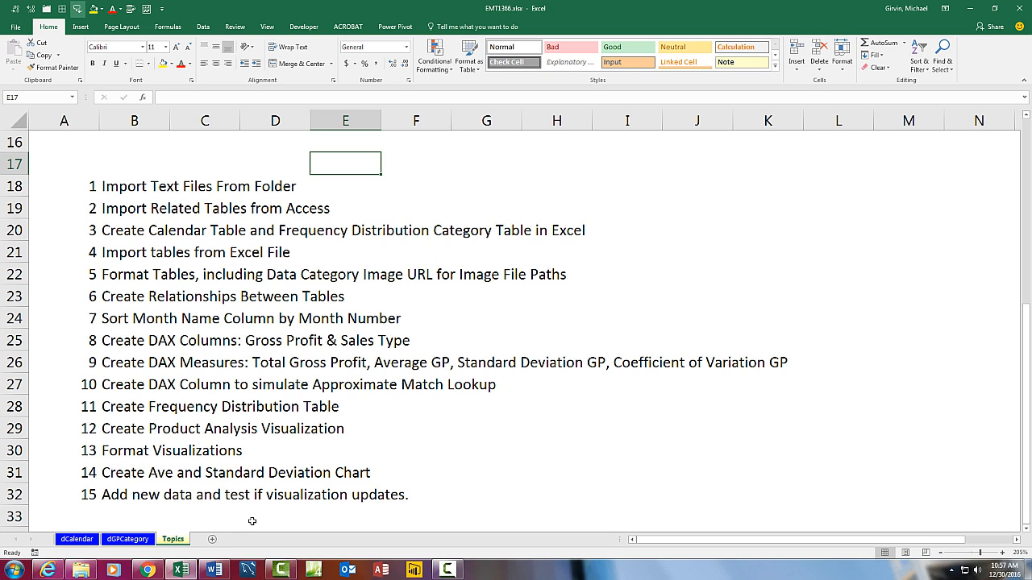
- Look through the empty report's Report, Data and Relationships views and its data import and modeling commands
scroll(251, 521, "up", 5)
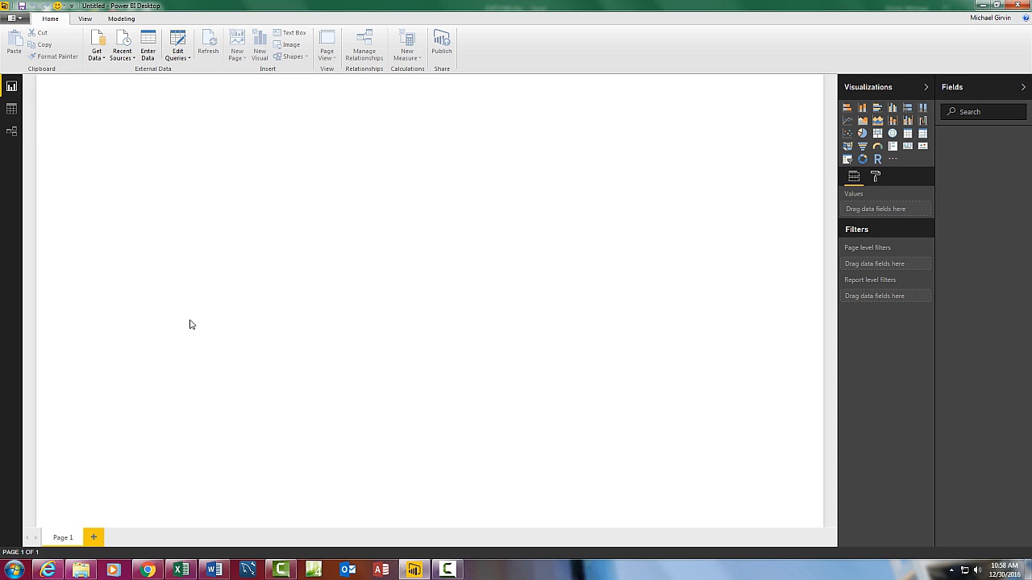
left_click(11, 108)
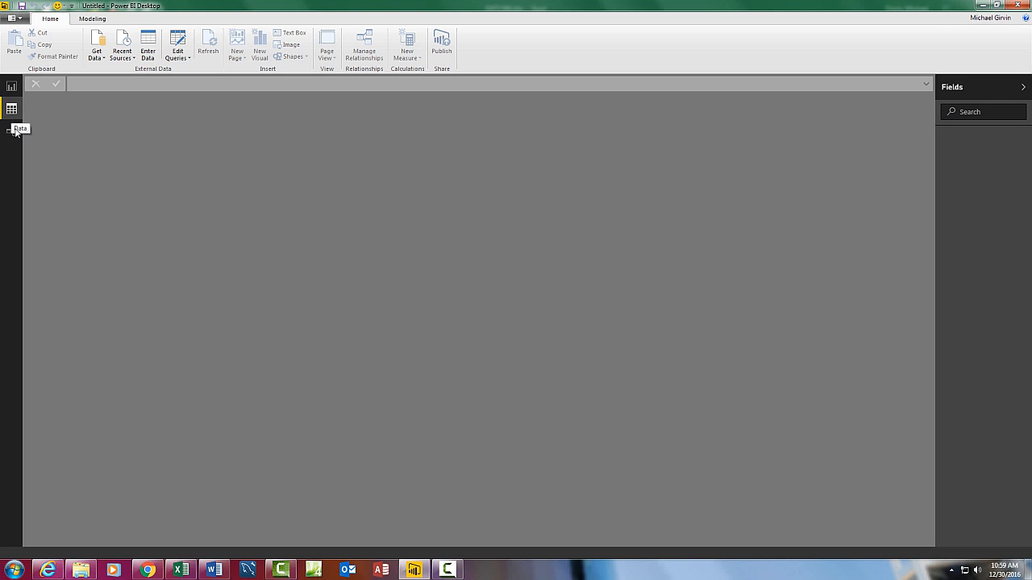
left_click(11, 137)
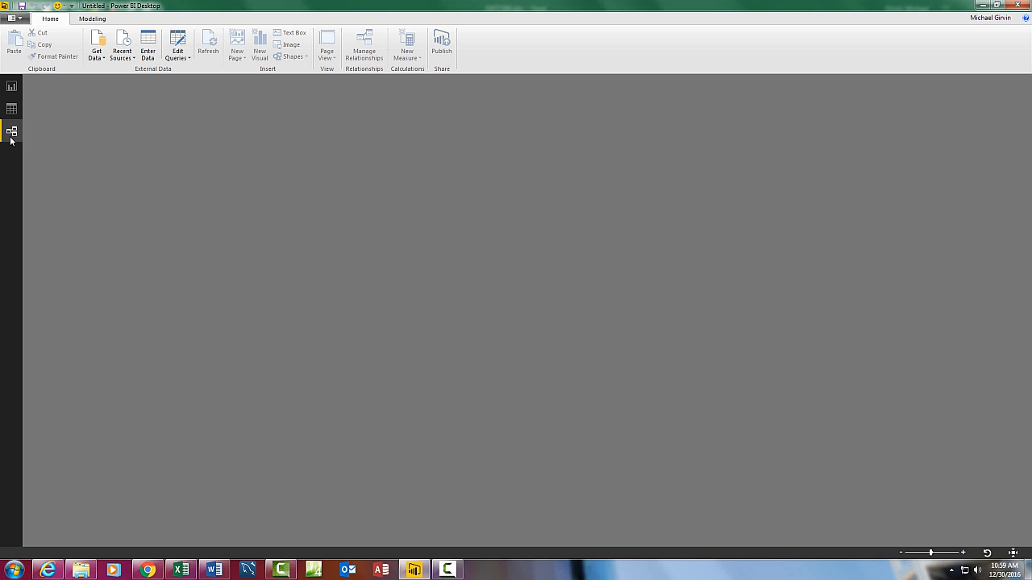
left_click(12, 87)
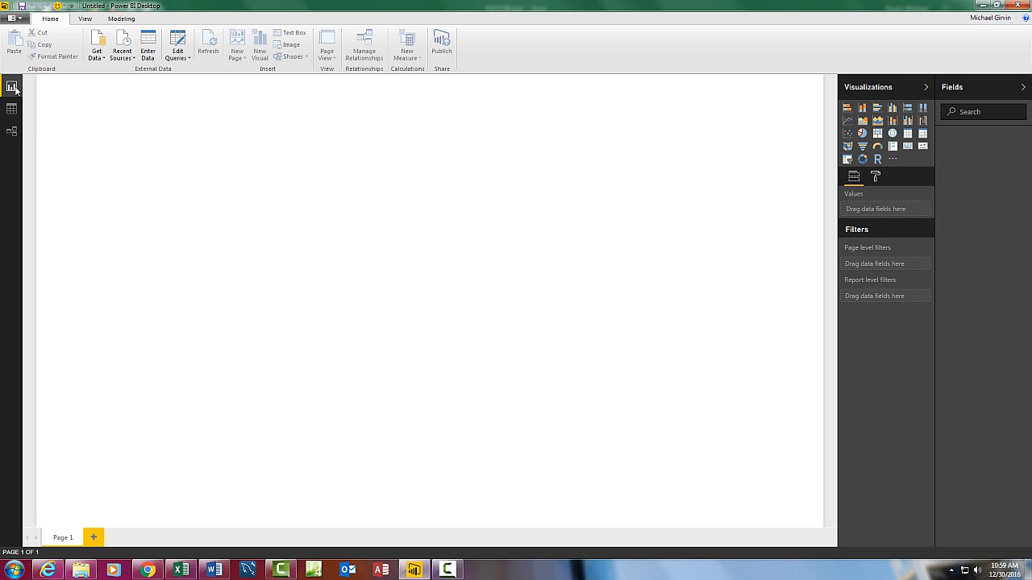
left_click(102, 58)
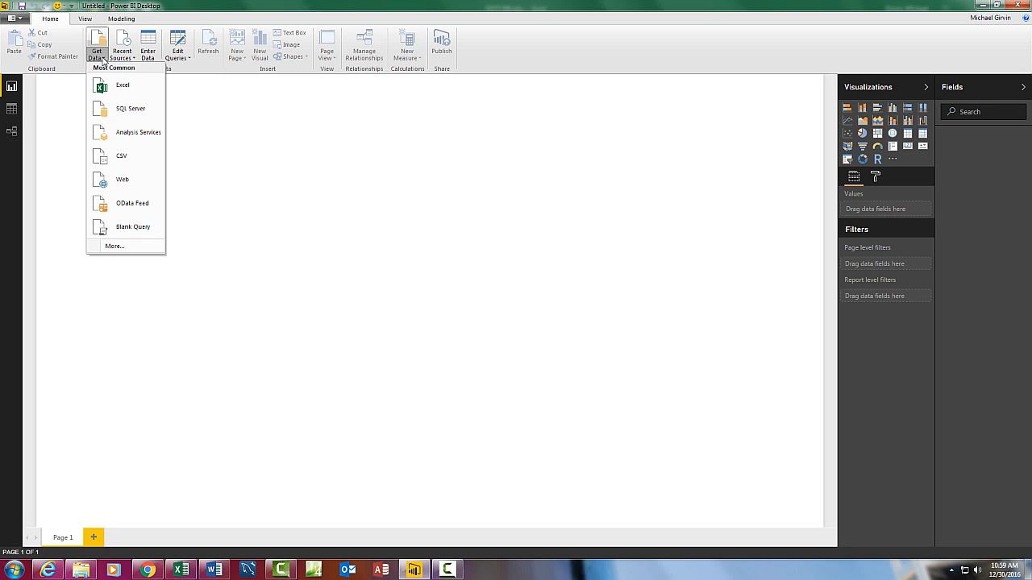
left_click(102, 58)
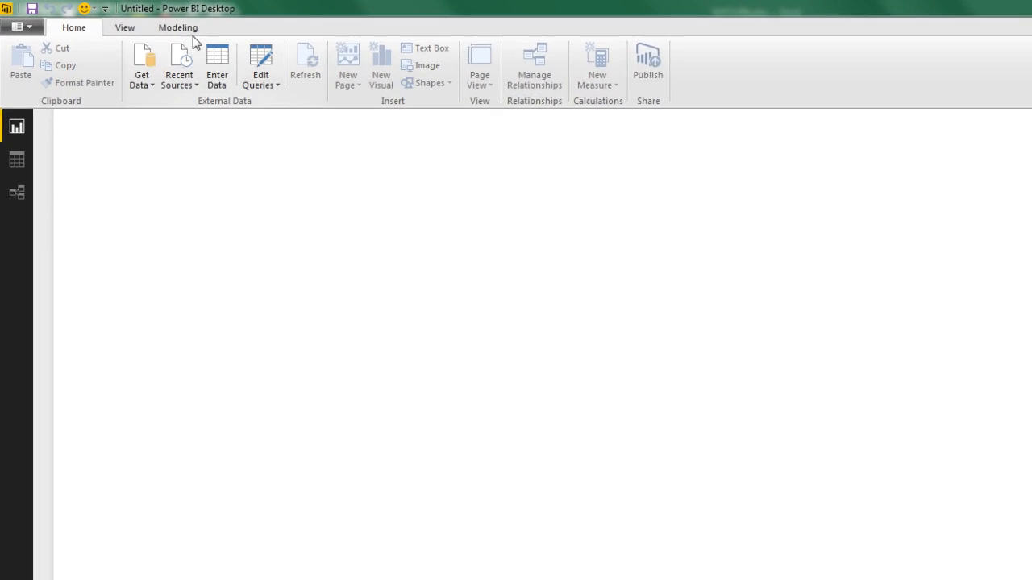
left_click(248, 42)
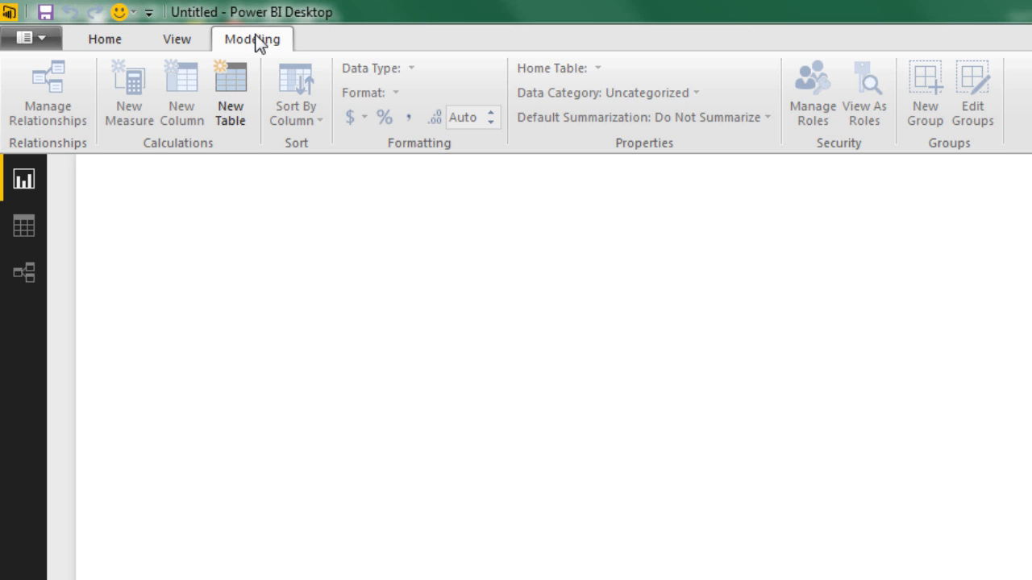
left_click(131, 38)
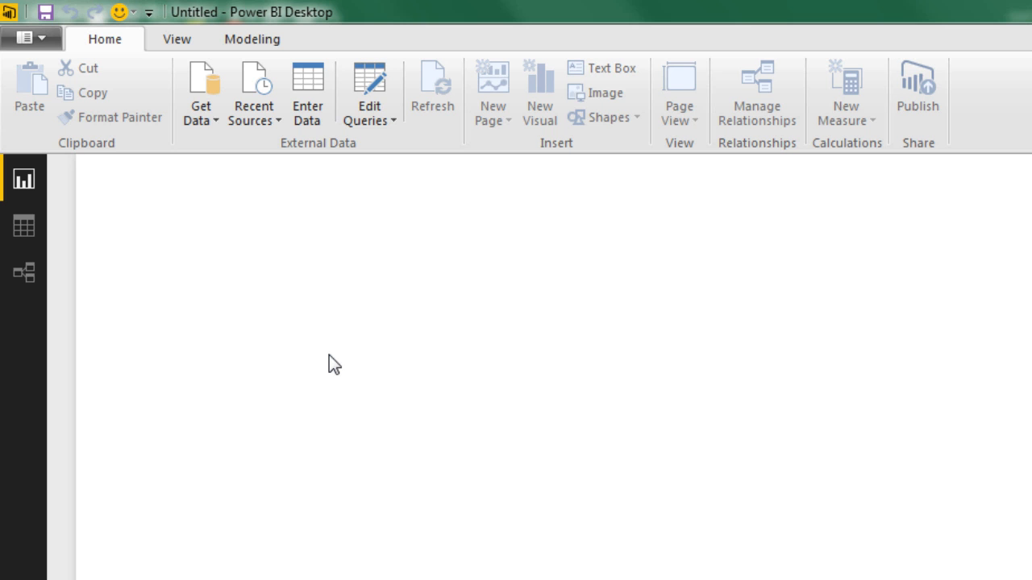
- Save the Power BI report to the Desktop under the file name 1366PowerBIReportFinished
key("F12")
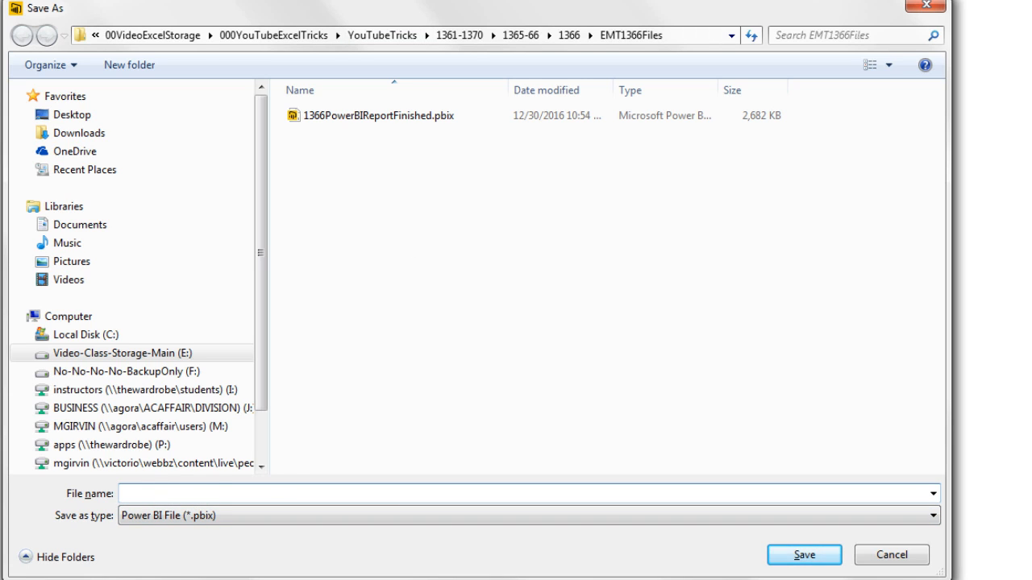
type("1366PowerBIReportFinished")
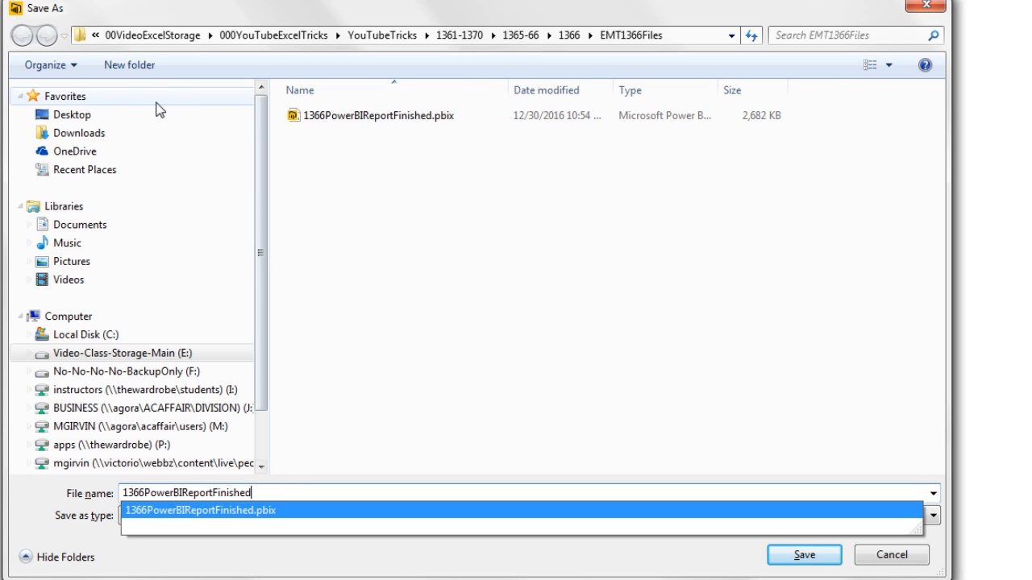
left_click(71, 118)
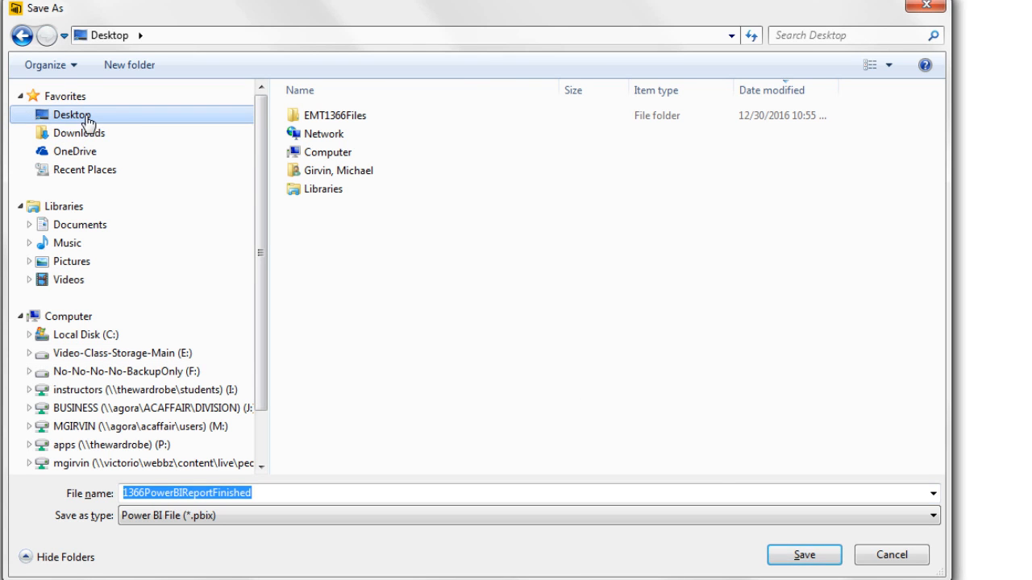
left_click(823, 555)
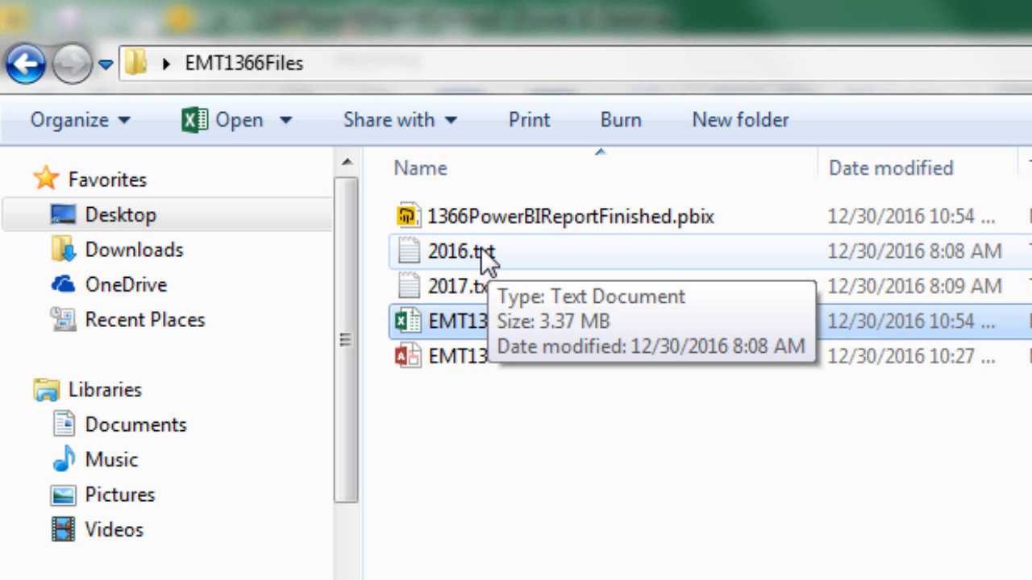
- Open 2016.txt from the EMT1366Files folder to examine its columns and records, and close it
double_click(449, 254)
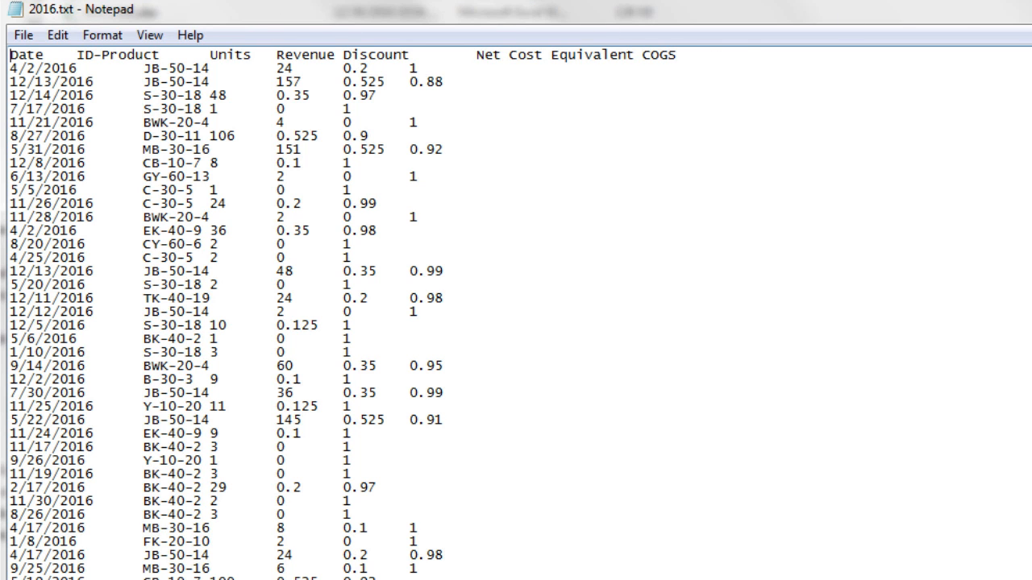
left_click(849, 102)
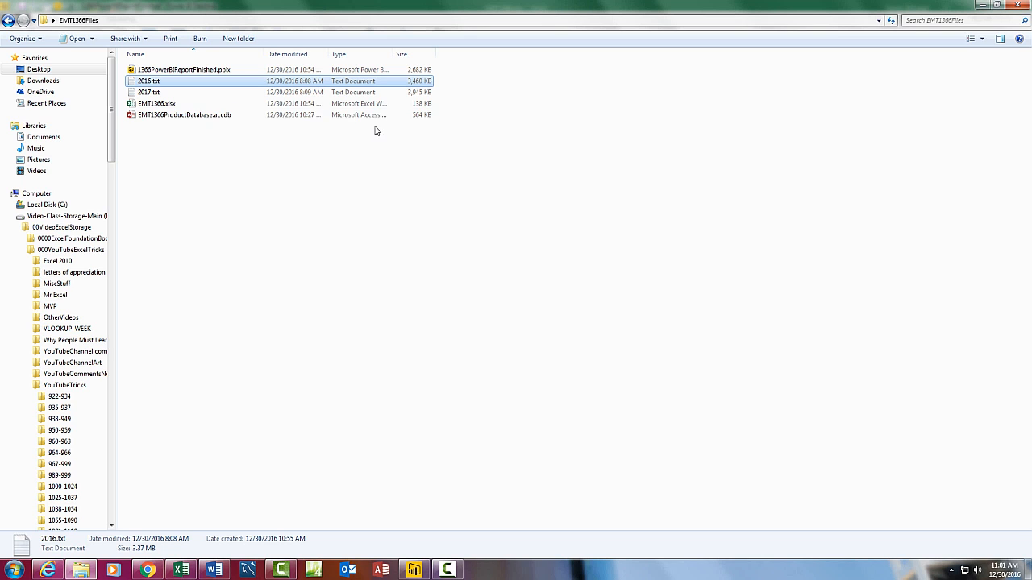
- Open EMT1366ProductDatabase.accdb in Access, enable its content, and examine the dProduct, dCategory and dSupplier tables
double_click(181, 115)
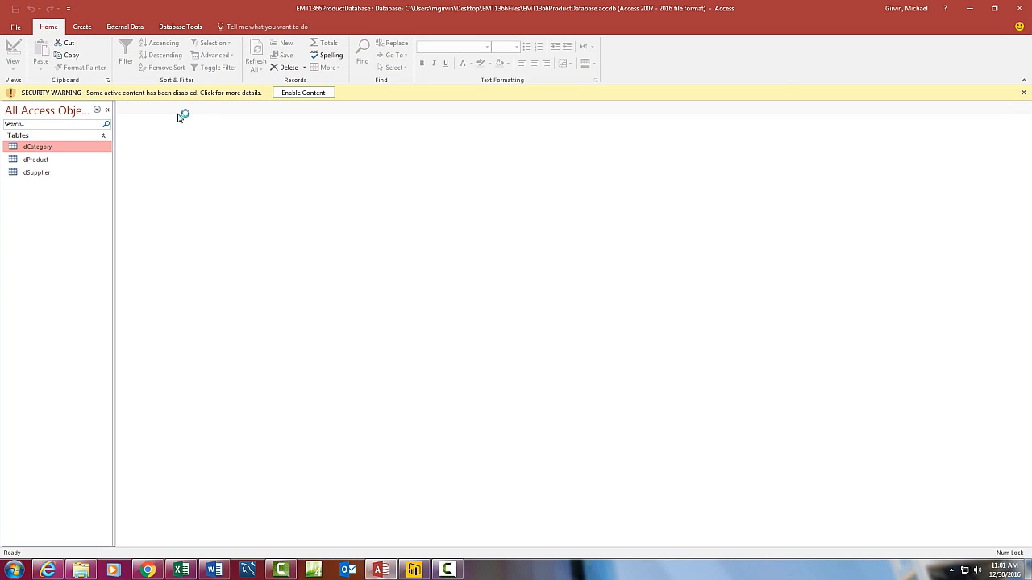
left_click(286, 92)
double_click(36, 160)
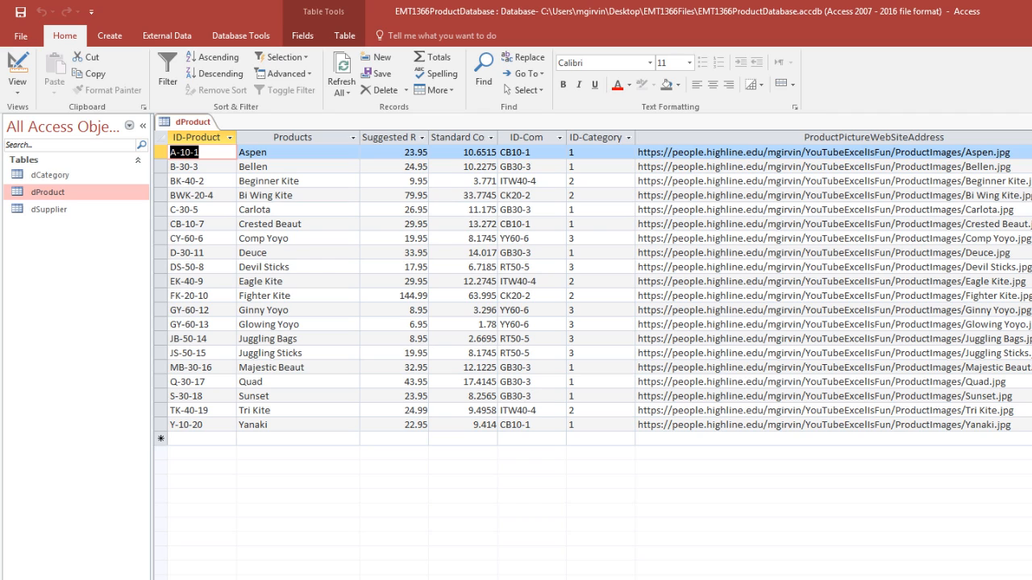
key("ctrl+w")
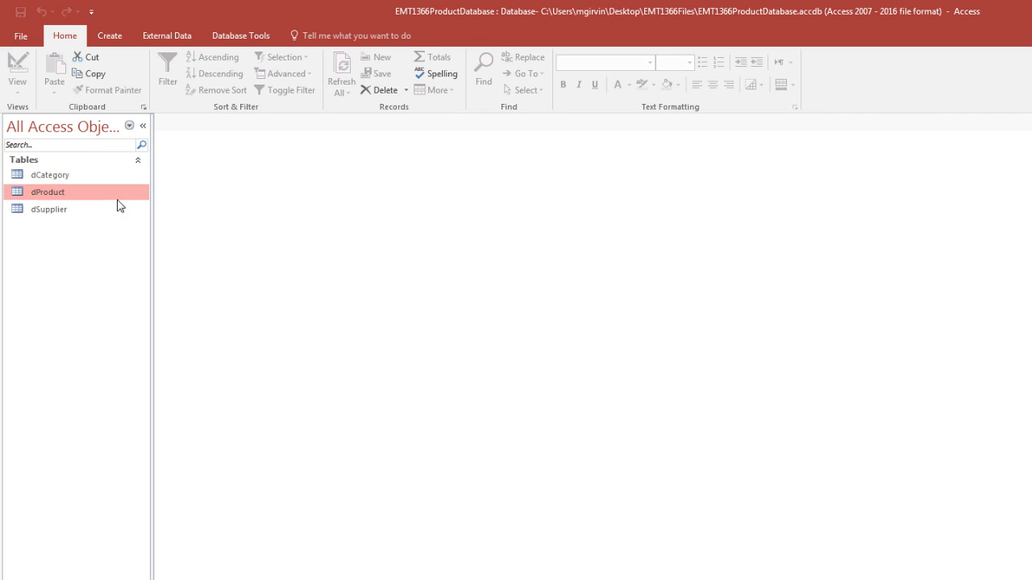
double_click(35, 178)
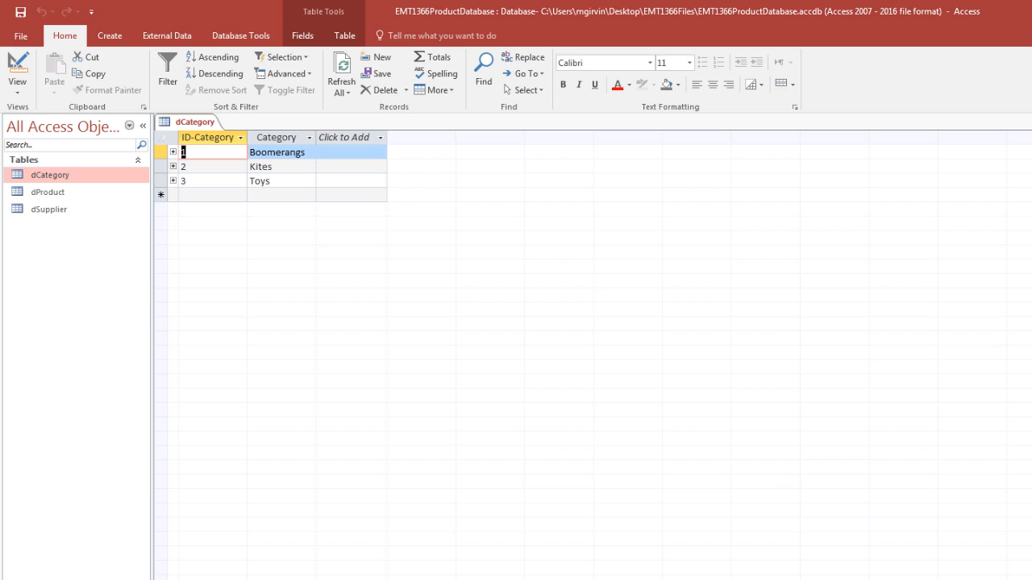
left_click(1030, 122)
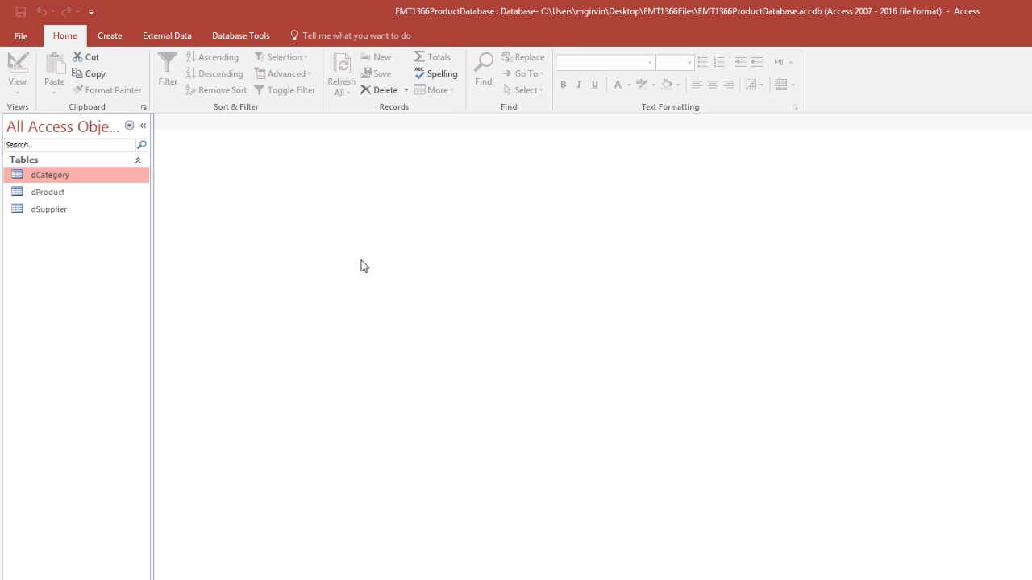
double_click(46, 211)
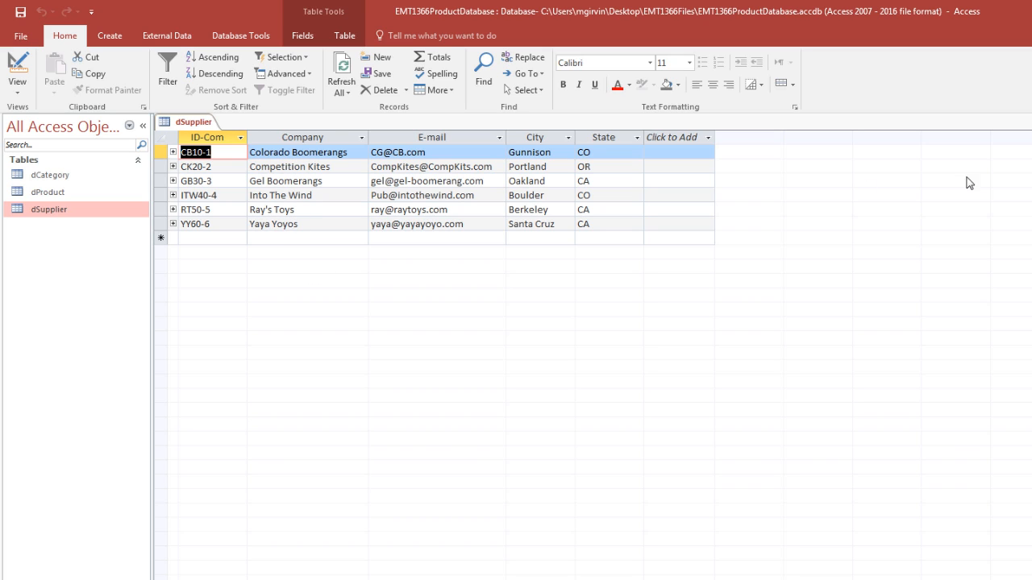
key("ctrl+w")
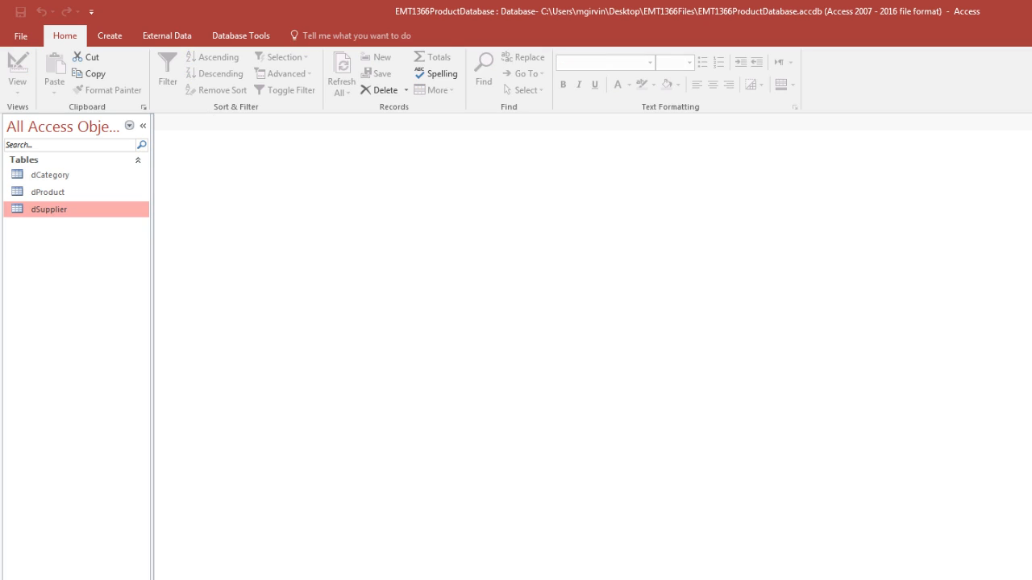
- Examine the database's relationships between dProduct, dSupplier and dCategory, and close Access
left_click(222, 42)
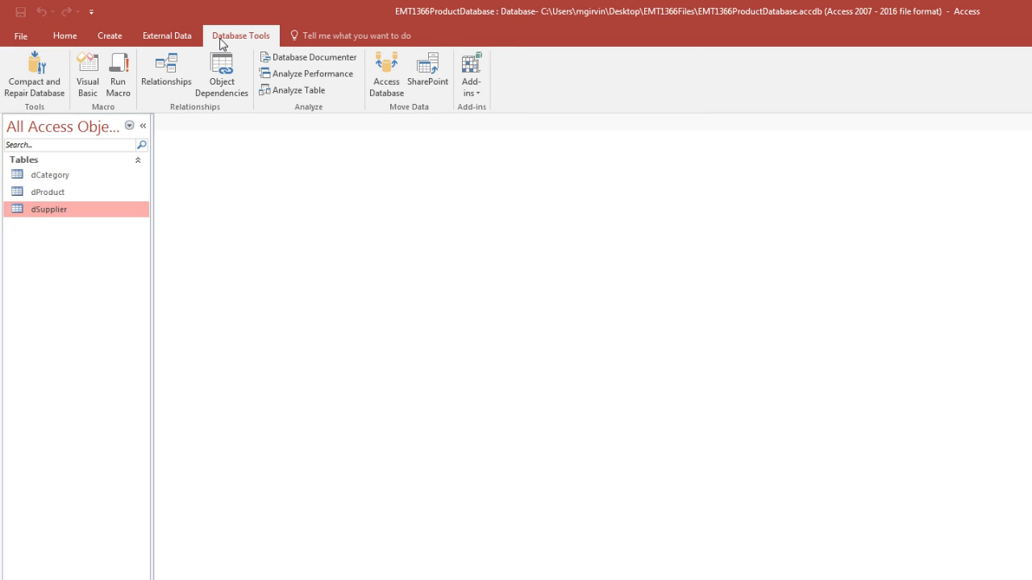
left_click(178, 81)
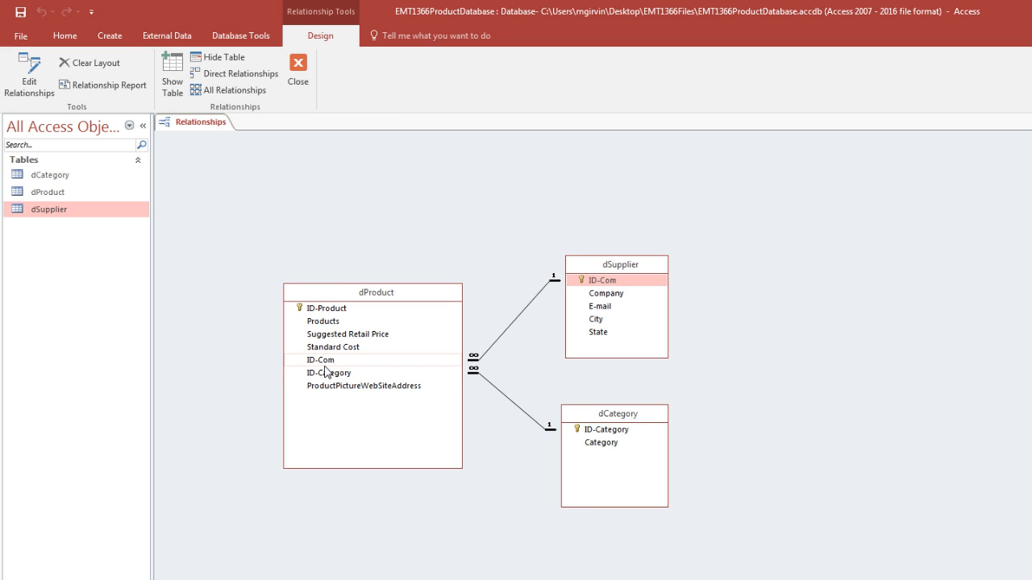
left_click(593, 287)
key("alt+F4")
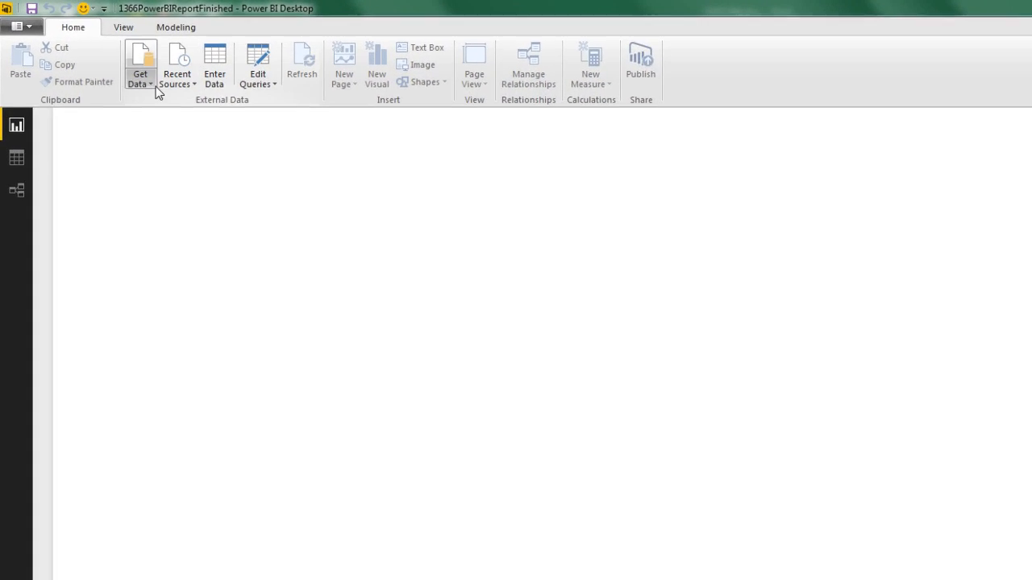
- In Power BI Desktop, connect to the Access database EMT1366ProductDatabase.accdb in the EMT1366Files folder
left_click(105, 56)
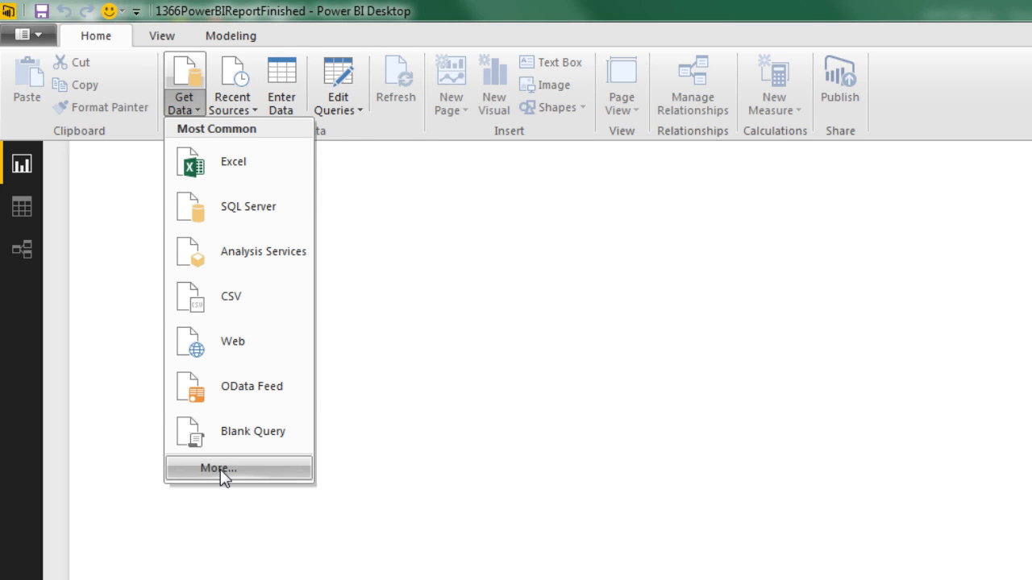
left_click(218, 469)
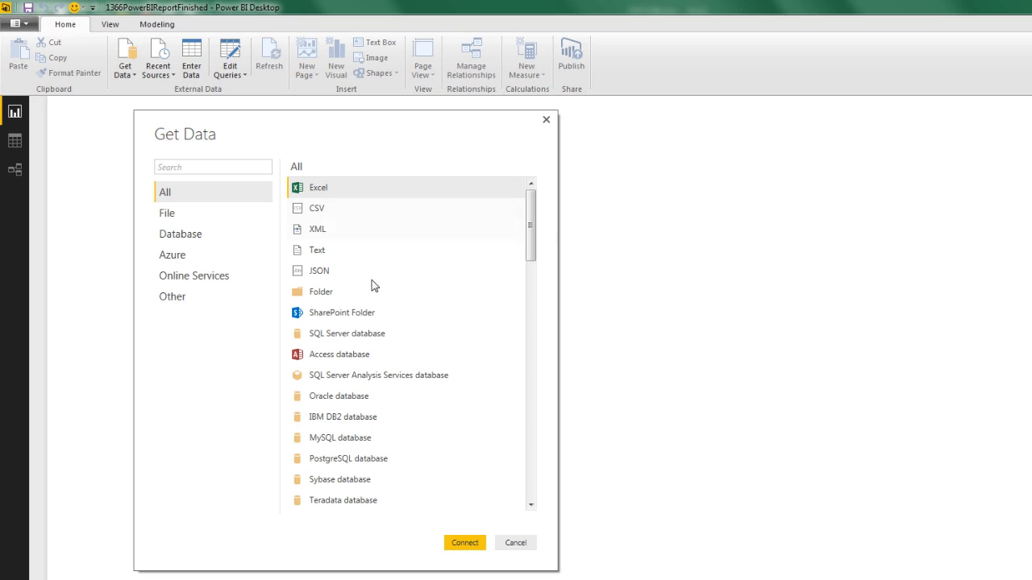
left_click(344, 360)
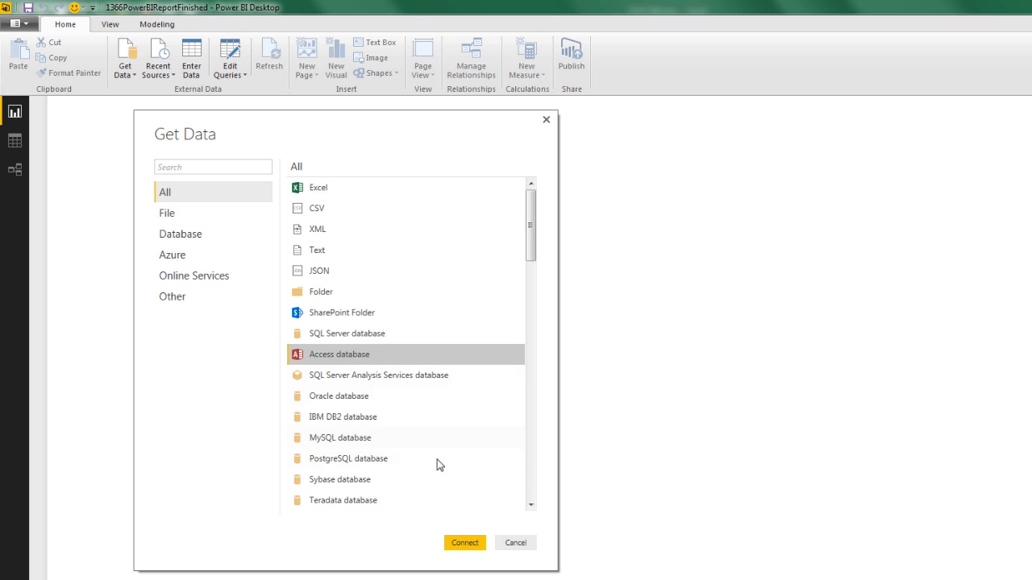
left_click(475, 547)
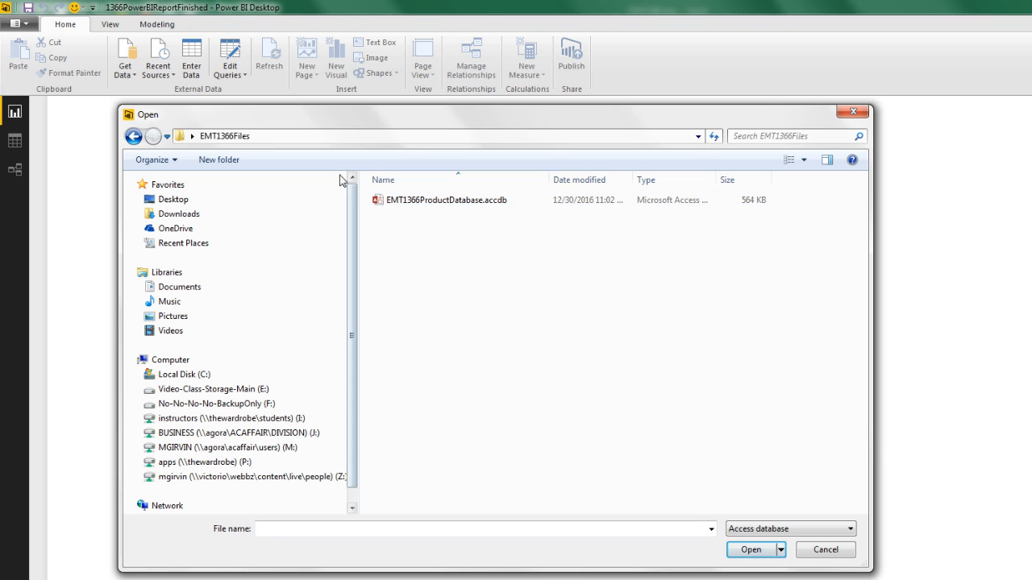
double_click(413, 204)
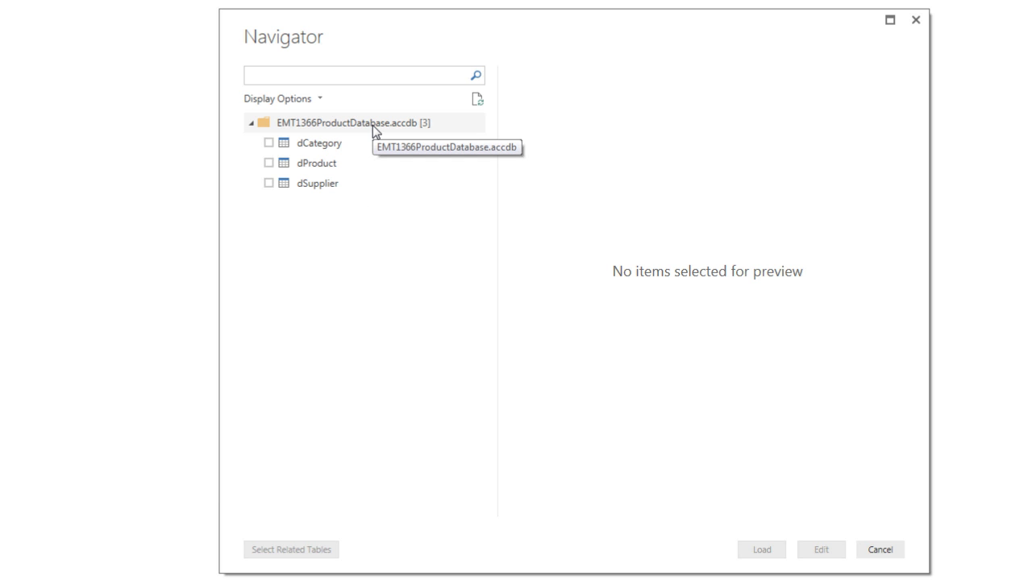
- Choose the dProduct table together with its related tables and load them into the data model
left_click(268, 164)
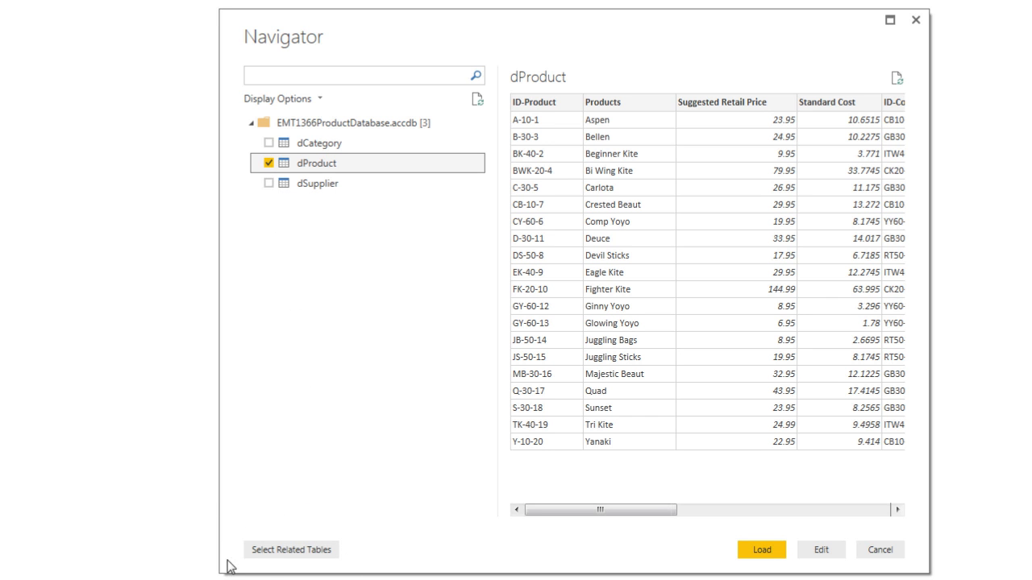
left_click(328, 551)
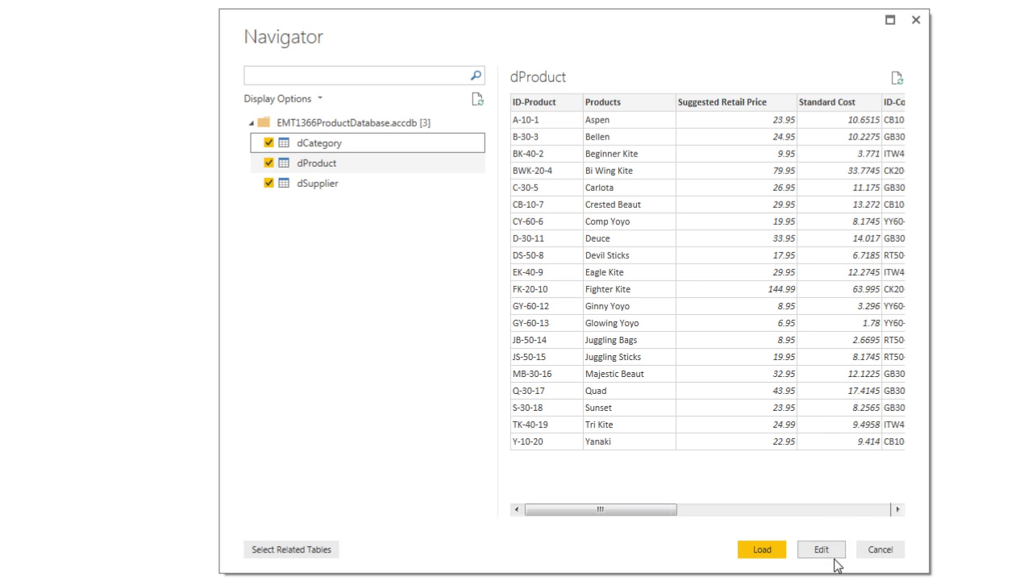
left_click(773, 553)
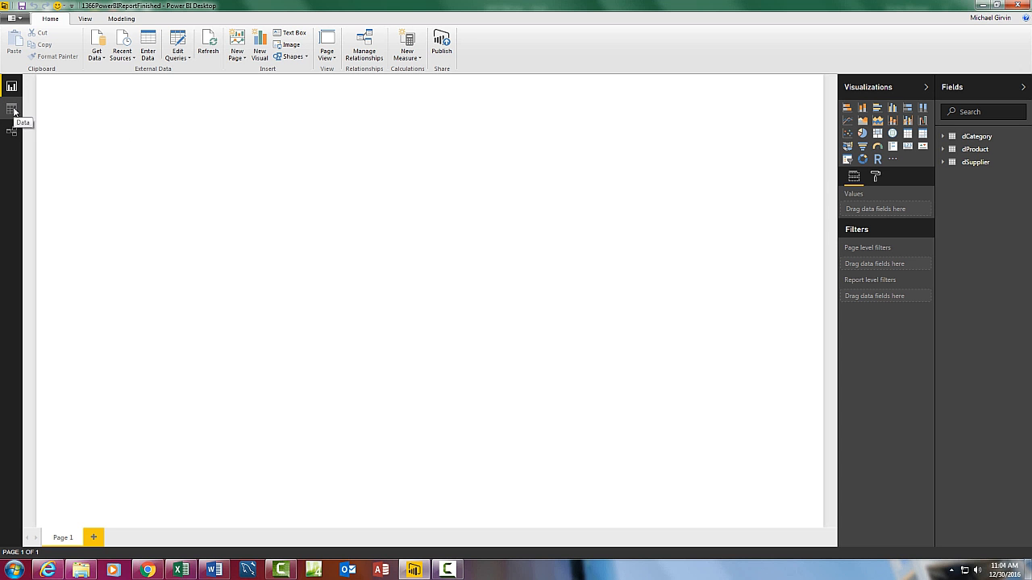
- Examine the imported dCategory, dProduct and dSupplier tables in Data view
left_click(12, 108)
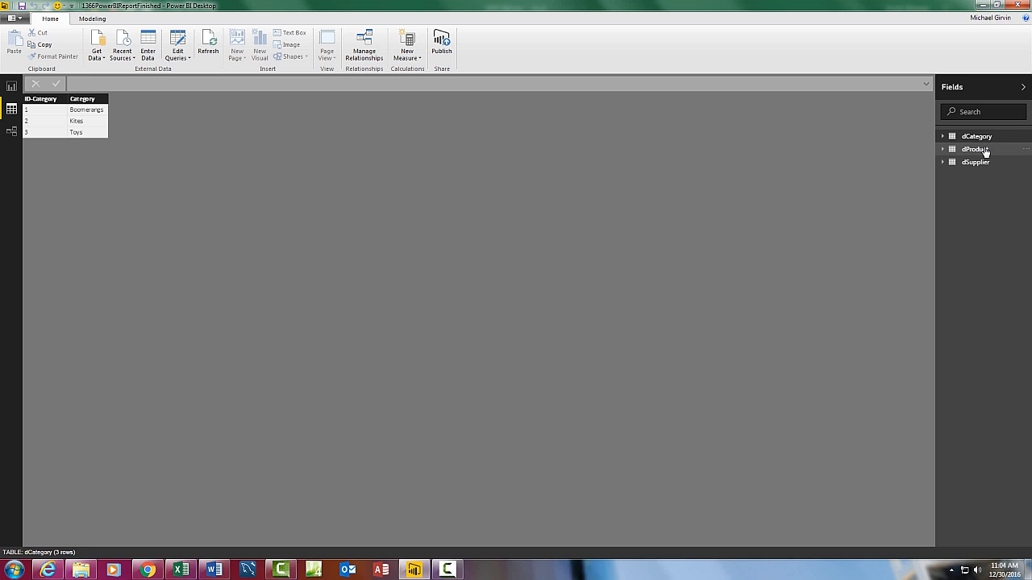
left_click(975, 150)
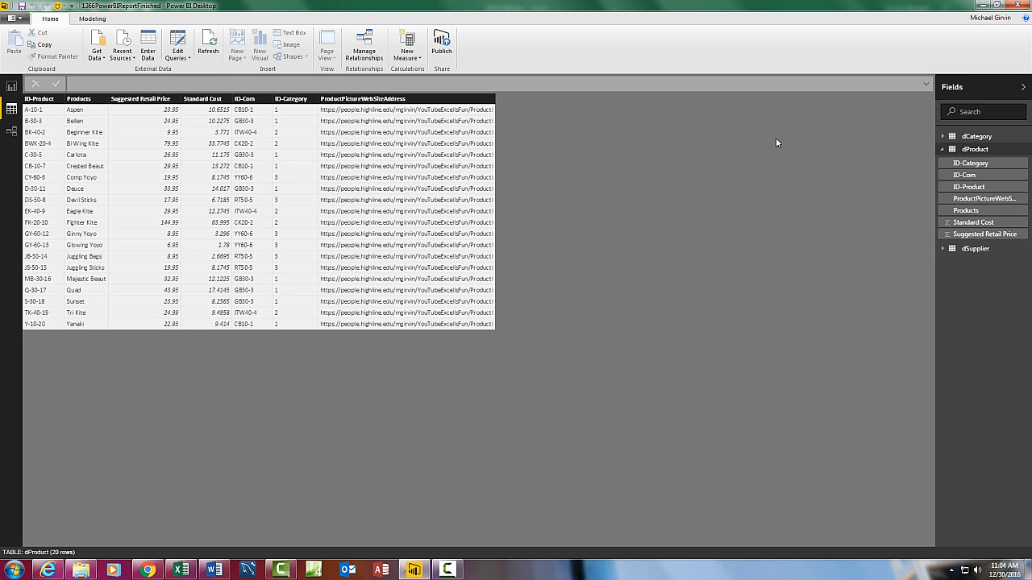
left_click(980, 249)
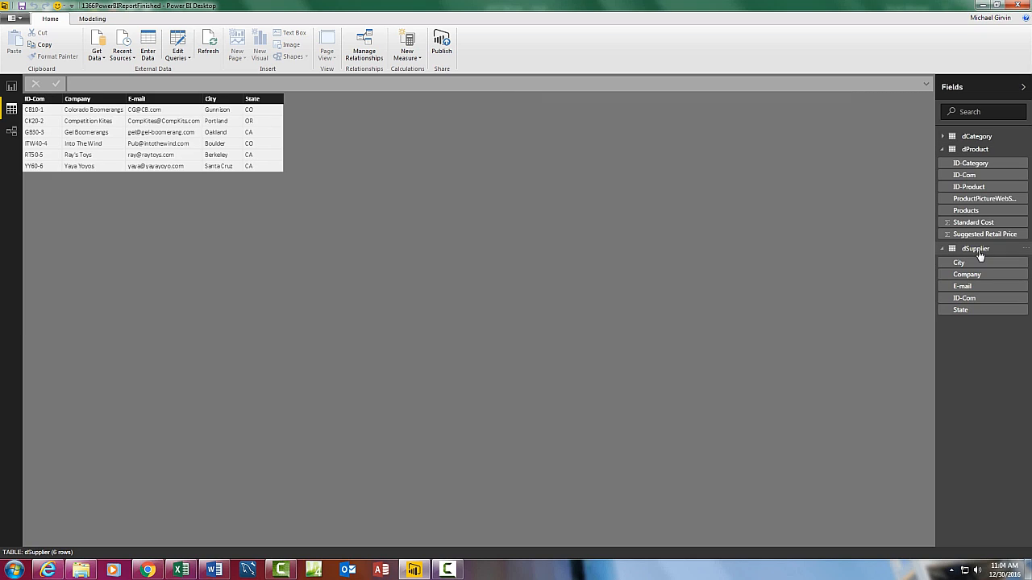
- In the Relationships view, enlarge dProduct and dSupplier to show all their fields and stack dSupplier above dCategory beside dProduct
left_click(11, 130)
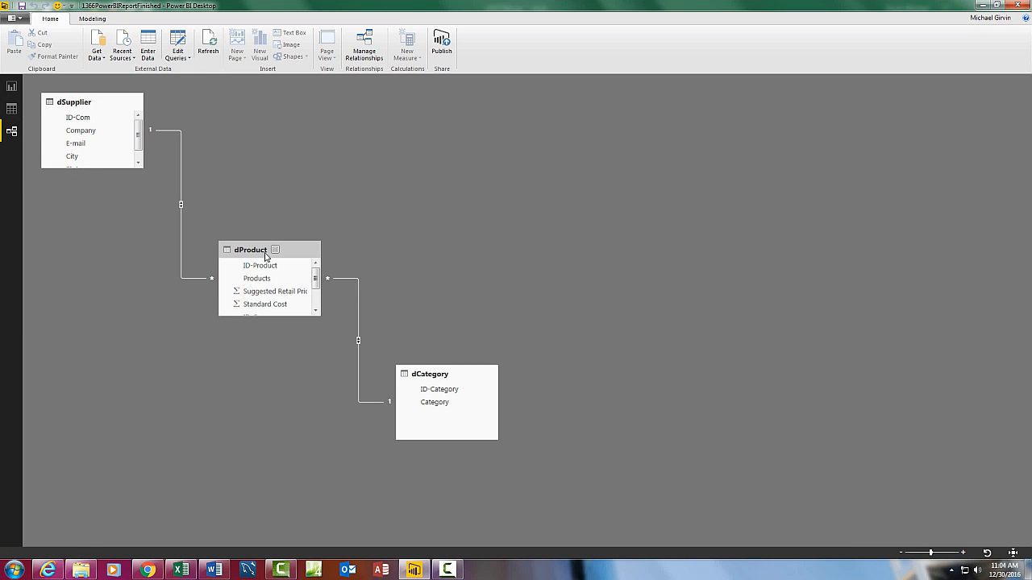
left_click_drag(259, 256, 264, 225)
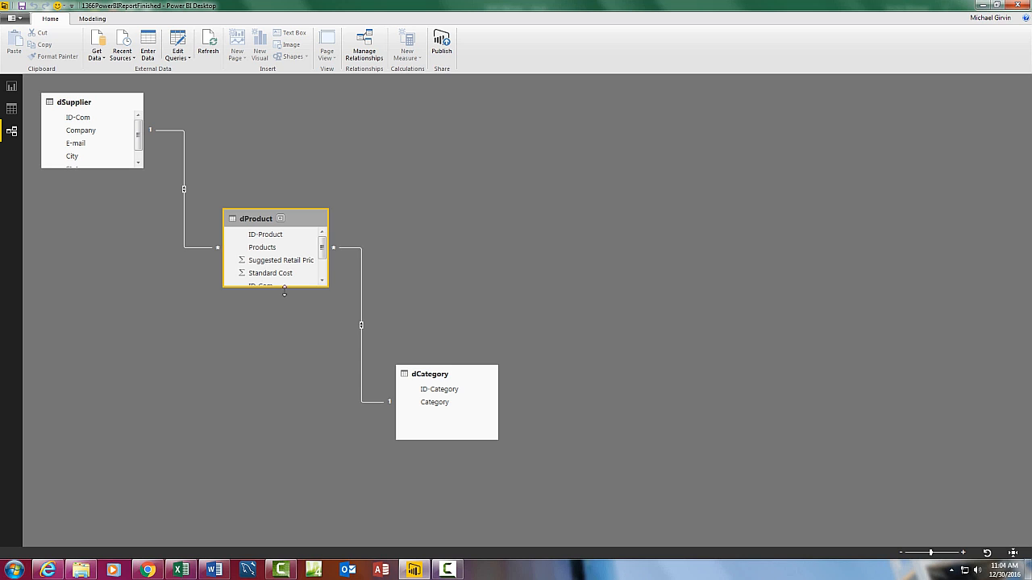
left_click_drag(285, 288, 288, 344)
left_click_drag(73, 102, 468, 196)
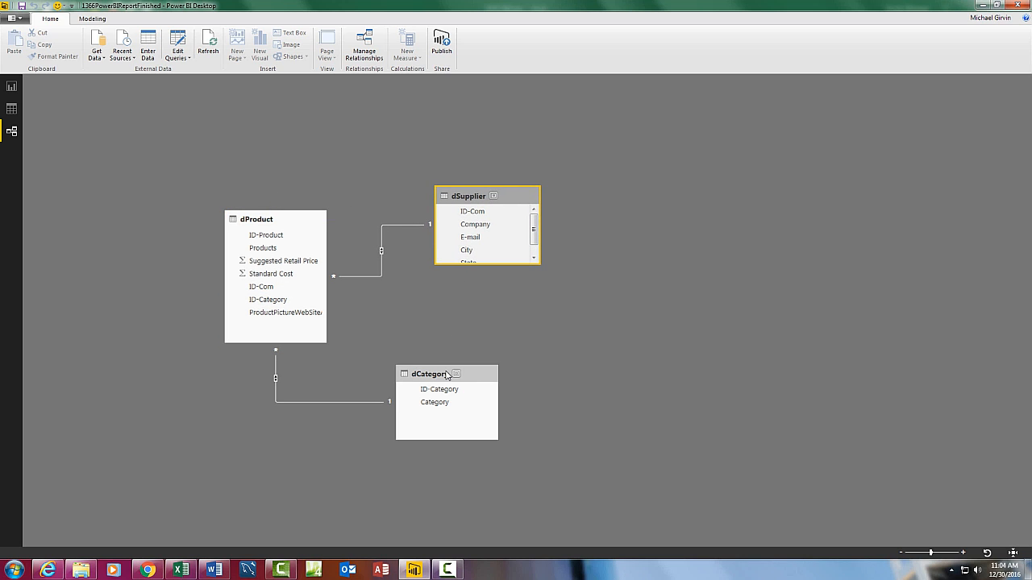
left_click_drag(433, 375, 473, 310)
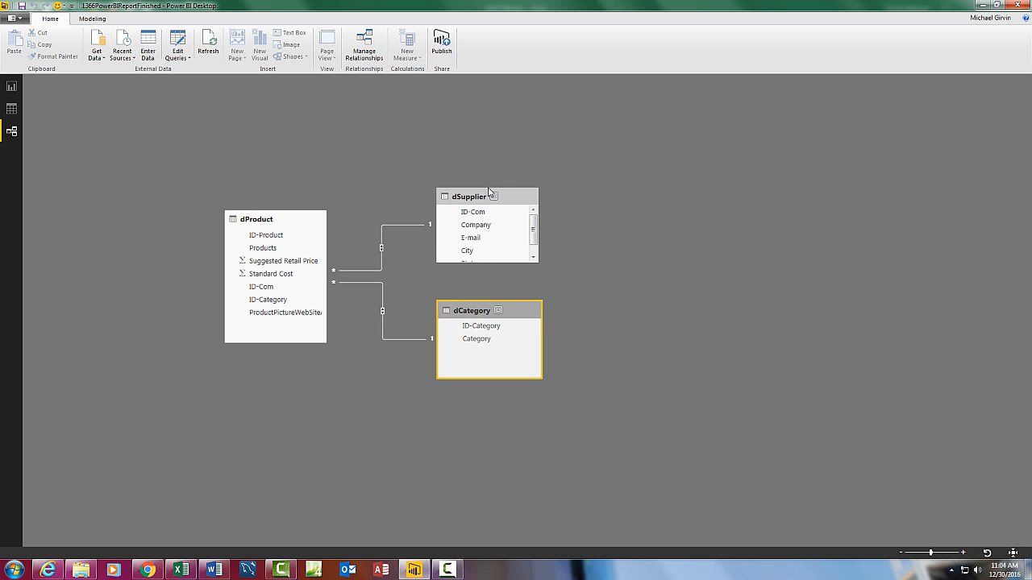
left_click(488, 193)
left_click_drag(486, 187, 493, 168)
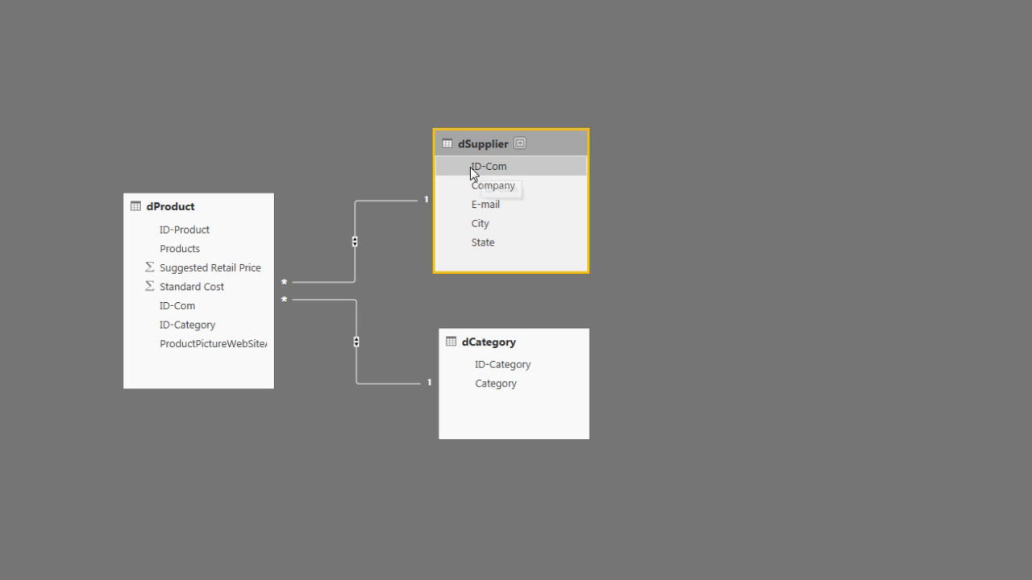
left_click_drag(472, 169, 274, 289)
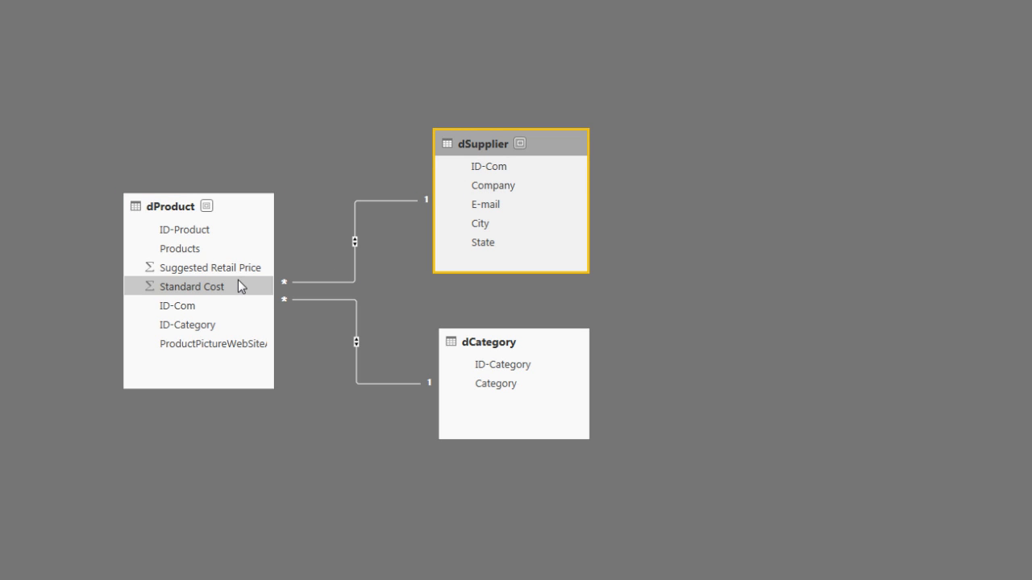
- Set the cross filter direction of the relationship between dProduct and dCategory to Single
left_click(492, 344)
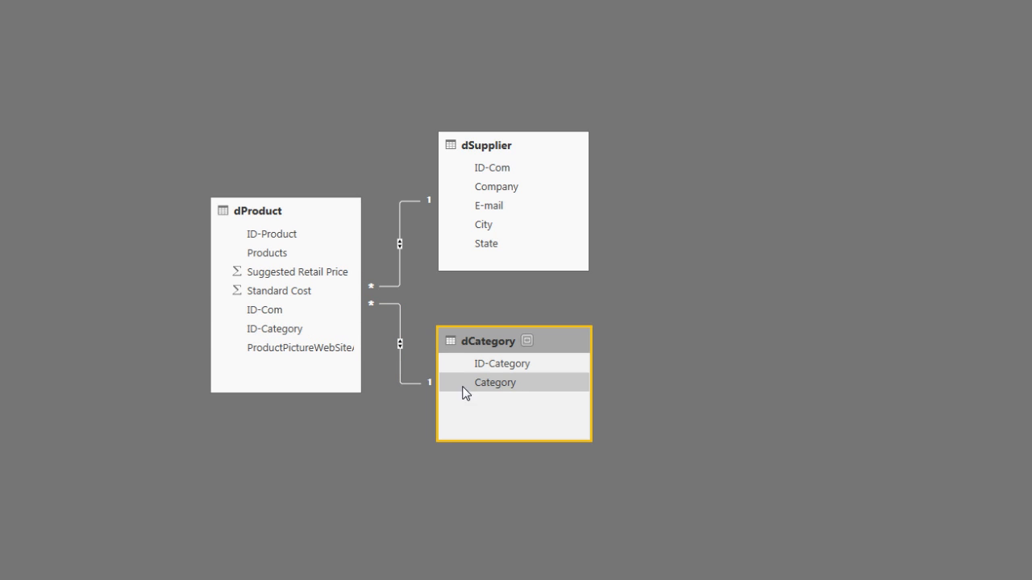
double_click(400, 346)
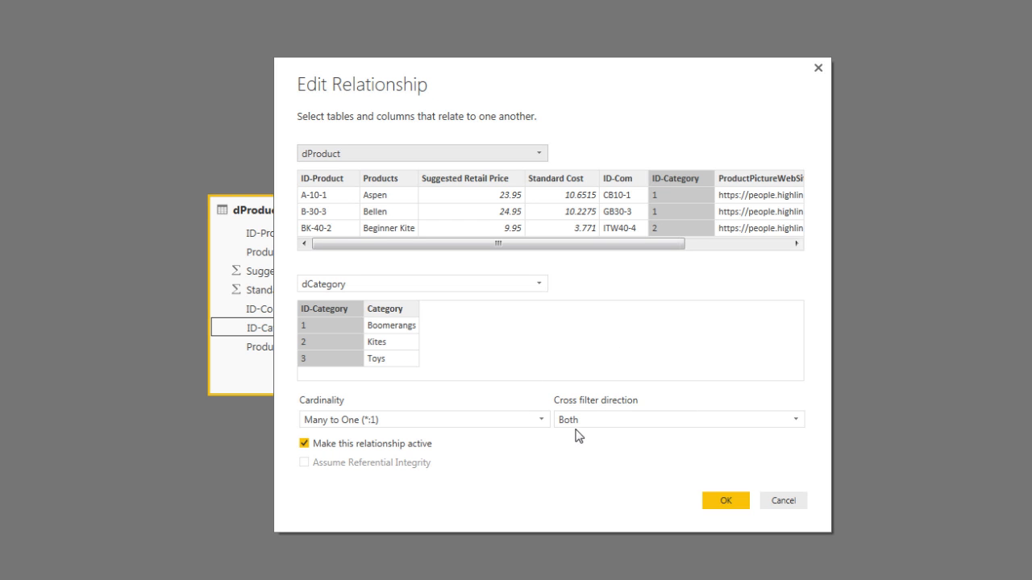
left_click(585, 420)
left_click(586, 437)
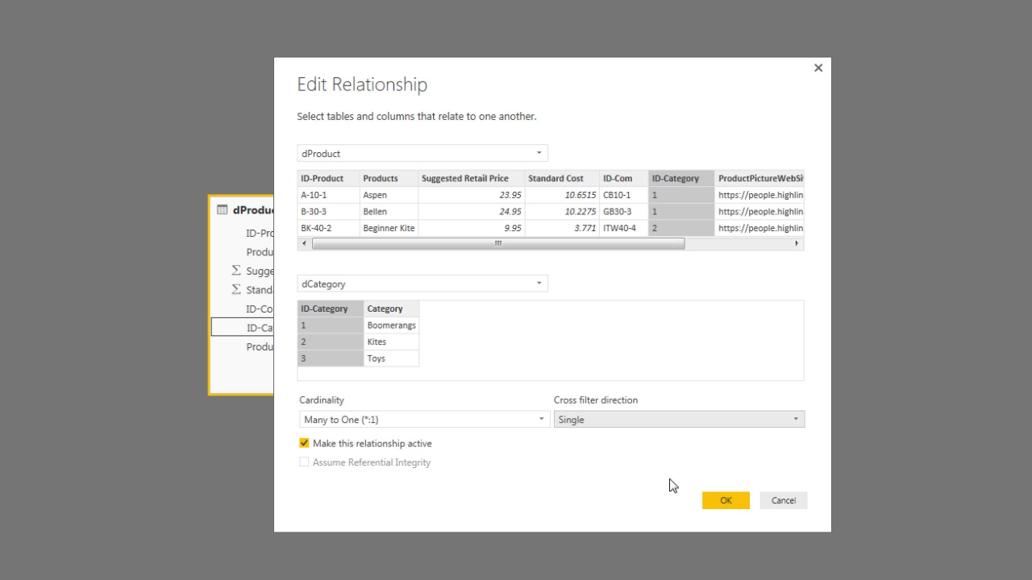
left_click(730, 500)
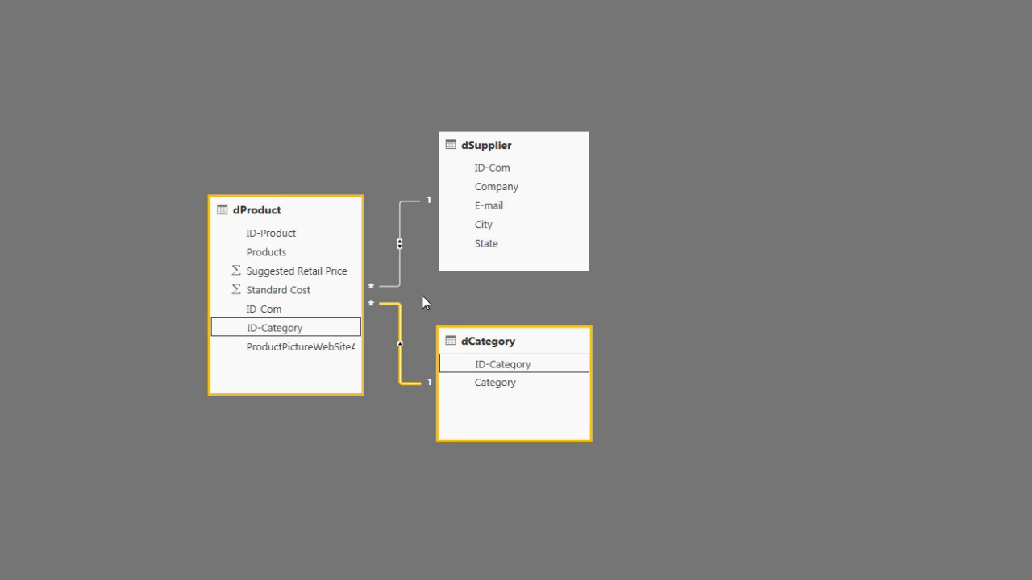
- Set the cross filter direction of the relationship between dProduct and dSupplier to Single
left_click(400, 246)
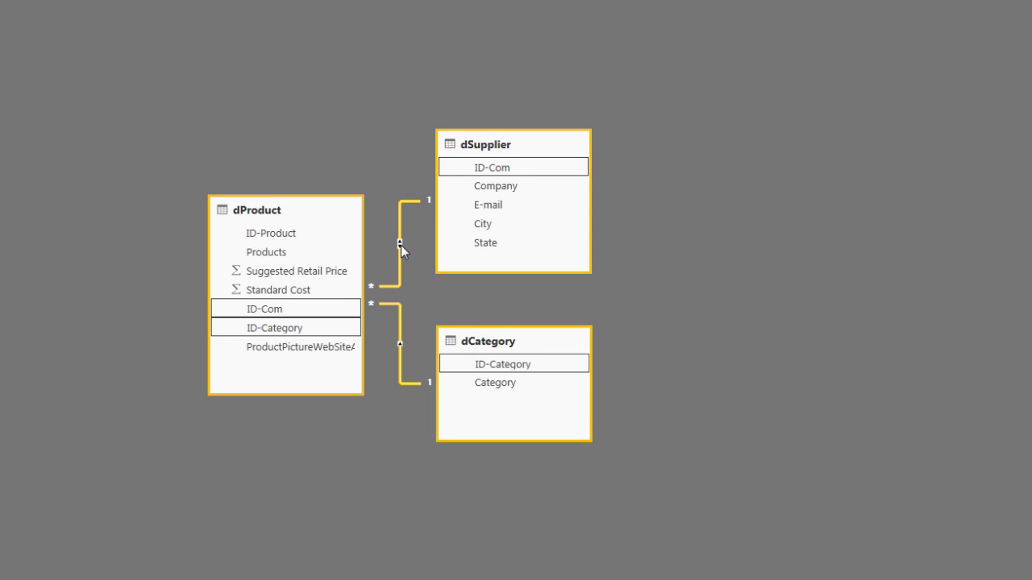
double_click(401, 245)
left_click(586, 420)
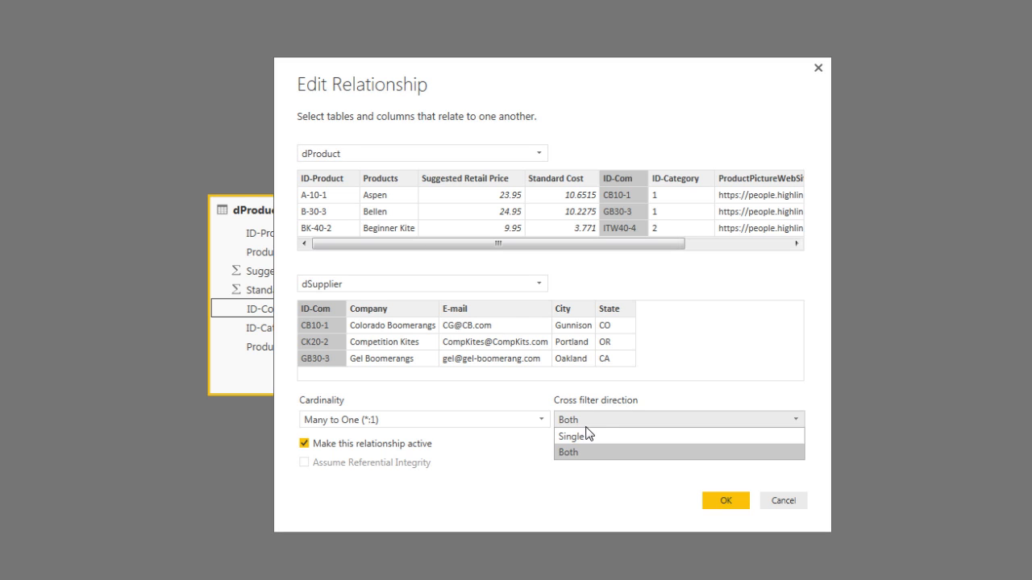
left_click(587, 436)
left_click(731, 505)
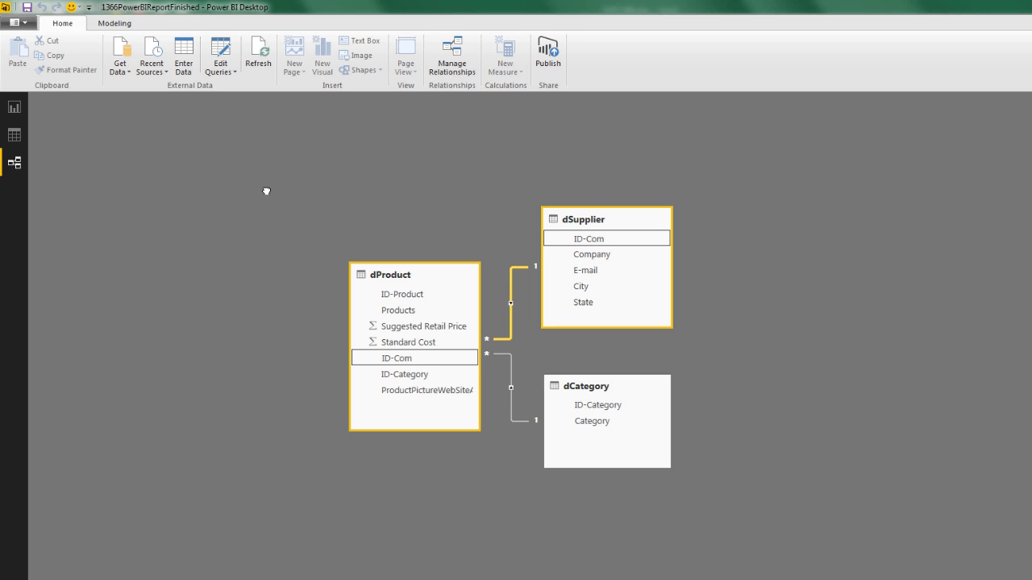
- Connect to the EMT1366Files folder on the Desktop as a Folder data source and open its file list for editing in the Query Editor
left_click(126, 74)
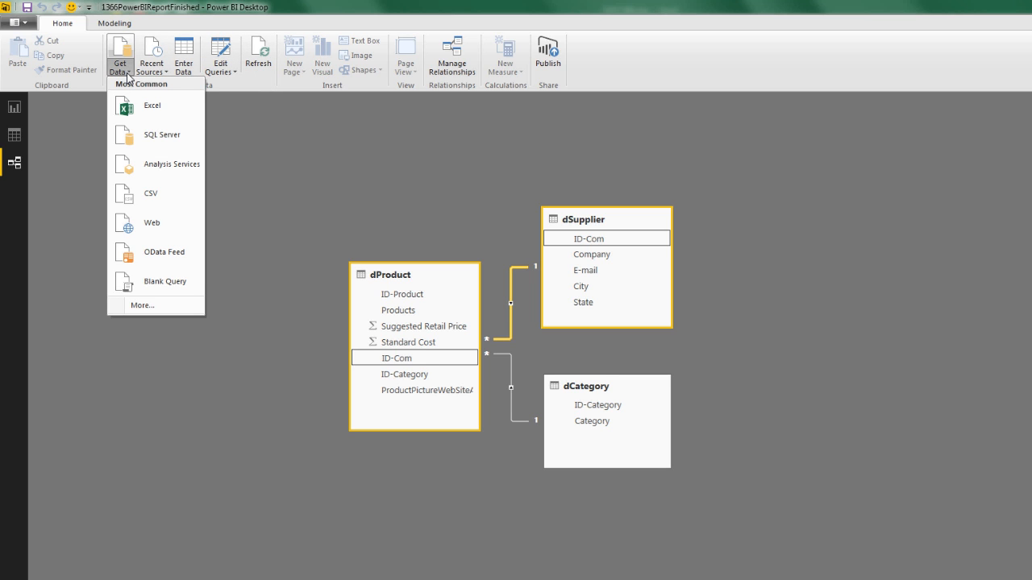
left_click(151, 308)
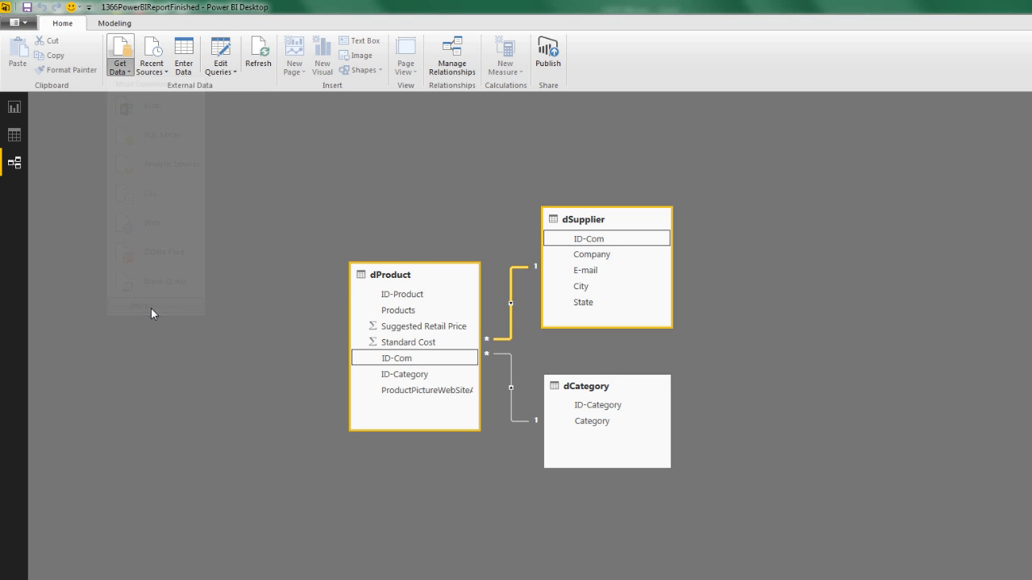
left_click(322, 301)
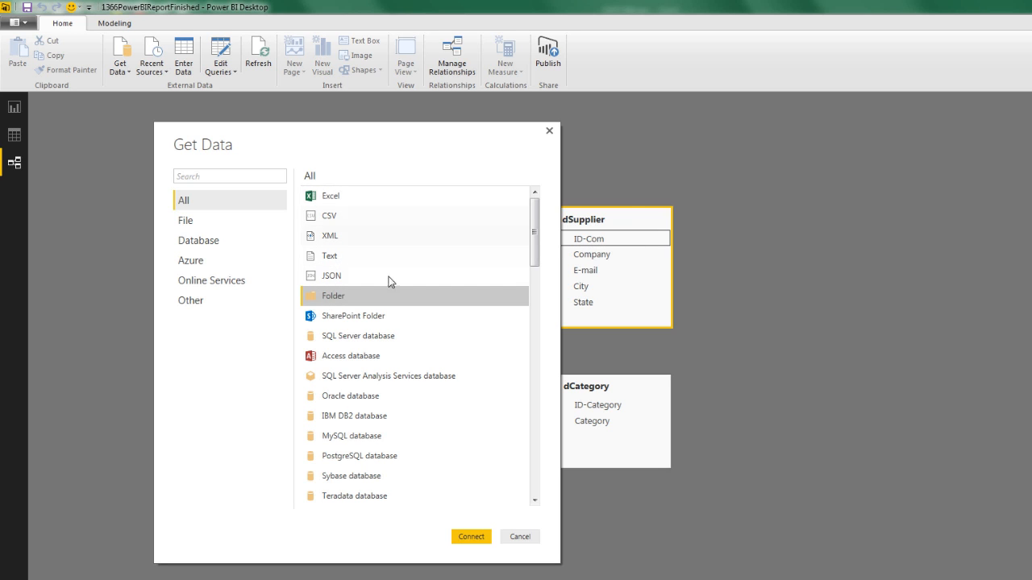
left_click(469, 537)
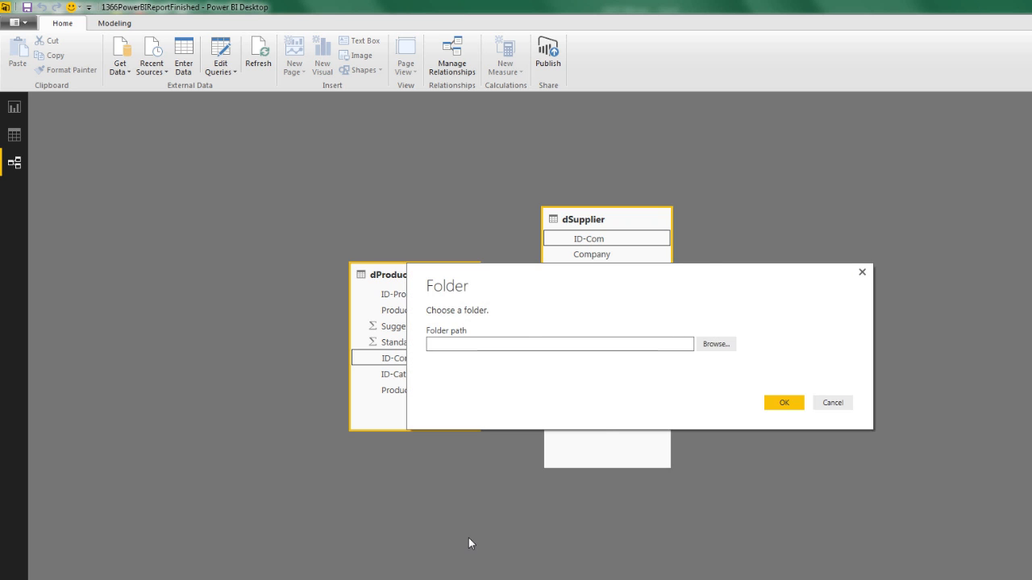
left_click(564, 263)
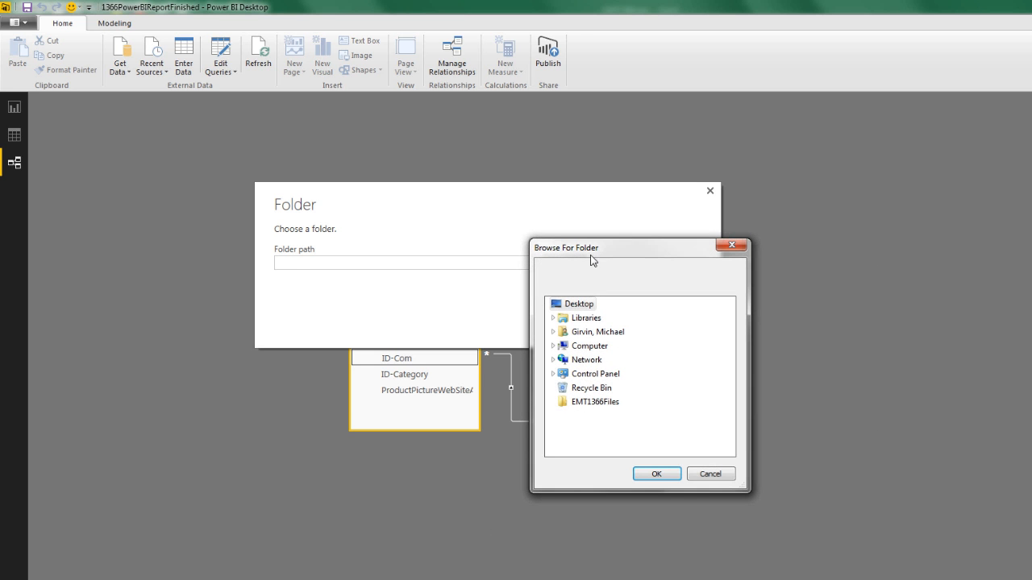
left_click_drag(592, 260, 314, 174)
left_click(321, 324)
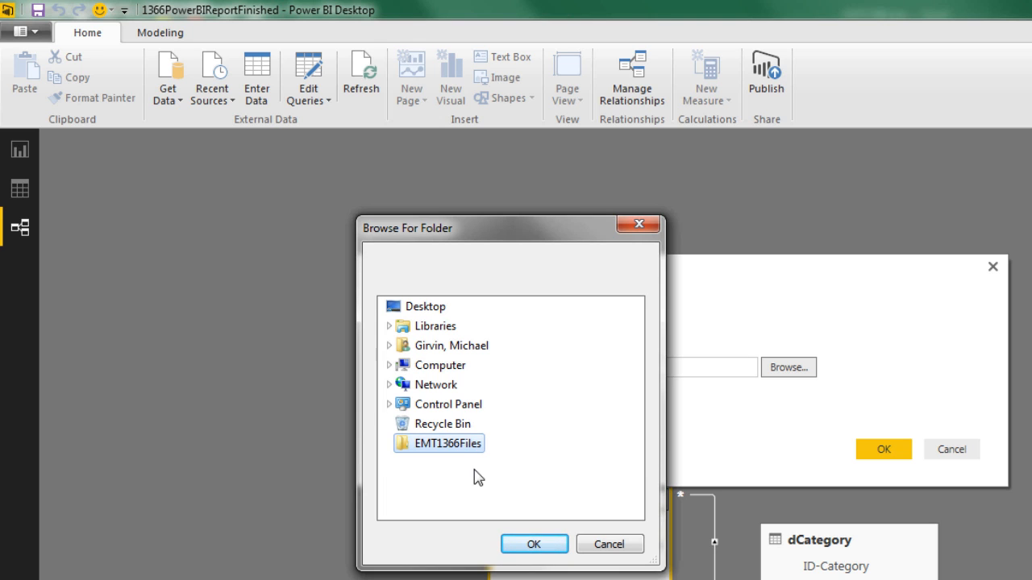
left_click(532, 543)
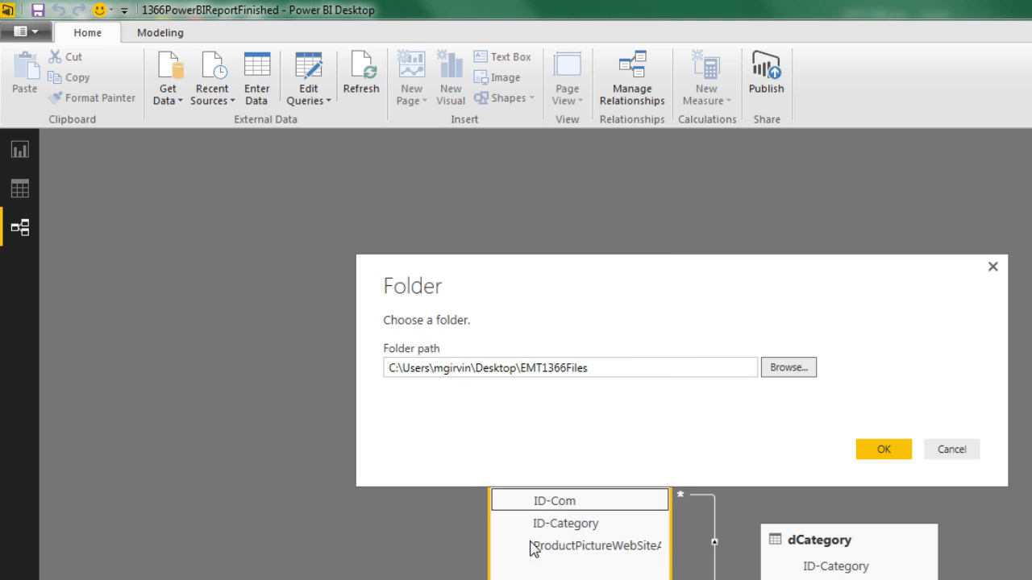
left_click(884, 449)
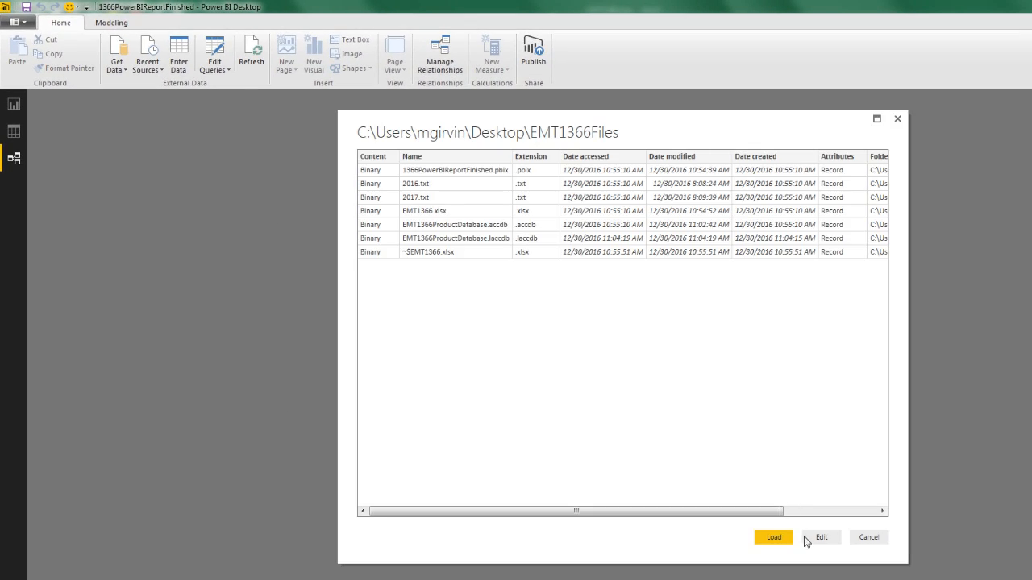
left_click(806, 538)
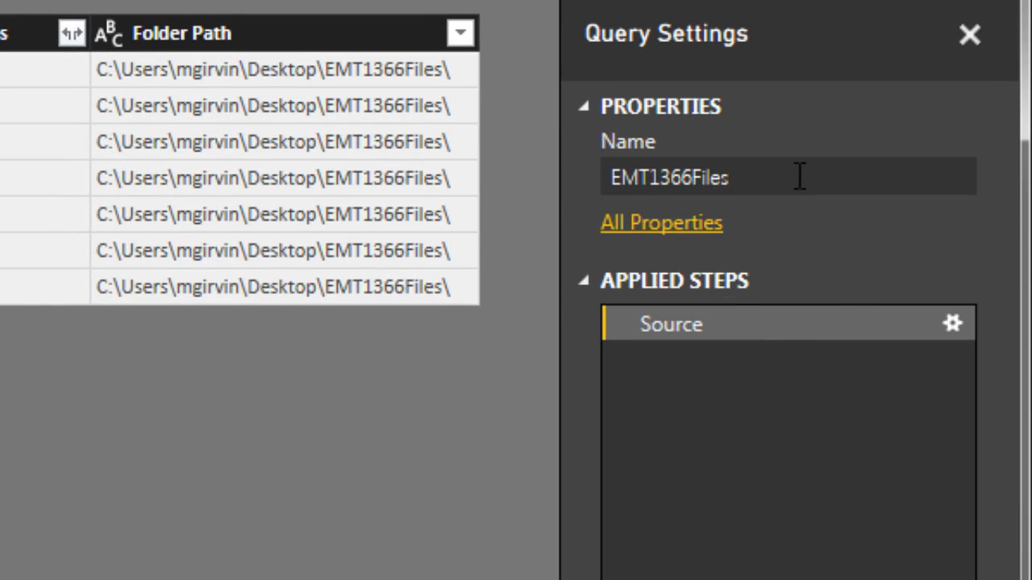
- Rename the new folder query as fSales
left_click_drag(799, 175, 616, 178)
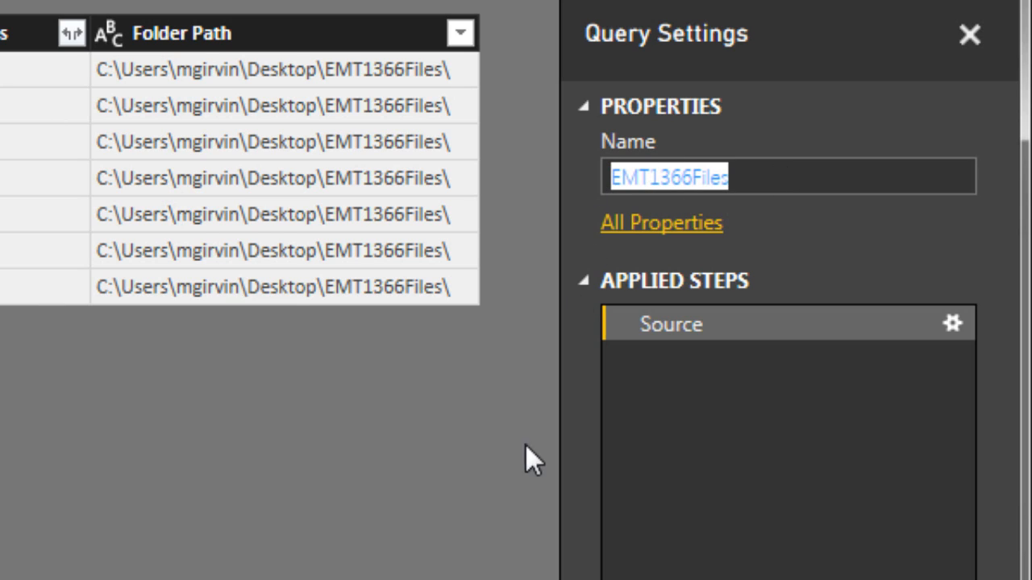
type("fSales")
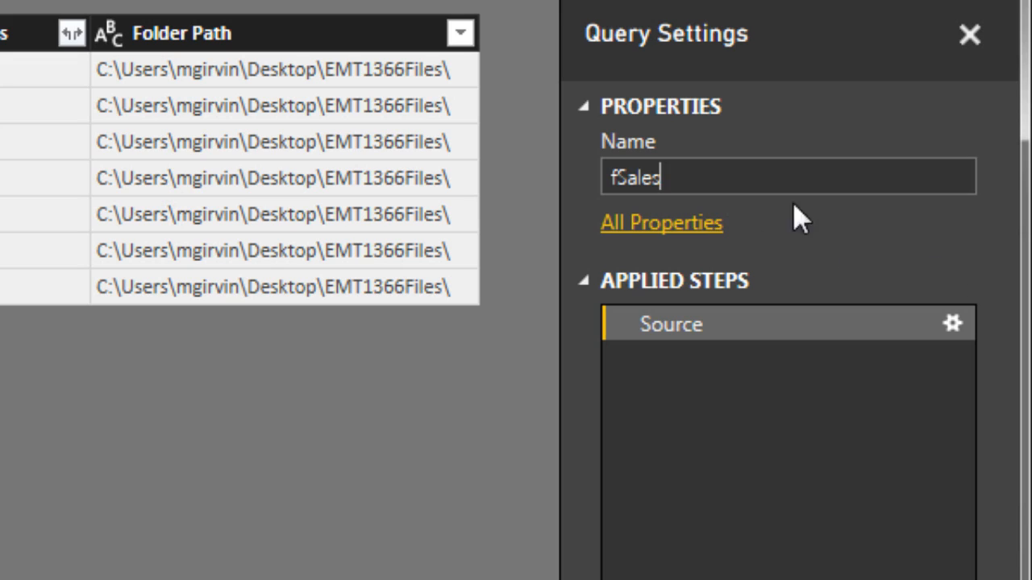
key("Return")
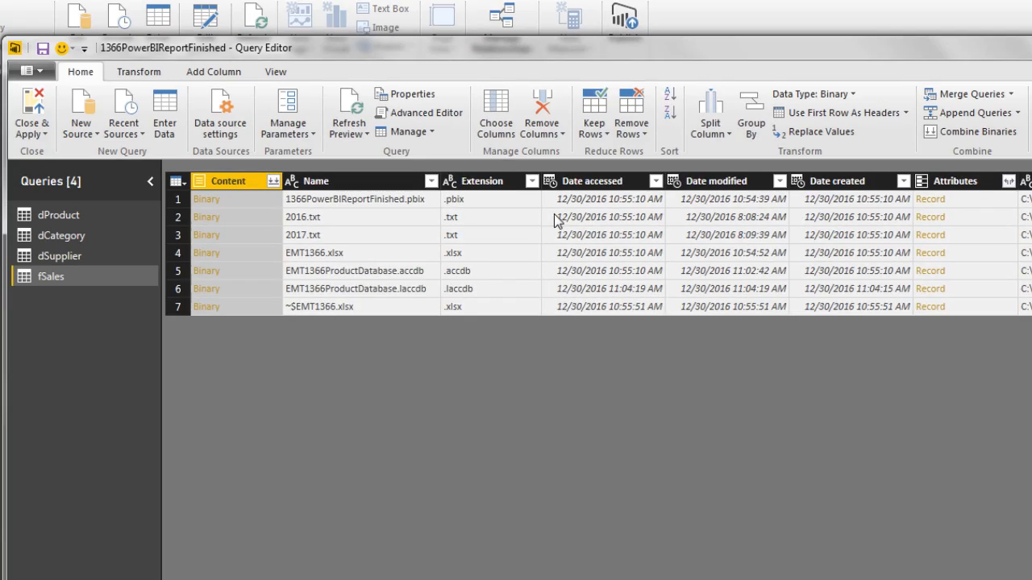
- Transform the Extension column of the fSales query to lowercase
right_click(481, 183)
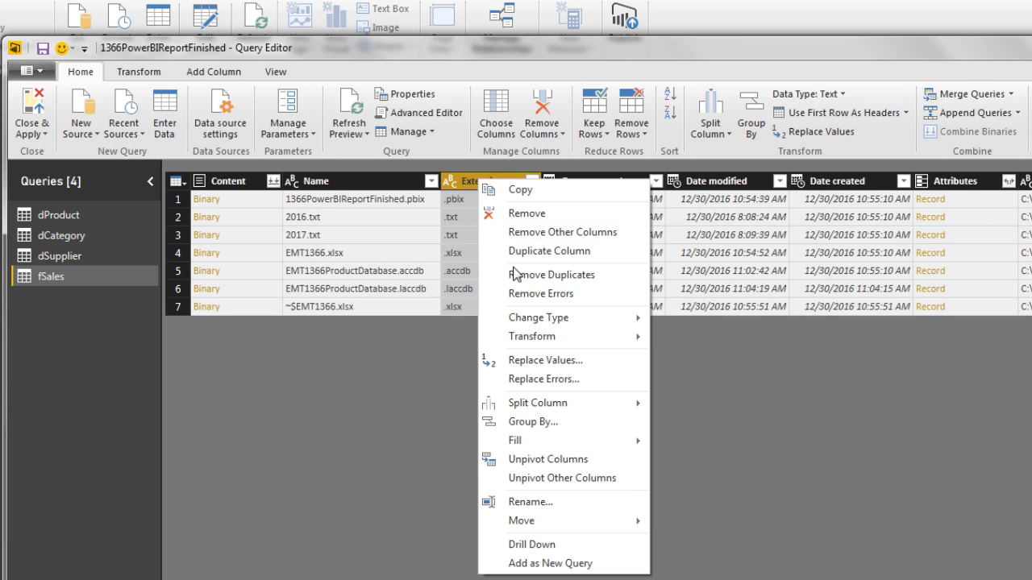
mouse_move(535, 336)
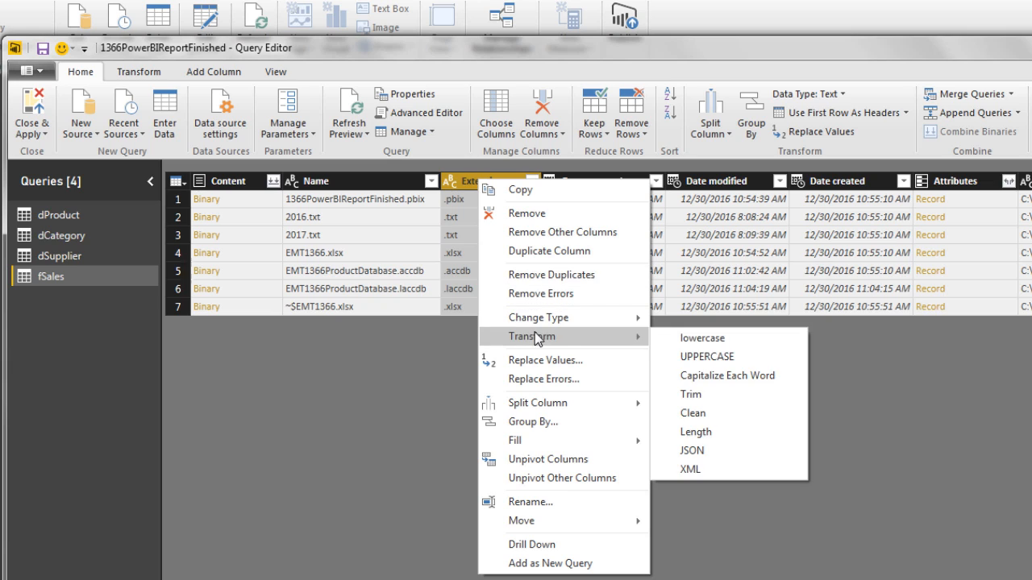
left_click(703, 340)
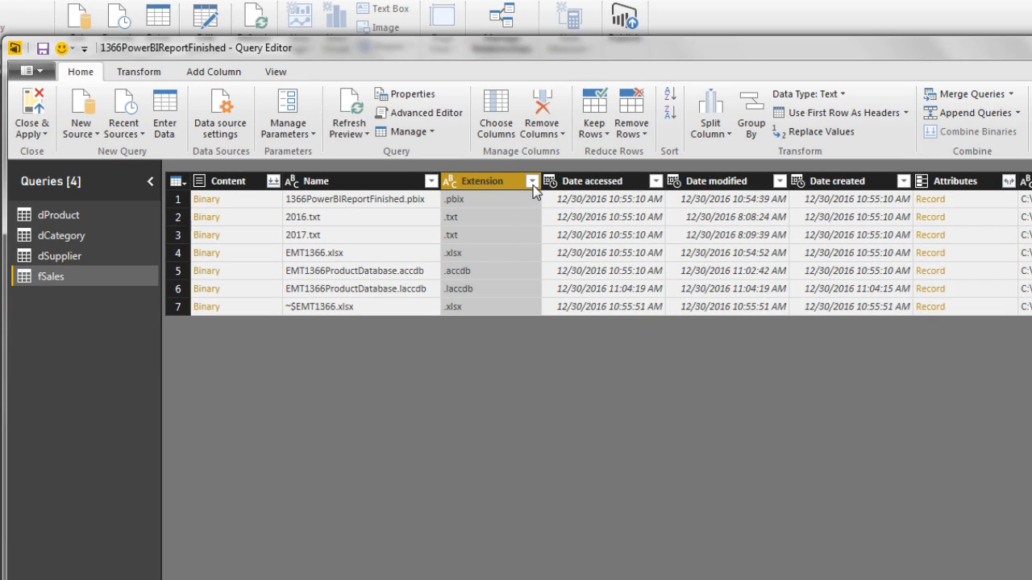
- Filter the Extension column with a text filter that keeps only rows equal to .txt
left_click(533, 182)
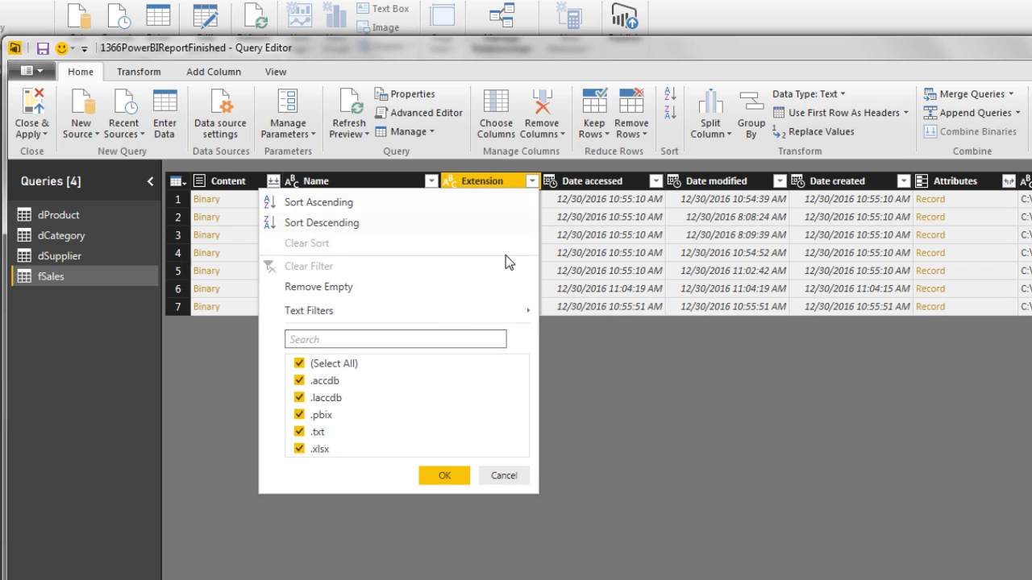
mouse_move(449, 322)
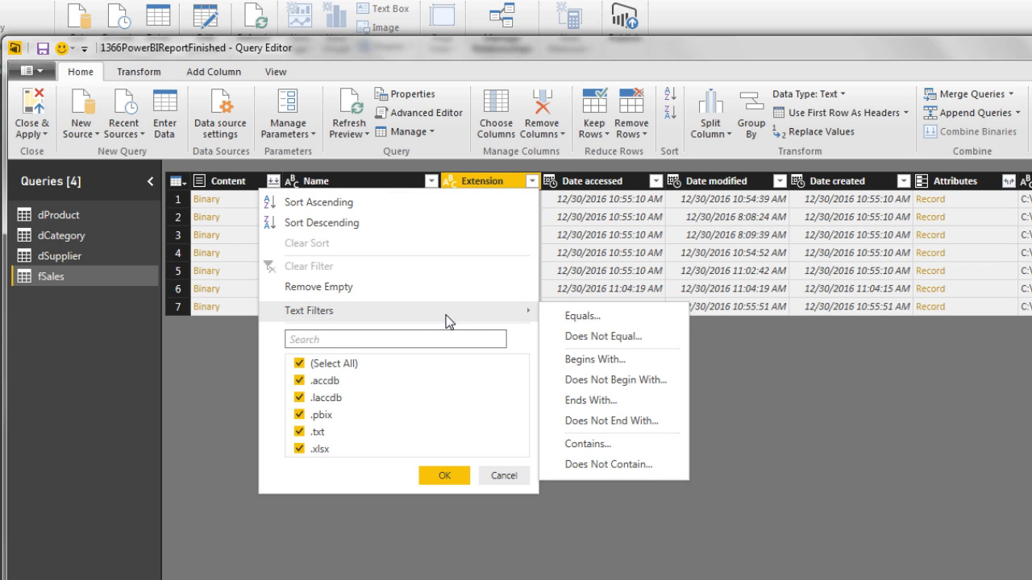
left_click(605, 322)
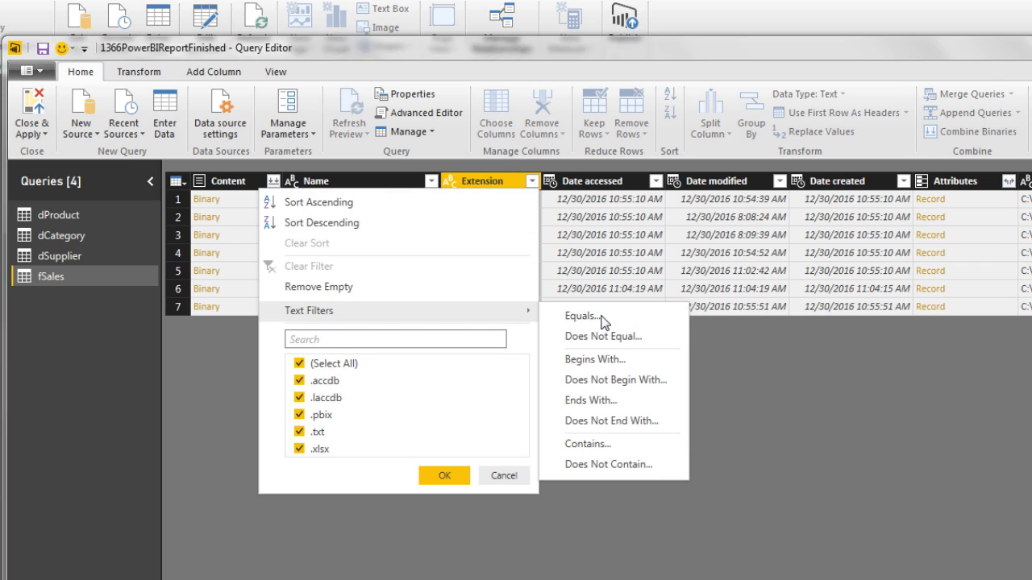
left_click(656, 384)
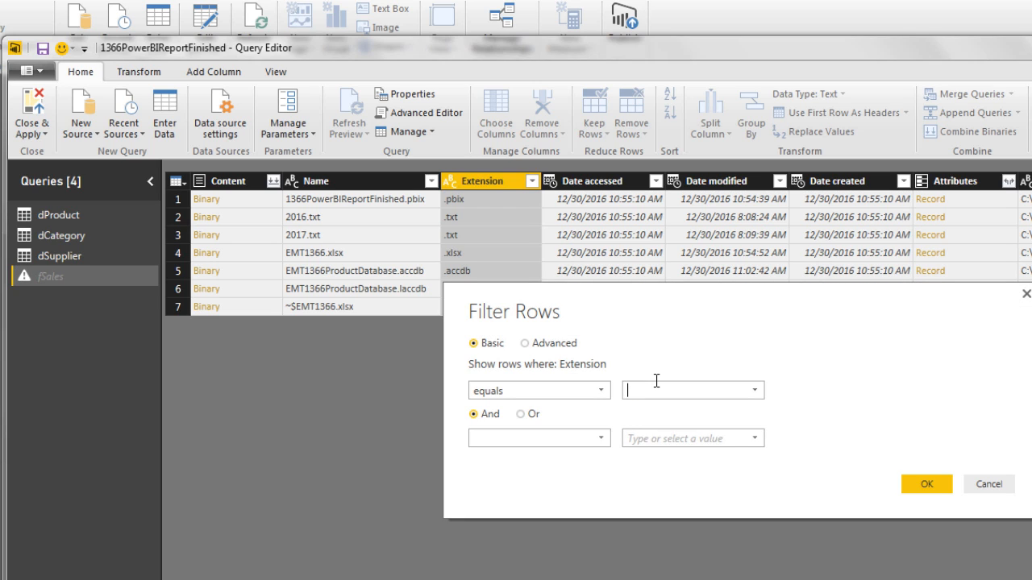
type(".txt")
left_click(928, 484)
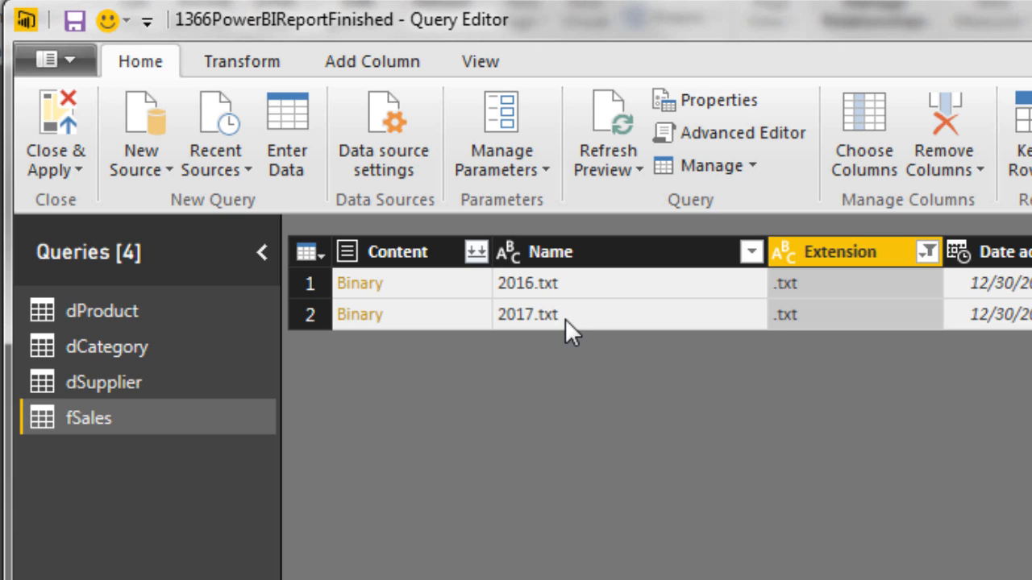
- Combine the binary files in the fSales Content column using Tab as the delimiter, and apply the pending query changes
left_click(476, 254)
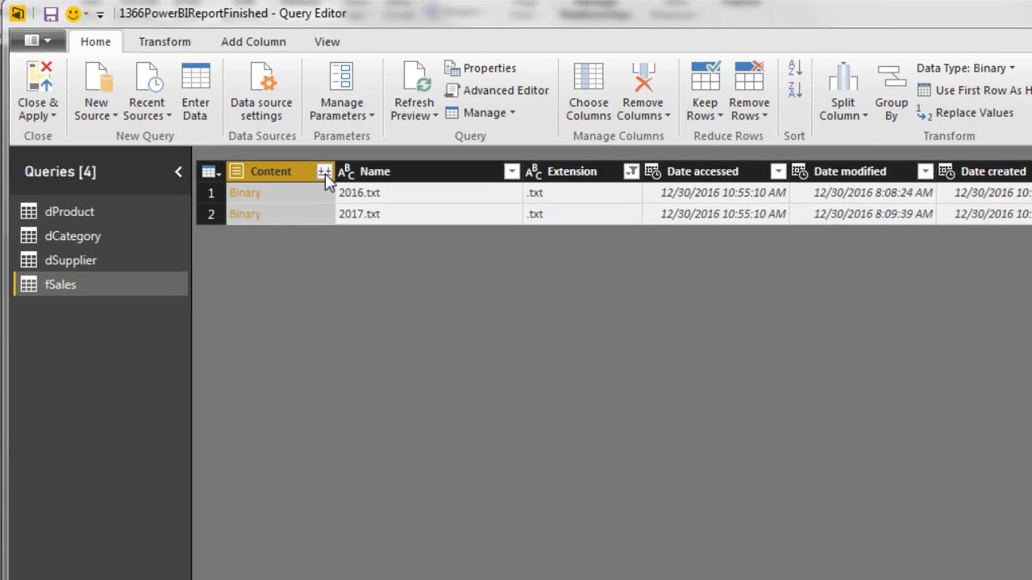
left_click(476, 253)
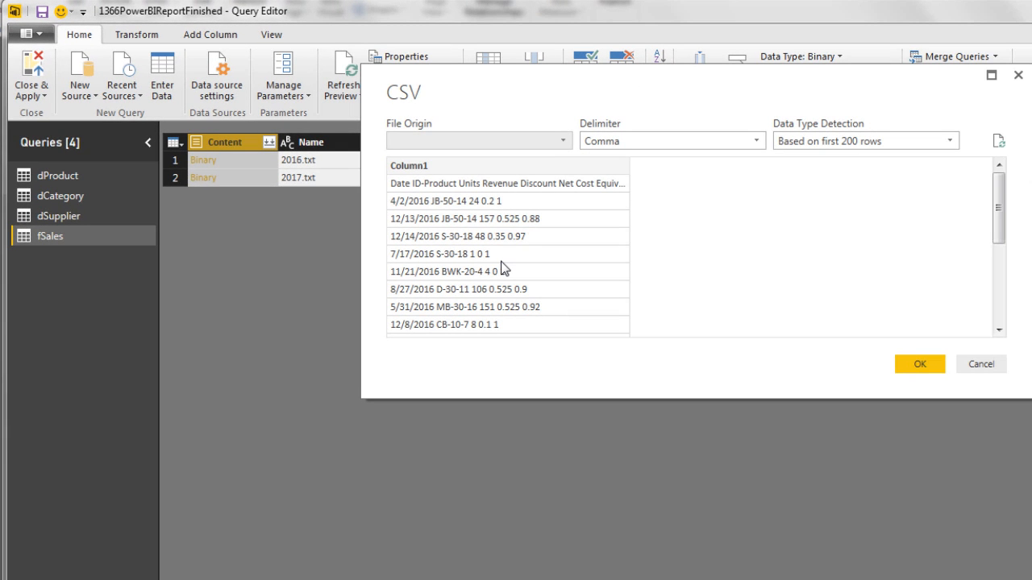
left_click(755, 141)
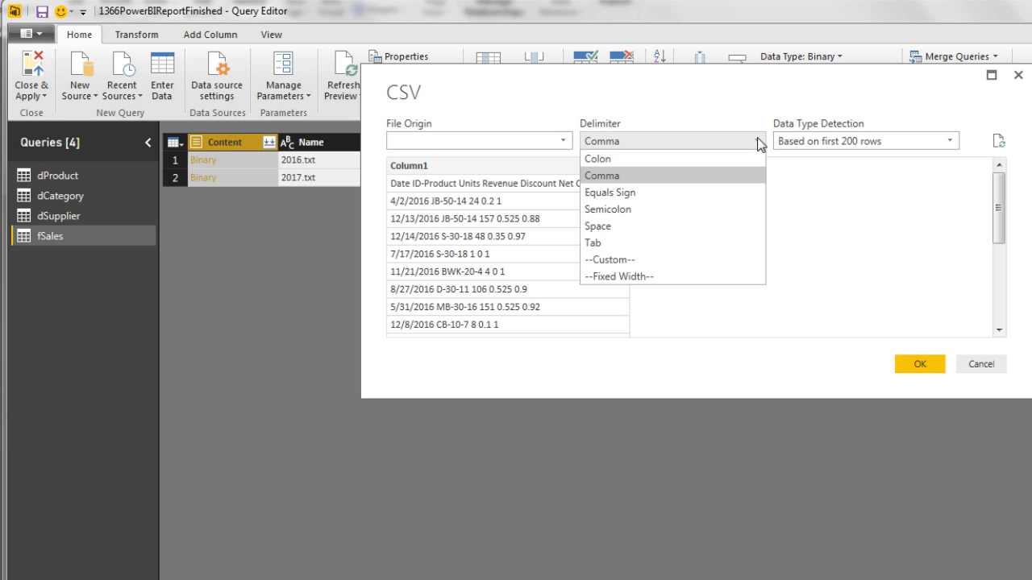
left_click(628, 244)
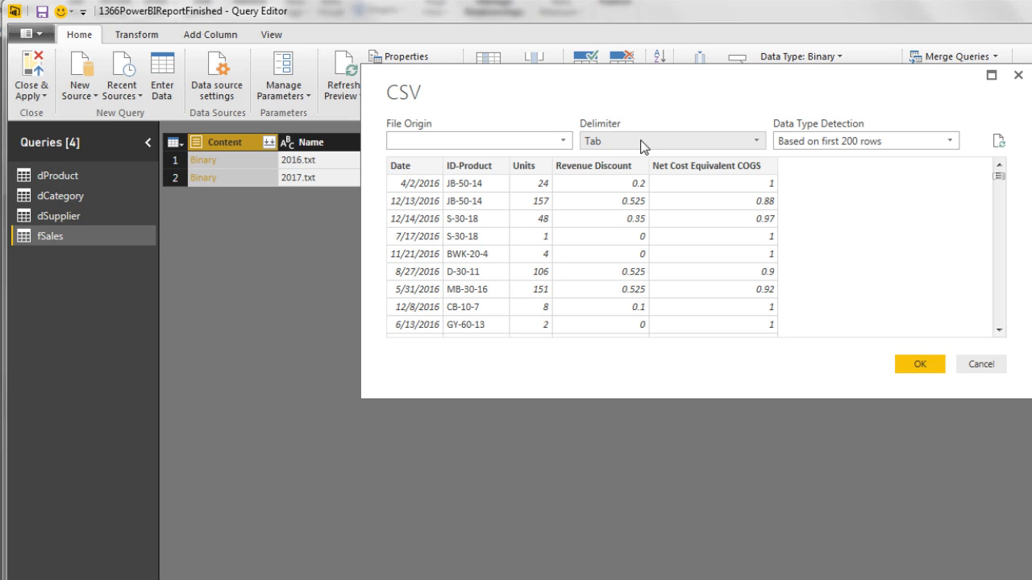
left_click(919, 365)
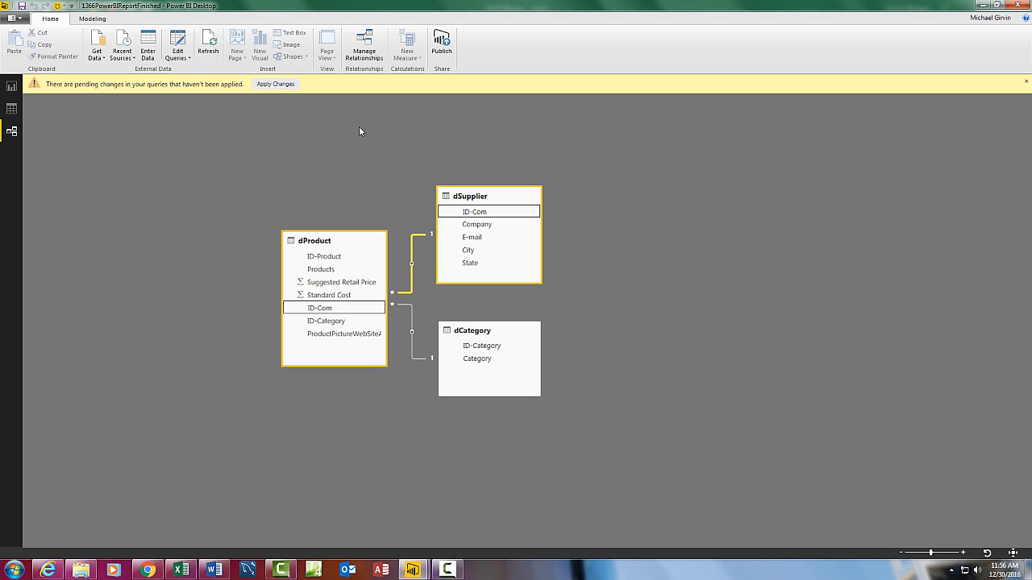
left_click(274, 84)
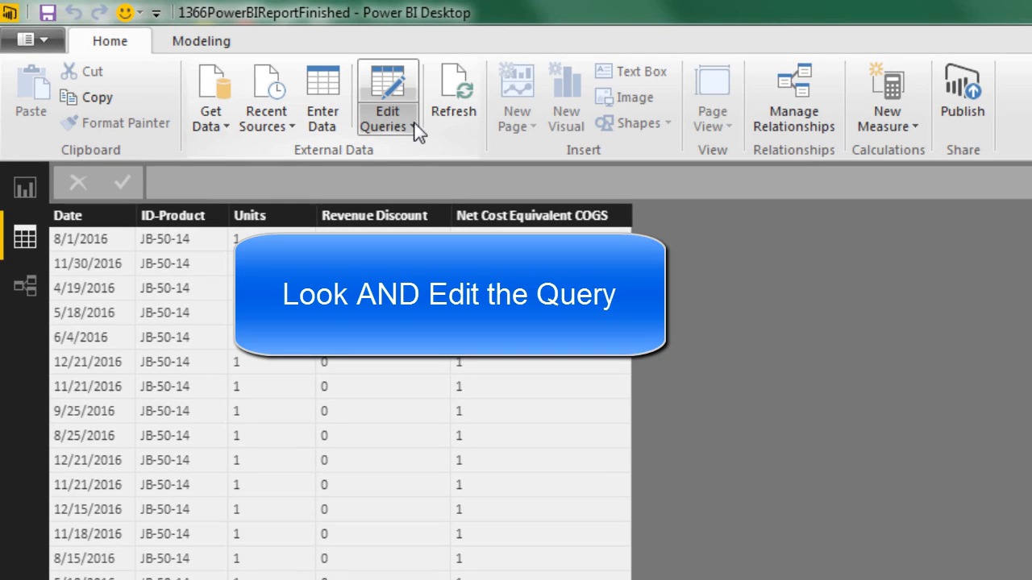
- Reopen the queries for editing and examine the Sample Binary file and the M code of the Transform Sample Binary from fSales query
left_click(413, 126)
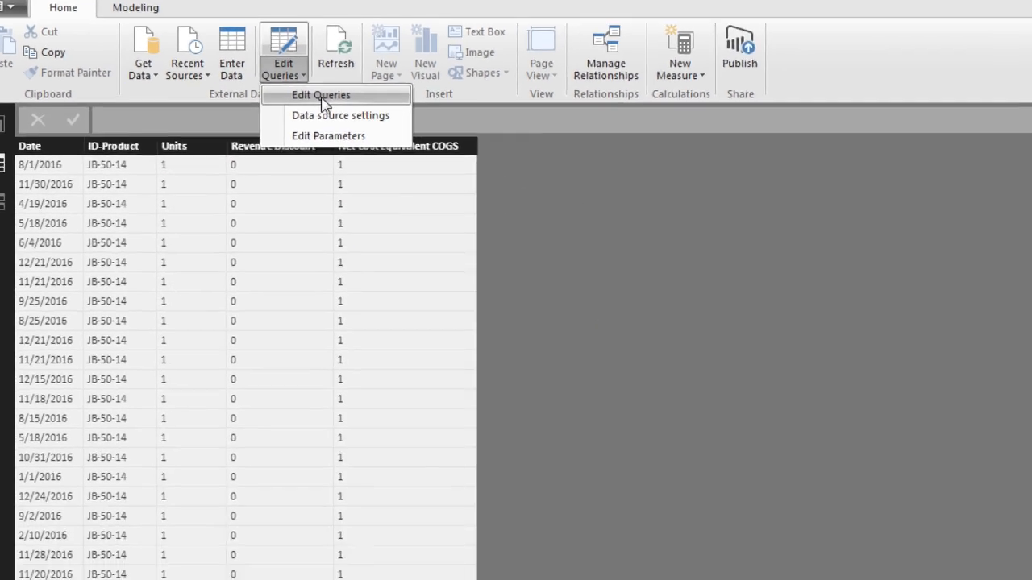
left_click(433, 152)
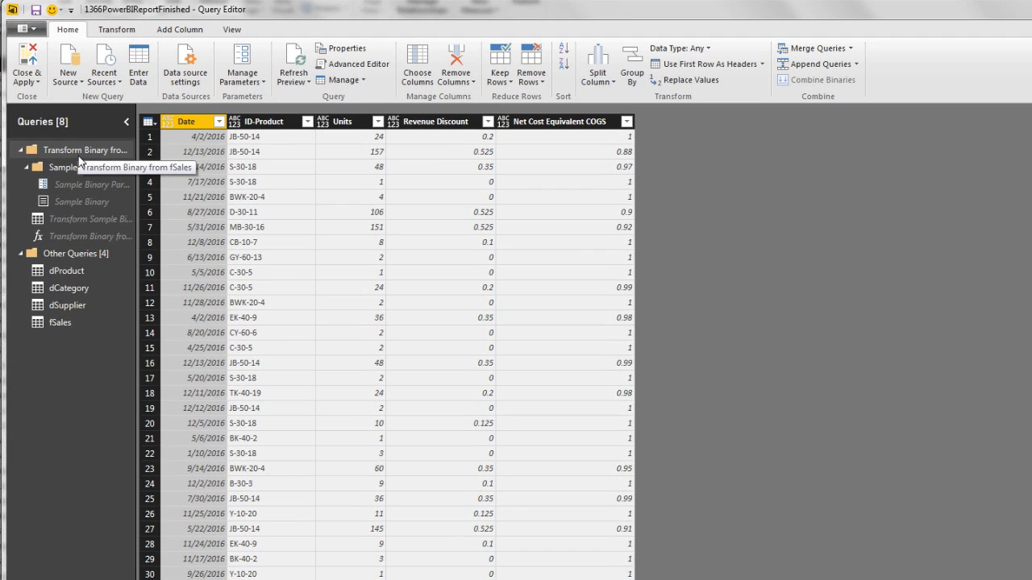
left_click(60, 201)
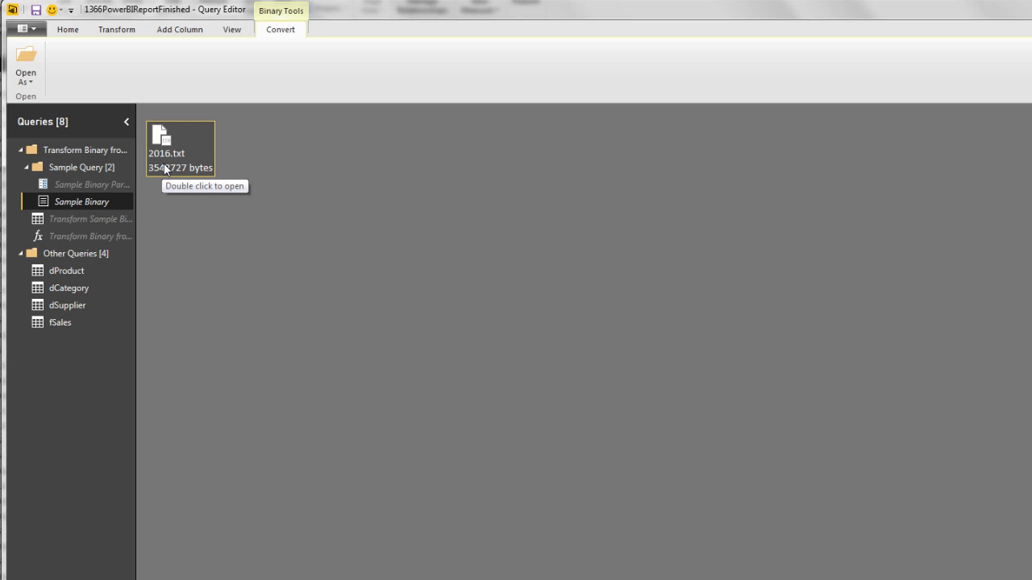
left_click(57, 220)
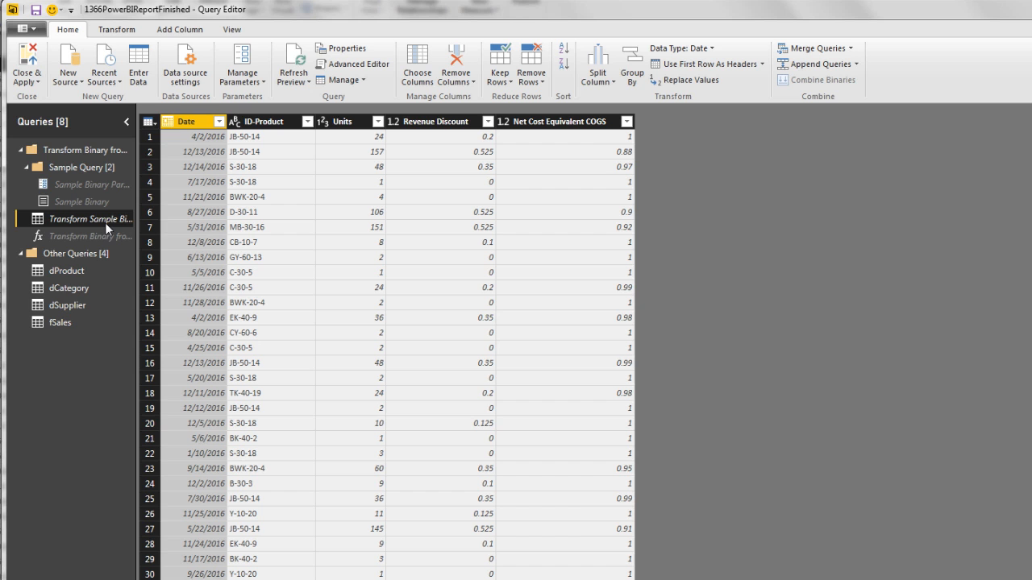
left_click(231, 29)
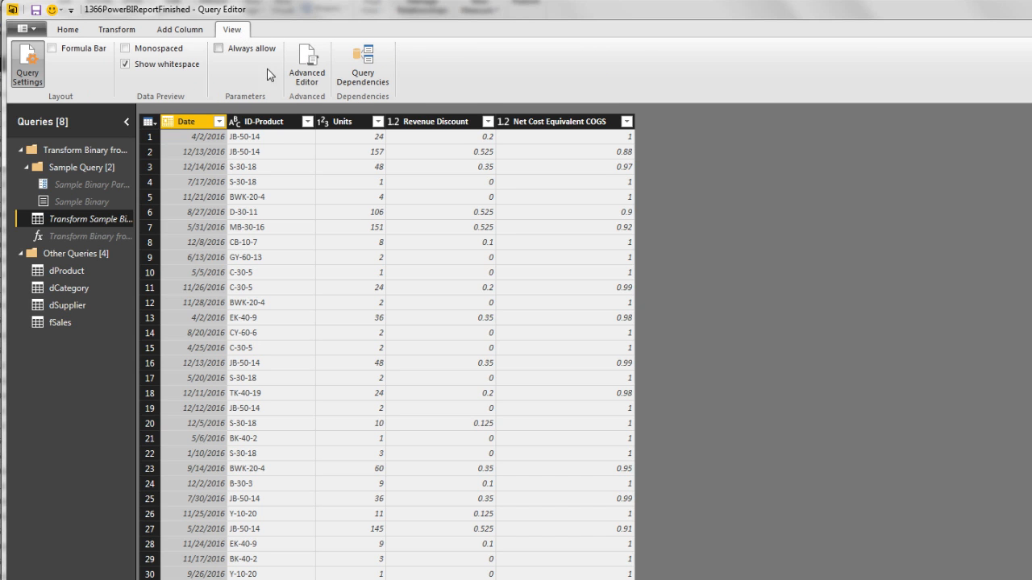
left_click(303, 82)
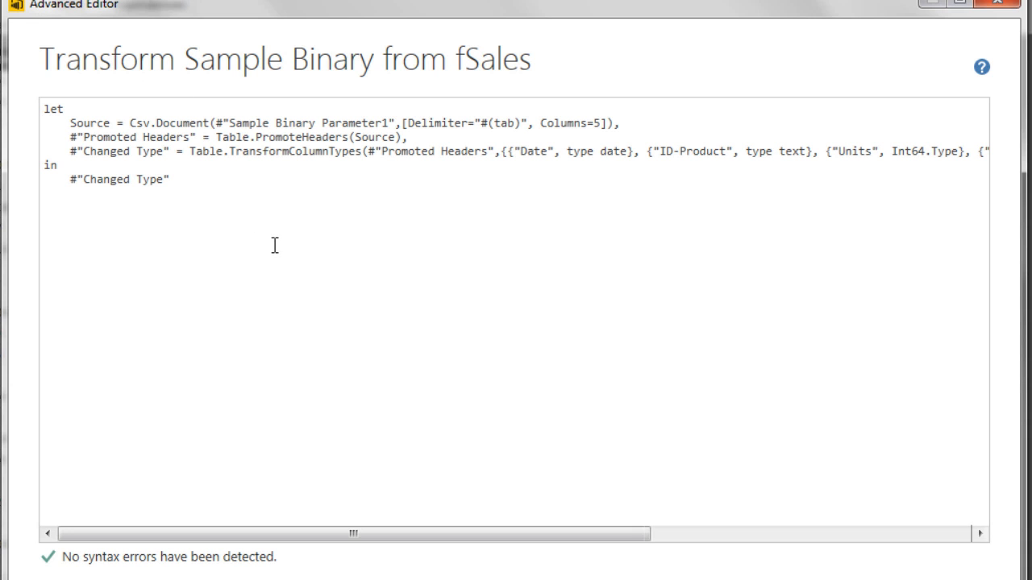
left_click(794, 537)
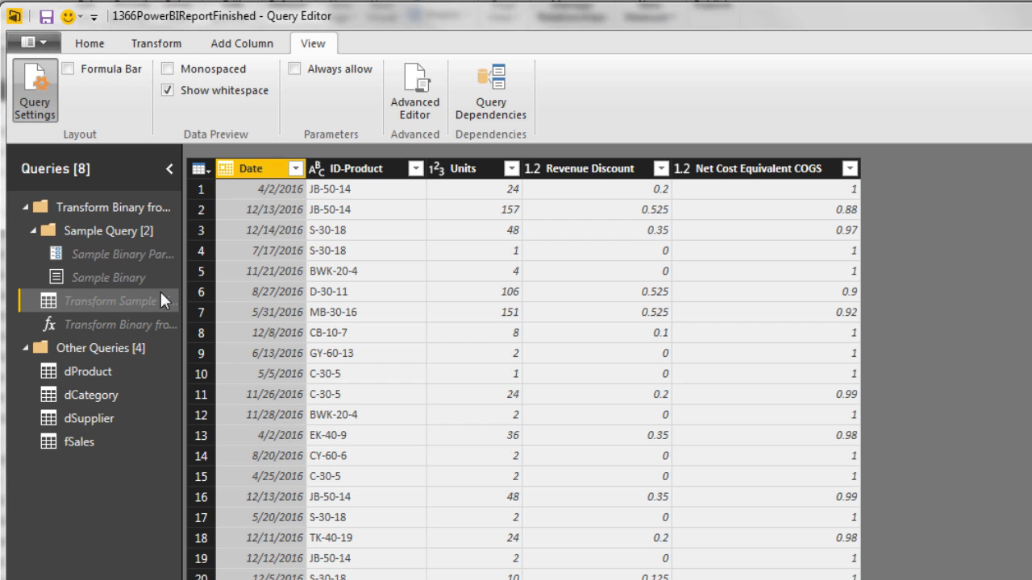
- Examine the M code of the Transform Binary from fSales function, including its Sample Binary Parameter1 argument and where Csv.Document uses it
left_click(69, 323)
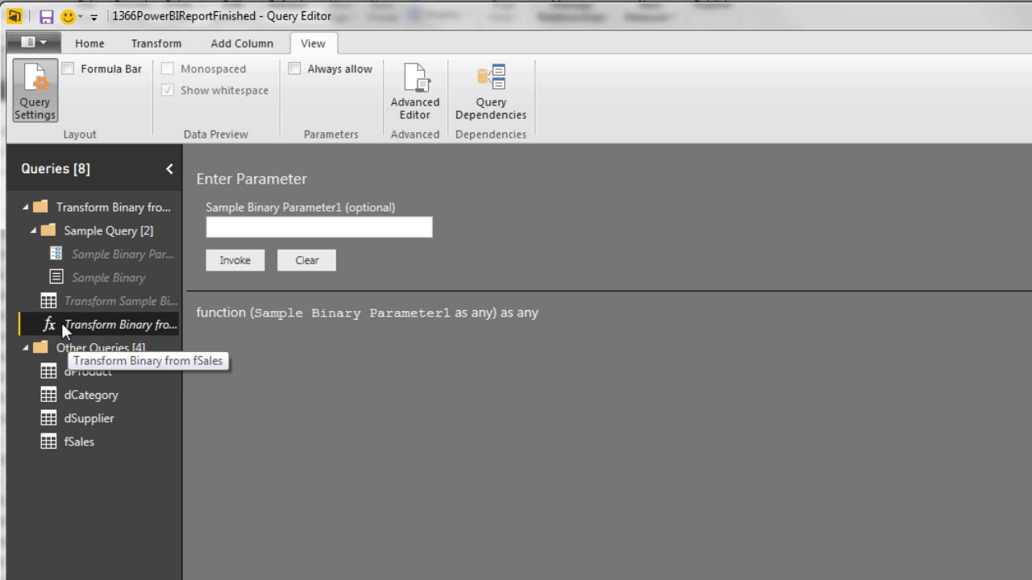
left_click(425, 104)
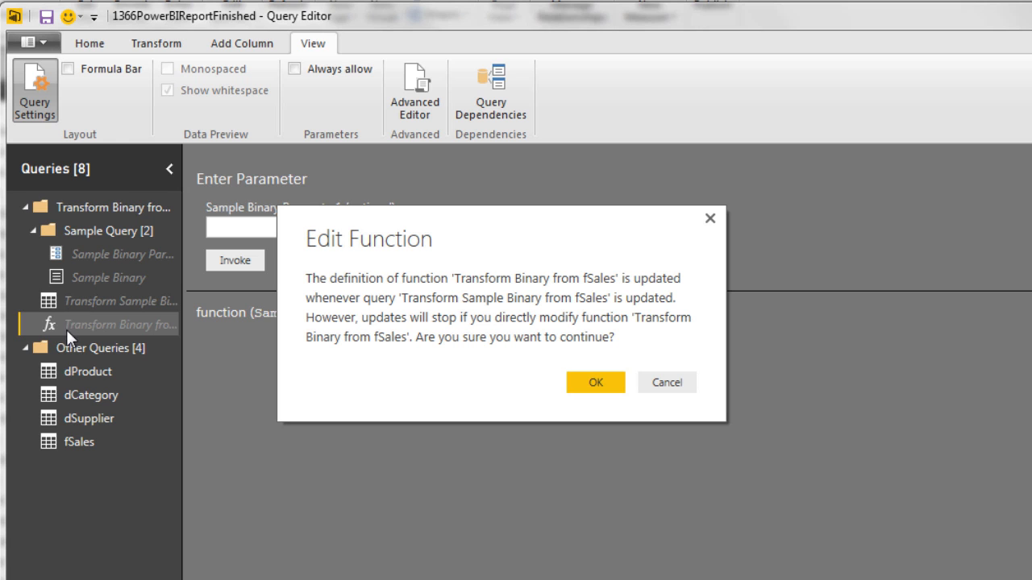
left_click(604, 385)
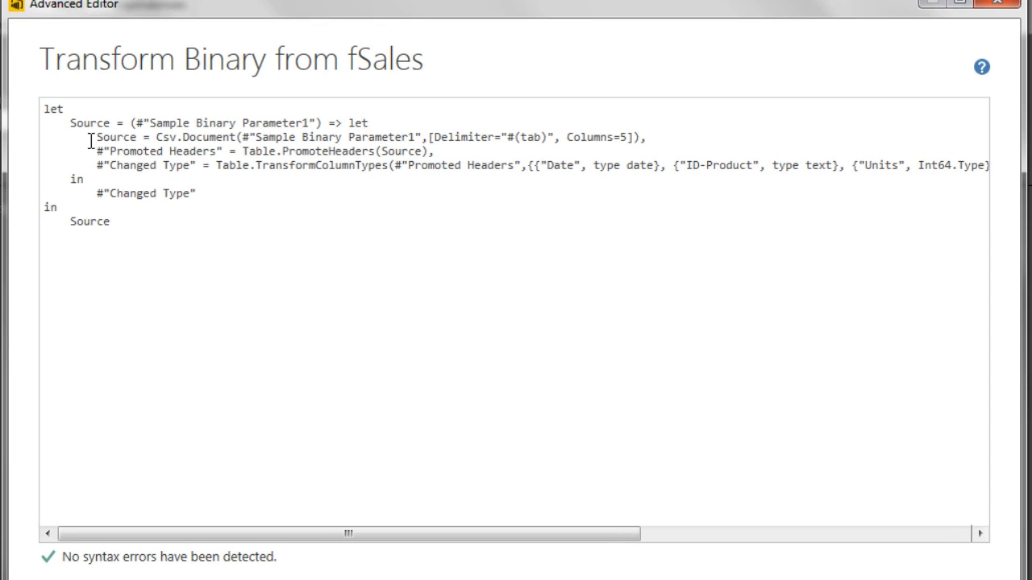
left_click_drag(91, 139, 987, 166)
left_click(110, 123)
left_click_drag(131, 122, 313, 122)
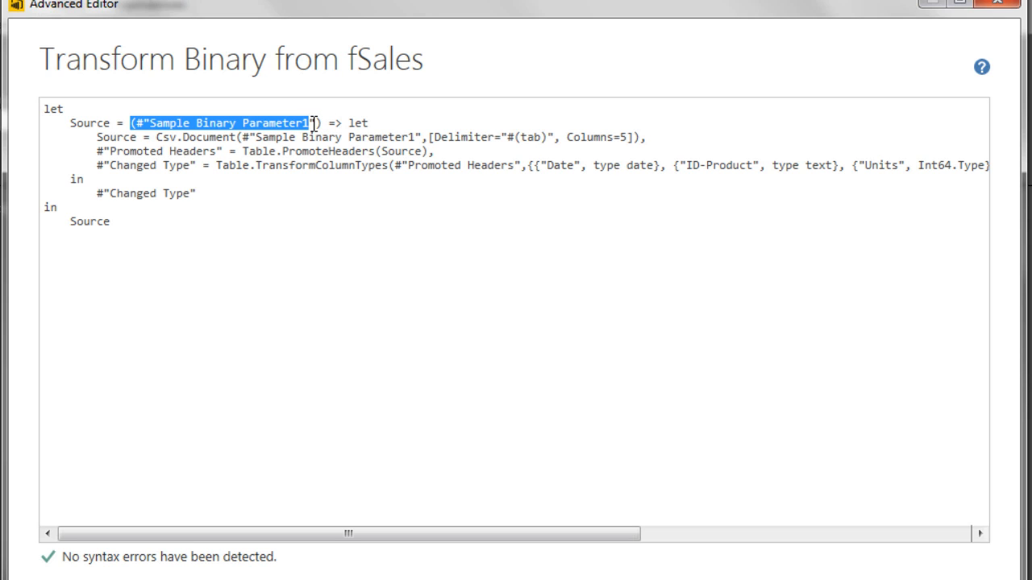
left_click(327, 122)
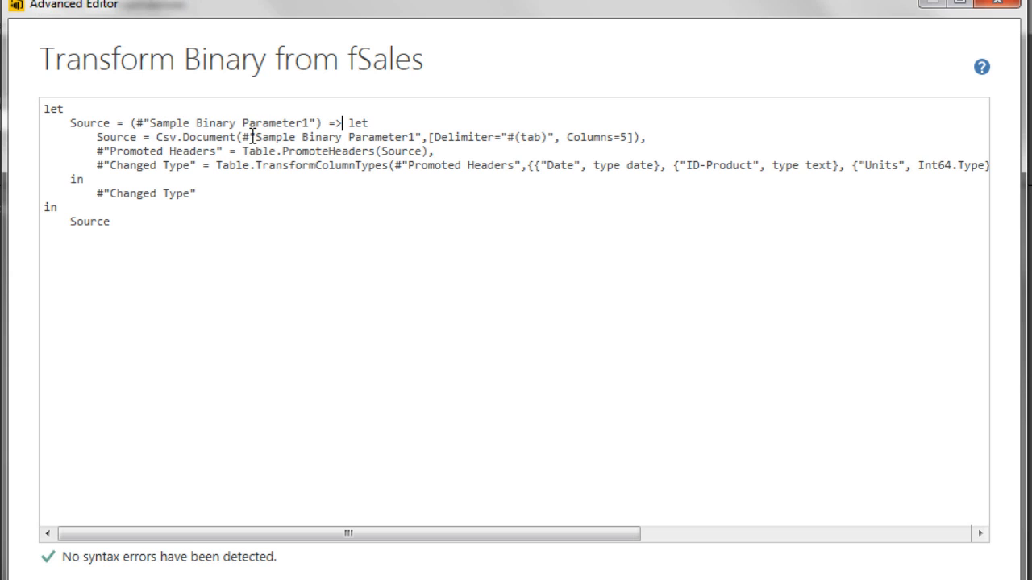
left_click_drag(242, 138, 415, 139)
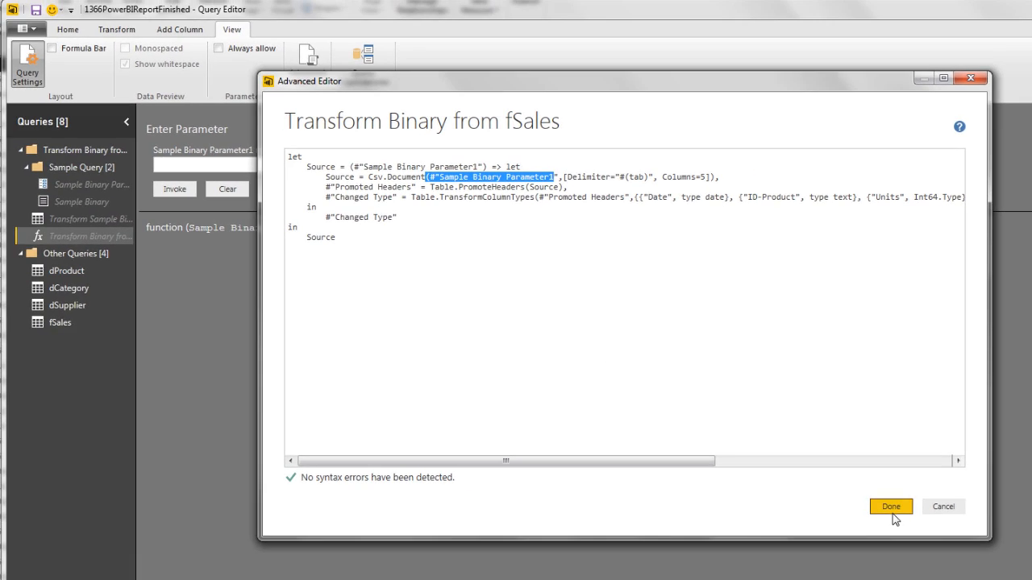
left_click(892, 510)
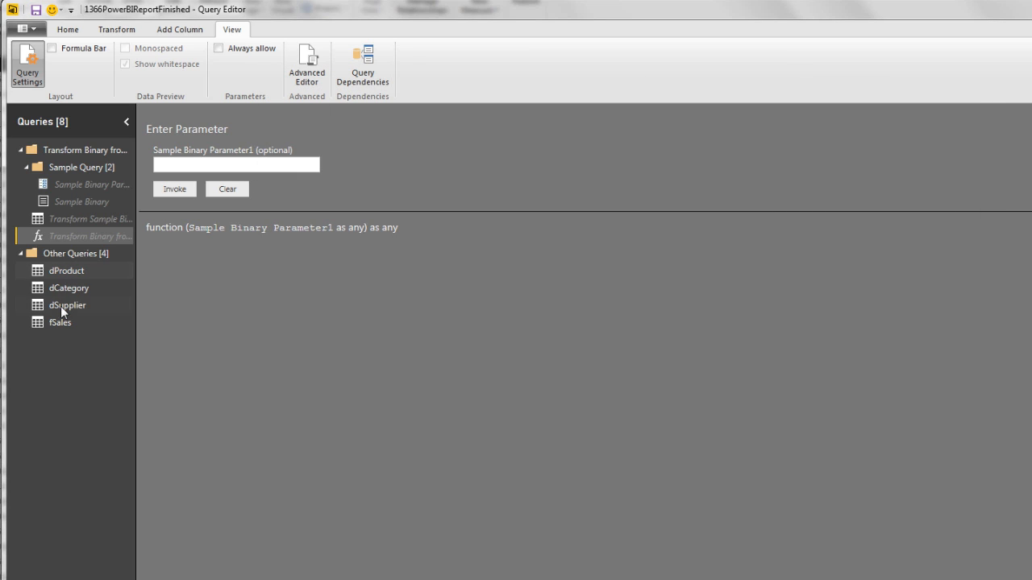
- In the fSales query, set the data types of Date to Date, ID-Product to Text and Units to Whole Number
left_click(60, 322)
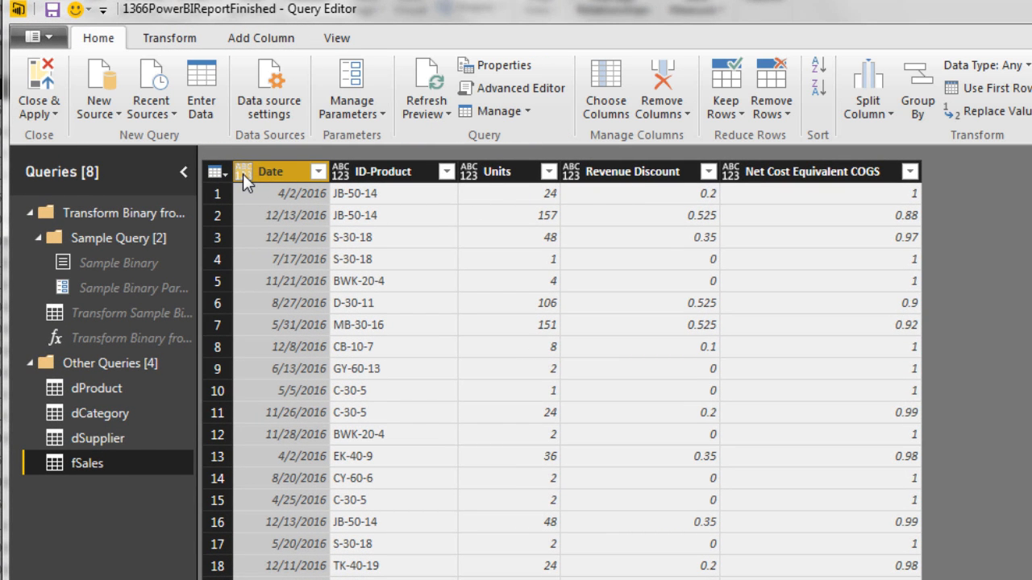
left_click(242, 174)
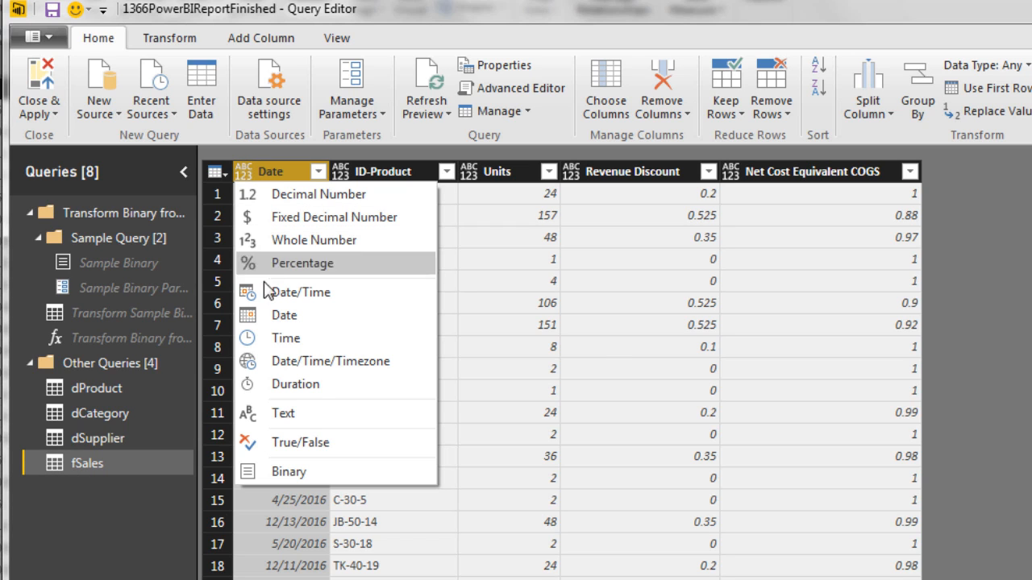
left_click(285, 317)
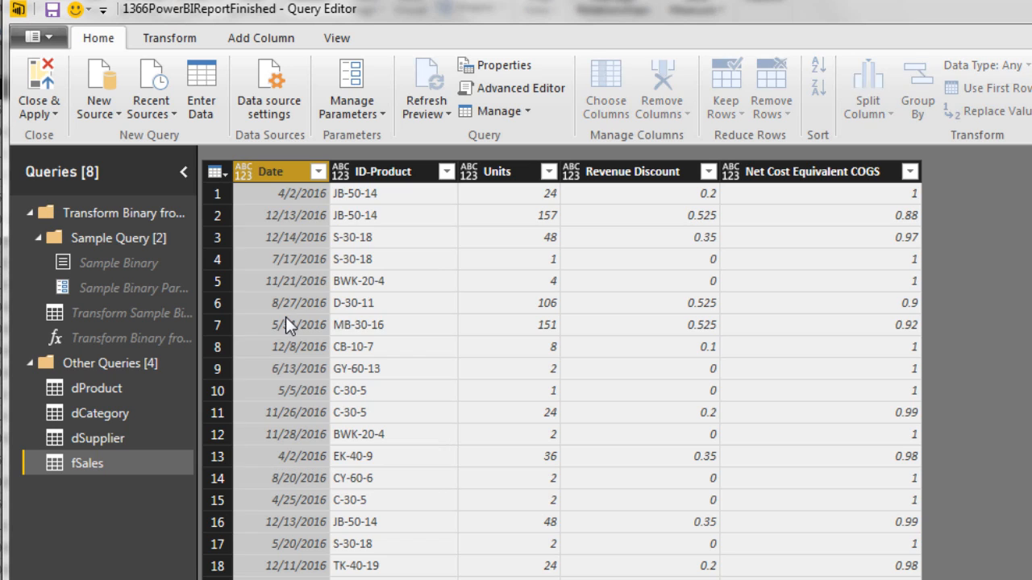
left_click(341, 173)
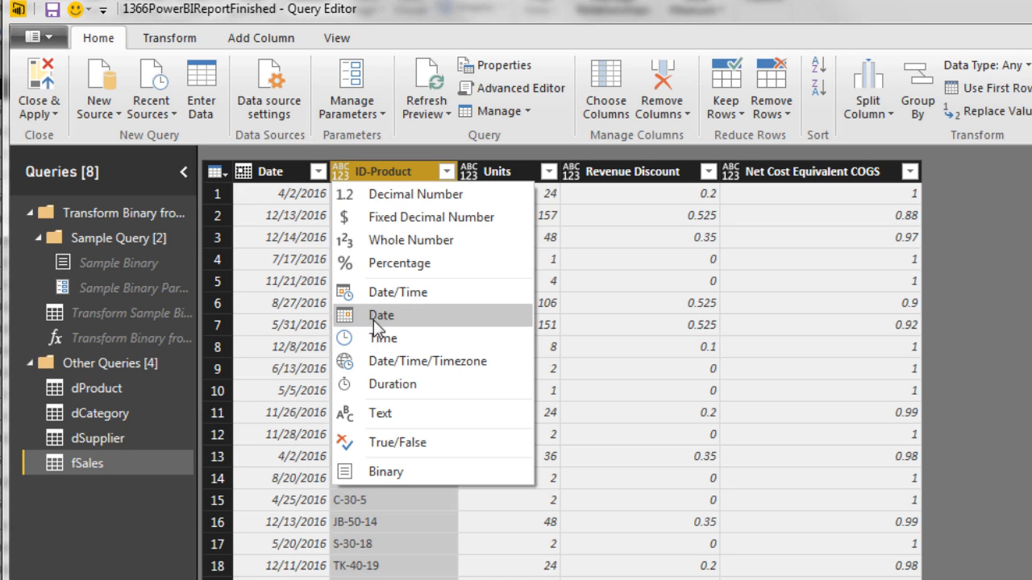
left_click(384, 414)
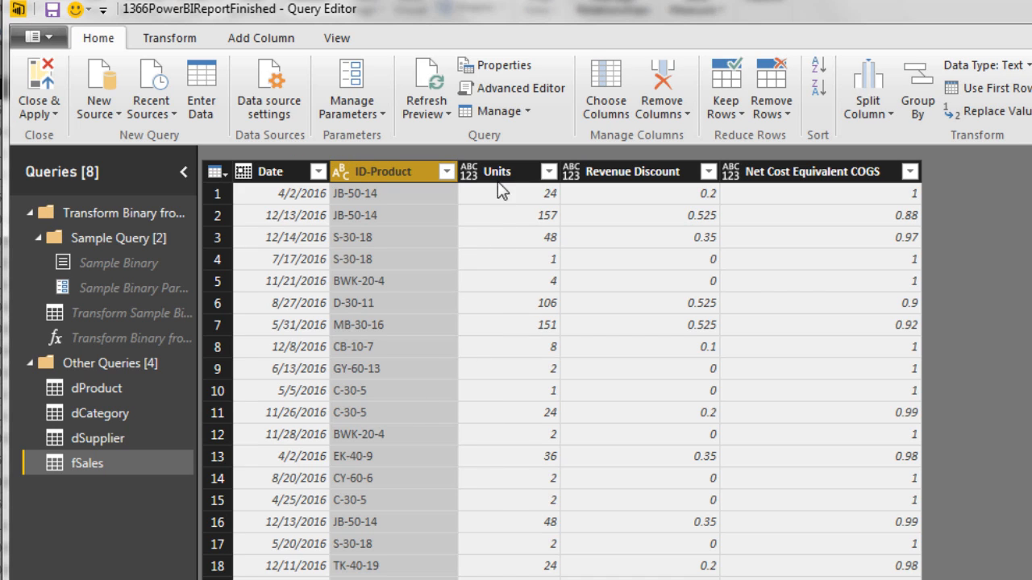
left_click(465, 174)
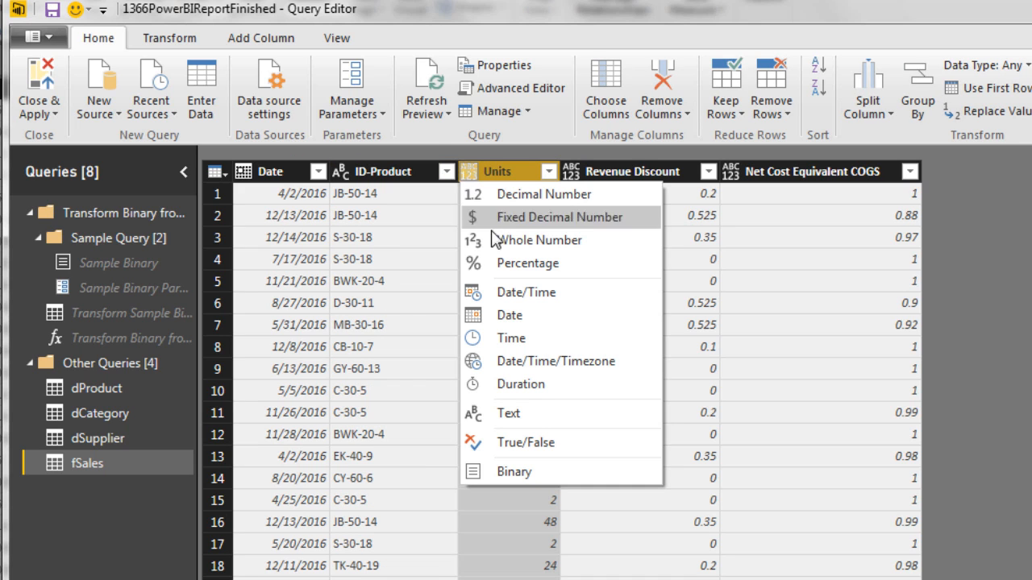
left_click(495, 239)
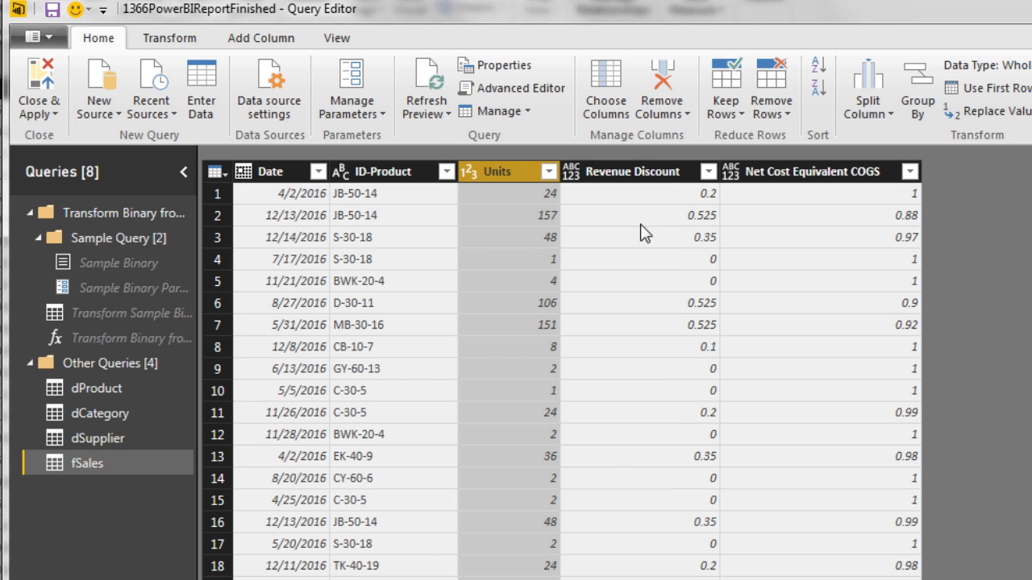
- Change the Revenue Discount and Net Cost Equivalent COGS columns to Decimal Number, and close the Query Editor applying the changes
left_click(628, 176)
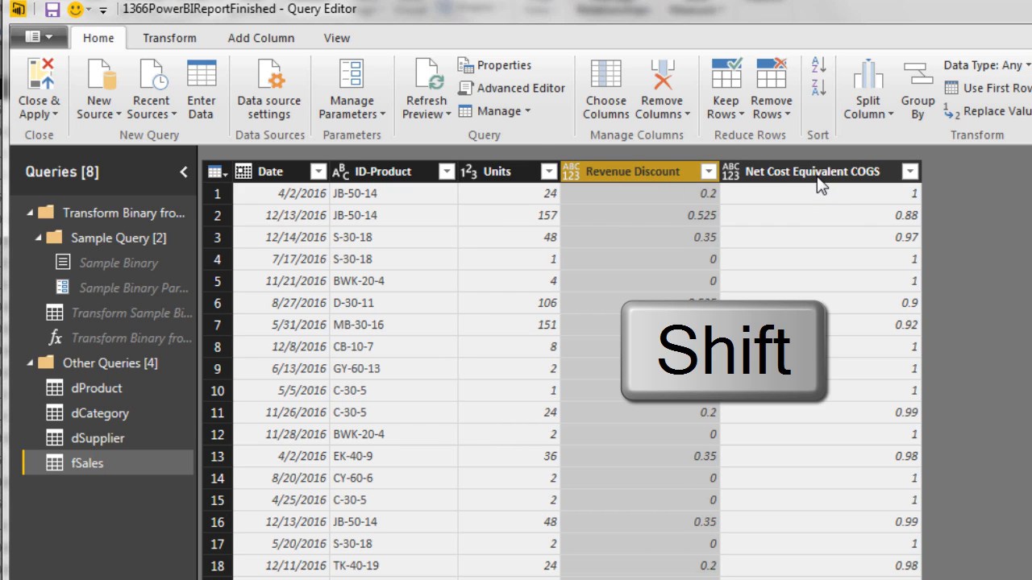
left_click(818, 184, "shift")
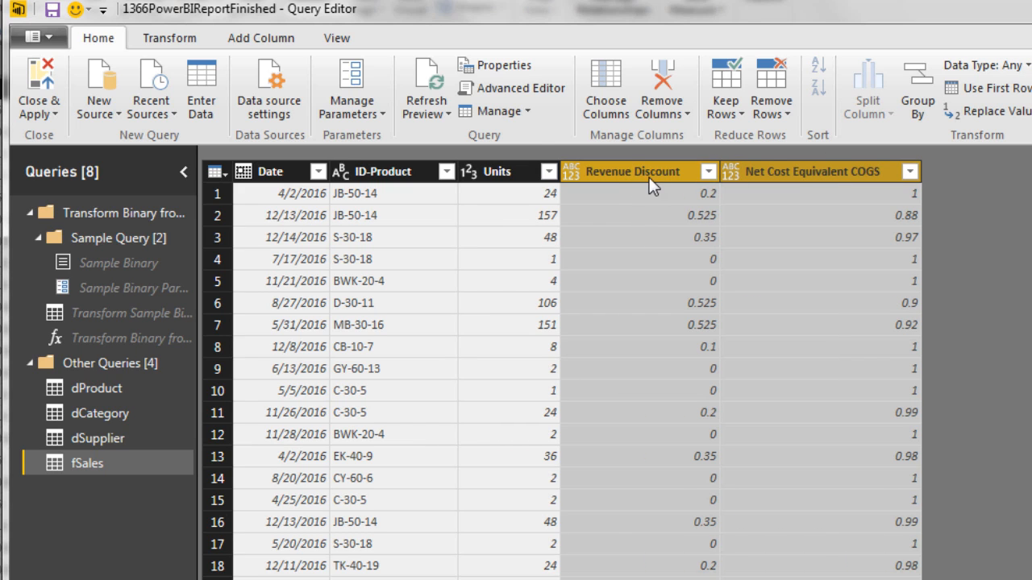
right_click(615, 182)
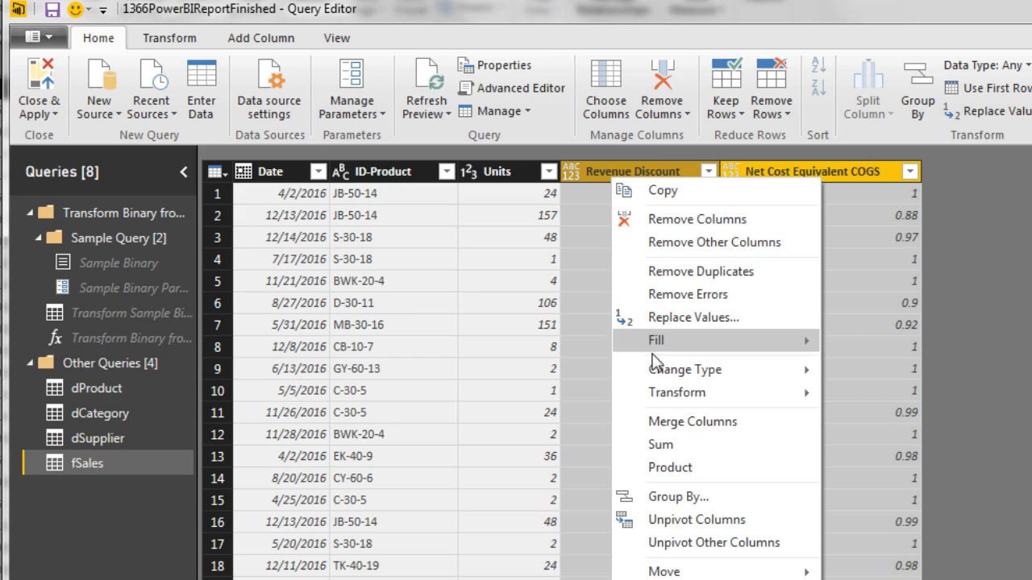
mouse_move(662, 372)
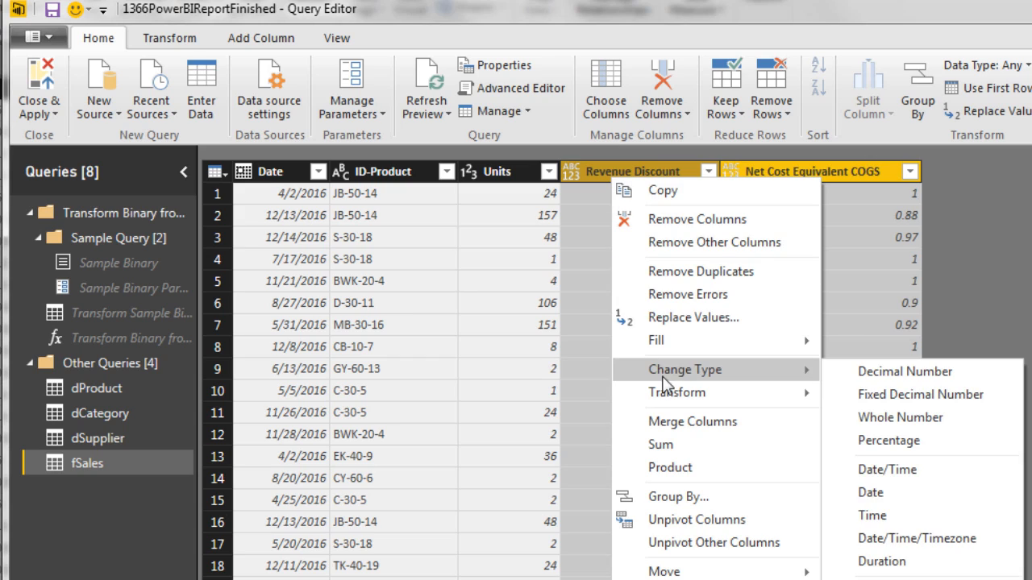
left_click(881, 384)
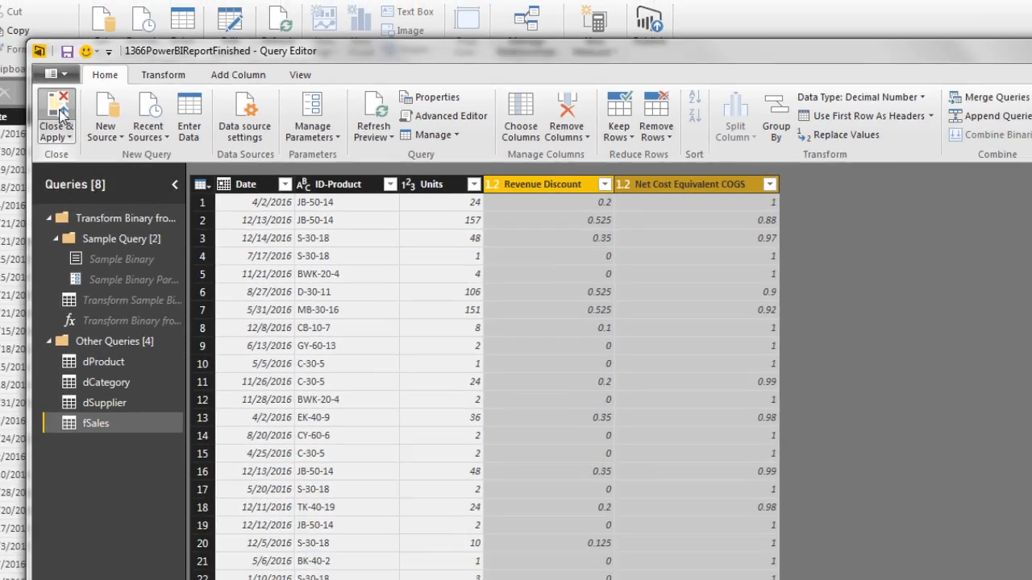
left_click(50, 133)
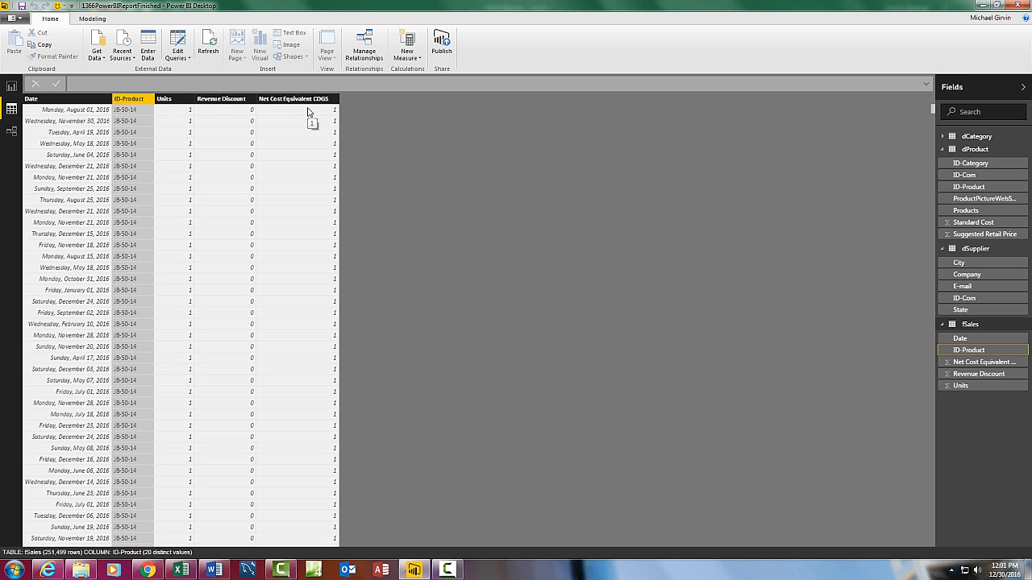
- Reposition the fSales table below dProduct in the relationships diagram
left_click(13, 133)
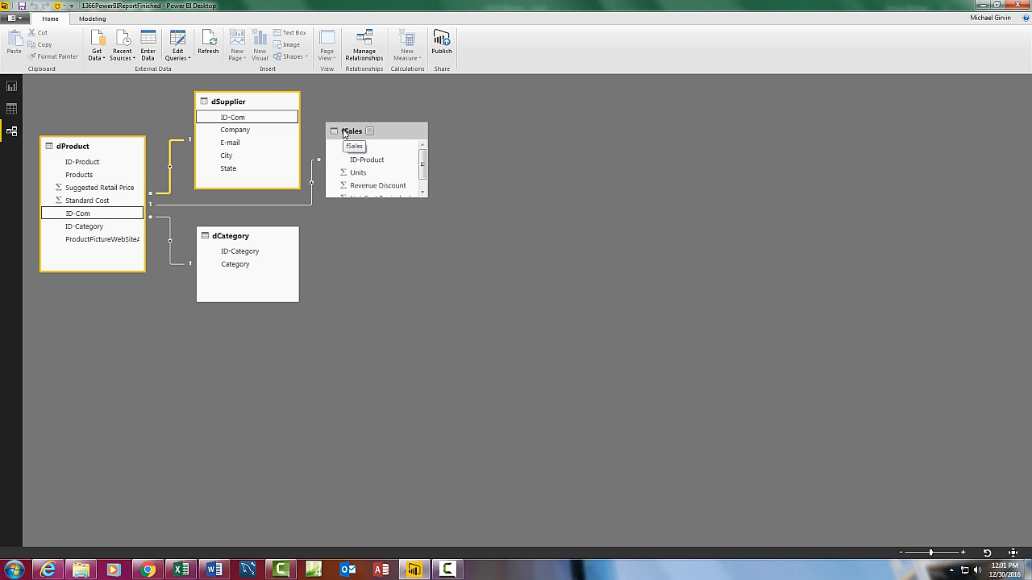
left_click_drag(348, 143, 100, 341)
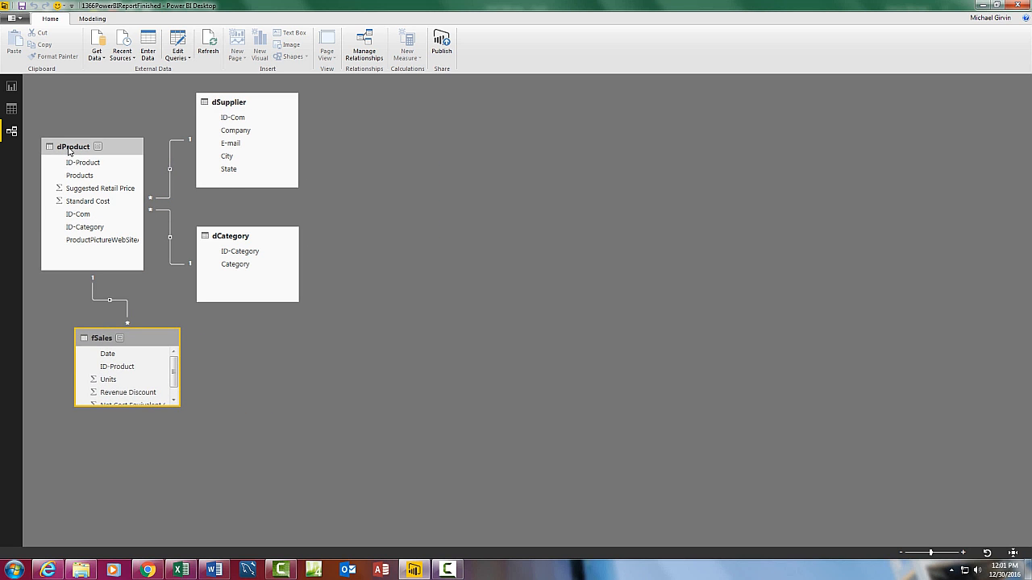
- Arrange dProduct between fSales and the dCategory and dSupplier tables in the relationships diagram, and save the report
left_click_drag(70, 150, 310, 254)
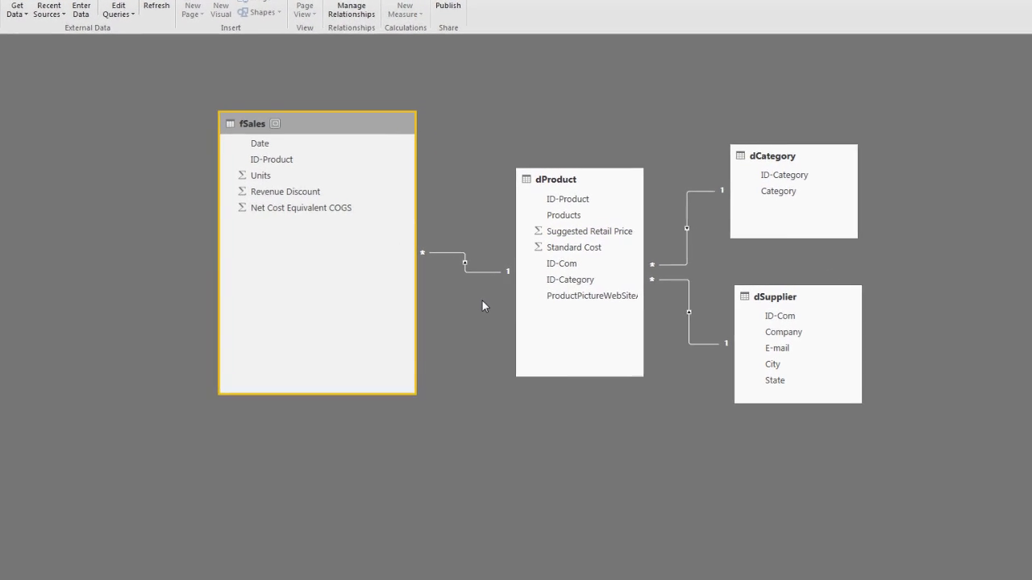
left_click(491, 278)
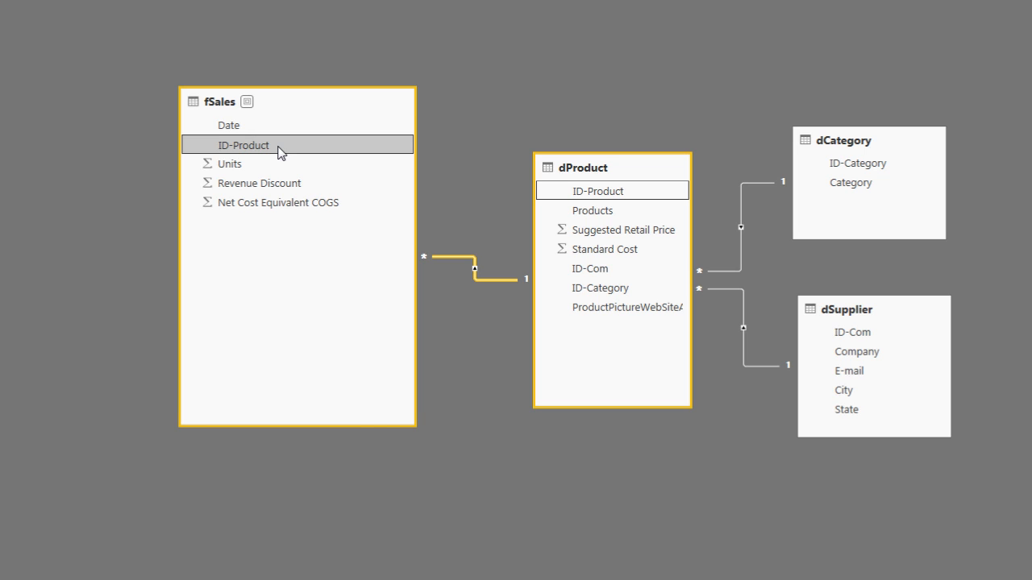
key("ctrl+s")
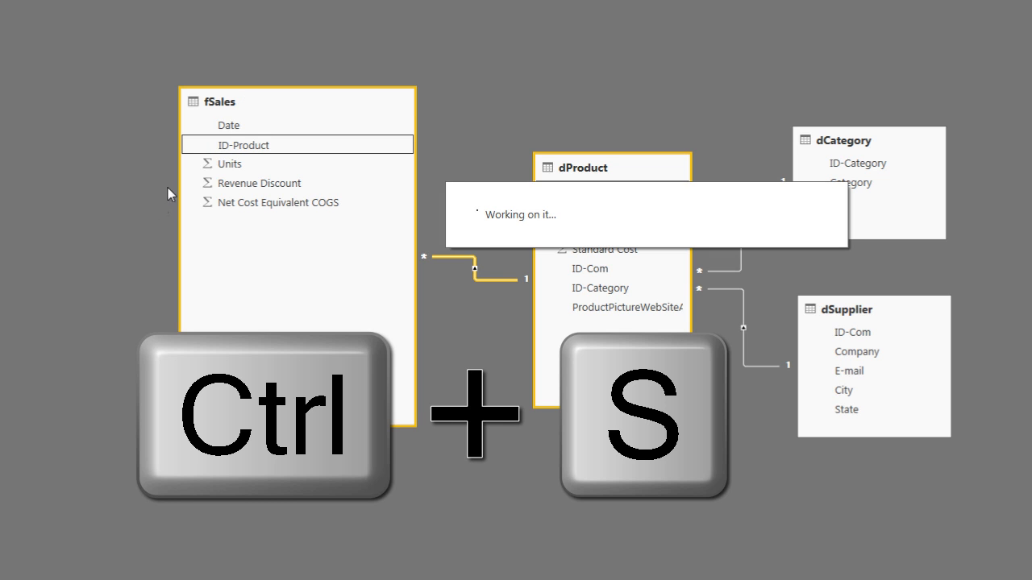
- Switch to the EMT1366.xlsx workbook in Excel and examine the Date, Year, Month and Month Name columns on the dCalendar sheet
left_click(192, 569)
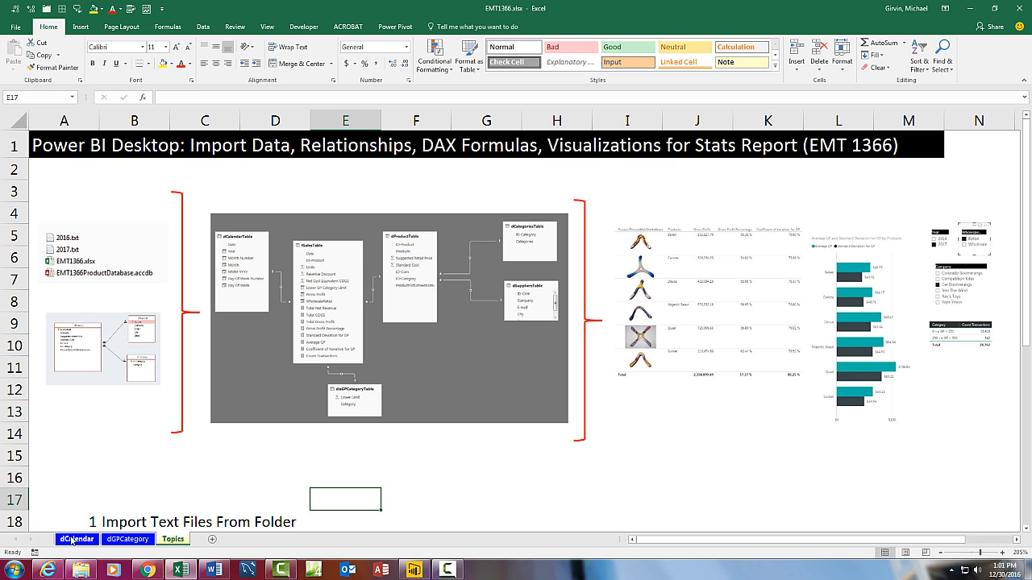
left_click(73, 540)
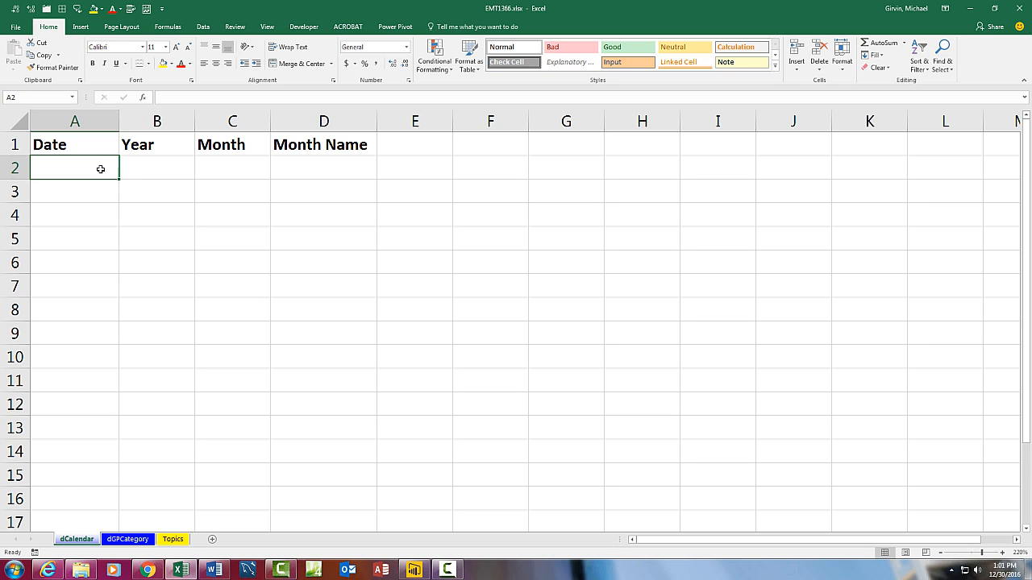
left_click_drag(85, 165, 89, 346)
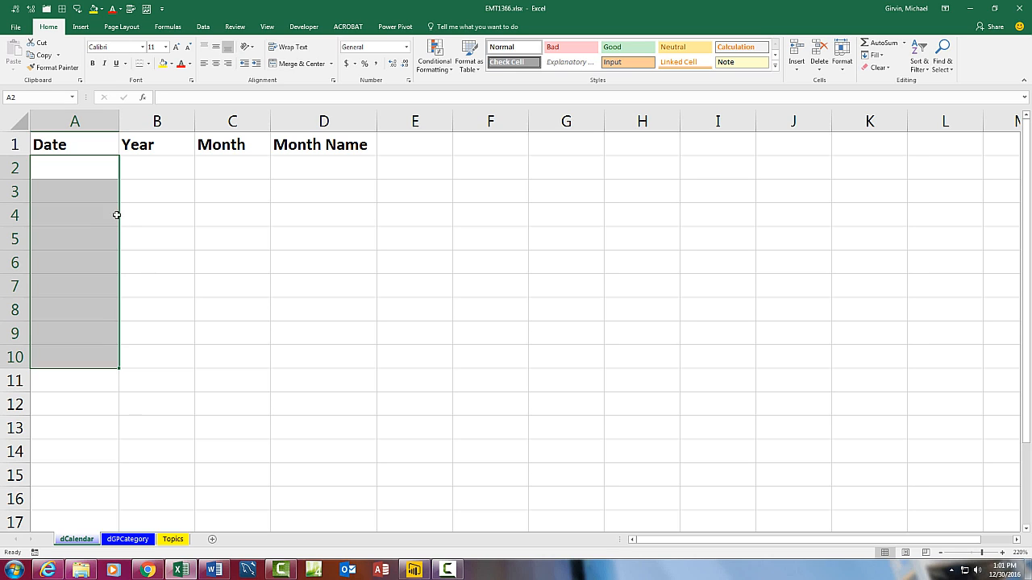
left_click(134, 167)
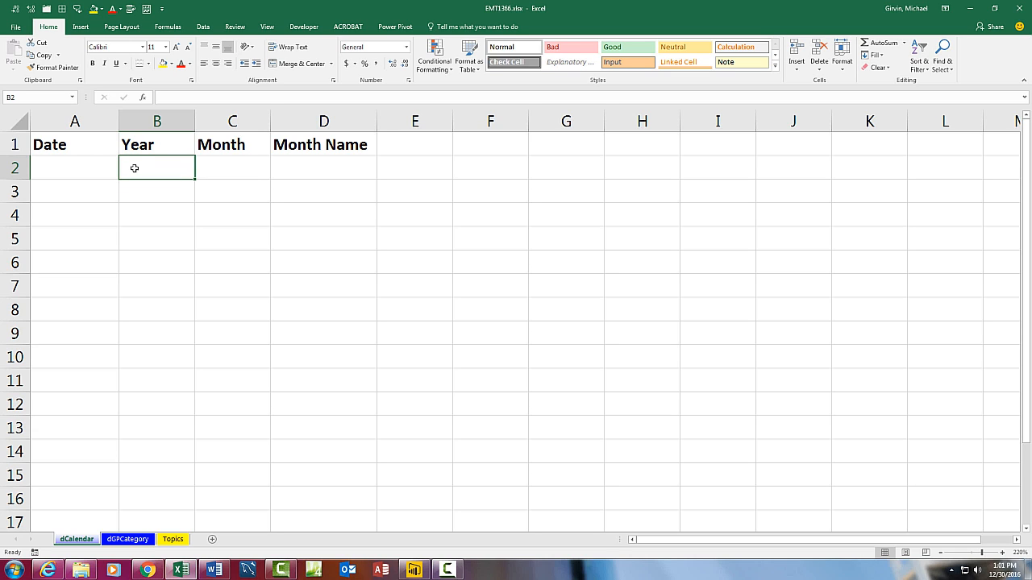
left_click(233, 173)
left_click(318, 173)
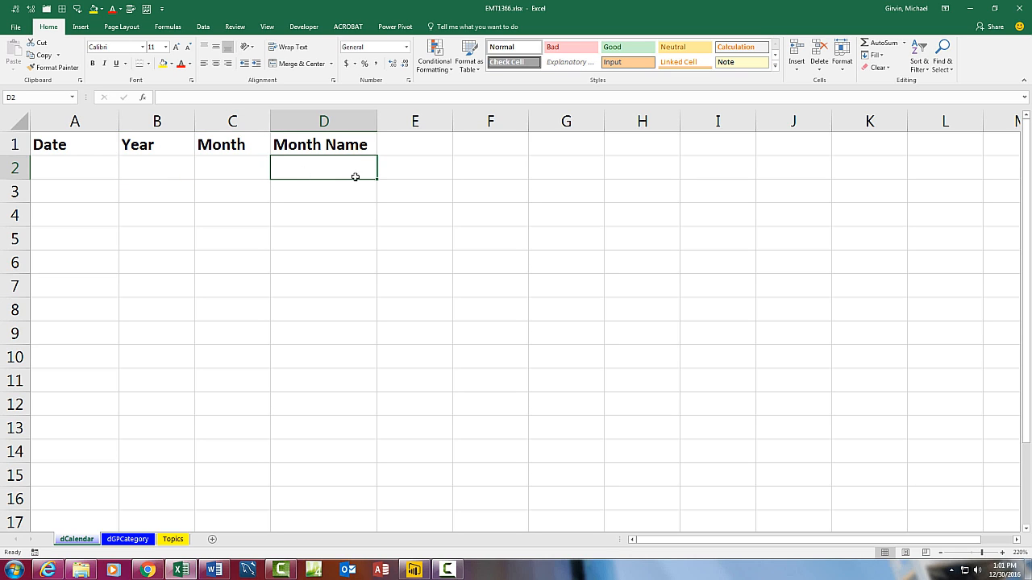
- Enter 1/1/2016 as the first date in cell A2 of the dCalendar sheet
left_click(108, 168)
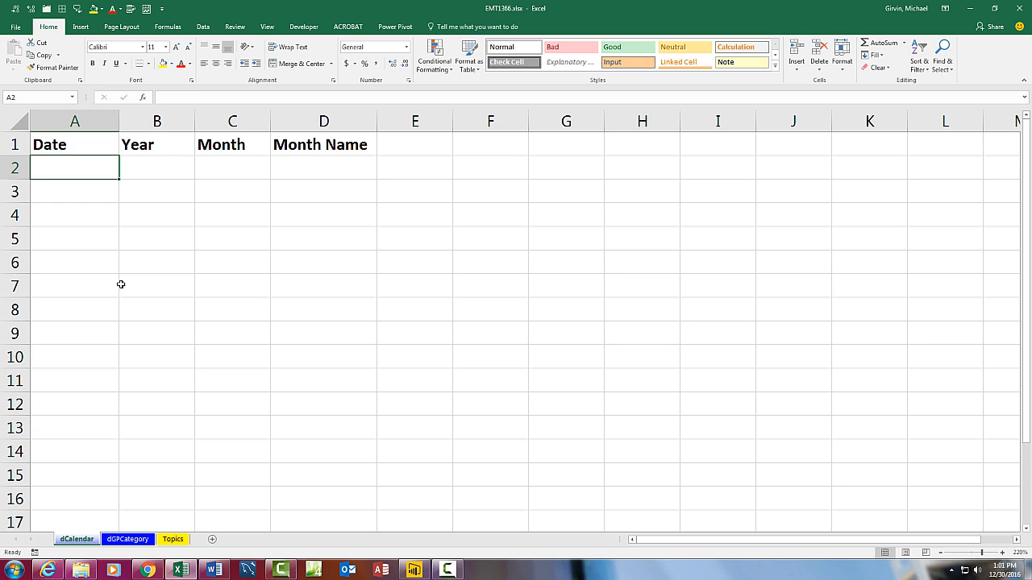
type("1/1/")
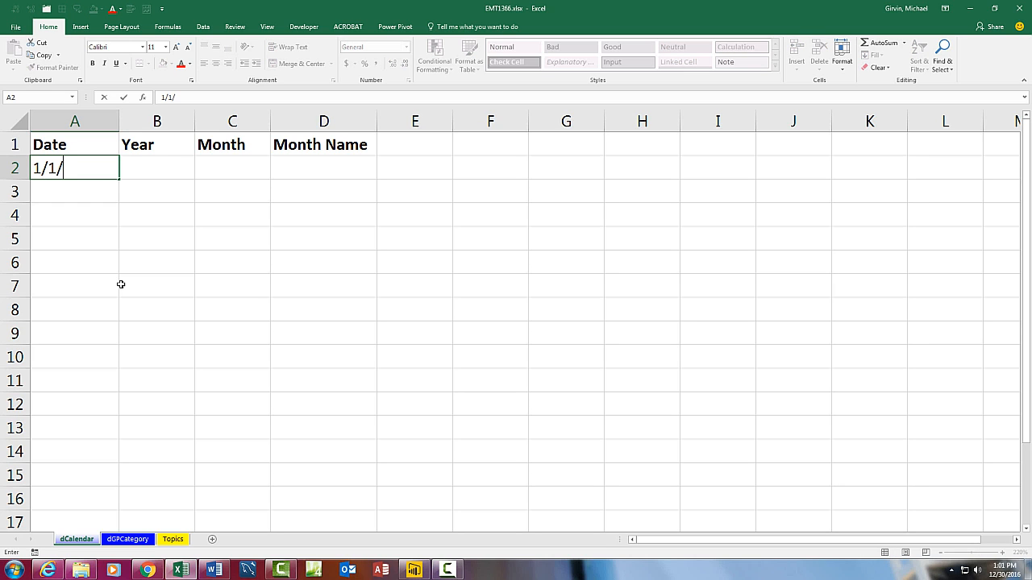
type("2016")
key("ctrl+Return")
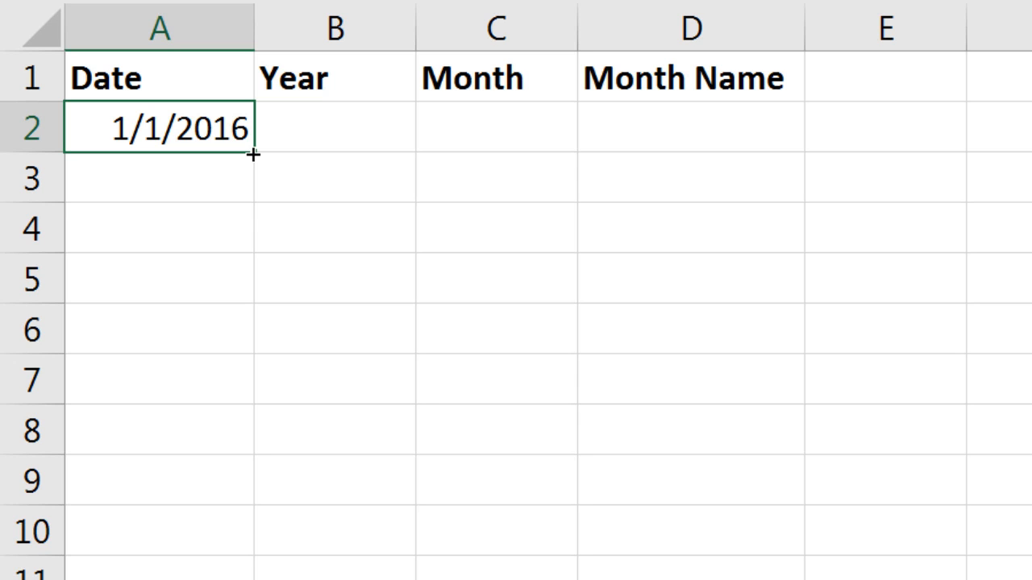
mouse_move(253, 153)
left_mouse_down()
mouse_move(253, 202)
mouse_move(261, 149)
left_mouse_up()
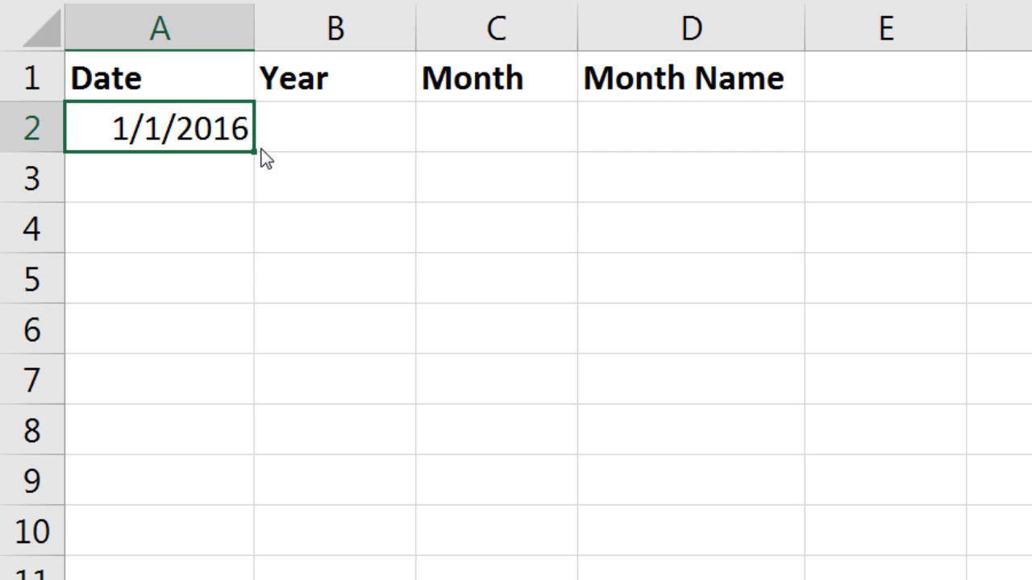
right_click(261, 149)
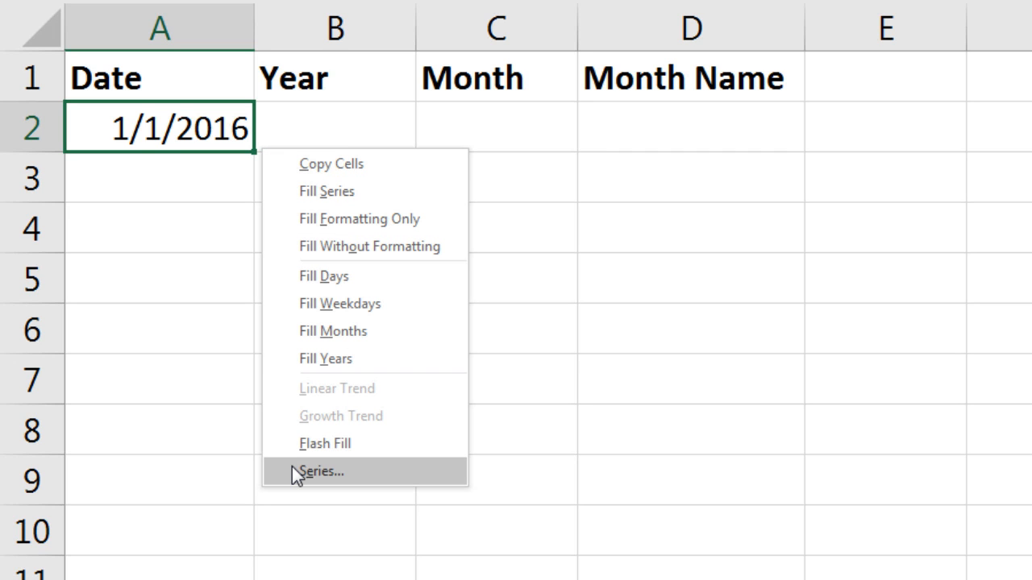
key("Escape")
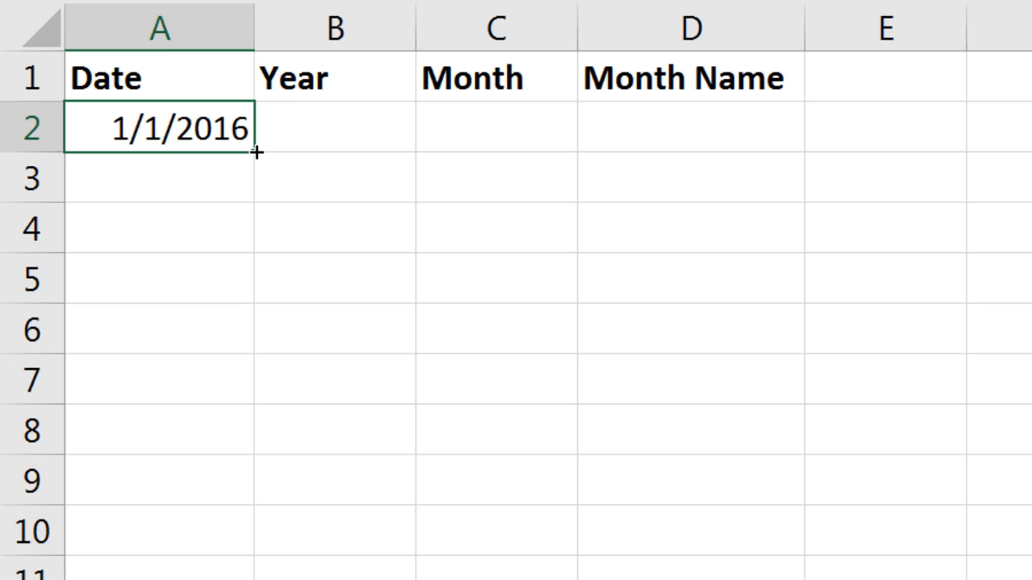
- Fill the Date column down from A2 with a daily date series, step value 1 and stop value 12/31/2019, and check its end
mouse_move(256, 152)
left_mouse_down()
mouse_move(259, 199)
mouse_move(263, 166)
left_mouse_up()
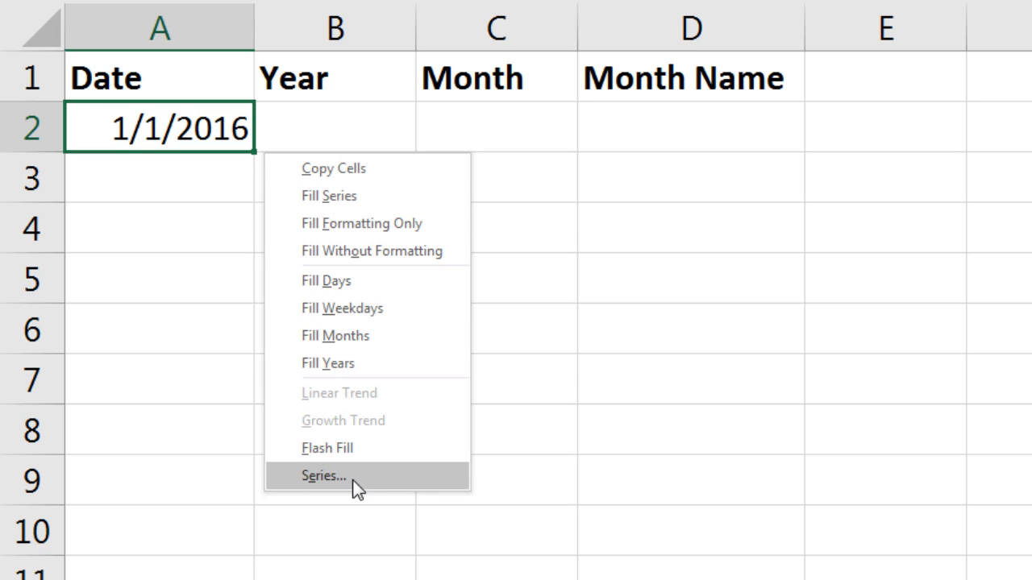
left_click(352, 477)
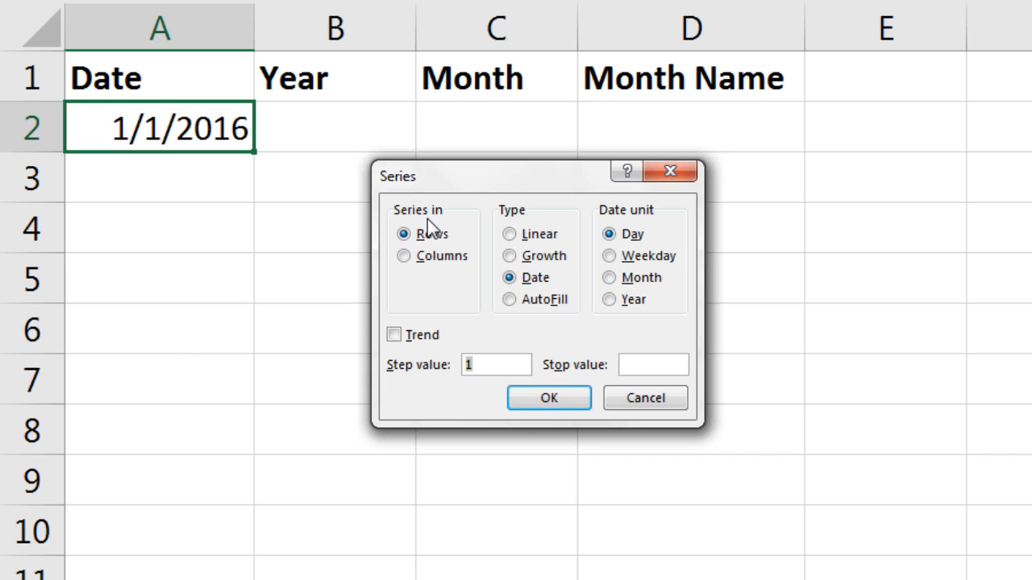
left_click(403, 256)
left_click_drag(440, 176, 371, 158)
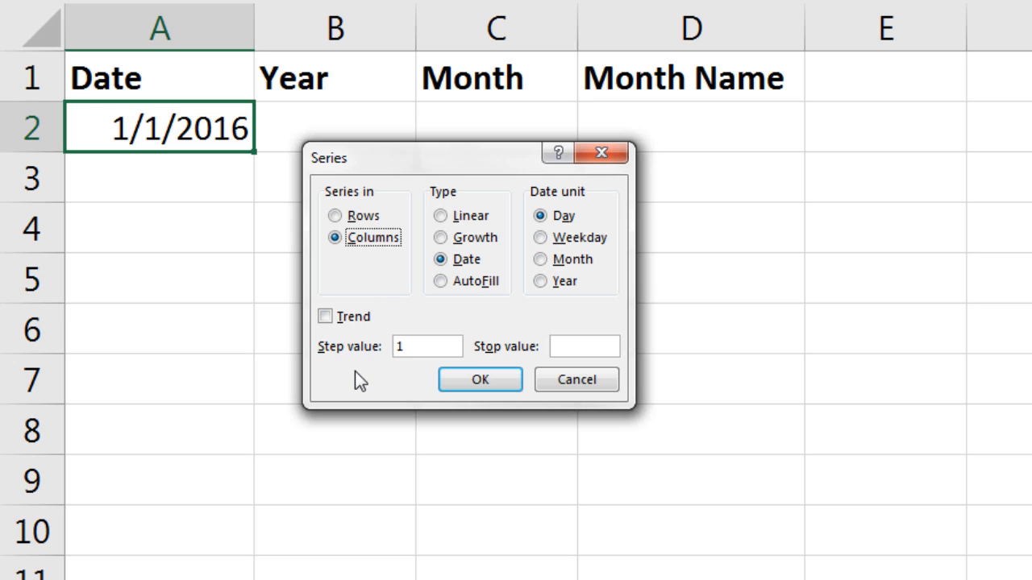
left_click(564, 346)
type("12/31/2")
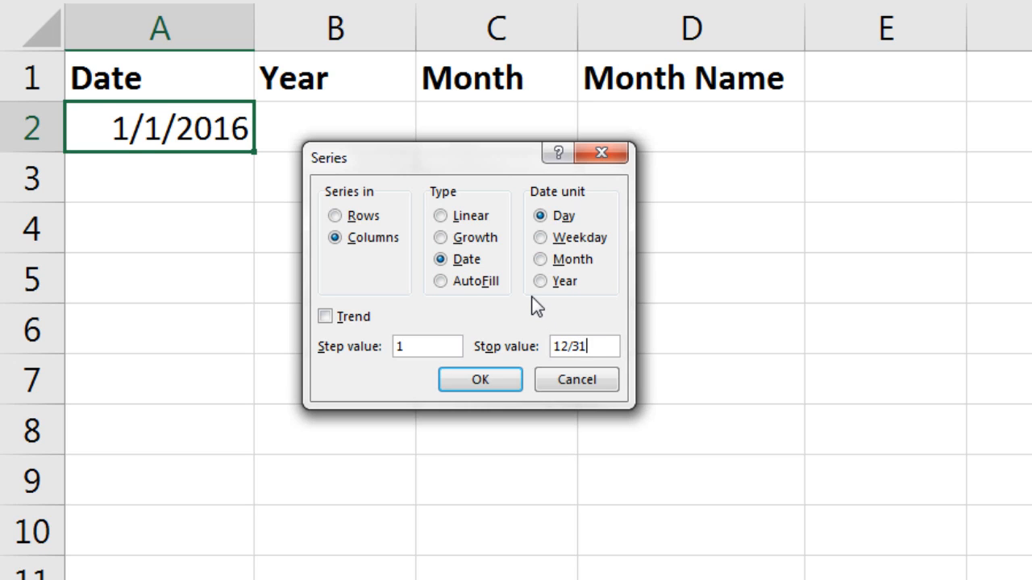
type("019")
left_click(506, 380)
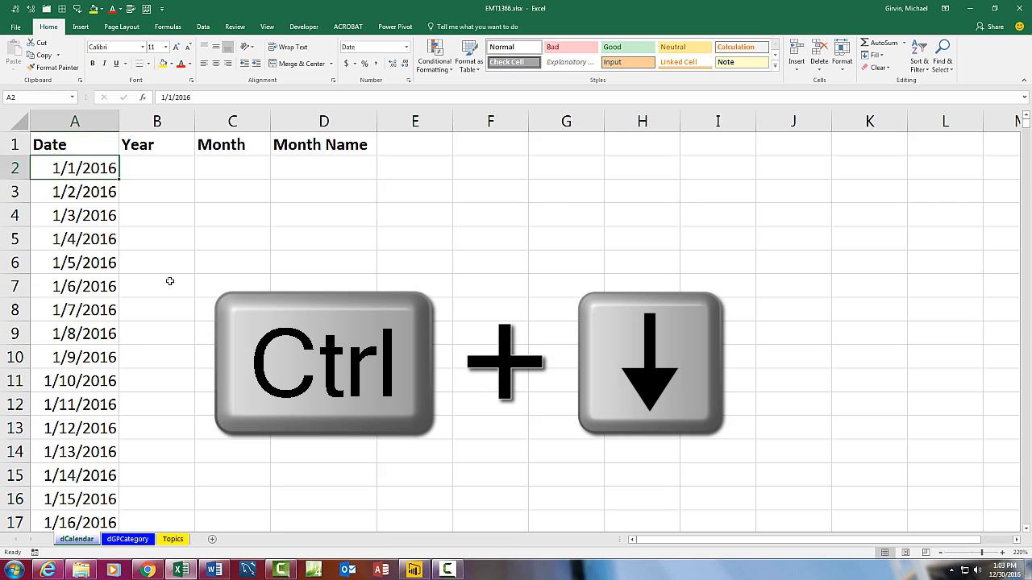
key("ctrl+Down")
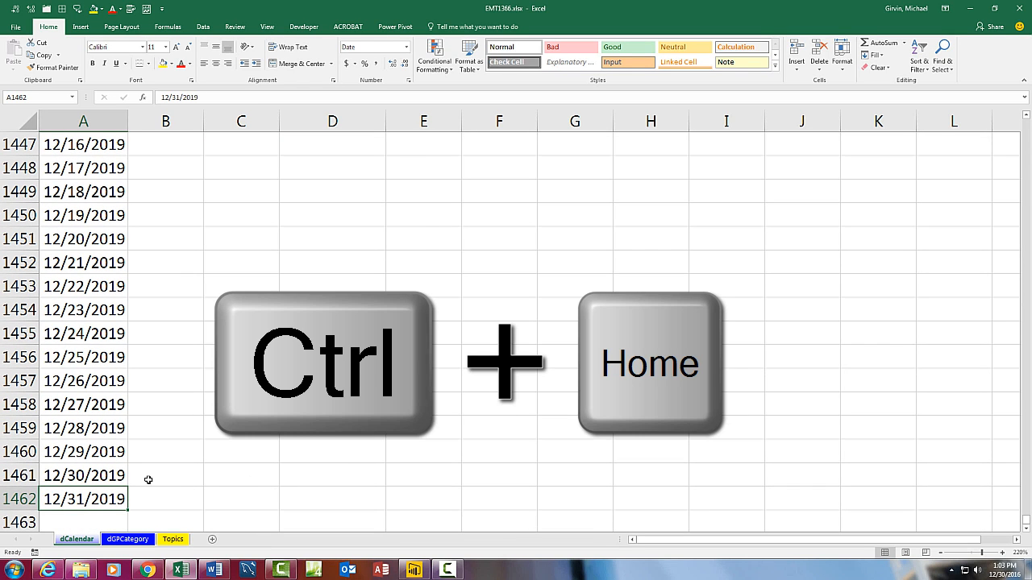
key("ctrl+Home")
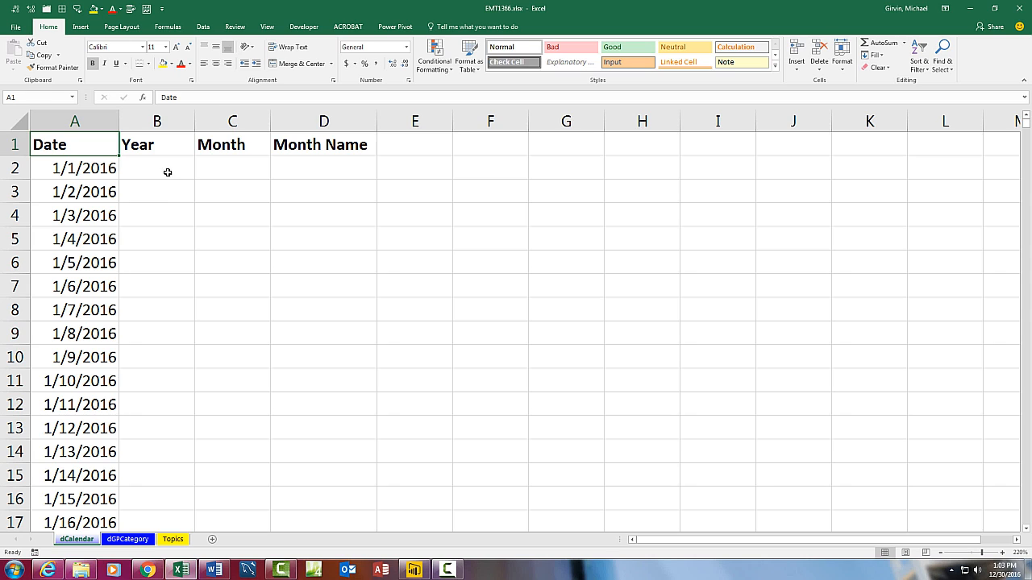
- Enter =YEAR(A2) in B2 and copy the formula down the Year column
left_click(168, 170)
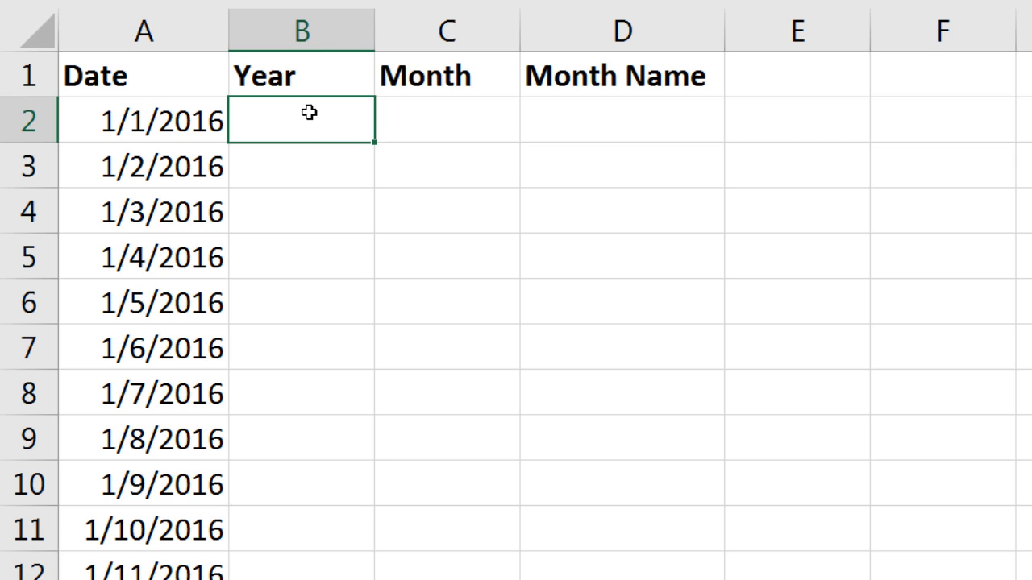
type("=year")
key("Tab")
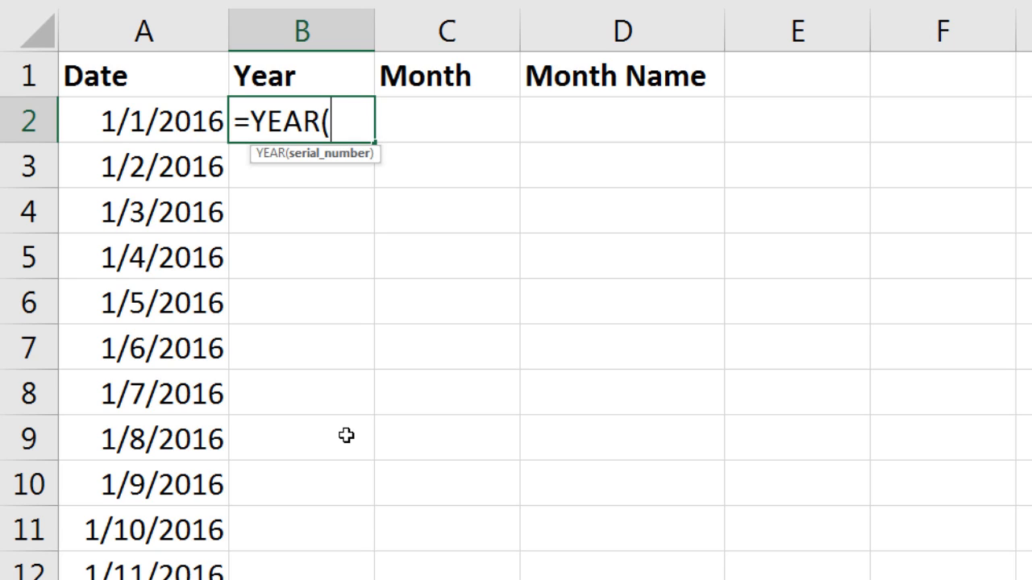
key("Left")
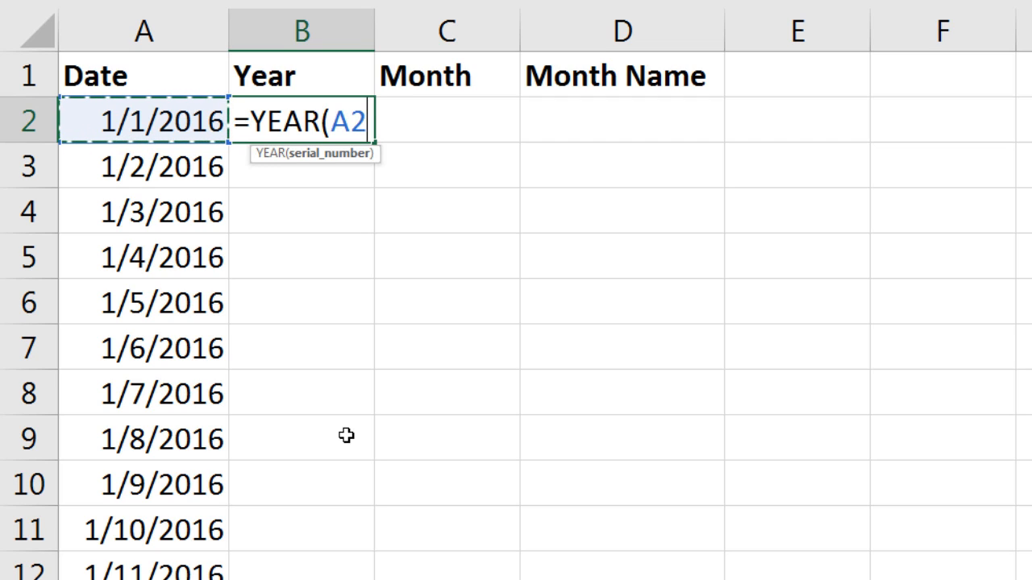
type(")")
key("ctrl+Return")
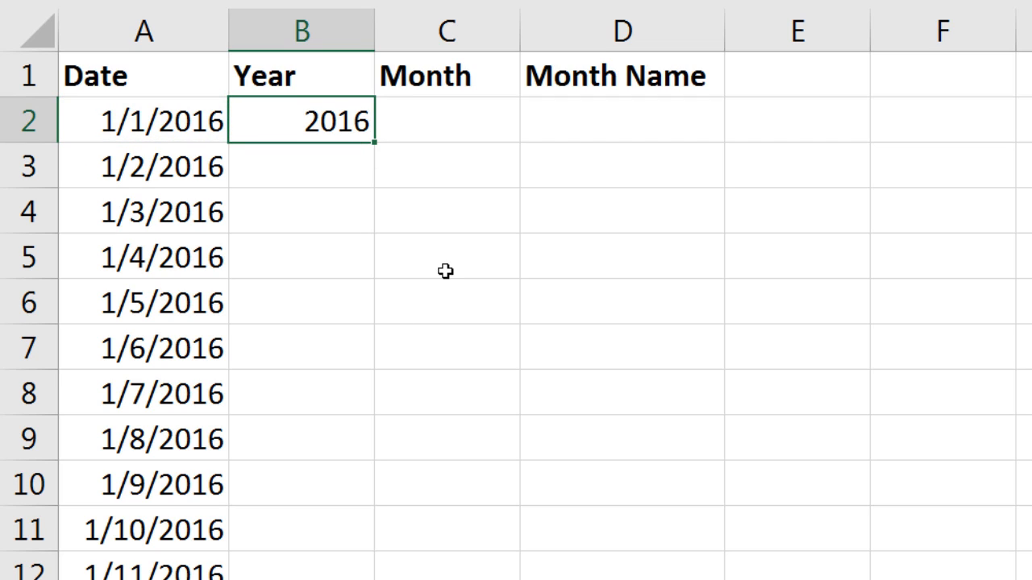
double_click(375, 145)
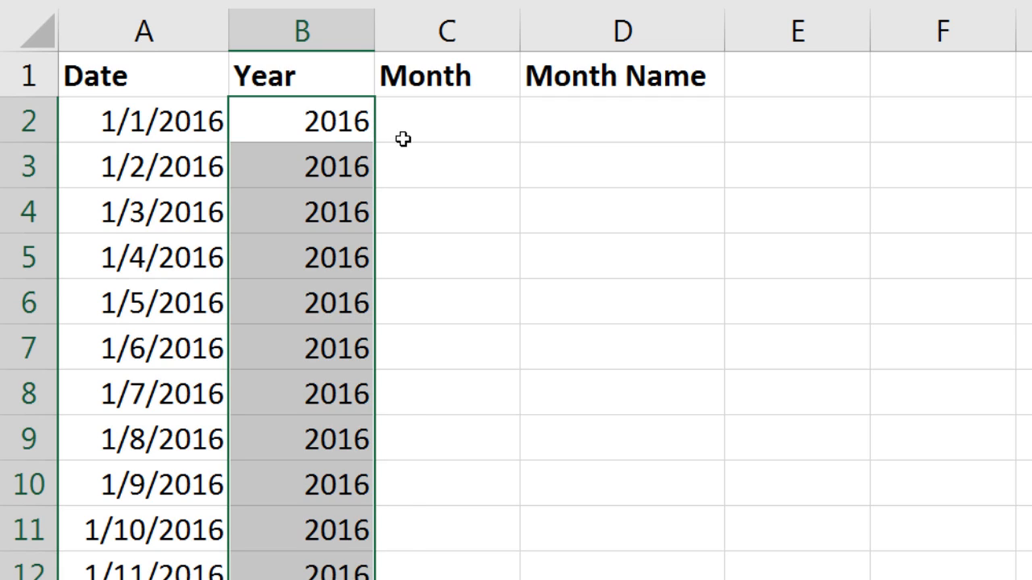
- Enter a MONTH formula on A2 in C2 and copy it down the Month column
left_click(403, 138)
type("=mont")
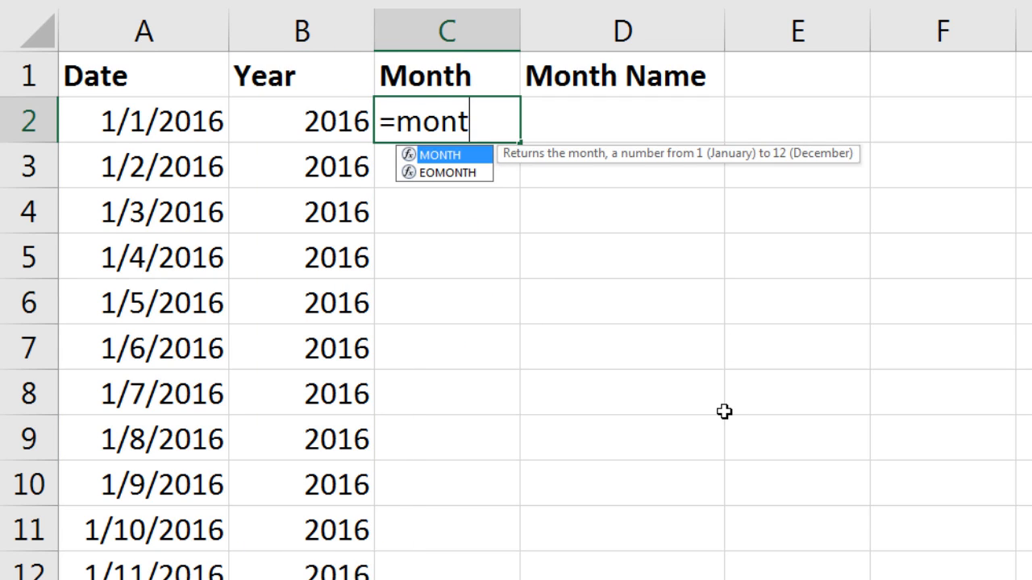
key("Tab")
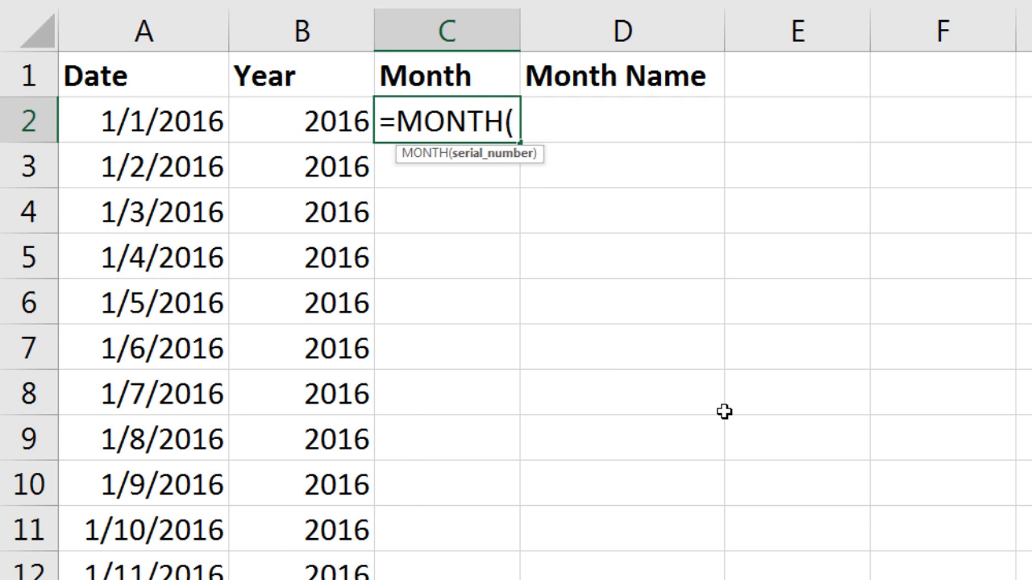
left_click(194, 121)
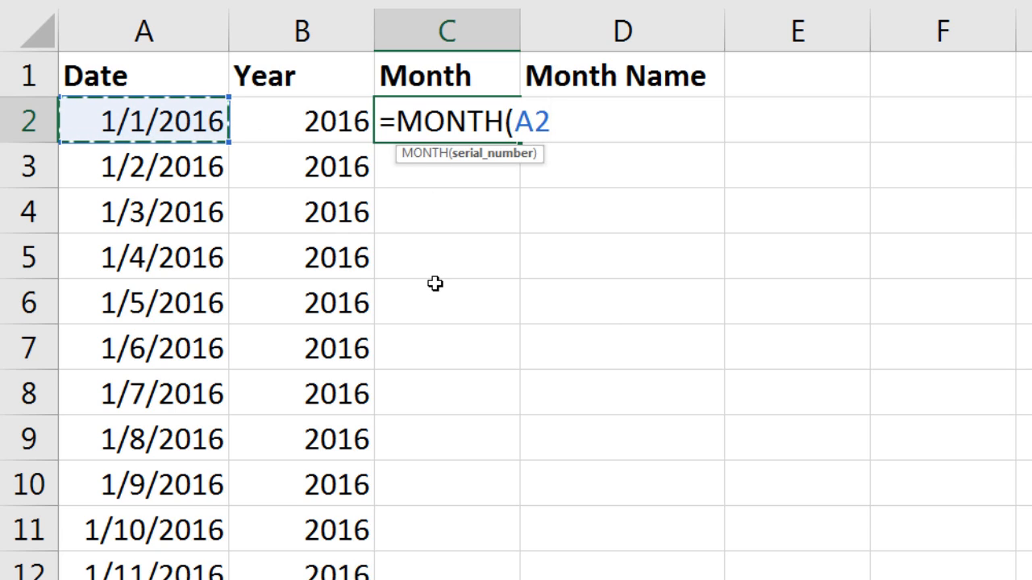
key("ctrl+Return")
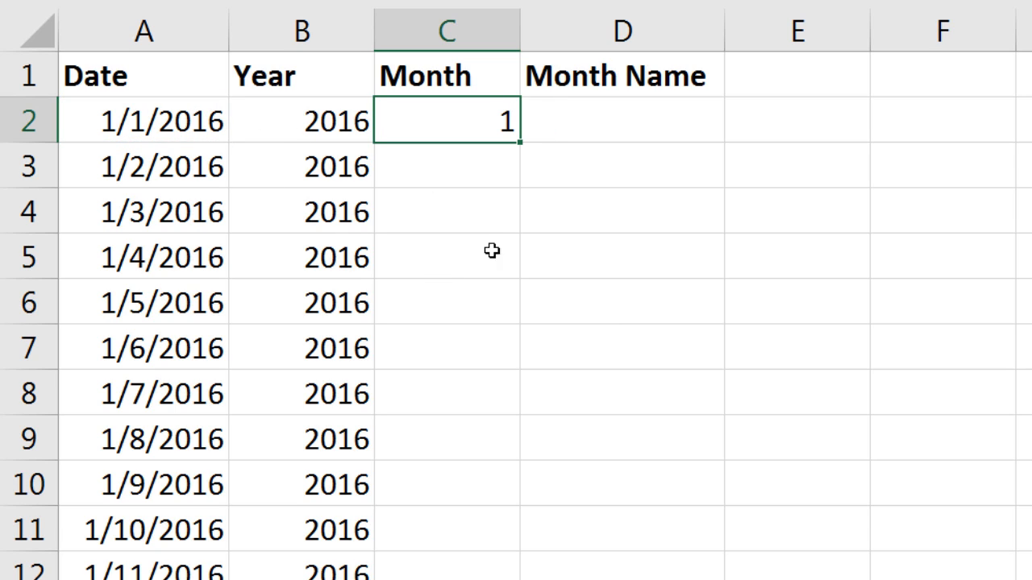
double_click(517, 141)
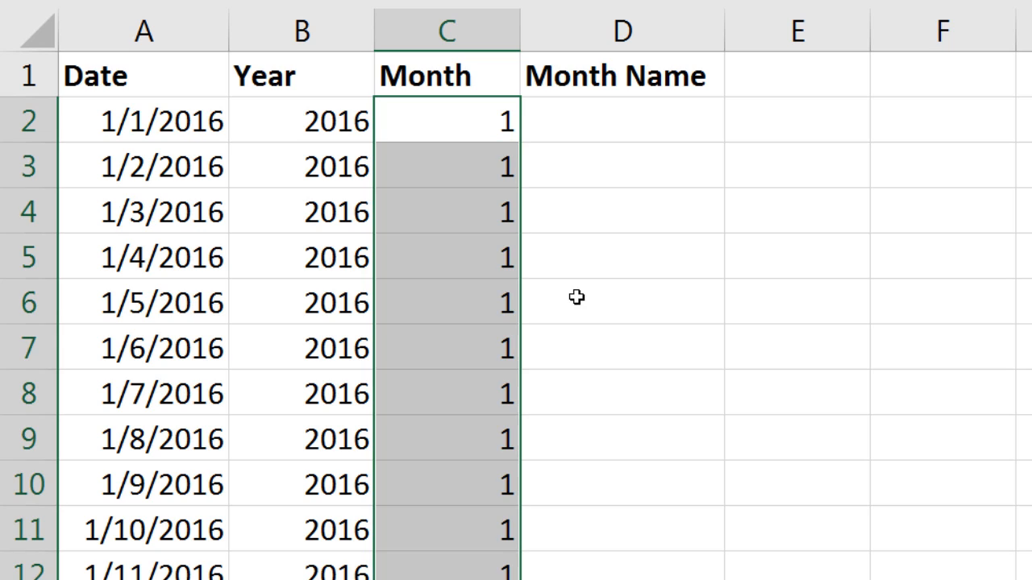
- Enter =TEXT(A2,"mmm") in D2 and copy the formula down the Month Name column
left_click(587, 108)
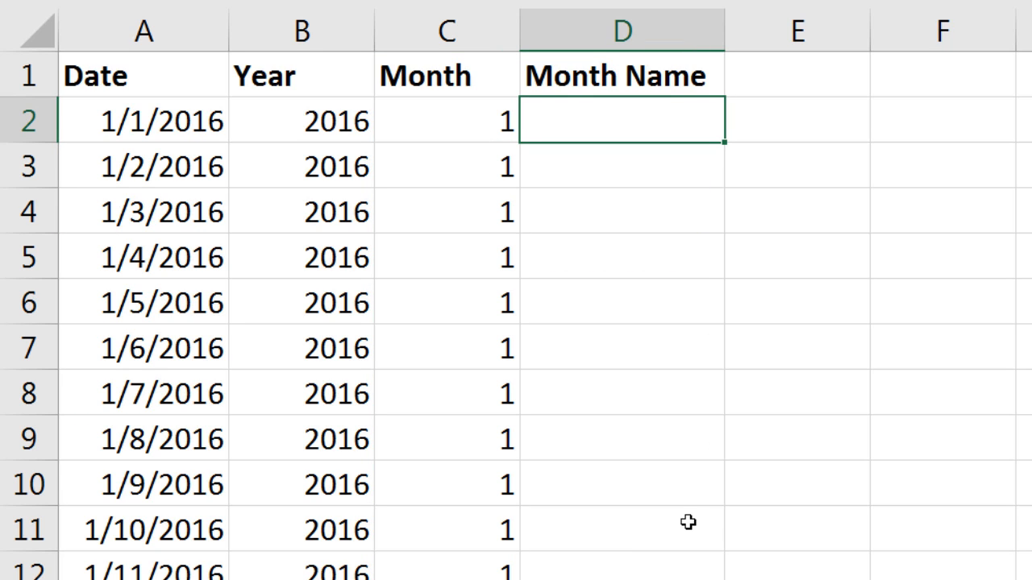
type("=text")
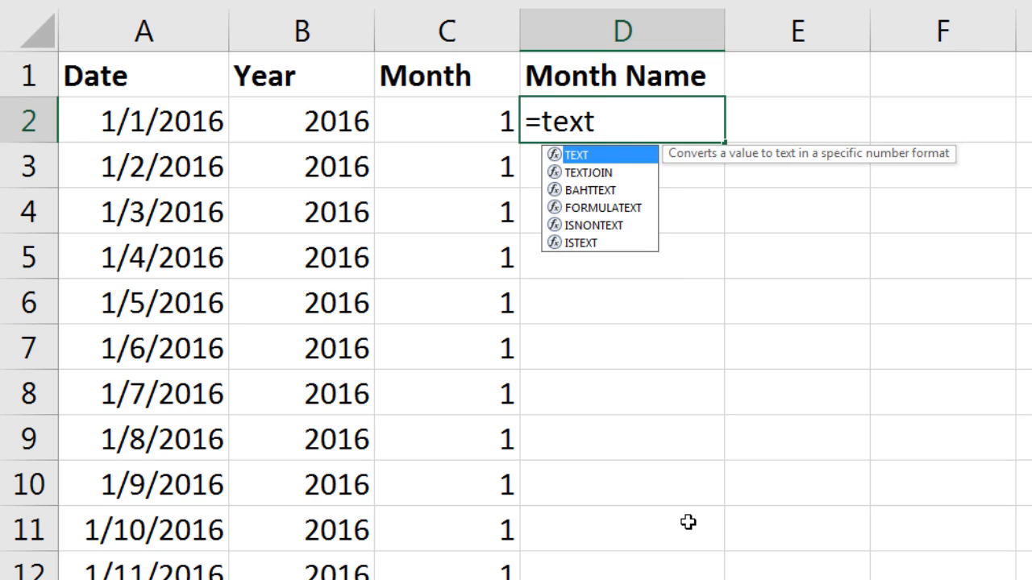
key("Tab")
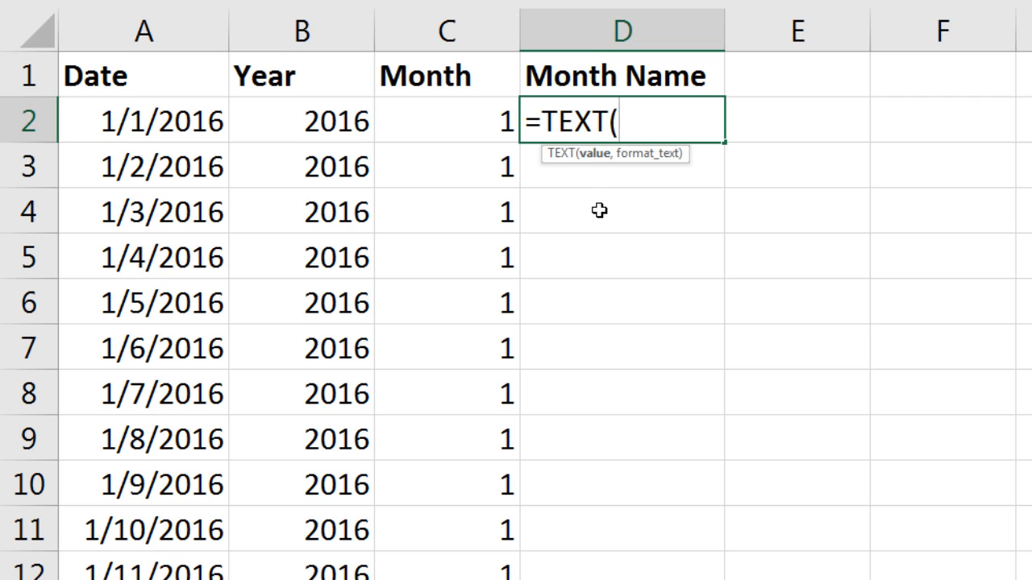
left_click(181, 123)
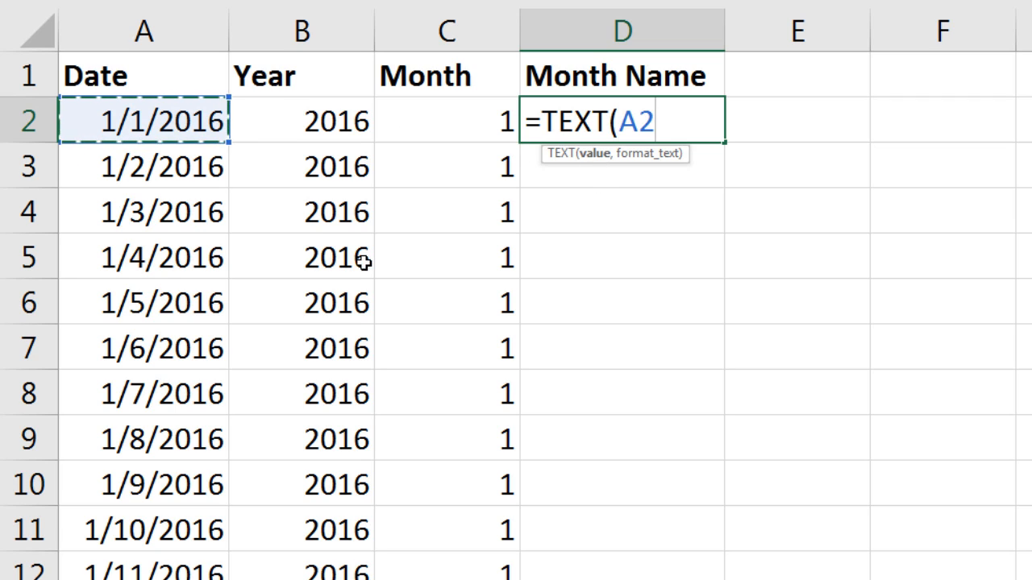
type(",")
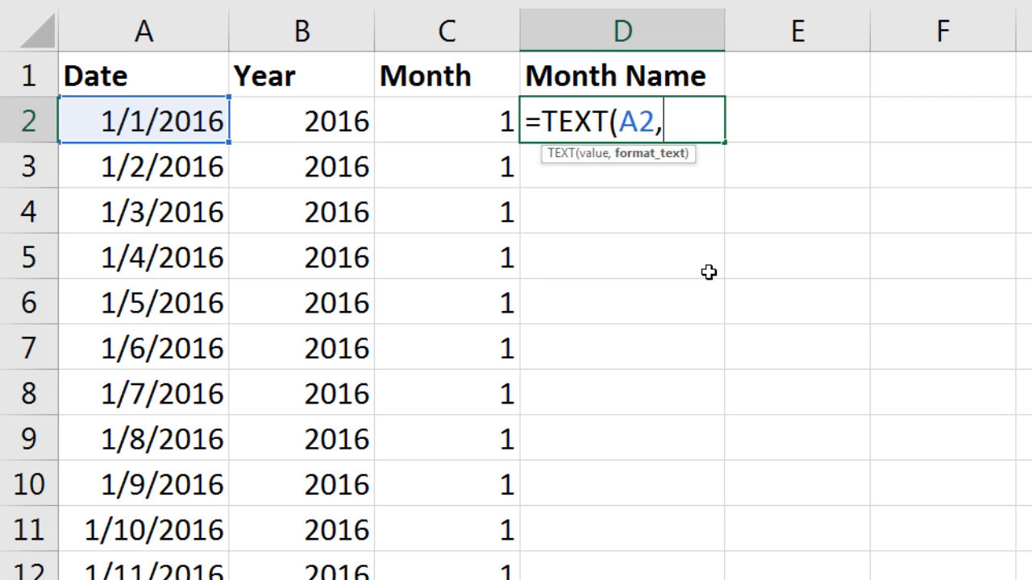
type("\"m")
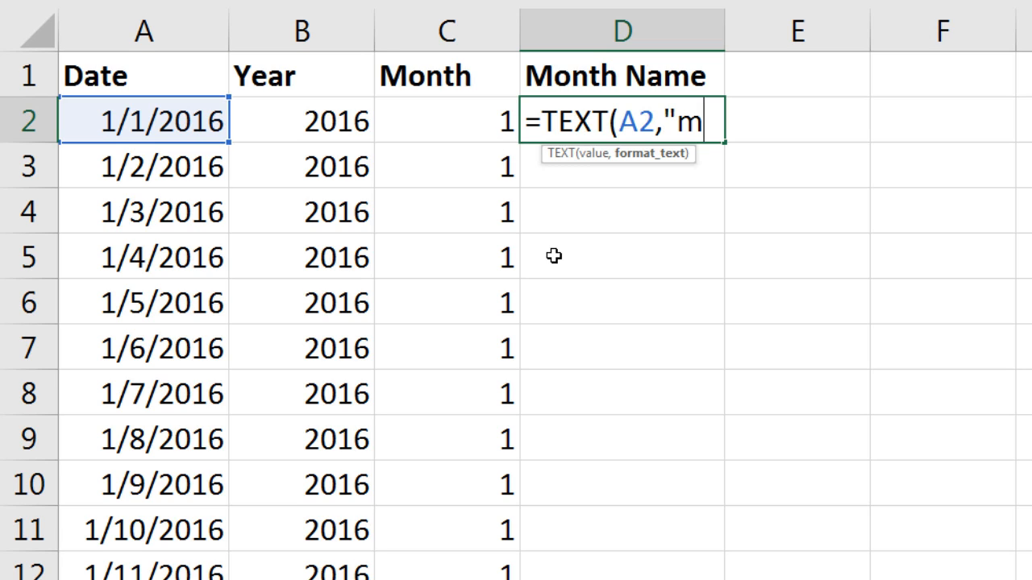
type("mm")
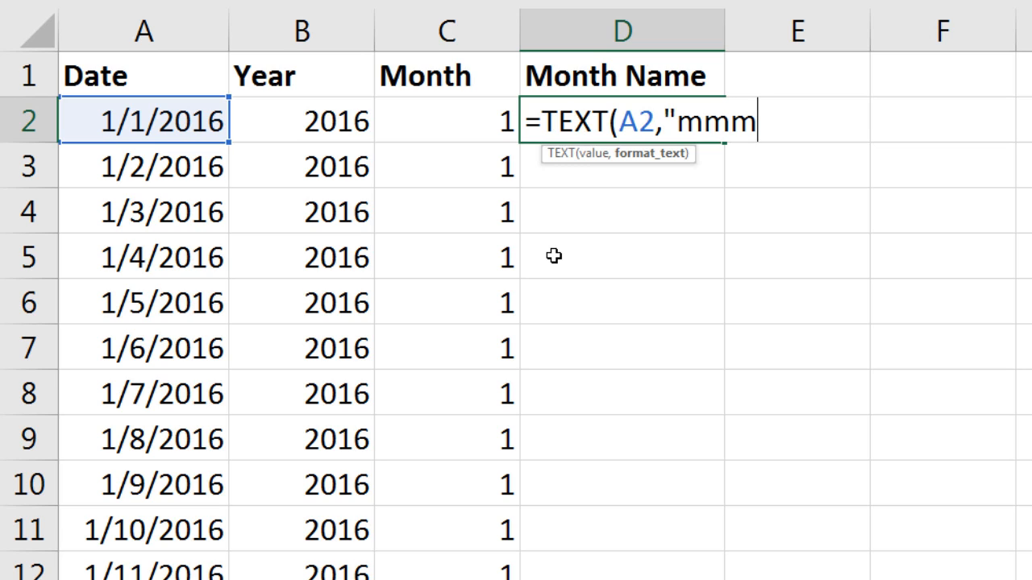
type("m")
key("BackSpace")
type("\")")
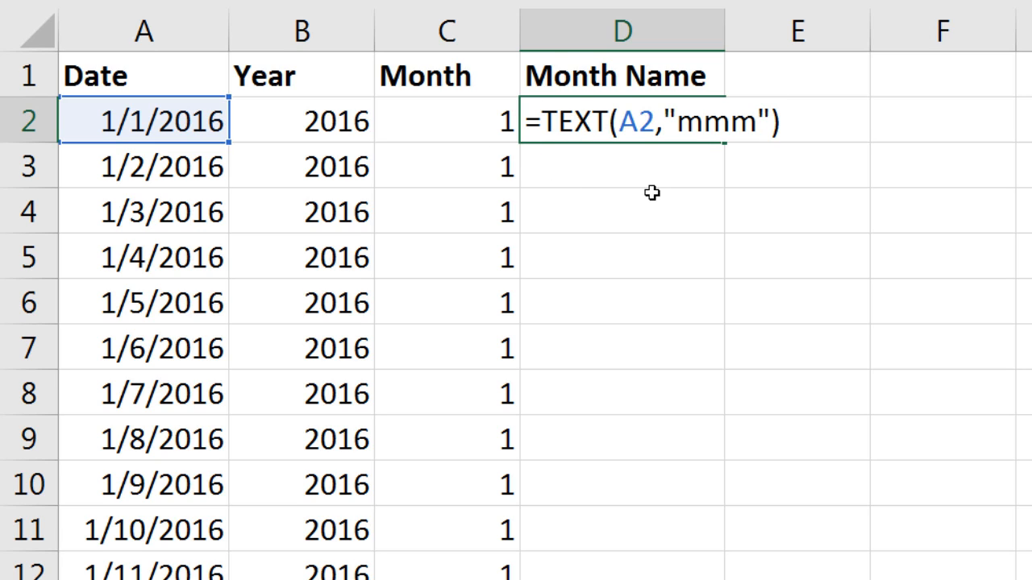
key("ctrl+Return")
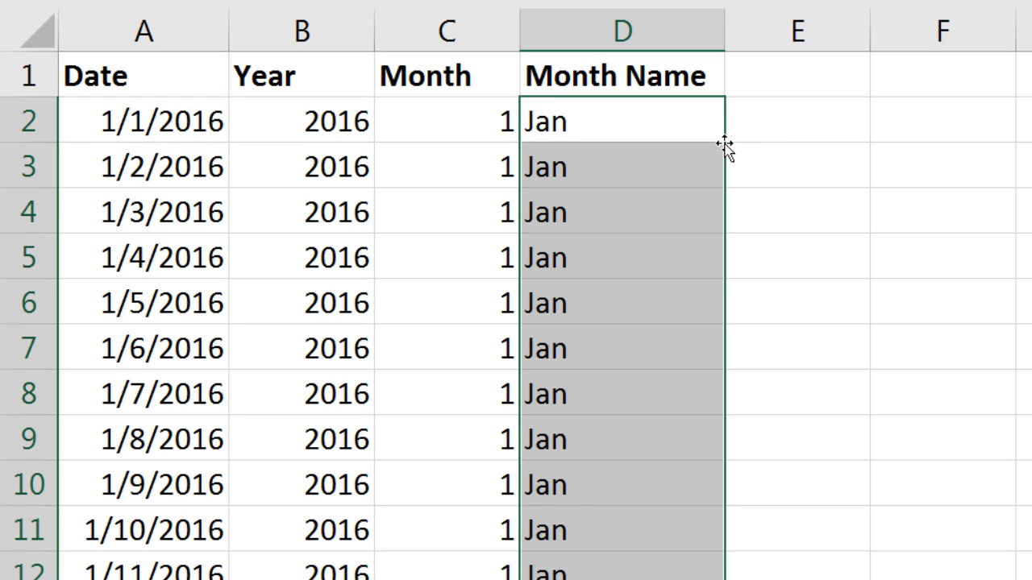
- Convert the date range A1:D1462 into an Excel table with headers and name the table dCalendar
left_click(314, 129)
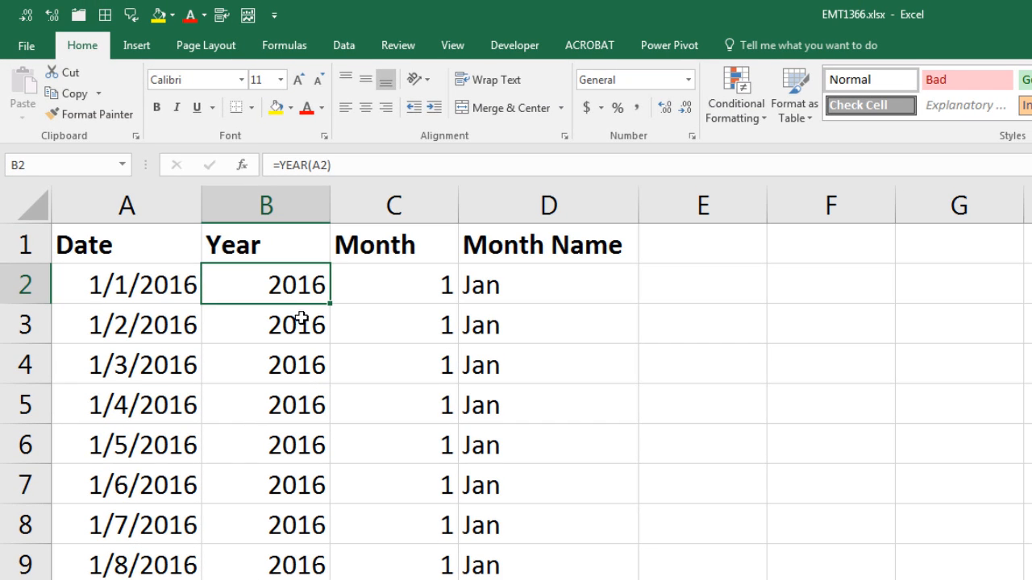
left_click(123, 45)
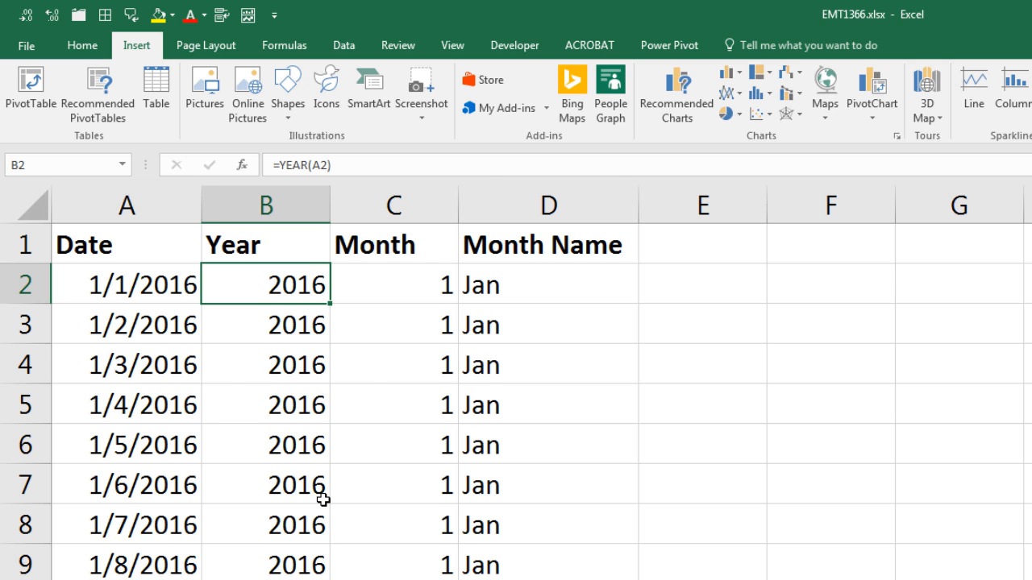
key("ctrl+t")
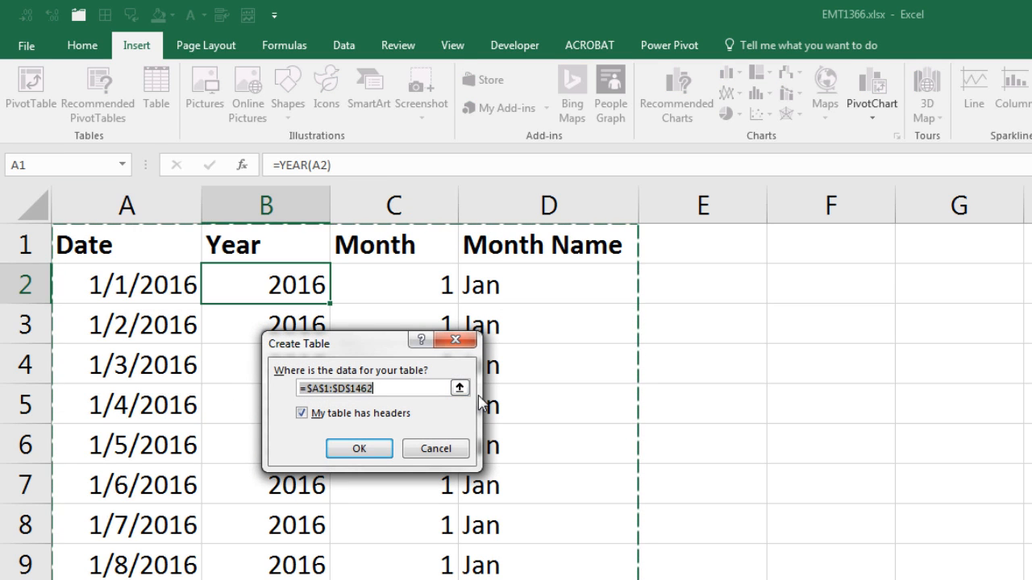
left_click(368, 452)
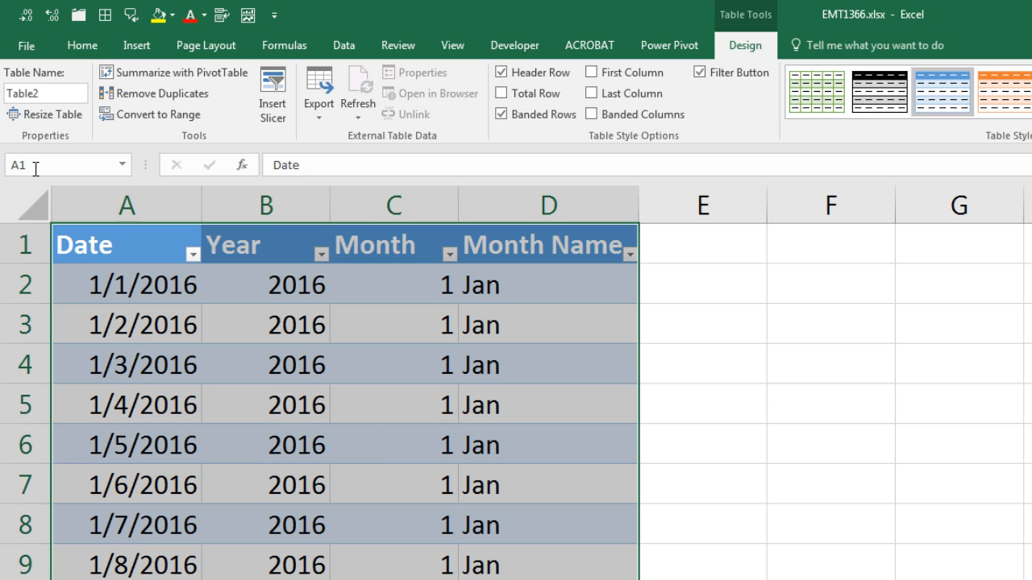
left_click(59, 95)
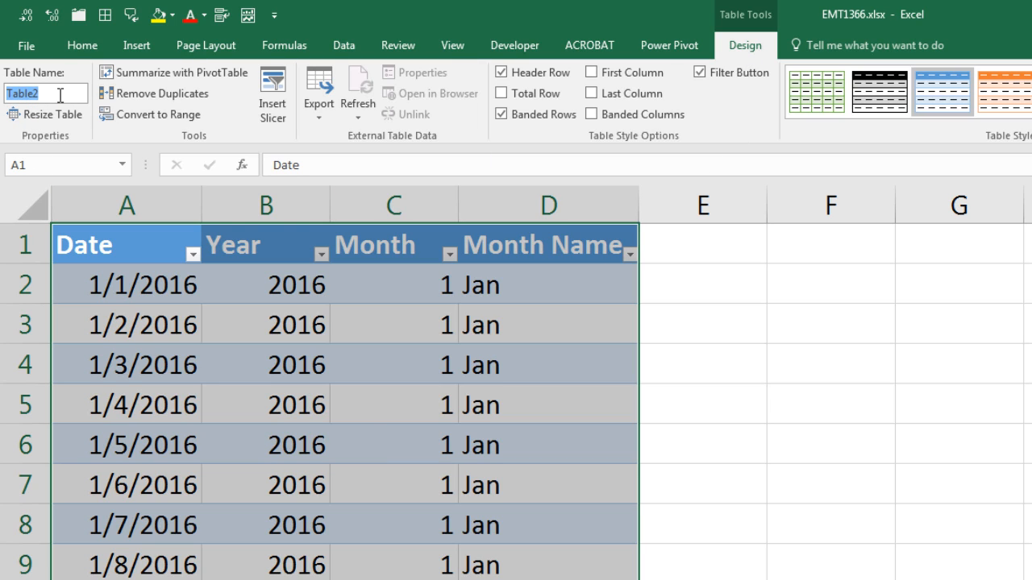
type("dCalendar")
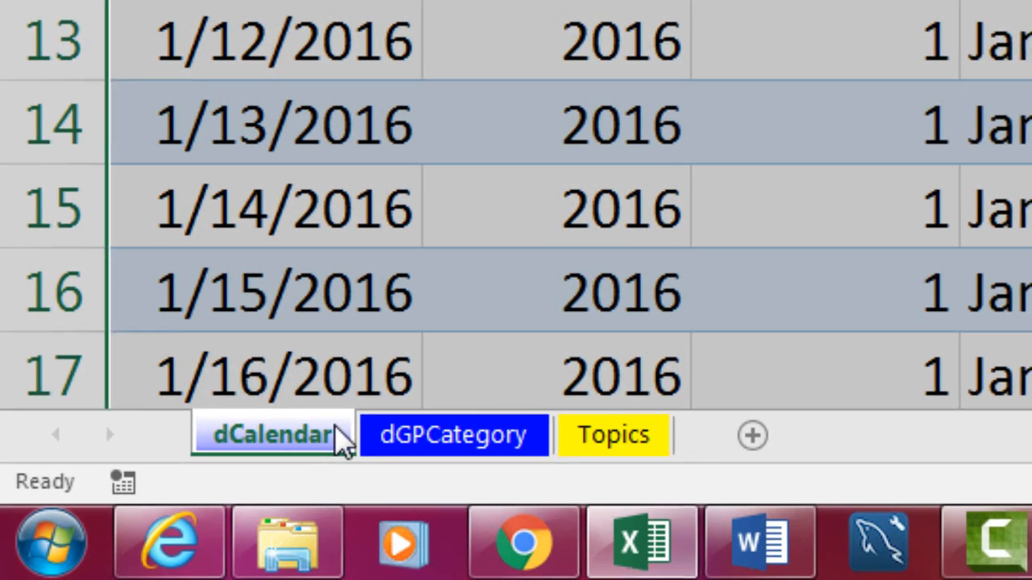
- Rename the dCalendar worksheet as dCalendarSH
double_click(211, 492)
type("SH")
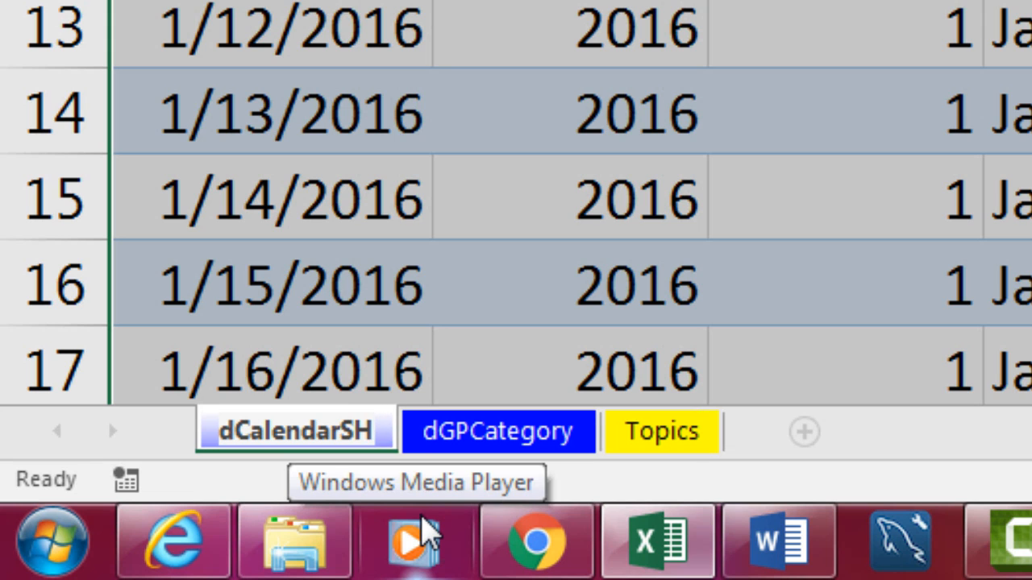
key("Return")
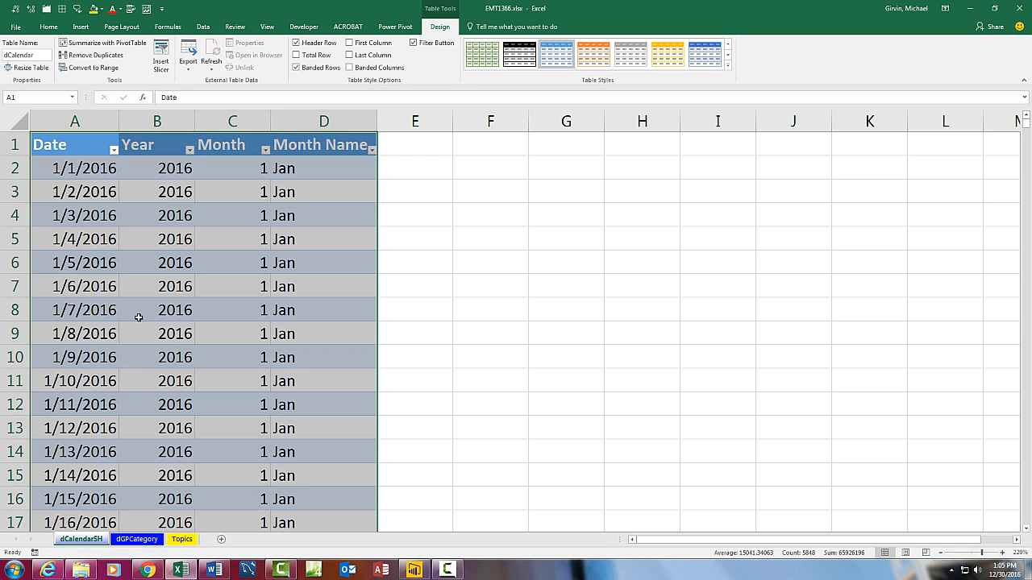
left_click(157, 262)
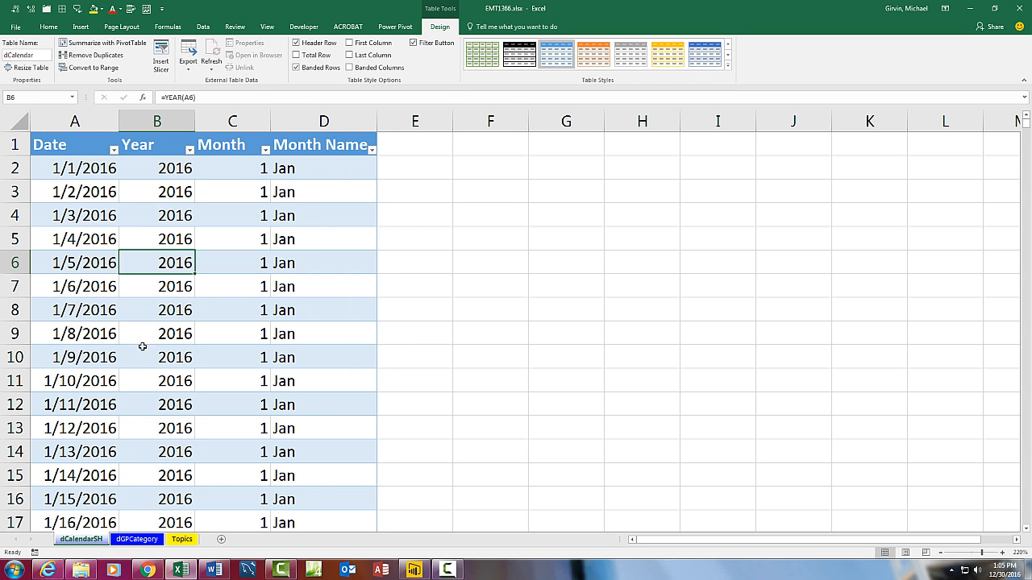
- On the dGPCategory sheet, extend the Lower Limit series from A2:A3 down to 3000 in A15
left_click(138, 541)
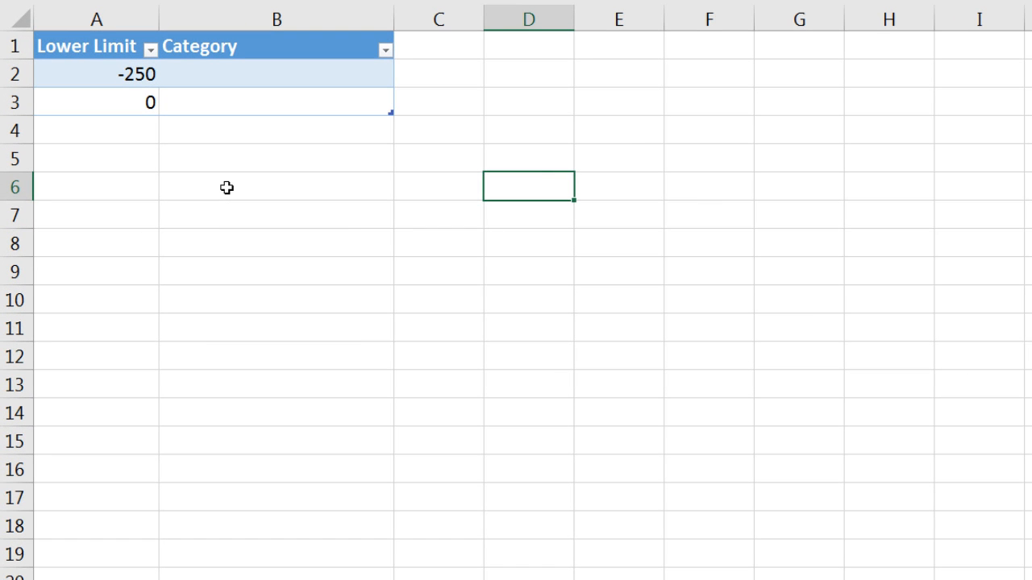
left_click(226, 188)
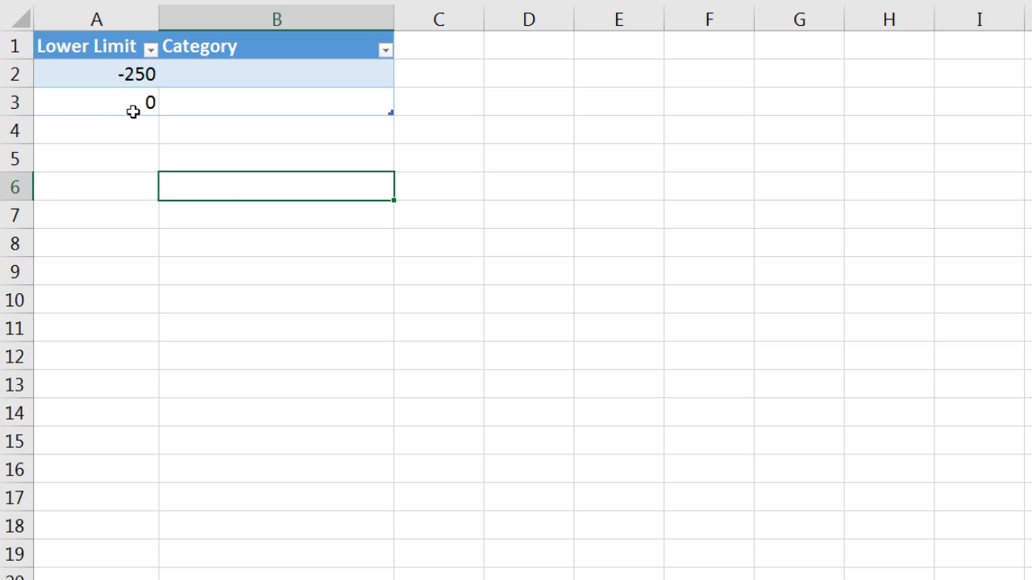
left_click(87, 78)
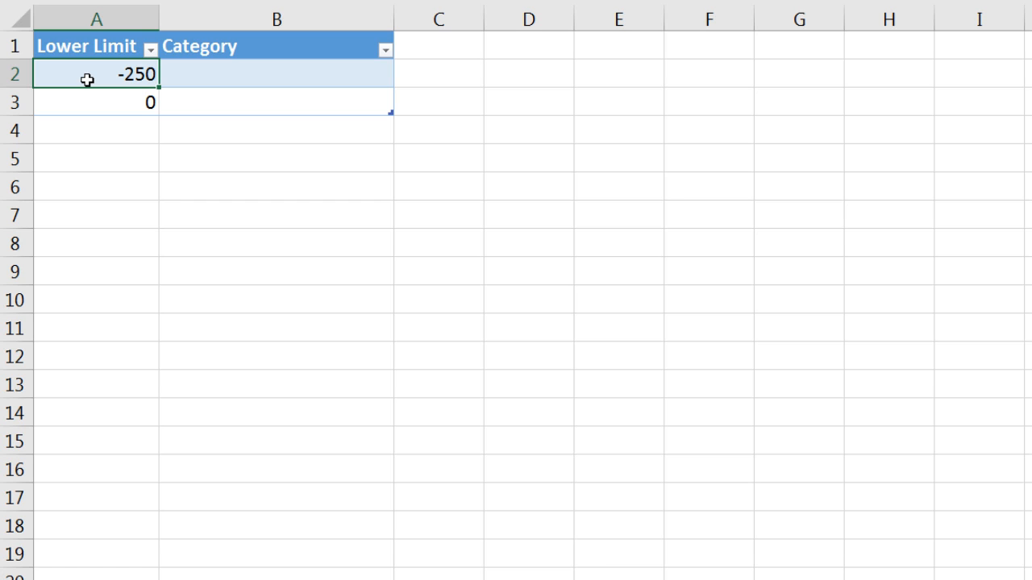
left_click(242, 78)
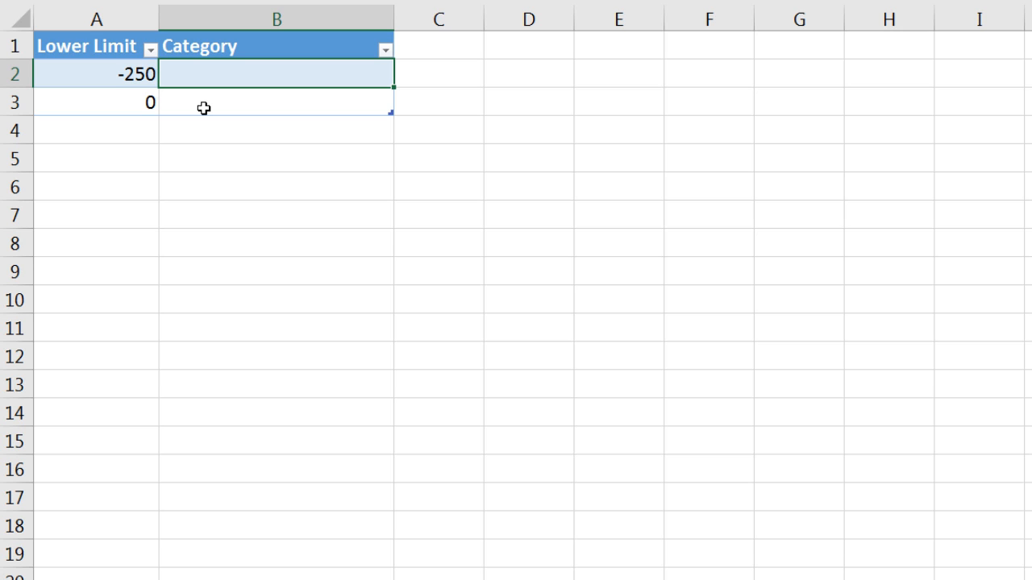
left_click(145, 103)
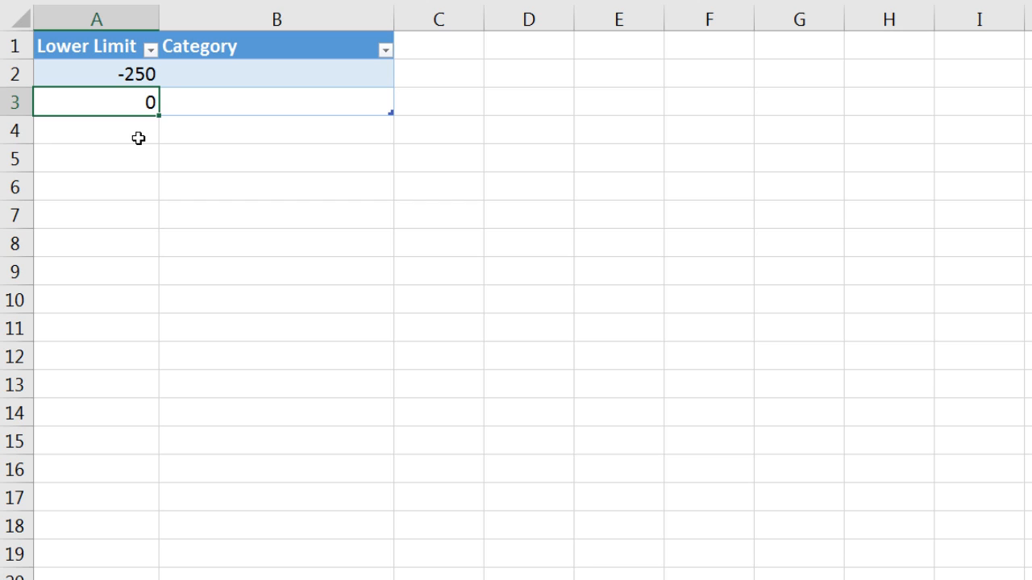
left_click(134, 138)
left_click(133, 165)
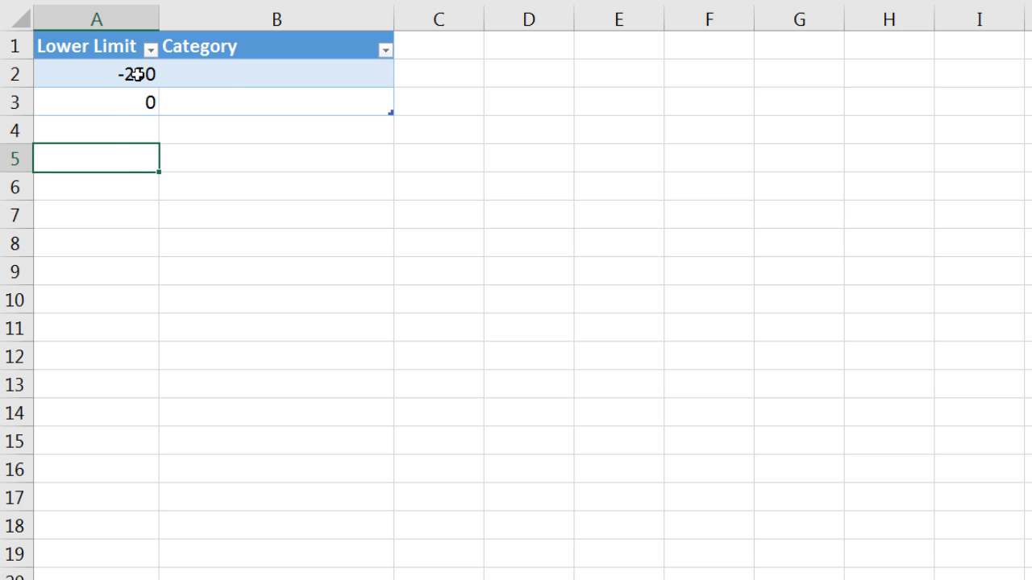
left_click_drag(139, 74, 138, 101)
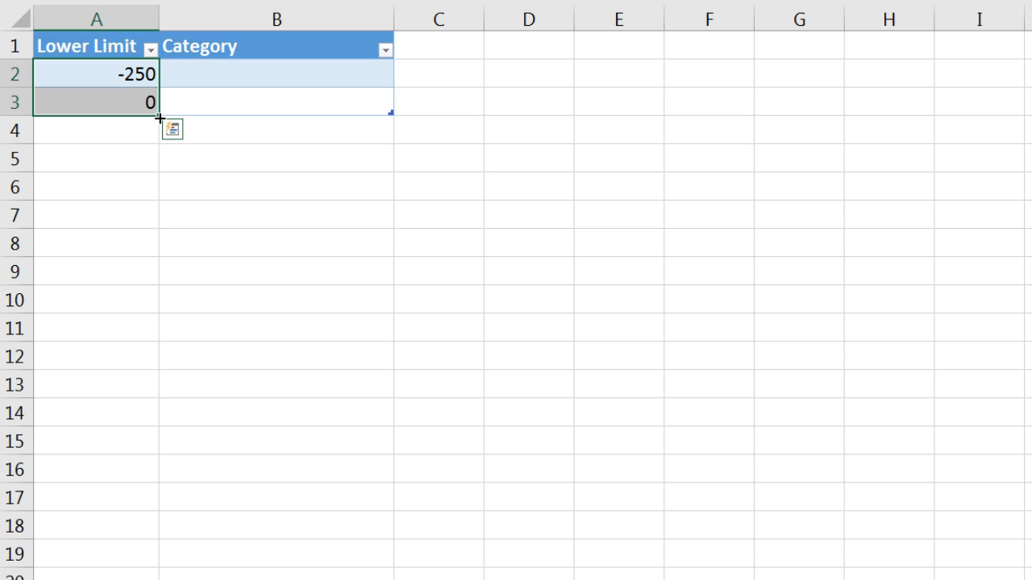
left_click_drag(160, 118, 165, 457)
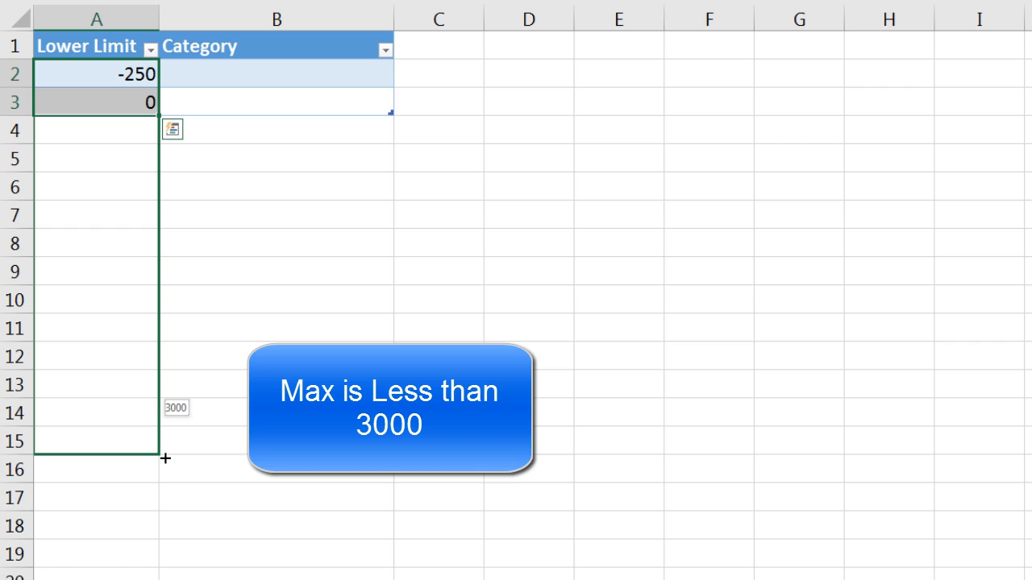
left_click_drag(165, 458, 165, 458)
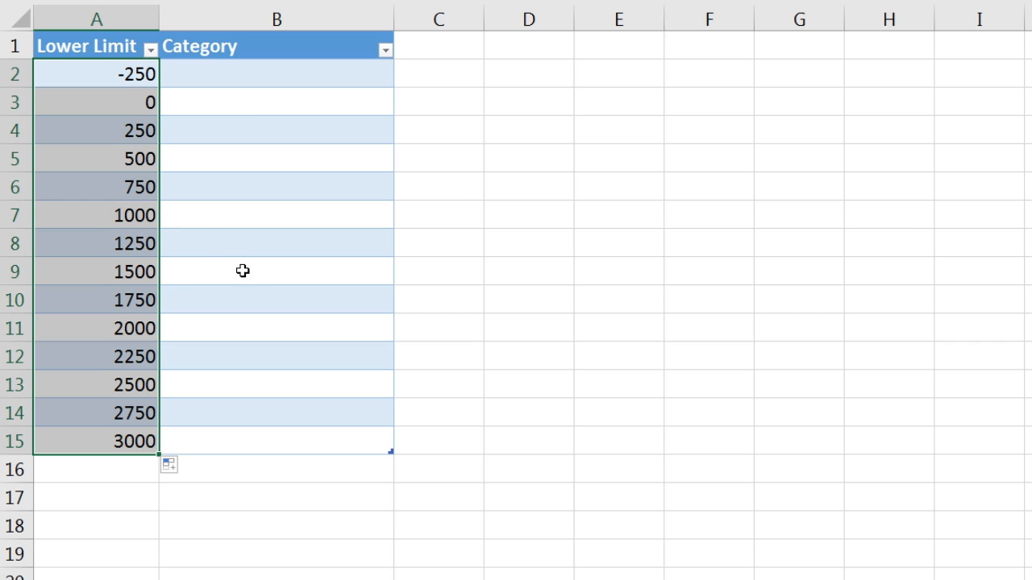
- Fill the Category column with =[@[Lower Limit]]&" <= GP < "&A3, entered in B2
left_click(248, 73)
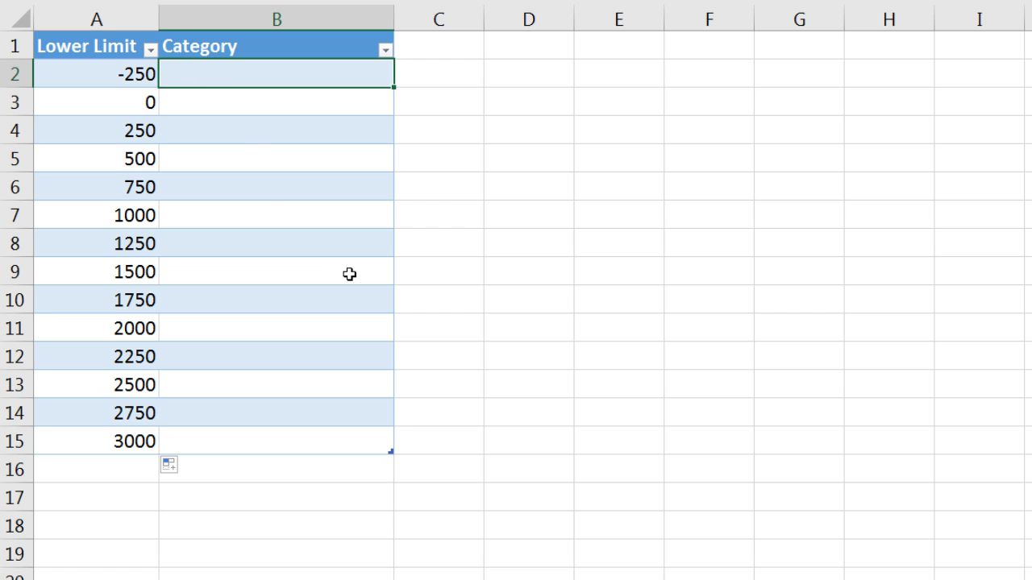
type("=")
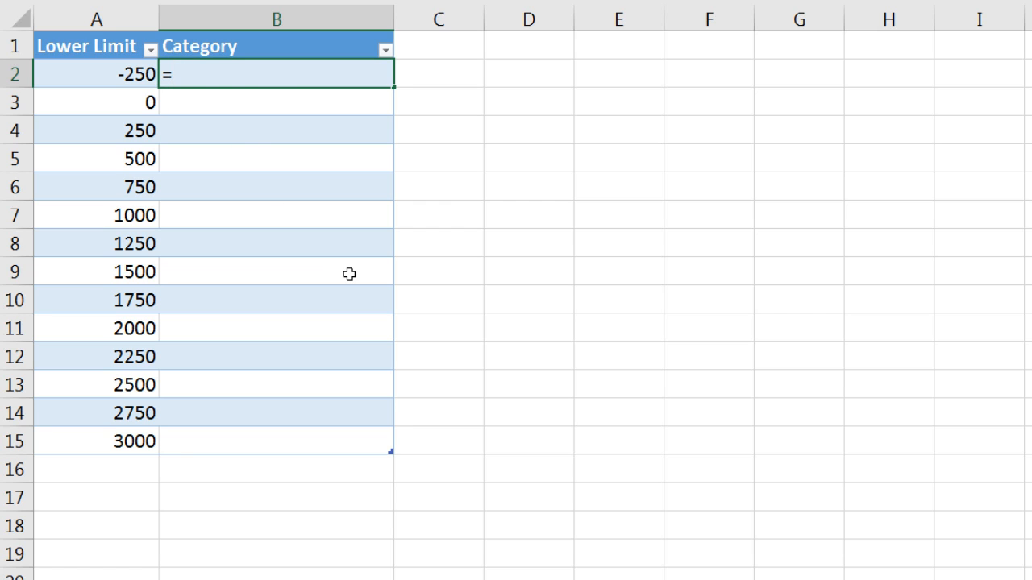
key("Left")
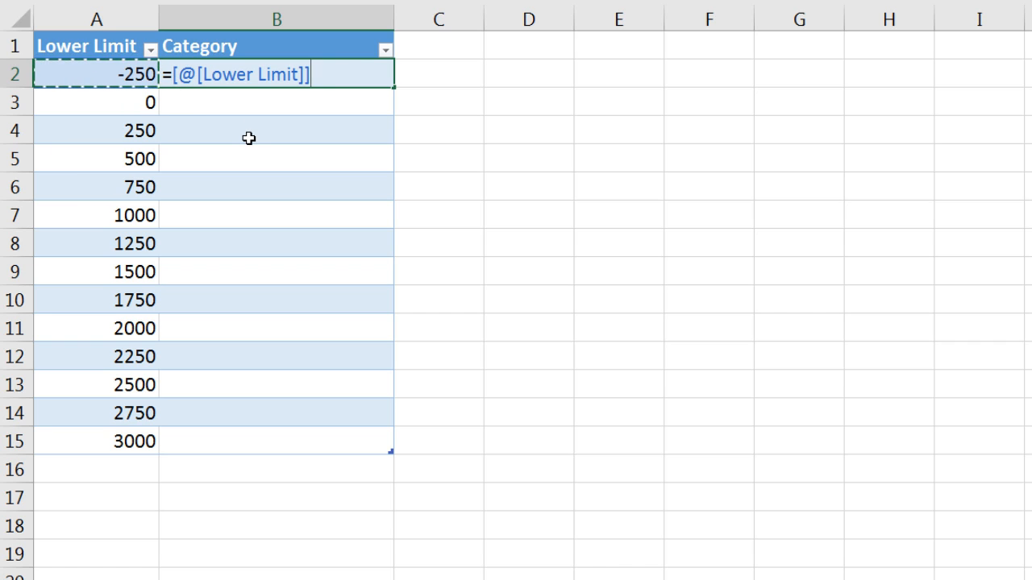
type("&")
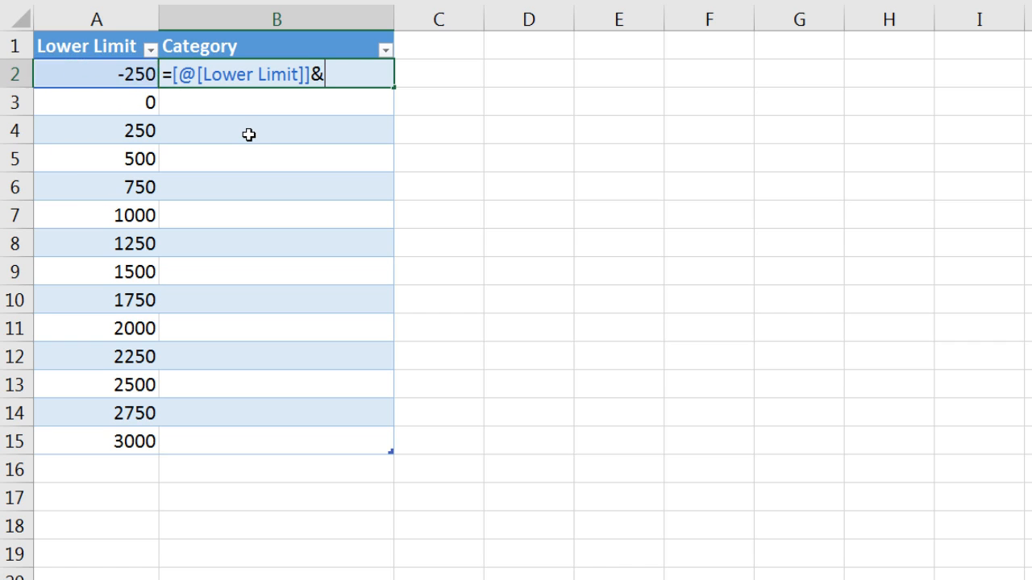
type("\" <= GP <")
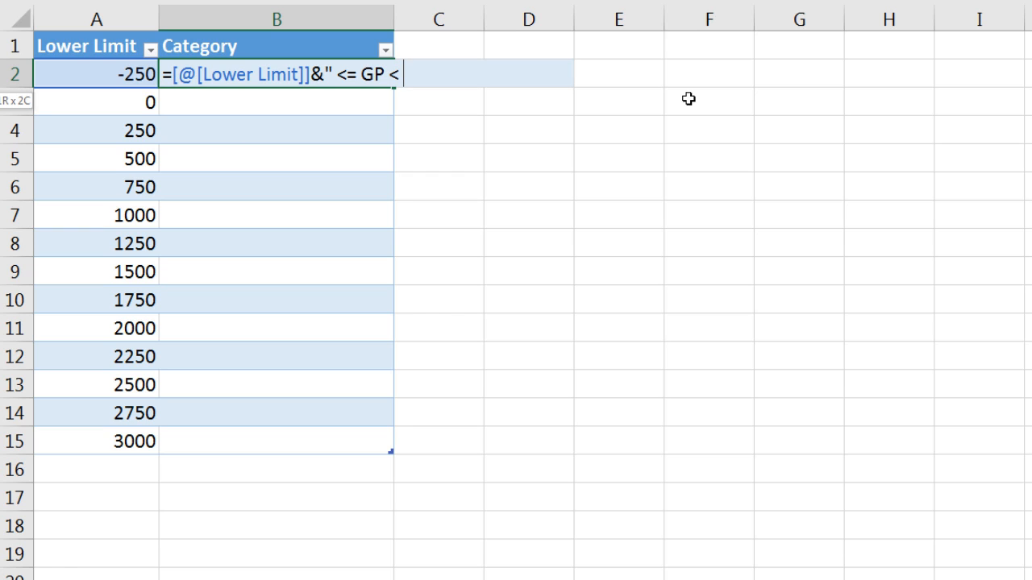
type(" \"&")
left_click(140, 105)
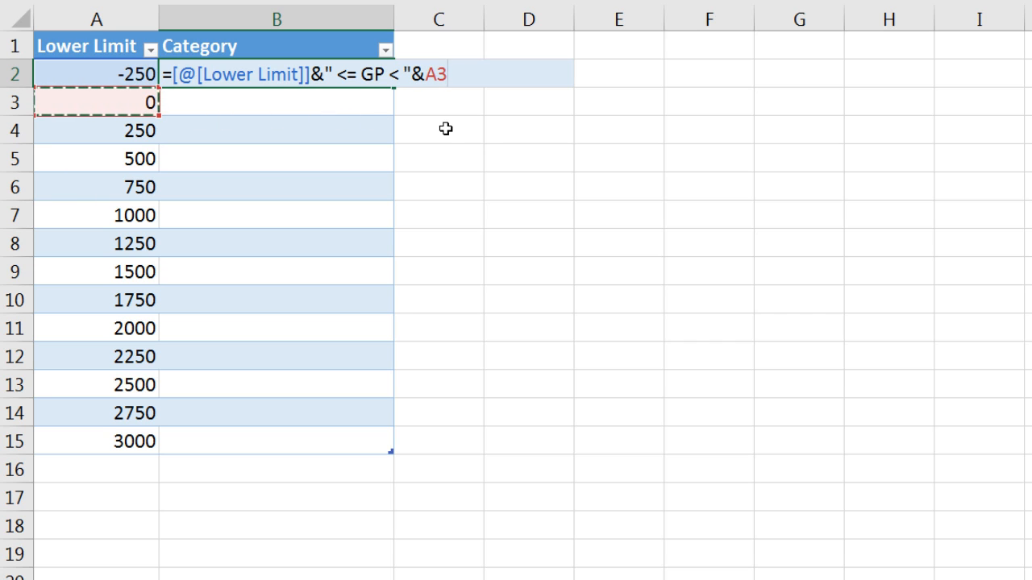
key("Return")
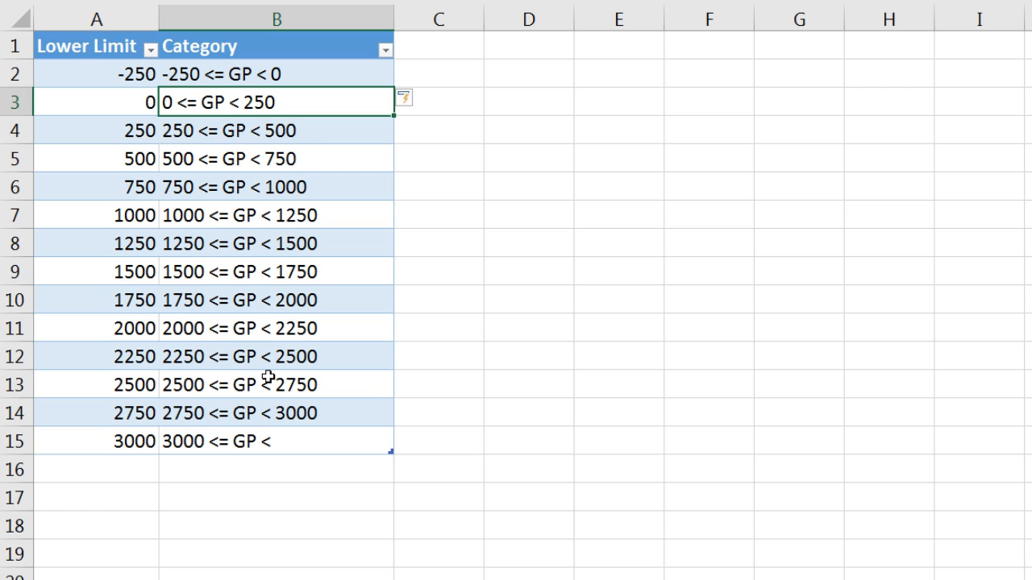
left_click_drag(94, 72, 117, 442)
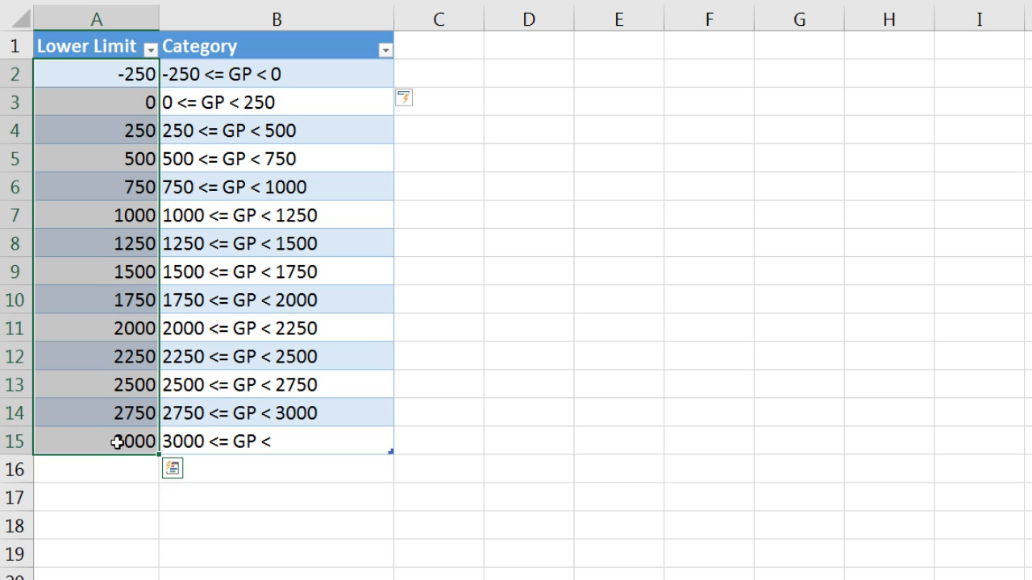
- Change the Category formula in B15 to =[@[Lower Limit]]&" <= GP" and save the workbook
double_click(312, 443)
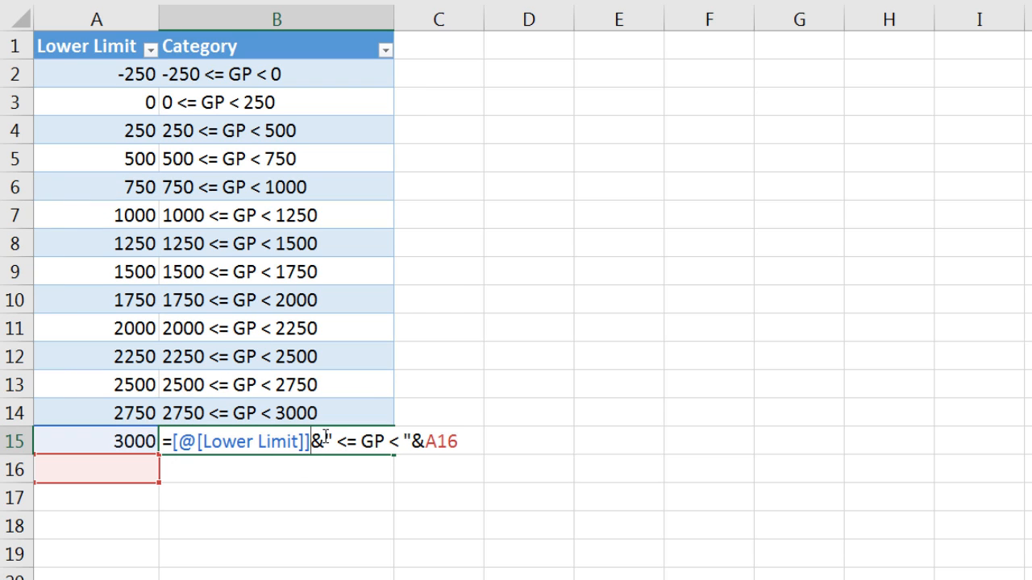
left_click_drag(386, 441, 535, 456)
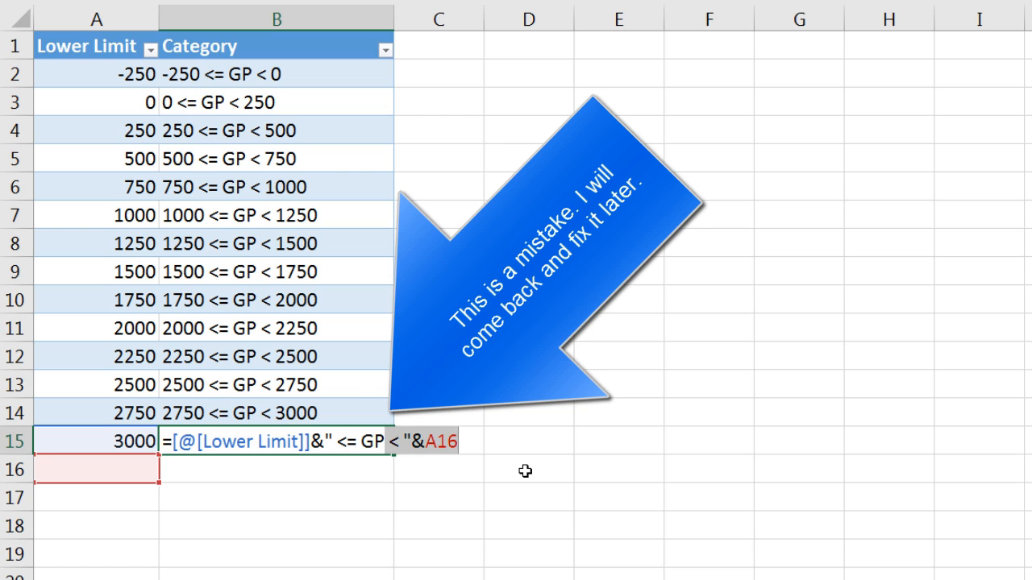
type("\"")
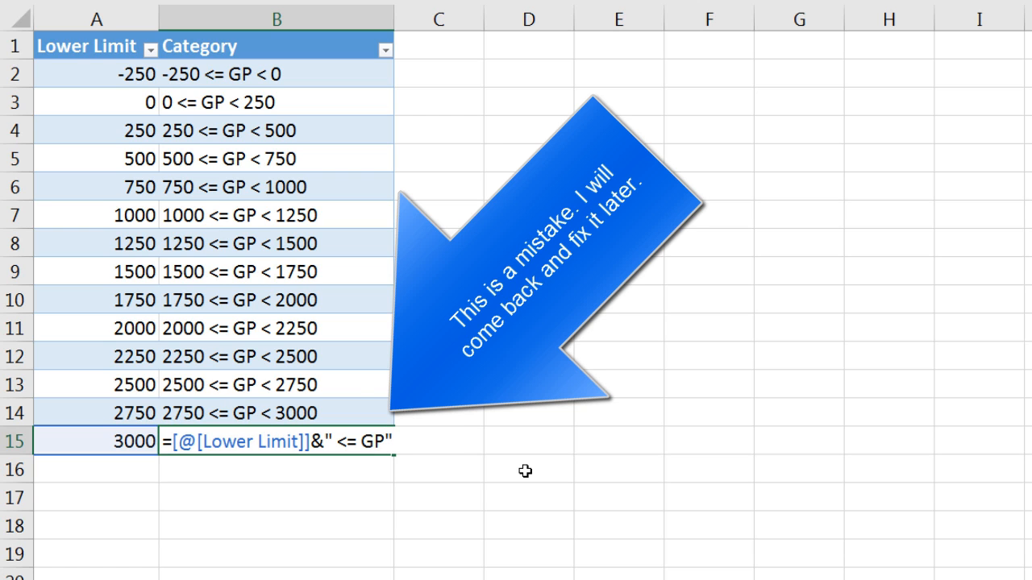
key("Return")
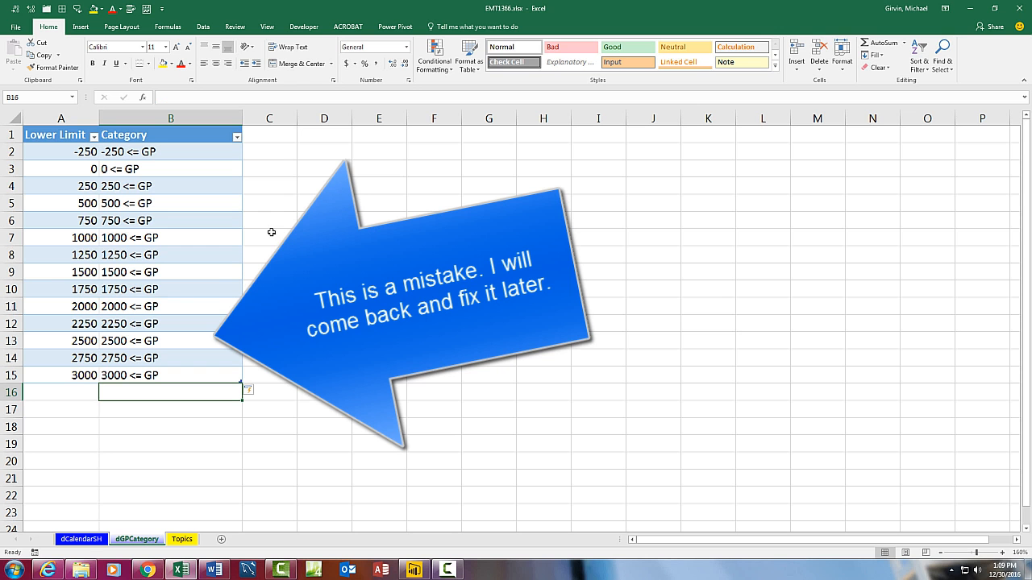
left_click(203, 186)
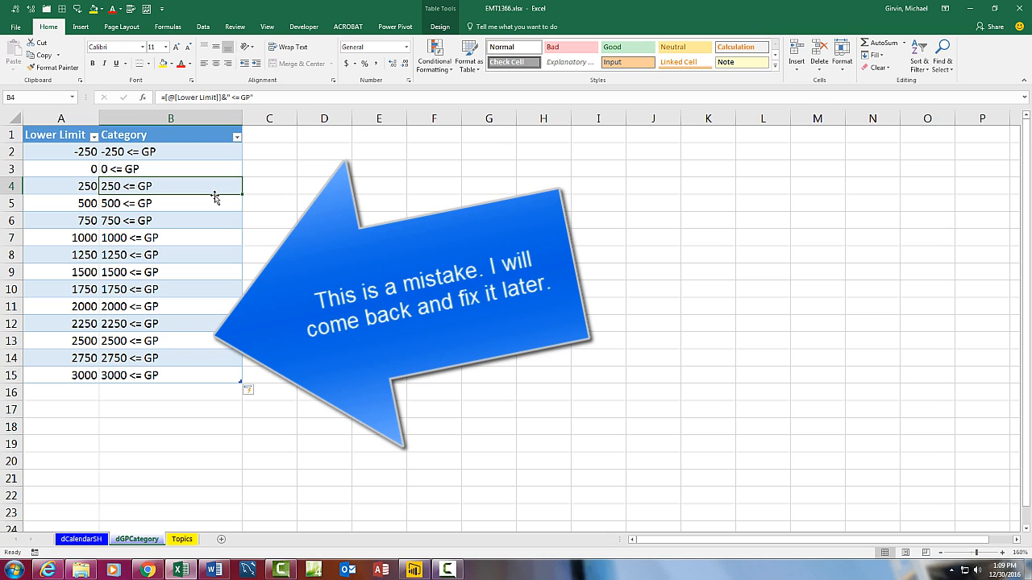
left_click(60, 140)
key("ctrl+s")
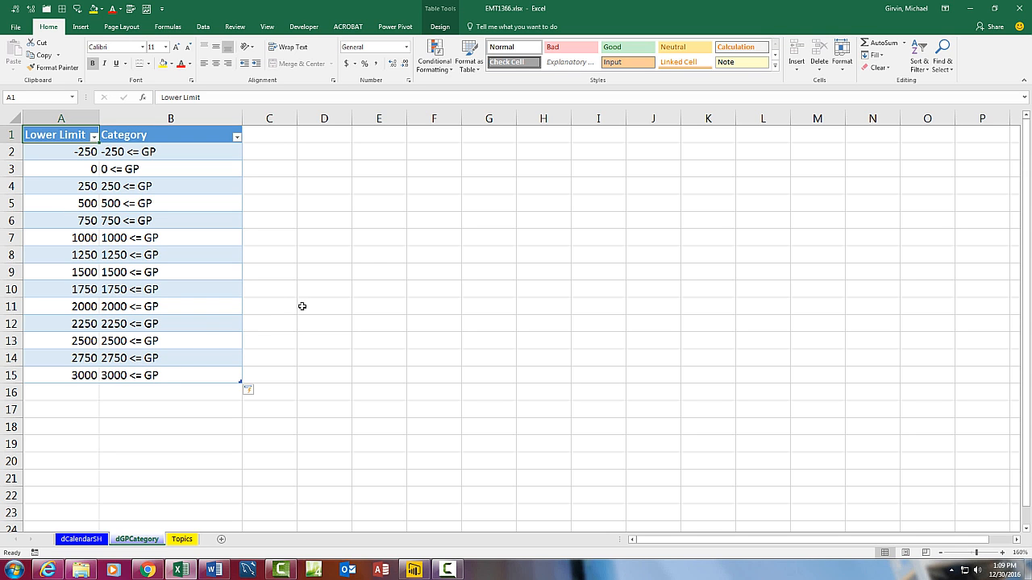
left_click(1026, 10)
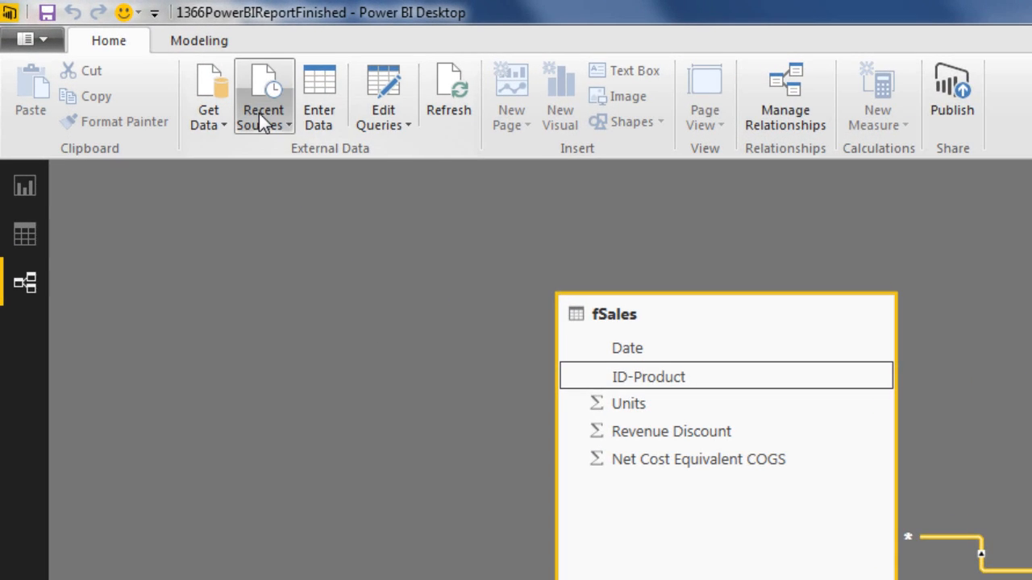
left_click(221, 128)
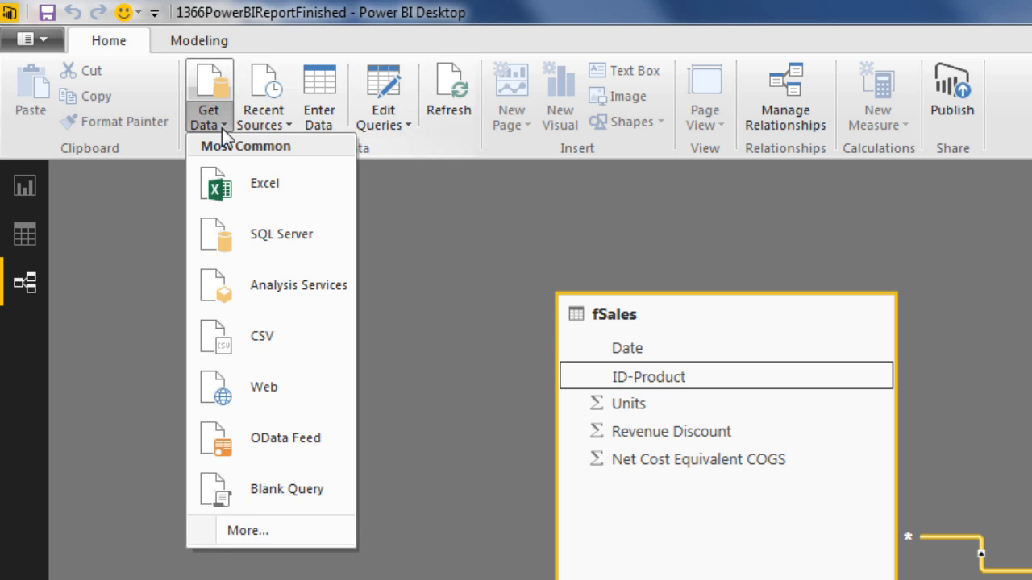
left_click(248, 184)
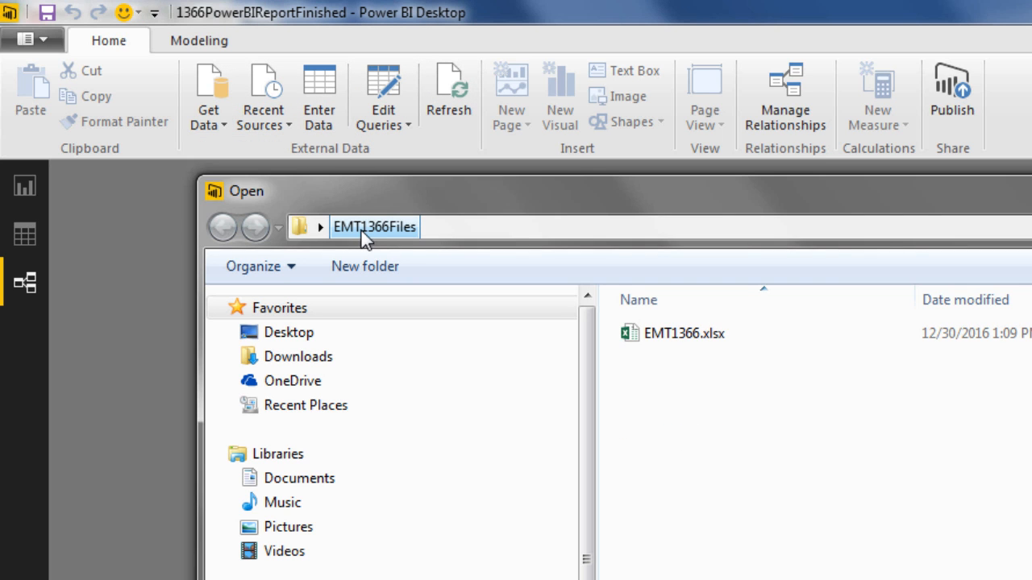
left_click(687, 339)
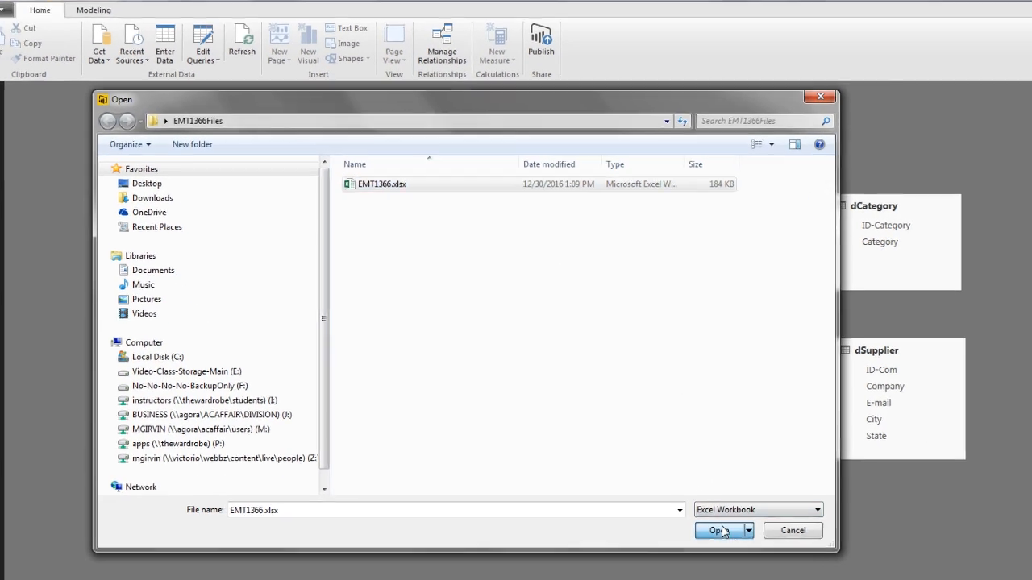
left_click(728, 531)
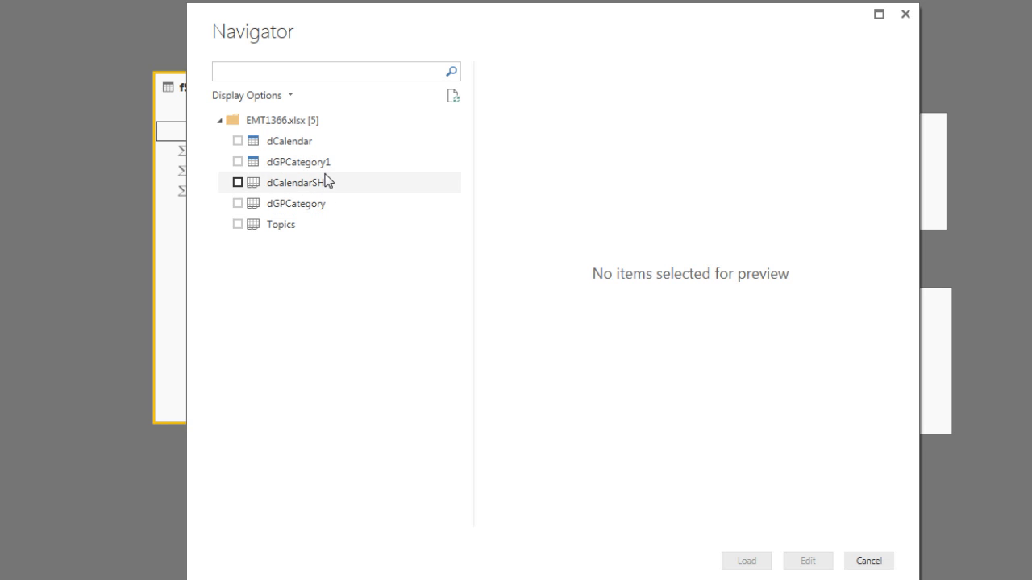
left_click(905, 15)
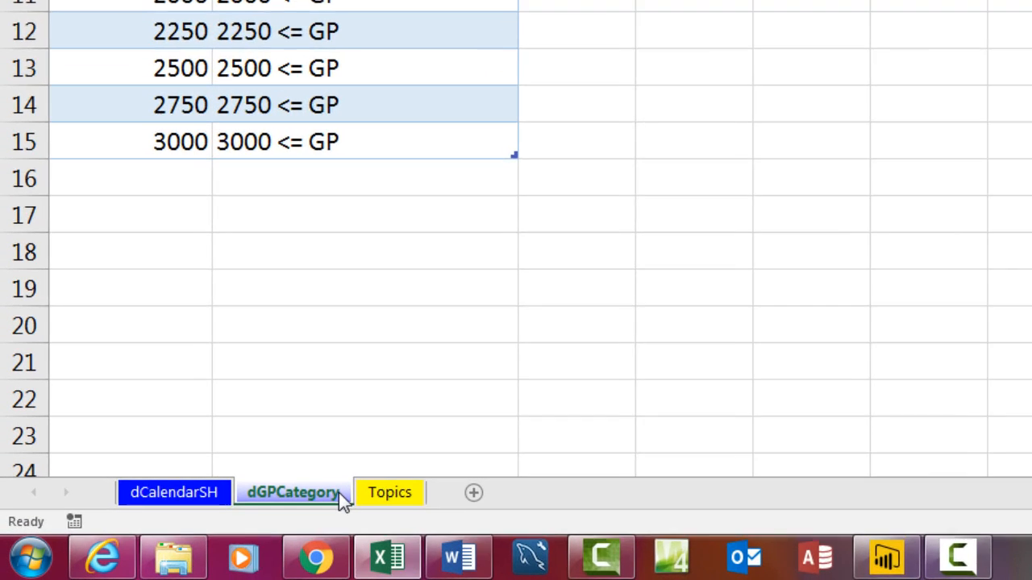
- In the Excel workbook, rename the dGPCategory worksheet as dGPCategorySH, then save and close the workbook
double_click(338, 493)
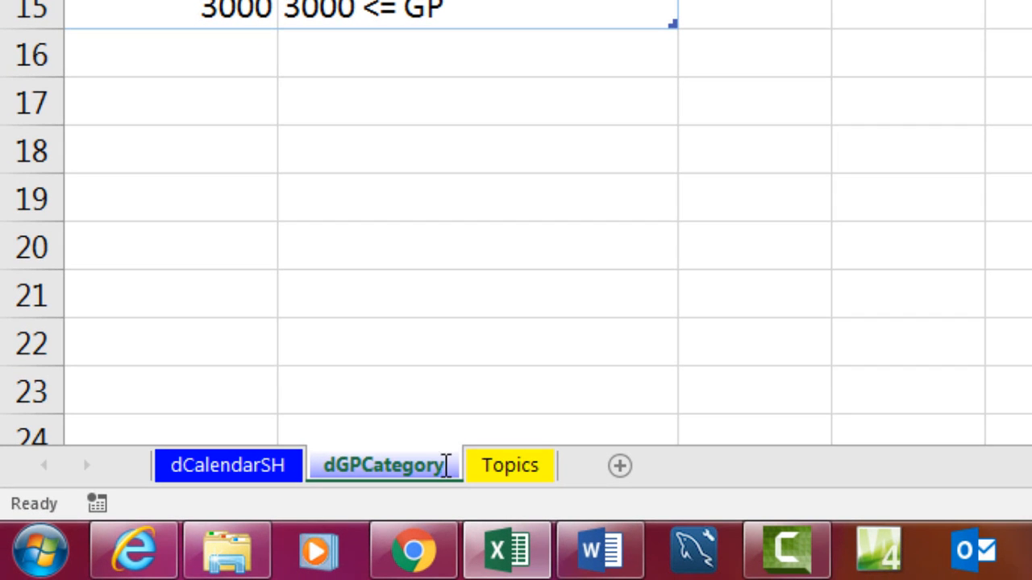
left_click(344, 490)
type("SH")
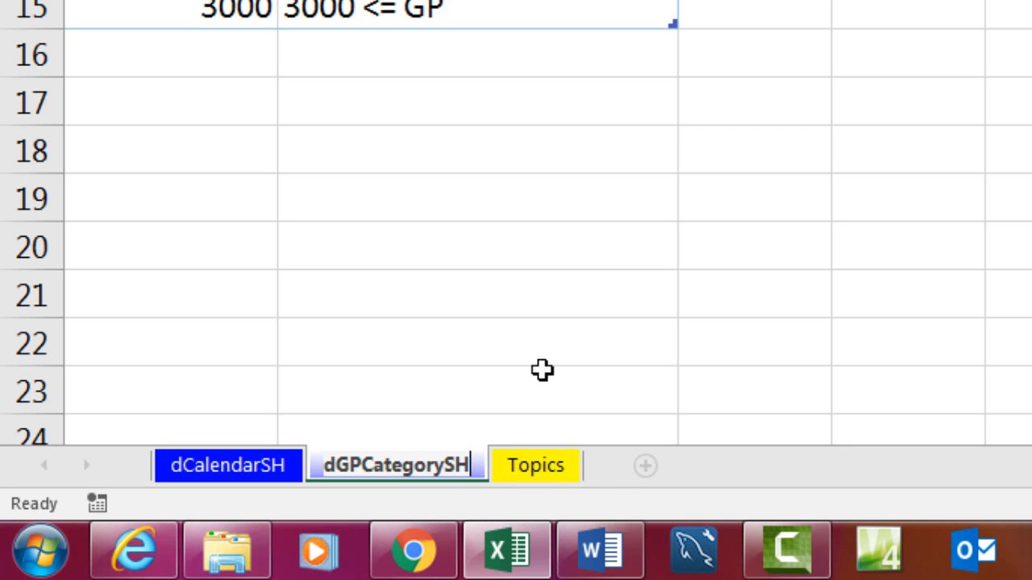
key("Return")
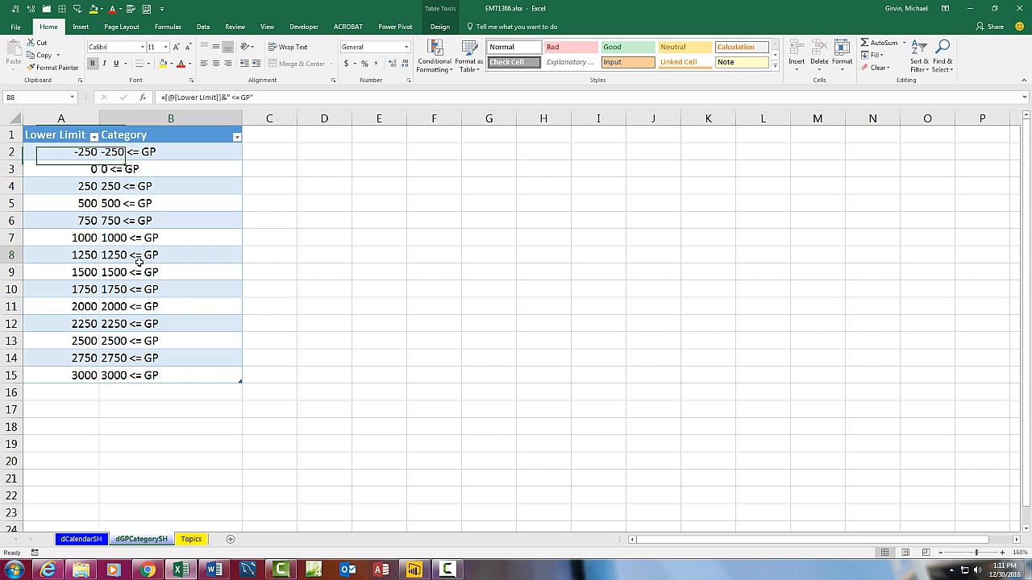
key("ctrl+s")
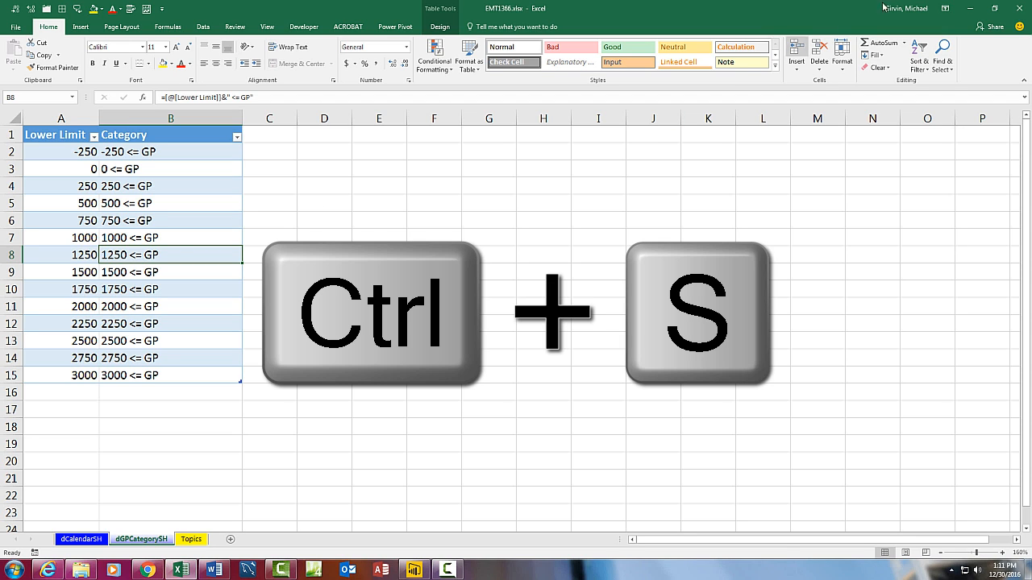
left_click(1020, 10)
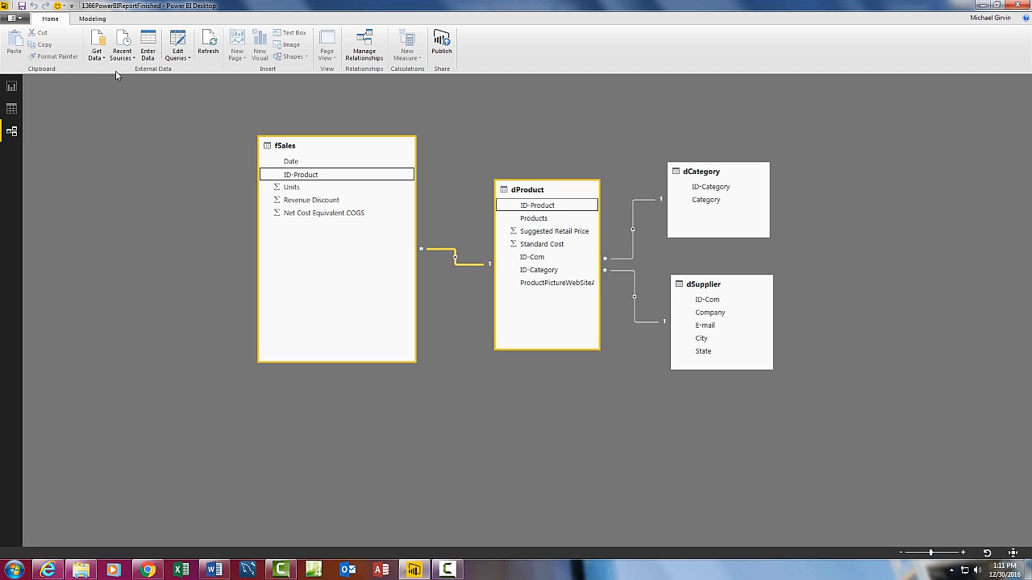
- In Power BI Desktop, import the dCalendar and dGPCategory tables from EMT1366.xlsx through the Query Editor and apply them to the data model
left_click(106, 58)
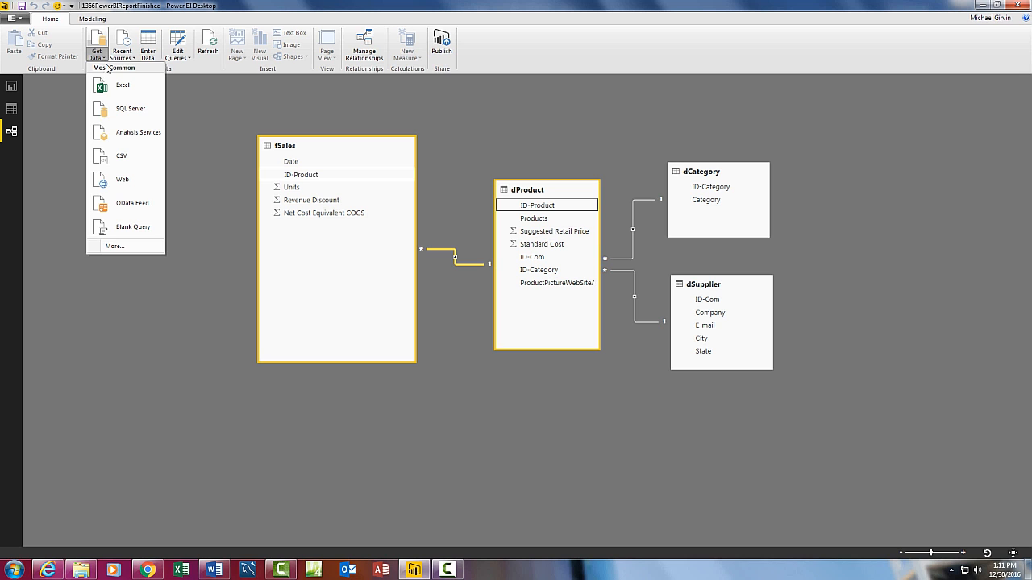
left_click(111, 87)
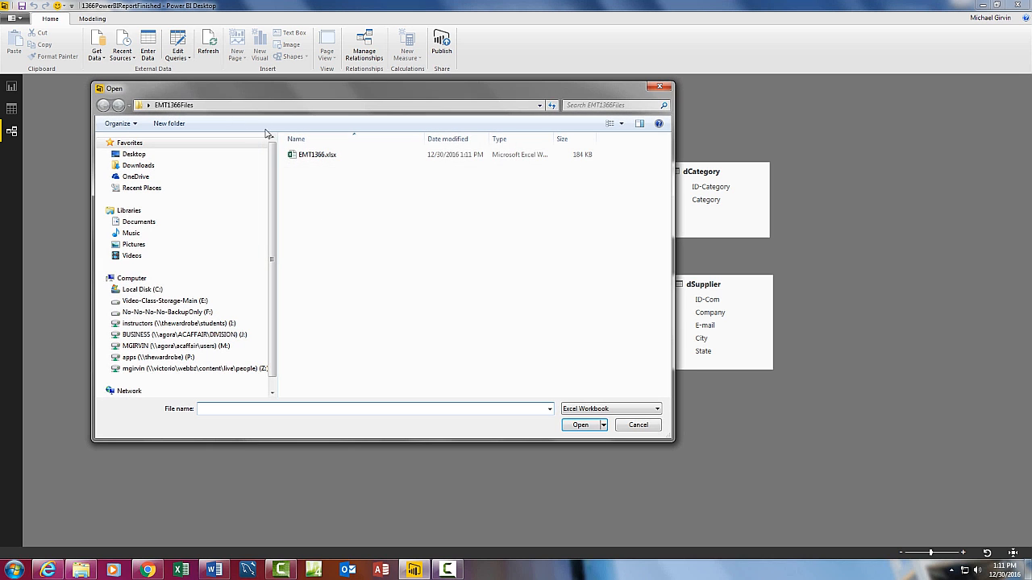
double_click(299, 158)
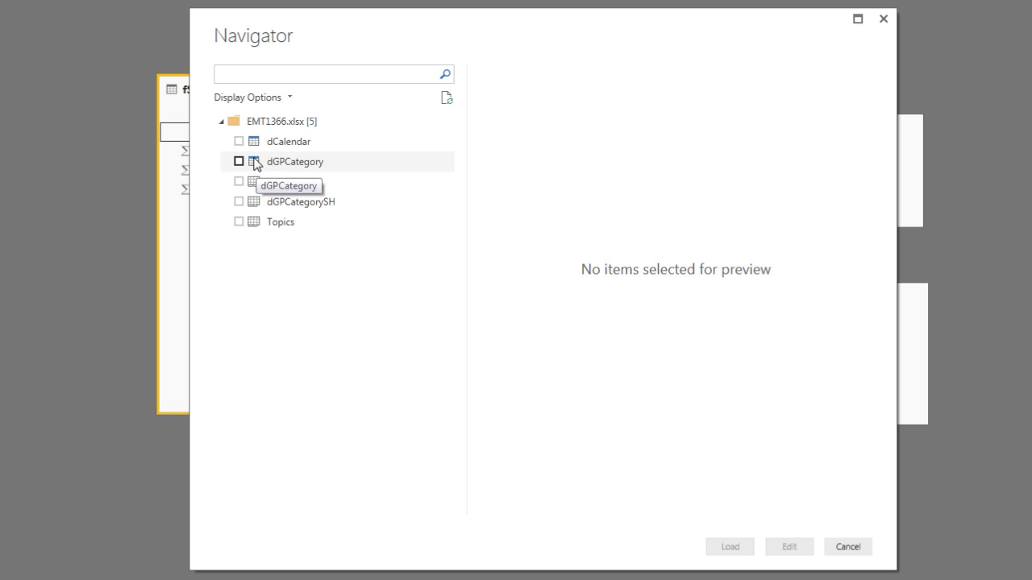
left_click(239, 141)
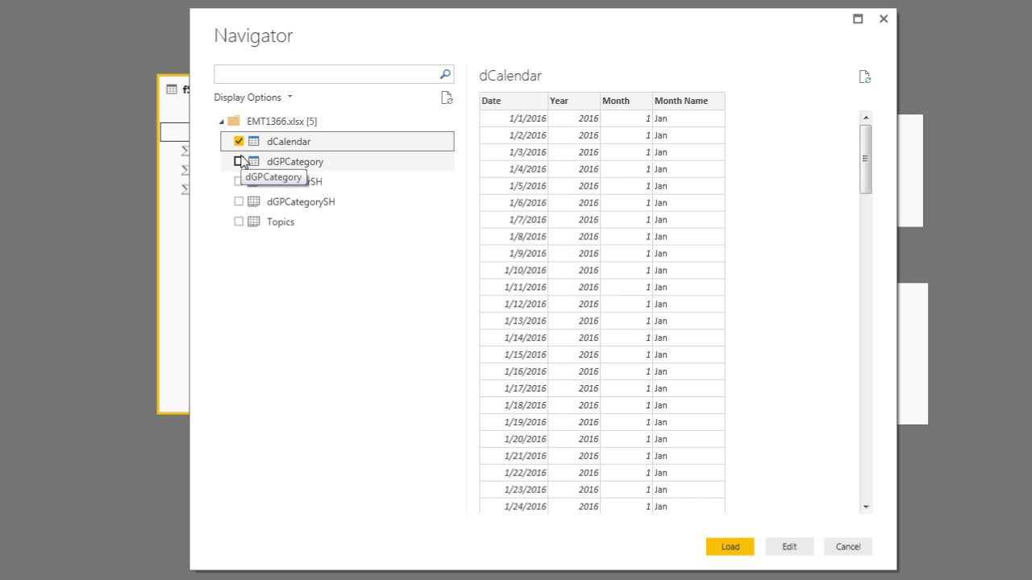
left_click(239, 161)
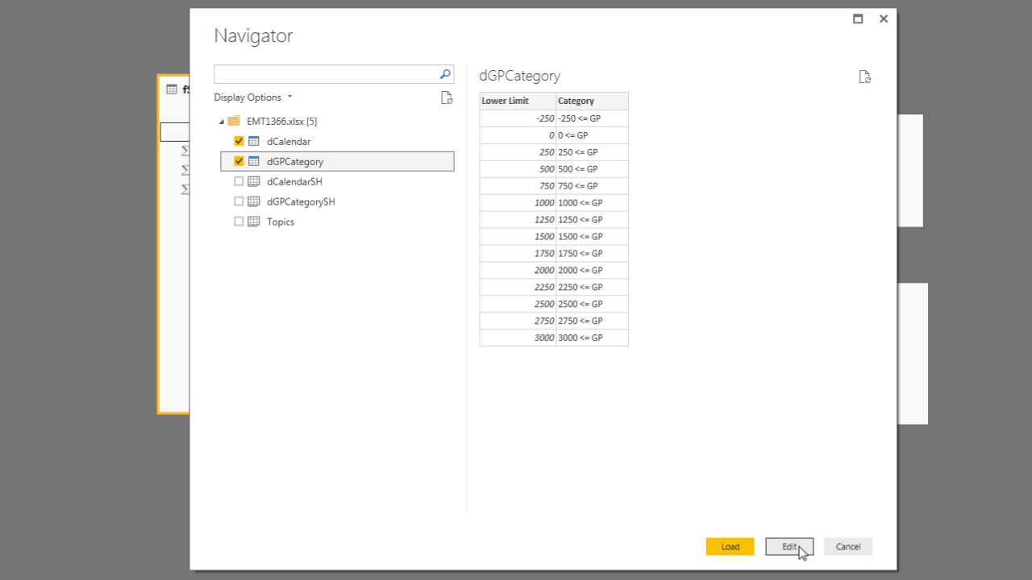
left_click(960, 579)
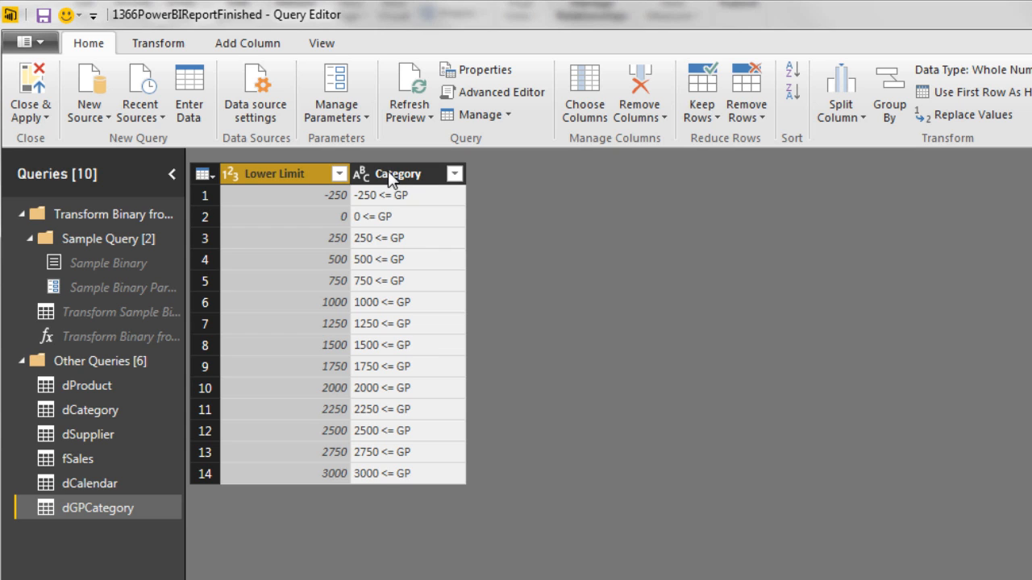
left_click(103, 483)
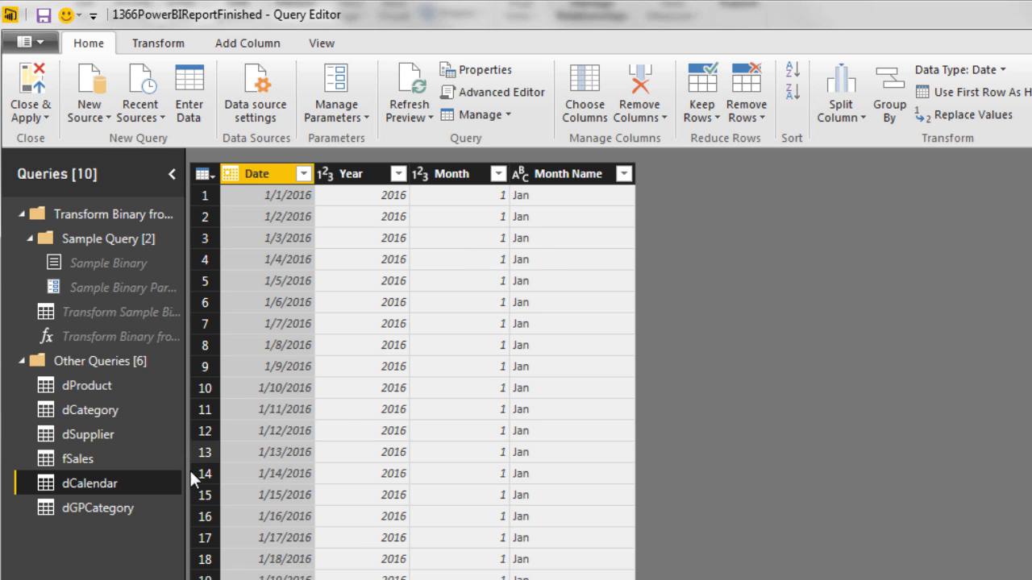
left_click(34, 81)
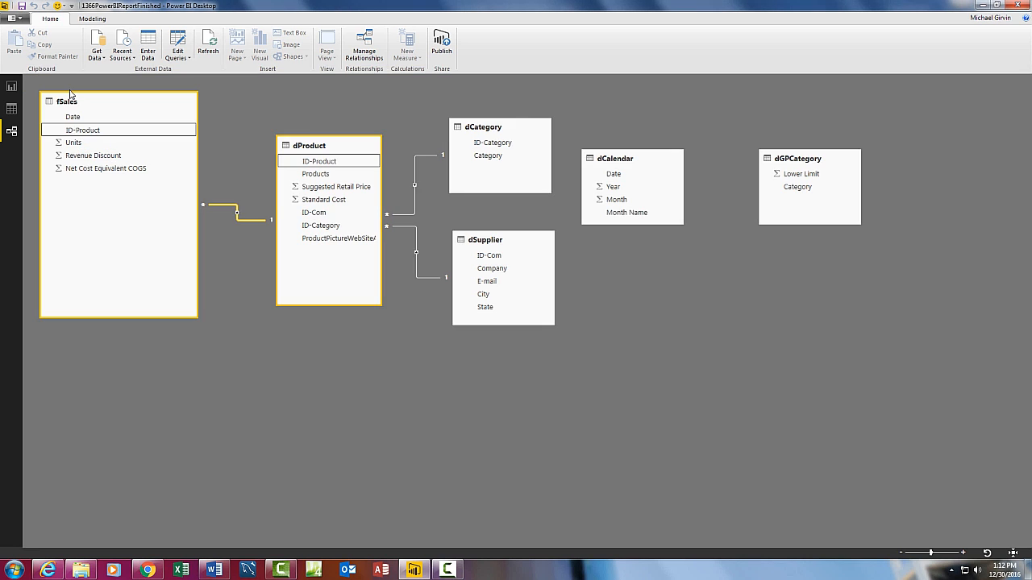
- Place dCalendar beside fSales in the relationship diagram, relate its Date field to the fSales Date field, and save the report
left_click_drag(604, 161, 61, 360)
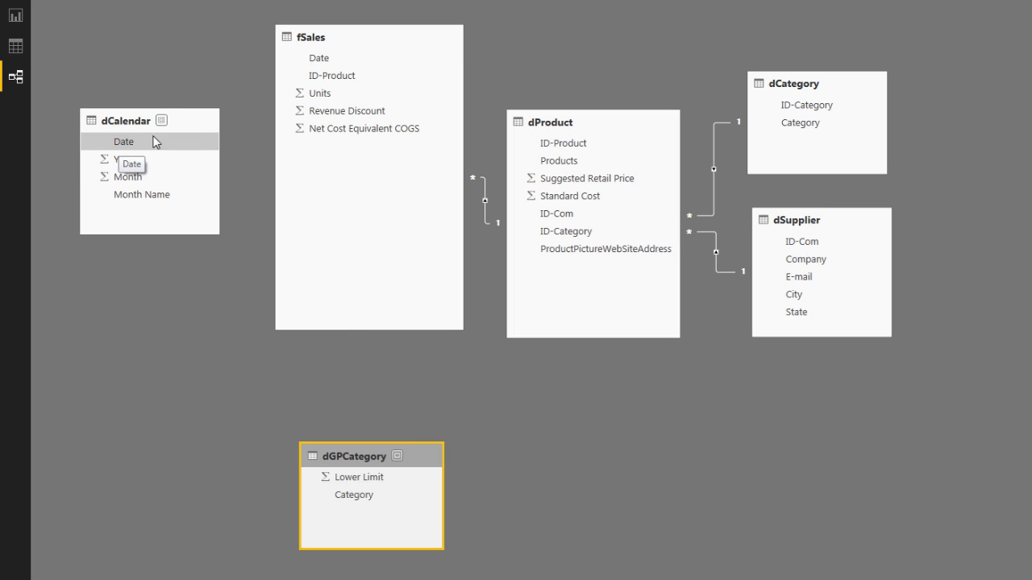
left_click_drag(150, 141, 302, 63)
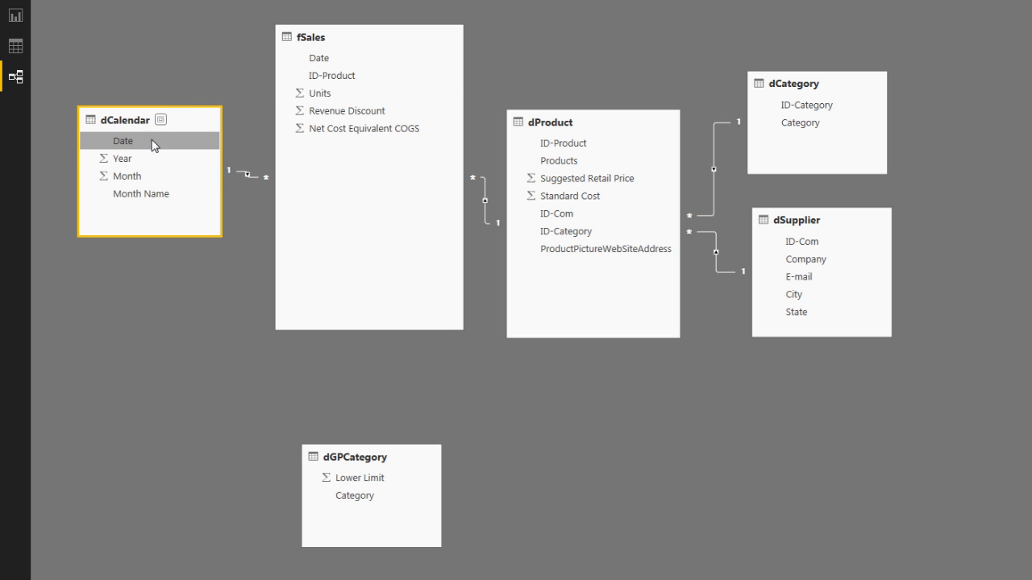
left_click_drag(182, 122, 176, 87)
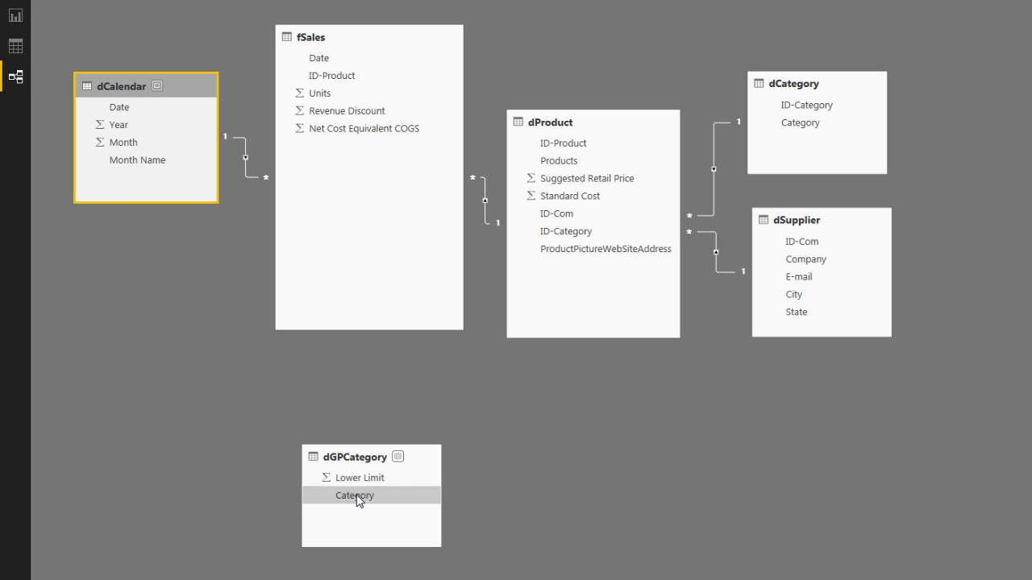
key("ctrl+s")
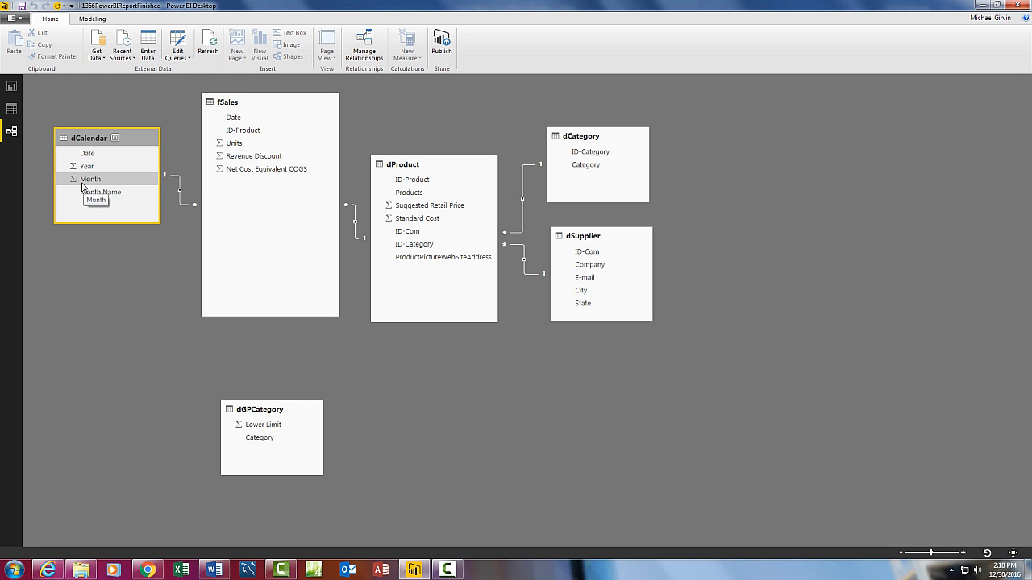
- Switch to the data view and inspect the dProduct table's records, returning to the fSales table
left_click(12, 109)
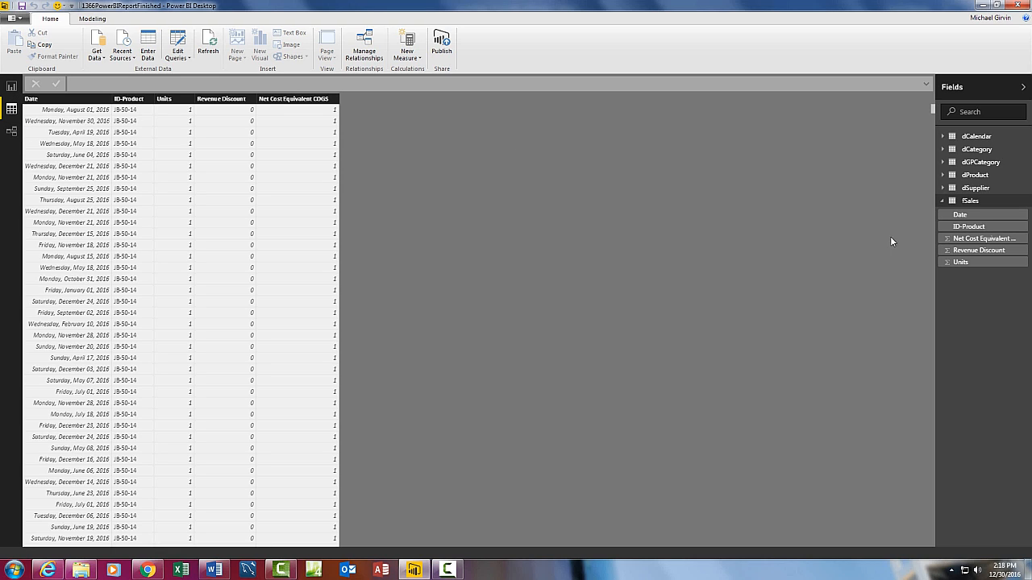
left_click(969, 202)
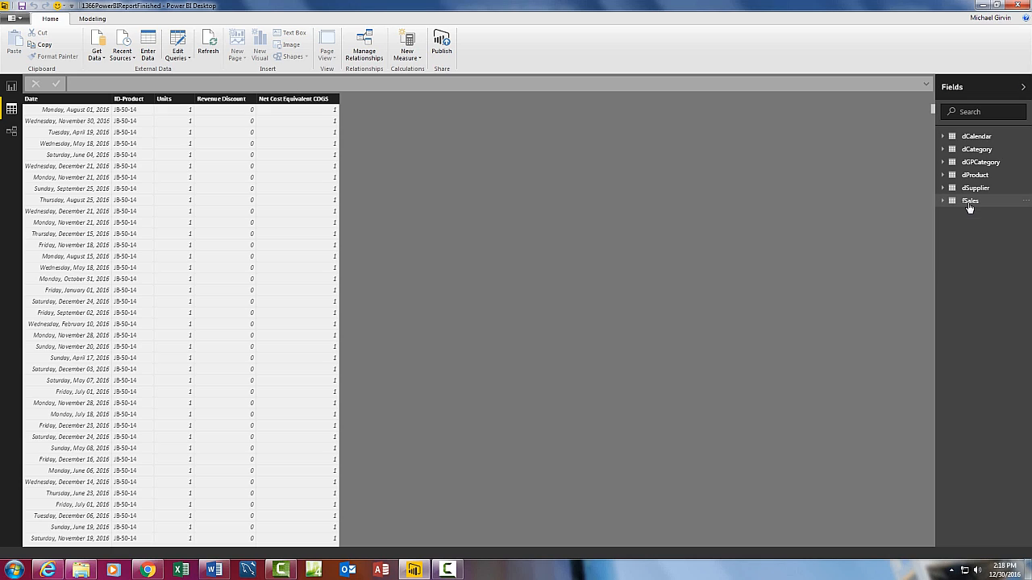
left_click(969, 202)
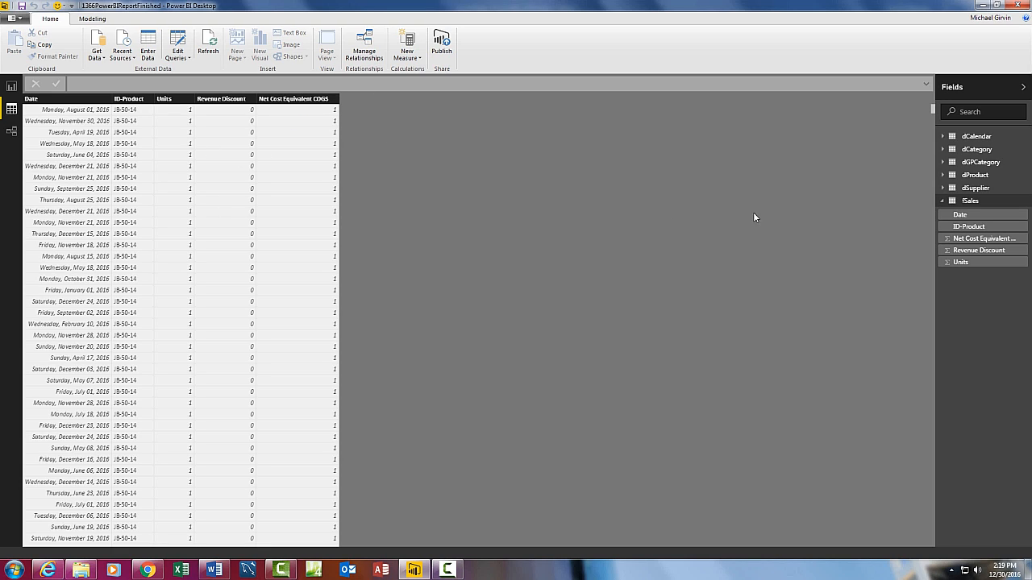
left_click(953, 176)
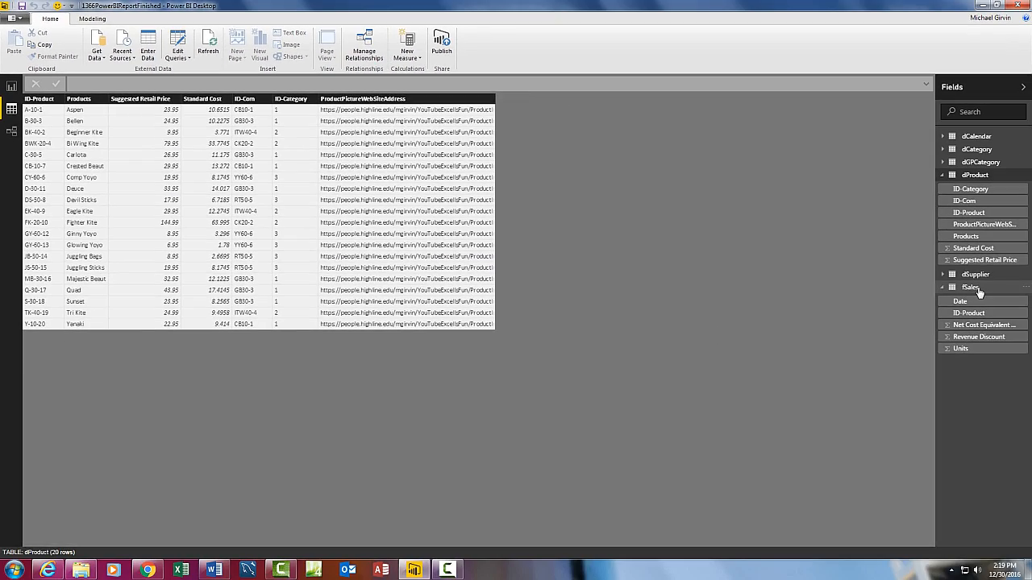
left_click(970, 286)
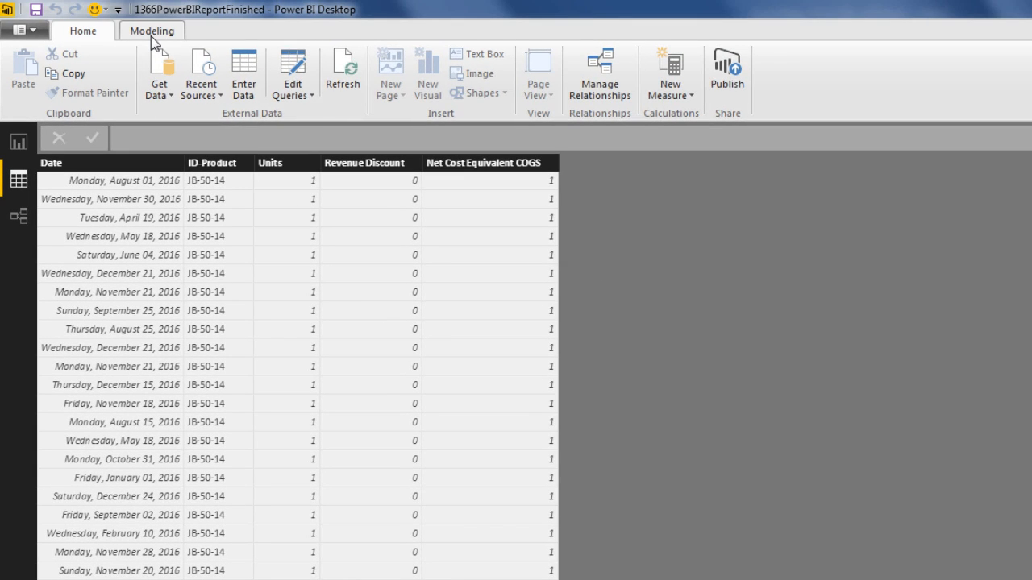
- Add a calculated column to the fSales table and begin its formula with the name Net Revenue =
left_click(152, 32)
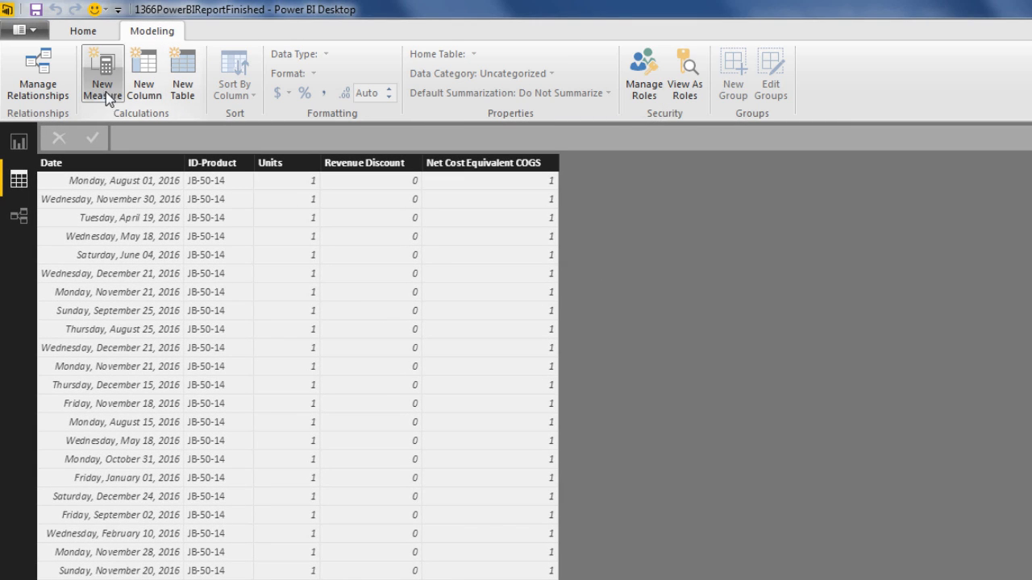
left_click(160, 86)
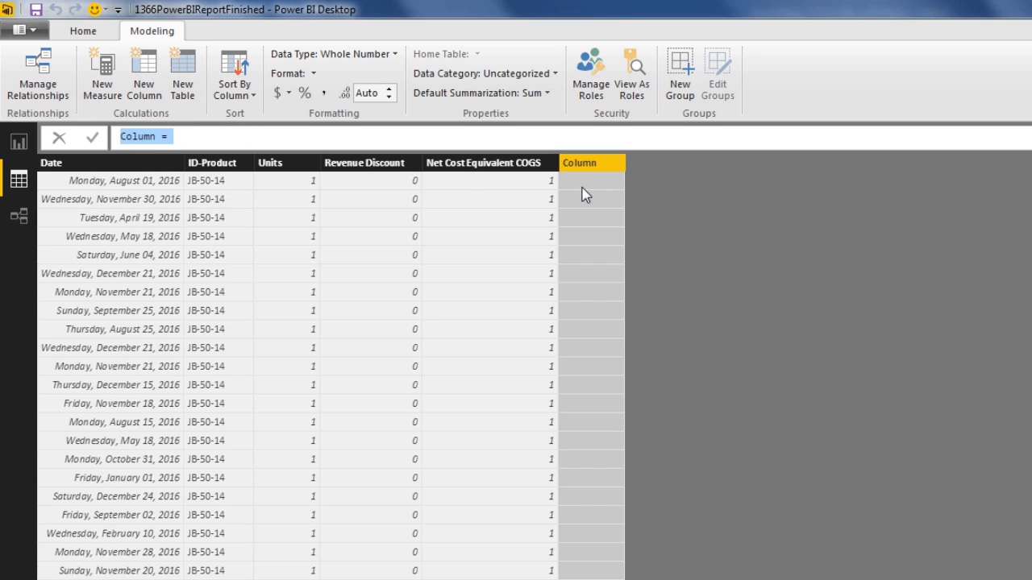
key("Escape")
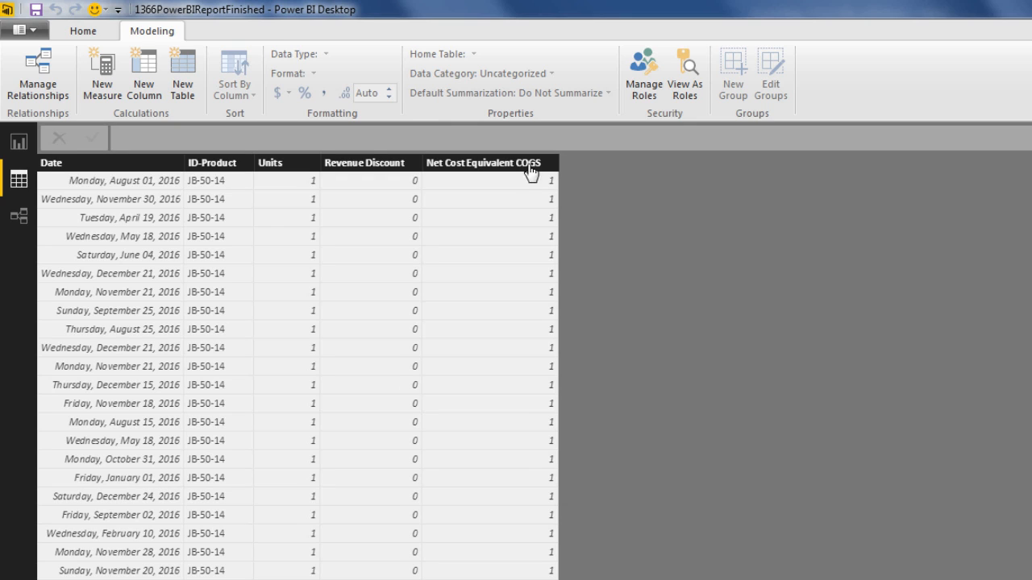
left_click(143, 88)
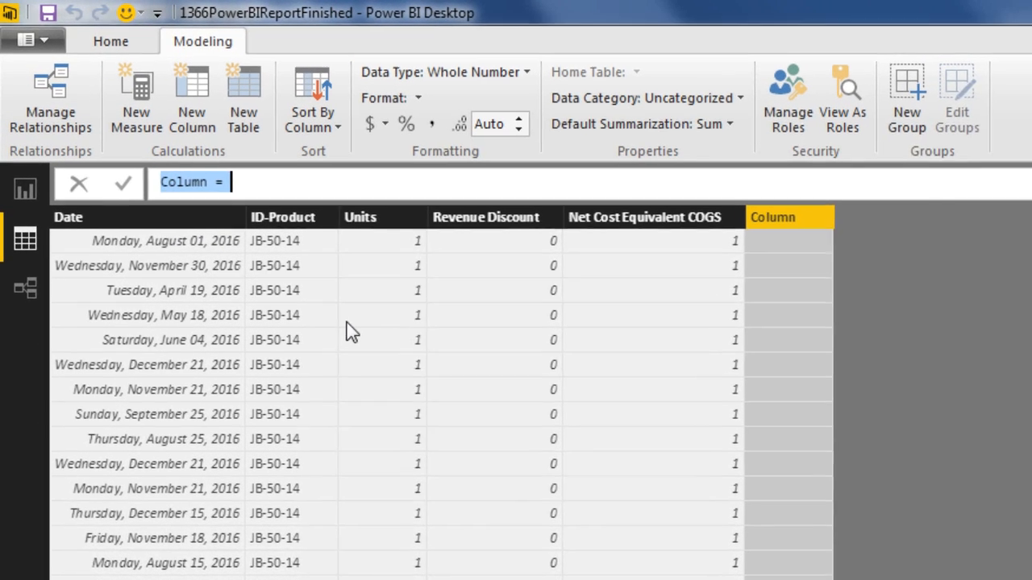
type("Net Revenue")
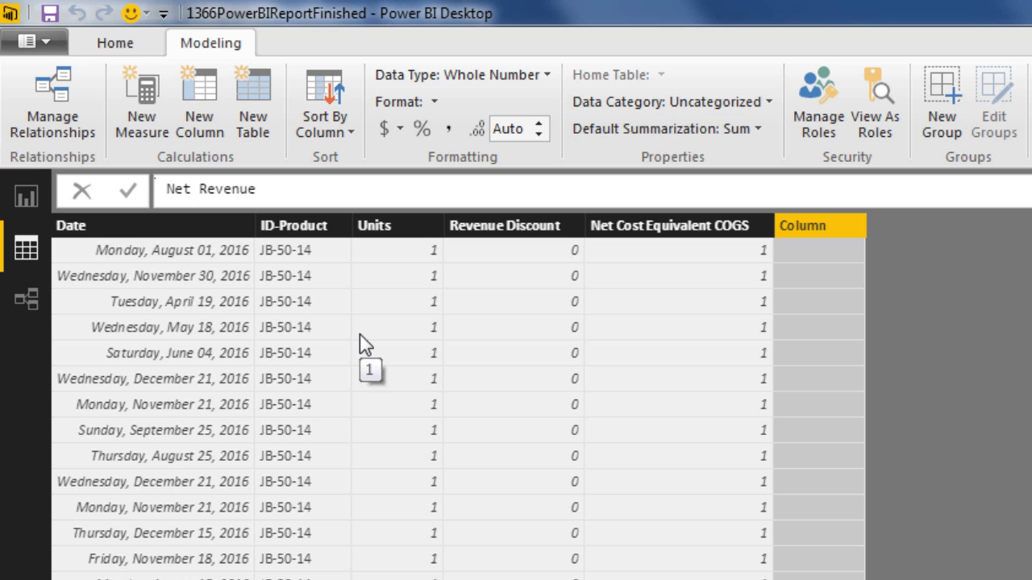
type(" =")
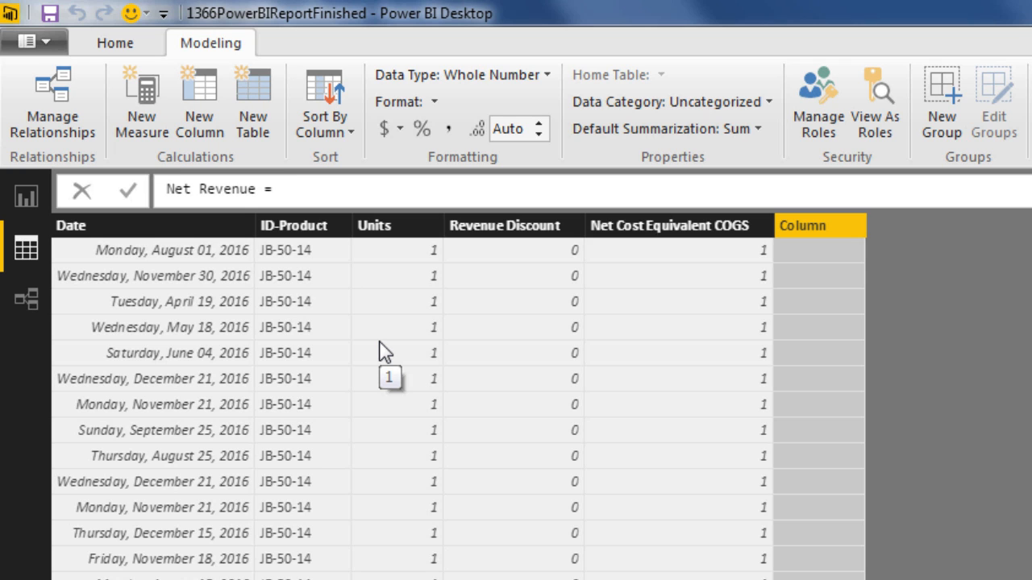
- Complete the Net Revenue column formula with RELATED(dProduct[Suggested Retail Price]) and commit it
type("r")
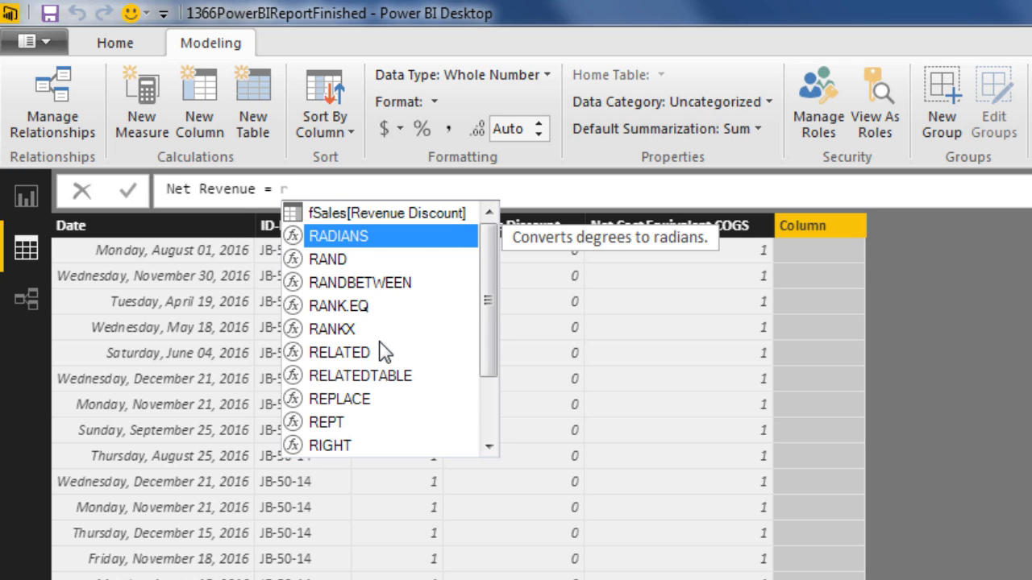
type("e")
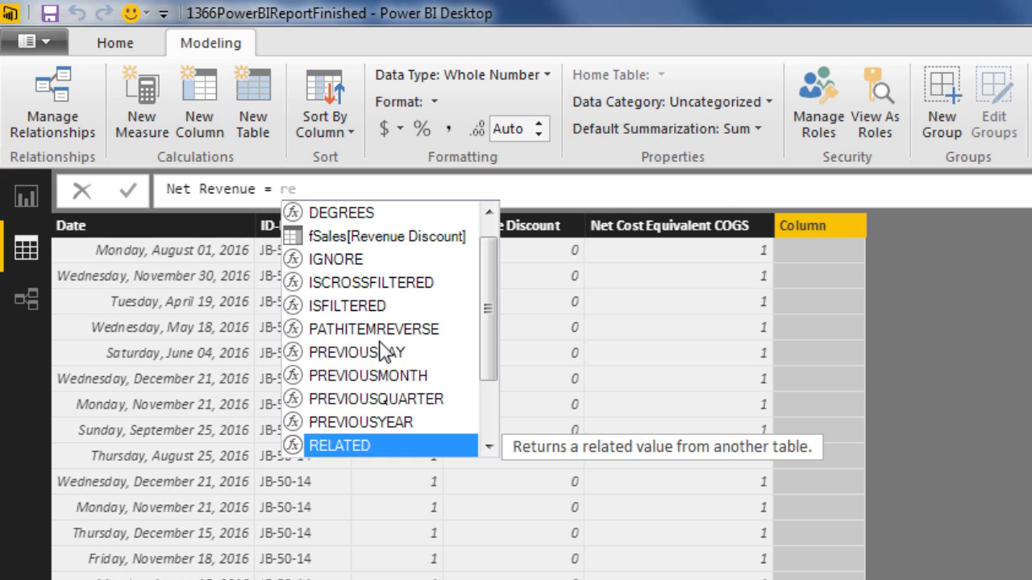
type("l")
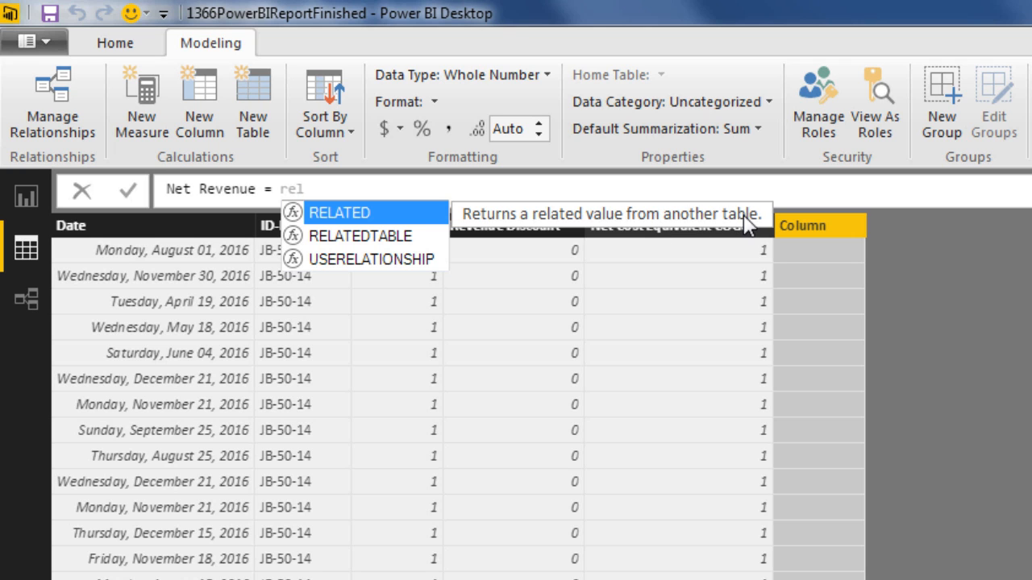
key("Tab")
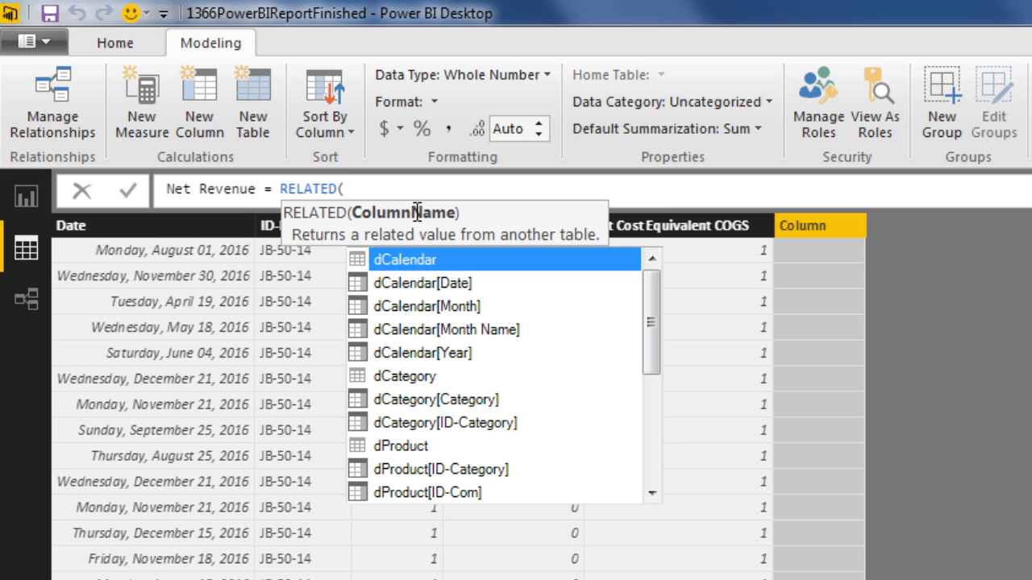
type("dp")
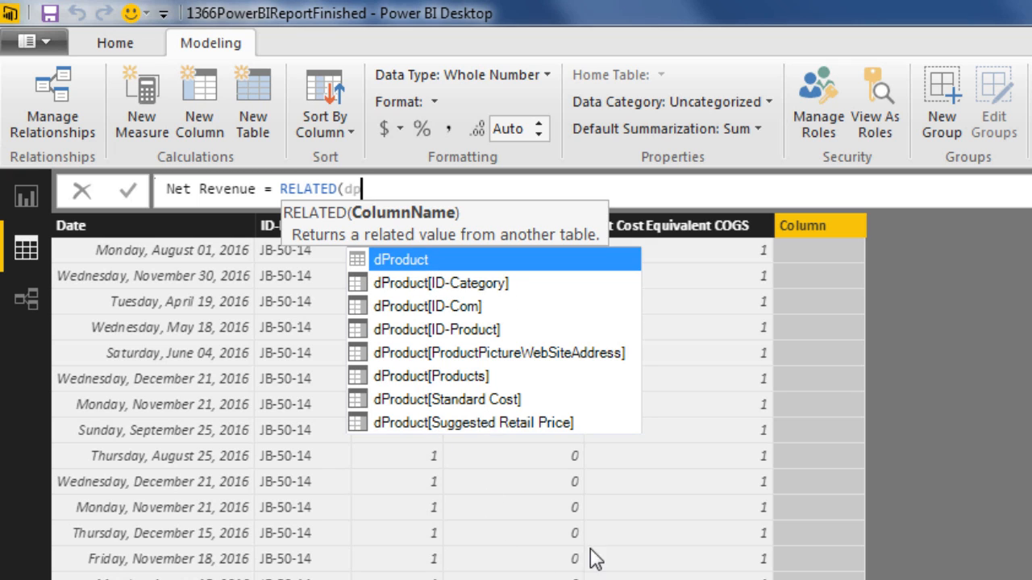
key("Down")
key("Down")
key("Down")
key("Down")
key("Down")
key("Down")
key("Down")
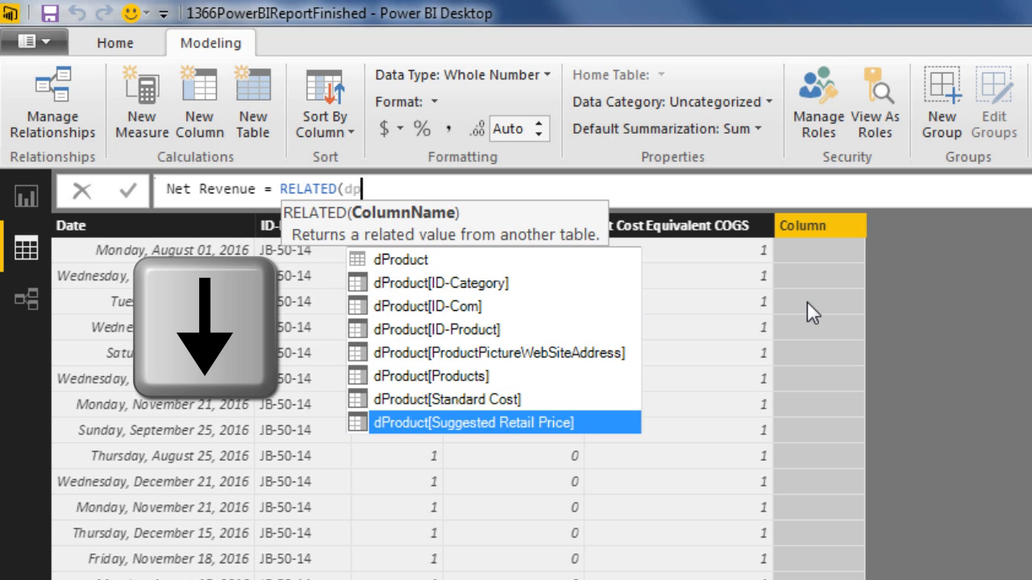
key("Tab")
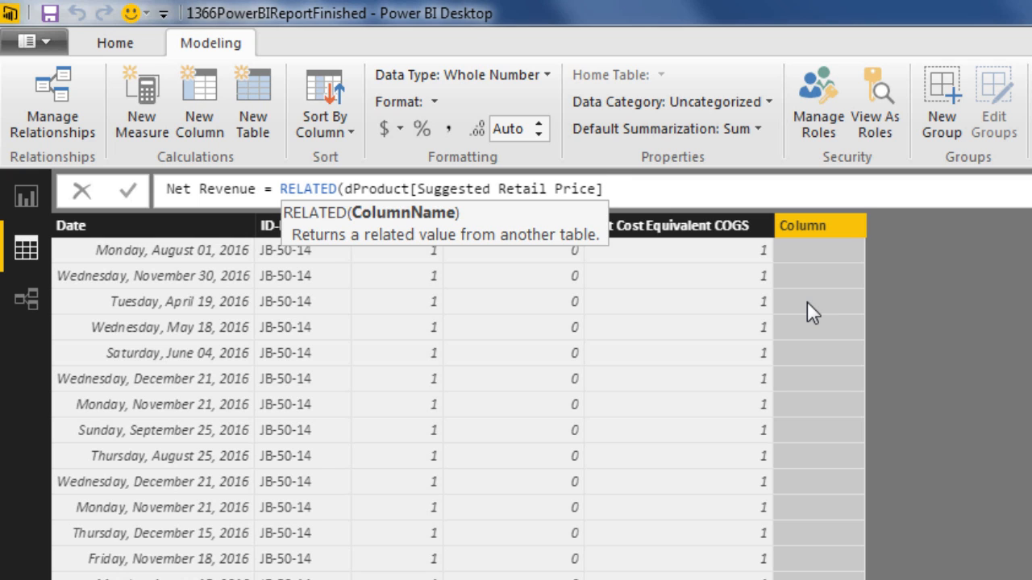
type(")")
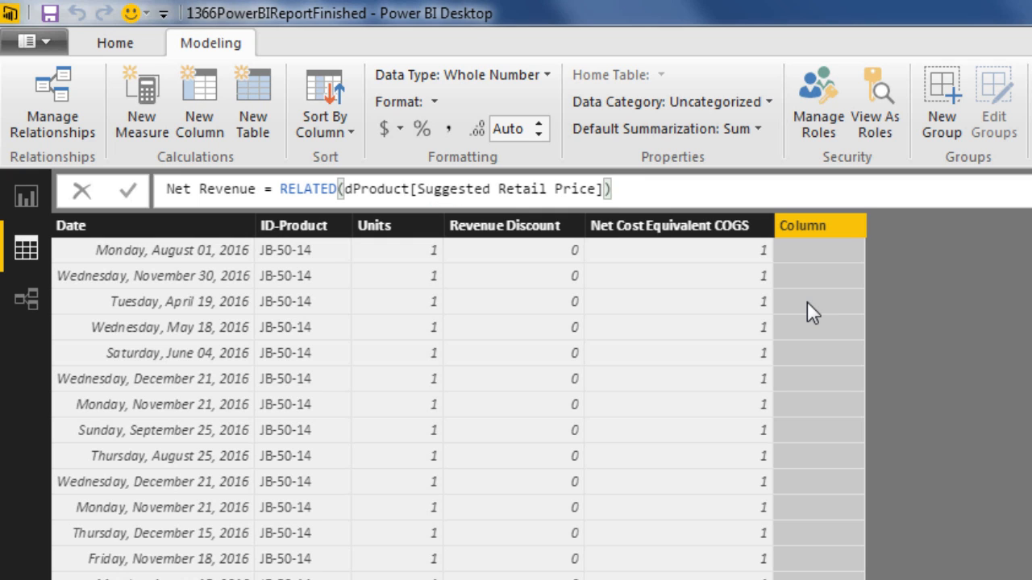
key("Return")
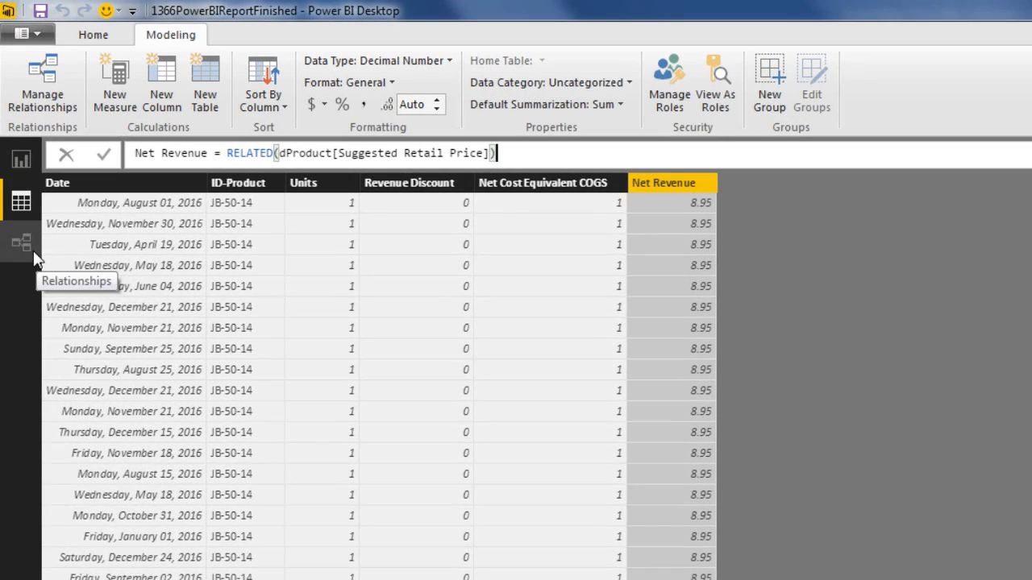
- Examine the relationship between fSales and dProduct in the relationship diagram, and look through the fSales rows in the data view
left_click(23, 240)
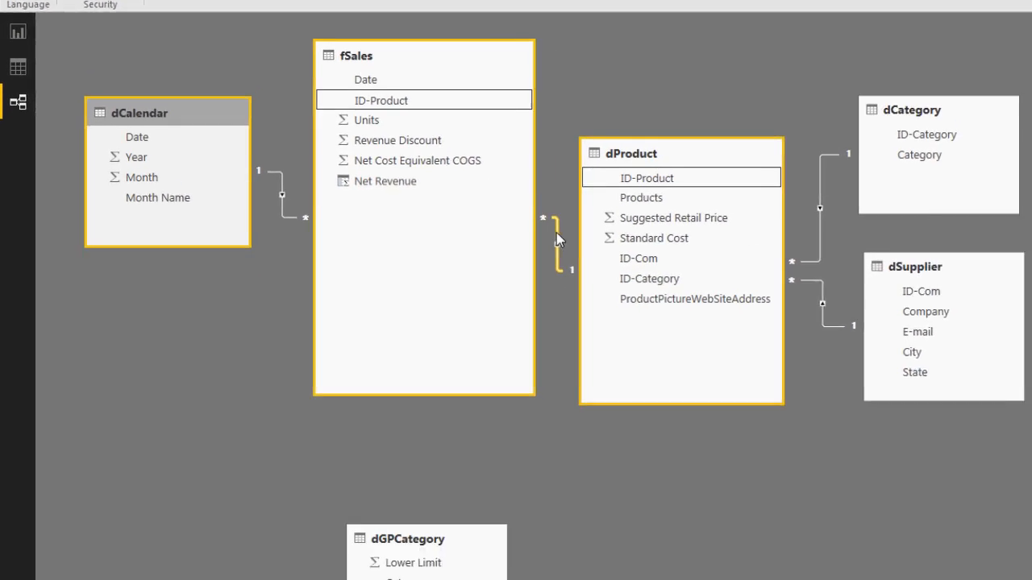
left_click(556, 233)
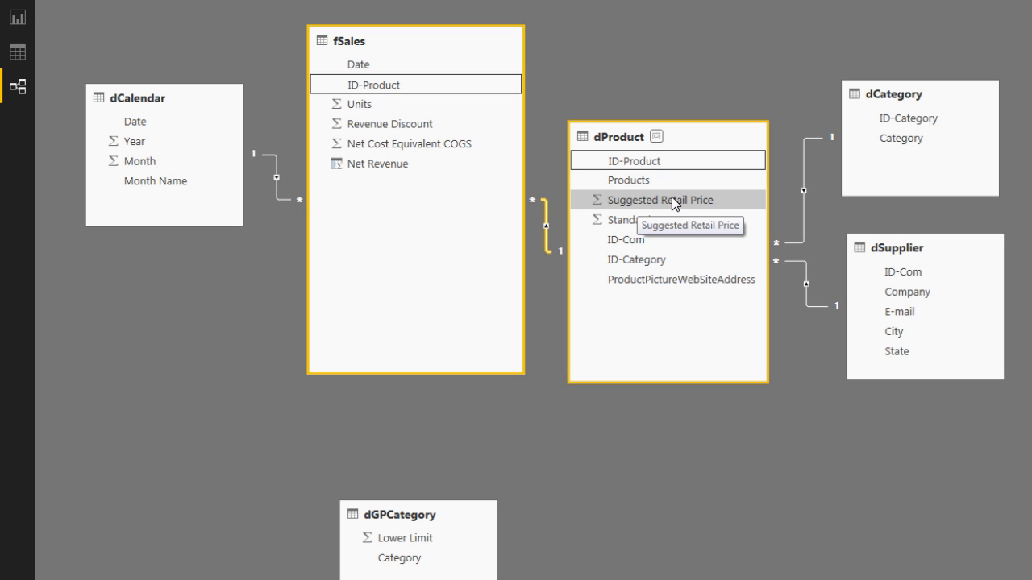
left_click(19, 54)
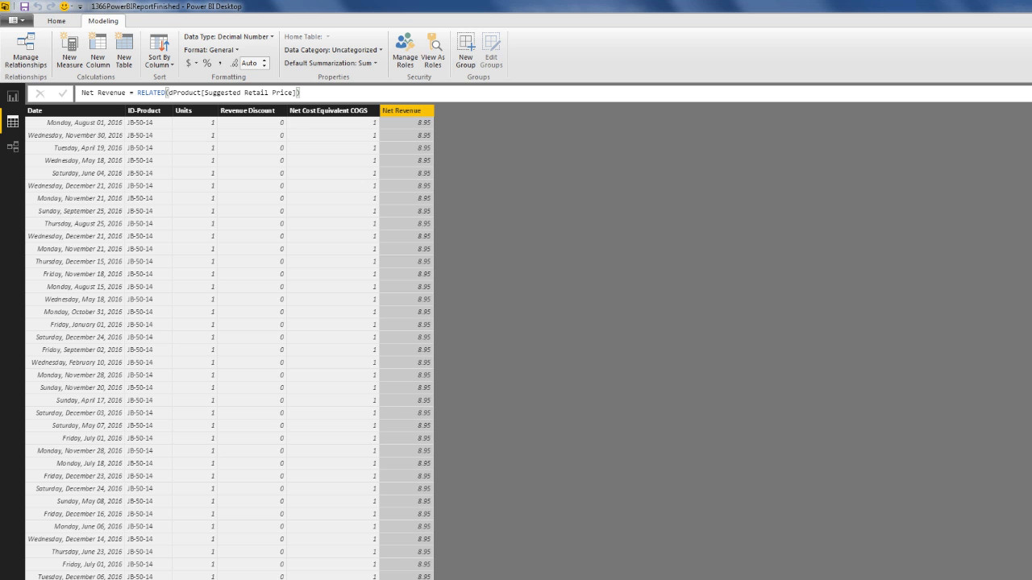
left_click_drag(1030, 124, 1030, 241)
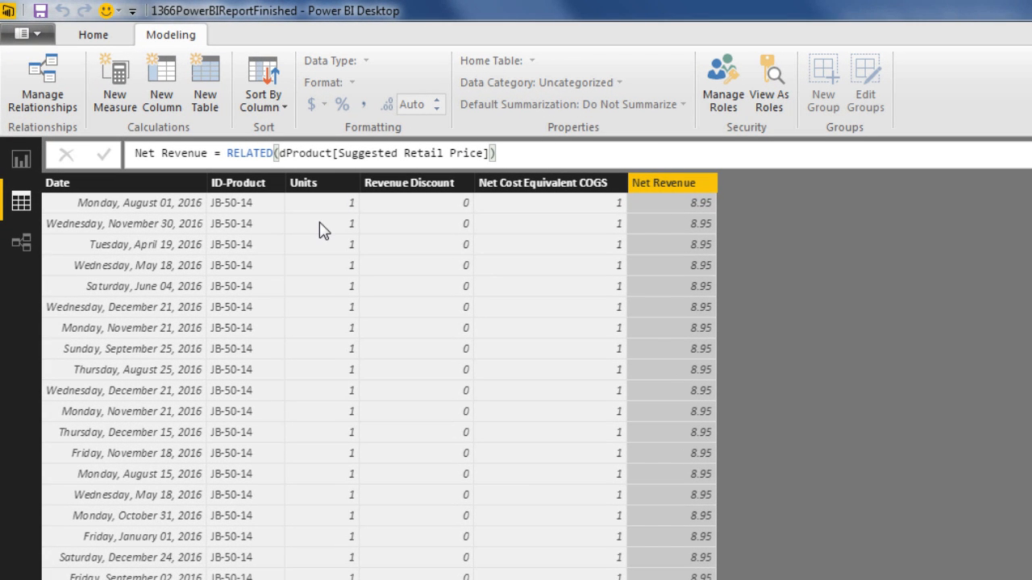
- Extend the Net Revenue formula by multiplying the related retail price by fSales[Units]
left_click(520, 153)
key("Return")
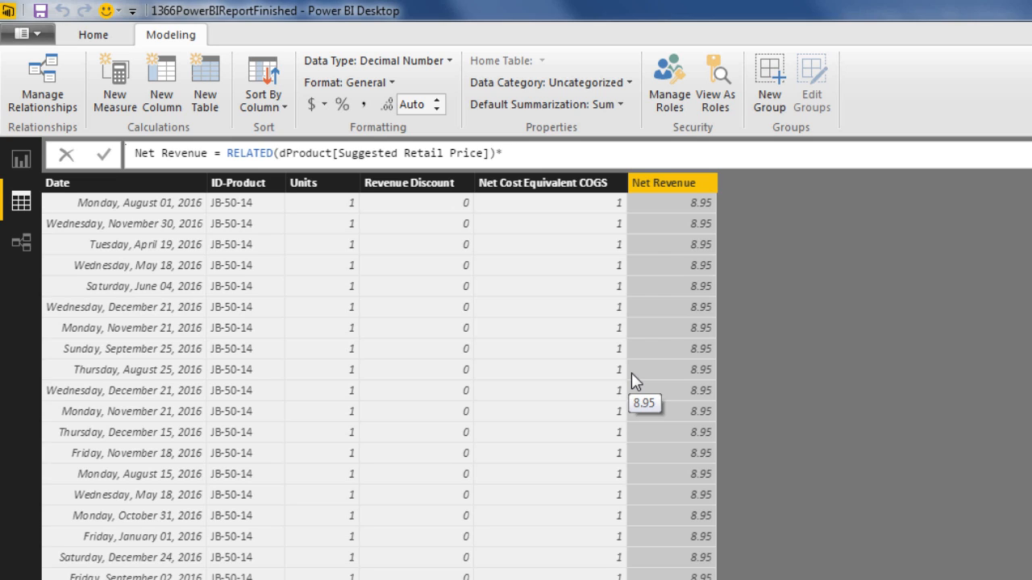
type("fs")
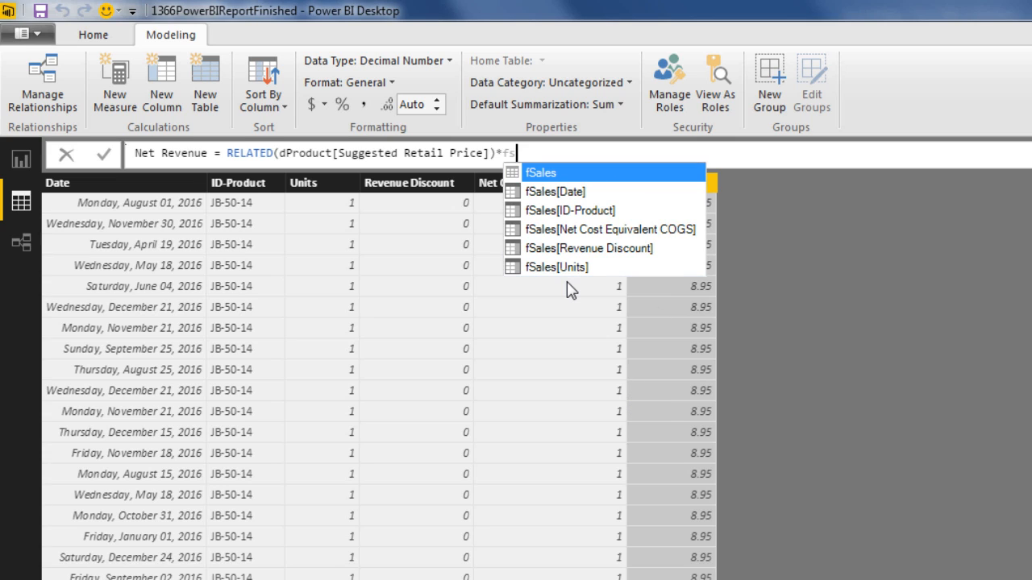
key("Down")
key("Down")
key("Down")
key("Down")
key("Down")
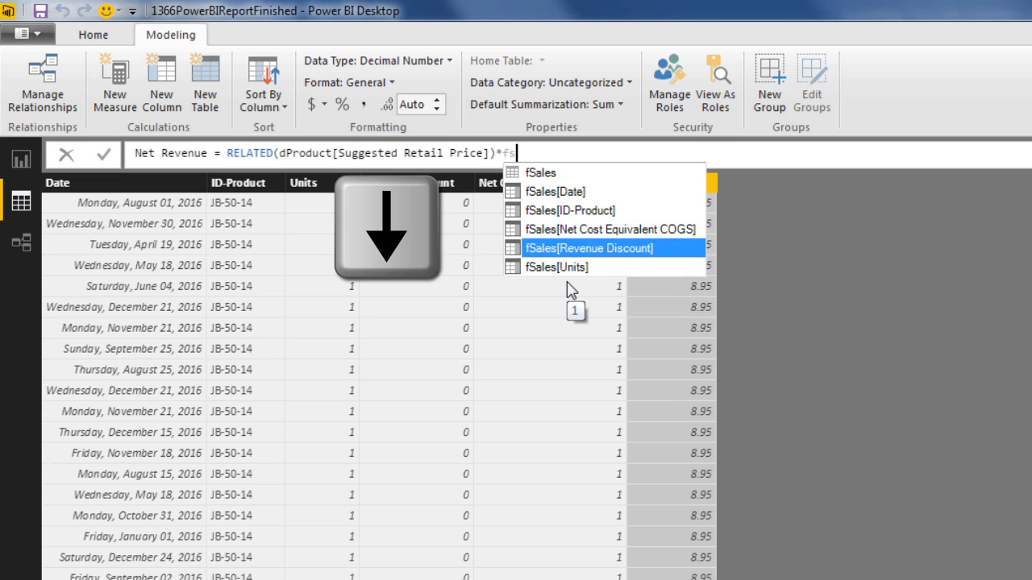
key("Tab")
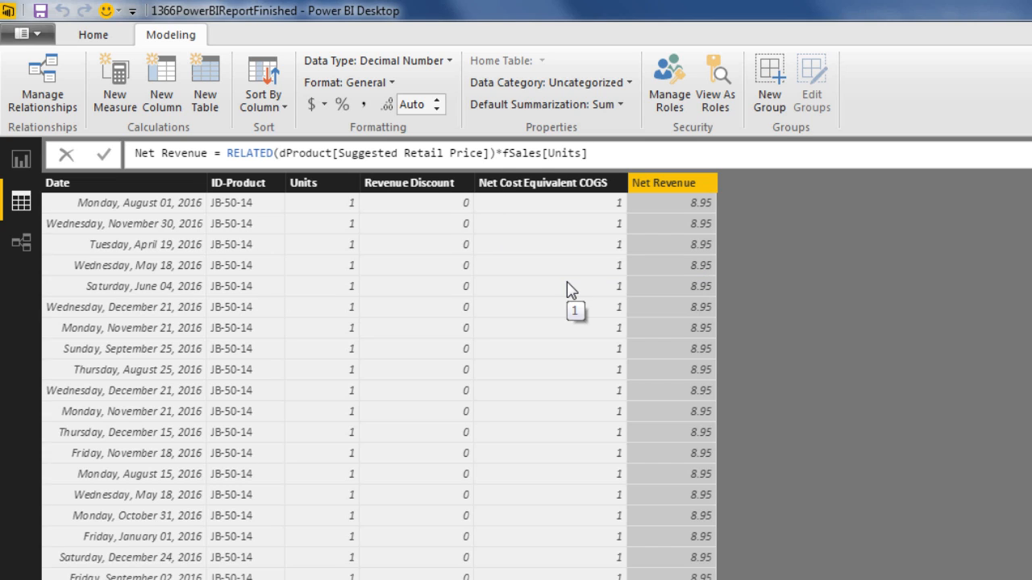
- Append *(1-fSales[Revenue Discount]) to the Net Revenue formula and commit it
type("*(1-fs")
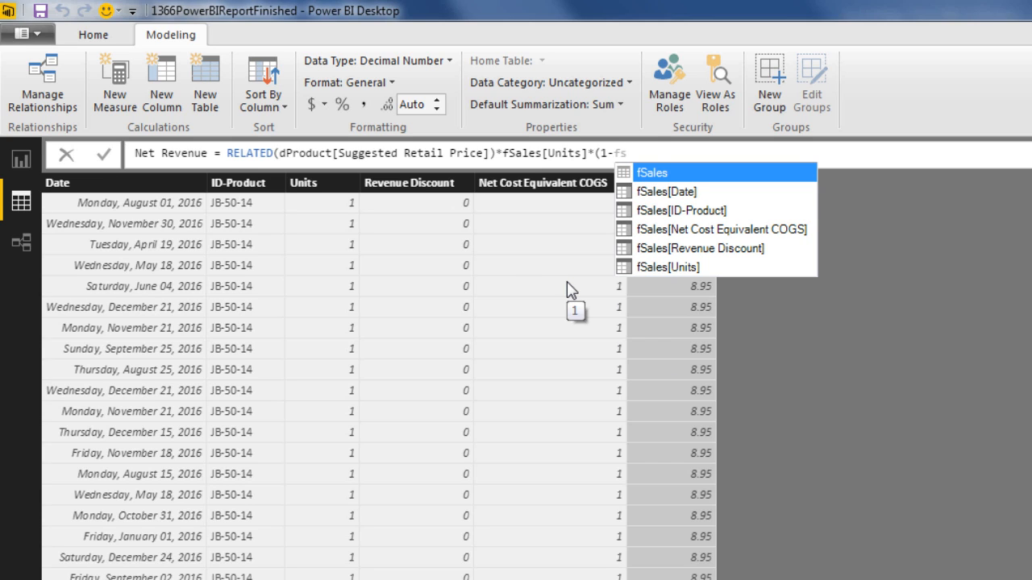
key("Down")
key("Down")
key("Down")
key("Down")
key("Tab")
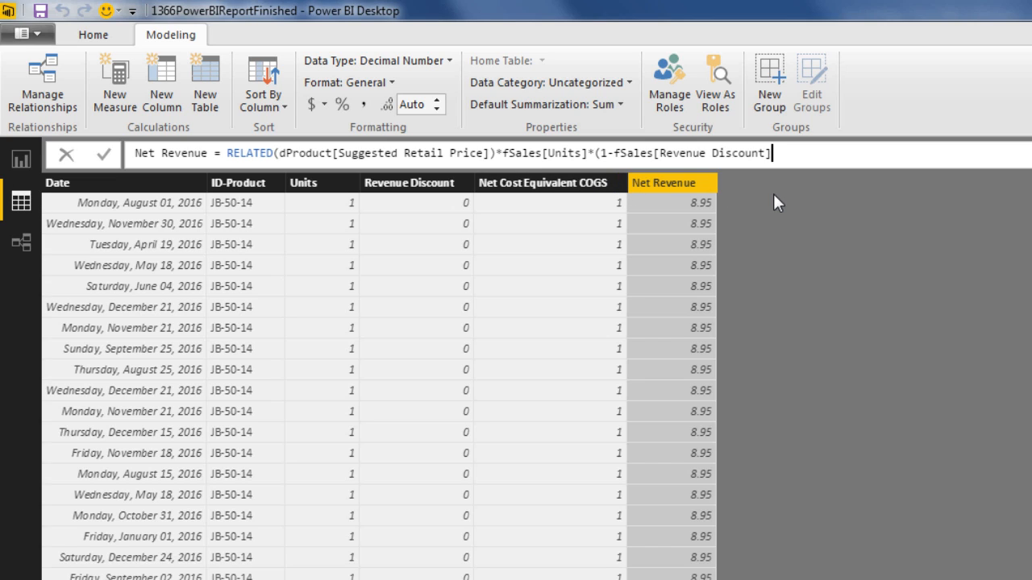
type(")")
key("Return")
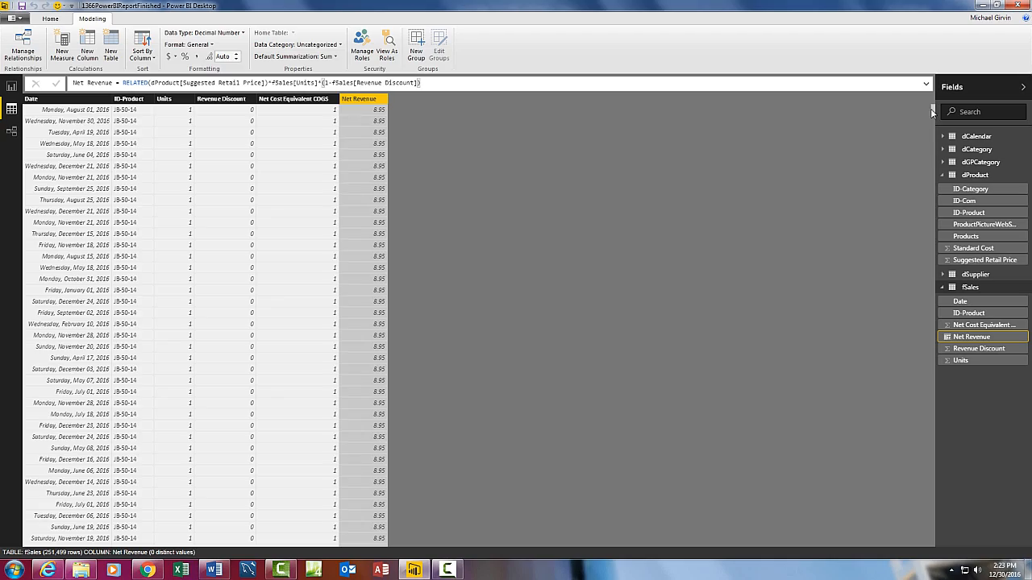
- Wrap the Net Revenue column formula in ROUND with 2 as the number of digits and commit it
left_click_drag(933, 108, 935, 276)
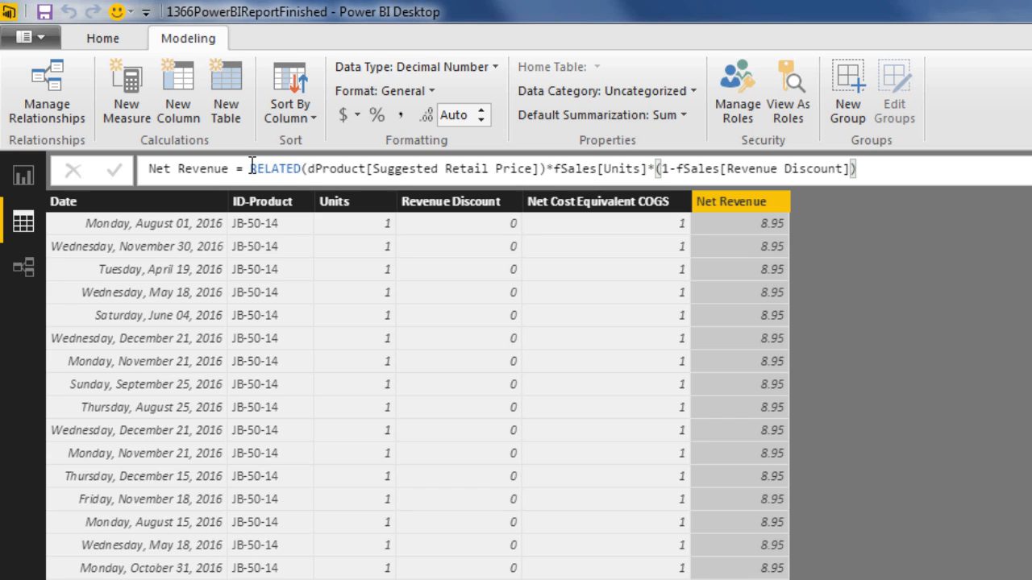
left_click(251, 167)
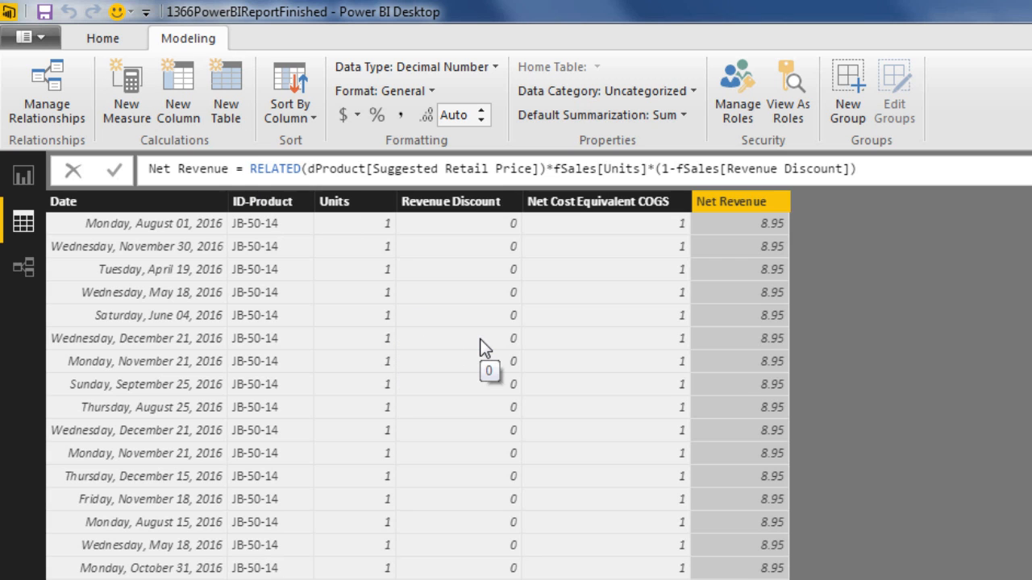
type("round")
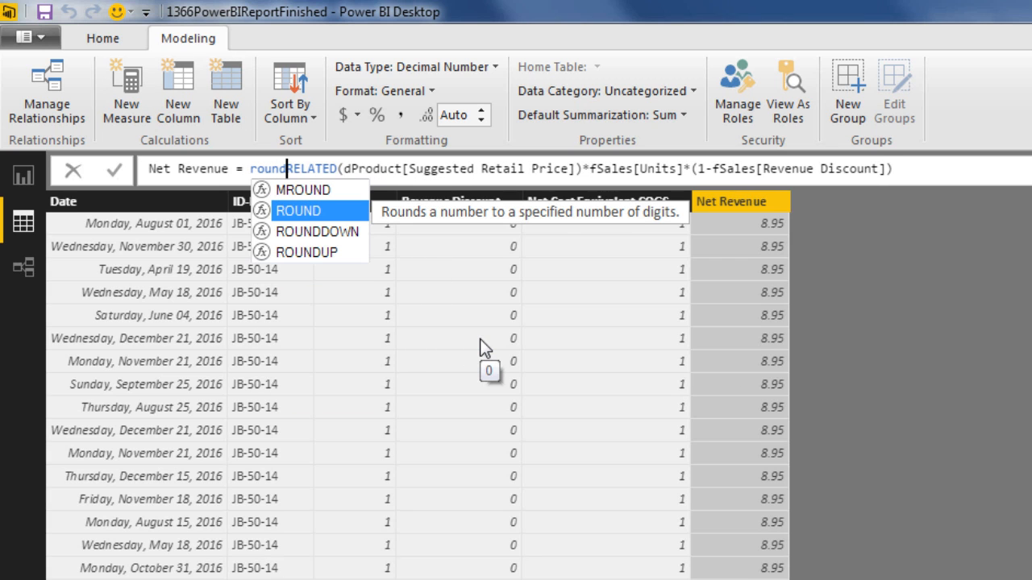
double_click(320, 207)
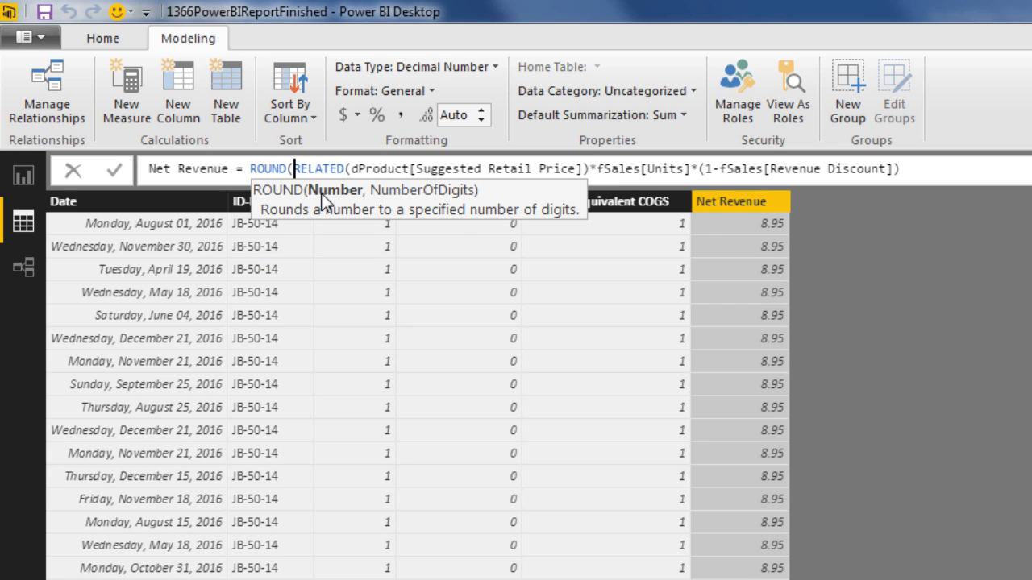
left_click(947, 174)
type(",")
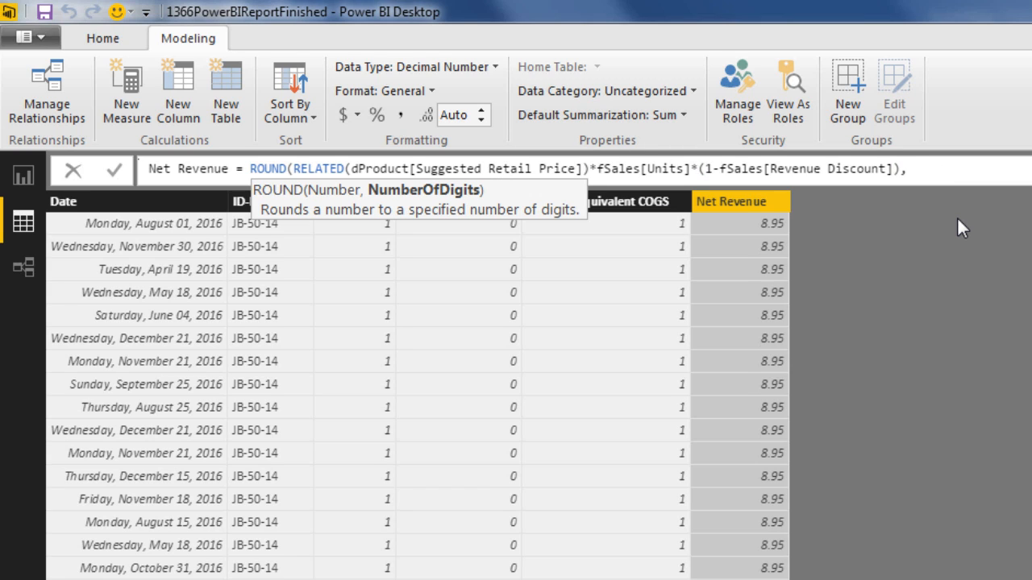
type("2)")
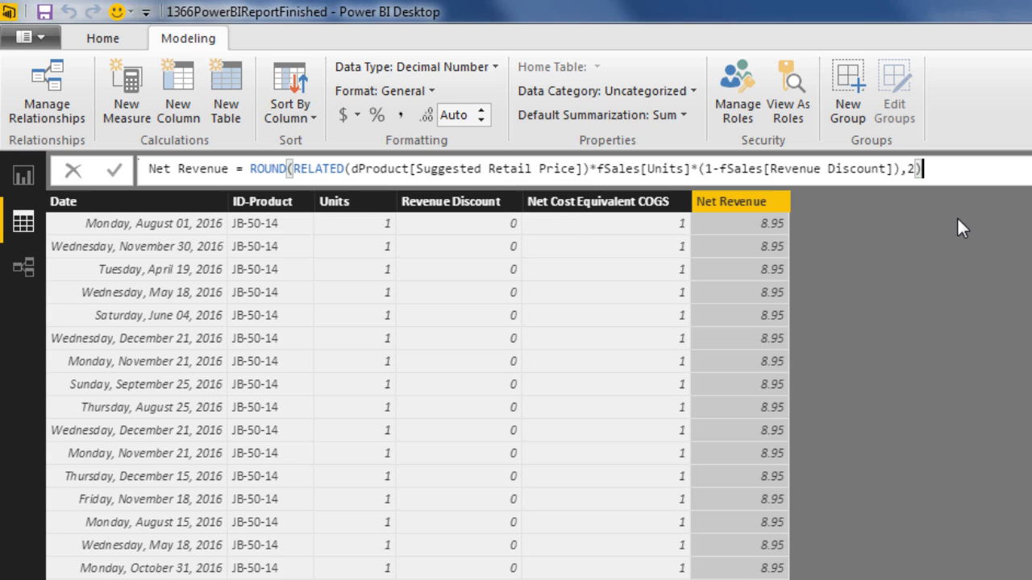
key("Return")
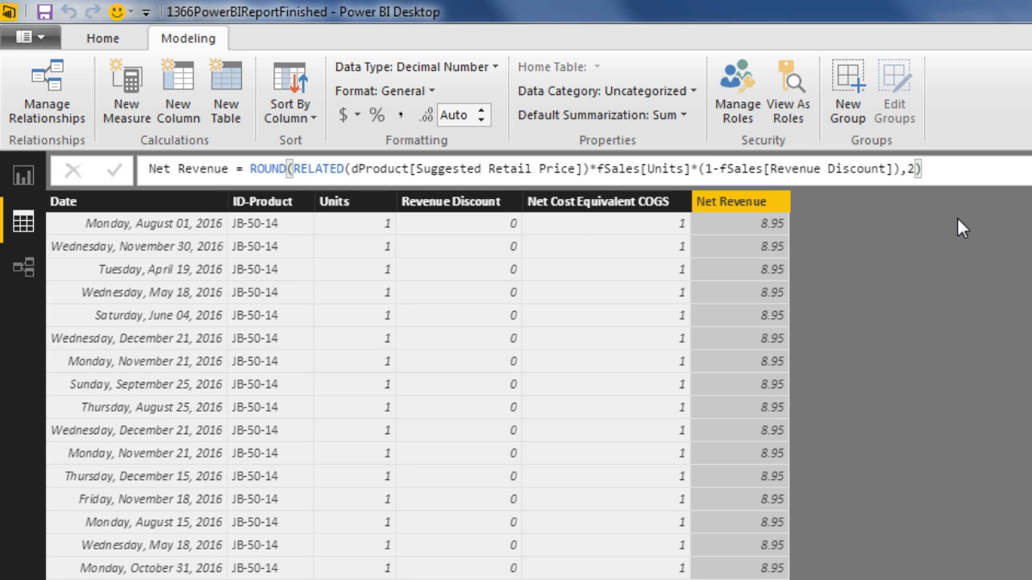
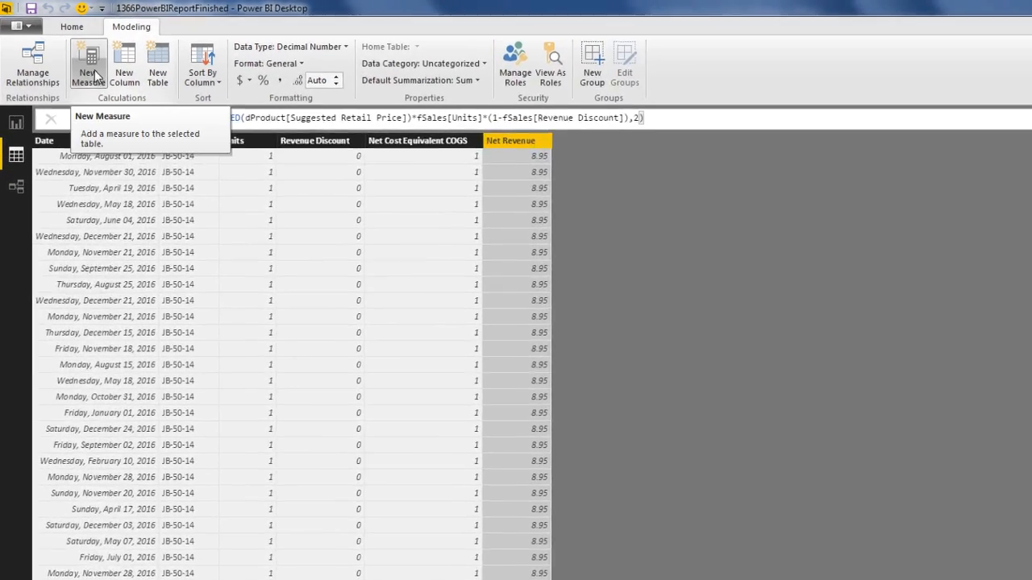
- Create a measure in fSales defined as Total Revenue = SUM(fSales[Net Revenue])
left_click(93, 69)
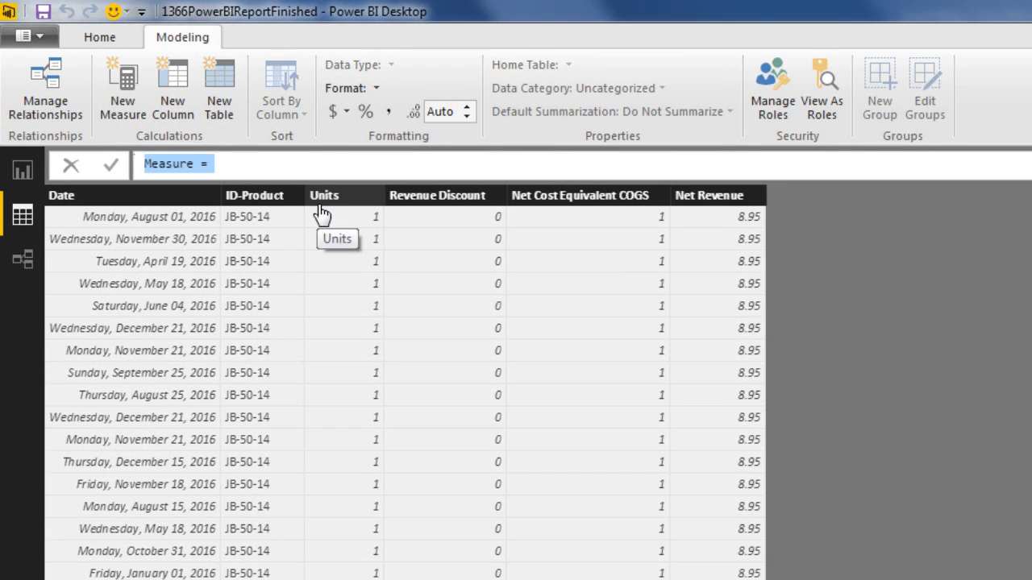
type("Total Revenue")
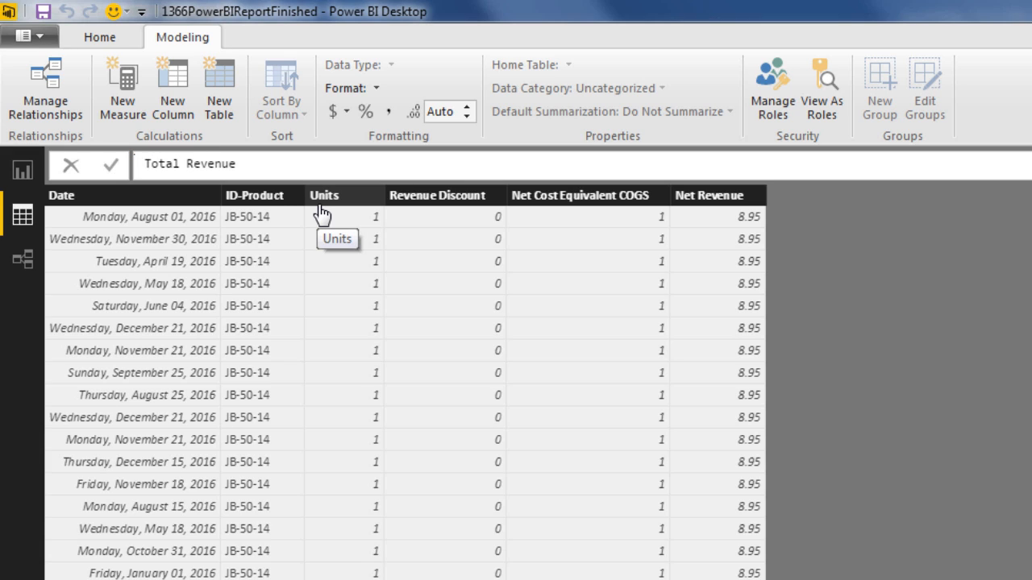
type(" = SUM(")
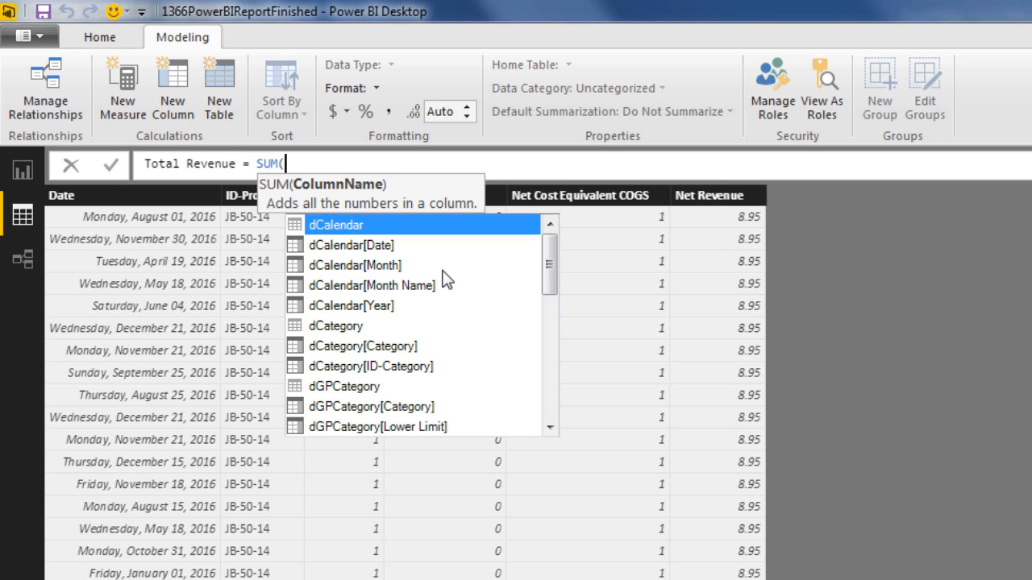
type("fs")
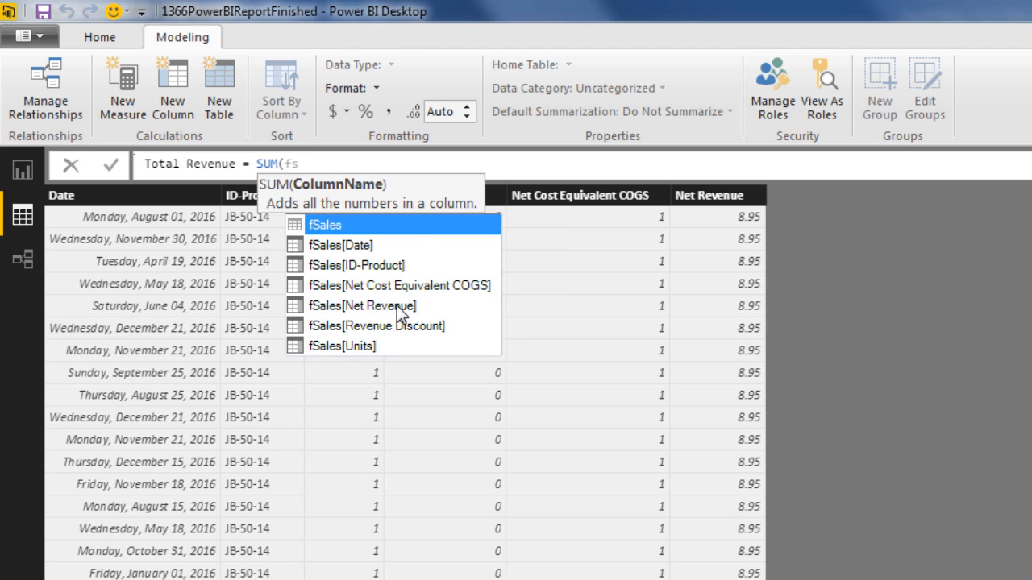
key("Down")
key("Down")
key("Down")
key("Down")
key("Down")
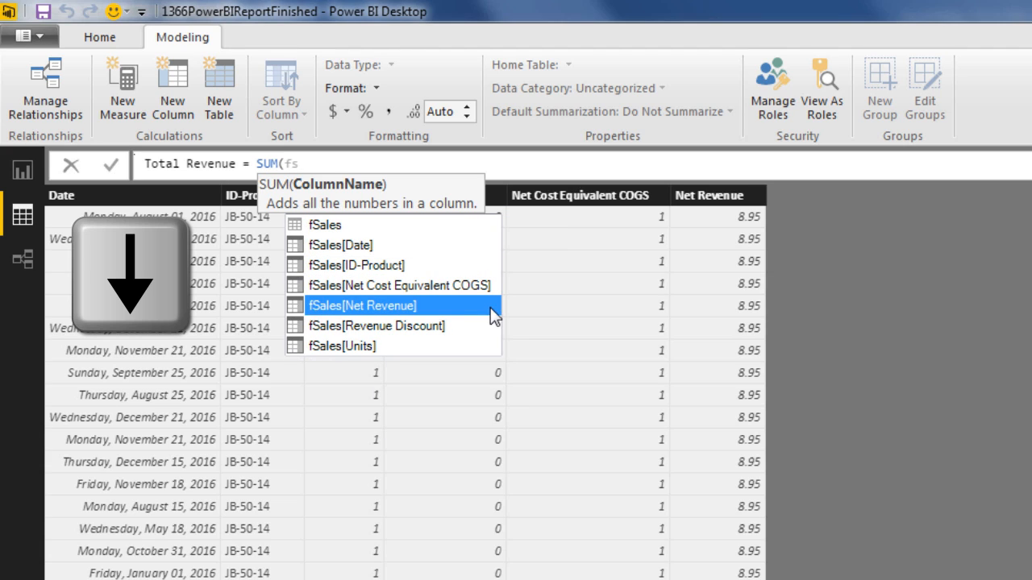
key("Tab")
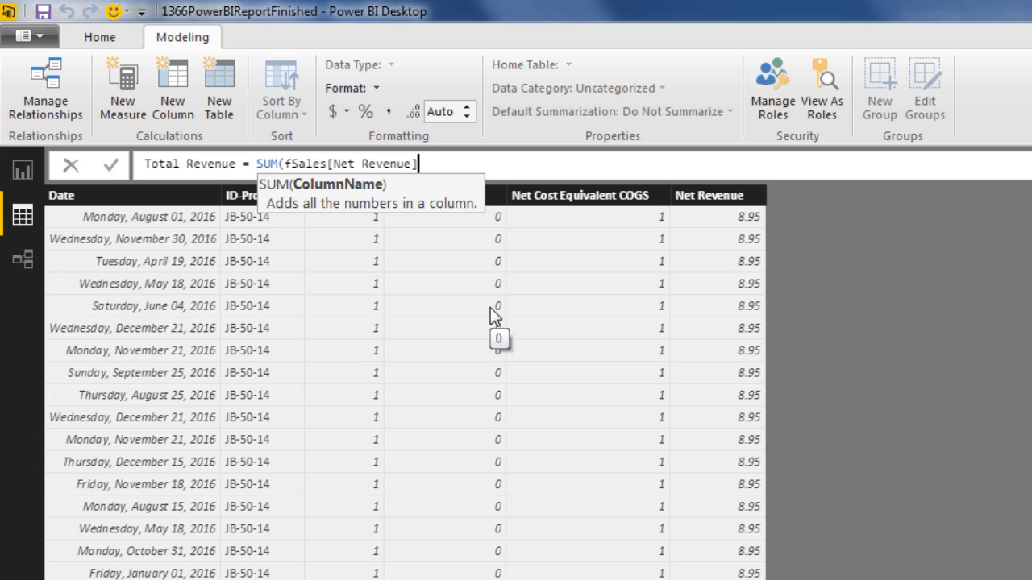
type(")")
key("Return")
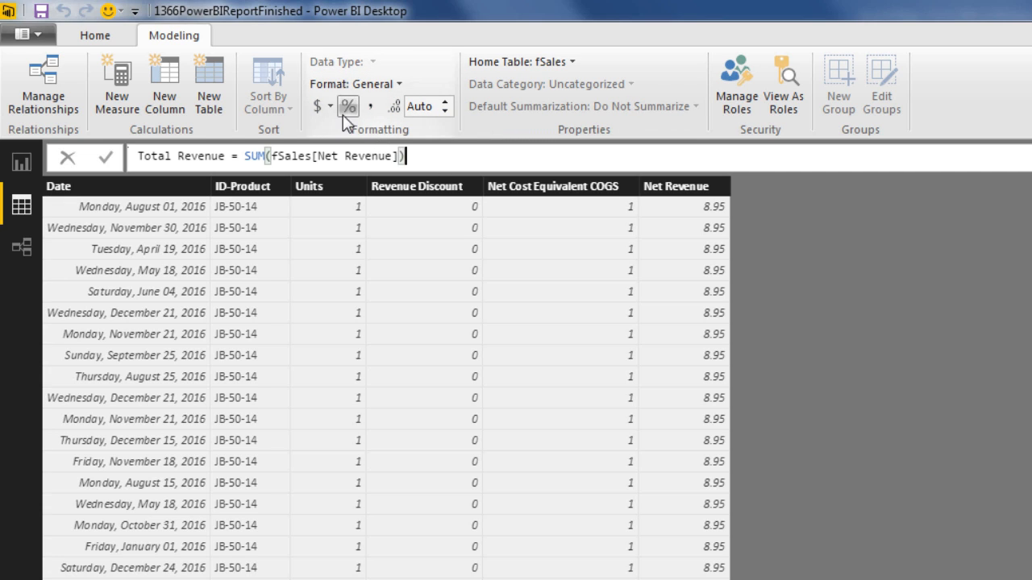
- Format the Total Revenue measure as $ English (United States) currency with 0 decimal places
left_click(331, 107)
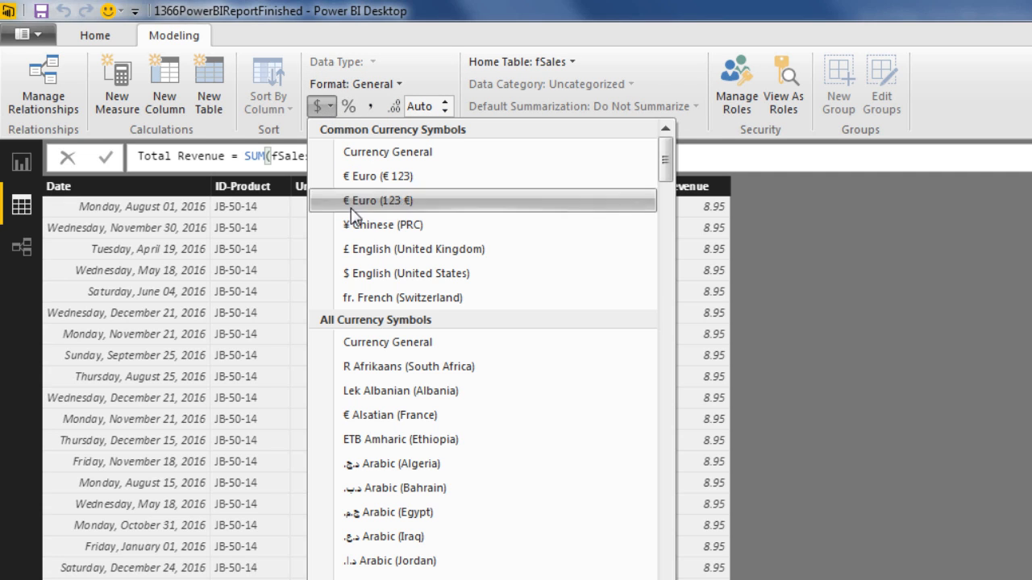
left_click(379, 275)
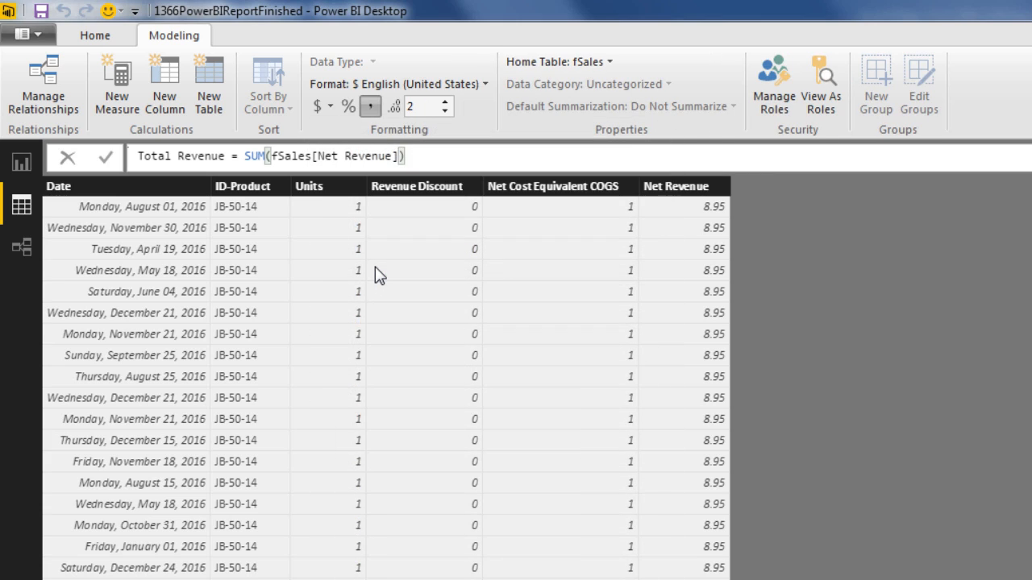
left_click(445, 113)
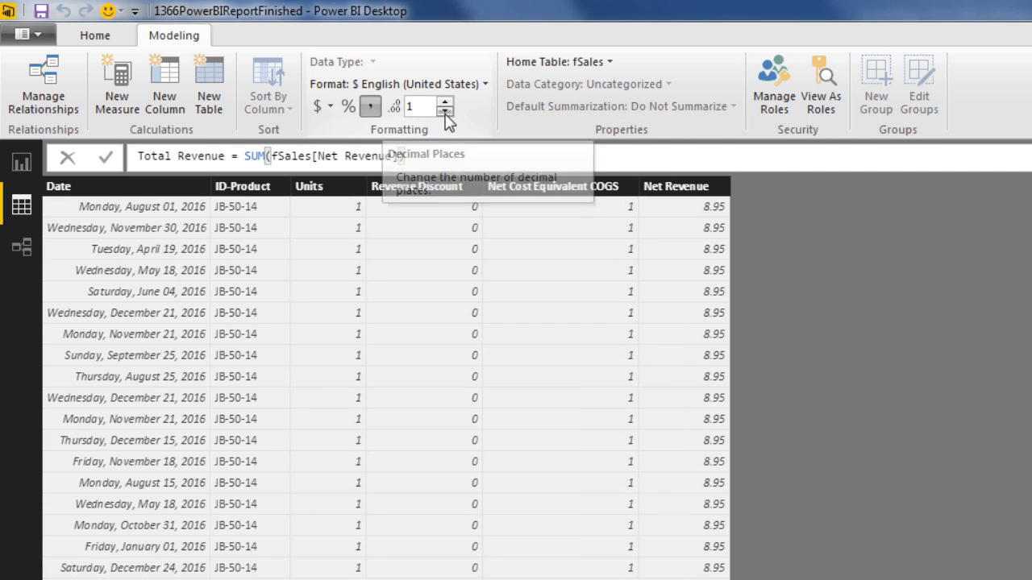
left_click(445, 112)
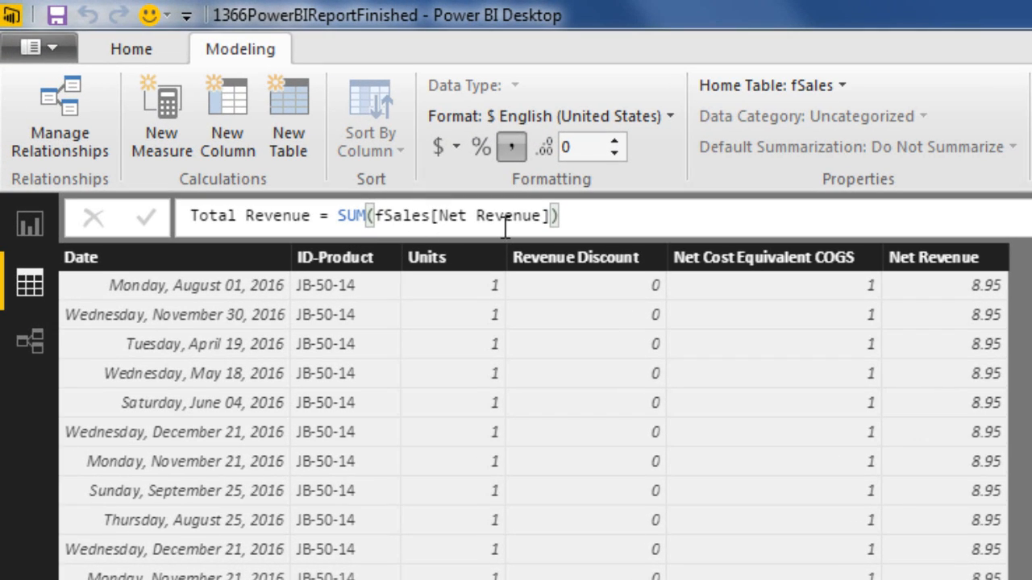
- Start a new measure named Total Revenue SUMX with SUMX over fSales and an opening ROUND function as its expression
left_click(176, 115)
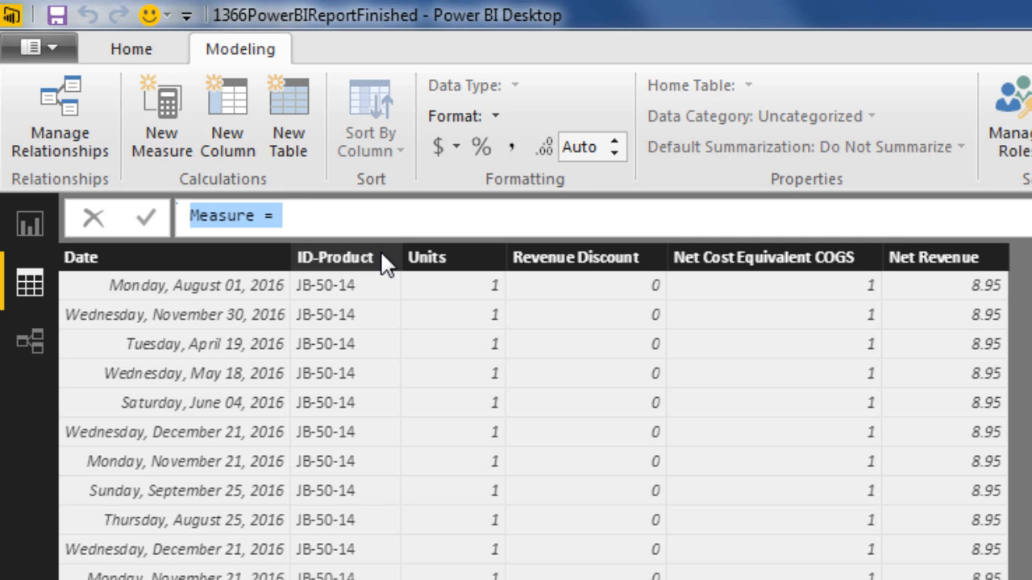
type("Total Revenue ")
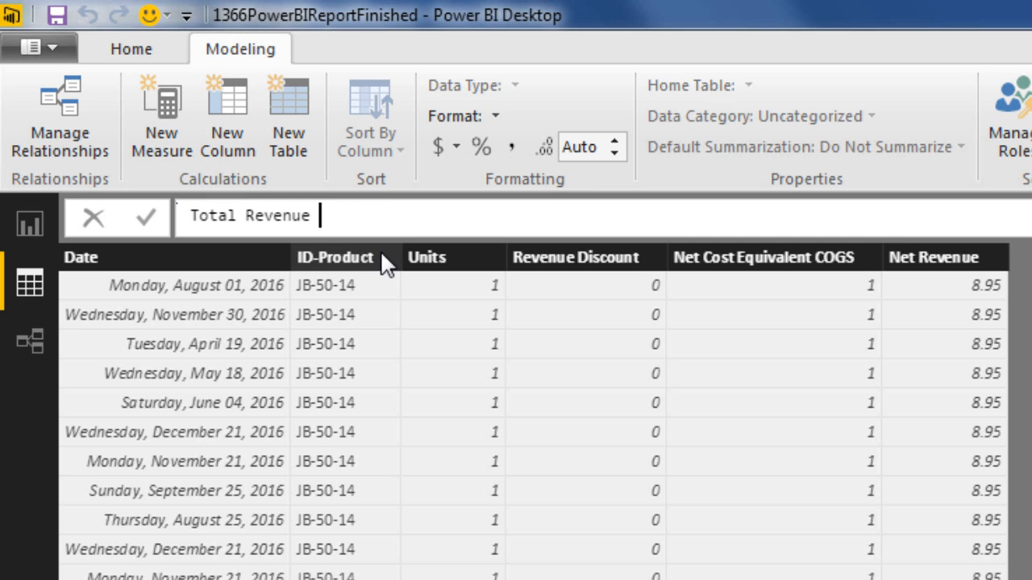
type("SUMX")
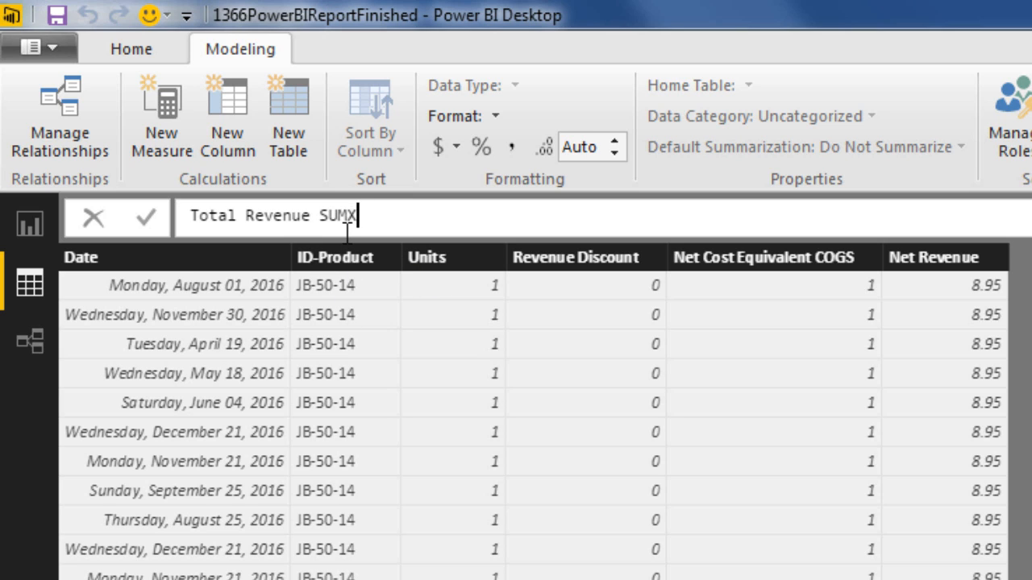
type("= sumx")
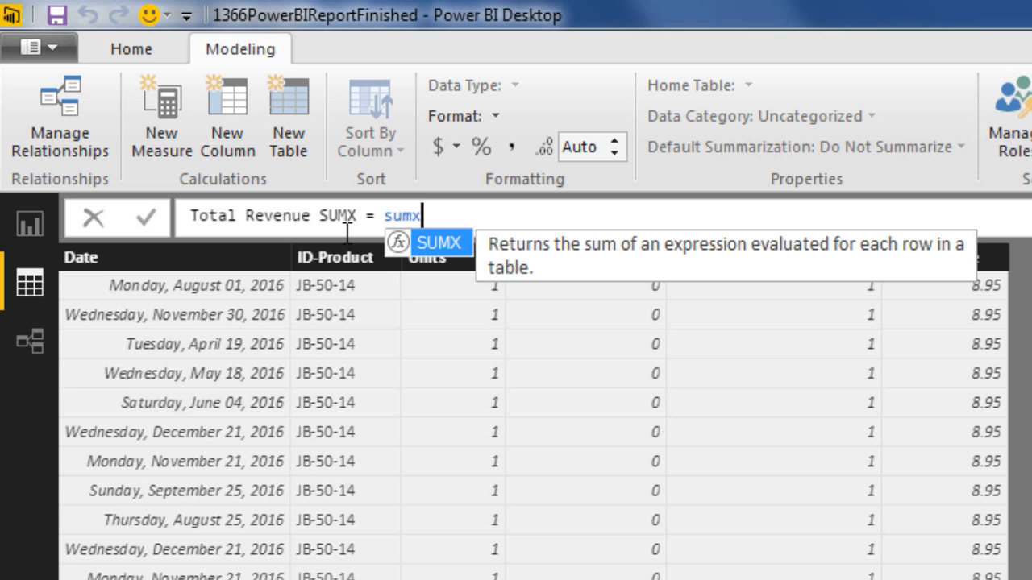
key("Tab")
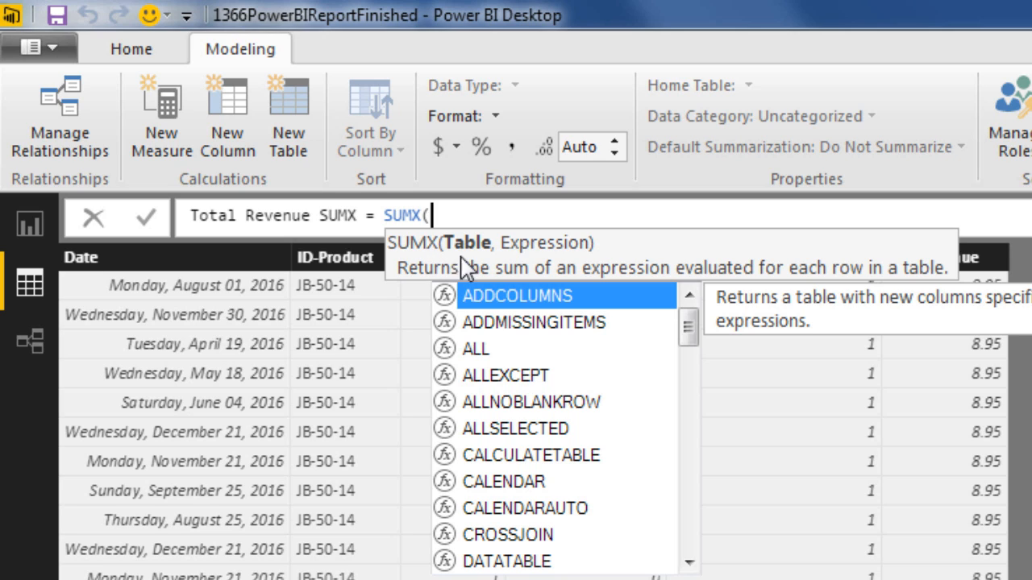
type("fs")
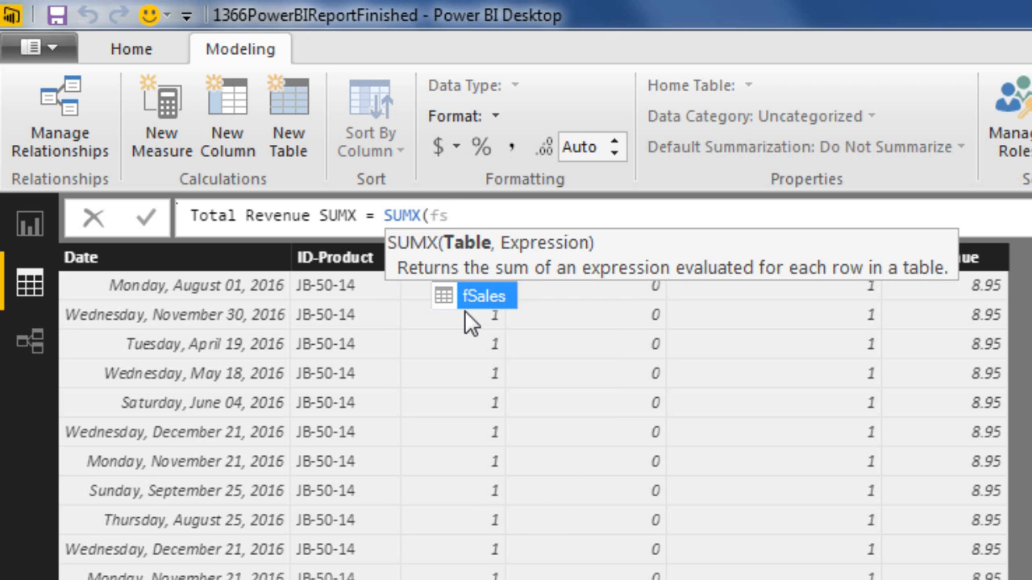
key("Tab")
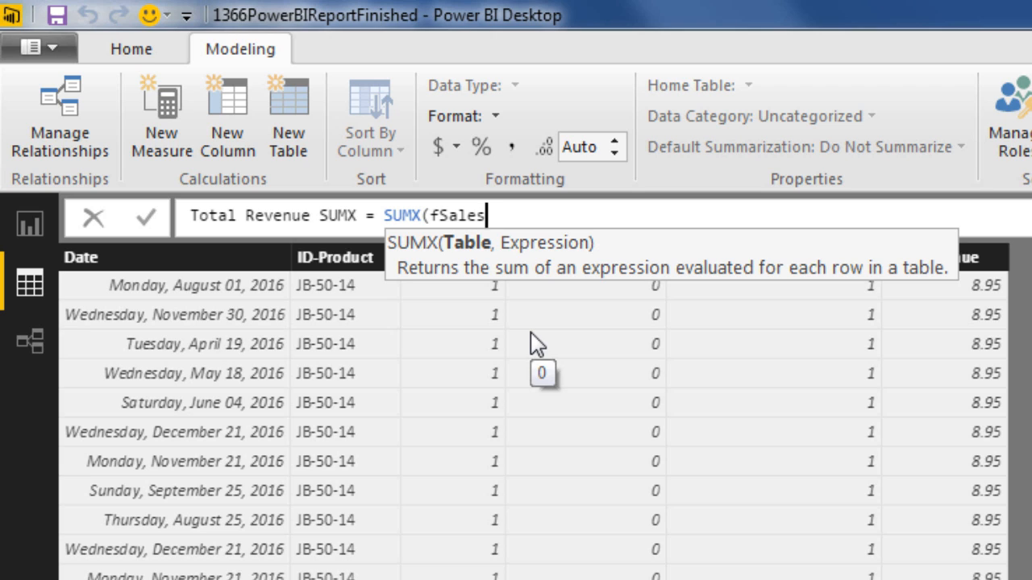
type(",")
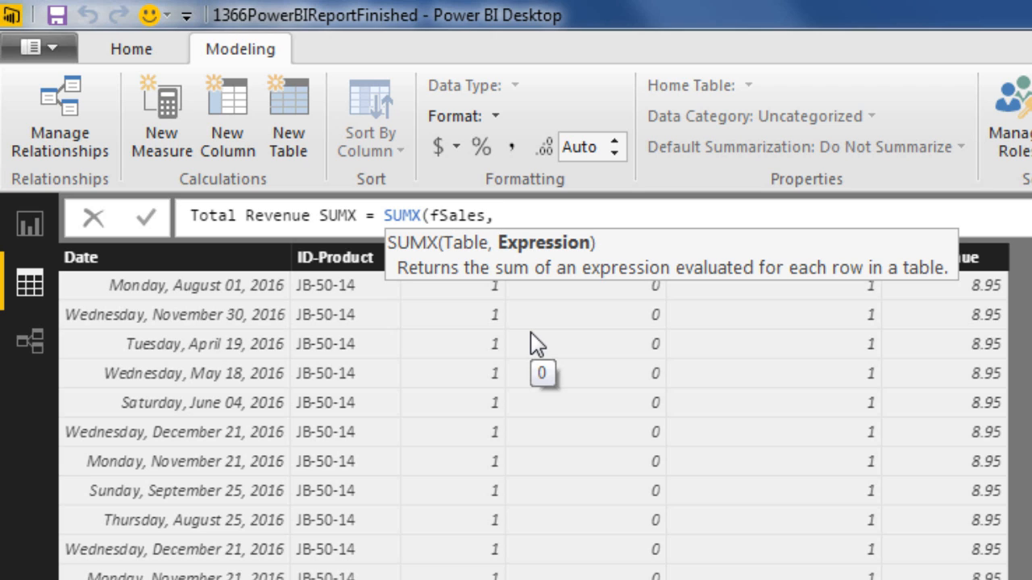
type("round")
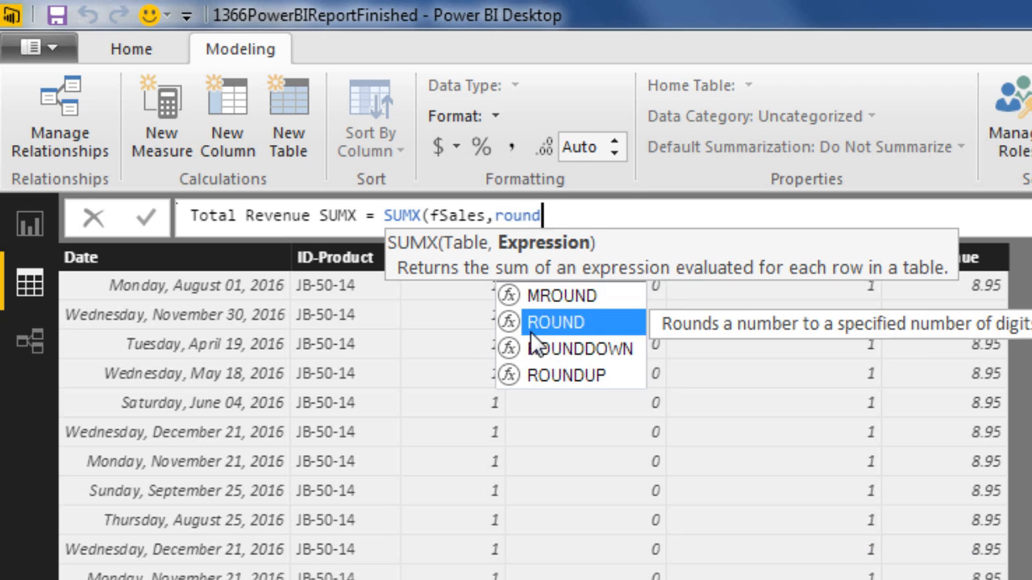
key("Tab")
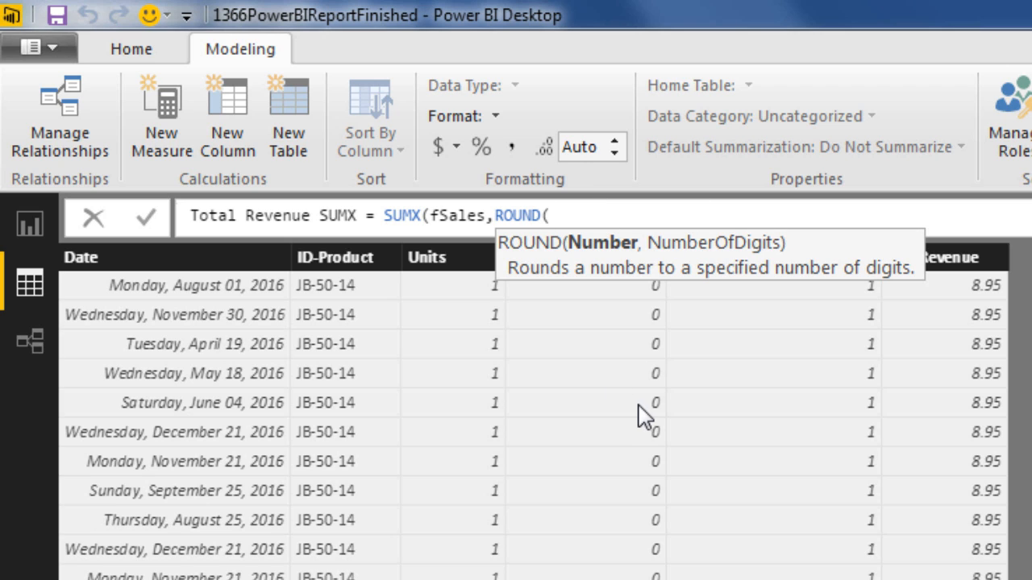
- Enter RELATED(dProduct[Suggested Retail Price]) as the start of the ROUND number argument in the Total Revenue SUMX measure
type("re")
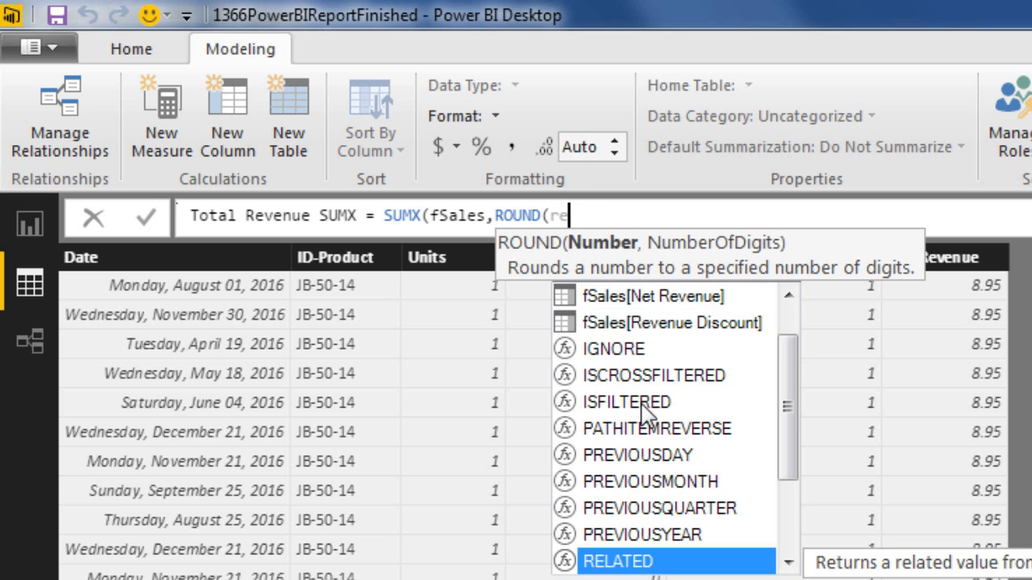
type("l")
key("Tab")
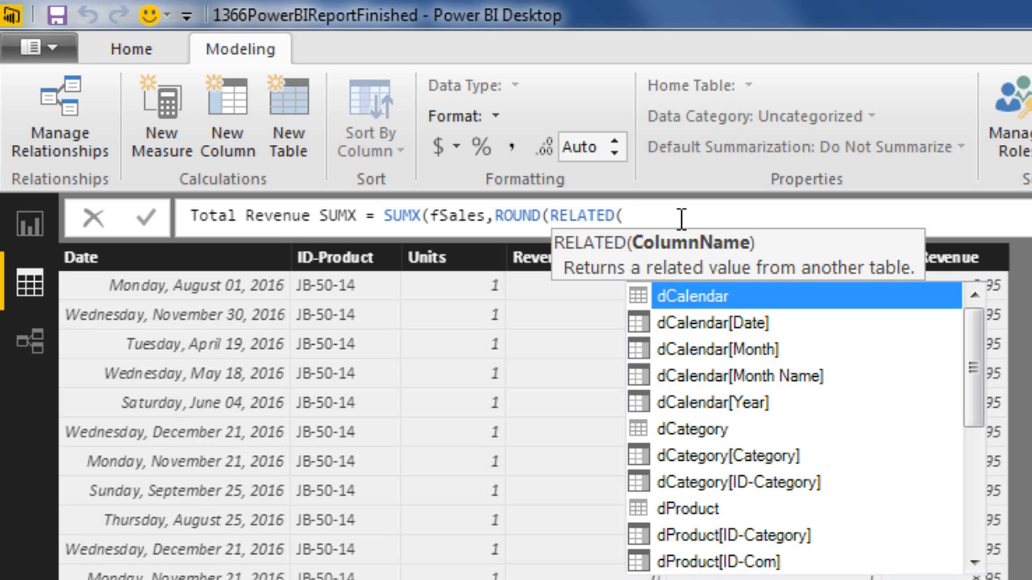
type("dp")
key("Down")
key("Down")
key("Down")
key("Down")
key("Down")
key("Down")
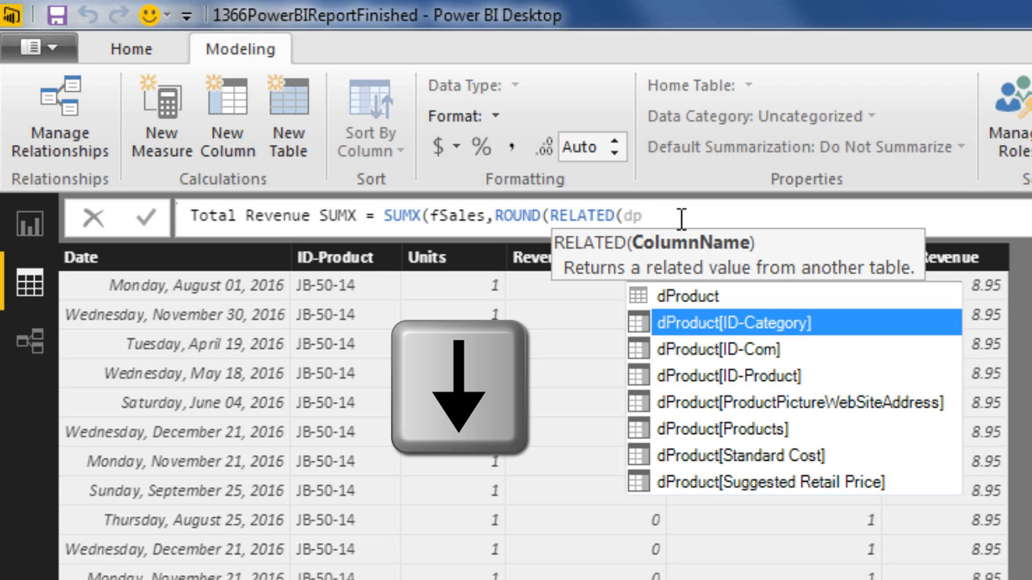
key("Down")
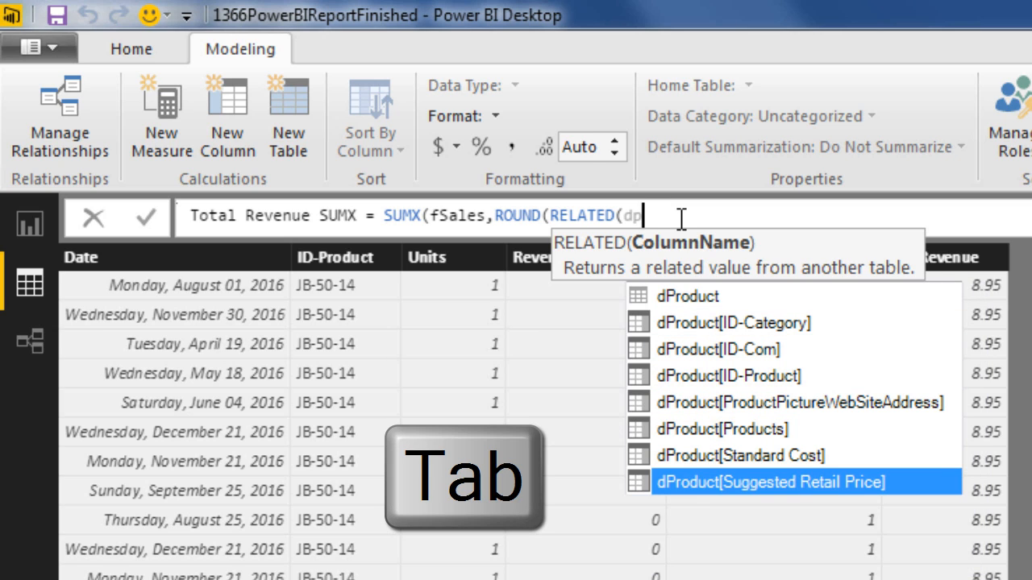
key("Tab")
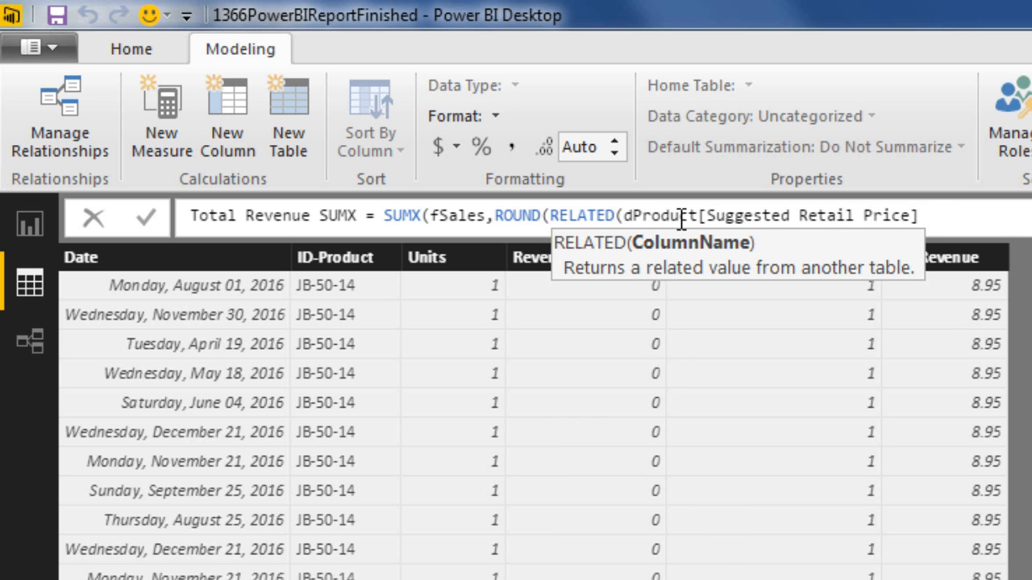
type(")")
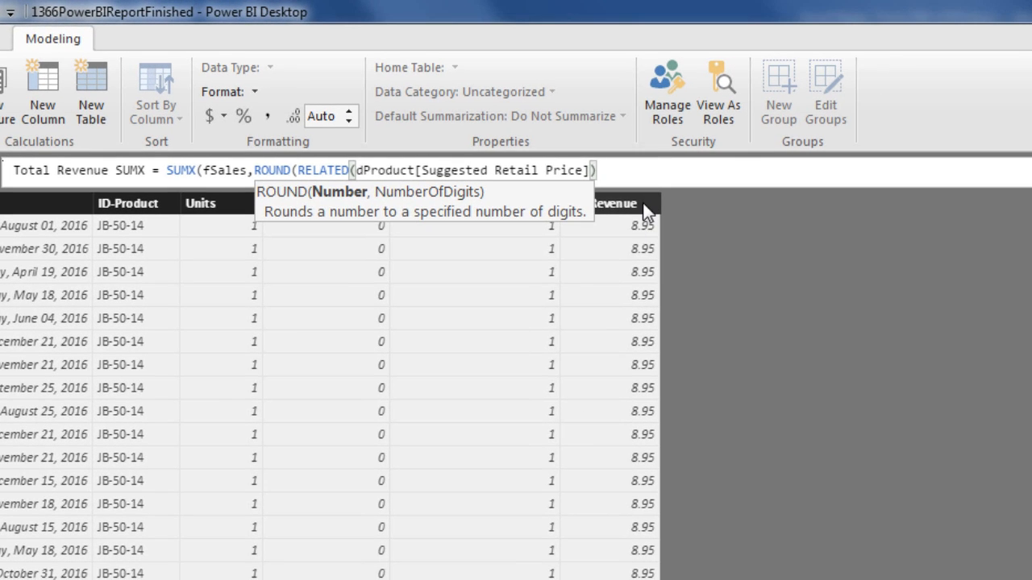
- Multiply the related retail price by fSales[Units] in the Total Revenue SUMX formula
type("*fs")
key("Down")
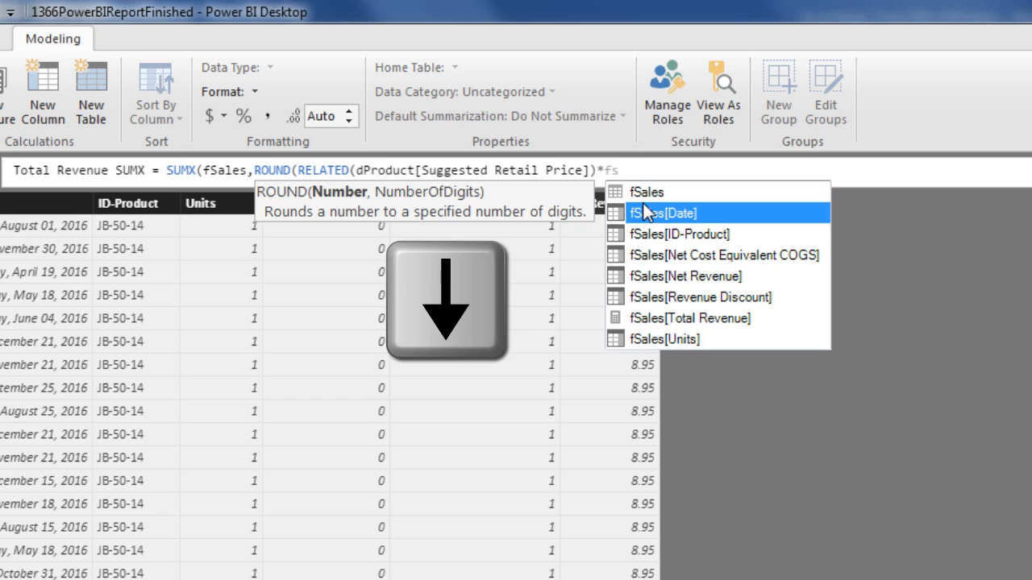
key("Down")
key("Down")
key("Down")
key("Down")
key("Down")
key("Down")
key("Tab")
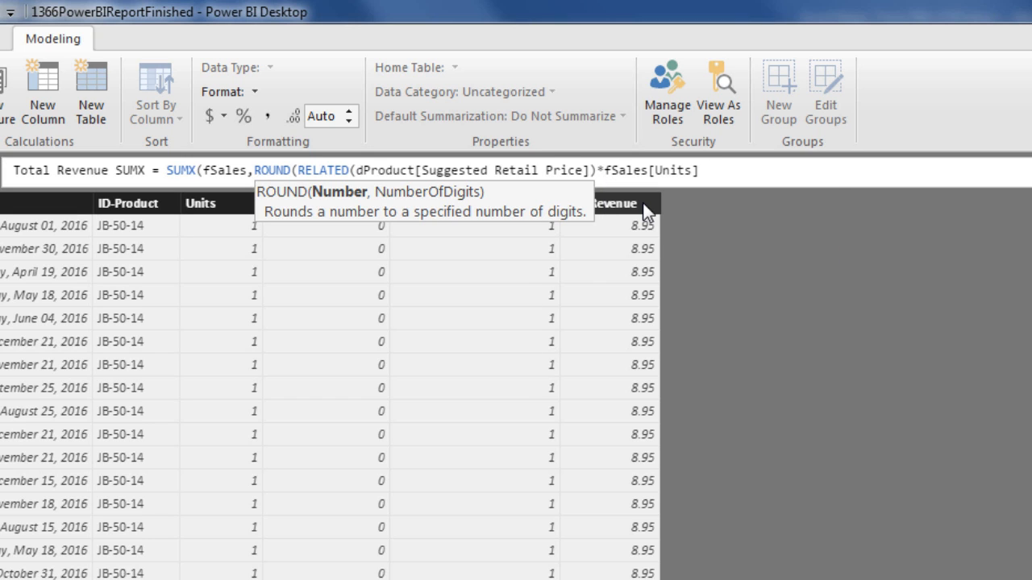
- Extend the product in the Total Revenue SUMX formula with the discount factor (1-fSales[Revenue Discount])
type("*(1-fs")
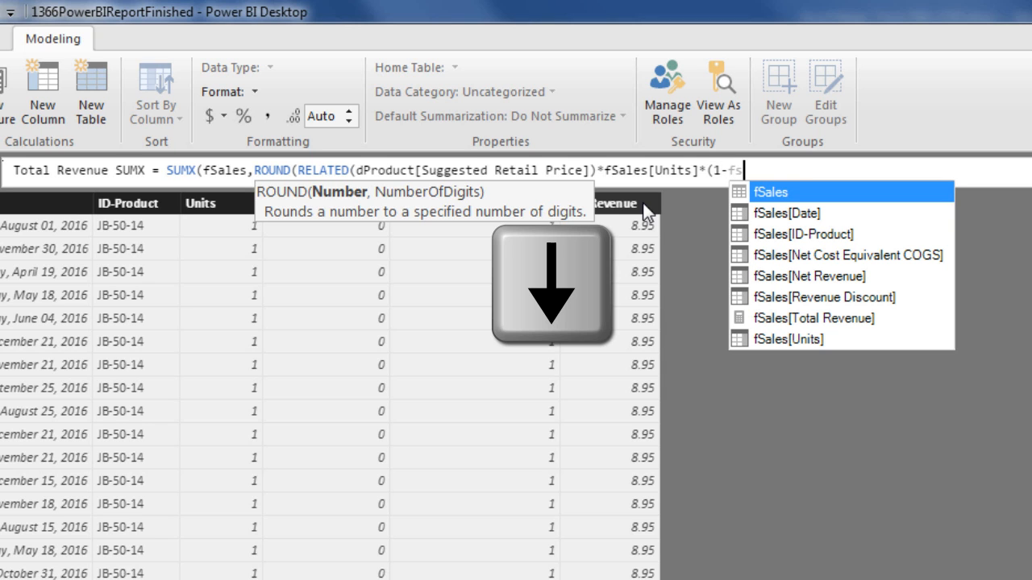
key("Down")
key("Down")
key("Down")
key("Down")
key("Down")
key("Tab")
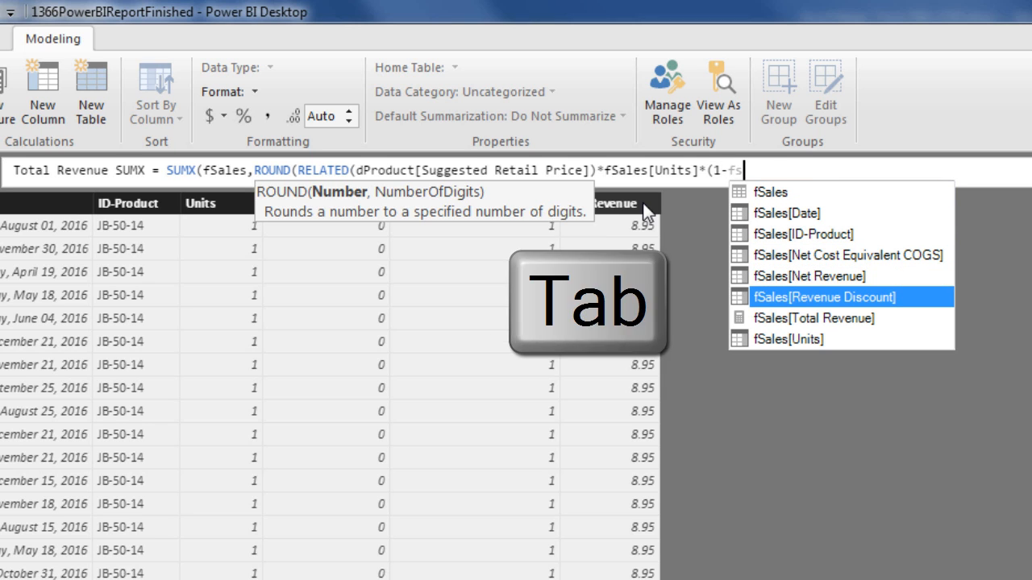
type(")")
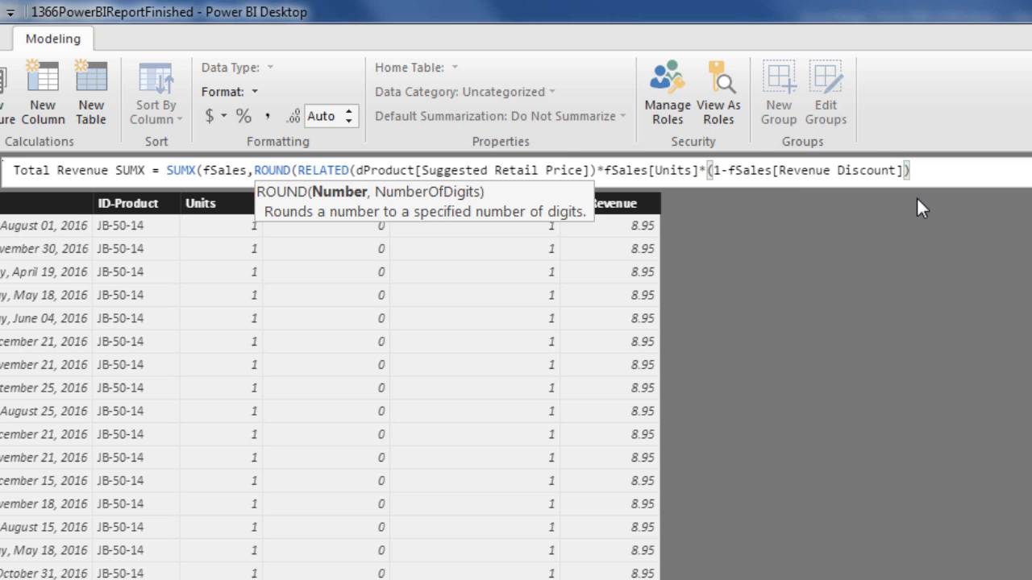
- Complete the Total Revenue SUMX formula by rounding to 2 digits and closing both the ROUND and SUMX functions
type(",2")
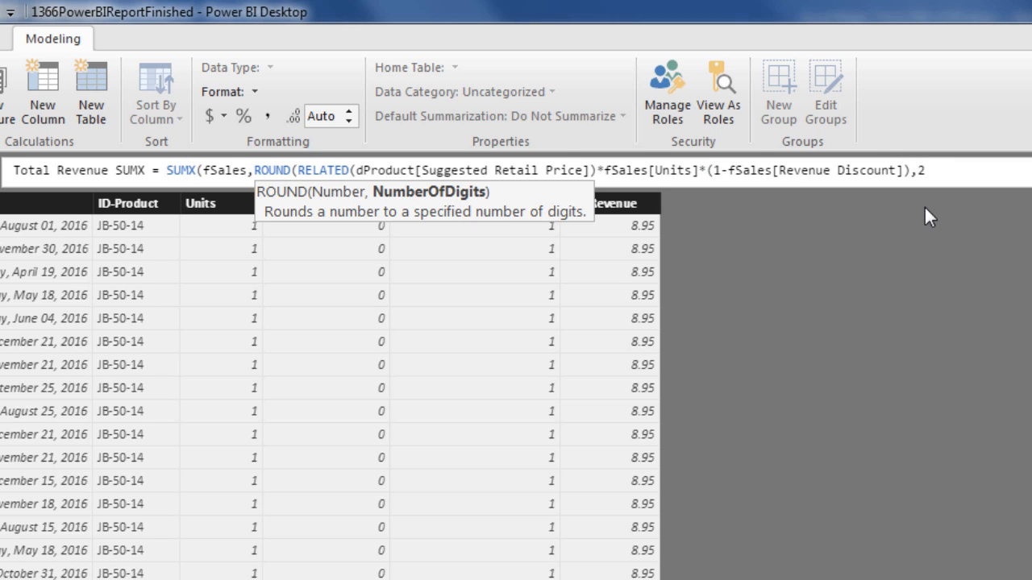
type(")")
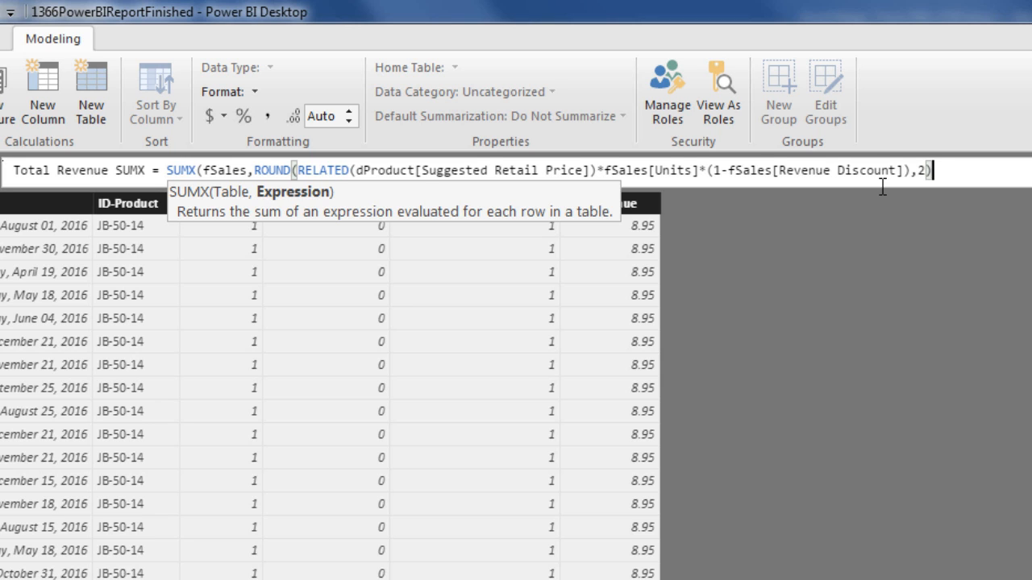
left_click_drag(254, 171, 953, 164)
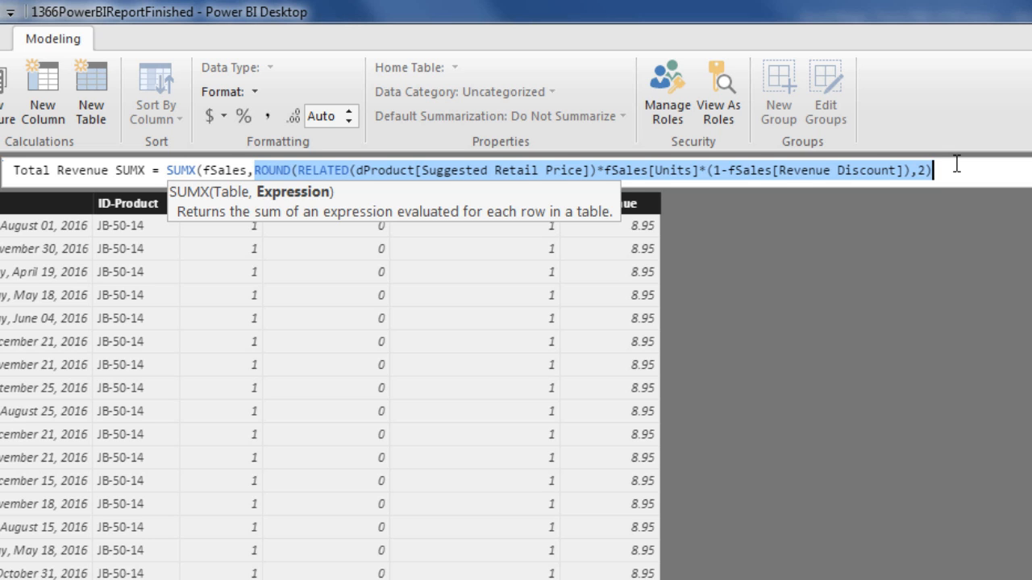
left_click(958, 175)
type(")")
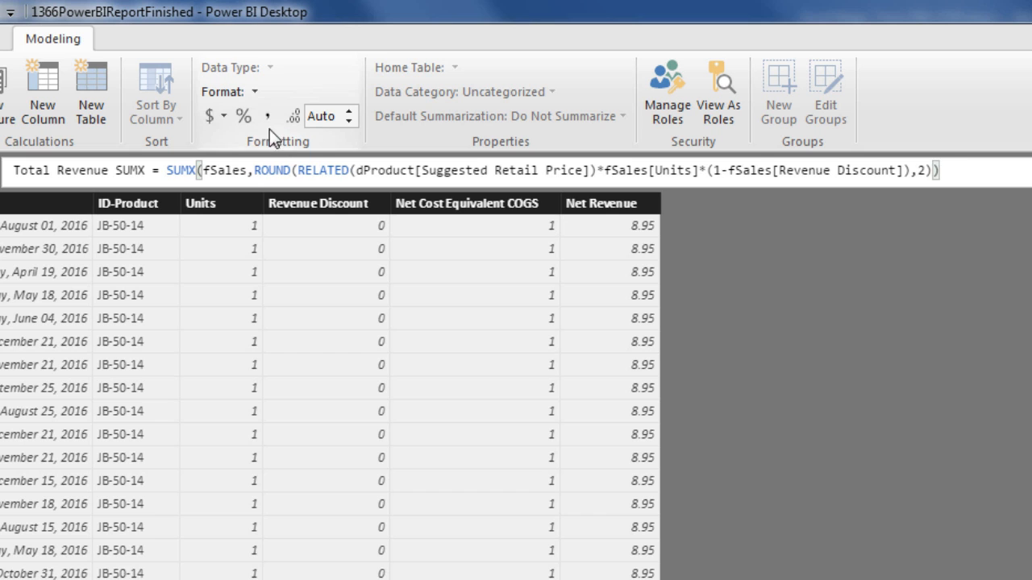
- Format the Total Revenue SUMX measure as $ English (United States) currency with 0 decimal places
left_click(224, 116)
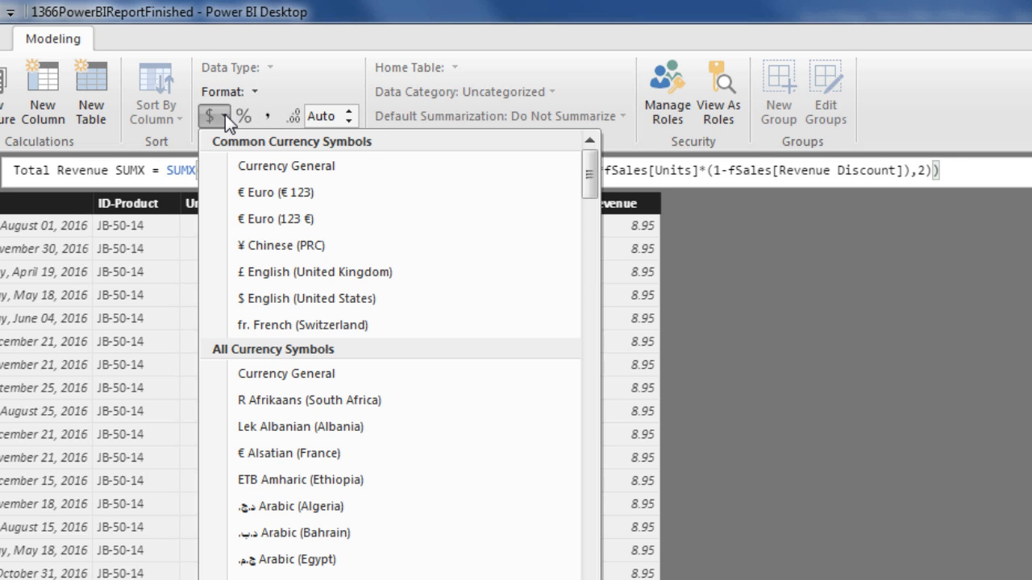
left_click(302, 298)
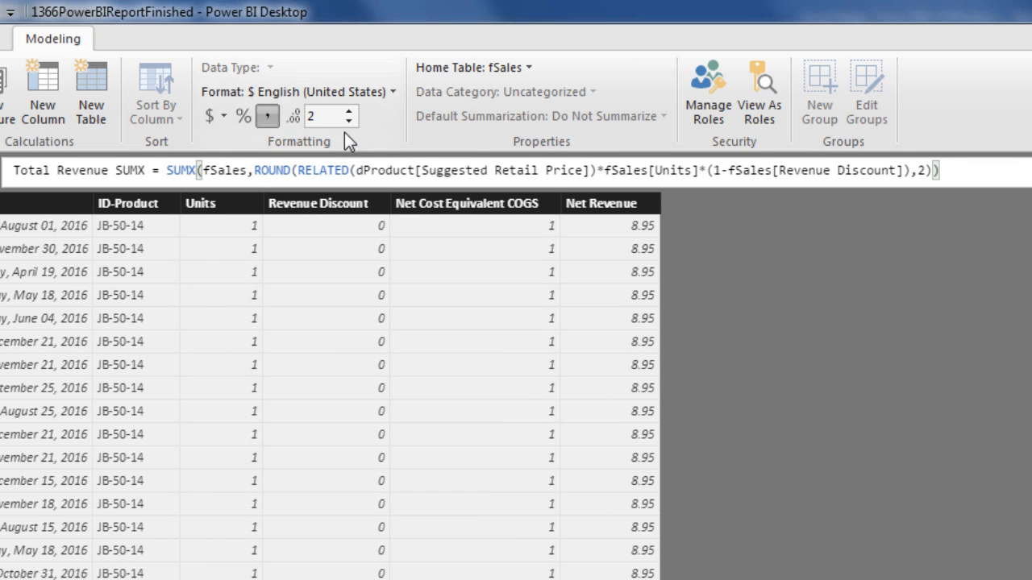
left_click(349, 122)
left_click(348, 122)
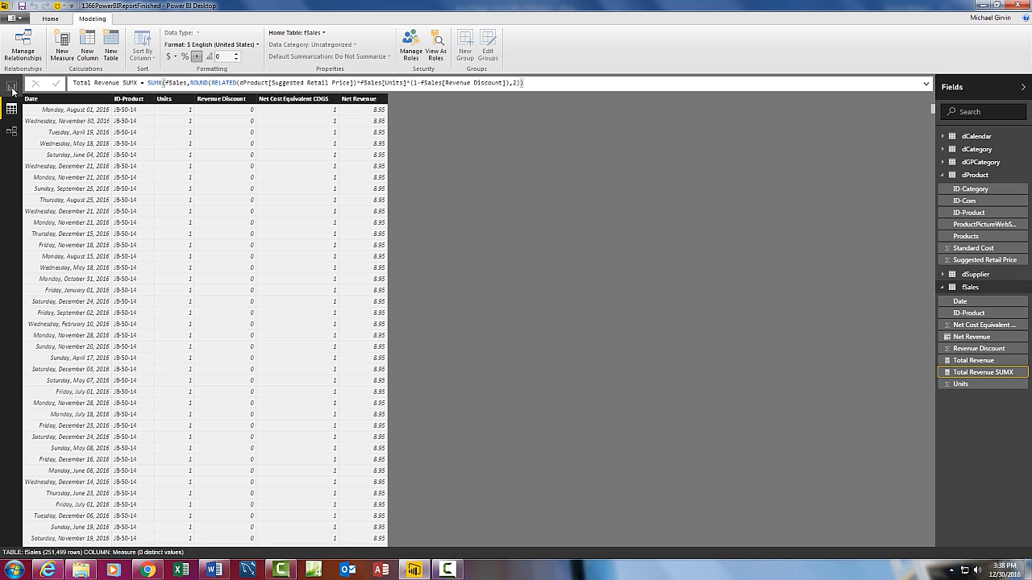
- Add two card visuals to the report page, one for Total Revenue and one for Total Revenue SUMX
left_click(11, 87)
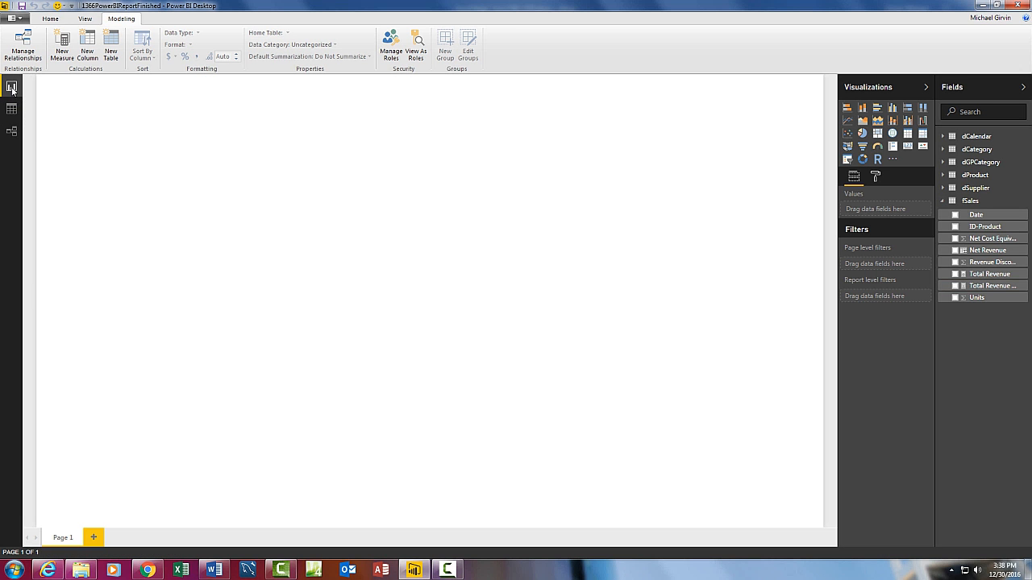
left_click_drag(988, 274, 269, 216)
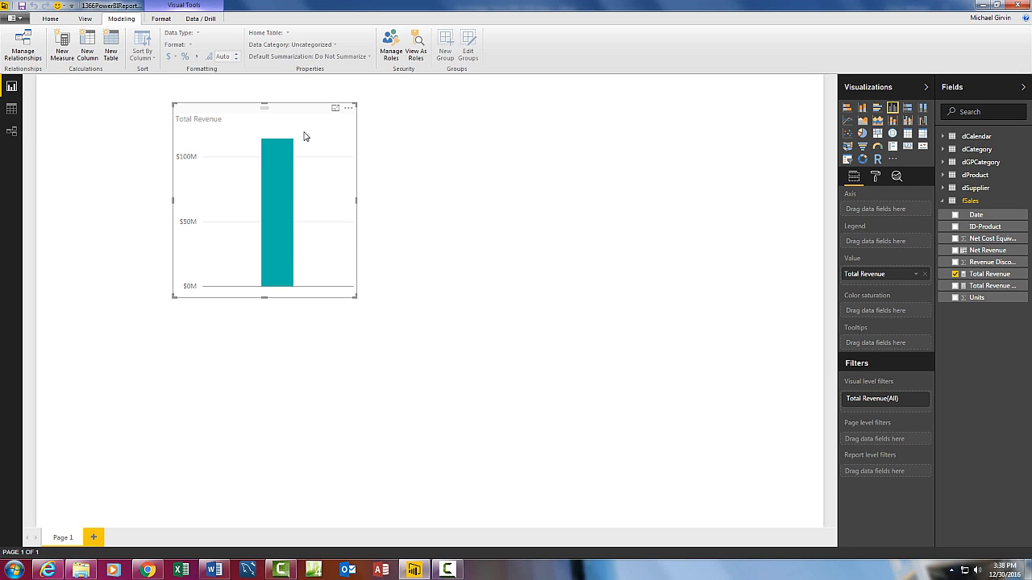
left_click(908, 148)
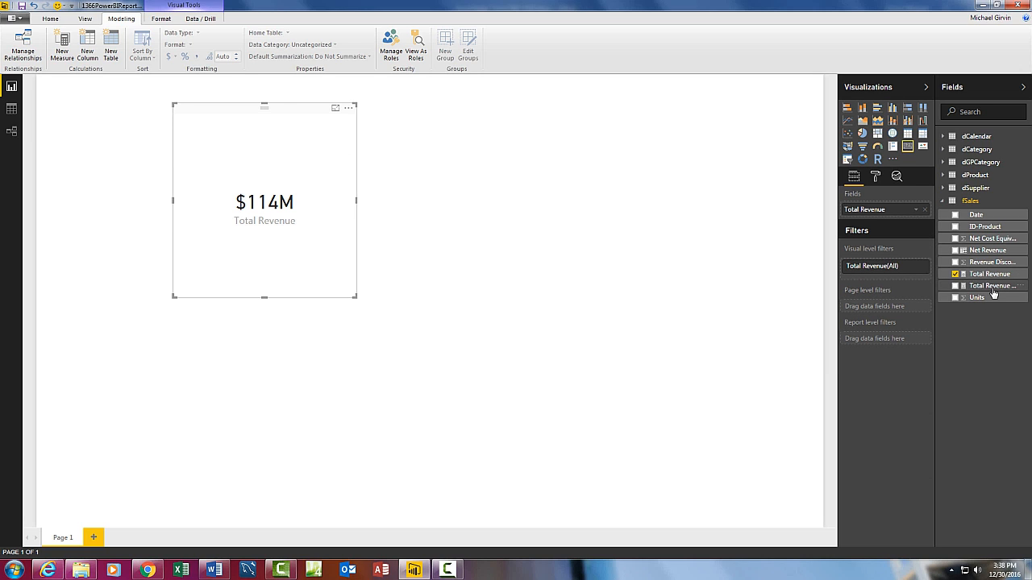
left_click_drag(991, 287, 505, 168)
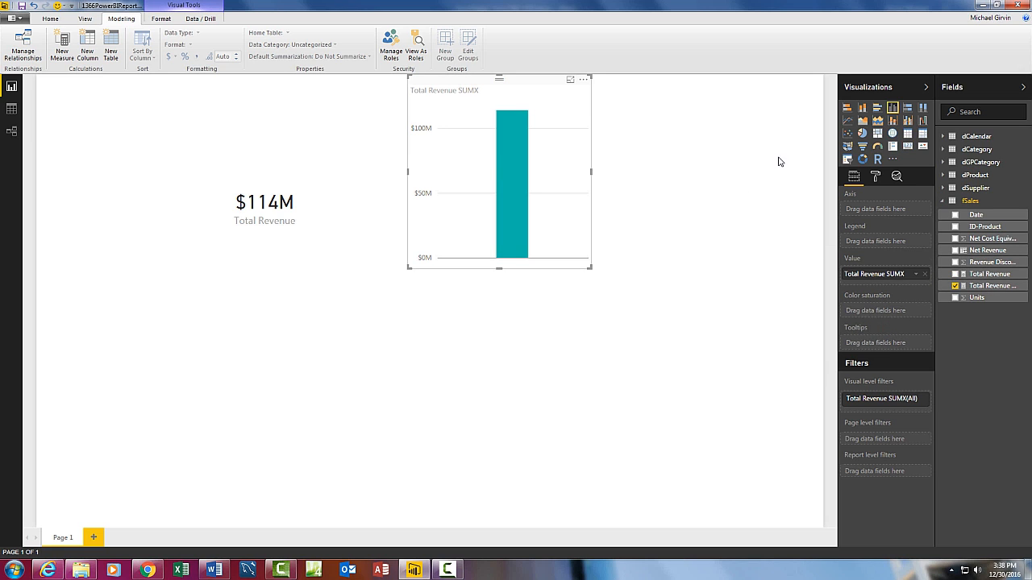
left_click(913, 149)
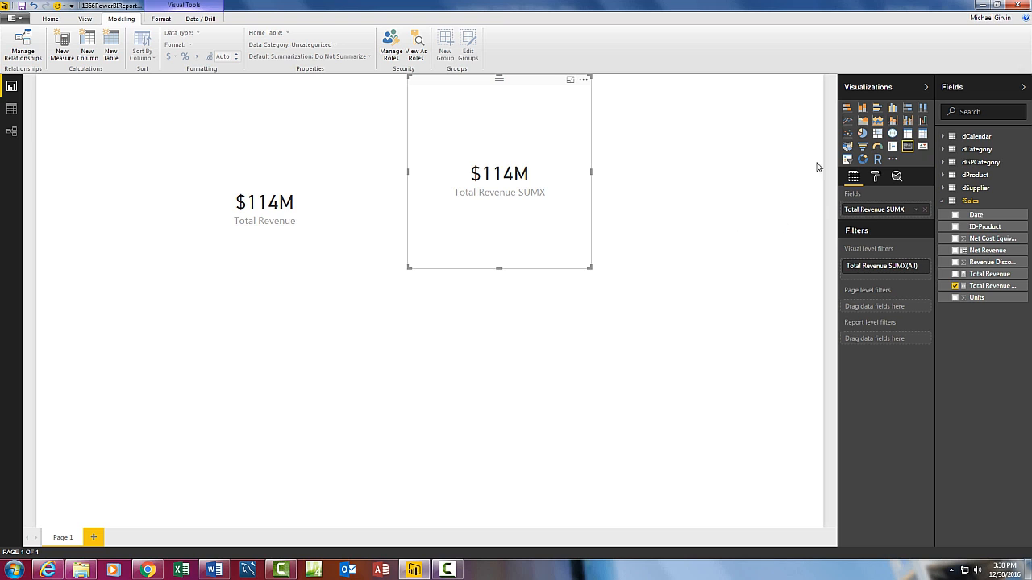
- Add a slicer for the dProduct Products field and filter the cards first by Carlota and finally by Aspen
left_click(745, 170)
left_click(846, 160)
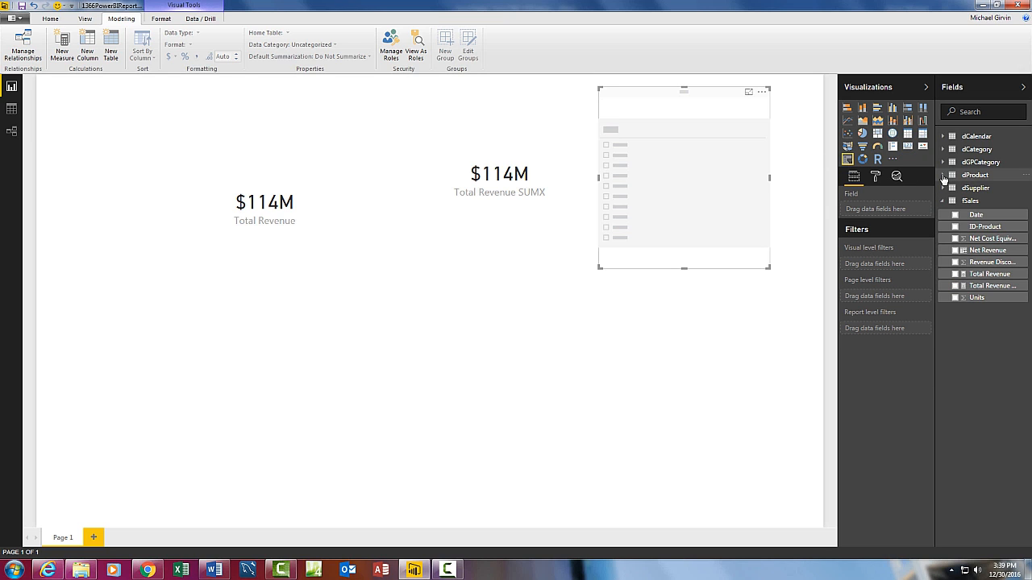
left_click(948, 175)
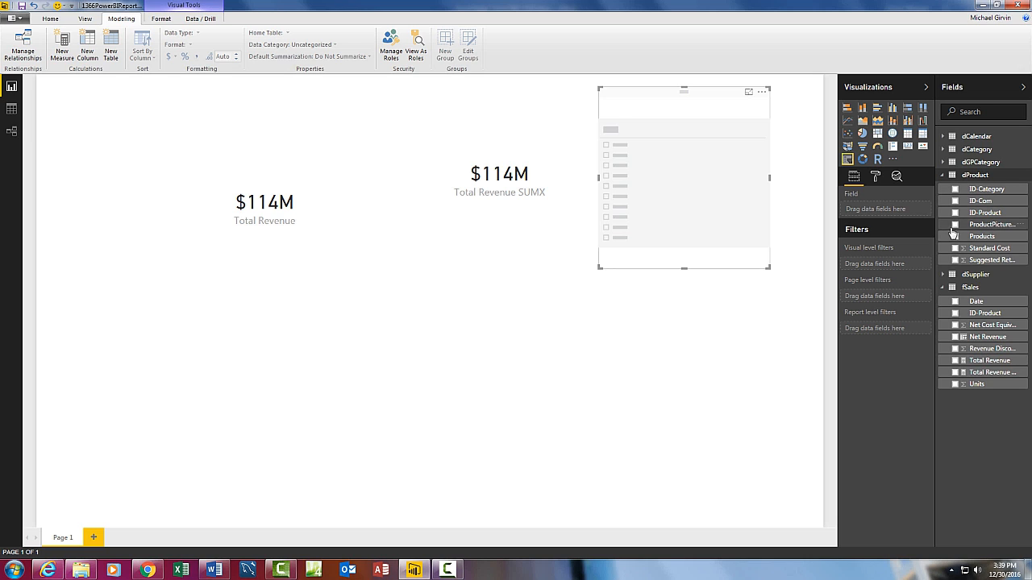
left_click(955, 237)
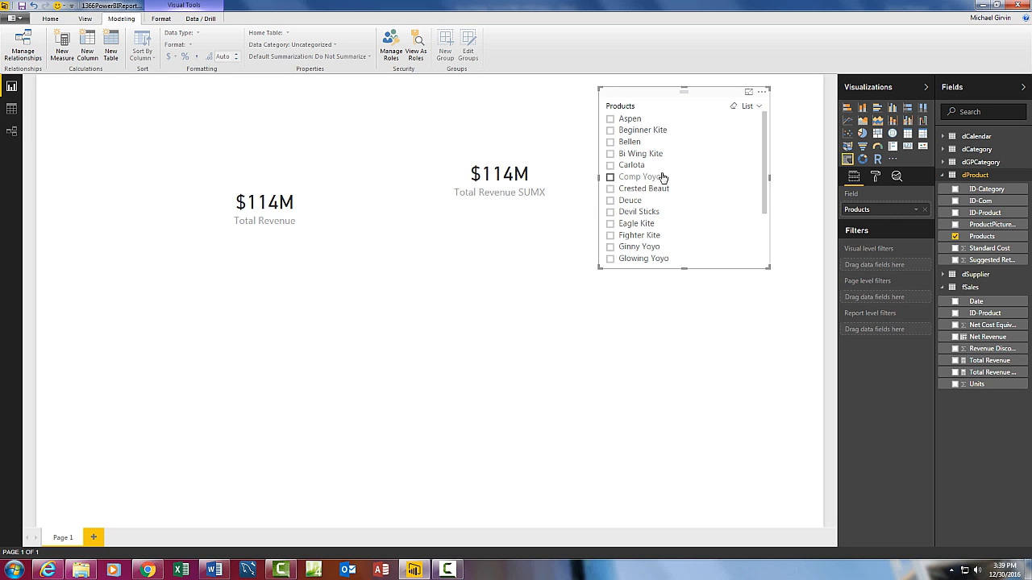
left_click(611, 167)
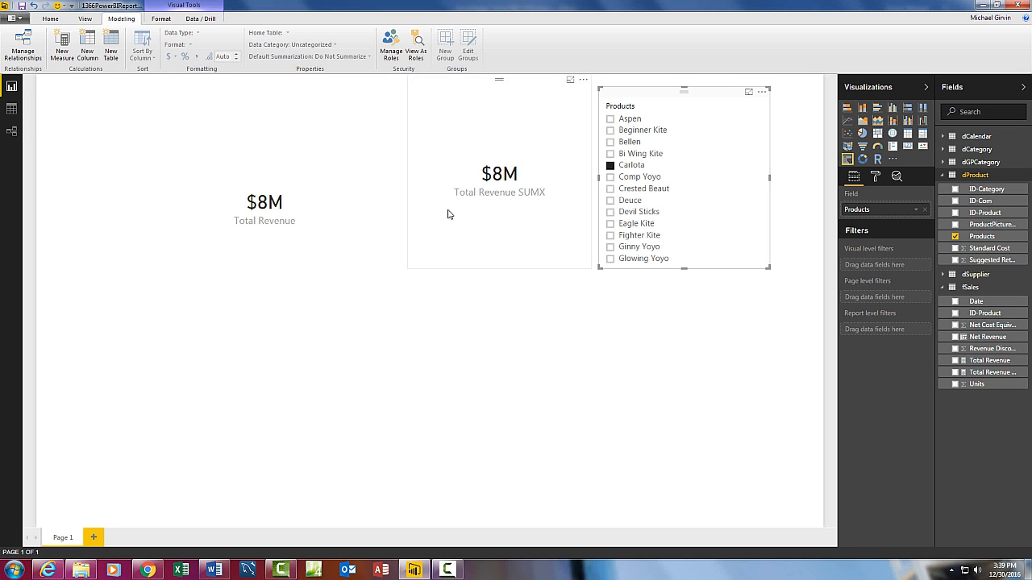
left_click(610, 122)
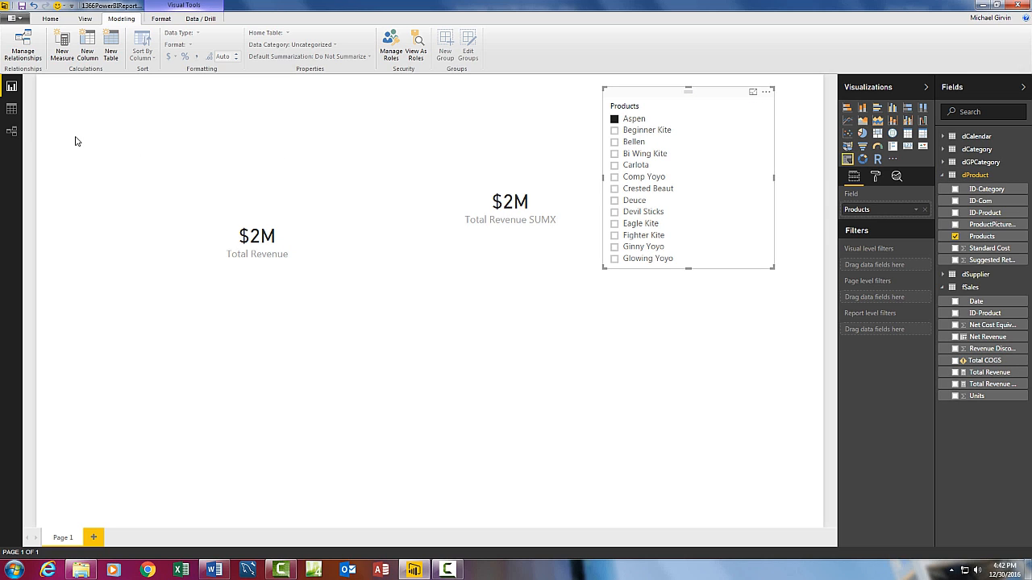
- Examine the relationship between fSales and dProduct in the data model diagram and return to the report page
left_click(12, 134)
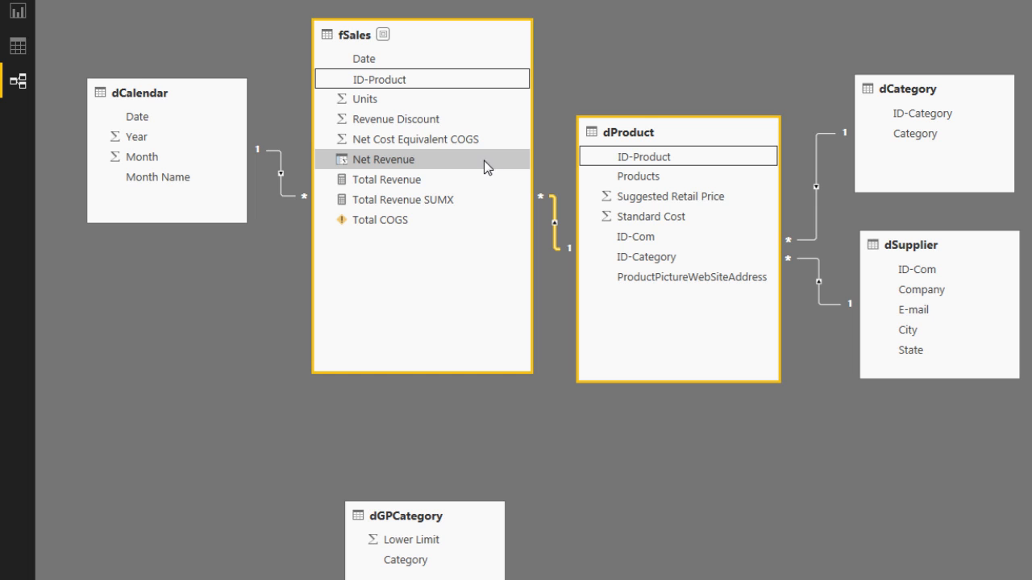
left_click(17, 13)
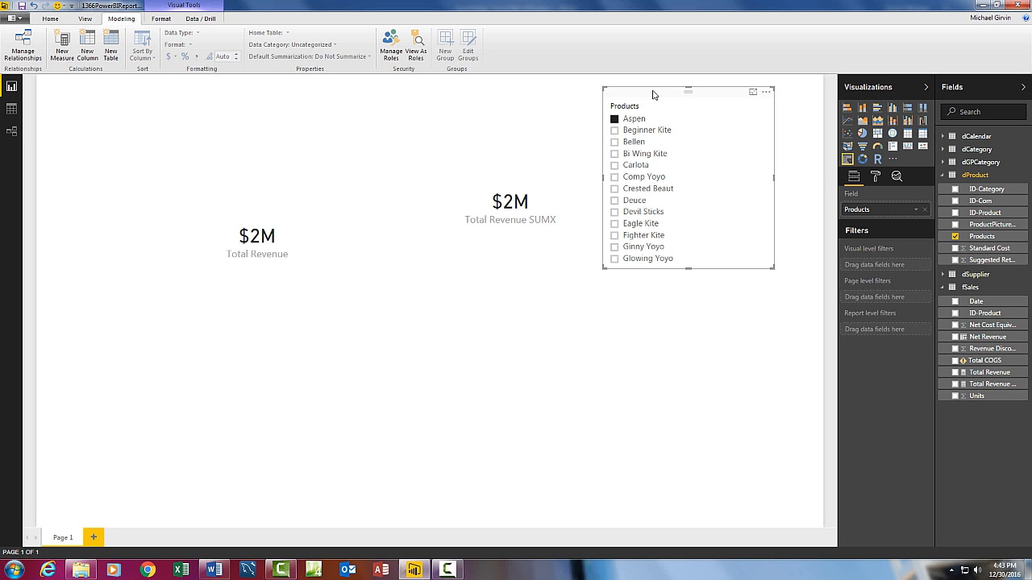
- Delete the Products slicer and the Total Revenue SUMX and Total Revenue cards from the report page
key("Delete")
left_click(537, 120)
key("Delete")
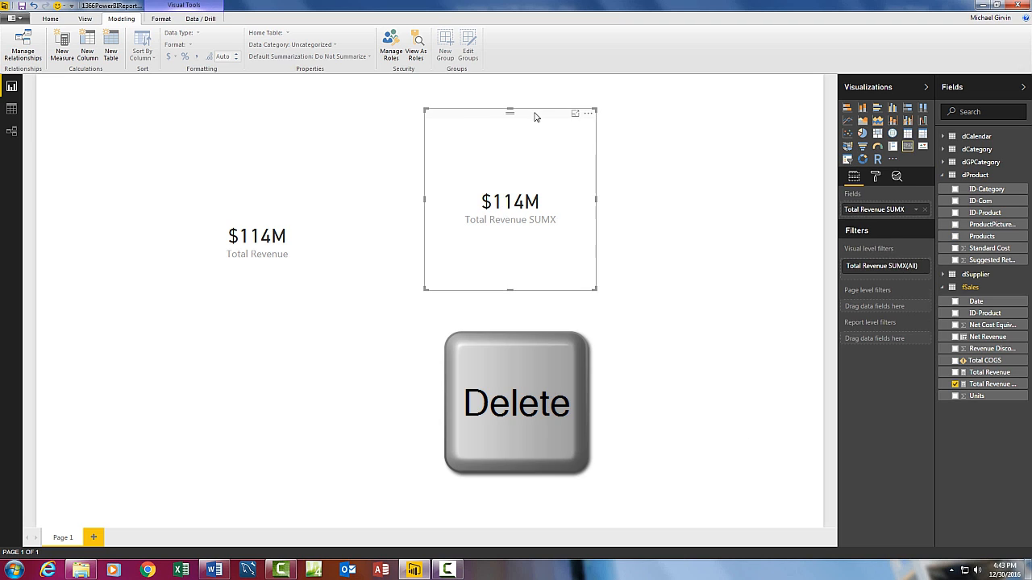
left_click(286, 169)
key("Delete")
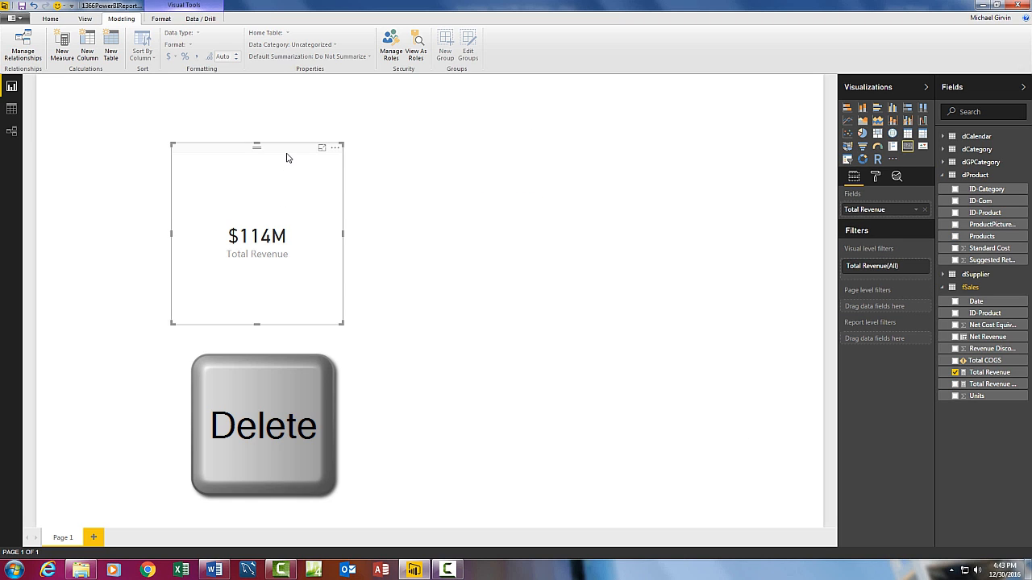
- Review the formulas of the Total Revenue SUMX measure, the Net Revenue column and the Total Revenue measure in the fSales data
left_click(11, 109)
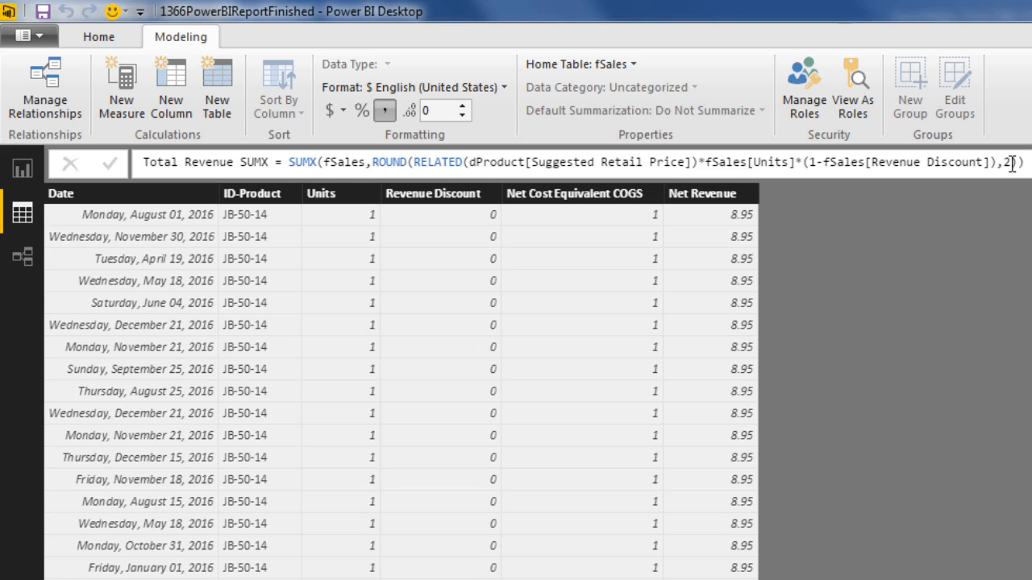
left_click(723, 208)
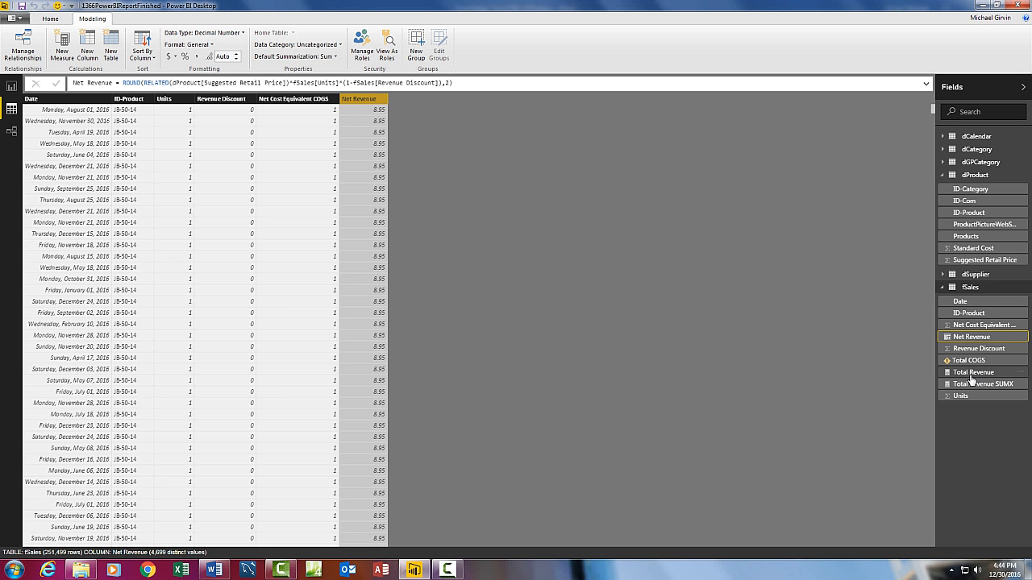
left_click(973, 372)
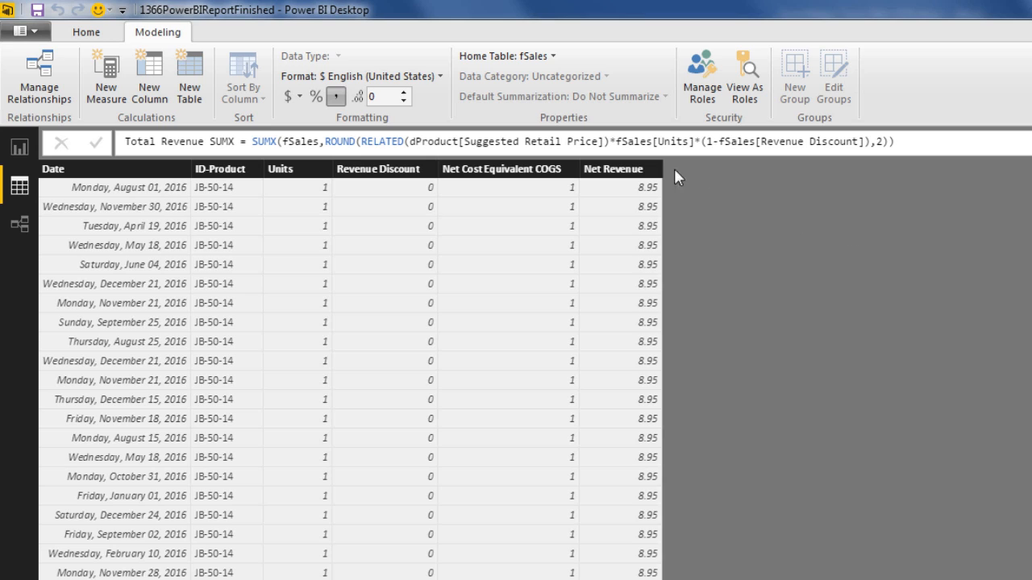
- Compare the formula of the Net Revenue column with those of the Total Revenue and Total Revenue SUMX measures
left_click(623, 175)
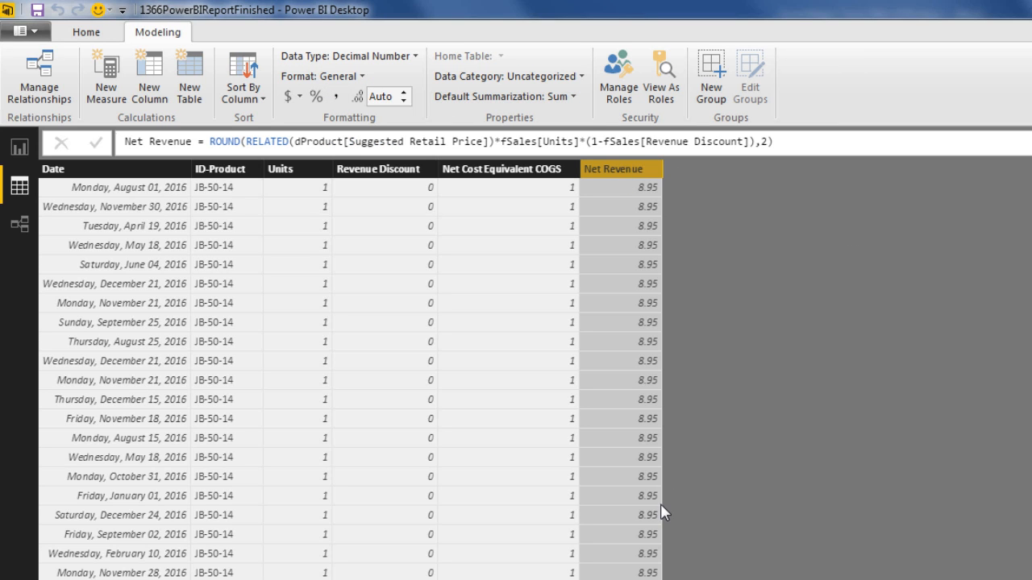
left_click(1031, 419)
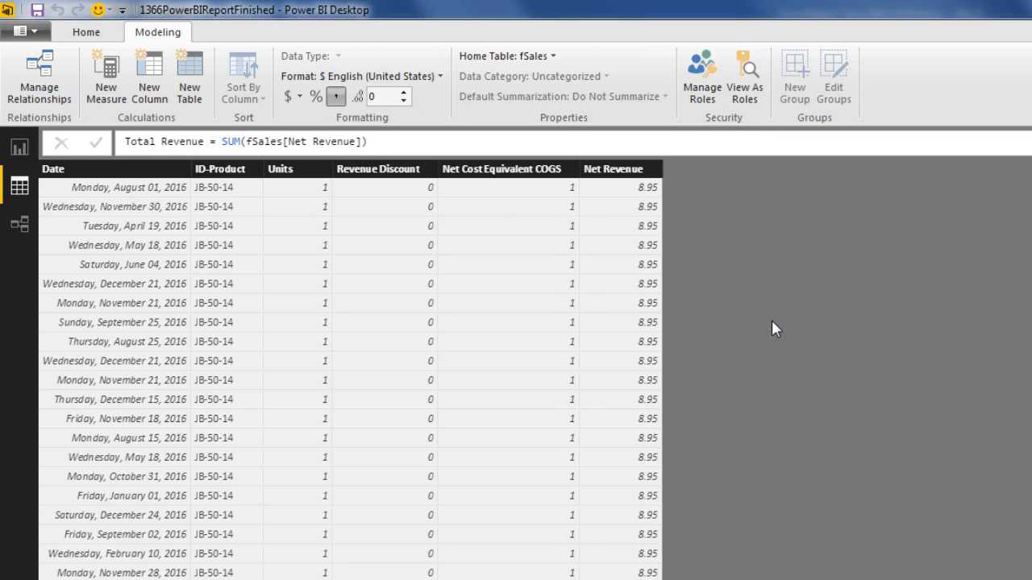
left_click(1031, 435)
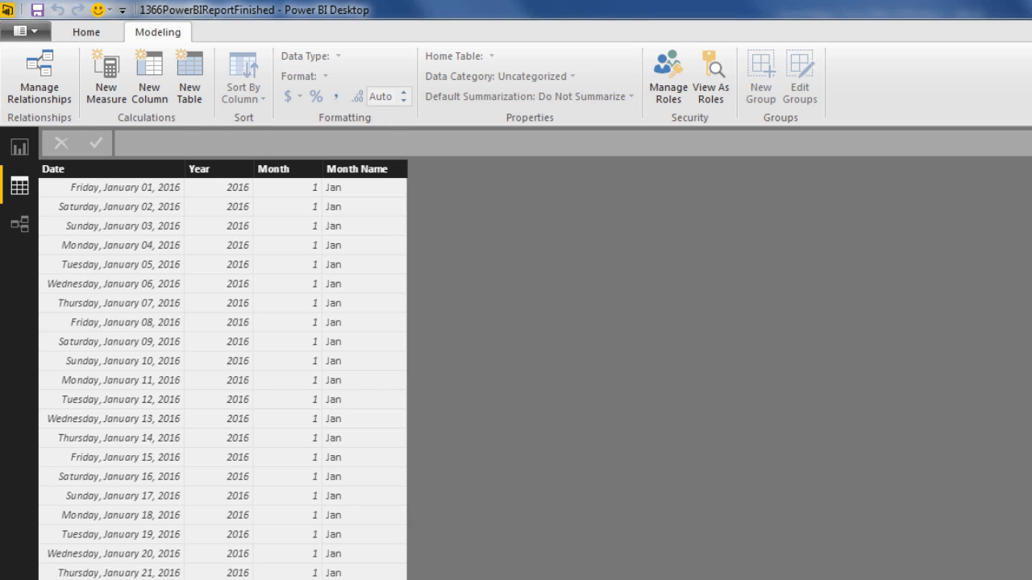
- Examine the ID-Product column in the dProduct lookup table and return to the fSales table
left_click(1028, 242)
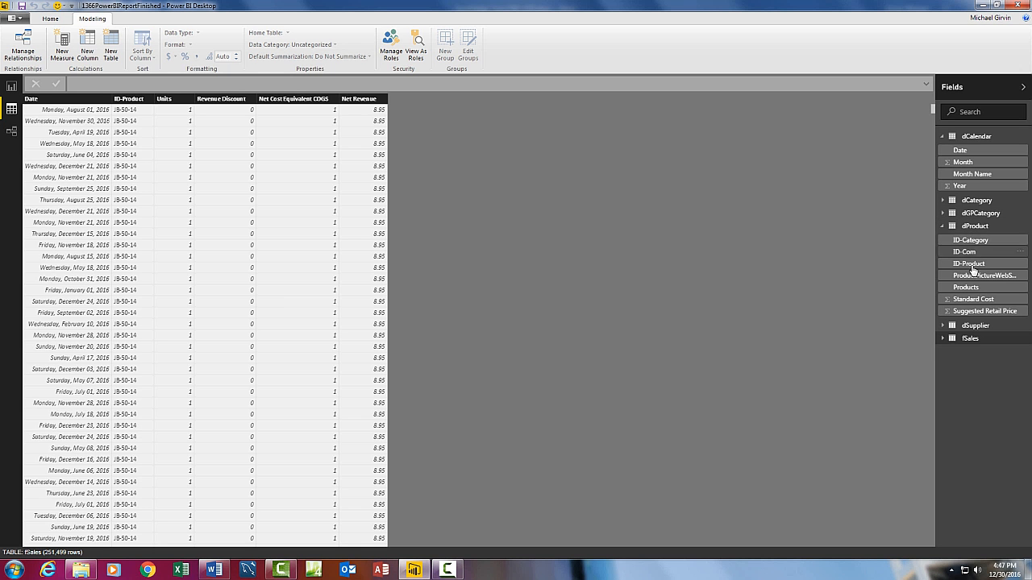
left_click(972, 265)
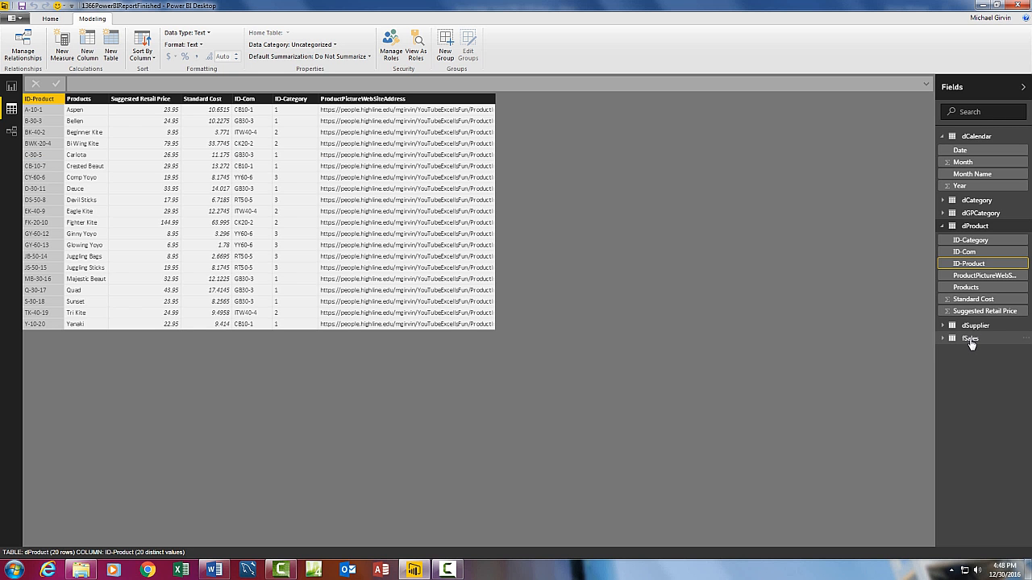
left_click(971, 340)
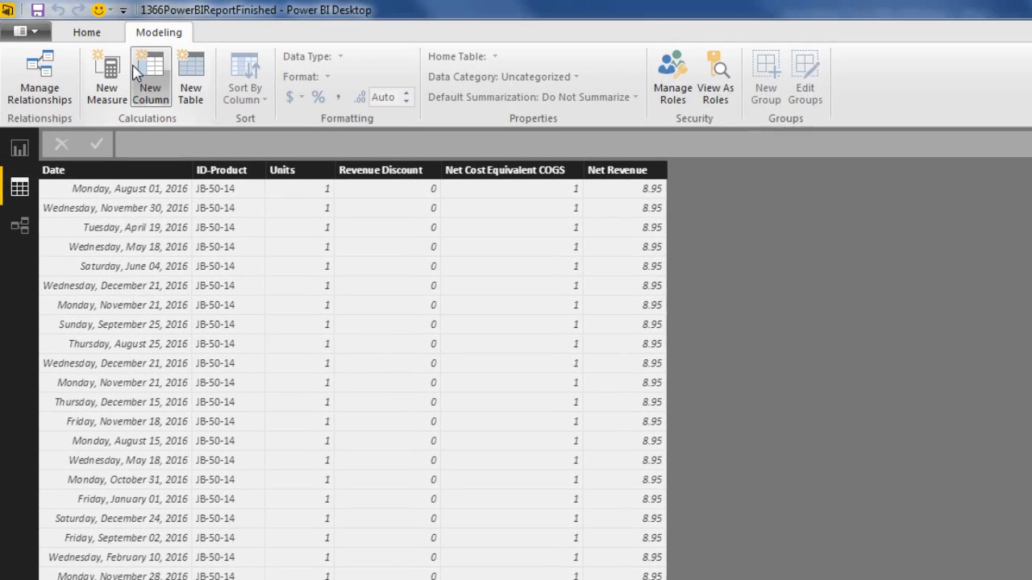
- Add a calculated column named COGS to fSales and open its formula with the ROUND function
left_click(87, 48)
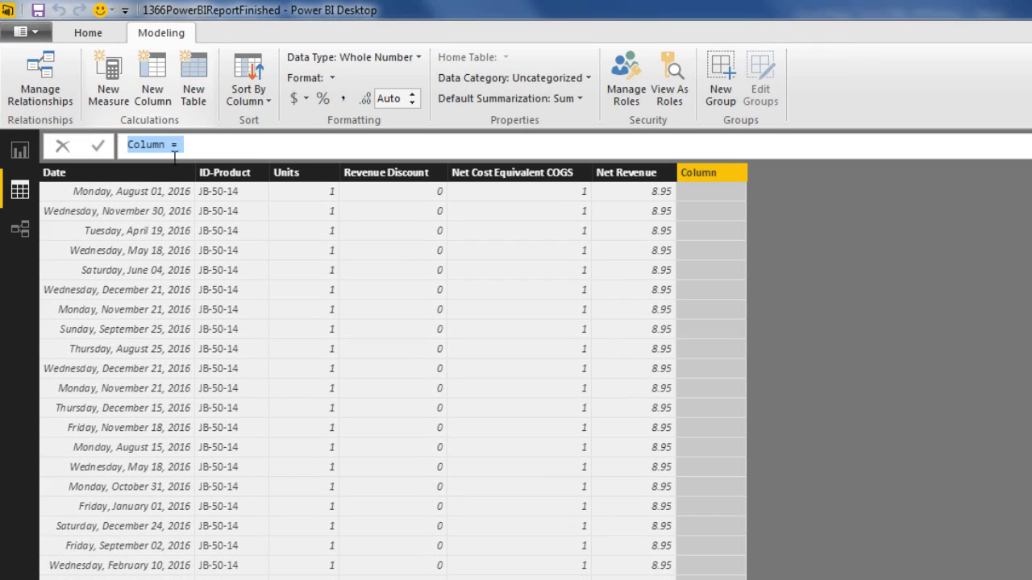
type("c")
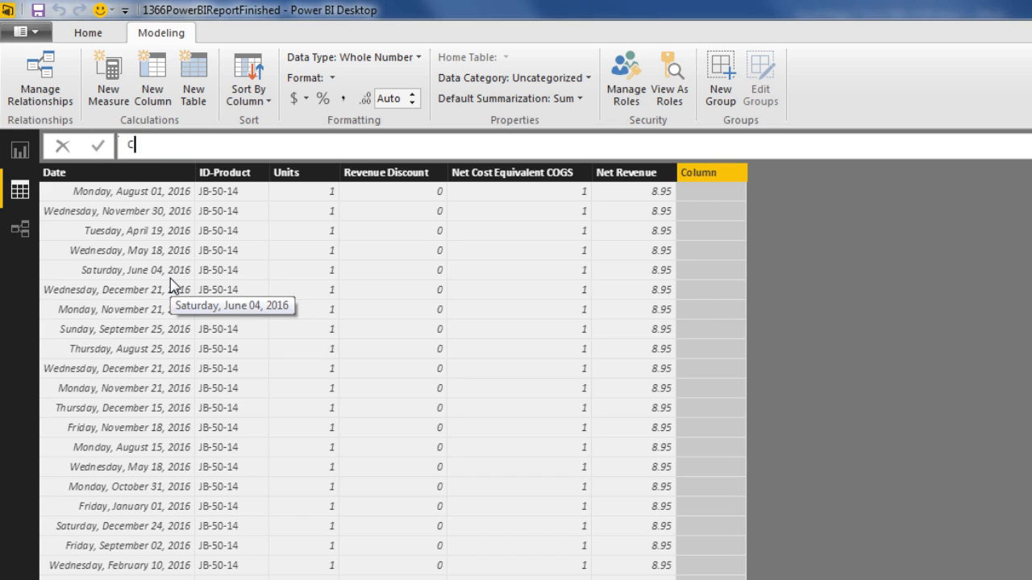
type("OGS =")
type("round")
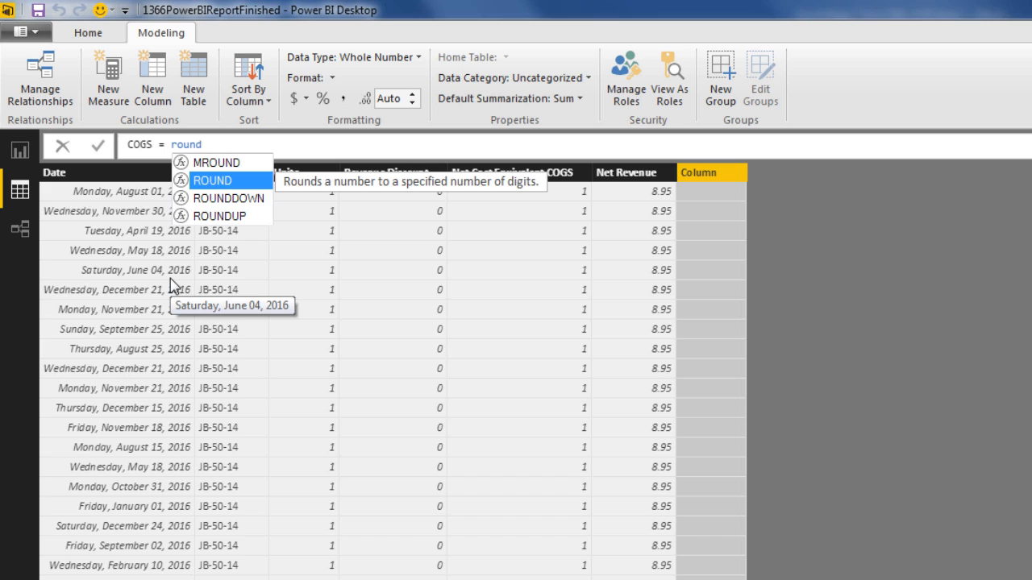
key("Tab")
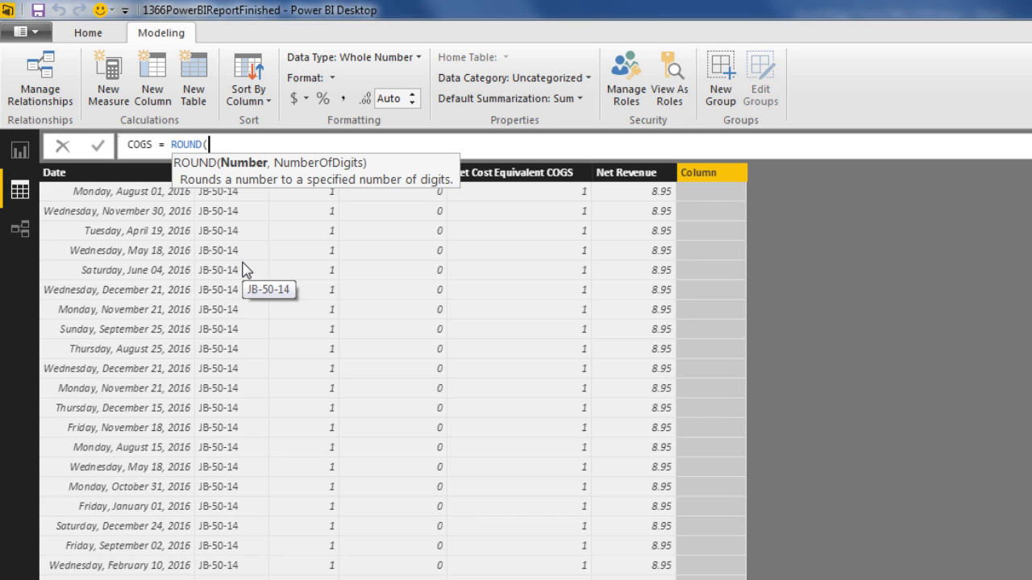
- Retrieve dProduct[Standard Cost] with the RELATED function as the first factor inside ROUND in the COGS formula
type("rel")
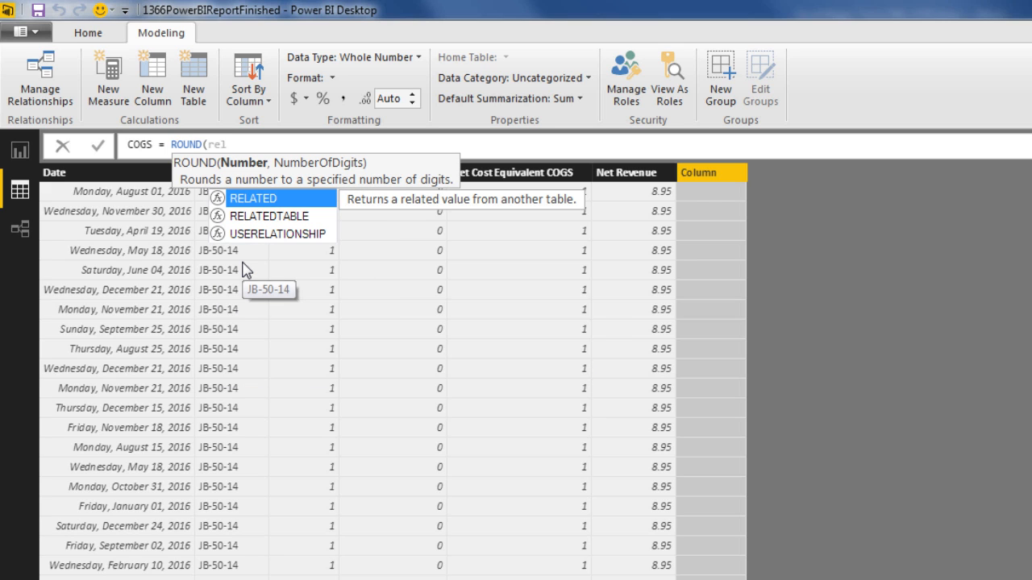
key("Tab")
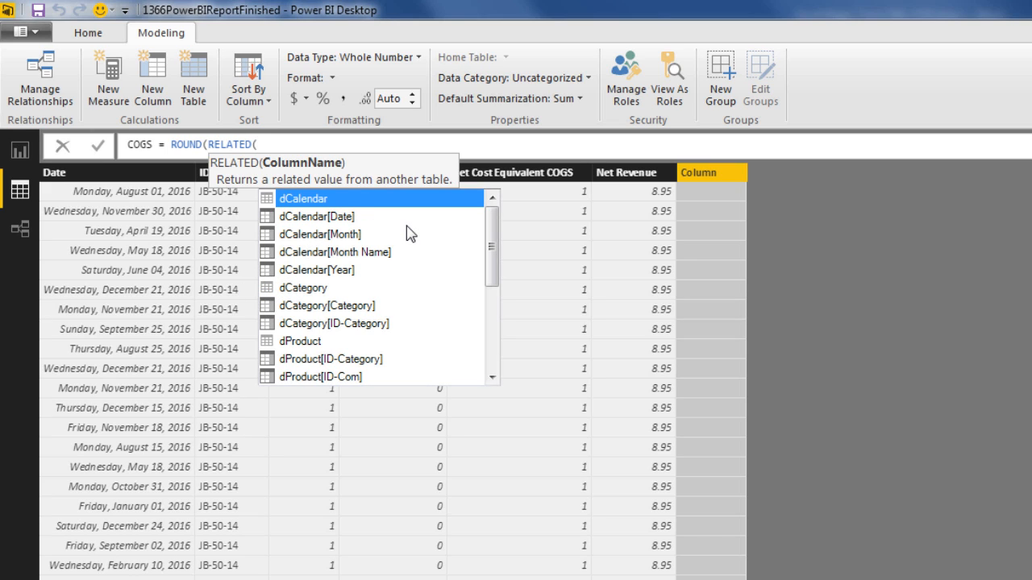
type("dp")
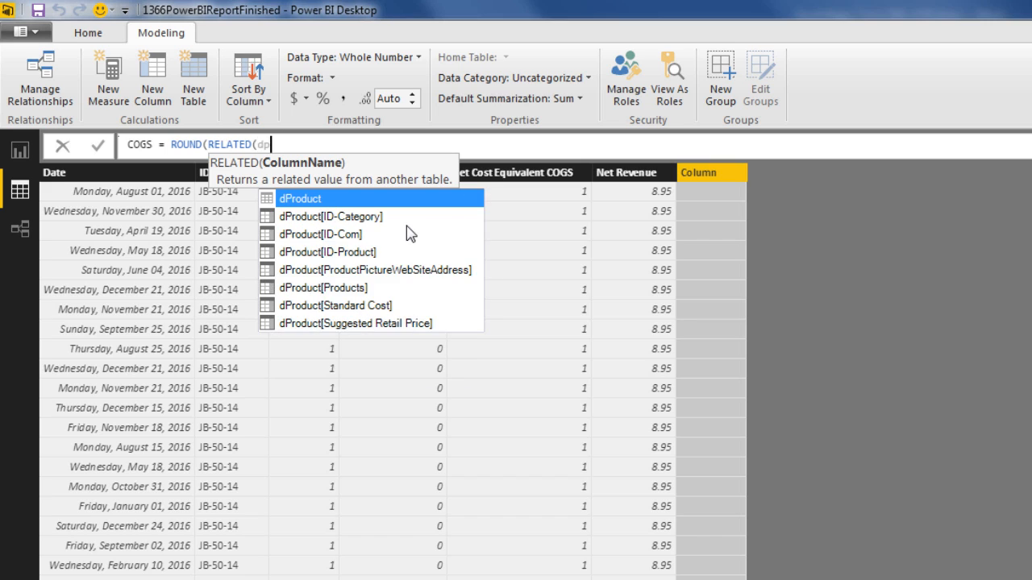
key("Down")
key("Down")
key("Down")
key("Down")
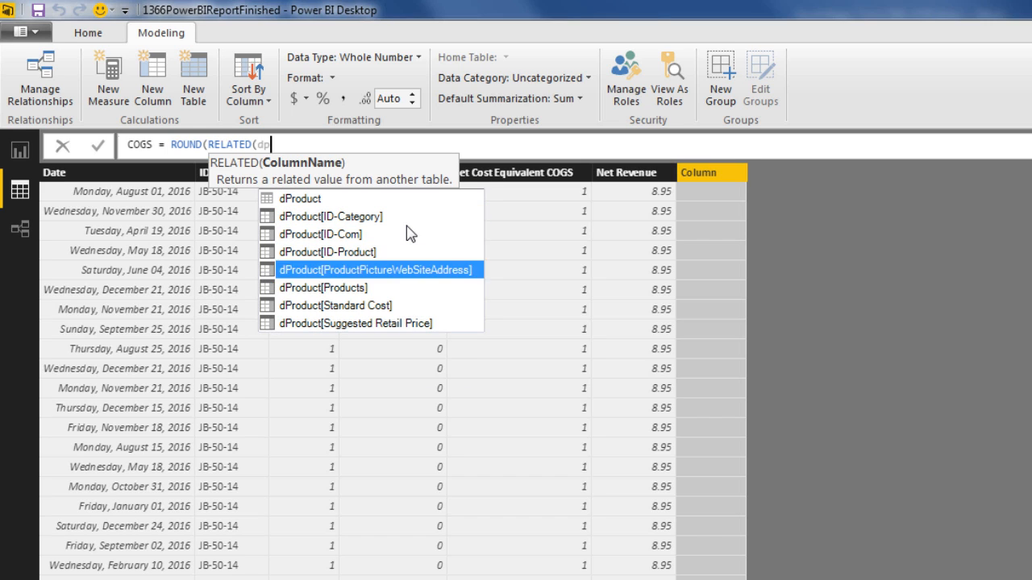
key("Down")
key("Down")
key("Tab")
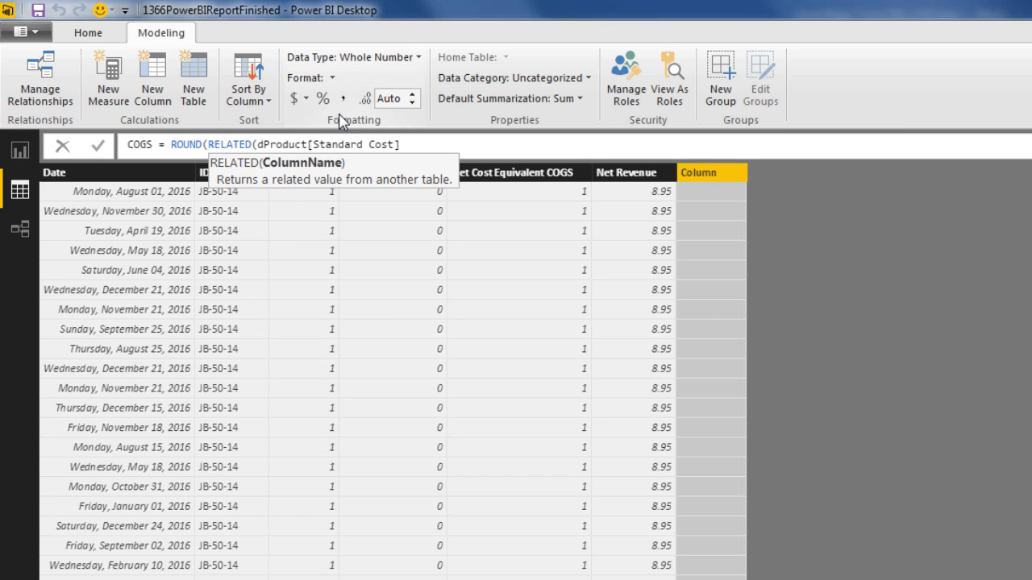
type(")")
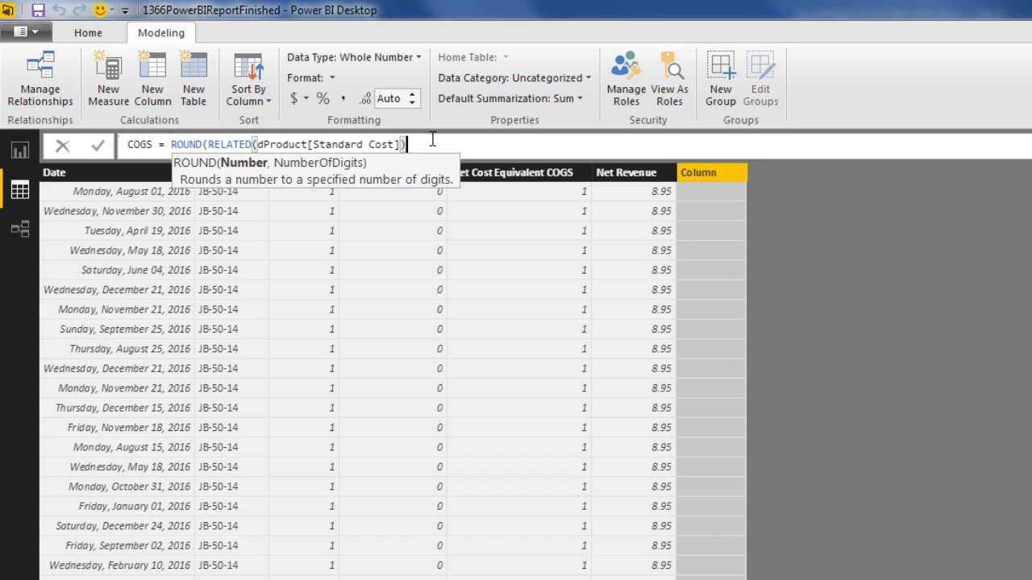
- Multiply the related standard cost by fSales[Units] in the COGS formula
type("*f")
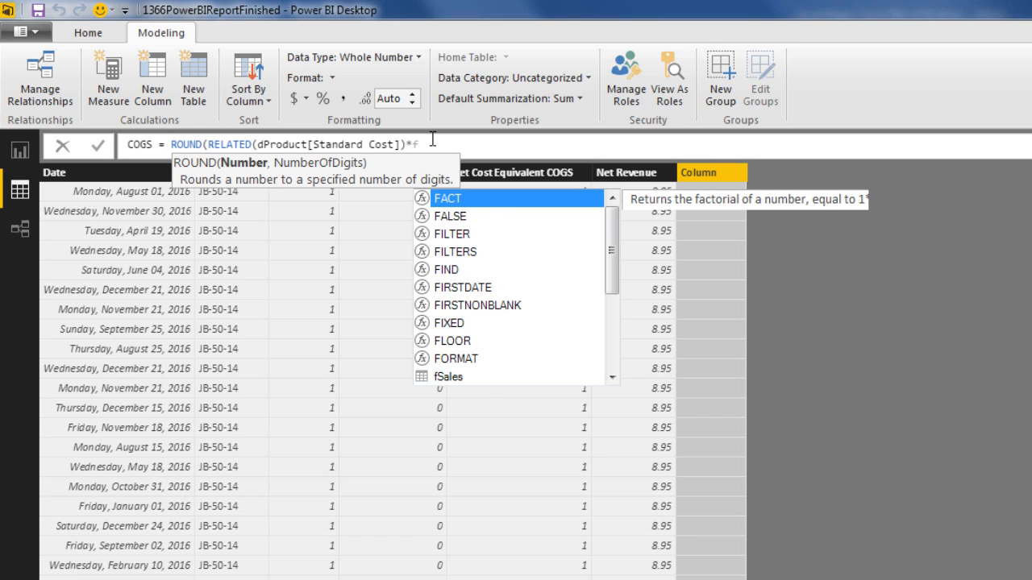
type("s")
key("Down")
key("Down")
key("Down")
key("Down")
key("Down")
key("Down")
key("Down")
key("Down")
key("Down")
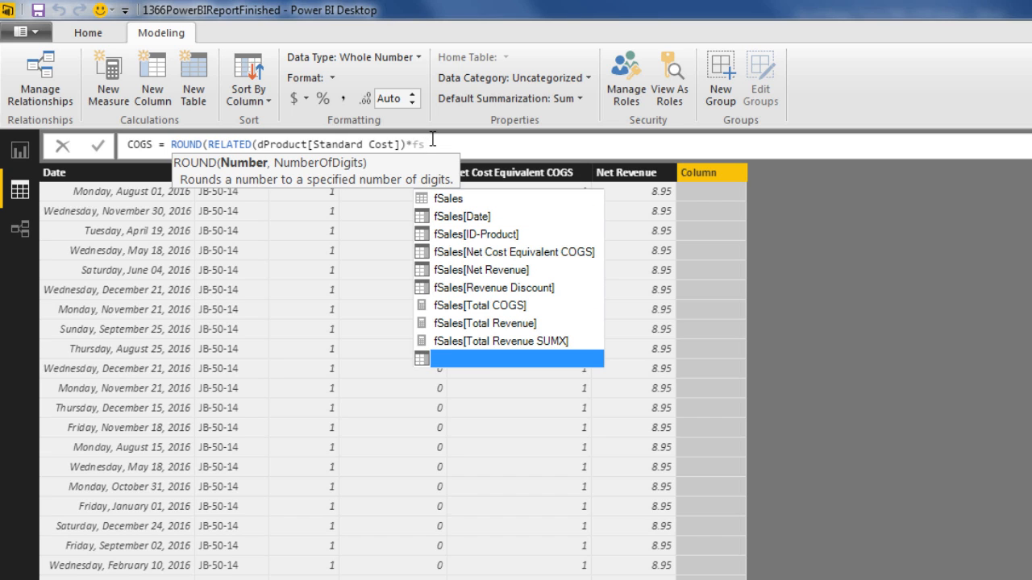
key("Tab")
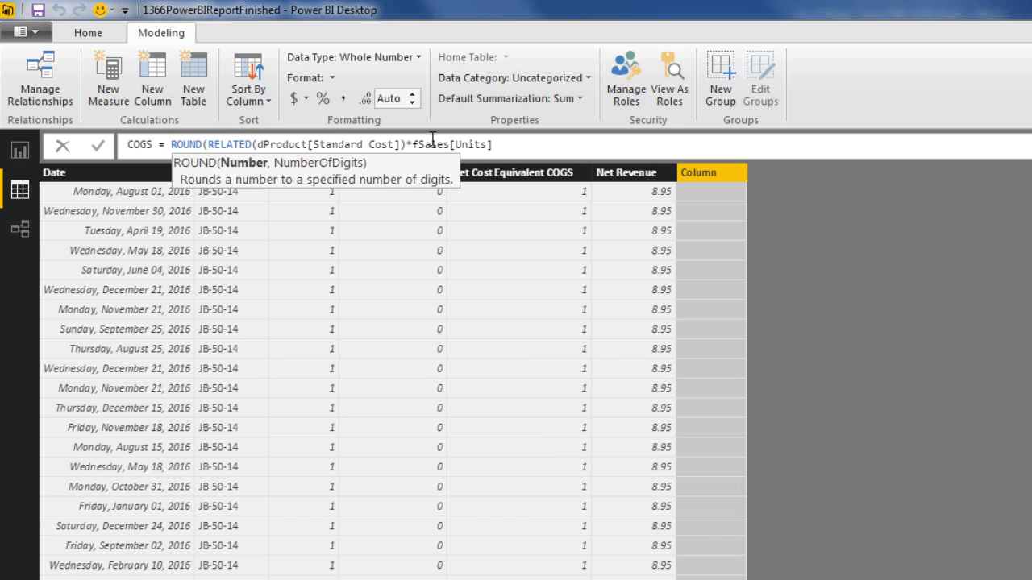
- Multiply the COGS expression by fSales[Net Cost Equivalent COGS], round it to 2 digits and commit the column
type("*fs")
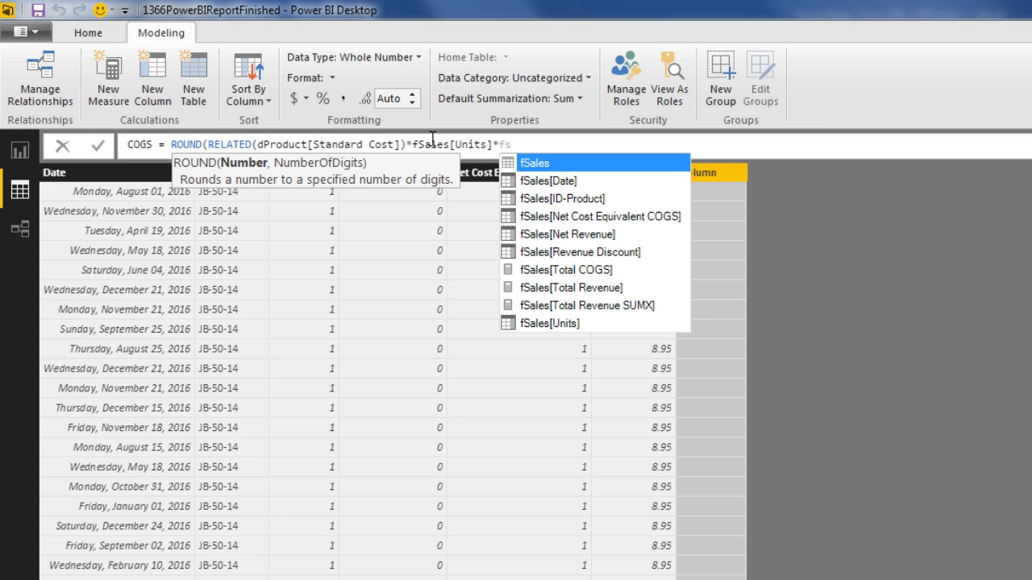
key("Down")
key("Down")
key("Down")
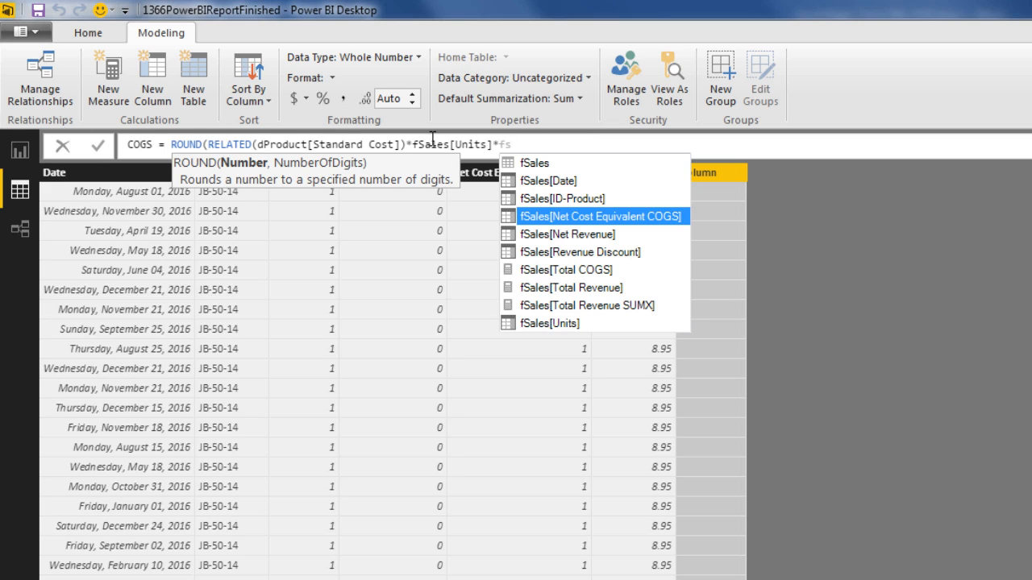
key("Tab")
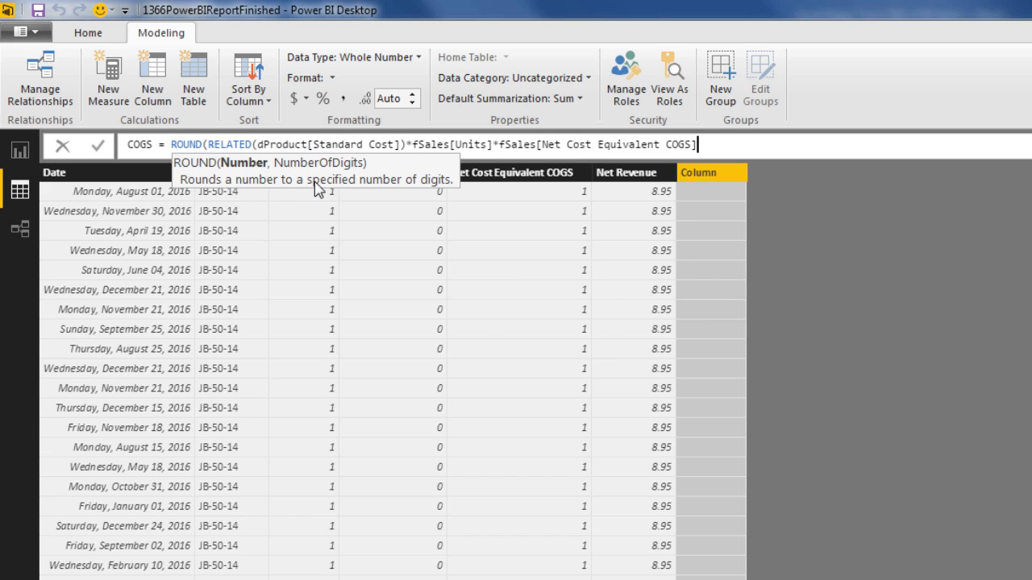
type(",")
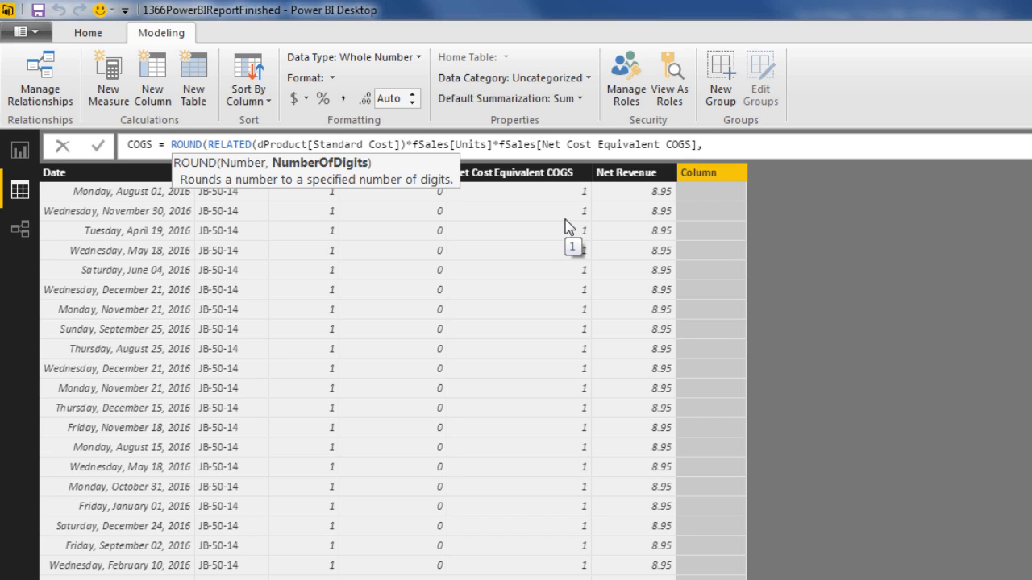
type("2)")
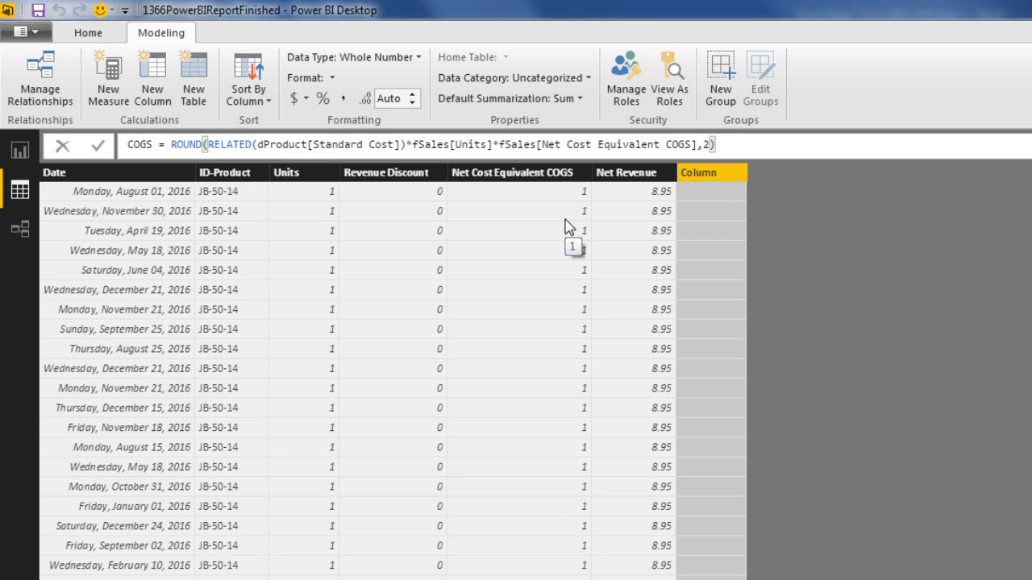
key("Return")
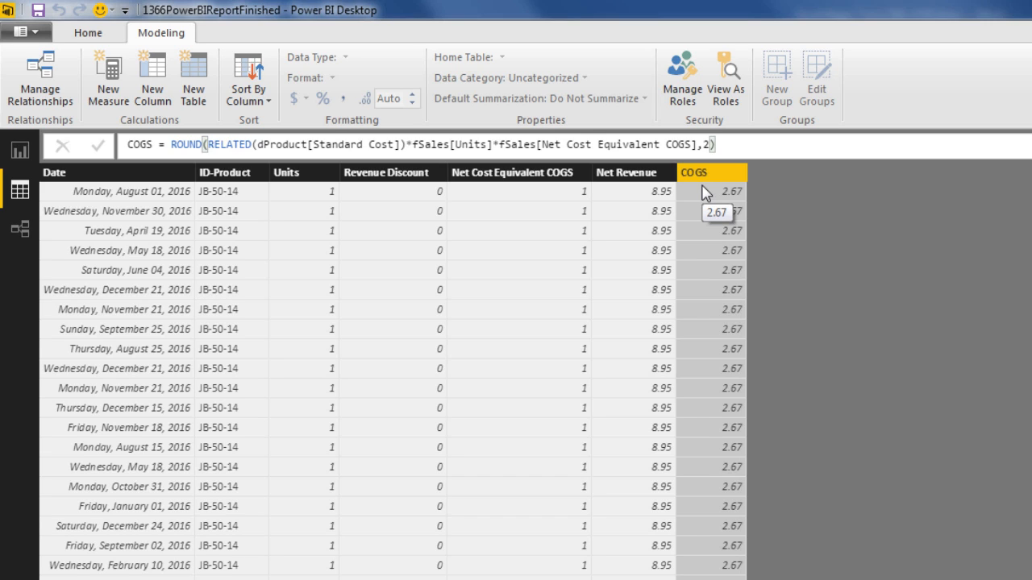
- Add another calculated column to fSales with the formula Gross Profit = fSales[Net Revenue]-fSales[COGS]
left_click(160, 87)
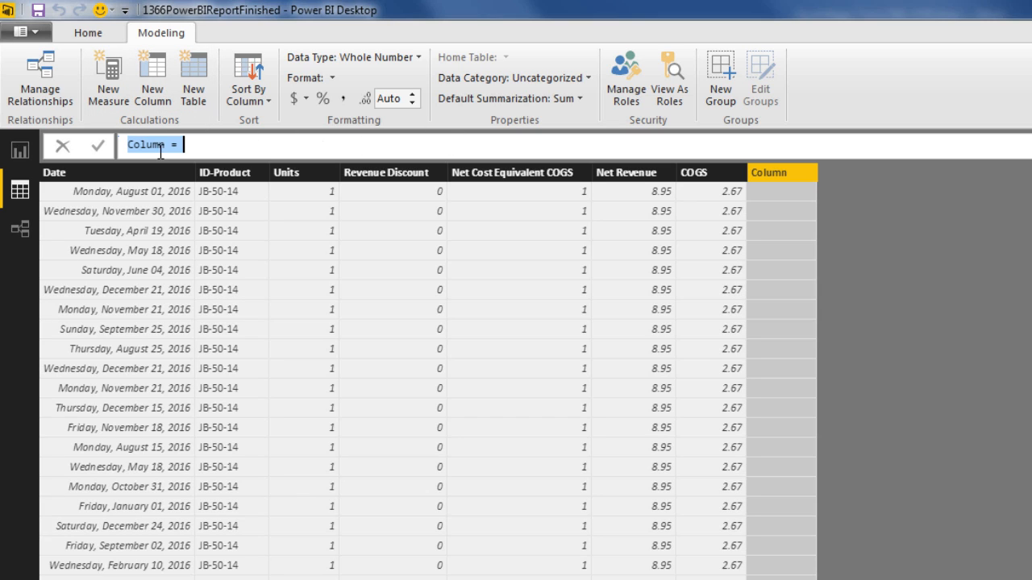
type("Gross Profit =")
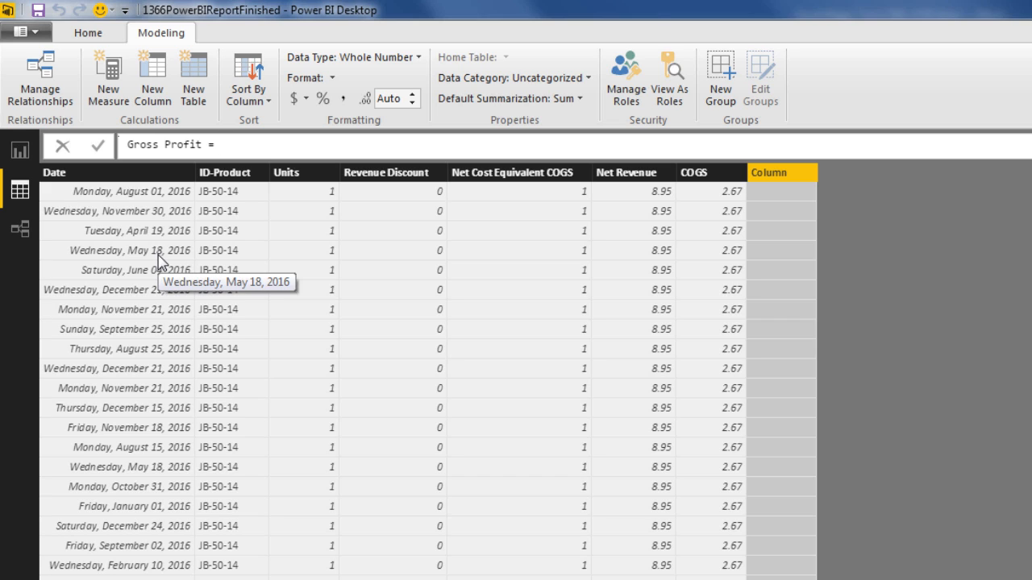
type("fs")
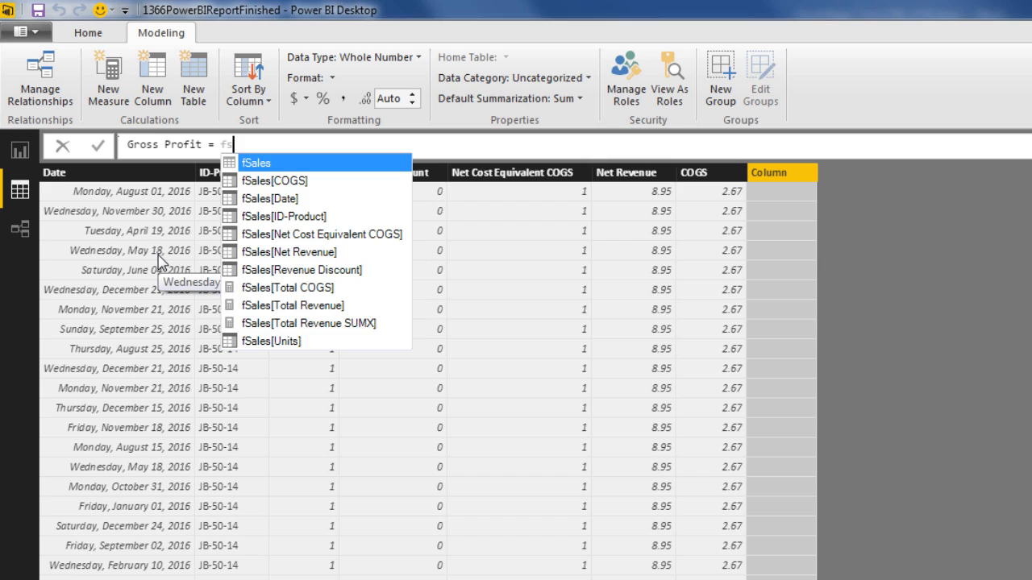
key("Down")
key("Down")
key("Down")
key("Down")
key("Down")
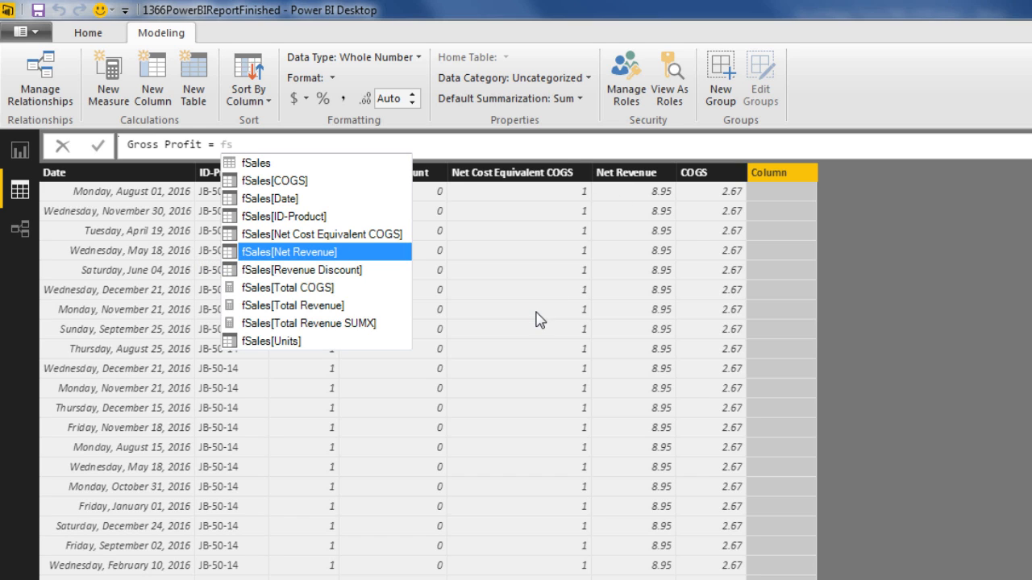
key("Tab")
type("-fs")
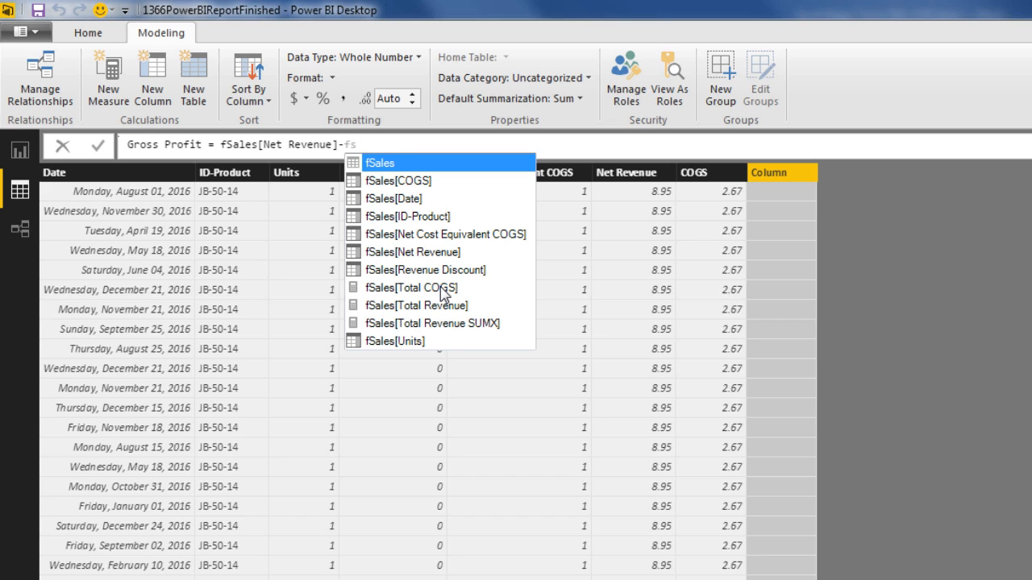
key("Down")
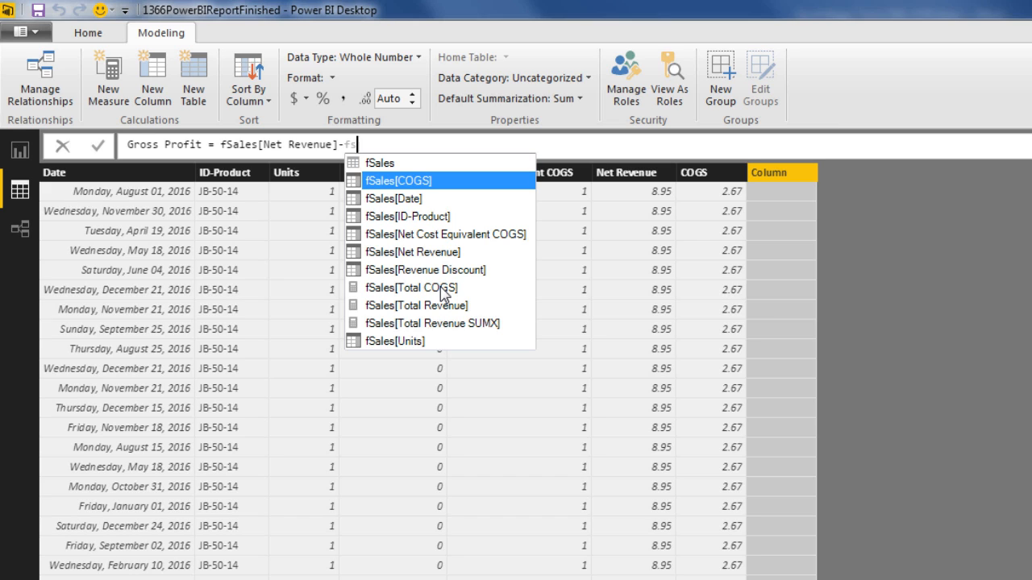
key("Tab")
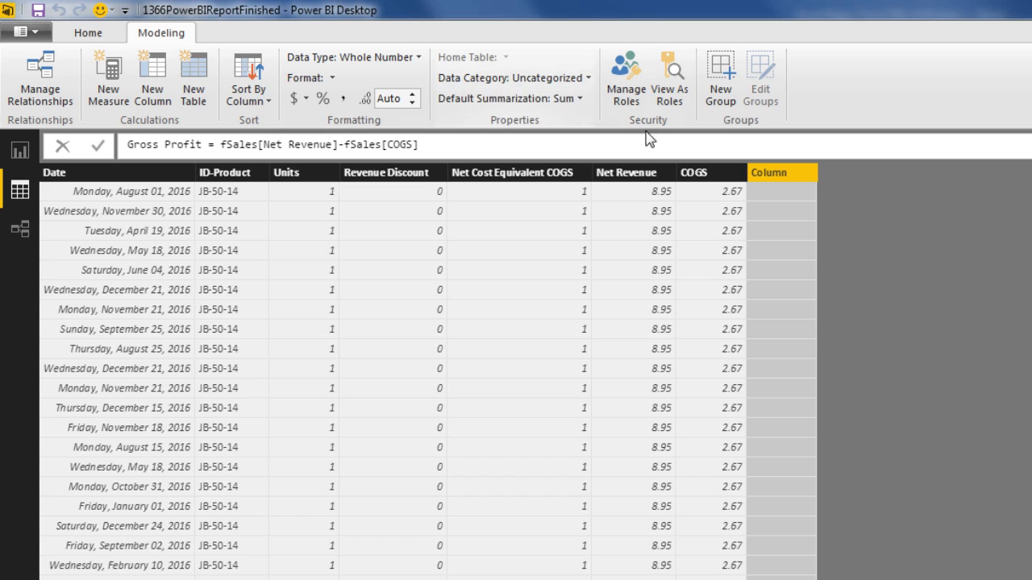
- Commit the calculated column Gross Profit = fSales[Net Revenue]-fSales[COGS] and check the fSales fields in the relationship diagram
key("Return")
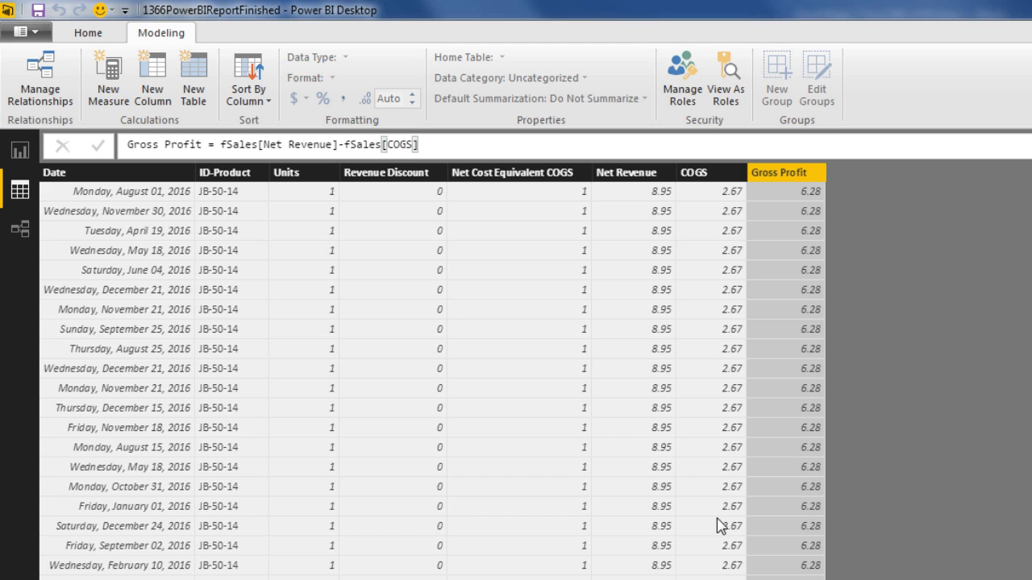
left_click(22, 230)
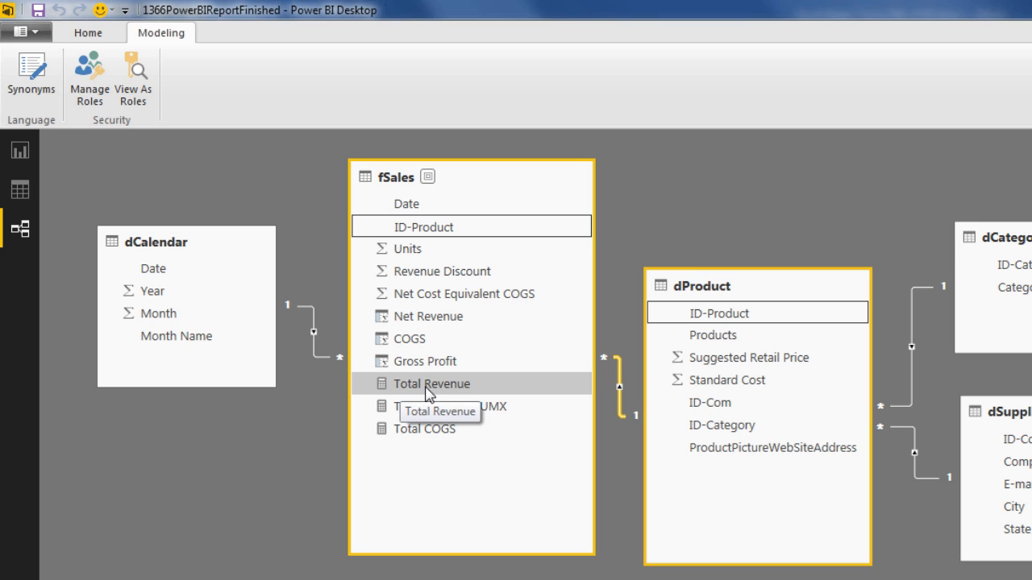
left_click(24, 195)
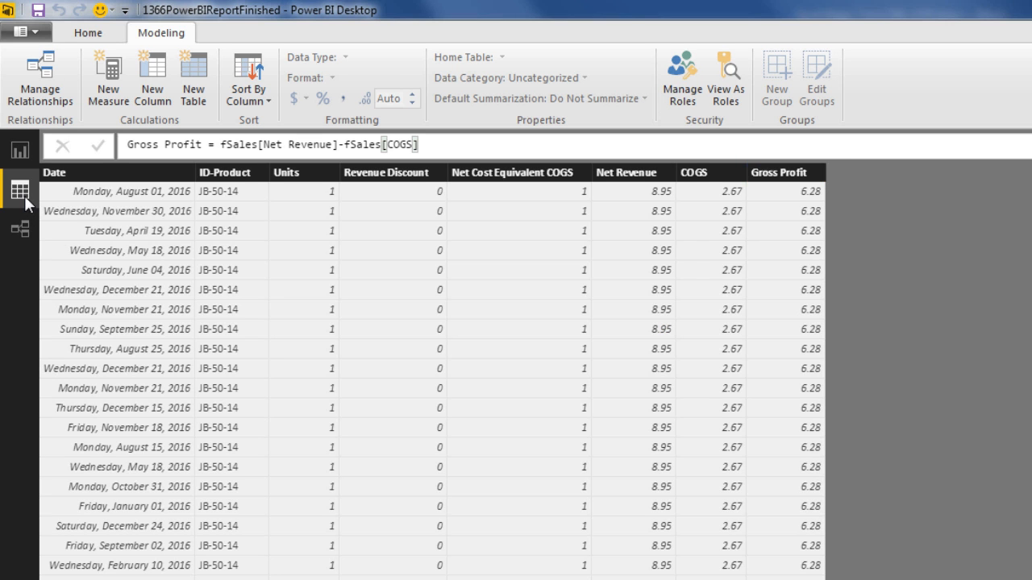
left_click(786, 176)
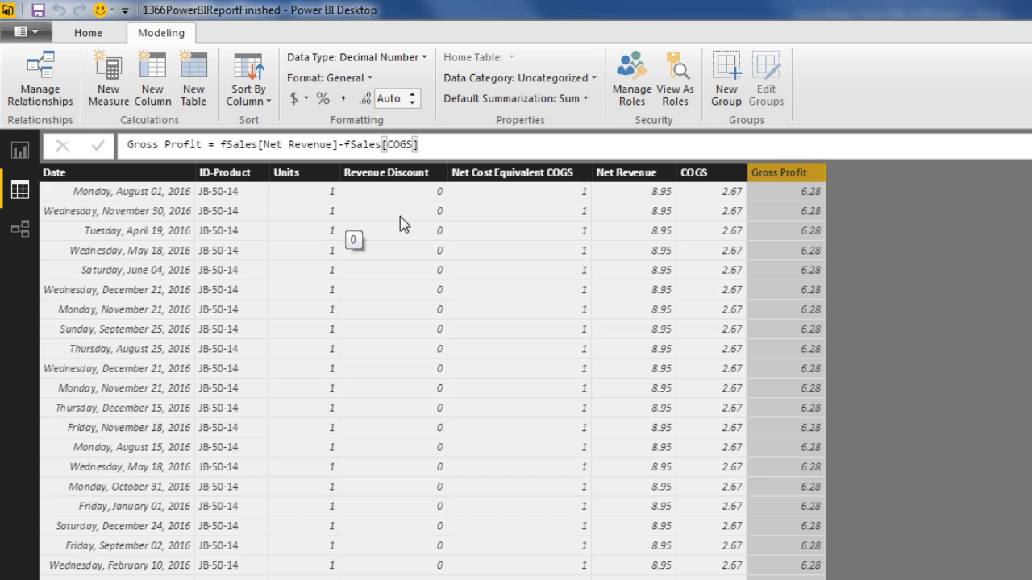
- Add a calculated column named RetailWholesale to the sales table and begin its formula with IF(OR(
left_click(154, 89)
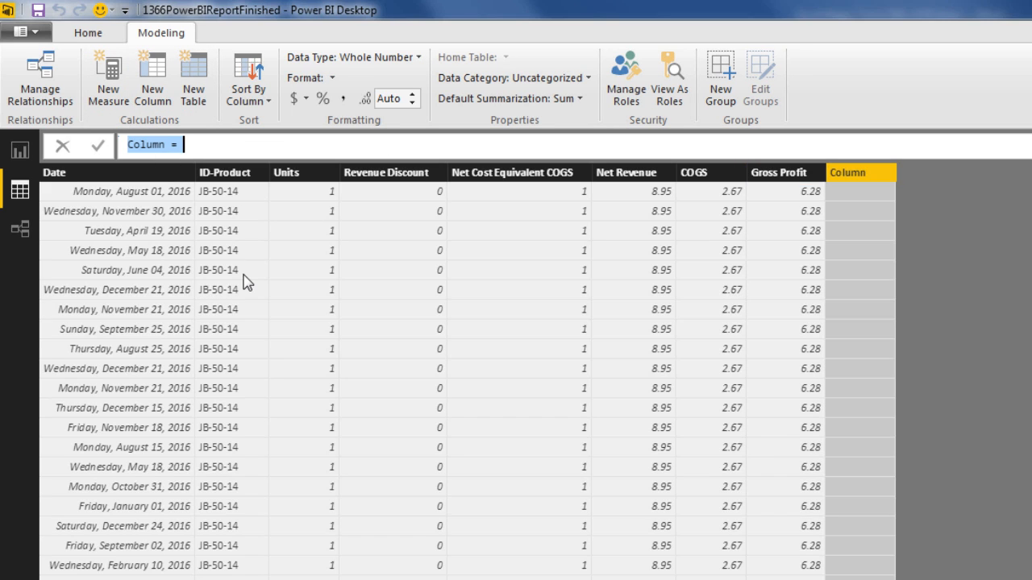
type("RetailWholesale")
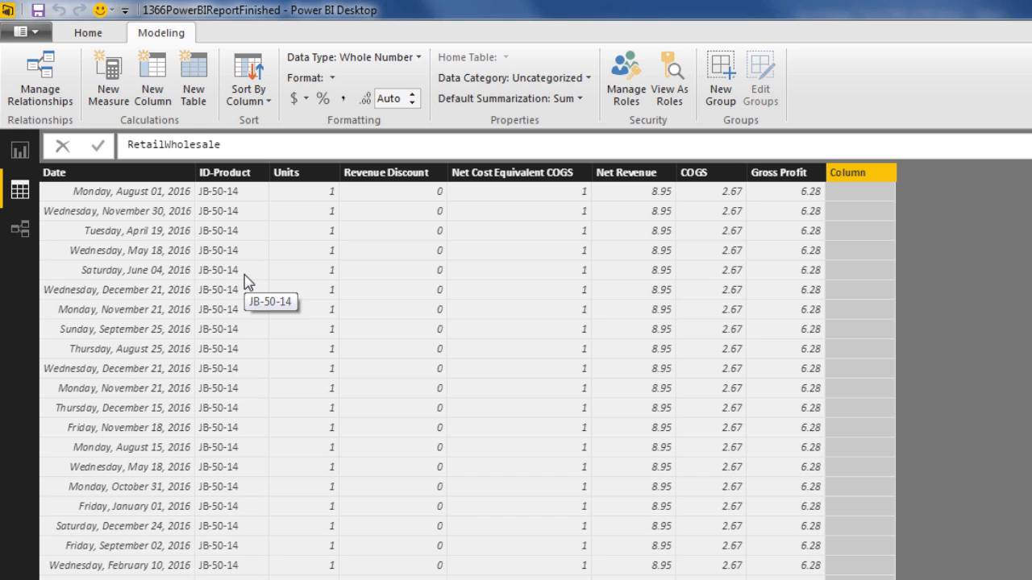
type(" = if")
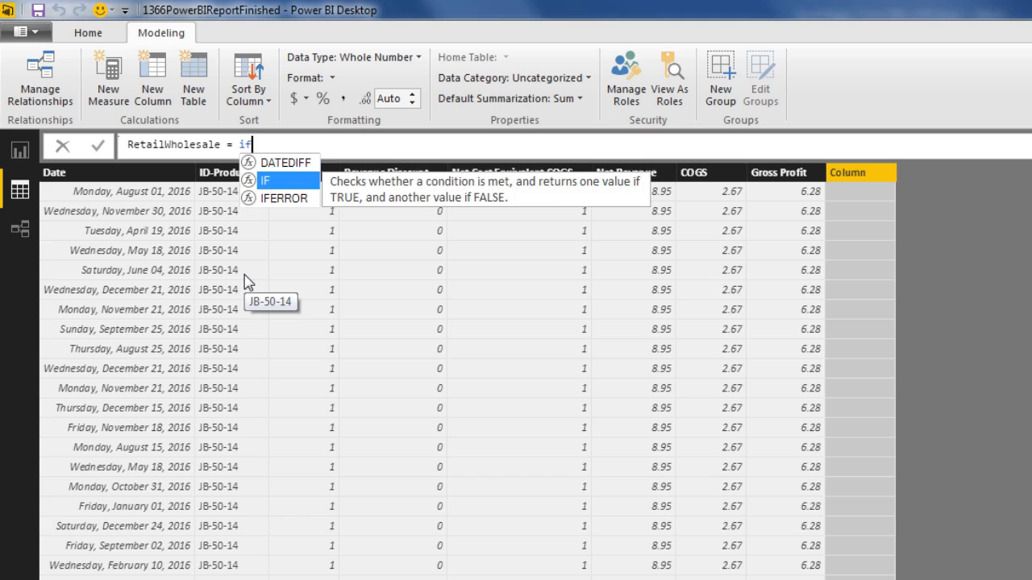
key("Tab")
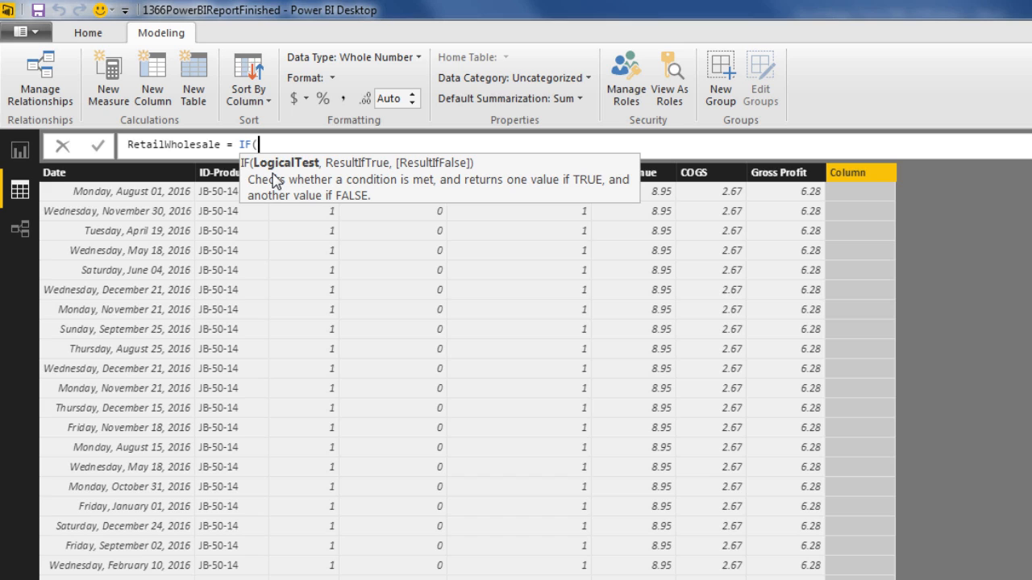
type("OR(")
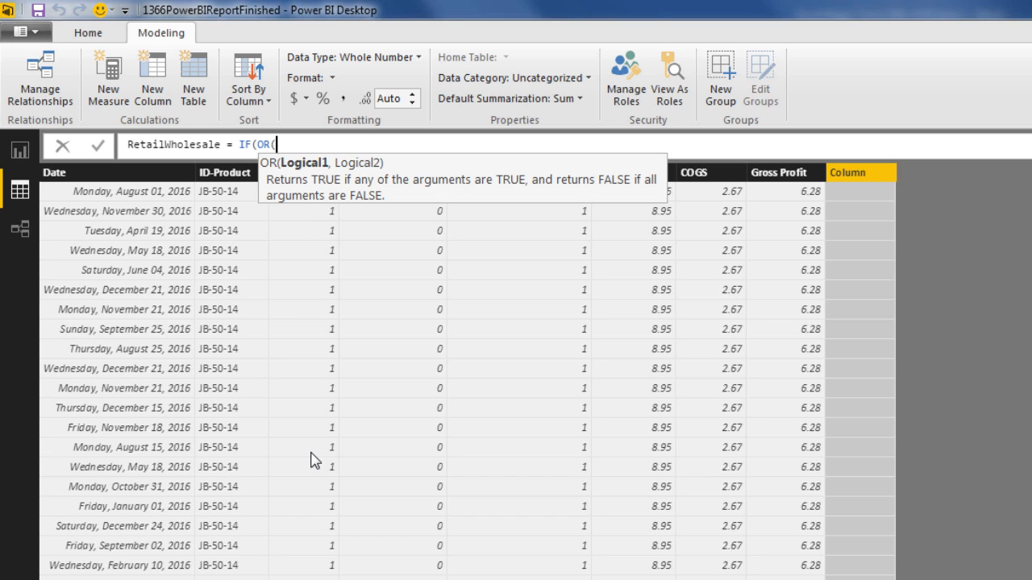
- Enter fSales[Units]<15 as the first OR condition of the RetailWholesale formula
type("fs")
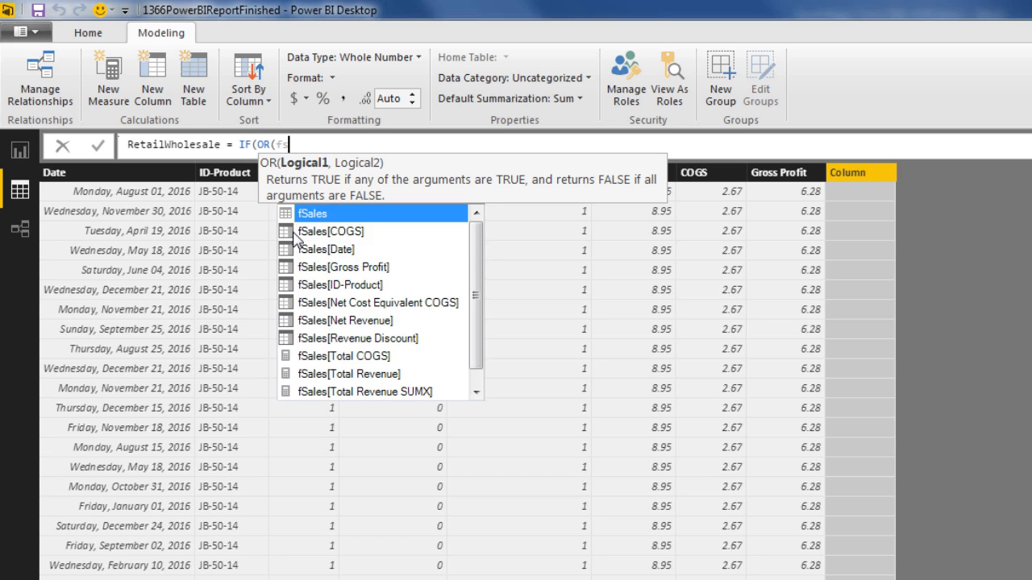
key("Down")
key("Down")
key("Down")
key("Down")
key("Down")
key("Down")
key("Down")
key("Down")
key("Down")
key("Down")
key("Down")
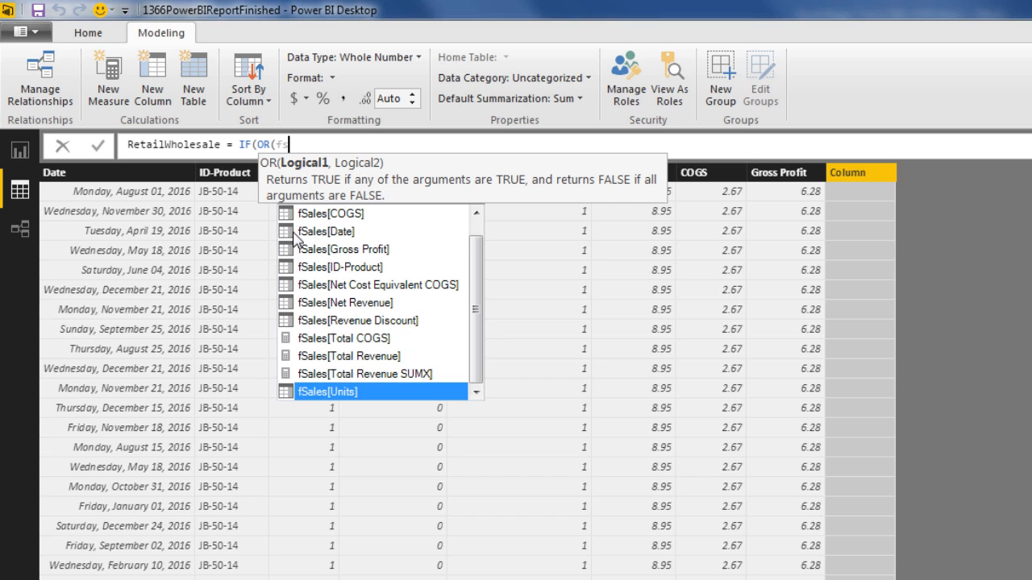
key("Tab")
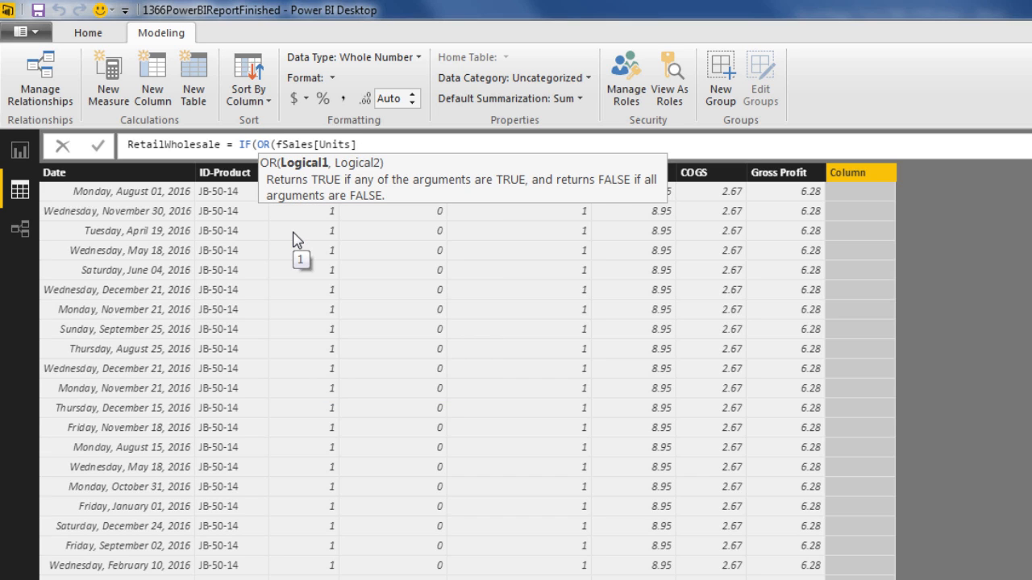
type("<15,")
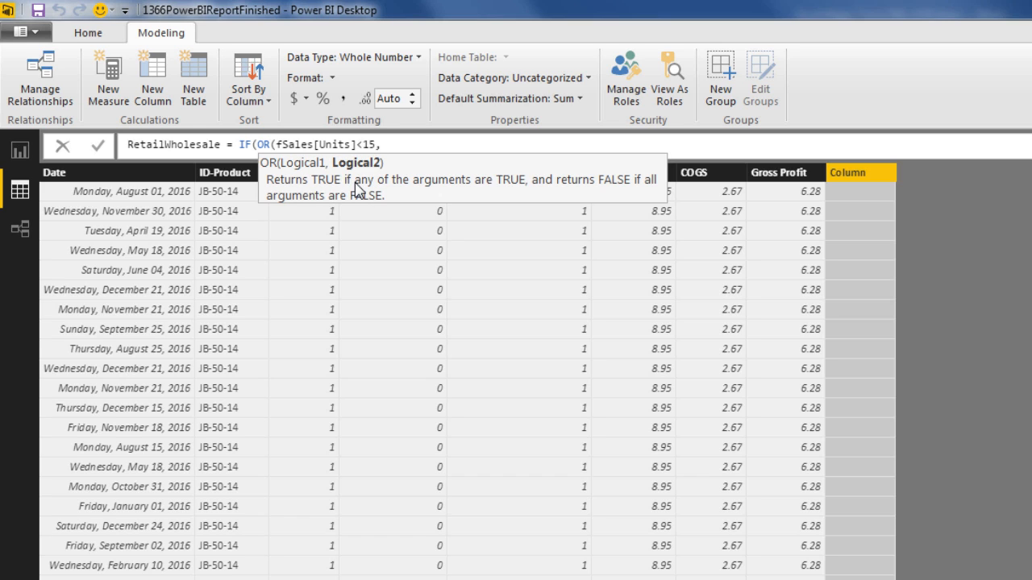
- Enter fSales[Revenue Discount]<.2 as the second OR condition, close the OR function and review its arguments
type("fs")
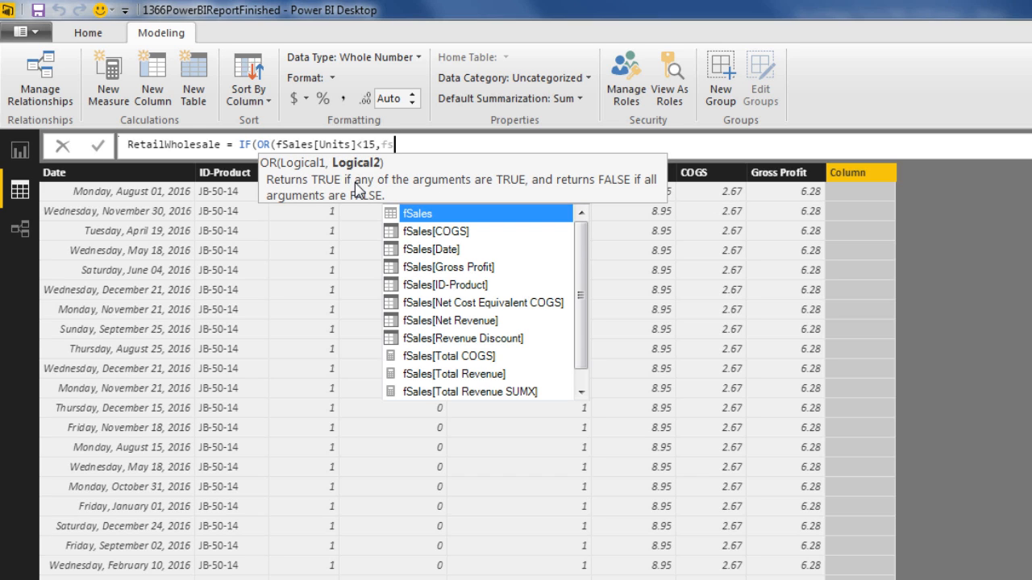
key("Down")
key("Down")
key("Down")
key("Down")
key("Down")
key("Down")
key("Down")
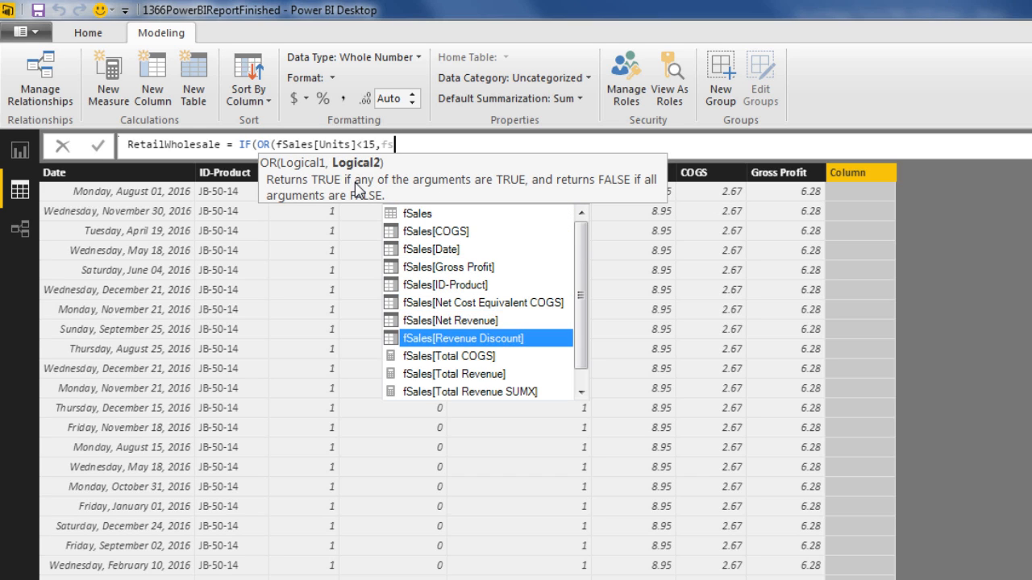
key("Tab")
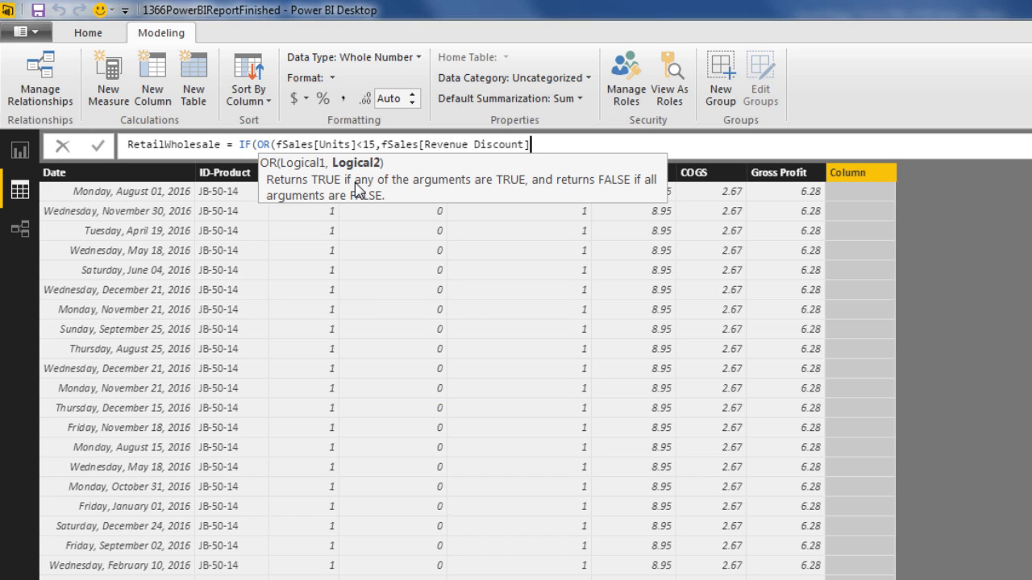
type("<.2)")
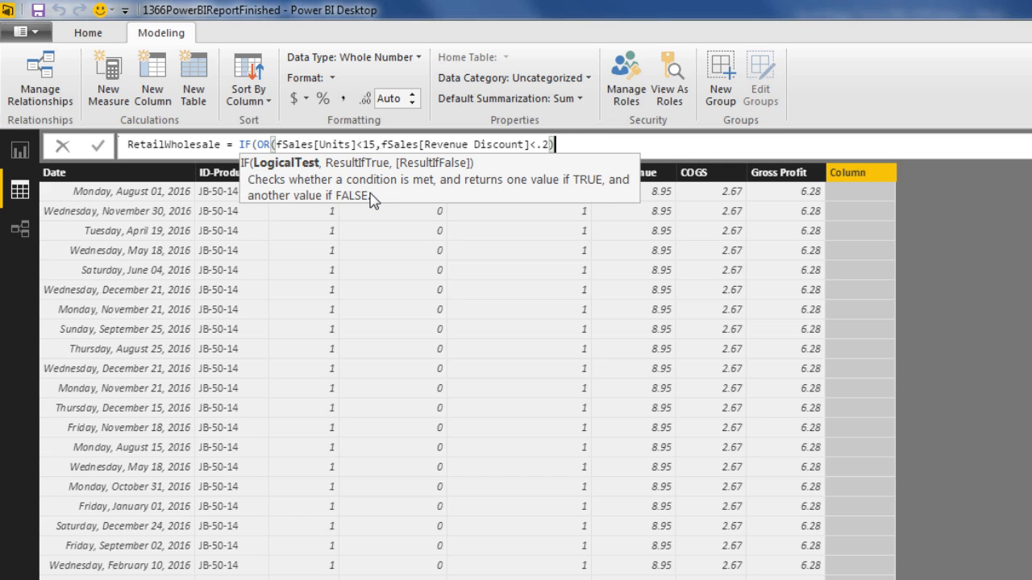
left_click(375, 144)
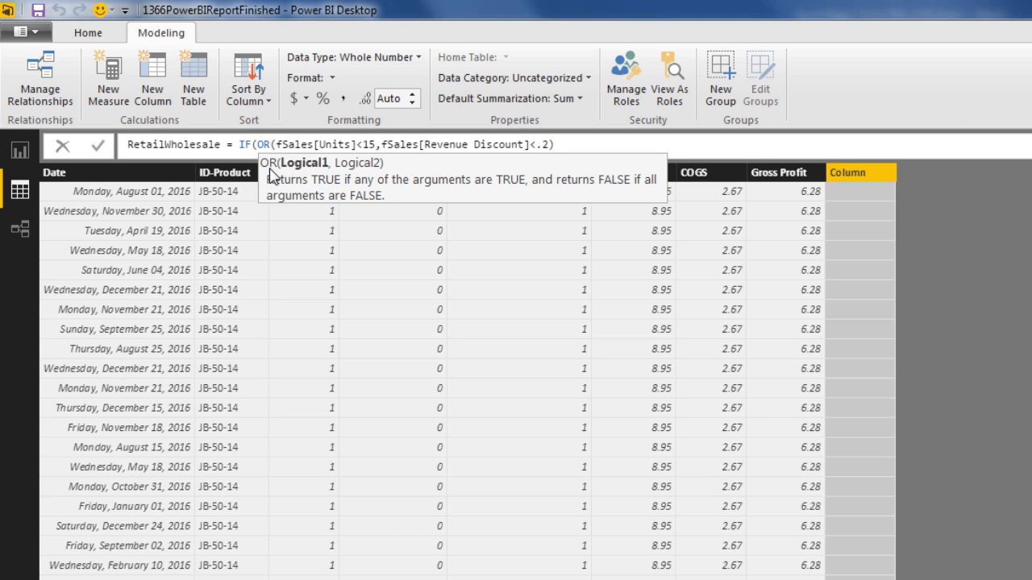
left_click(261, 144)
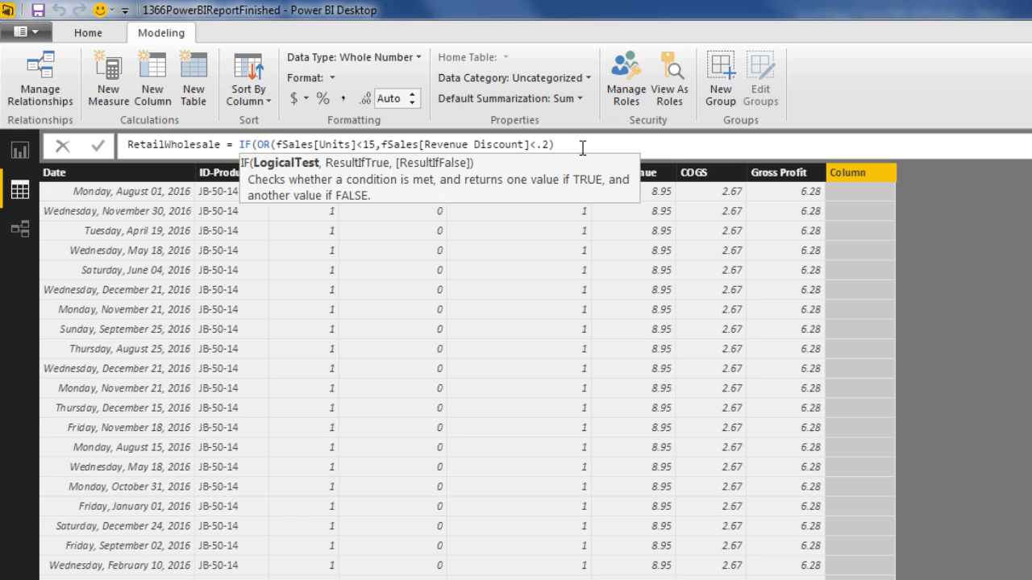
- Complete the IF formula with "Retail" as the true result and "Wholesale" as the false result, and commit the column
left_click(581, 146)
type(",")
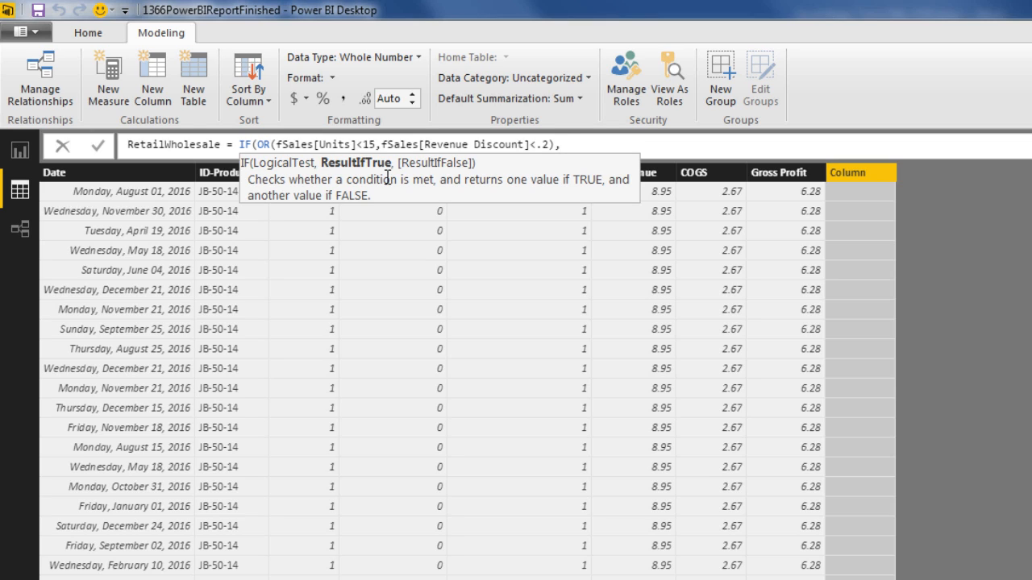
type("\"Retail\"")
type(",")
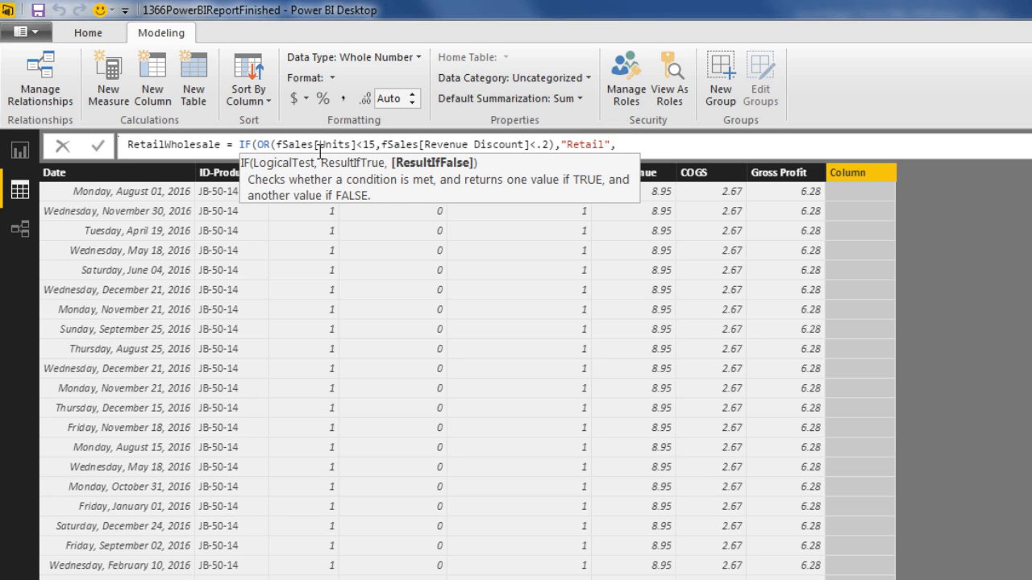
type("\"Wholesale")
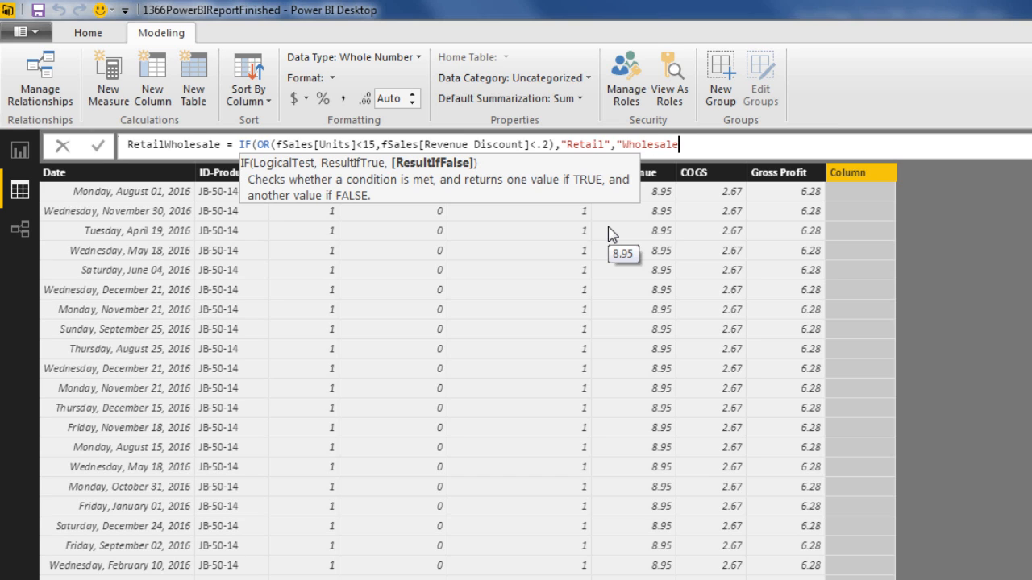
type("\")")
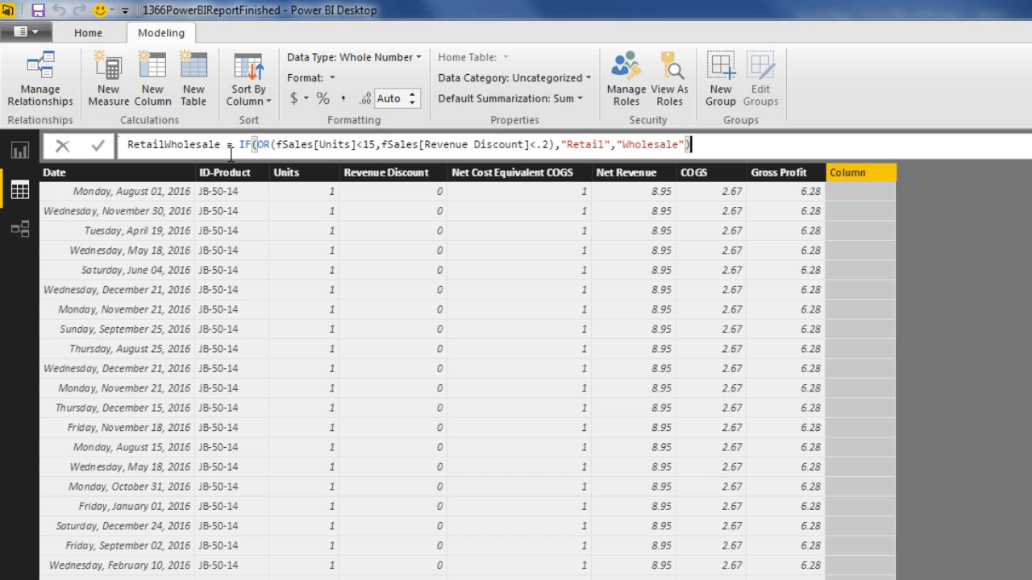
key("Return")
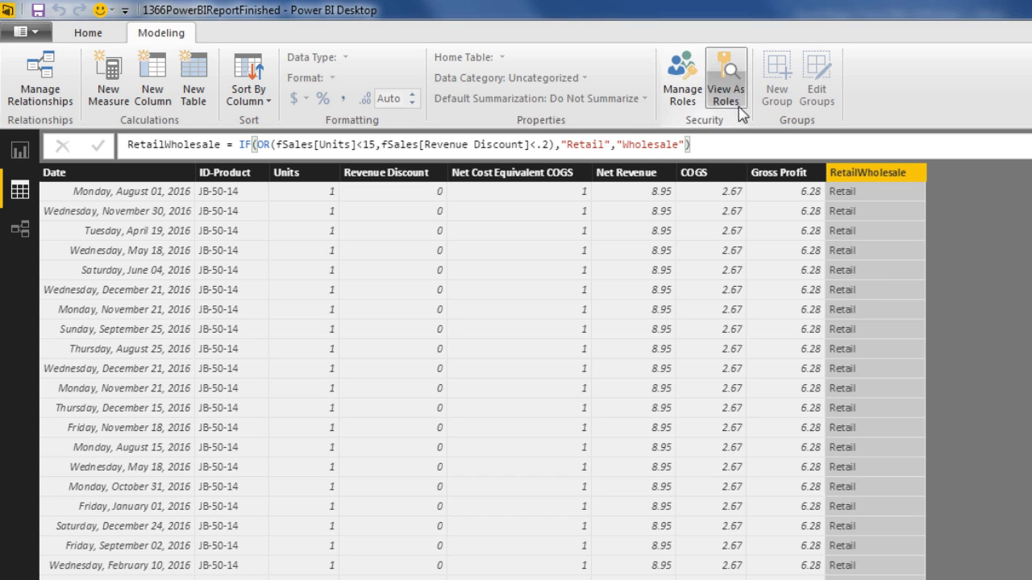
- Create a measure with the formula Total COGS = SUM(fSales[COGS])
left_click(113, 91)
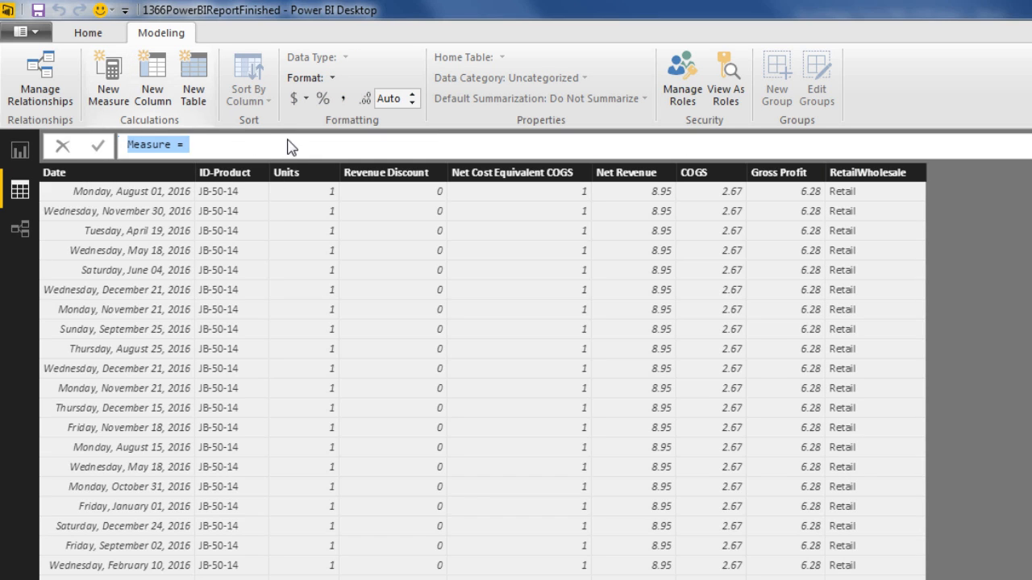
type("Total COGS ")
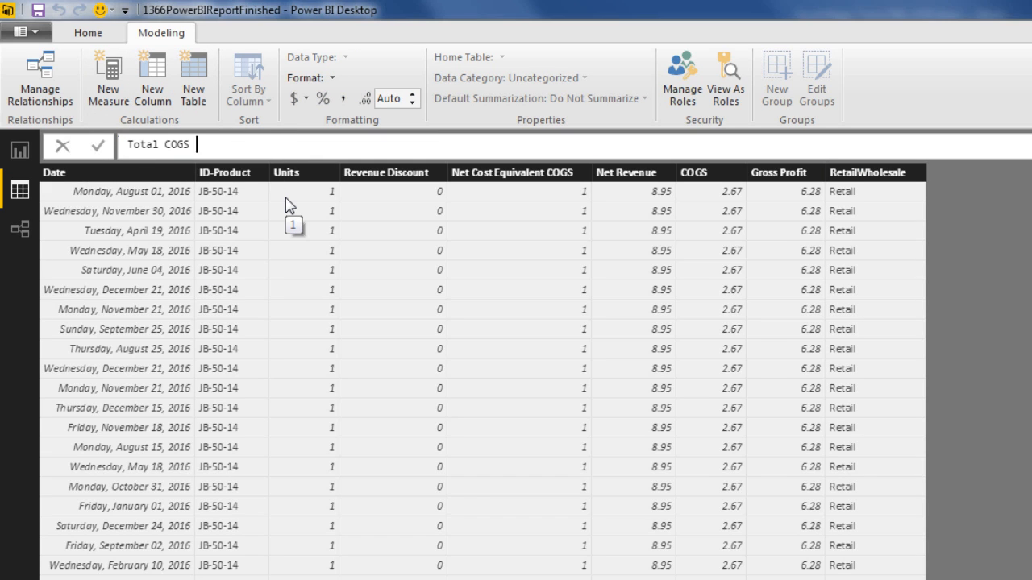
type("= SUM(")
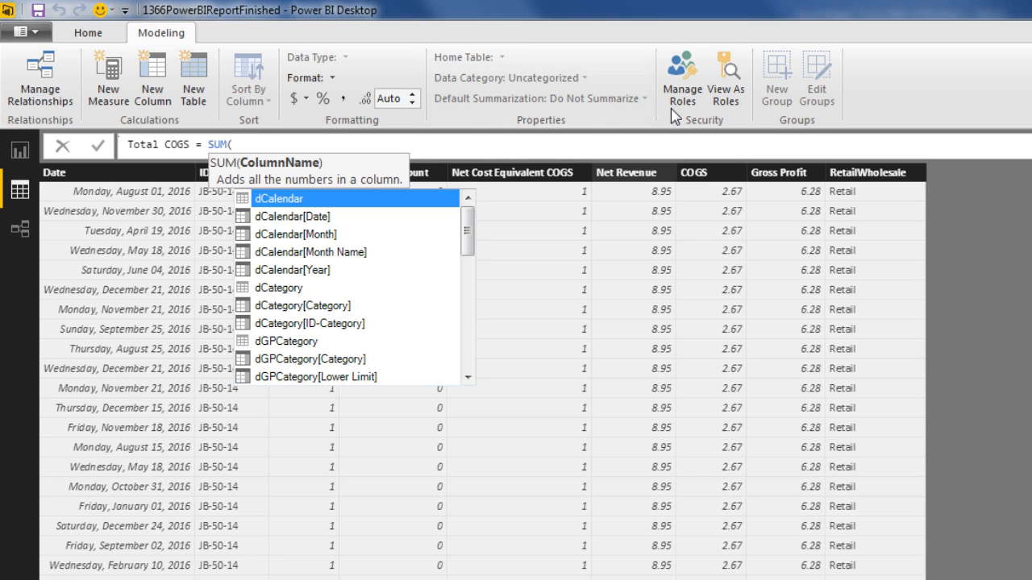
type("fs")
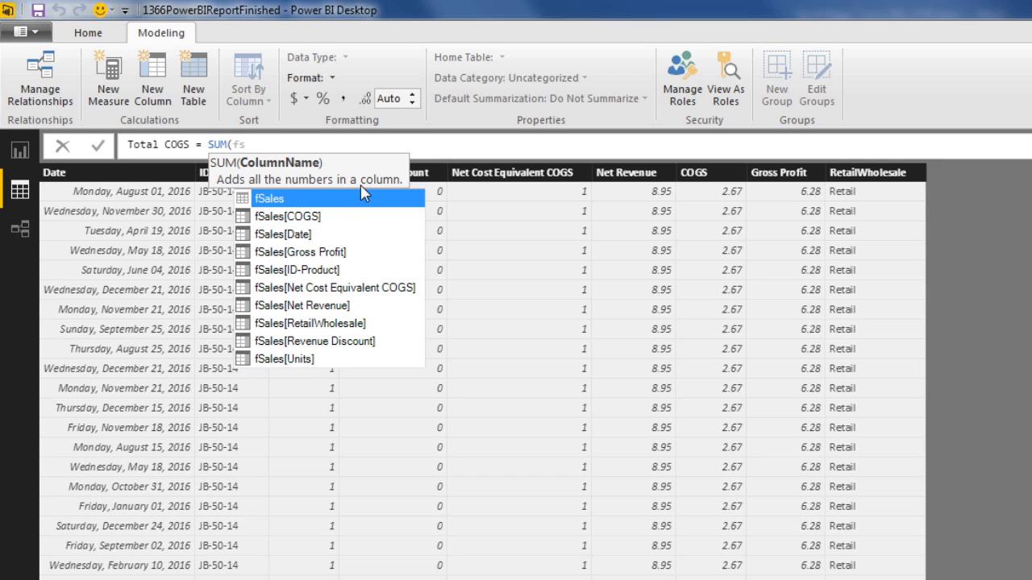
key("Down")
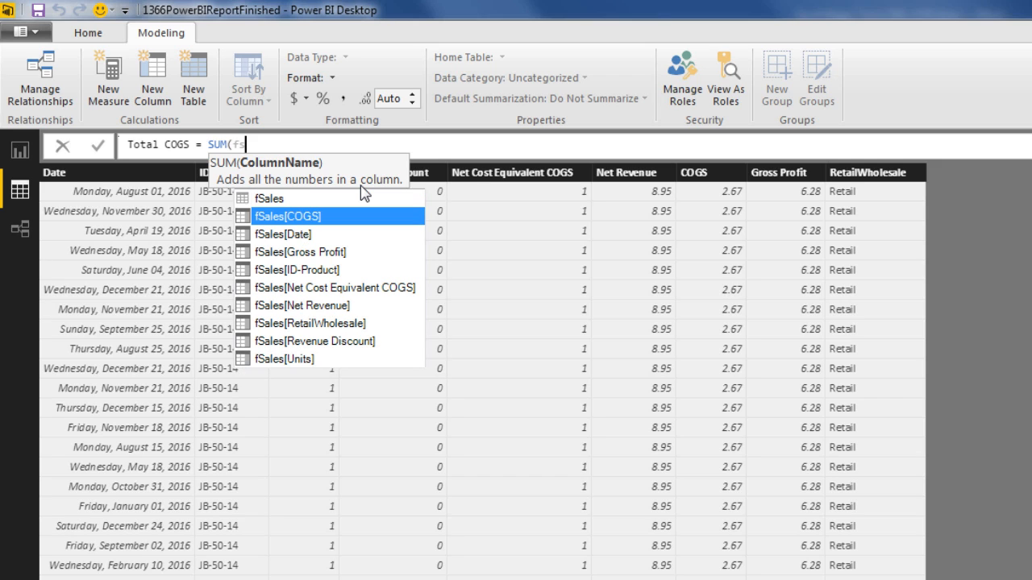
key("Tab")
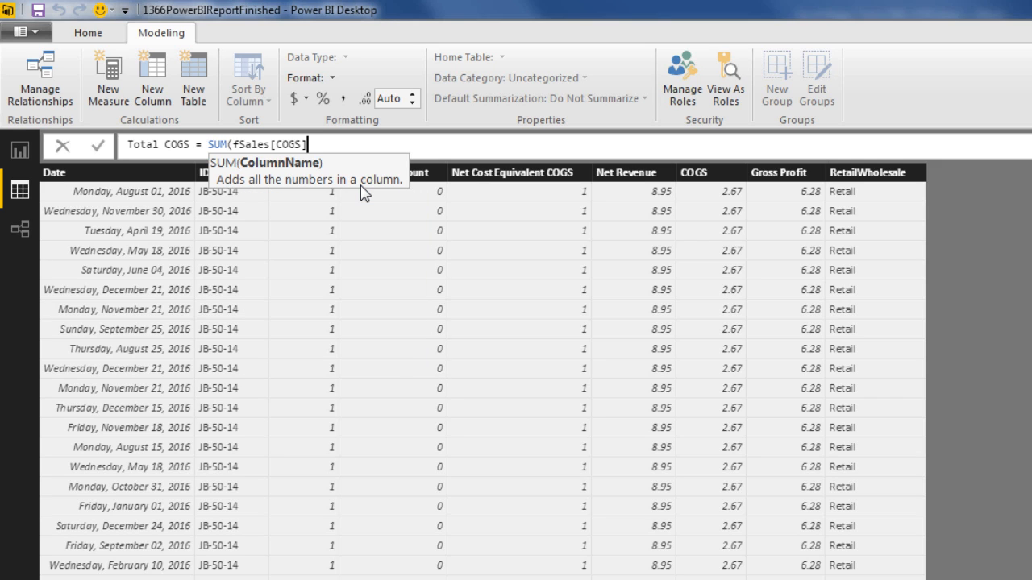
type(")")
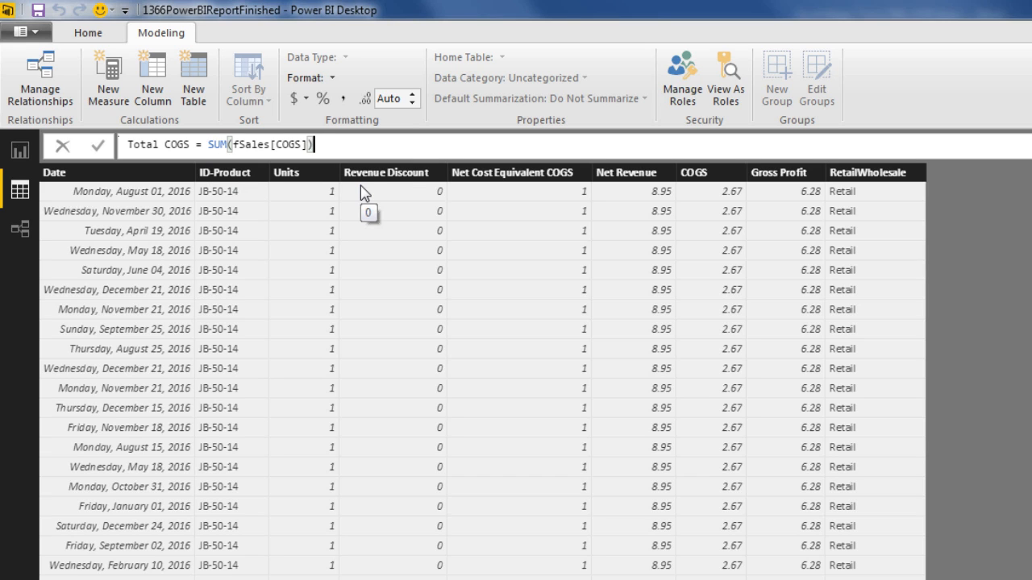
- Format the Total COGS measure as $ English (United States) currency with 0 decimal places
left_click(299, 98)
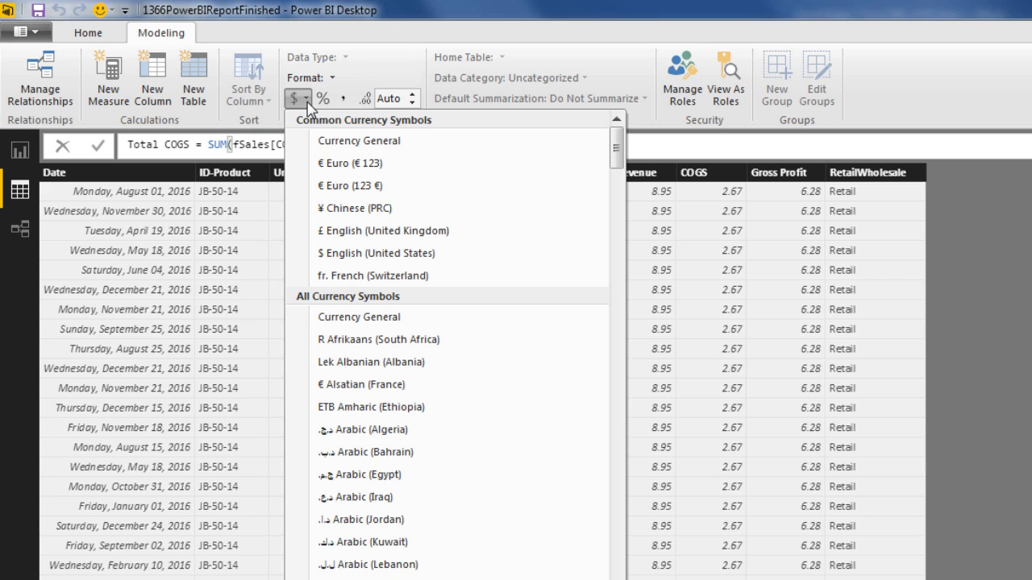
left_click(367, 253)
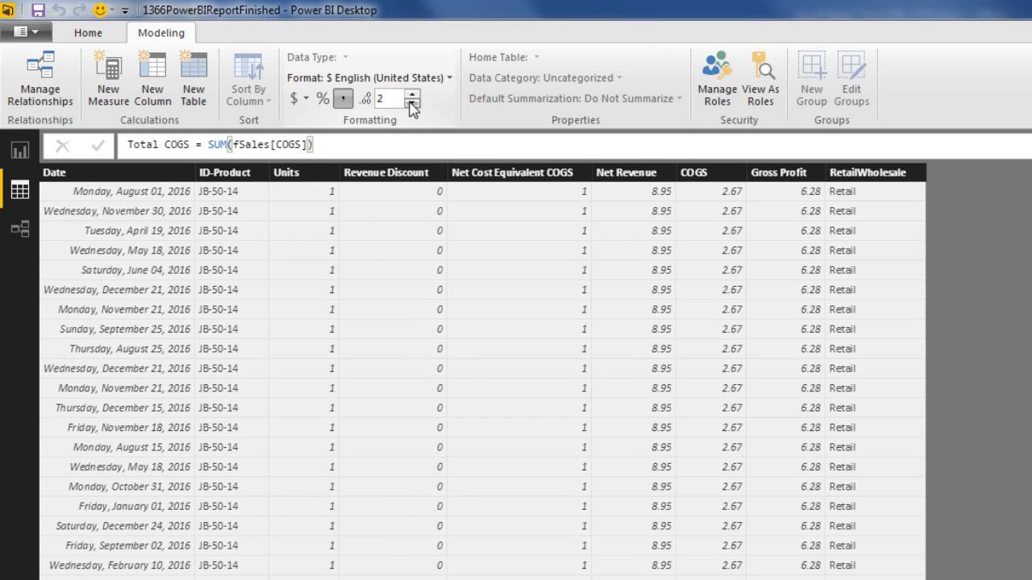
left_click(412, 104)
left_click(412, 104)
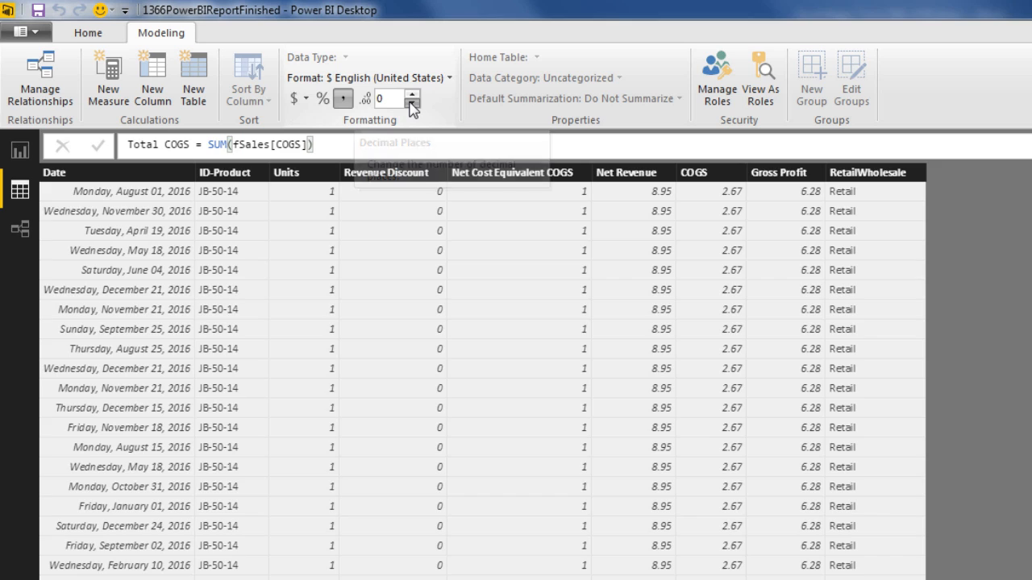
- Create a measure with the formula Total Gross Profit = SUM(fSales[Gross Profit])
left_click(108, 89)
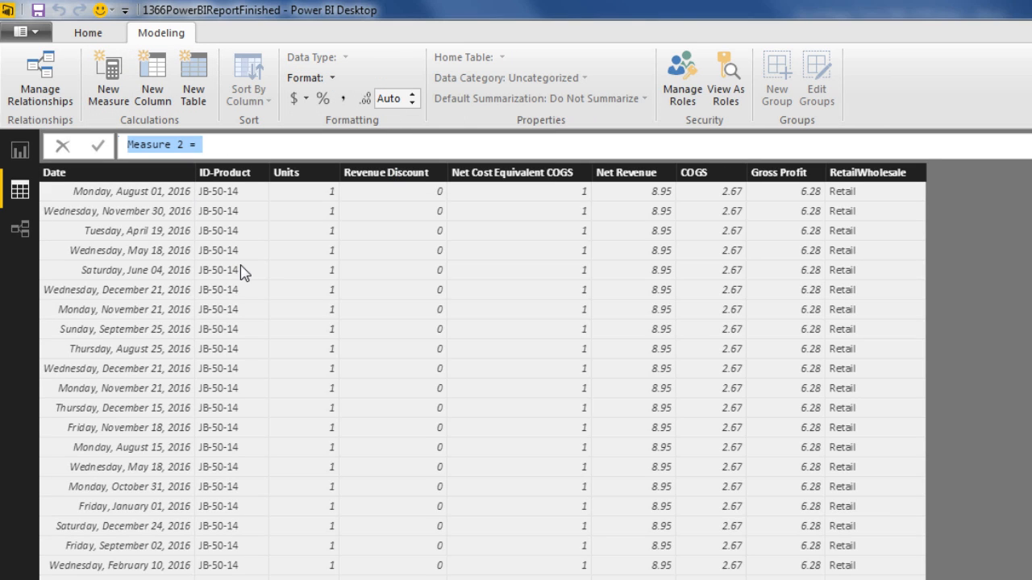
type("Total Gross Profit")
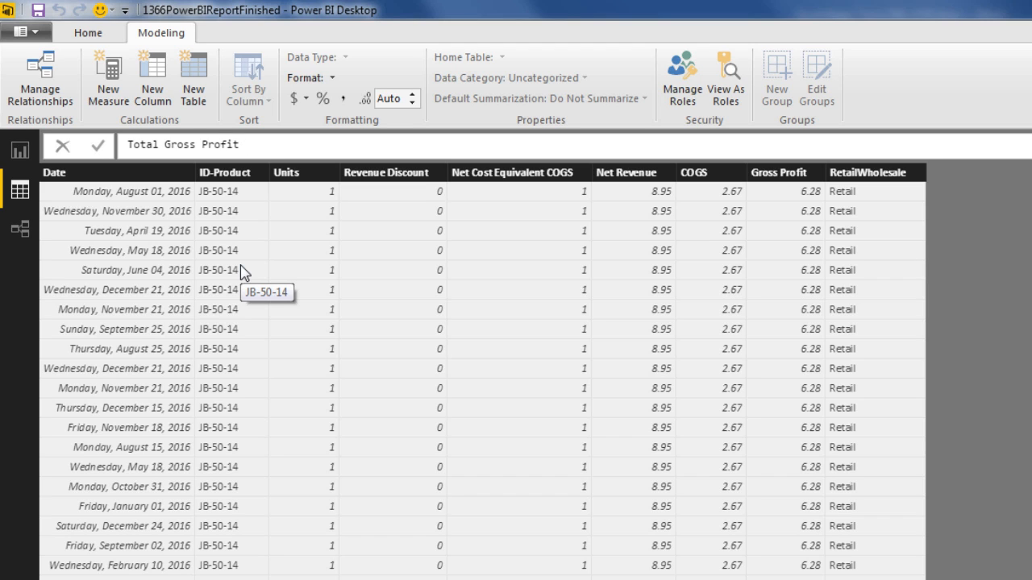
type(" = SUM(fs")
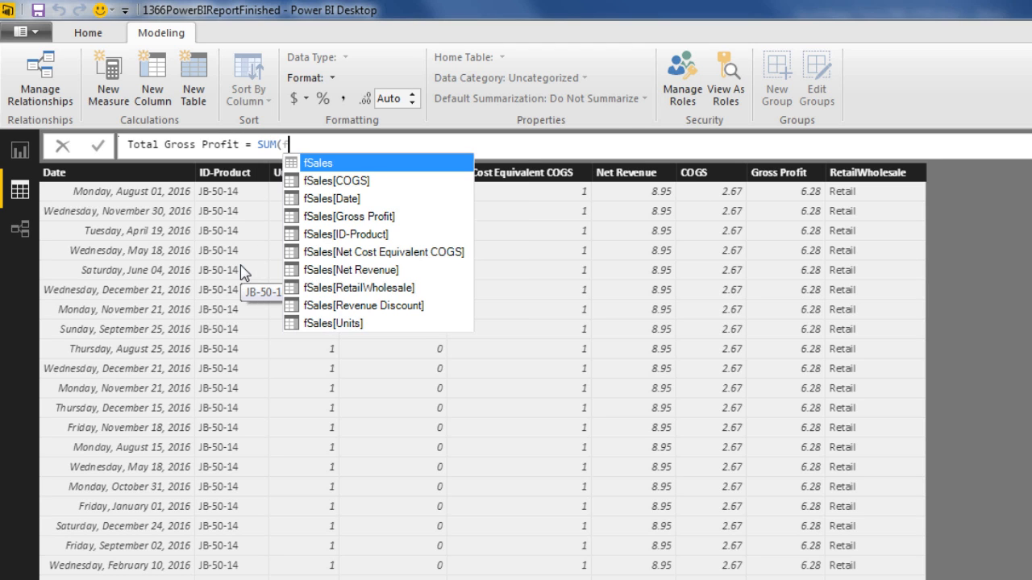
key("Down")
key("Down")
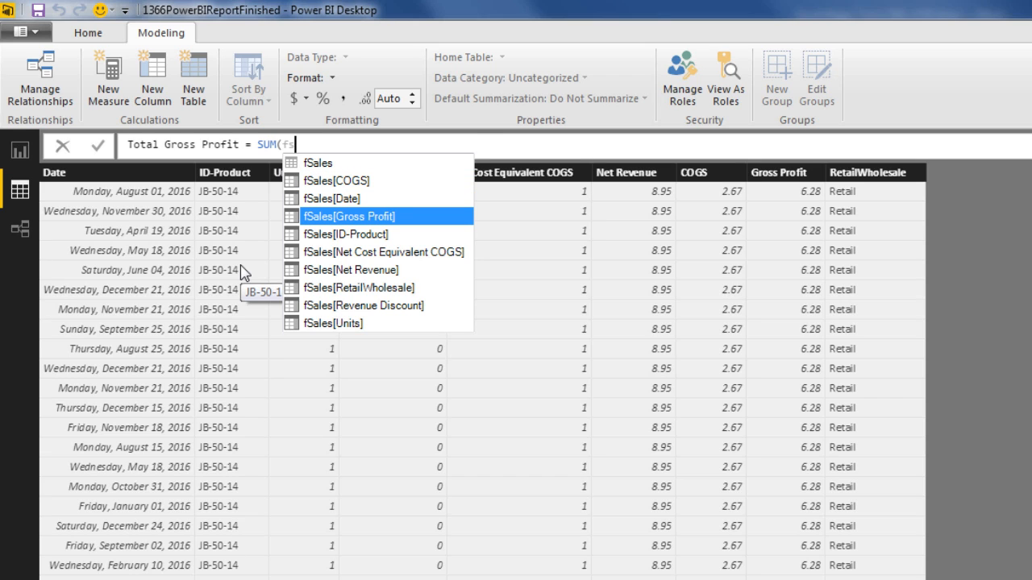
key("Tab")
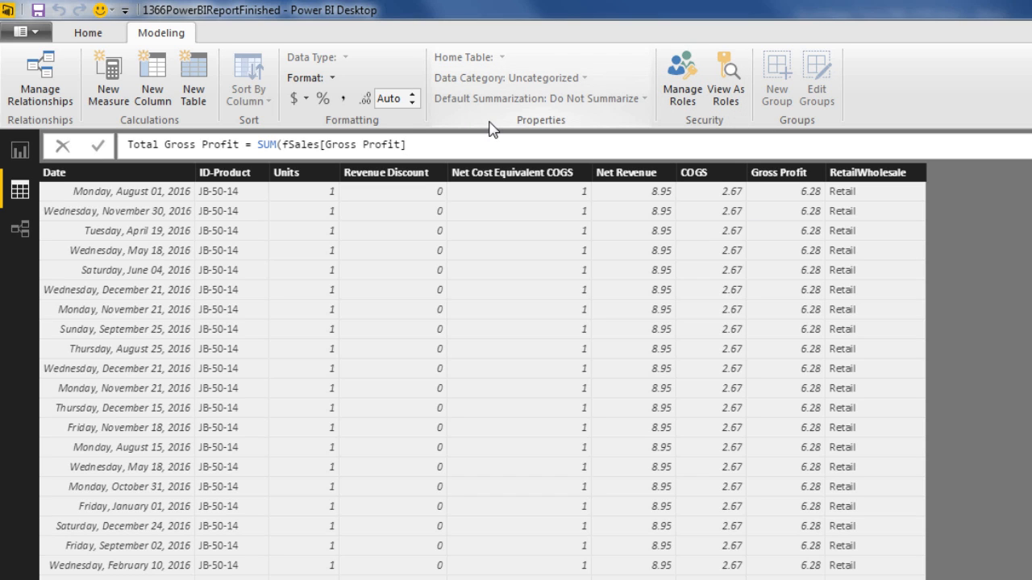
type(")")
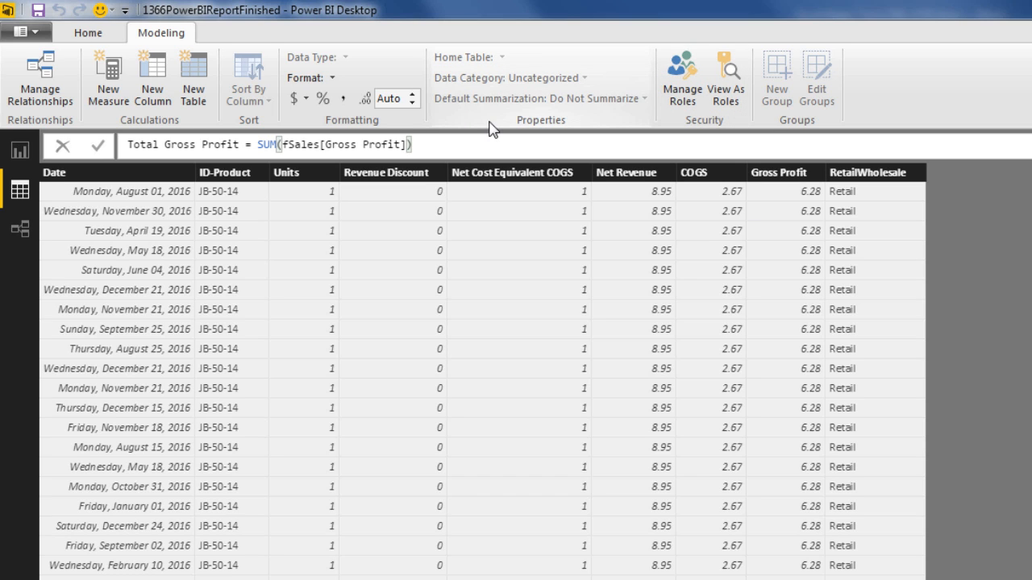
- Format the Total Gross Profit measure as $ English (United States) currency and reduce its decimal places by two
left_click(299, 99)
left_click(354, 253)
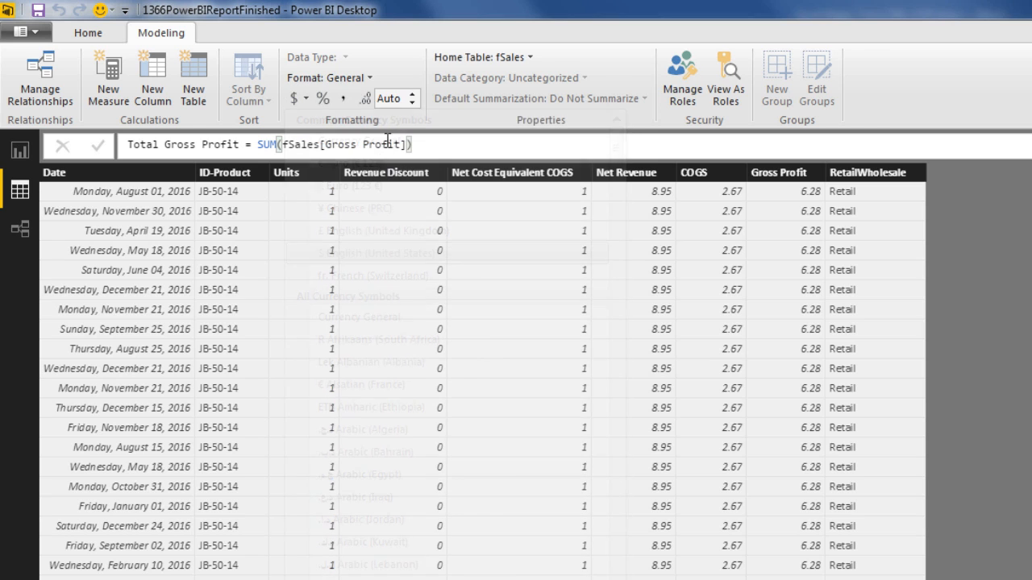
left_click(412, 103)
left_click(412, 103)
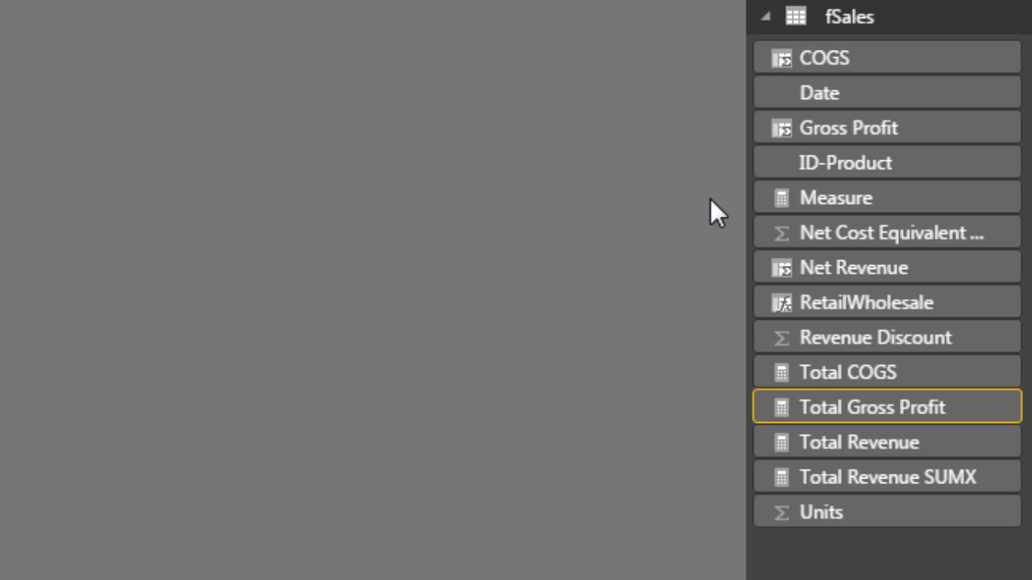
- Delete the leftover measure named Measure from the fSales table
left_click(815, 208)
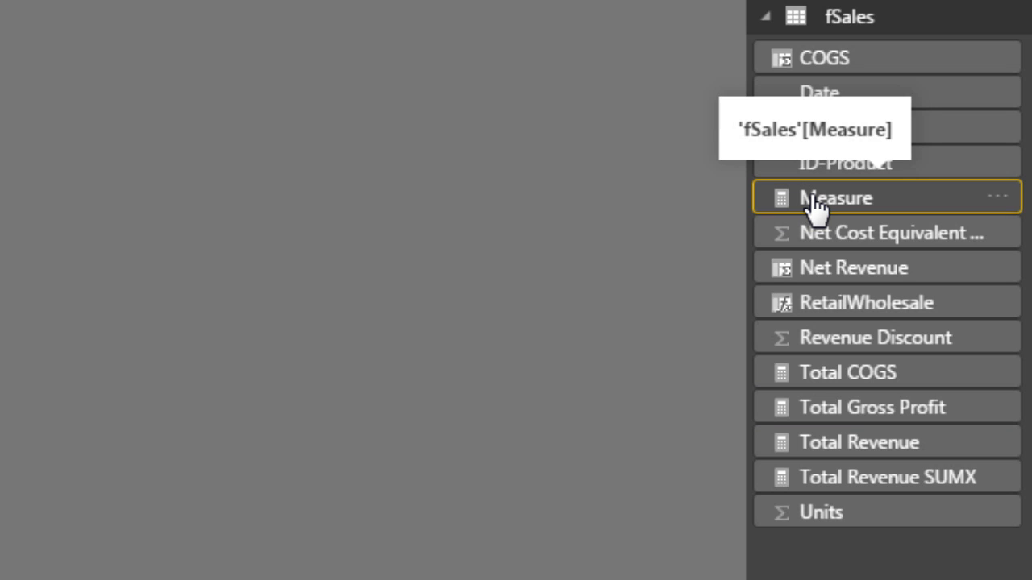
right_click(815, 208)
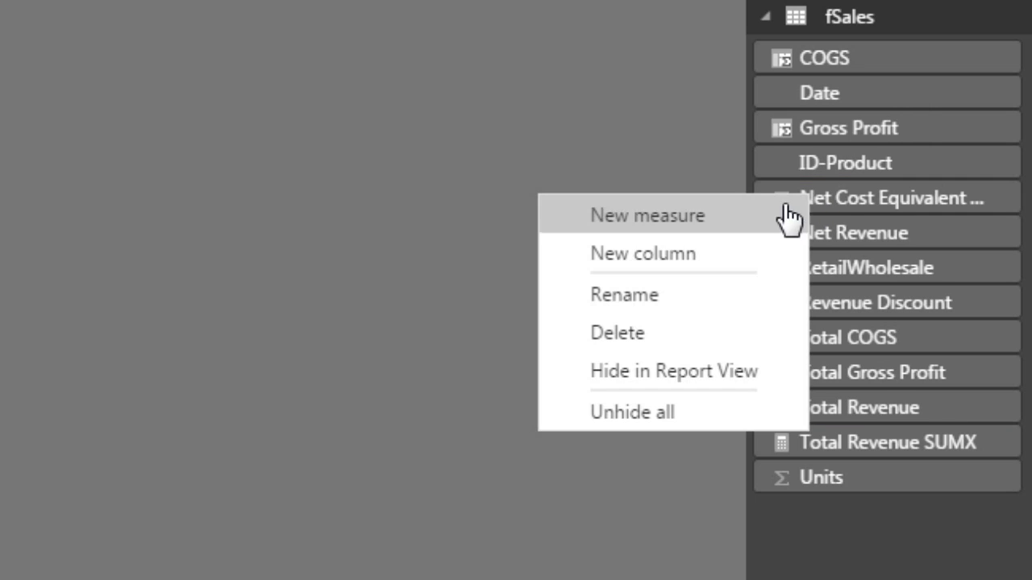
left_click(659, 332)
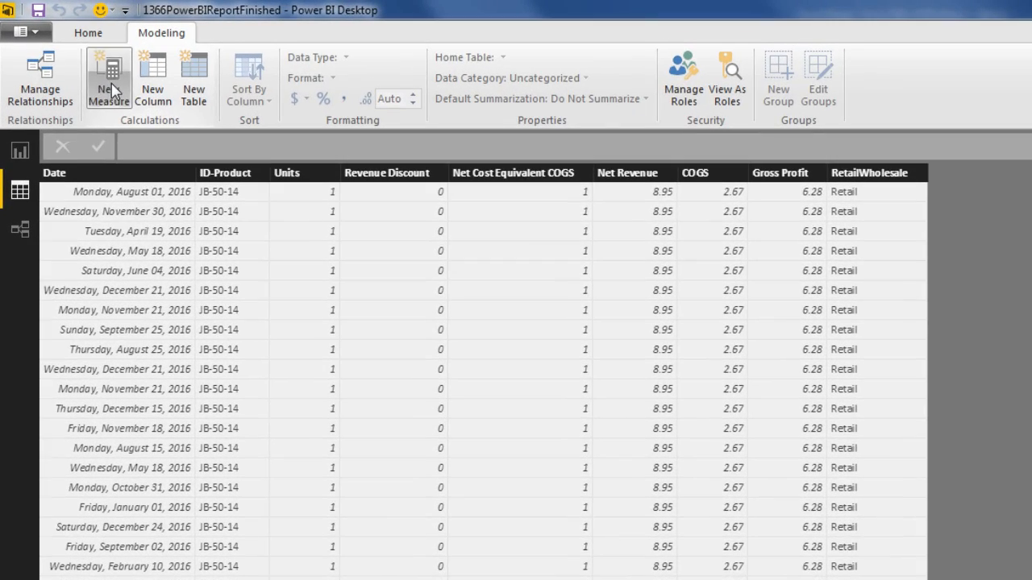
- Create a measure with the formula Gross Profit Percentage = [Total Gross Profit]/[Total Revenue] and format it as Percentage
left_click(113, 89)
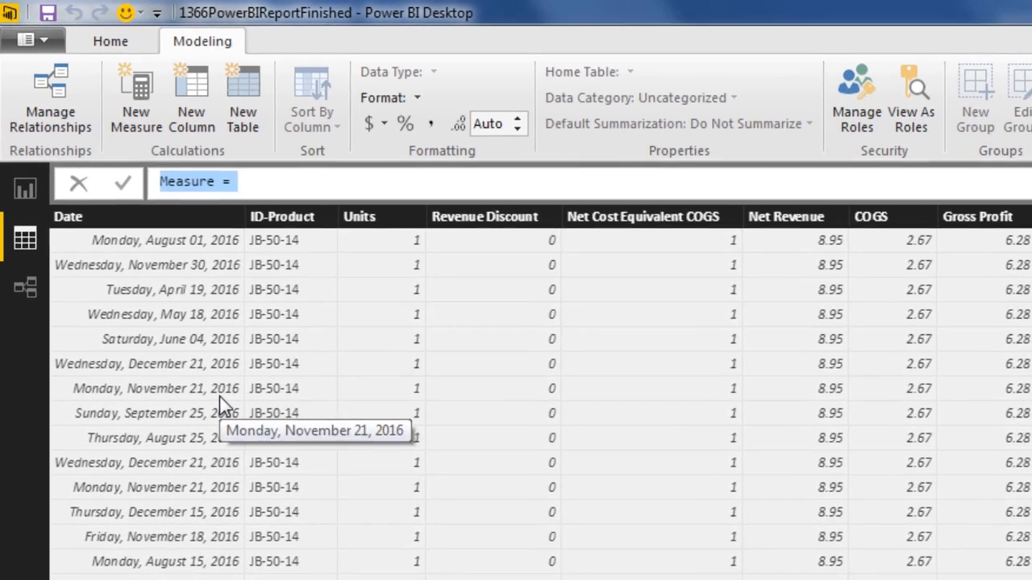
type("Gross P")
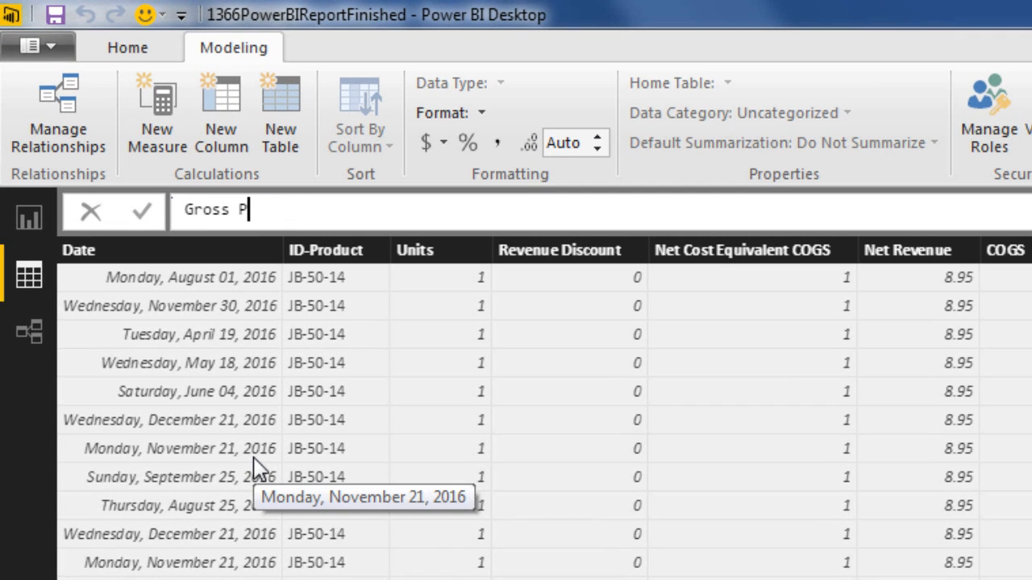
type("rofit Percentage ")
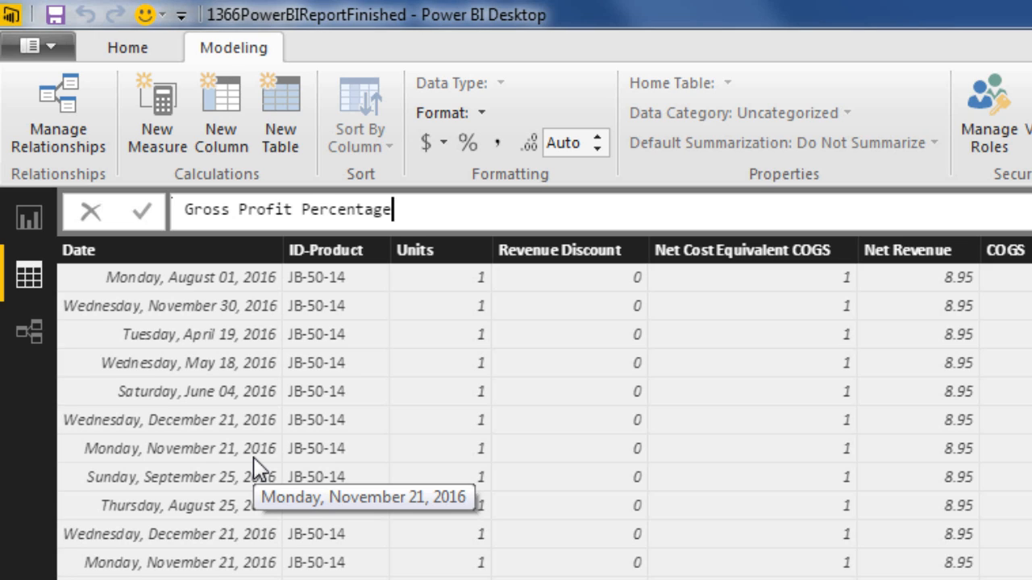
type("=")
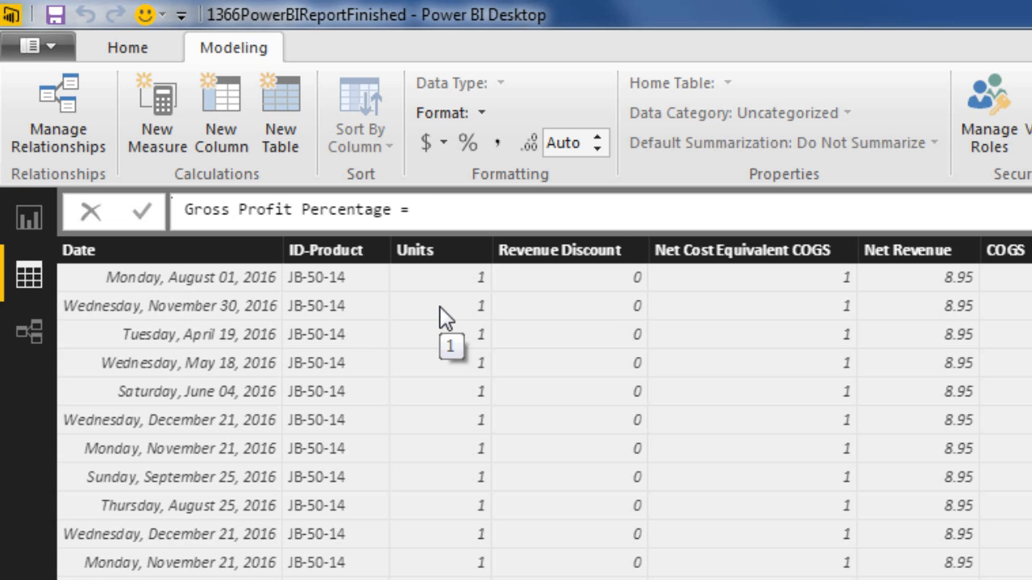
type("[")
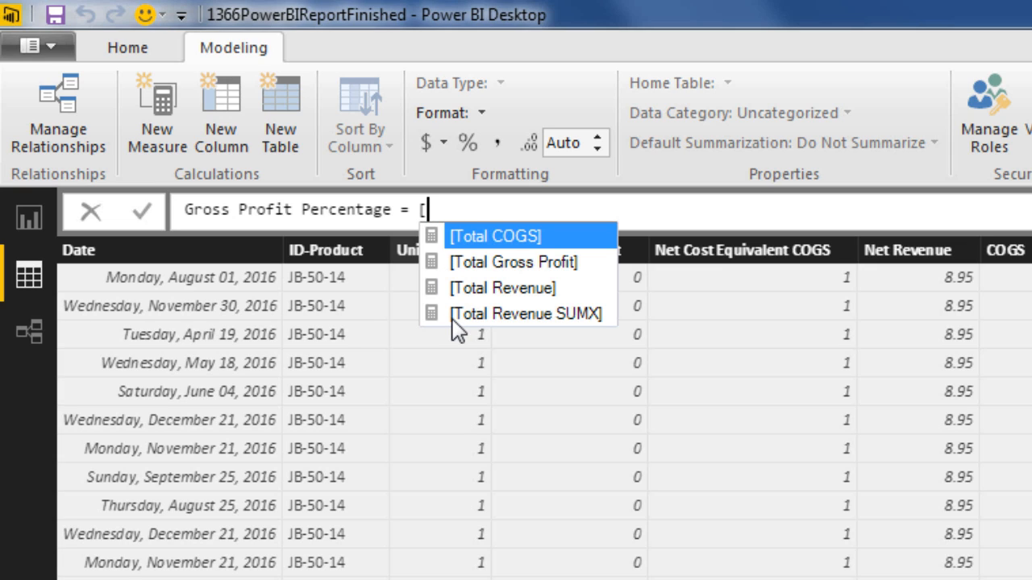
key("Down")
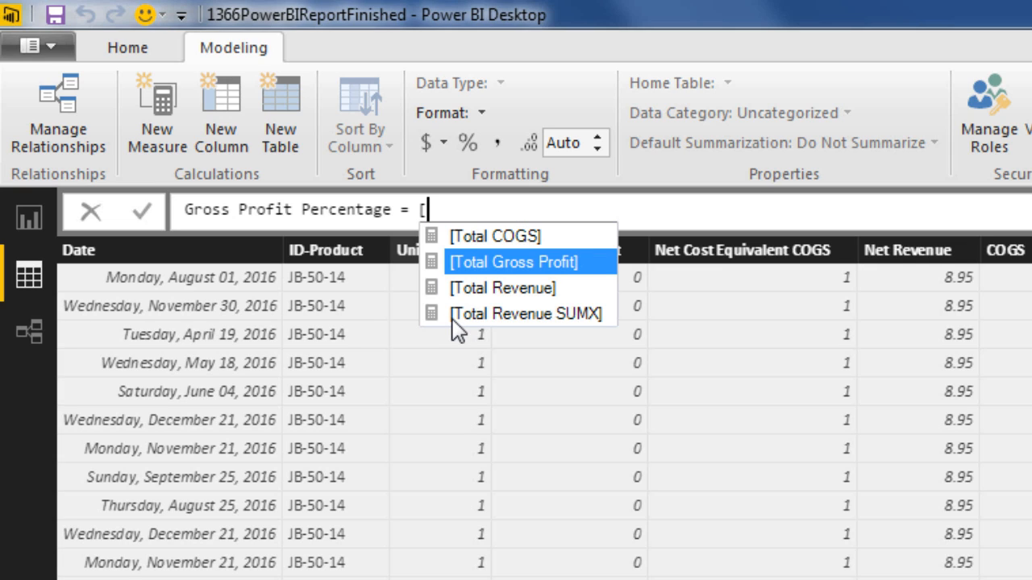
key("Tab")
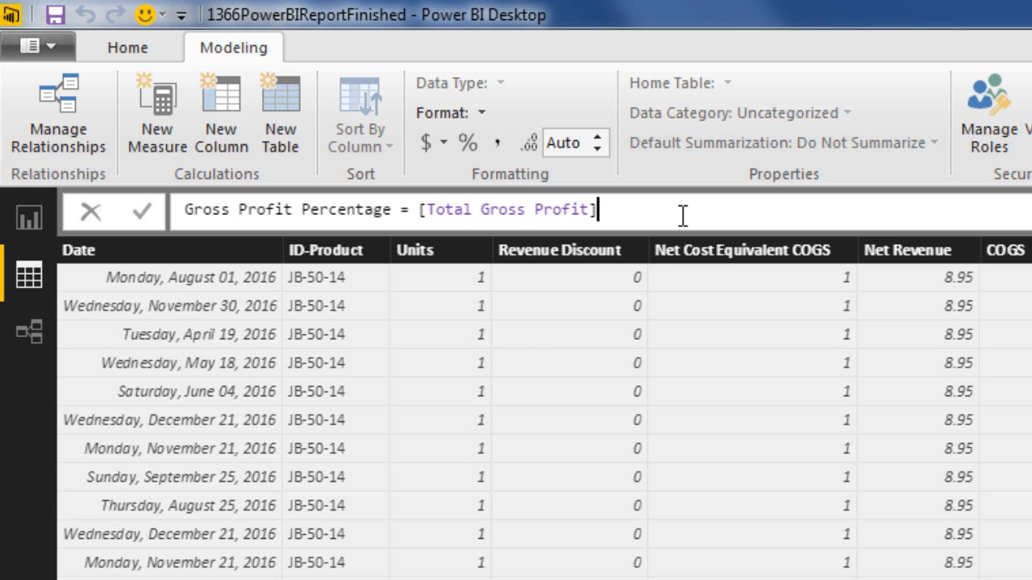
type("/[")
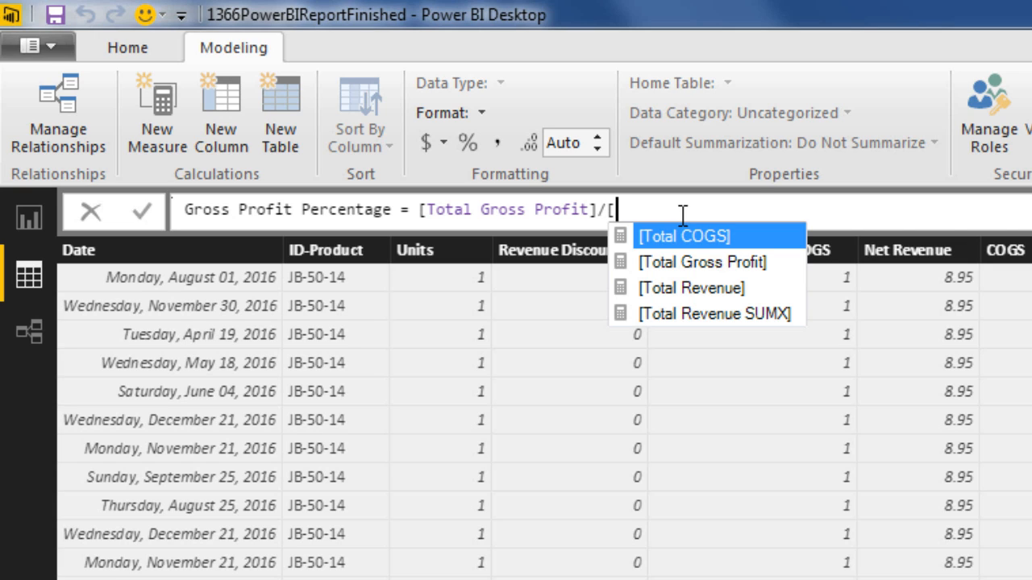
key("Down")
key("Down")
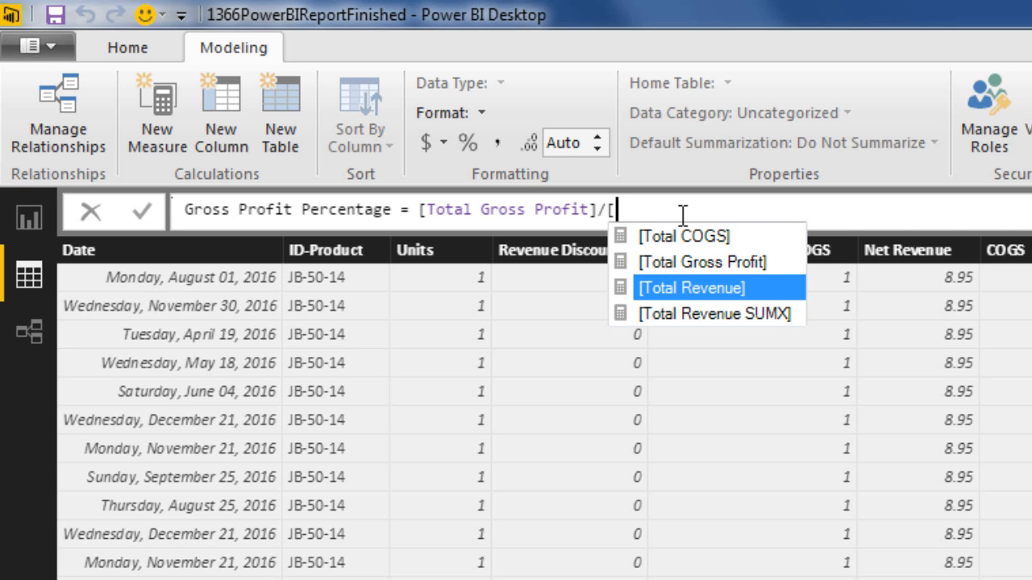
key("Tab")
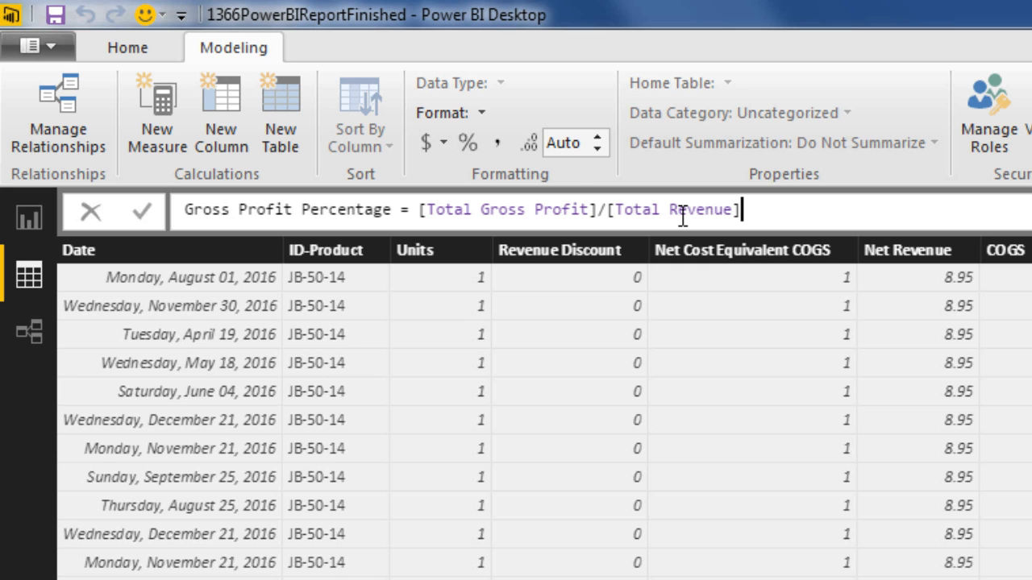
left_click(473, 145)
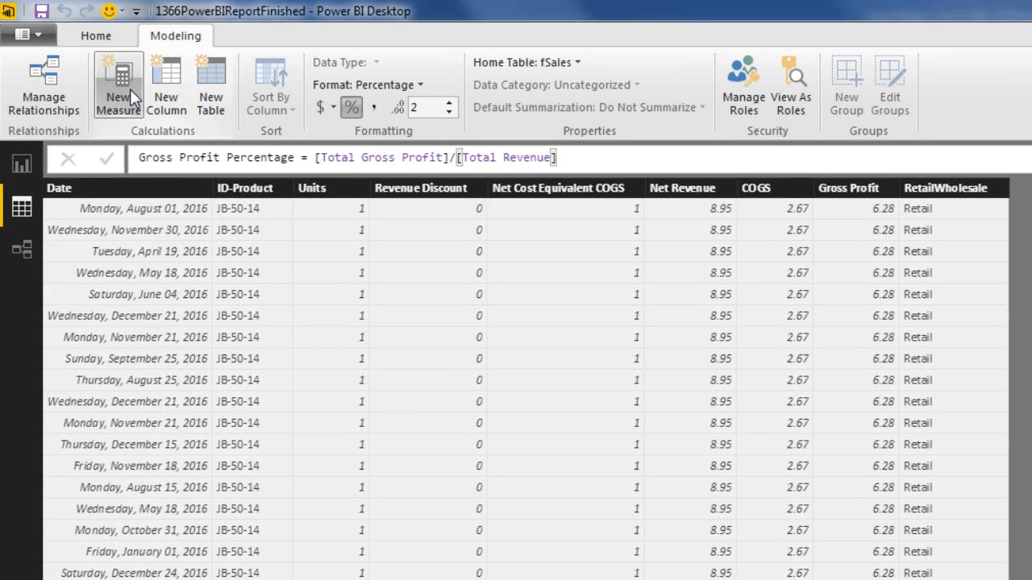
- Create a measure with the formula Average Gross Profit = AVERAGE(fSales[Gross Profit])
left_click(130, 89)
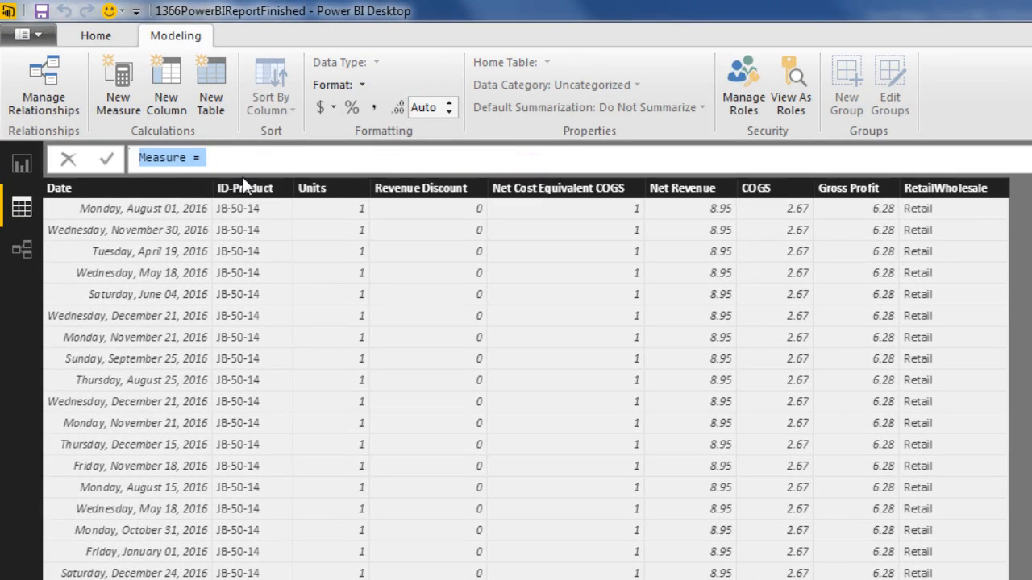
type("Average")
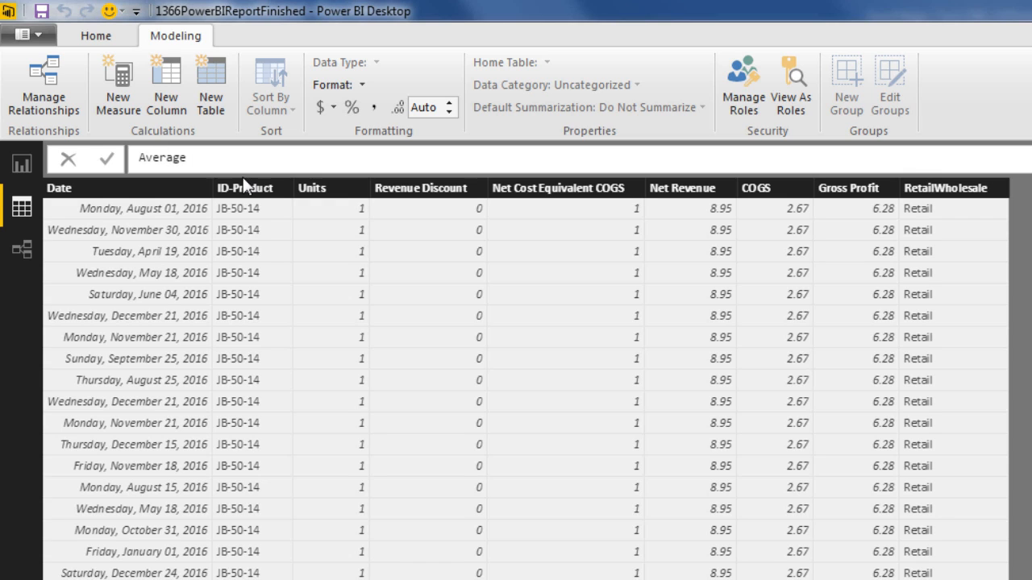
type(" Gross Profit = ave")
key("Tab")
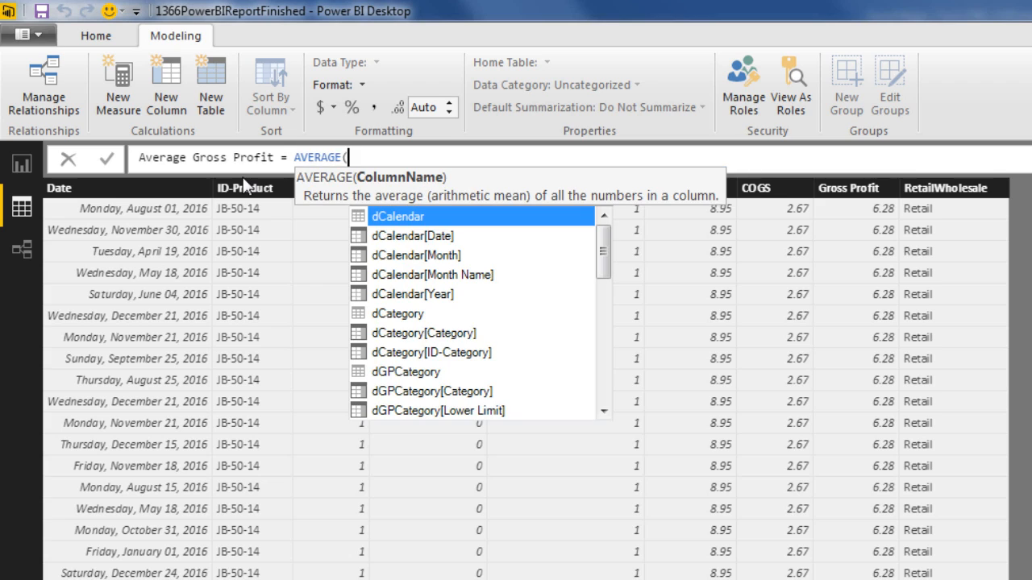
type("fs")
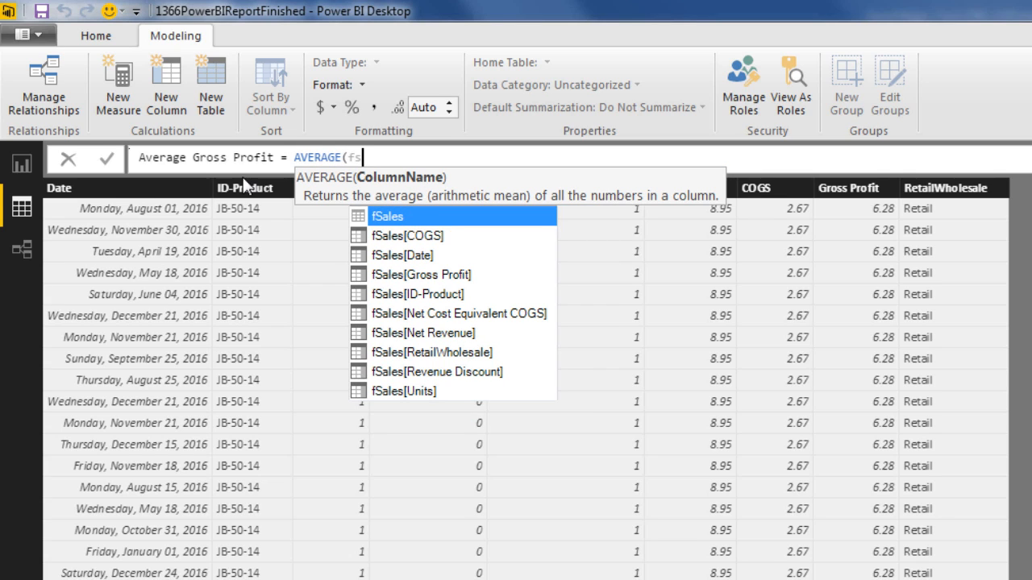
key("Down")
key("Down")
key("Down")
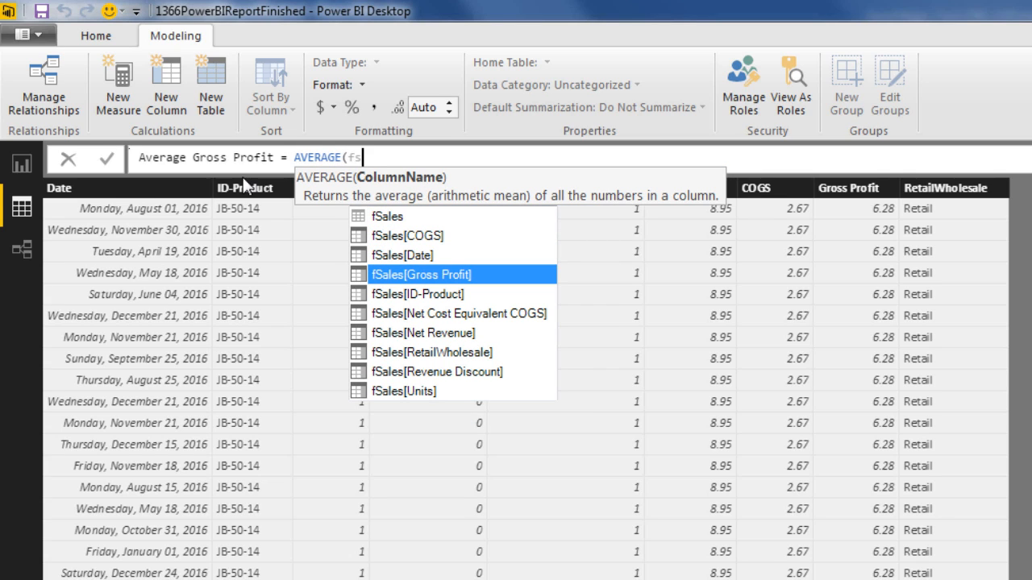
key("Tab")
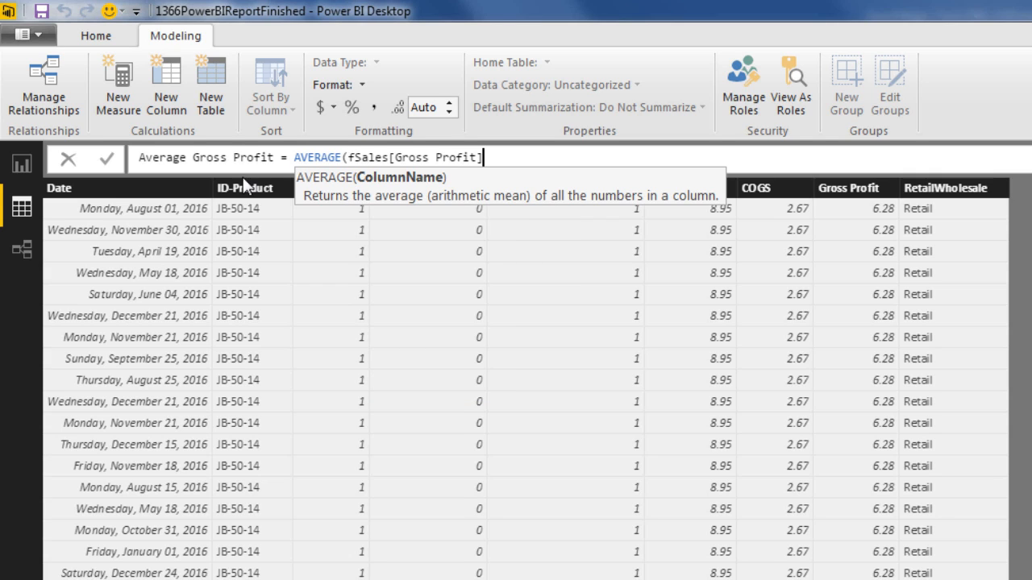
type(")")
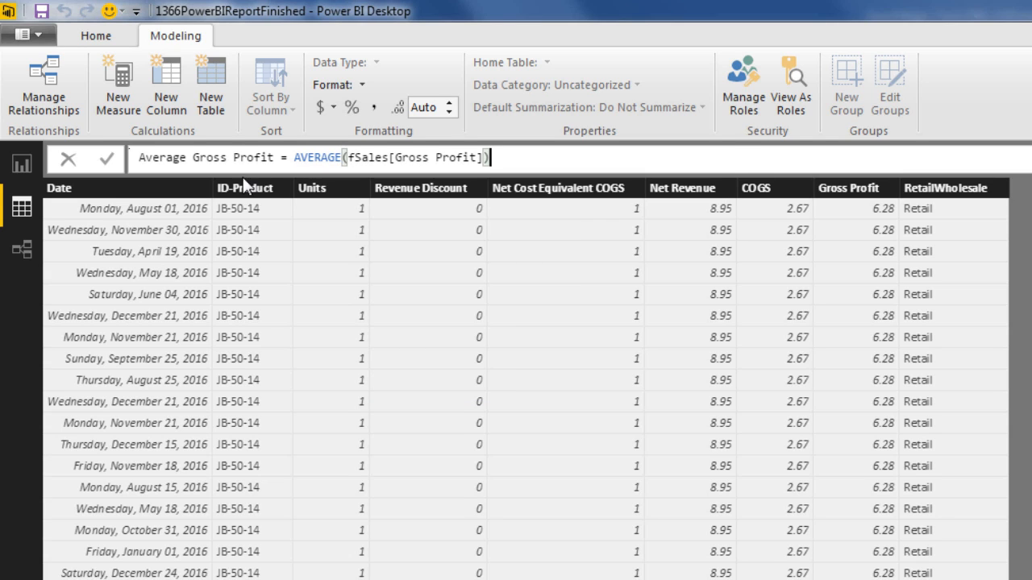
- Format the Average Gross Profit measure as $ English (United States) currency with 0 decimal places
left_click(330, 112)
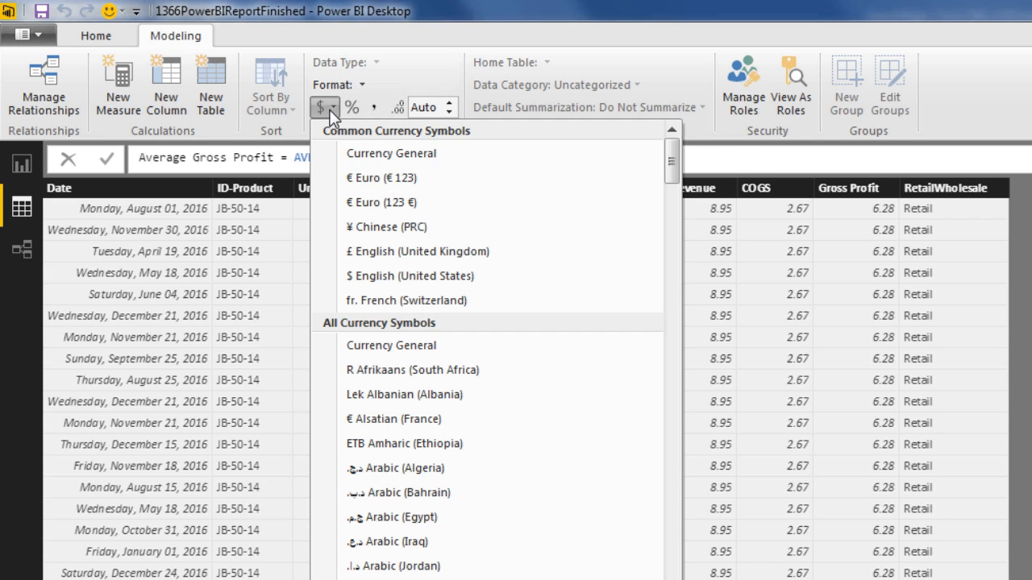
left_click(398, 278)
left_click(449, 112)
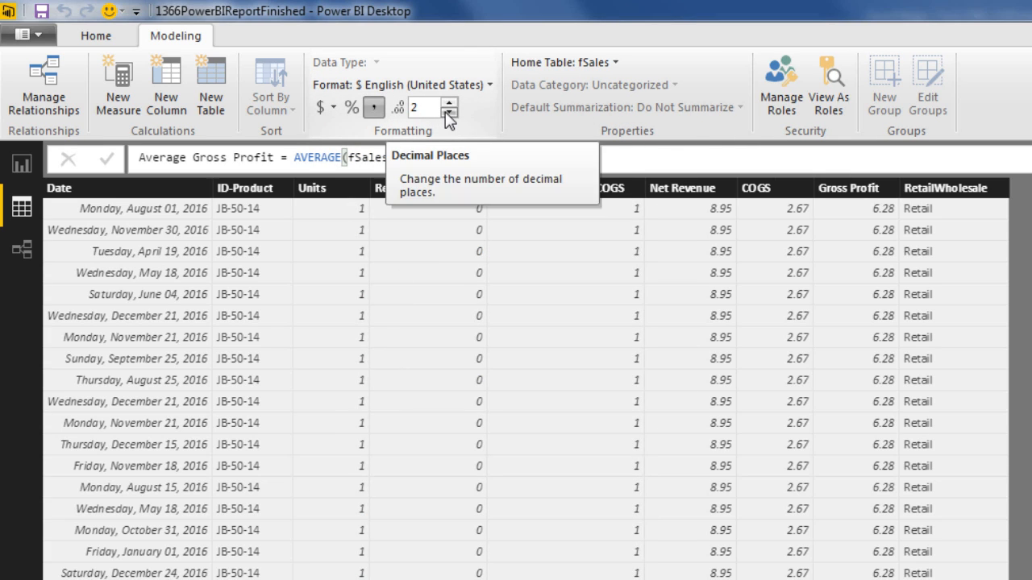
left_click(449, 112)
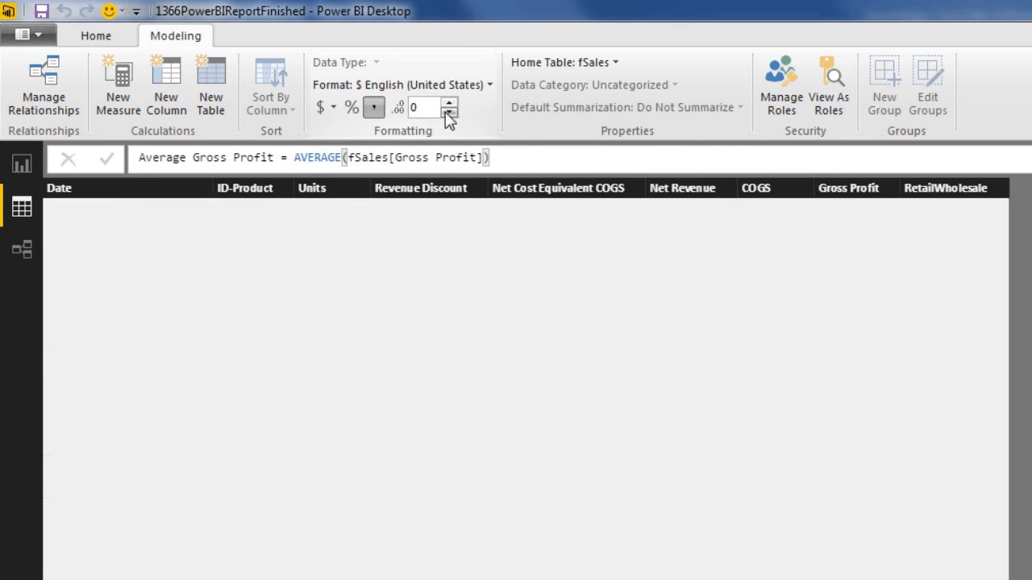
left_click(546, 164)
key("Return")
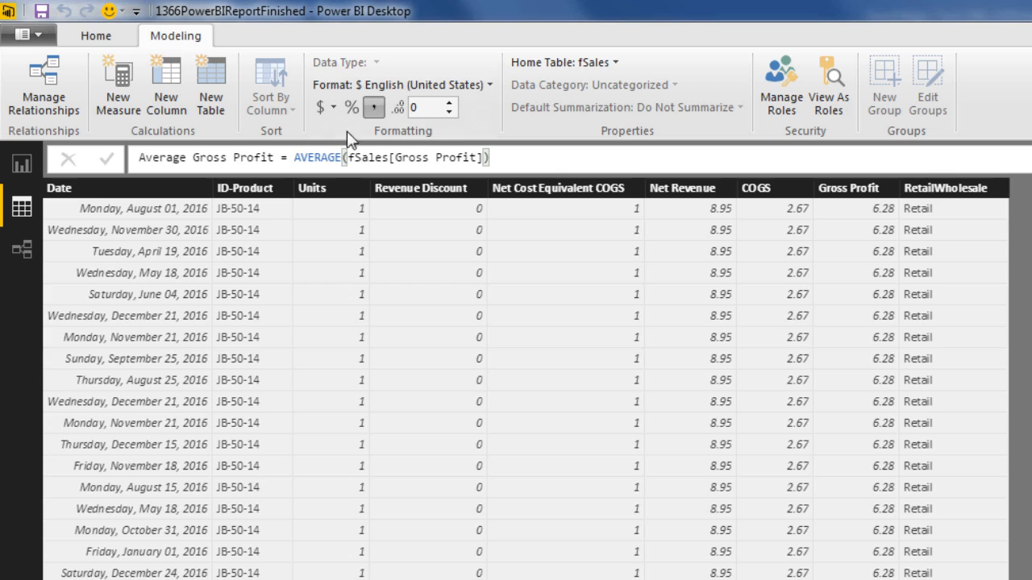
- Create a measure with the formula Standard Deviation Gross Profit = STDEV.P(fSales[Gross Profit])
left_click(119, 91)
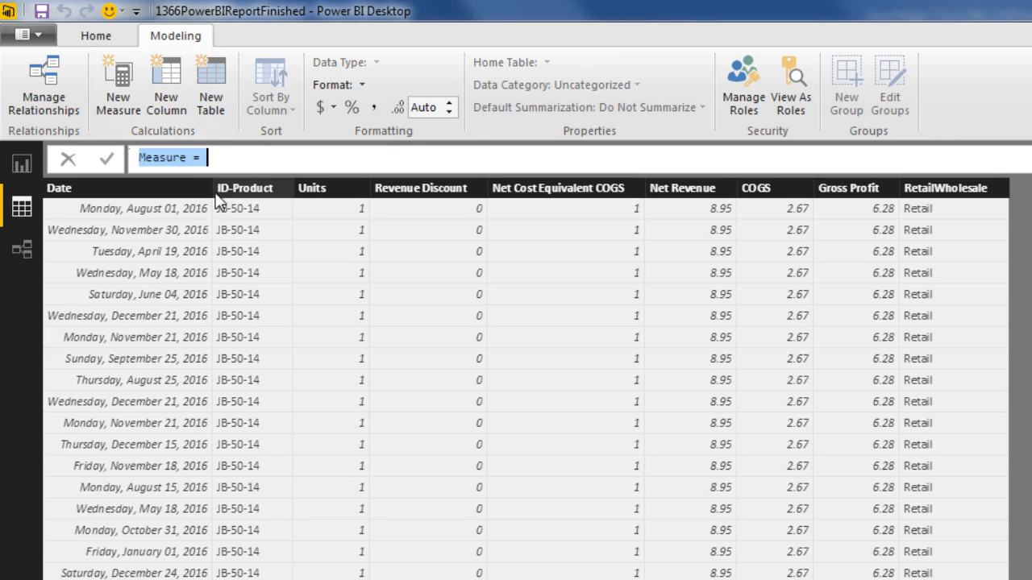
type("Standard Deviation Gross Profit")
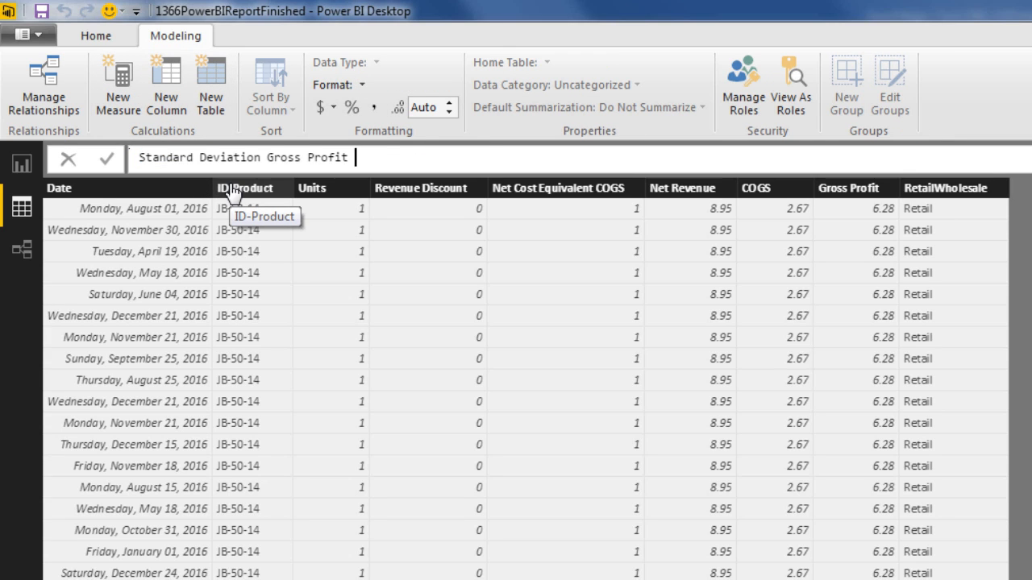
type("= st")
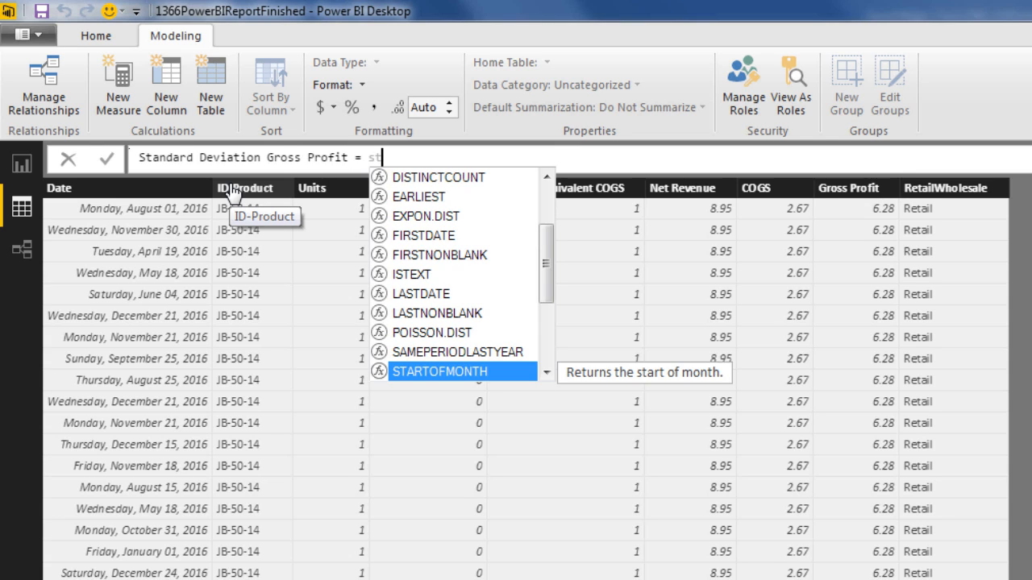
type("dev")
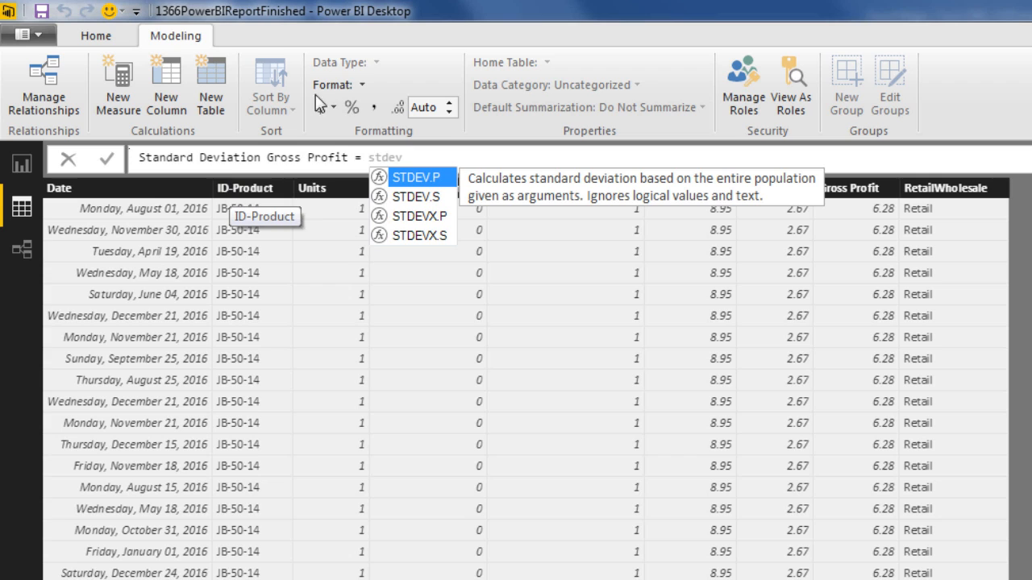
key("Tab")
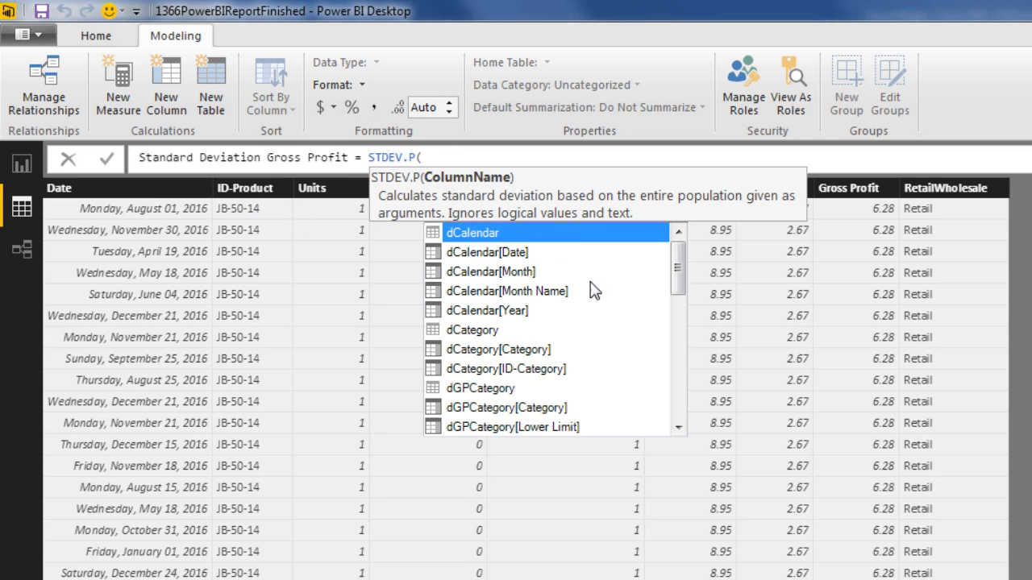
type("fs")
key("Down")
key("Down")
key("Down")
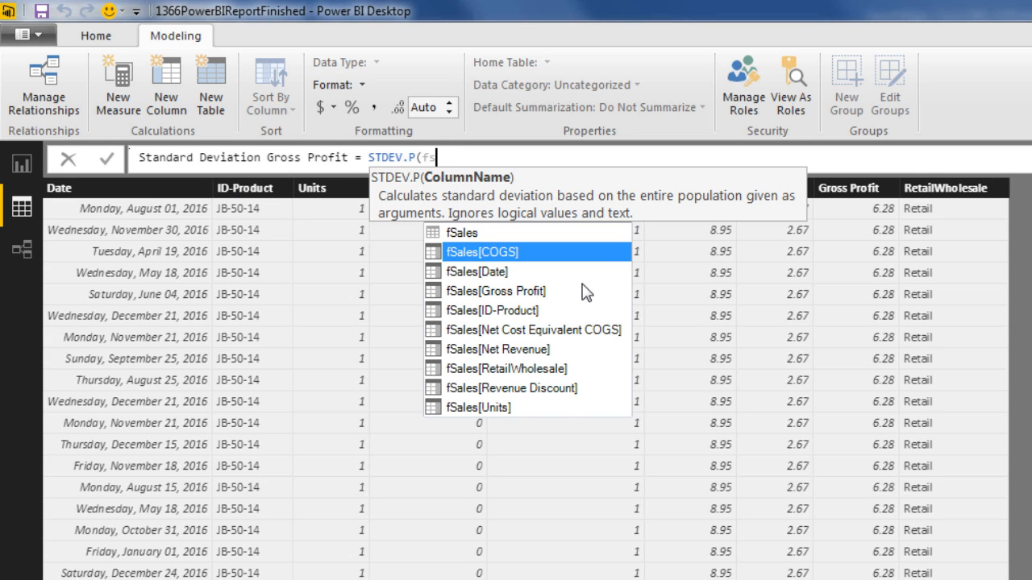
key("Tab")
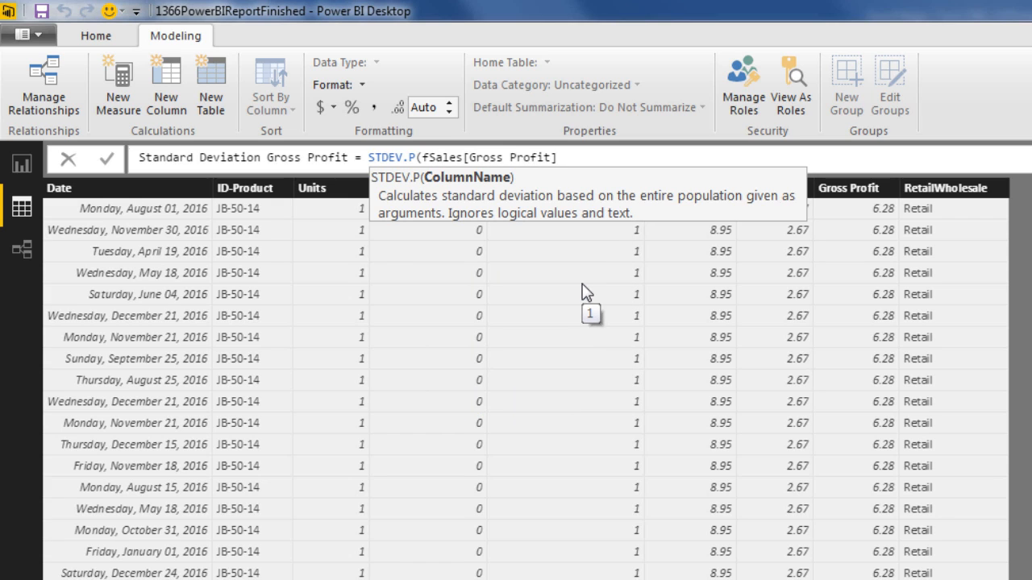
type(")")
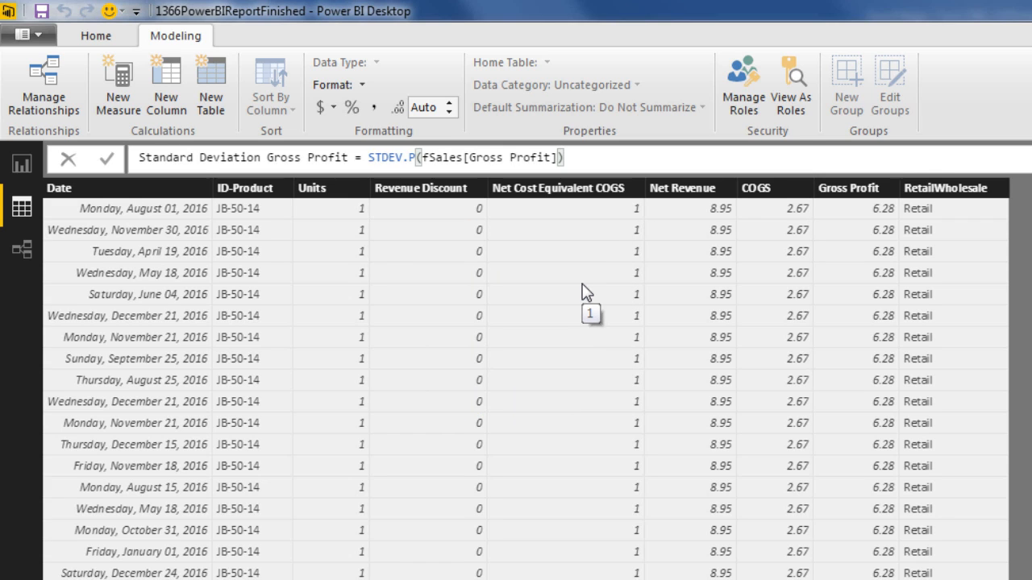
- Format the Standard Deviation Gross Profit measure as $ English (United States) currency with 0 decimal places
left_click(336, 112)
left_click(403, 276)
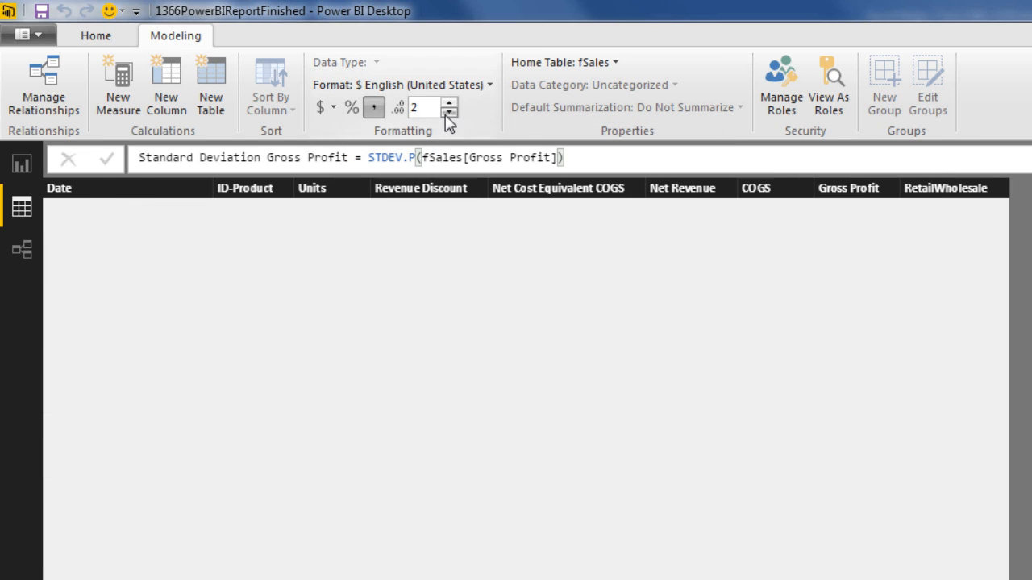
left_click(449, 112)
left_click(448, 112)
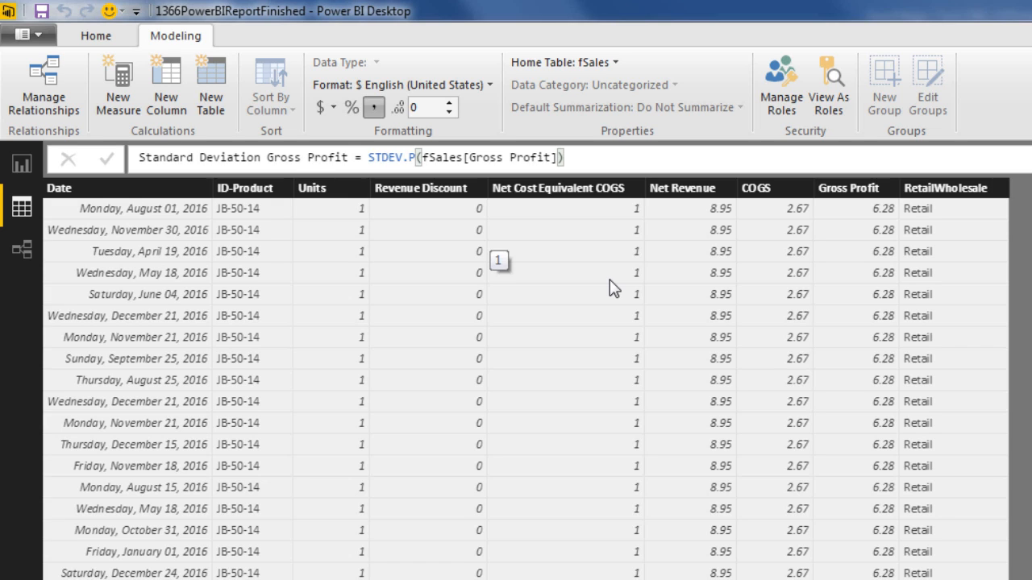
- Create a measure with the formula Coefficient of Variation = [Standard Deviation Gross Profit]/[Average Gross Profit]
left_click(117, 99)
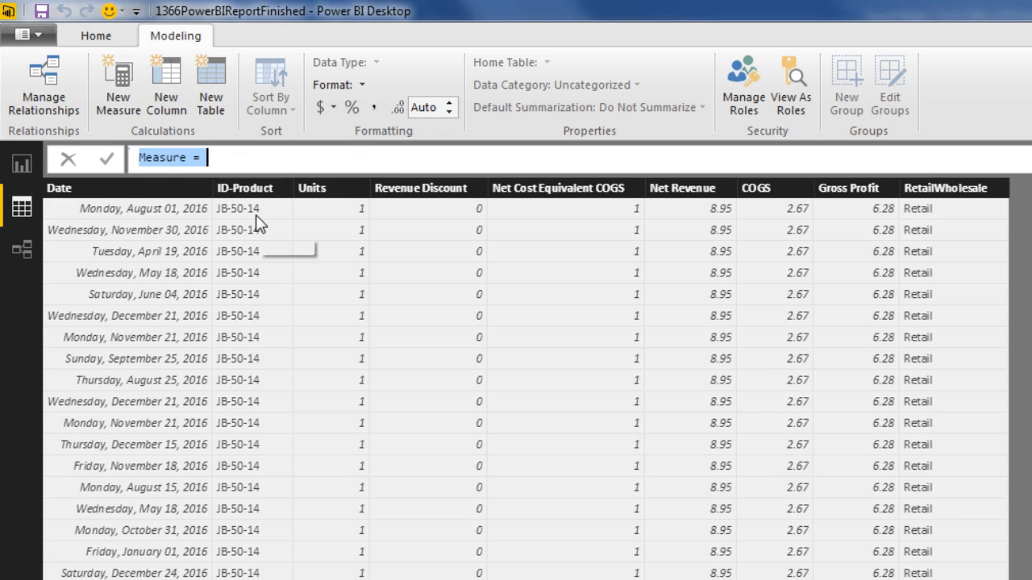
type("Coefficient of Variation =")
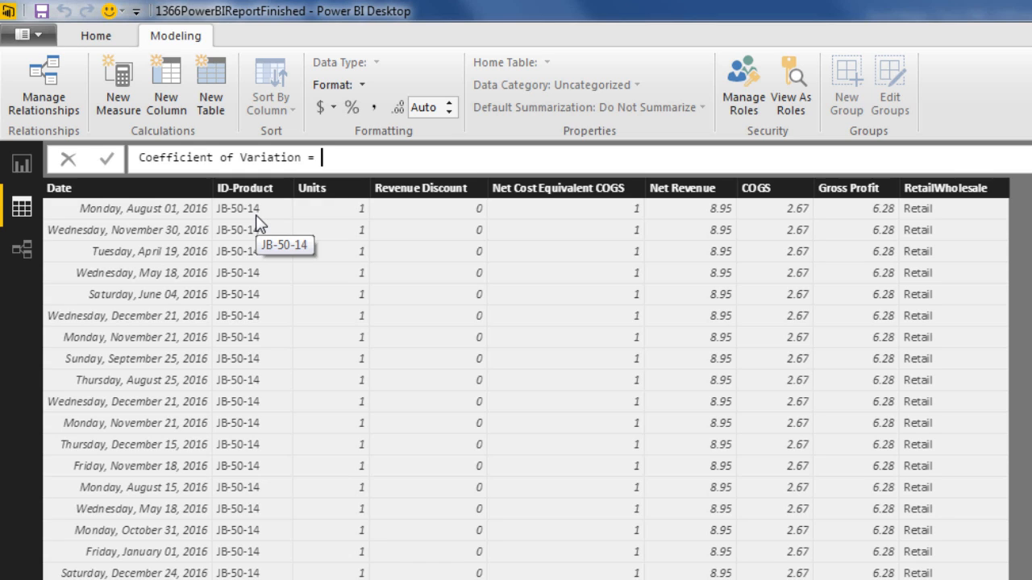
type("[")
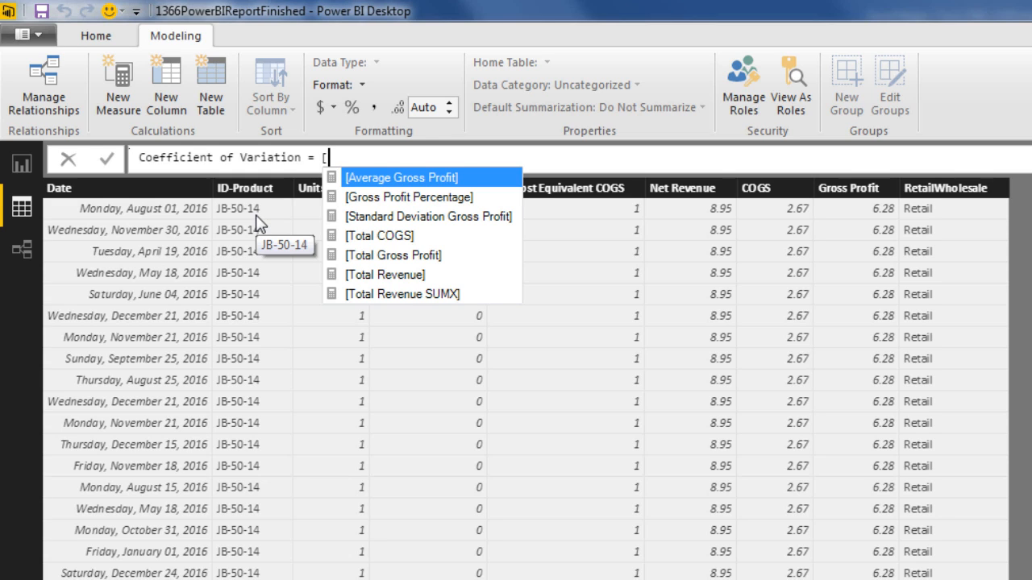
key("Down")
key("Down")
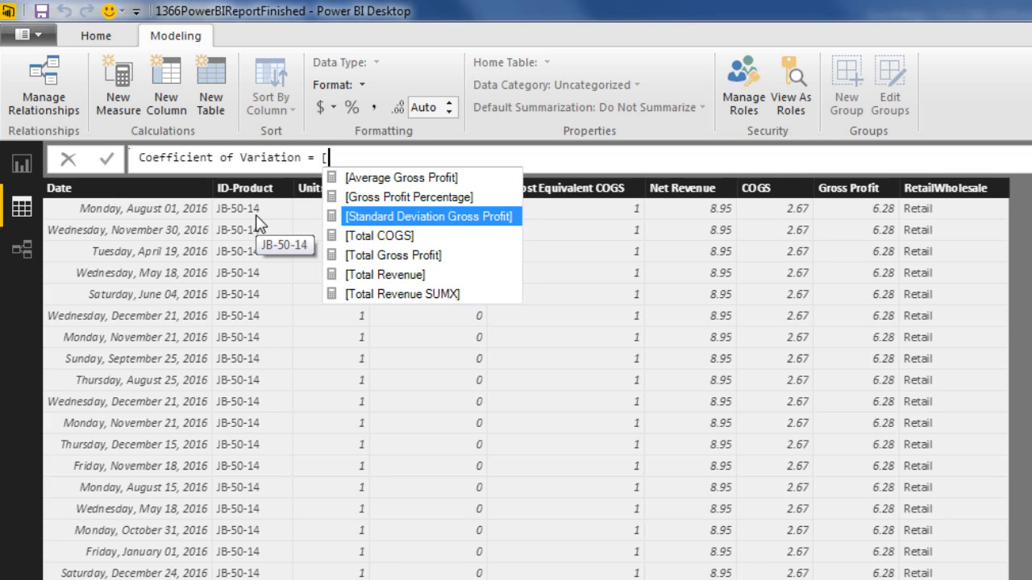
key("Tab")
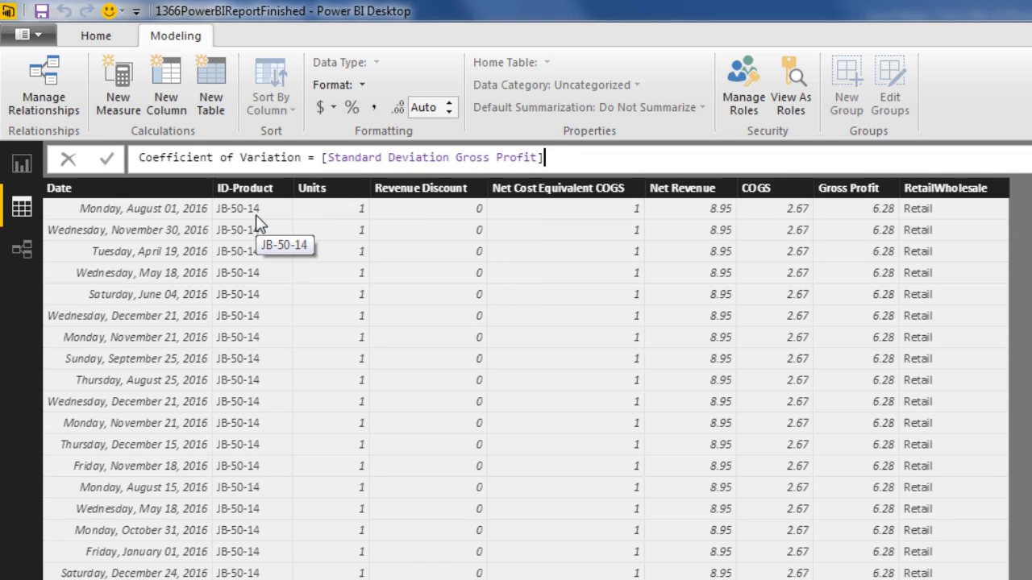
type("/[")
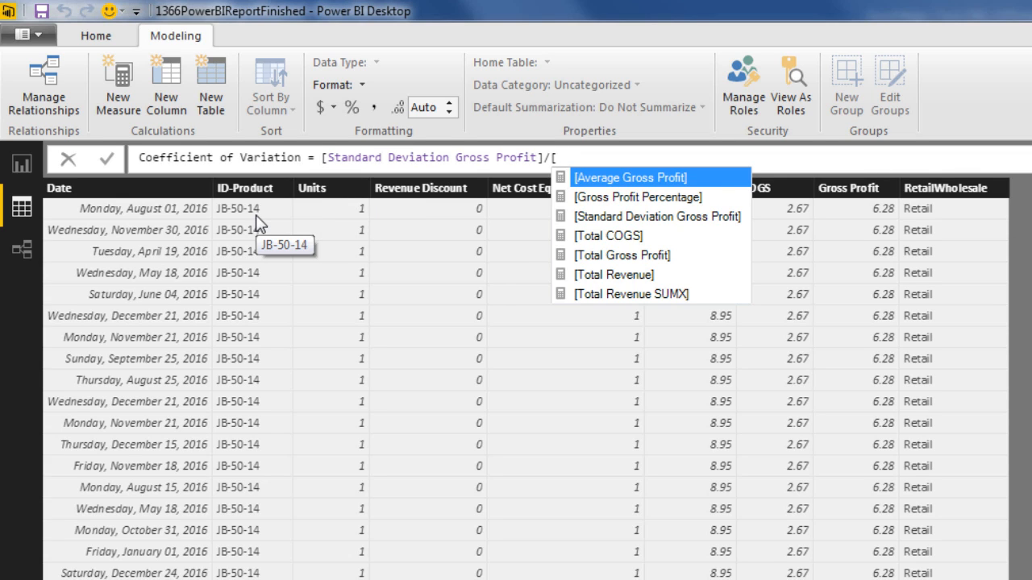
key("Tab")
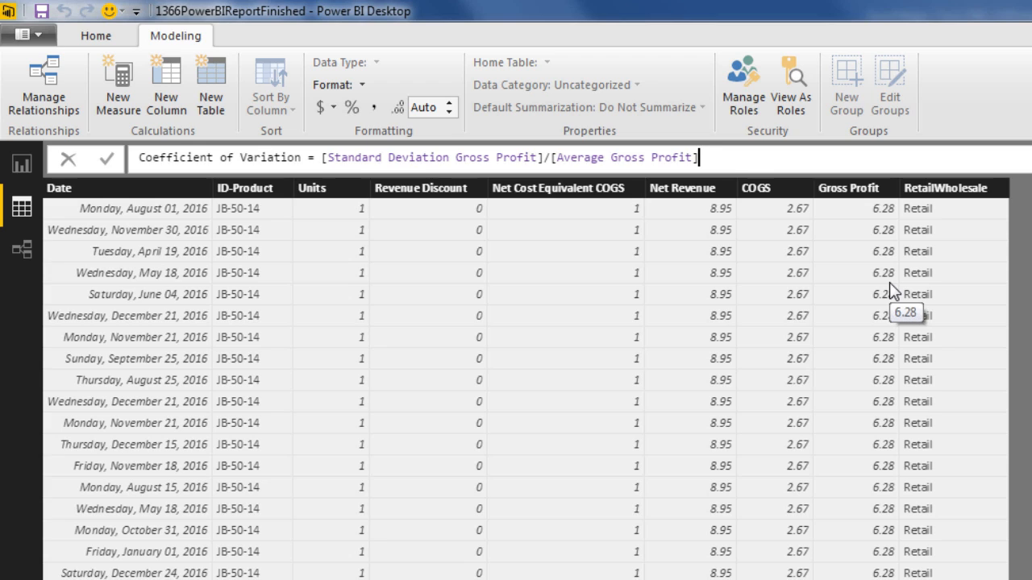
key("Return")
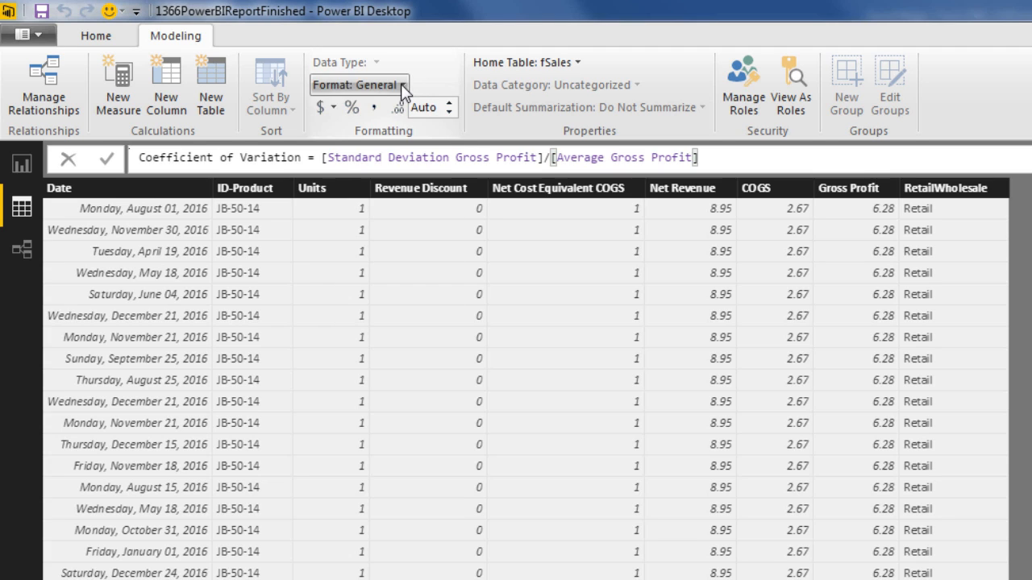
- Format the Coefficient of Variation measure as Decimal Number with 3 decimal places
left_click(400, 85)
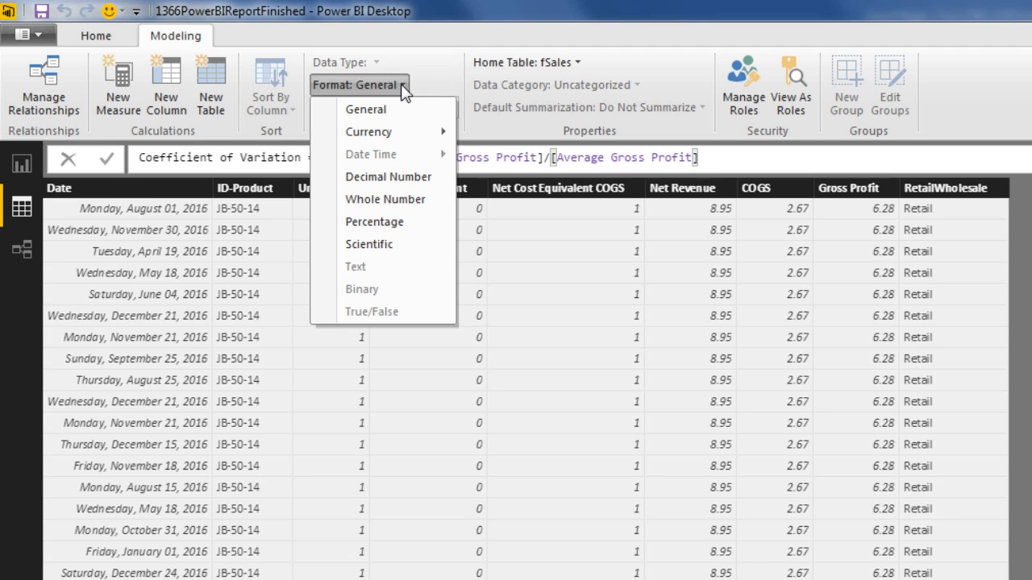
left_click(408, 178)
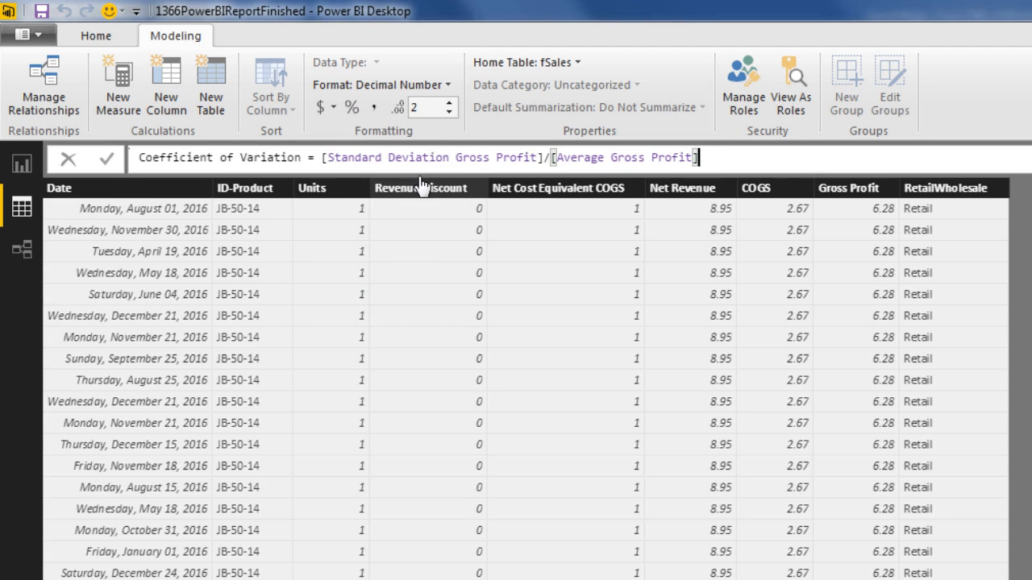
left_click(447, 112)
left_click(447, 103)
left_click(447, 104)
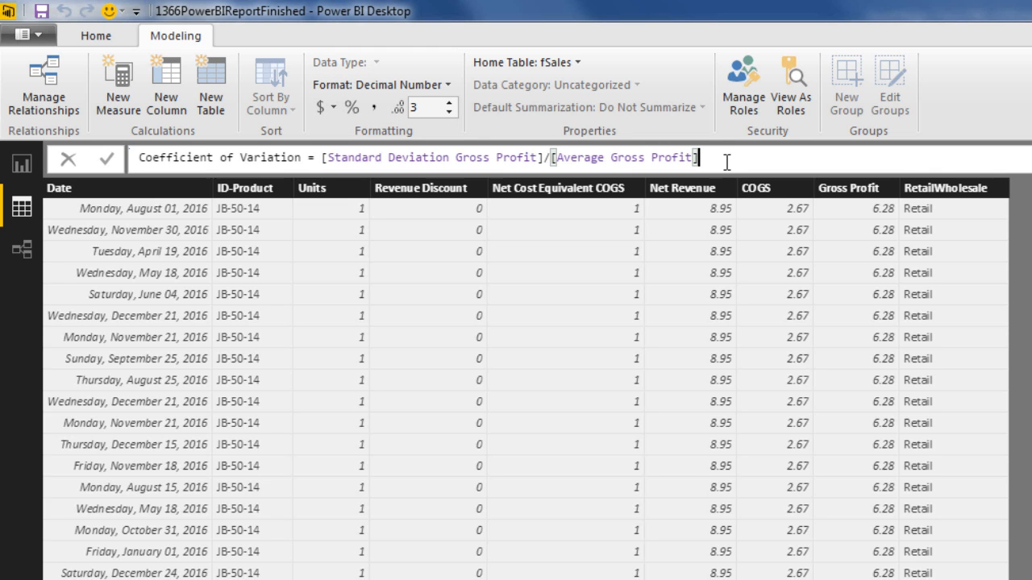
key("Return")
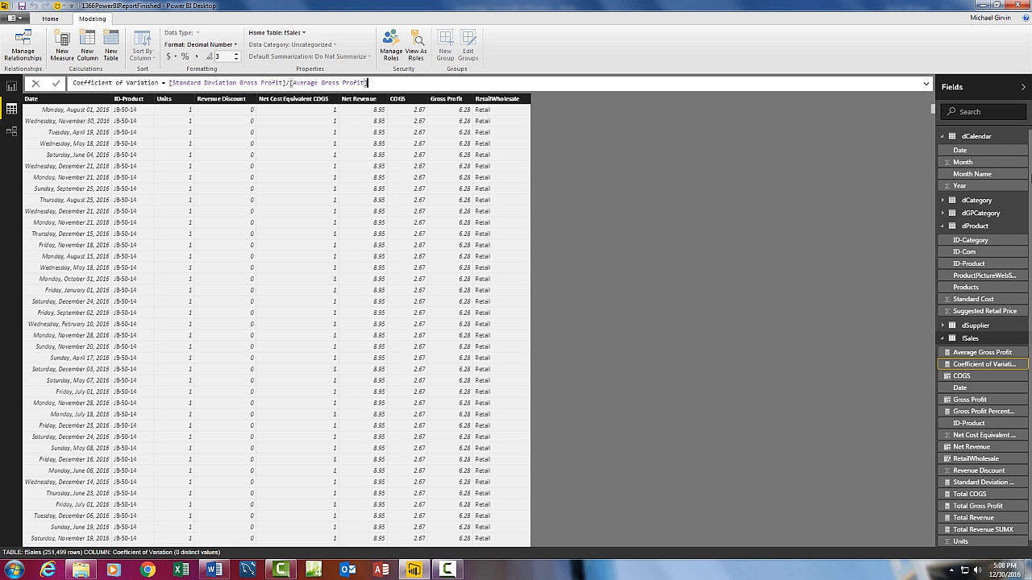
key("Return")
- Hide the dCalendar table's Month column in Report View
left_click(975, 136)
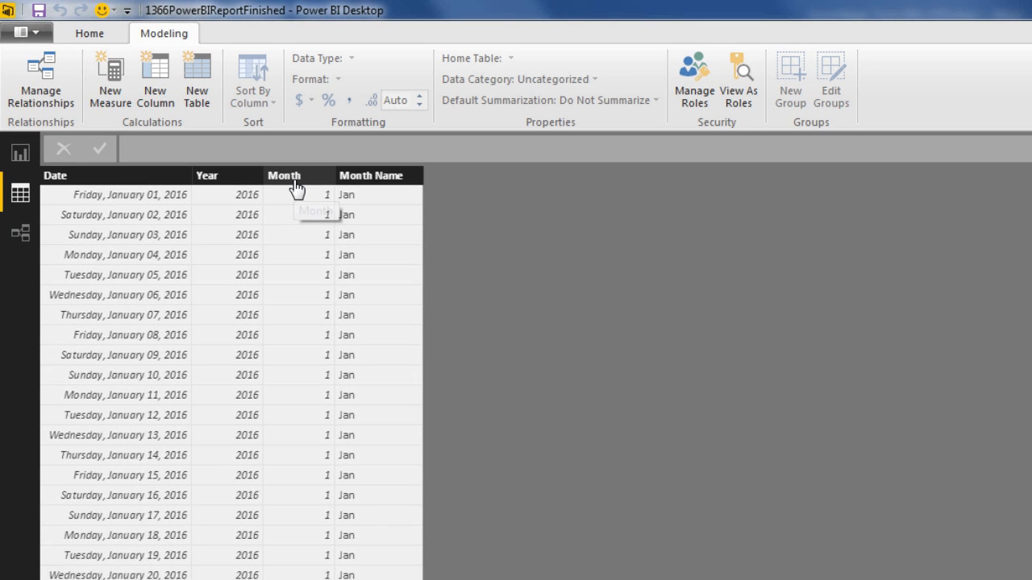
left_click(296, 185)
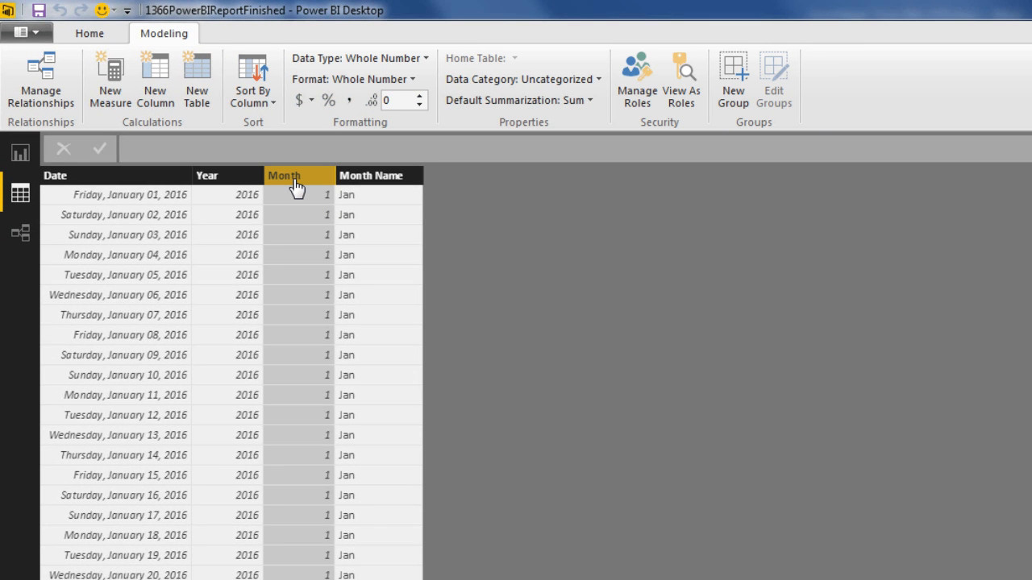
right_click(296, 185)
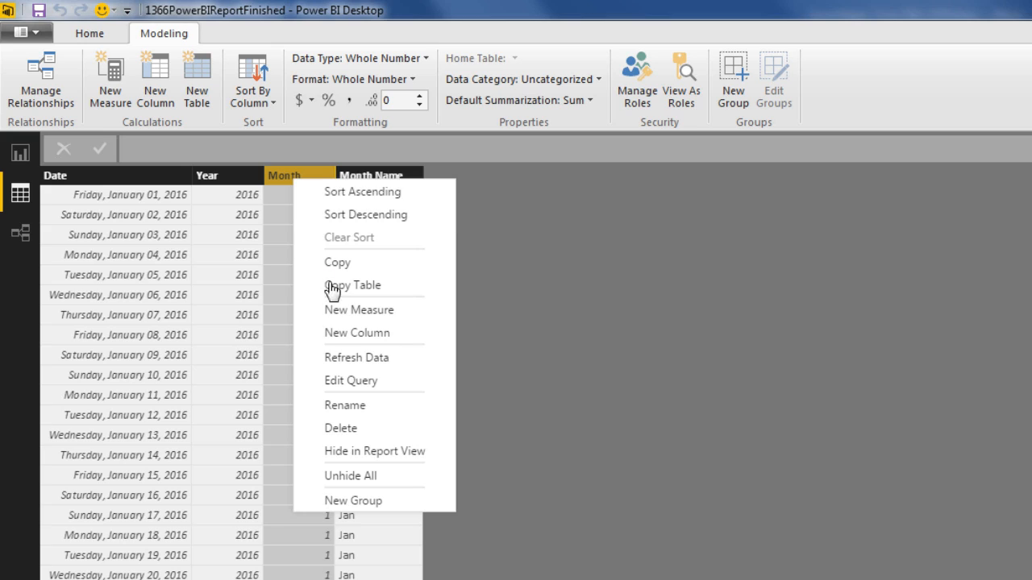
left_click(394, 451)
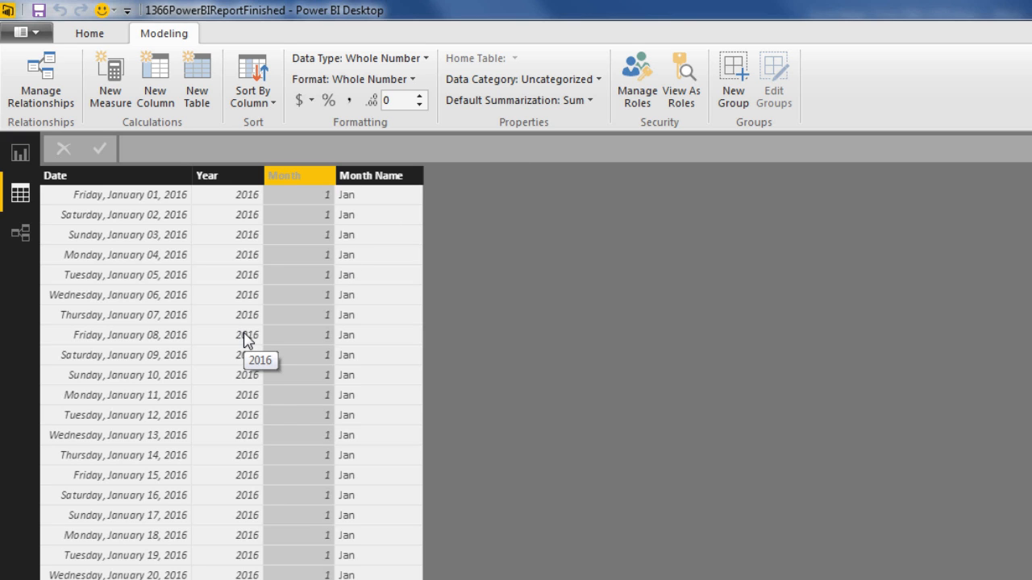
- Place dCalendar's Month Name field on the blank report page to check its sort order, and delete that visual
left_click(19, 153)
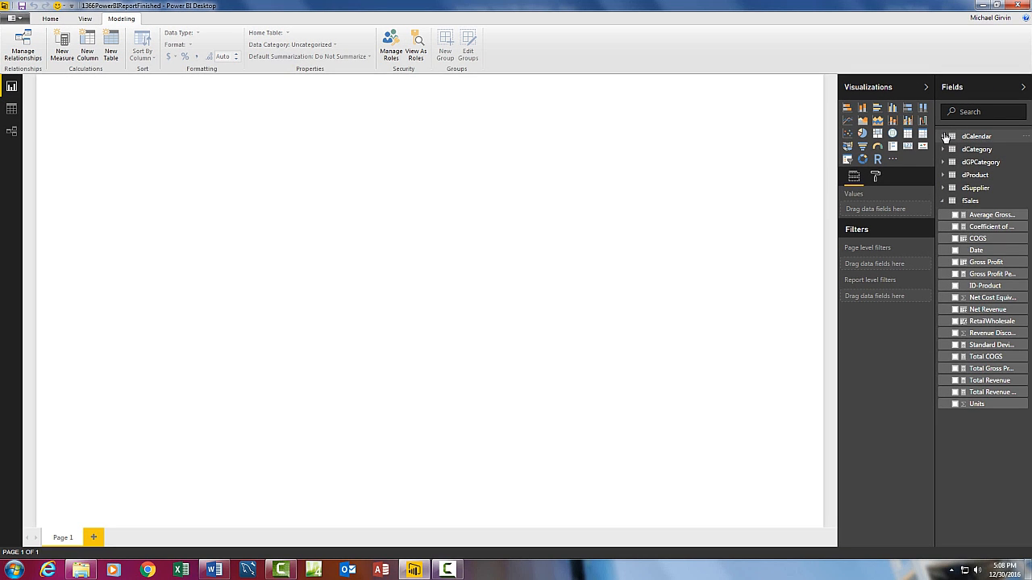
left_click(943, 136)
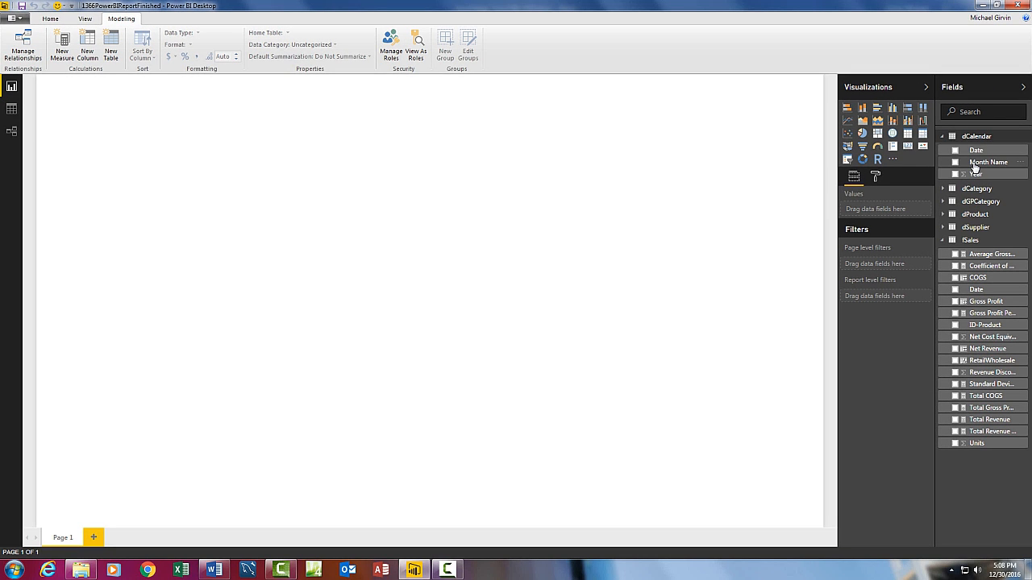
left_click_drag(979, 167, 331, 178)
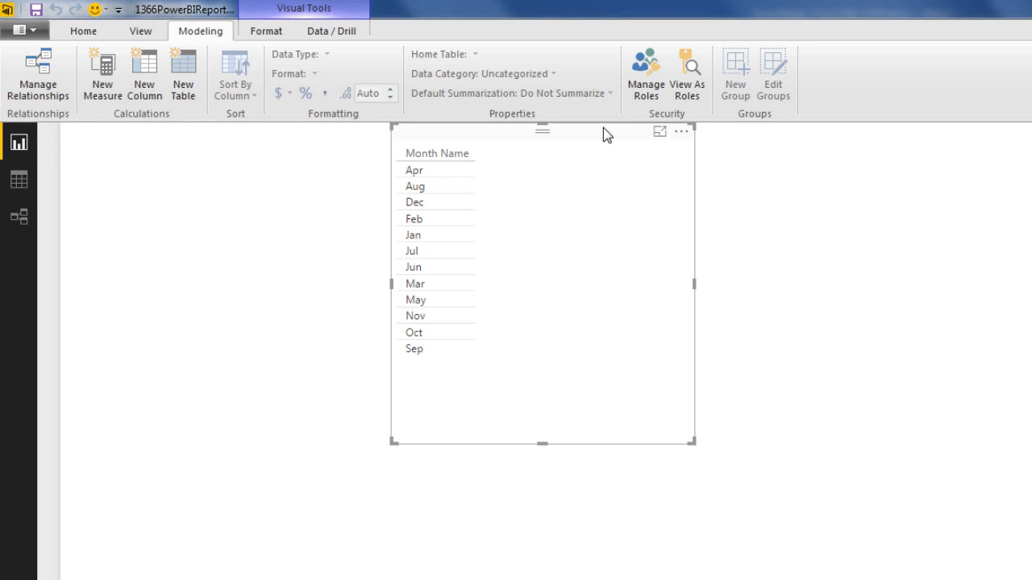
key("Delete")
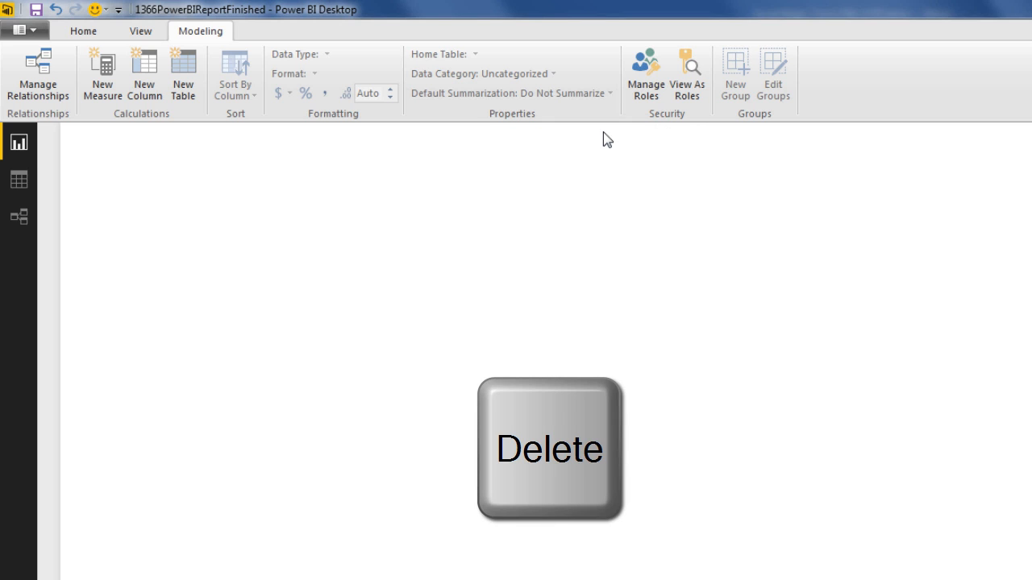
- Sort the dCalendar table's Month Name column by the Month column and return to the report page
left_click(21, 180)
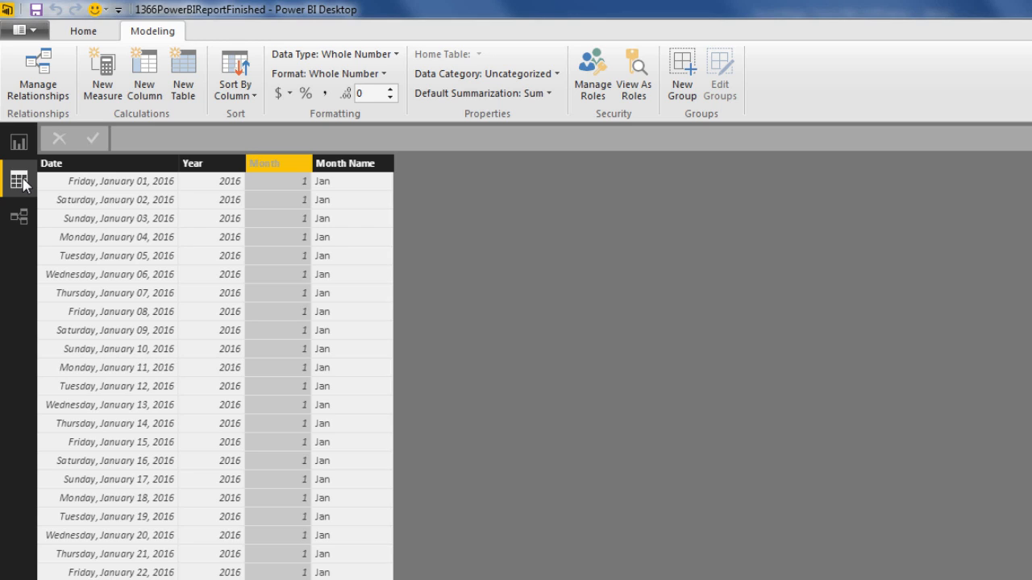
left_click(367, 166)
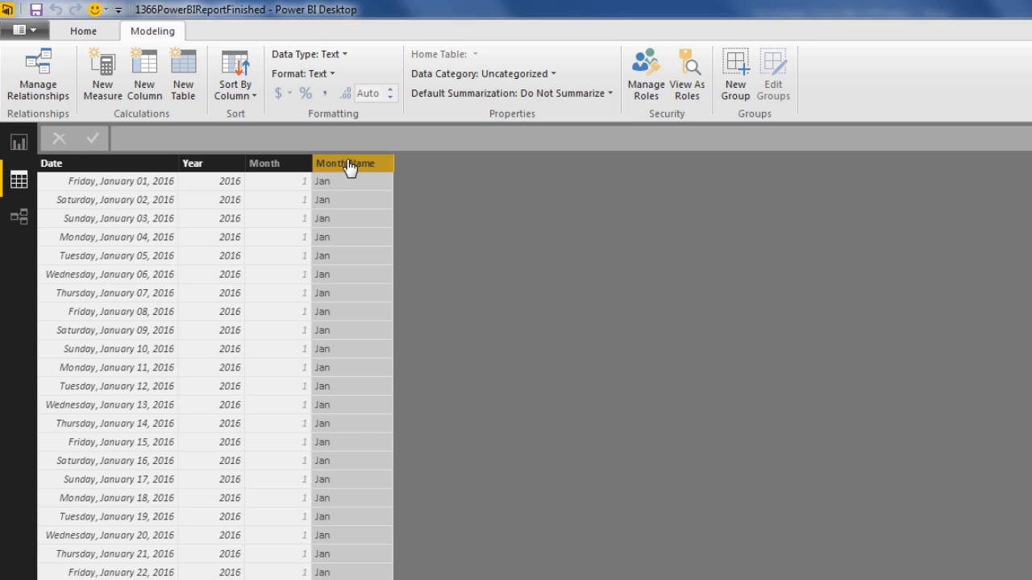
left_click(255, 98)
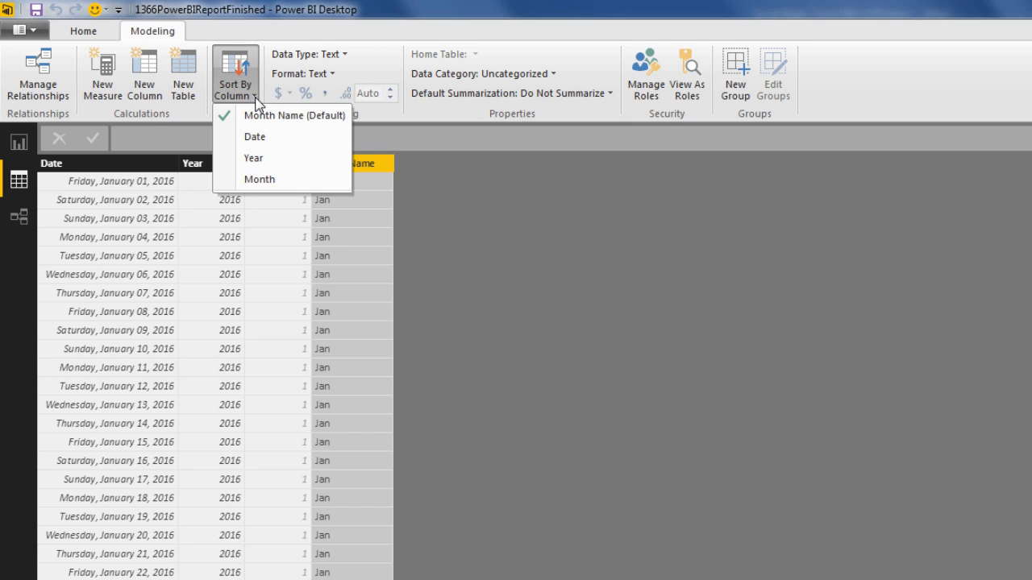
left_click(272, 179)
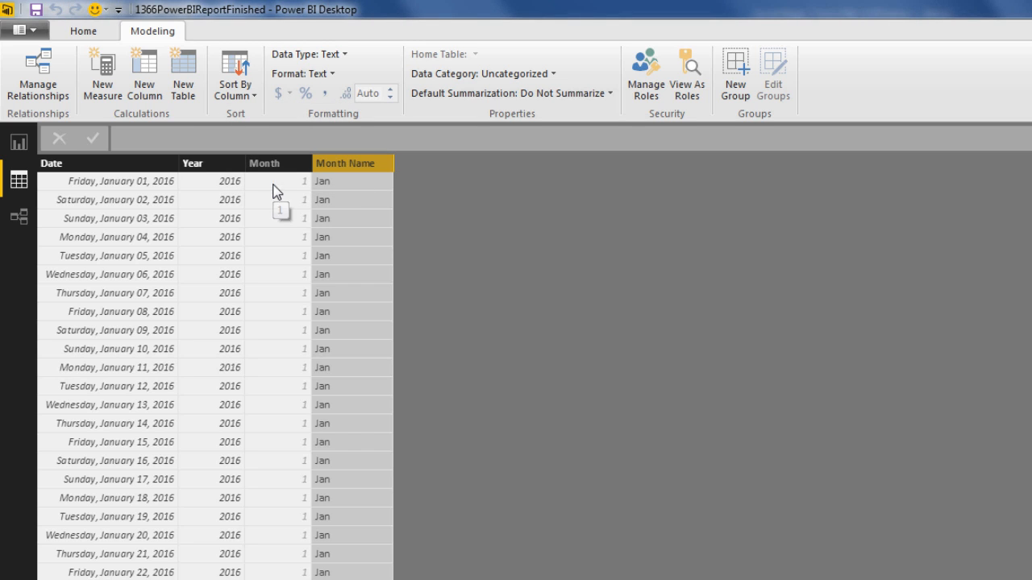
left_click(24, 152)
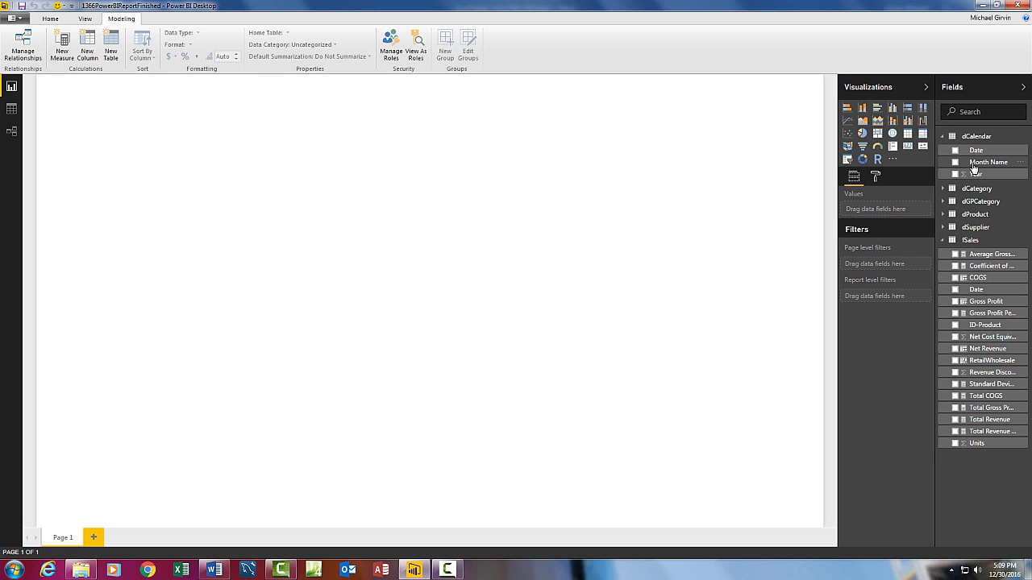
- Check the new sort order of dCalendar's Month Name in a temporary visual on the report page, and delete the visual
left_click_drag(972, 165, 342, 198)
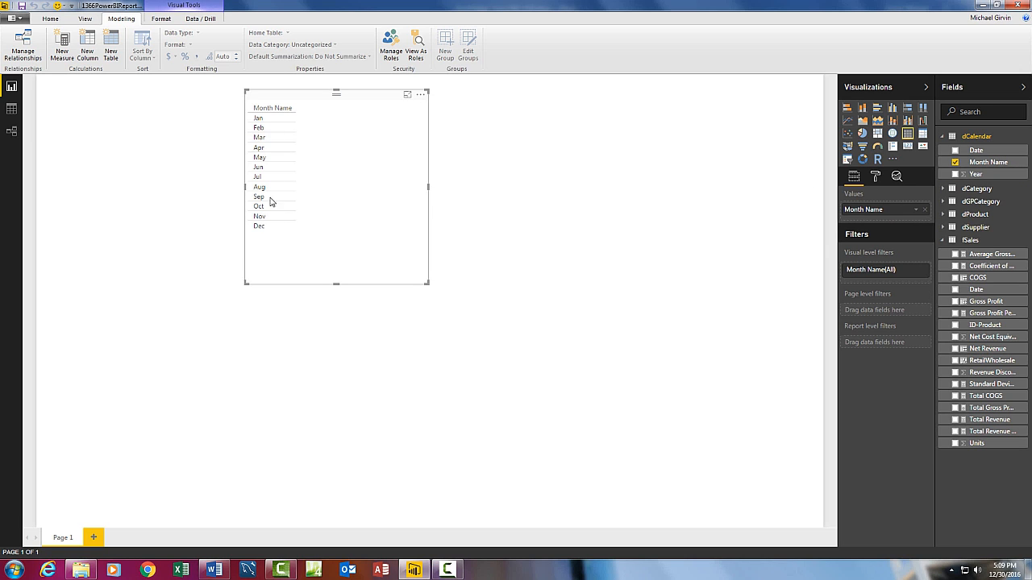
key("Delete")
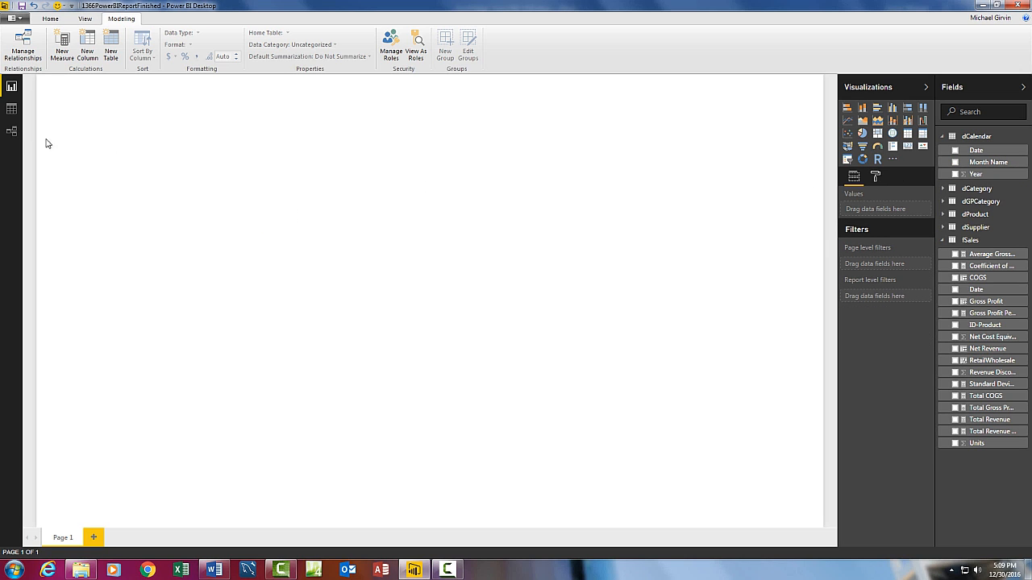
- Show the dCategory table in Data View and hide its ID-Category column in Report View
left_click(12, 110)
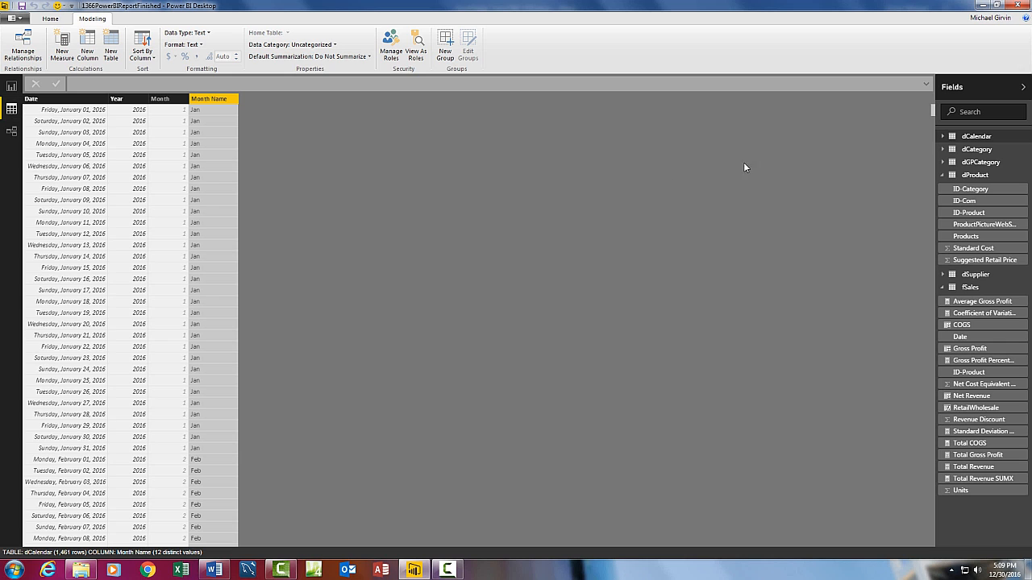
left_click(951, 150)
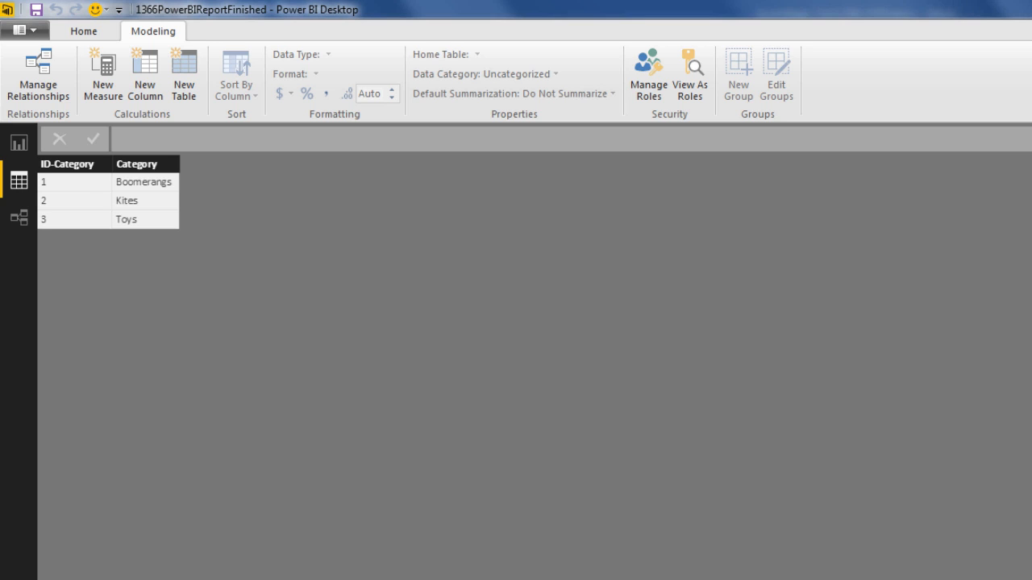
right_click(68, 166)
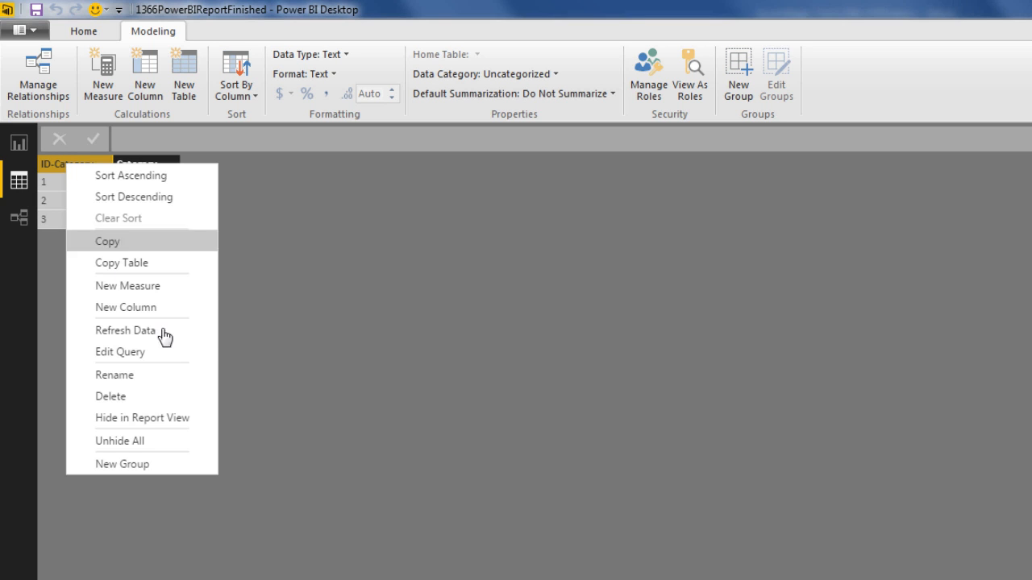
left_click(186, 419)
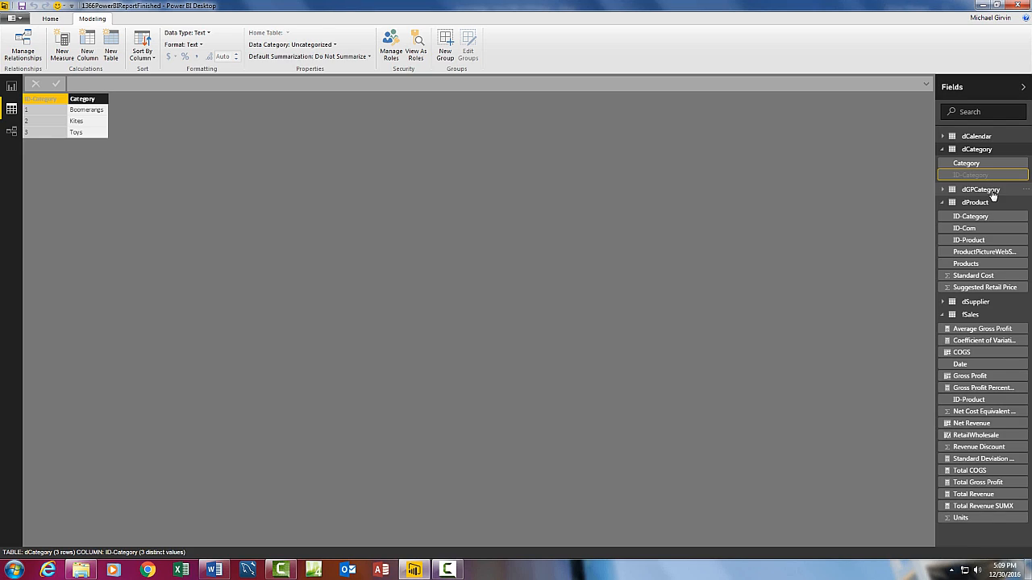
- Sort the dGPCategory table's Category column by the Lower Limit column
left_click(992, 192)
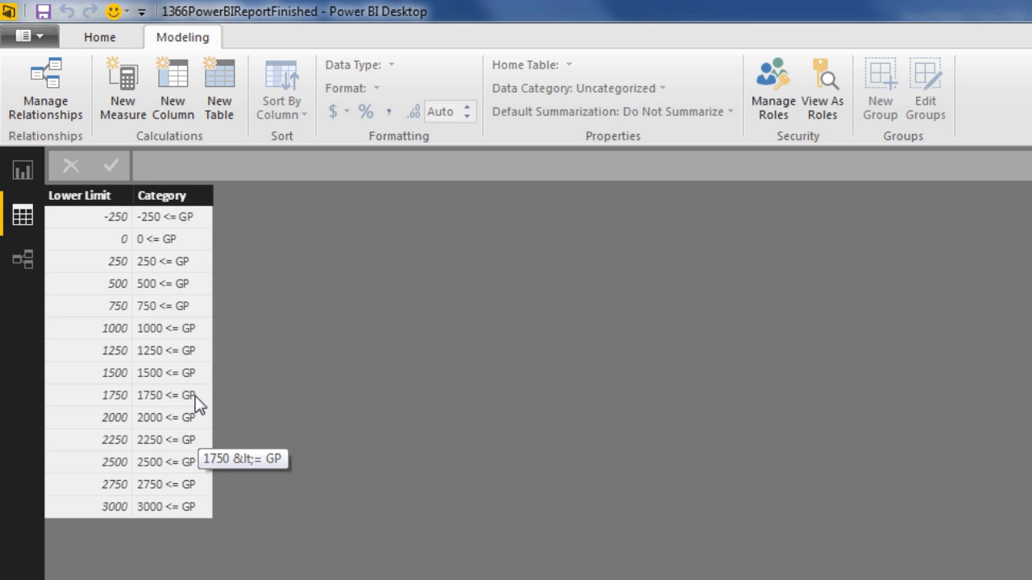
left_click(173, 205)
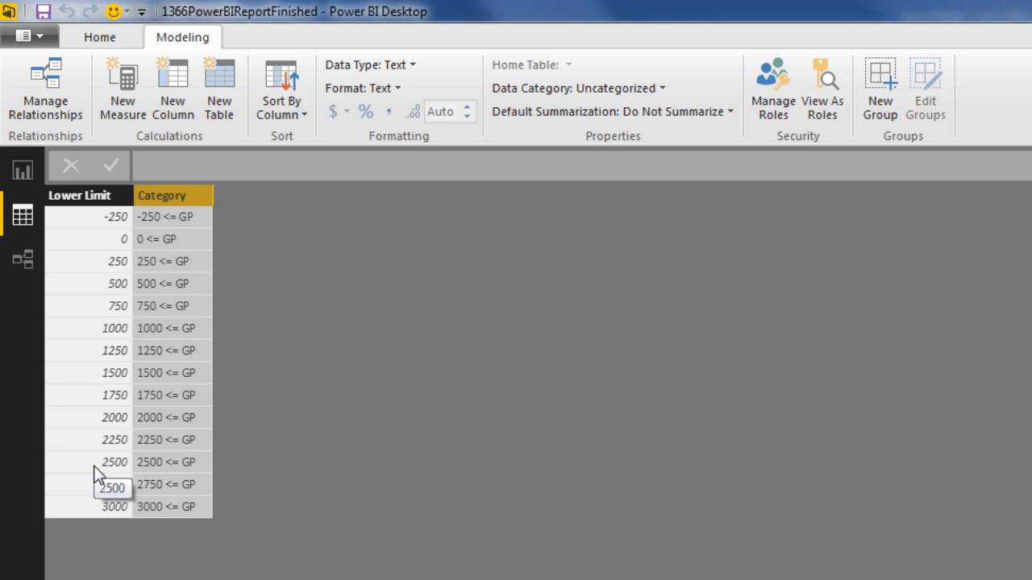
left_click(298, 117)
left_click(315, 165)
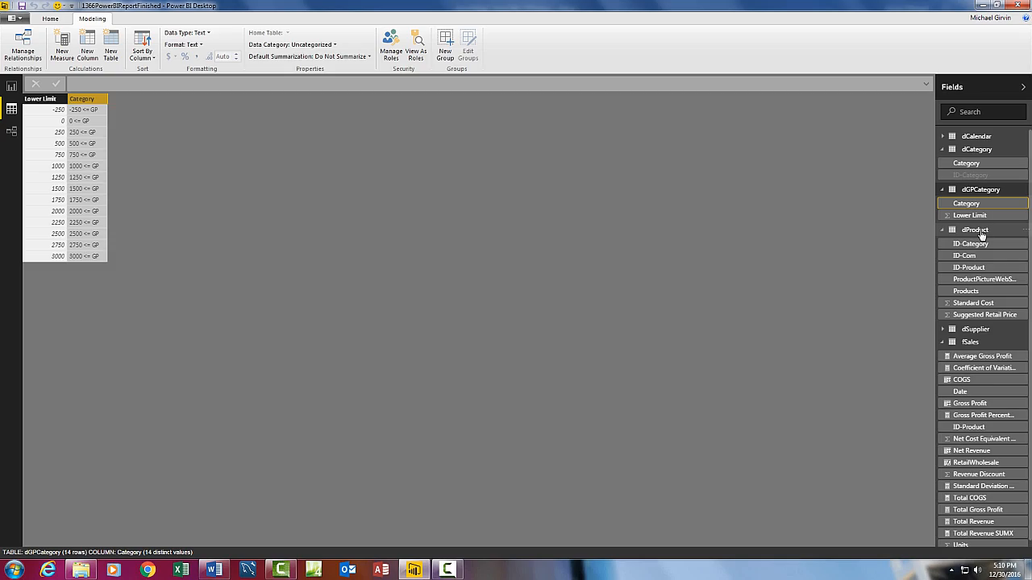
- Show the dProduct table and hide its ID-Product column in Report View
left_click(974, 230)
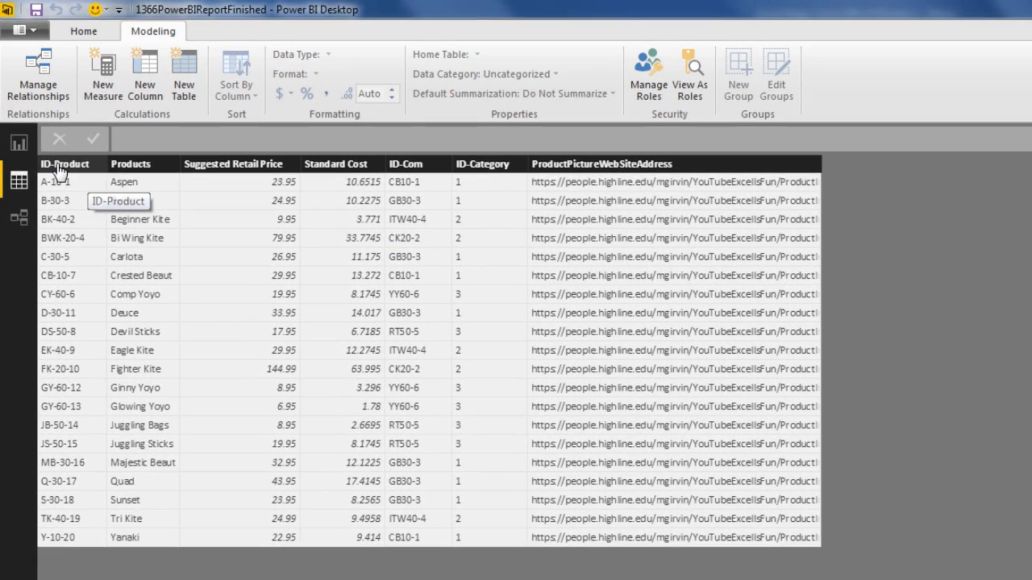
right_click(59, 171)
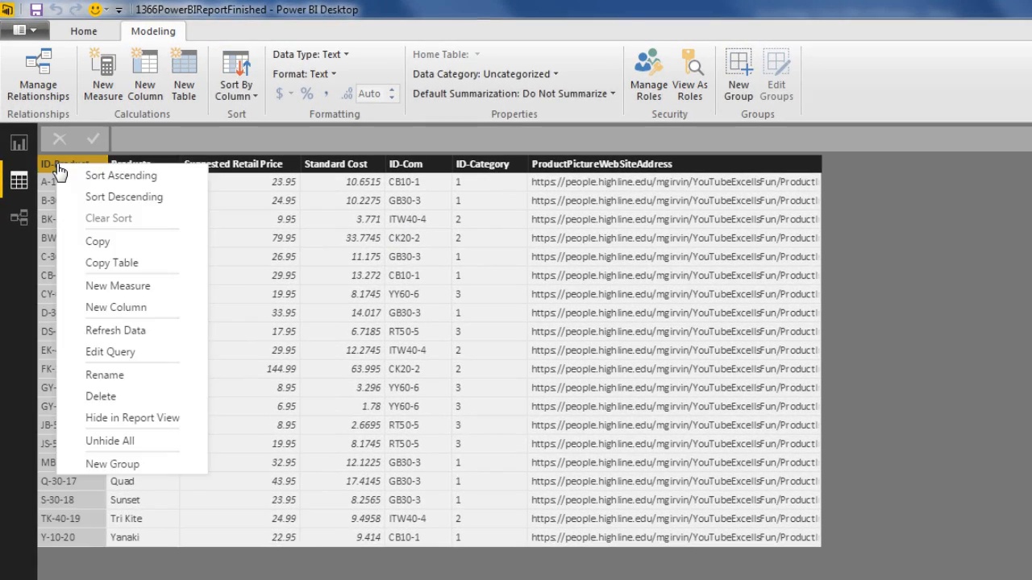
left_click(128, 419)
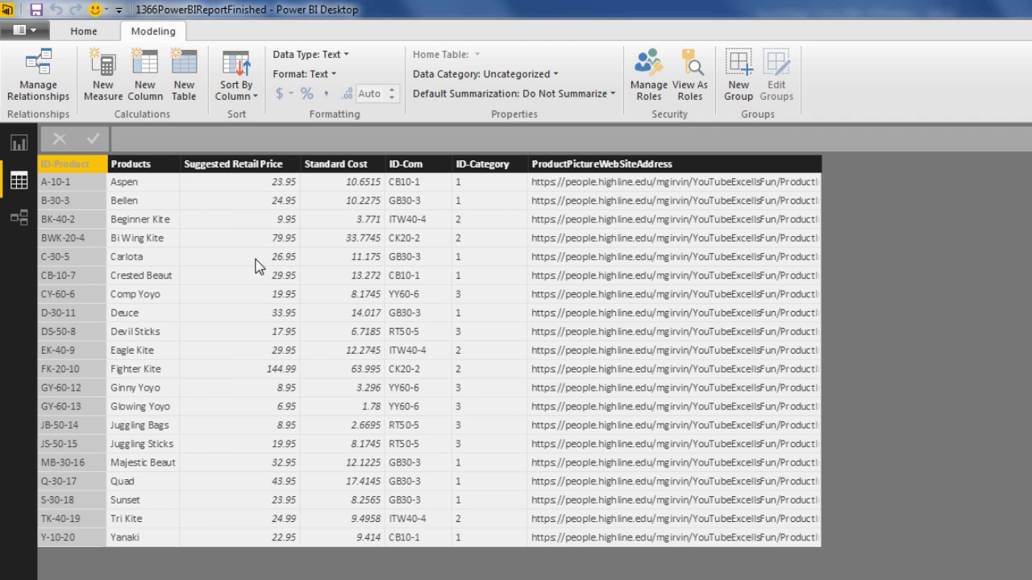
- Compare dProduct's Suggested Retail Price and Standard Cost columns, and hide Standard Cost in Report View
left_click(237, 165)
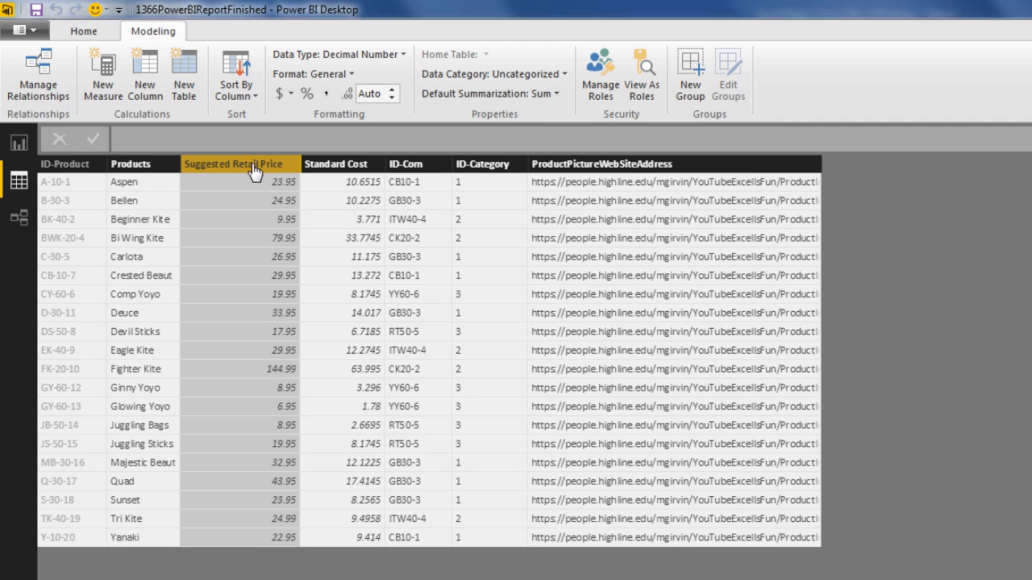
left_click(357, 172)
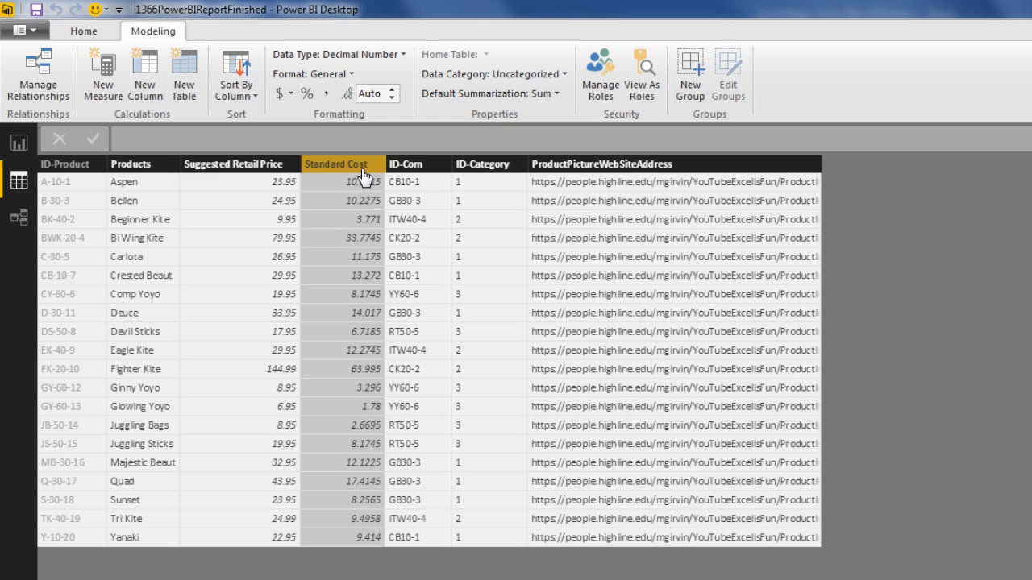
left_click(243, 173)
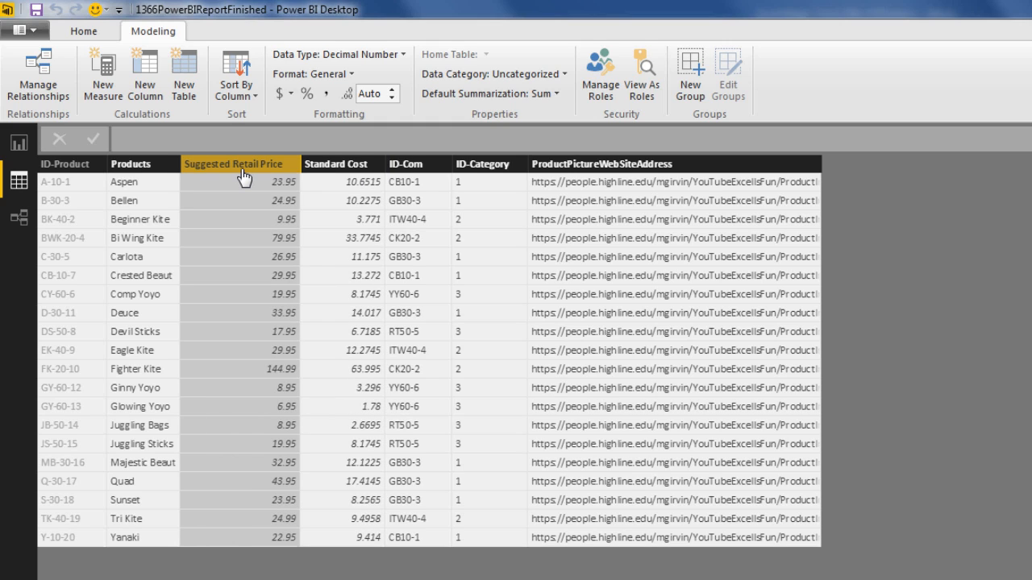
left_click(330, 172)
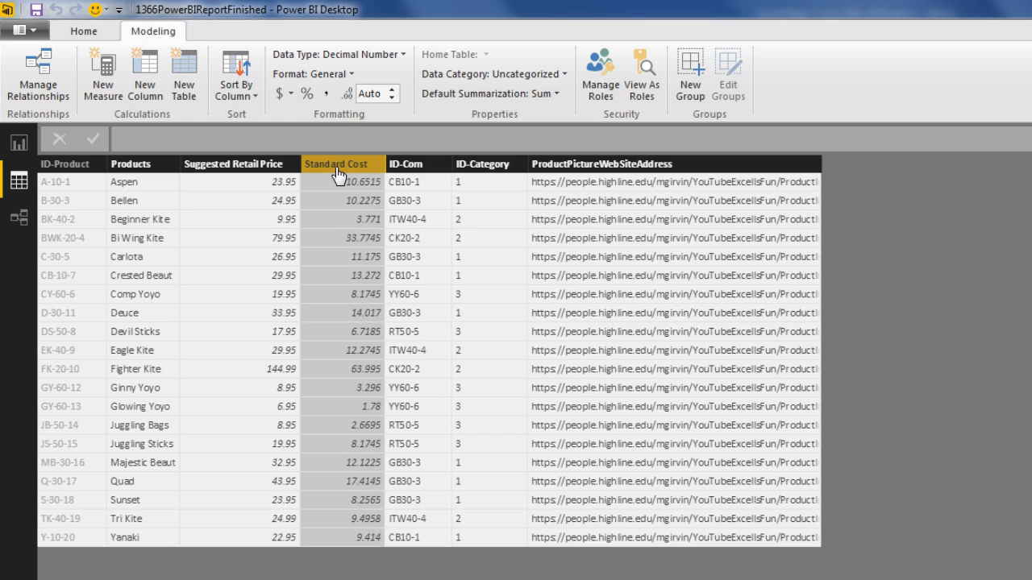
right_click(337, 175)
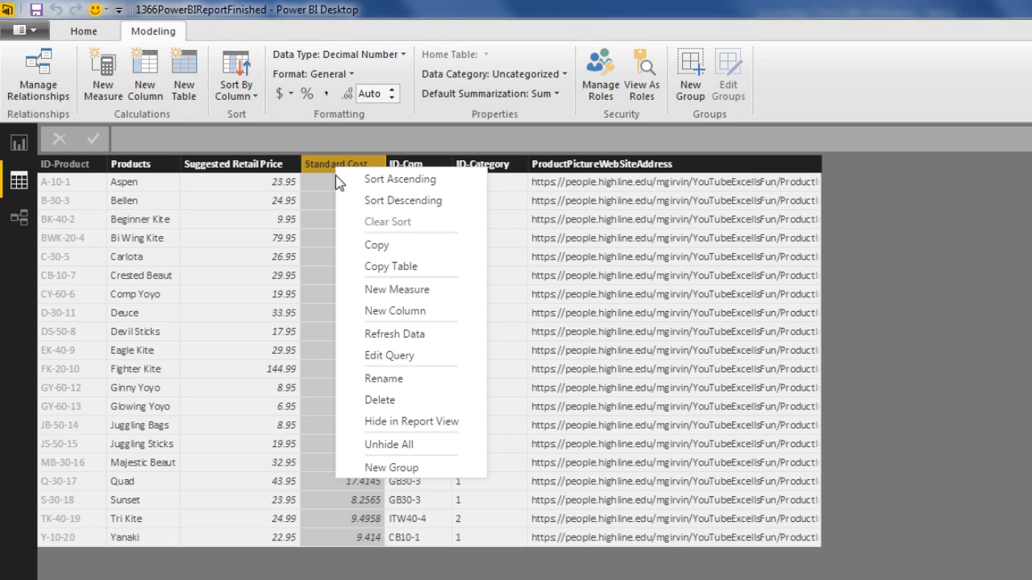
left_click(395, 422)
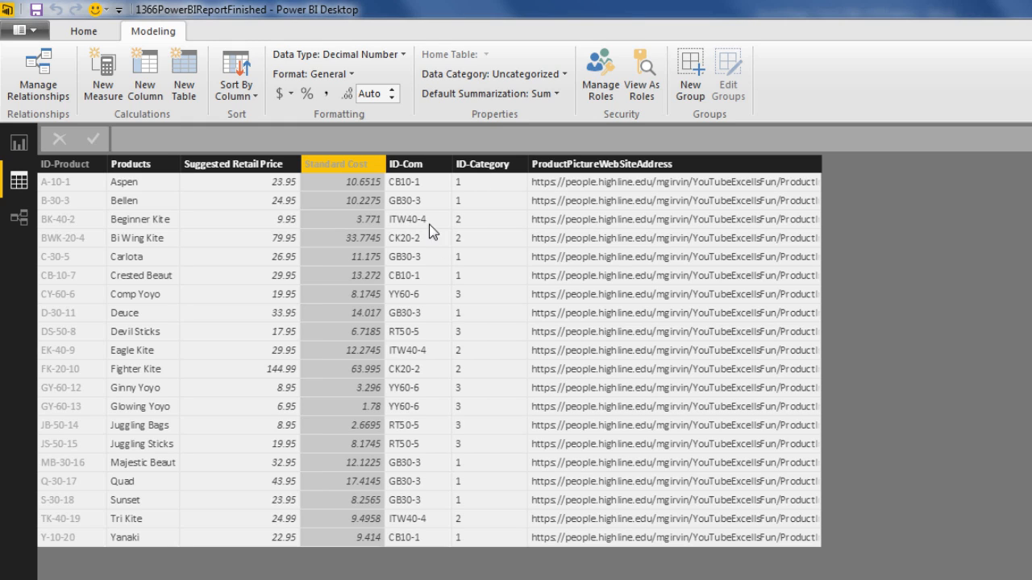
- Hide the dProduct table's ID-Com and ID-Category columns in Report View
right_click(412, 172)
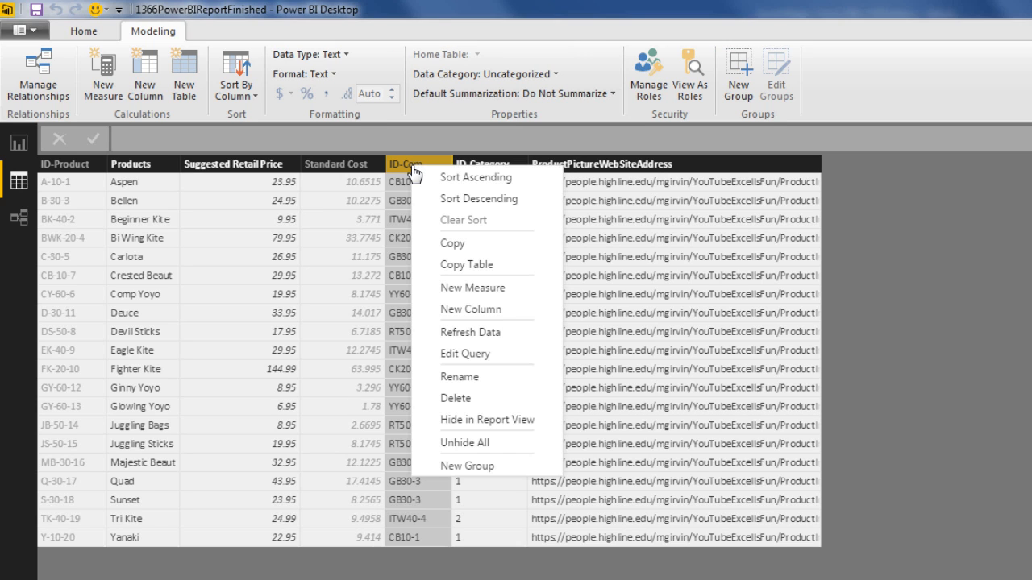
left_click(493, 429)
right_click(482, 170)
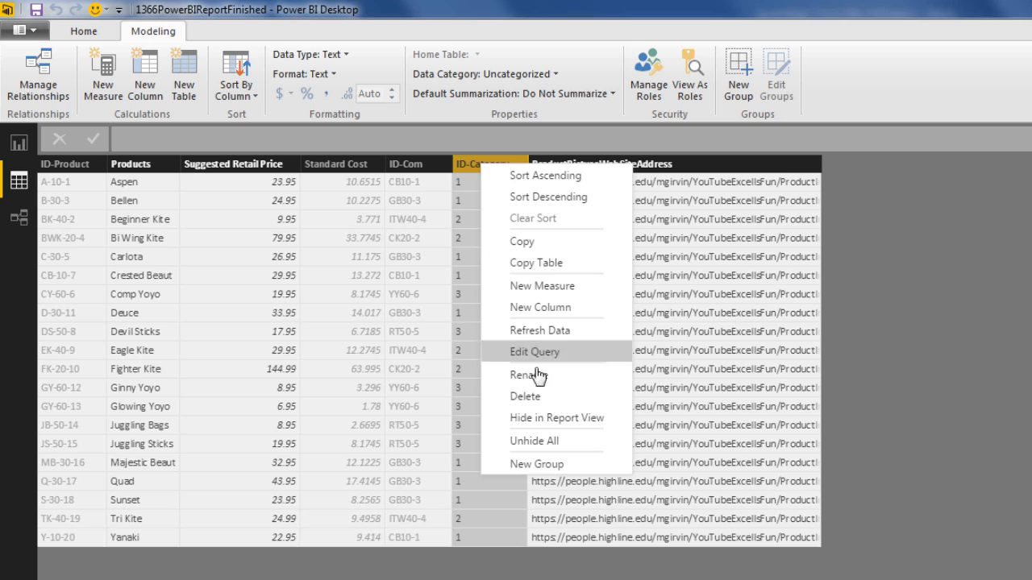
left_click(553, 419)
- Rename the dProduct table's ProductPictureWebSiteAddress column as ProductPicture
left_click(633, 172)
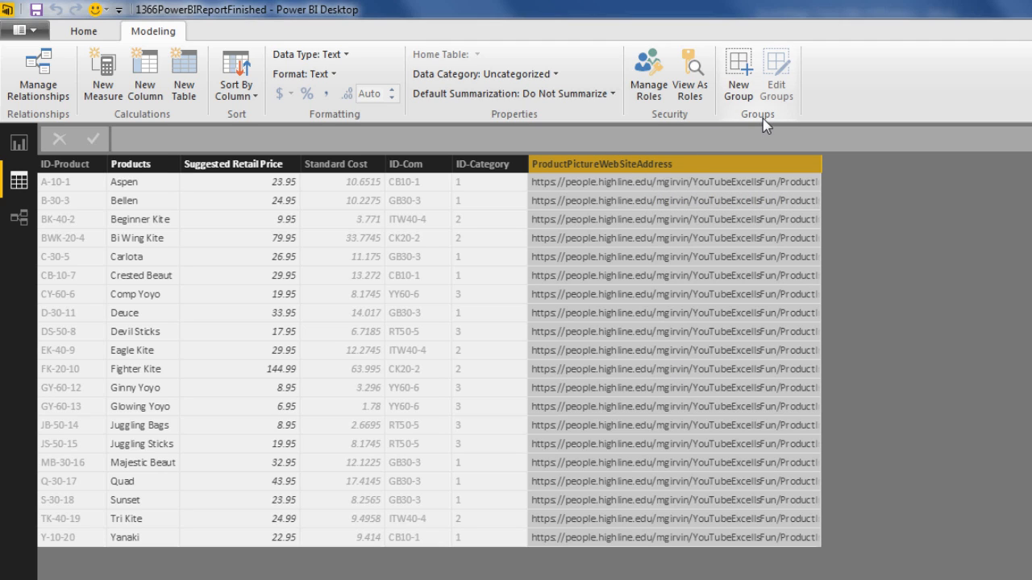
double_click(666, 166)
left_click_drag(602, 165, 718, 171)
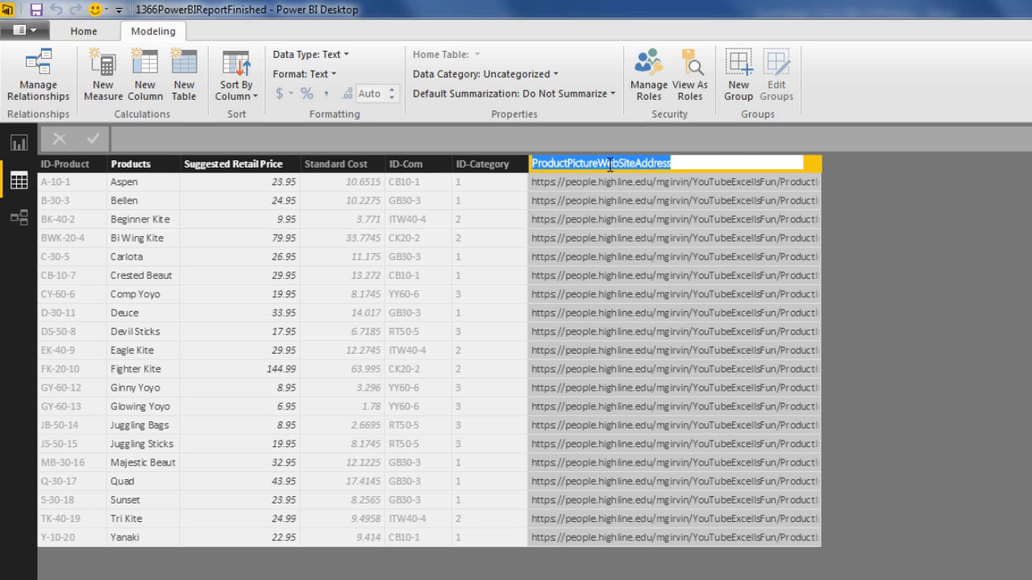
left_click_drag(598, 164, 696, 172)
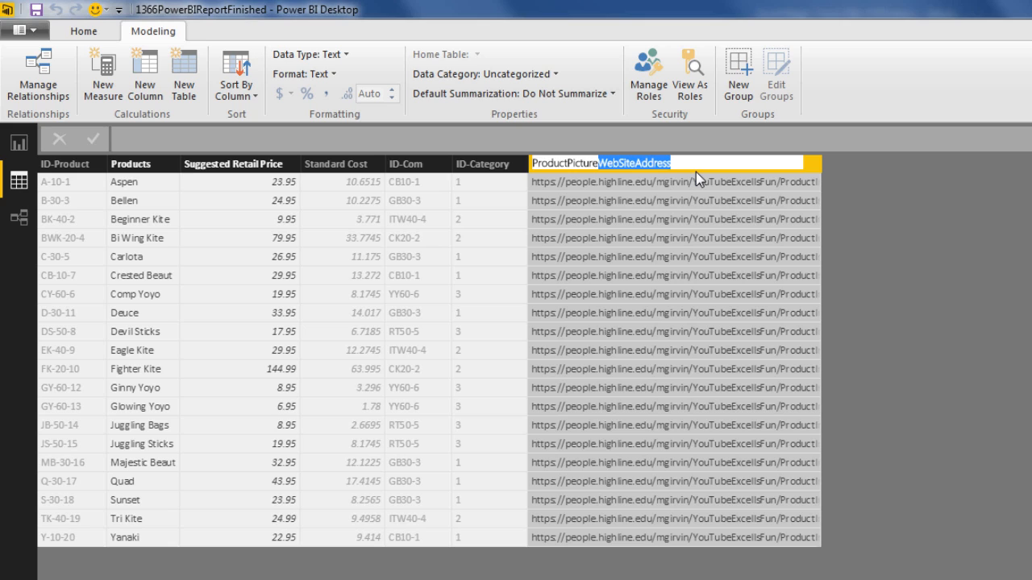
key("BackSpace")
key("Return")
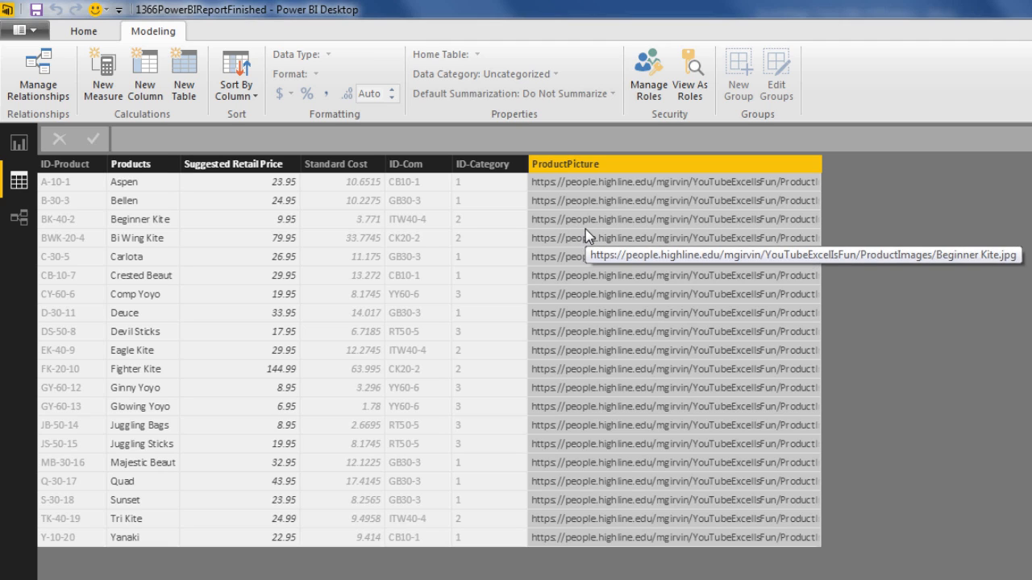
- Set the data category of dProduct's ProductPicture column to Image URL
left_click(637, 173)
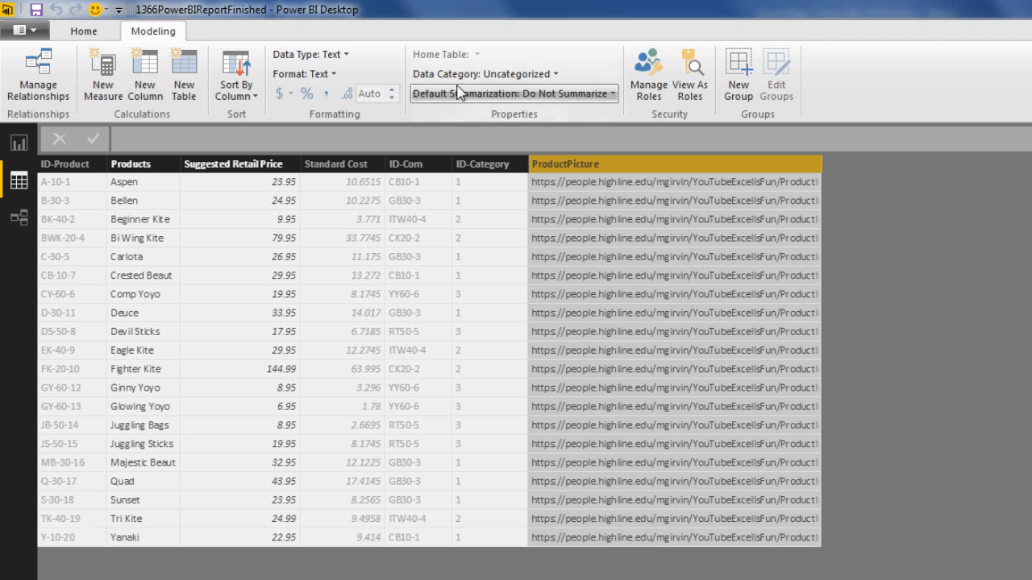
left_click(558, 75)
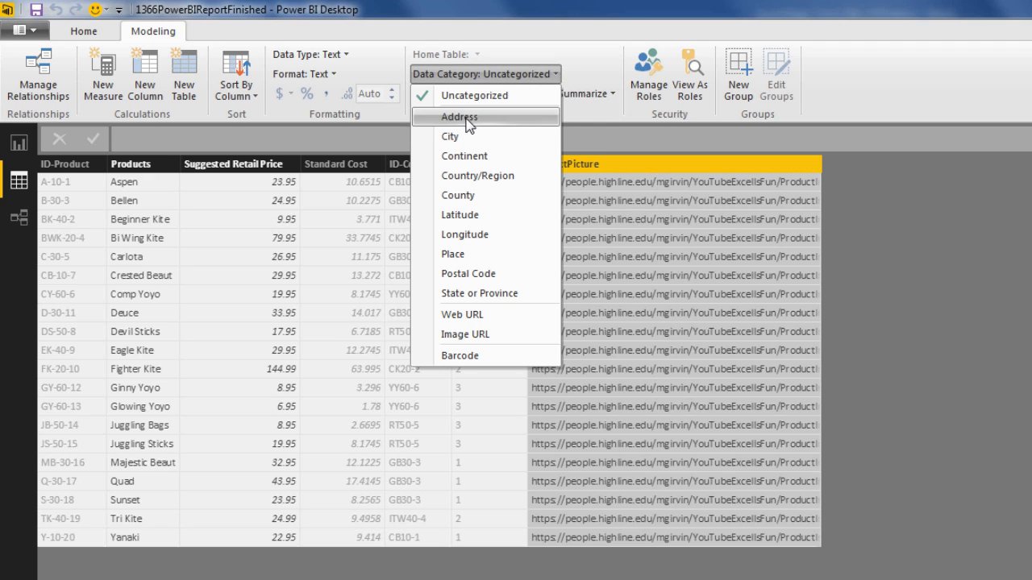
left_click(492, 343)
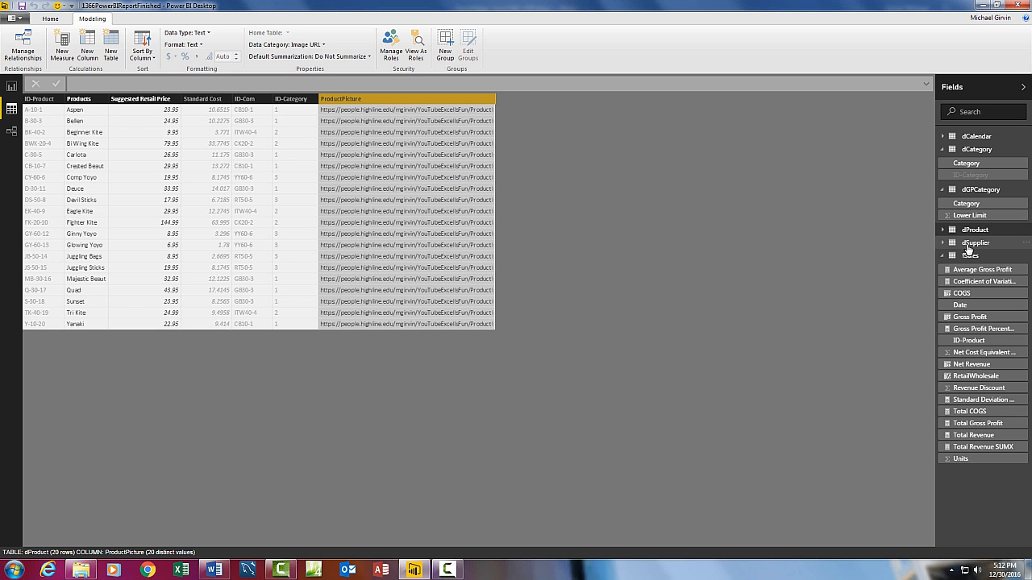
- Show the dSupplier table and hide its ID-Com and E-mail columns in Report View
left_click(968, 244)
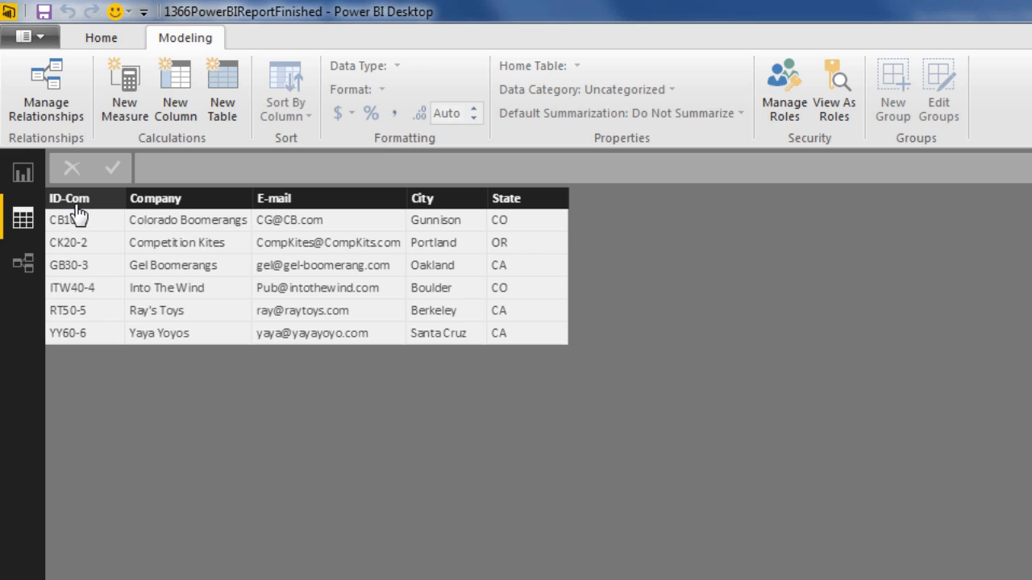
right_click(78, 214)
left_click(161, 509)
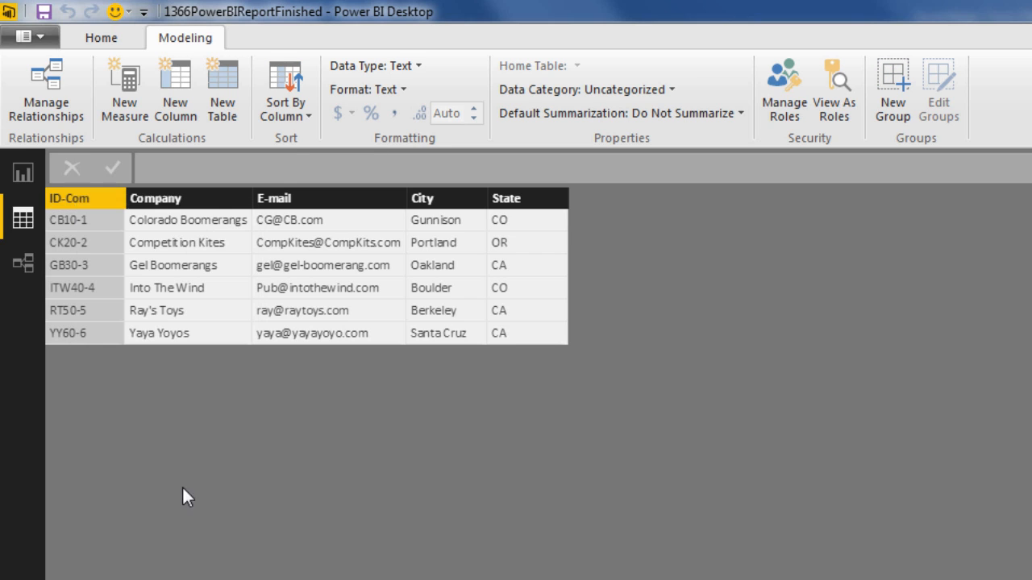
left_click(301, 210)
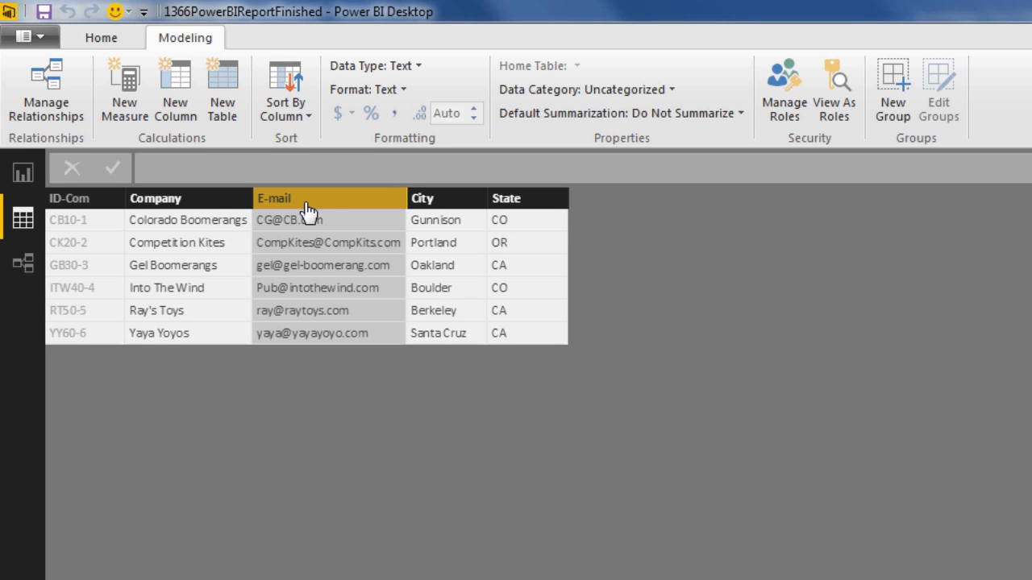
left_click(548, 203)
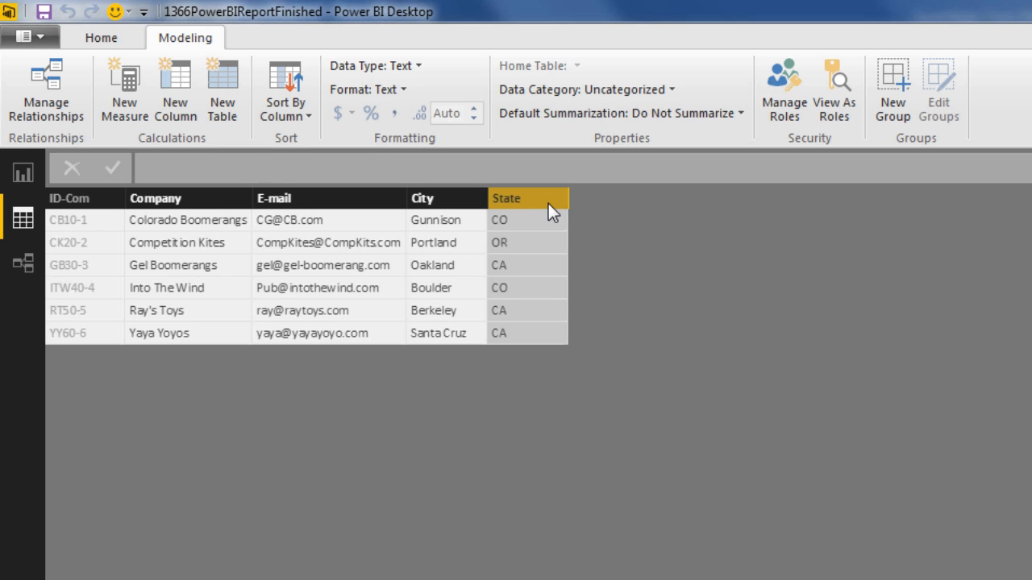
left_click(364, 203)
right_click(365, 208)
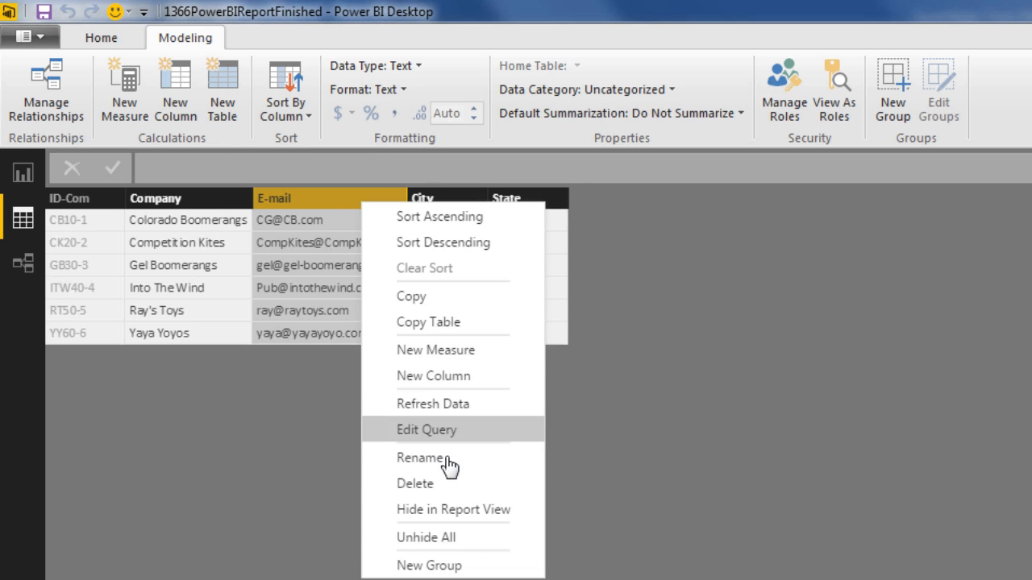
left_click(472, 508)
- Hide the dSupplier table's City and State columns in Report View
right_click(456, 201)
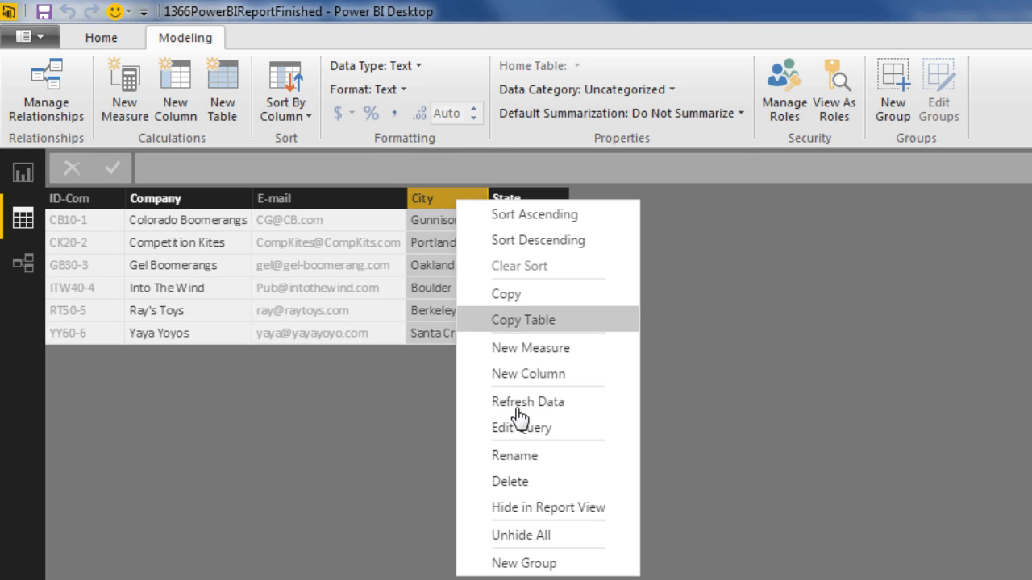
left_click(553, 385)
left_click(512, 200)
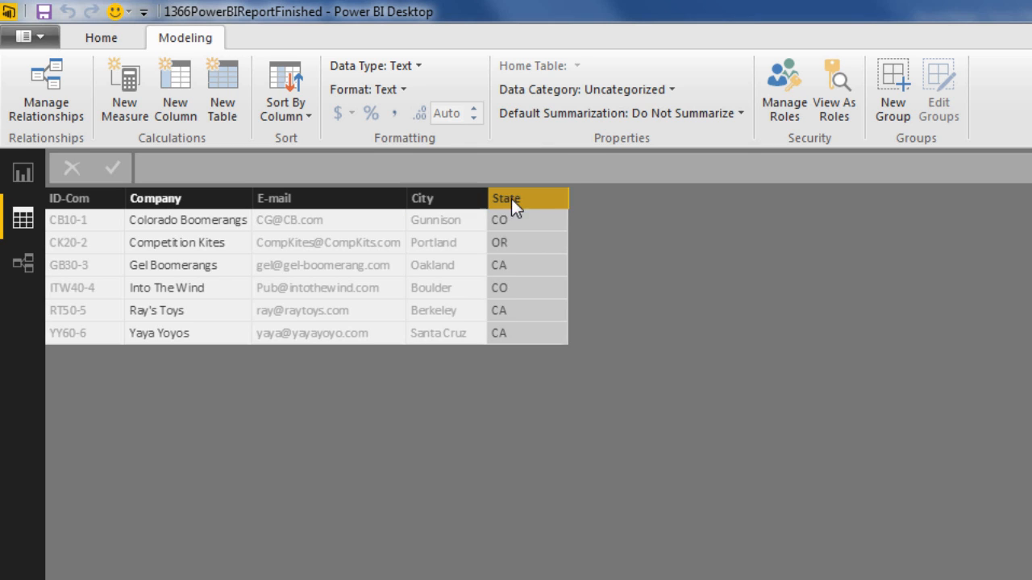
right_click(513, 201)
left_click(642, 520)
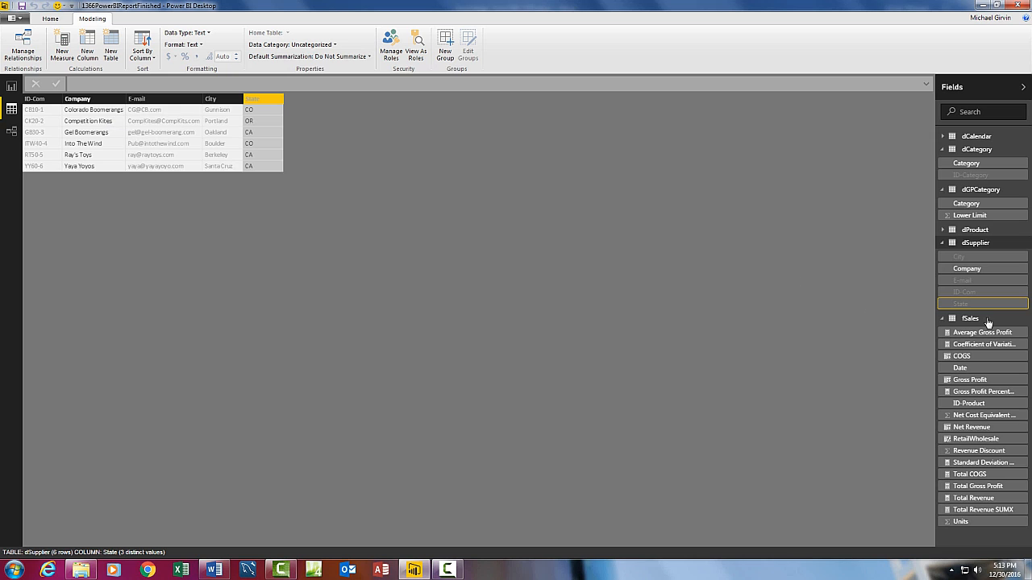
- Show the fSales table and hide its Date and ID-Product columns in Report View
left_click(970, 320)
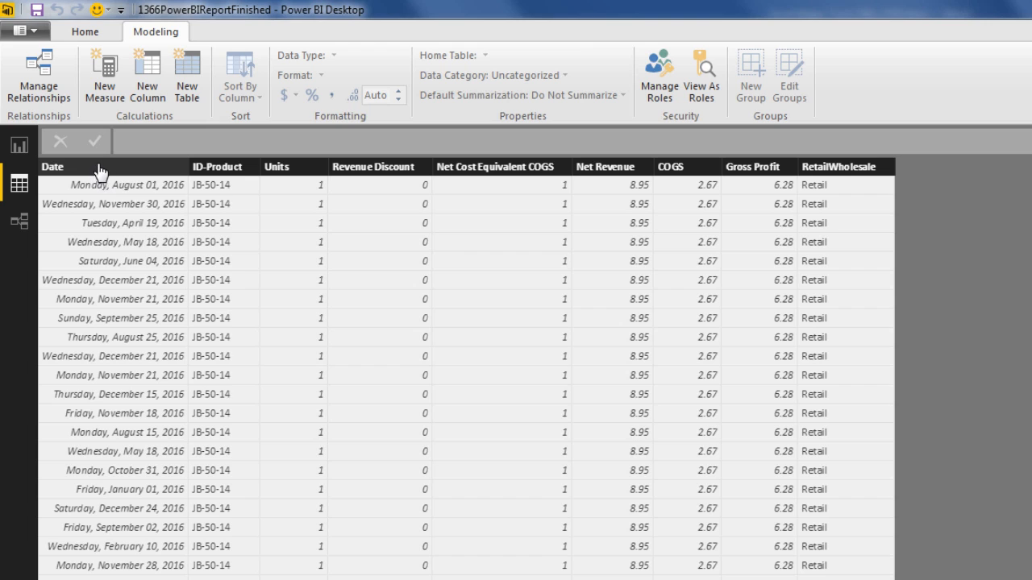
left_click(110, 167)
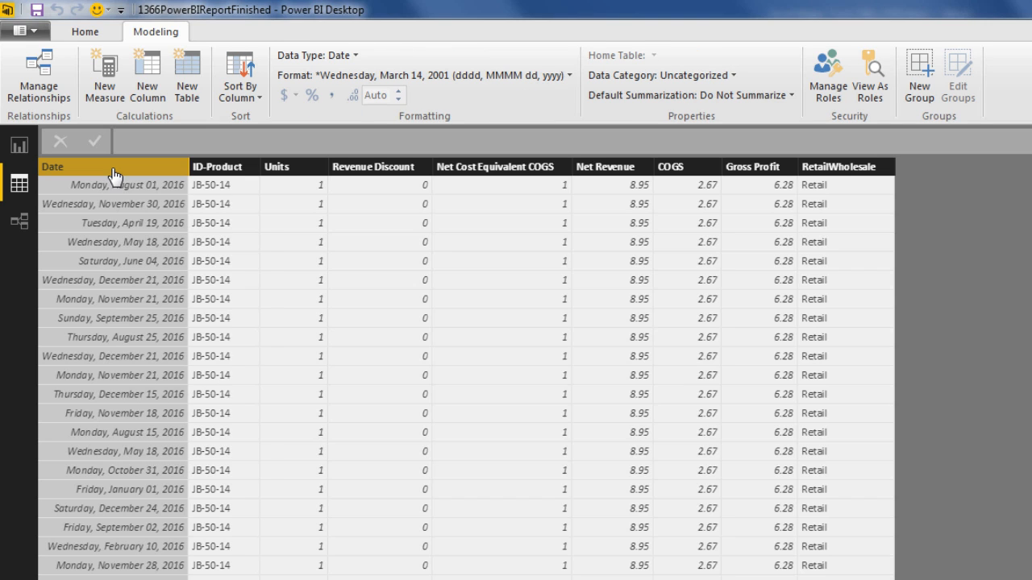
right_click(112, 168)
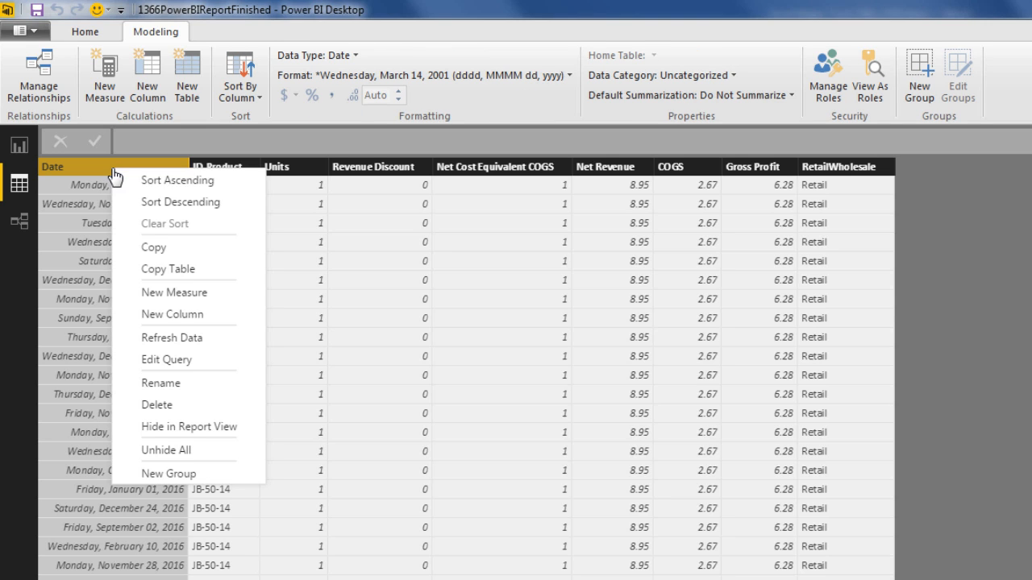
left_click(185, 428)
left_click(221, 167)
right_click(219, 171)
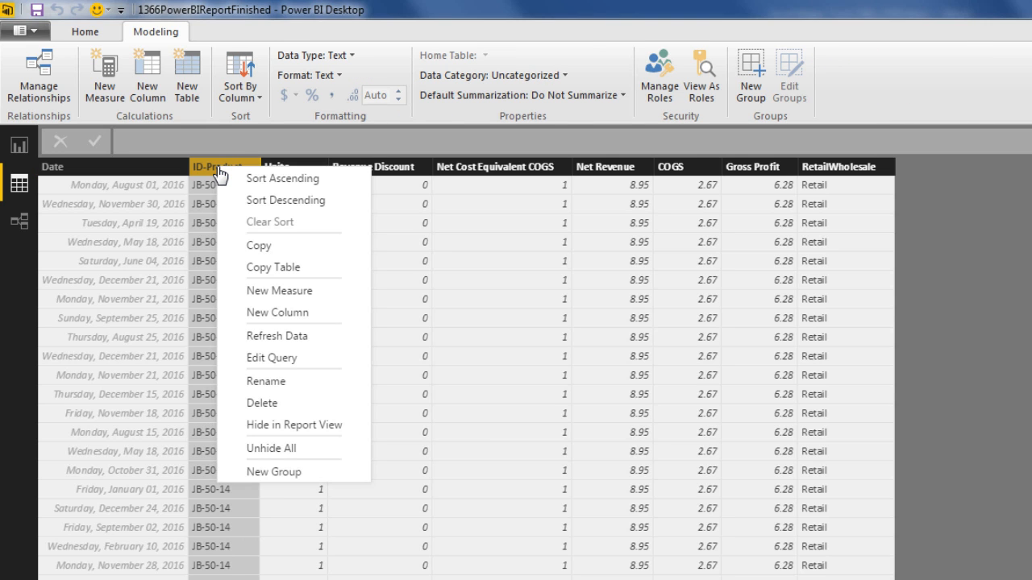
left_click(285, 425)
- Hide the fSales table's Revenue Discount and Net Cost Equivalent COGS columns in Report View
right_click(305, 177)
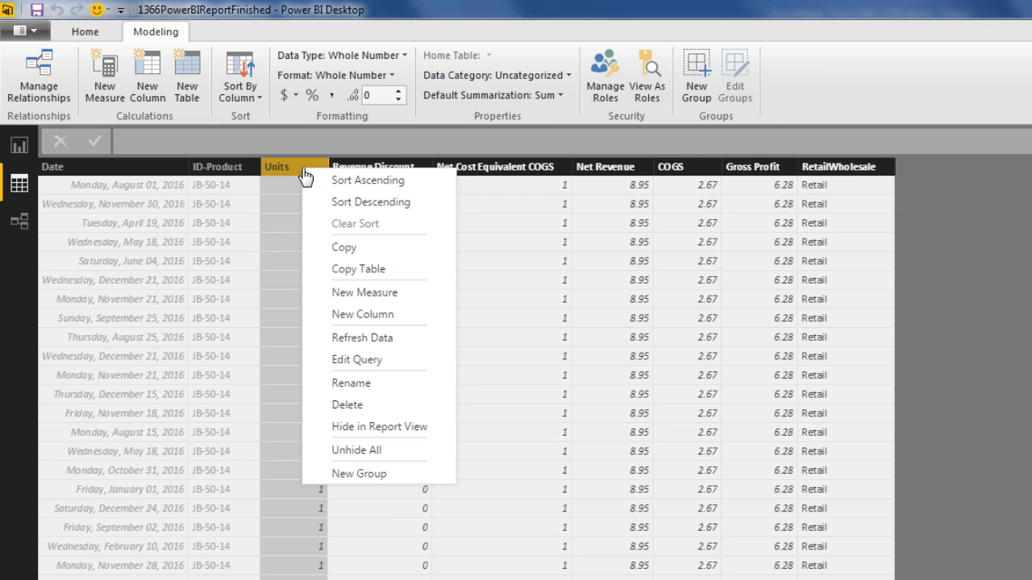
left_click(393, 174)
left_click(390, 172)
right_click(390, 169)
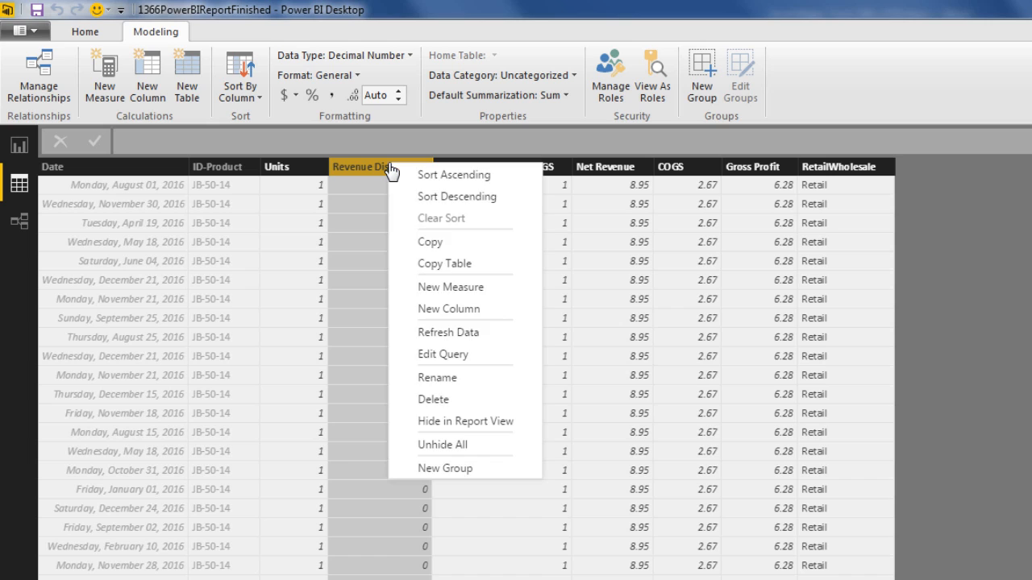
left_click(454, 427)
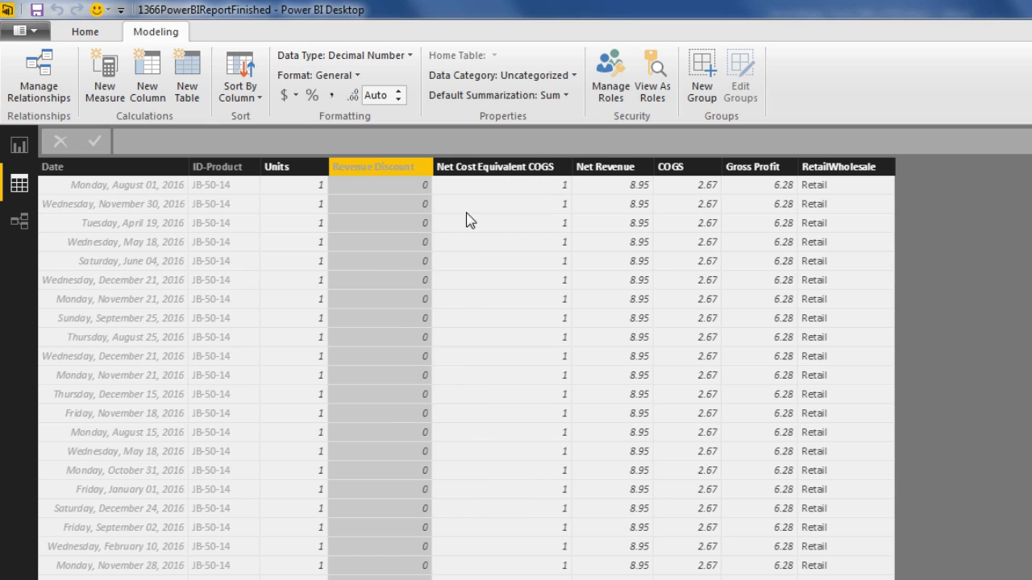
left_click(464, 169)
right_click(464, 167)
left_click(531, 443)
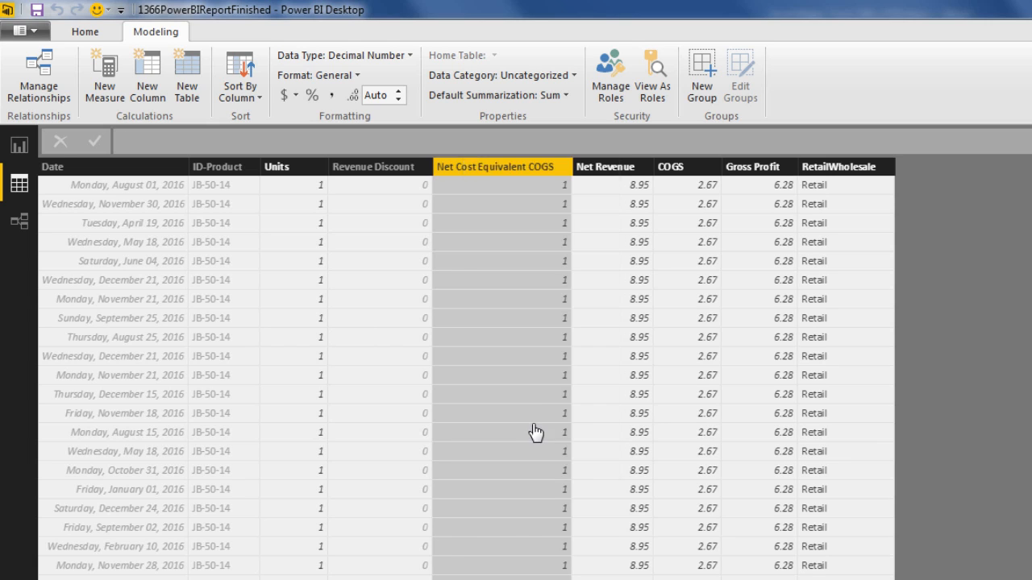
- Hide the fSales table's Net Revenue, COGS and Gross Profit columns in Report View
left_click(594, 173)
right_click(594, 174)
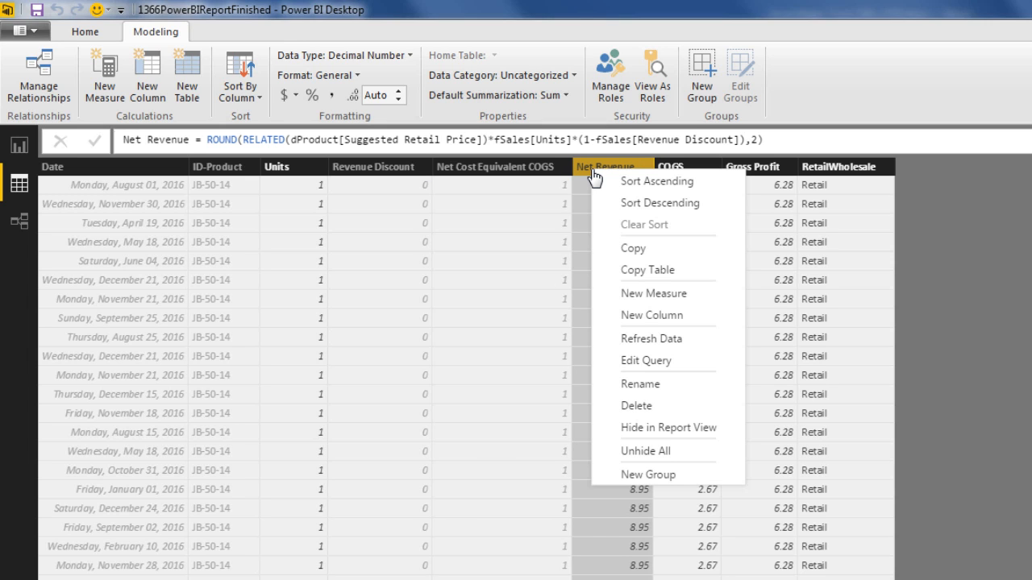
left_click(685, 428)
right_click(685, 174)
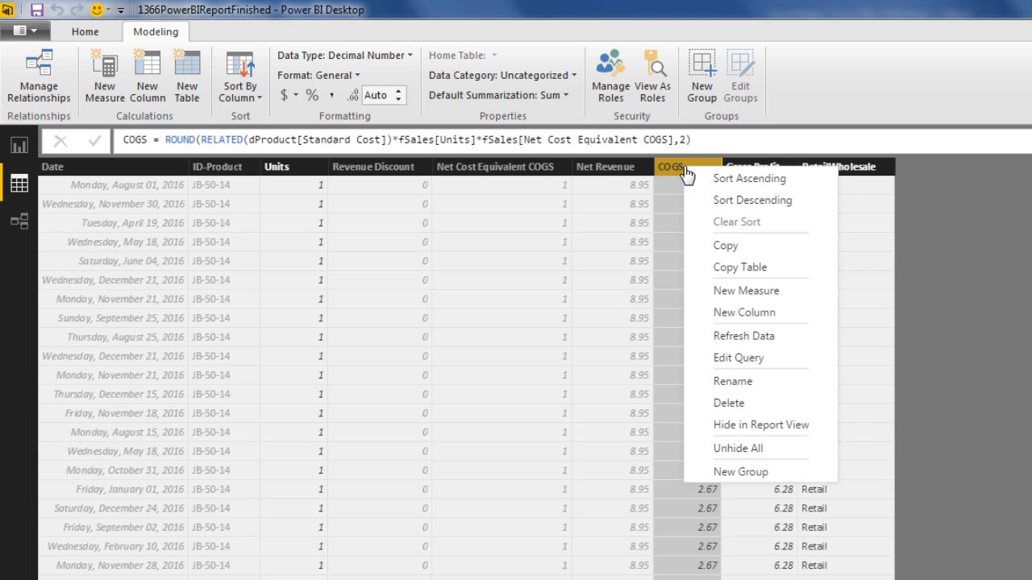
left_click(758, 428)
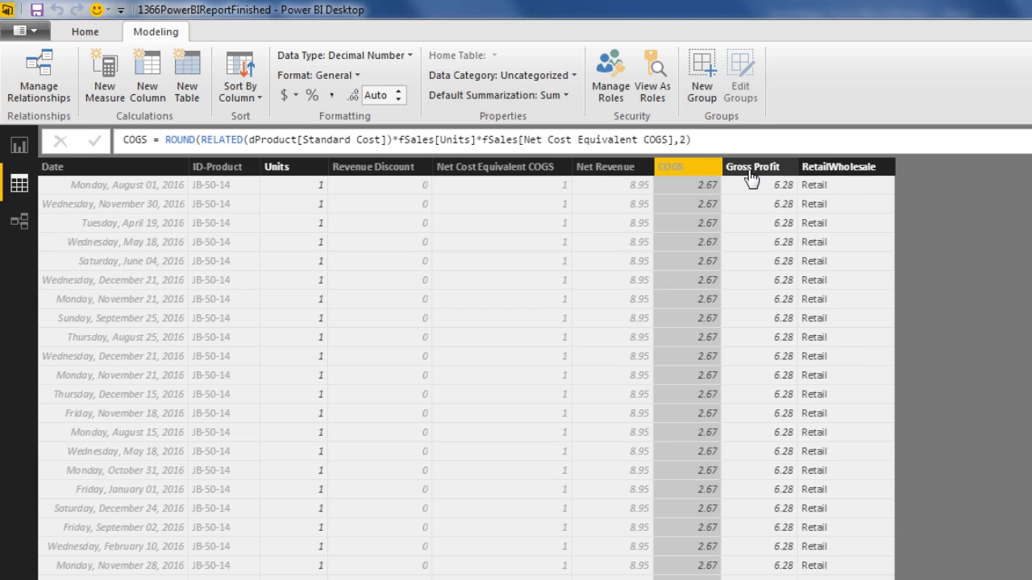
left_click(749, 172)
right_click(749, 172)
left_click(758, 428)
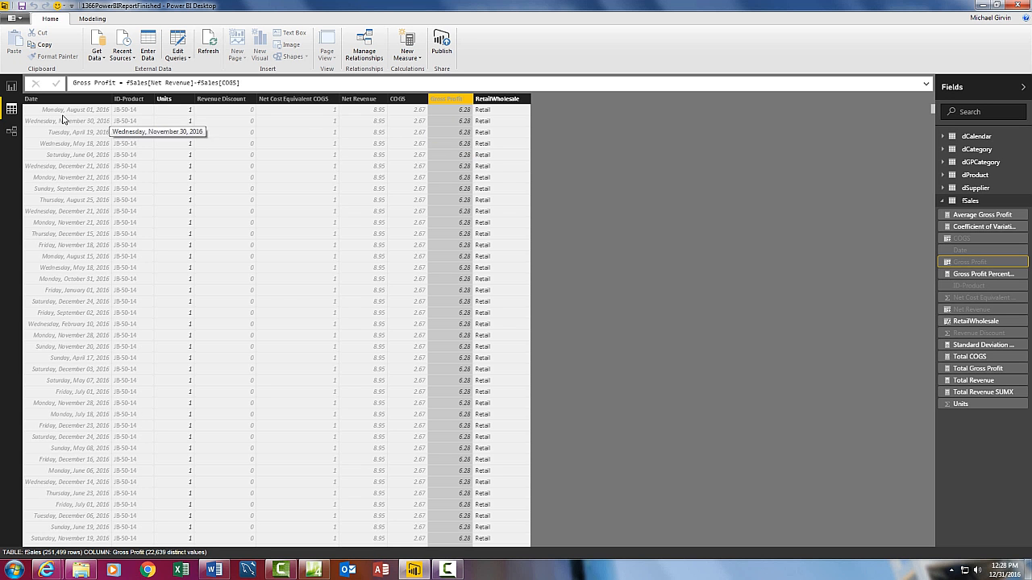
- Switch to Report View and examine which dCalendar and fSales fields are hidden
left_click(12, 86)
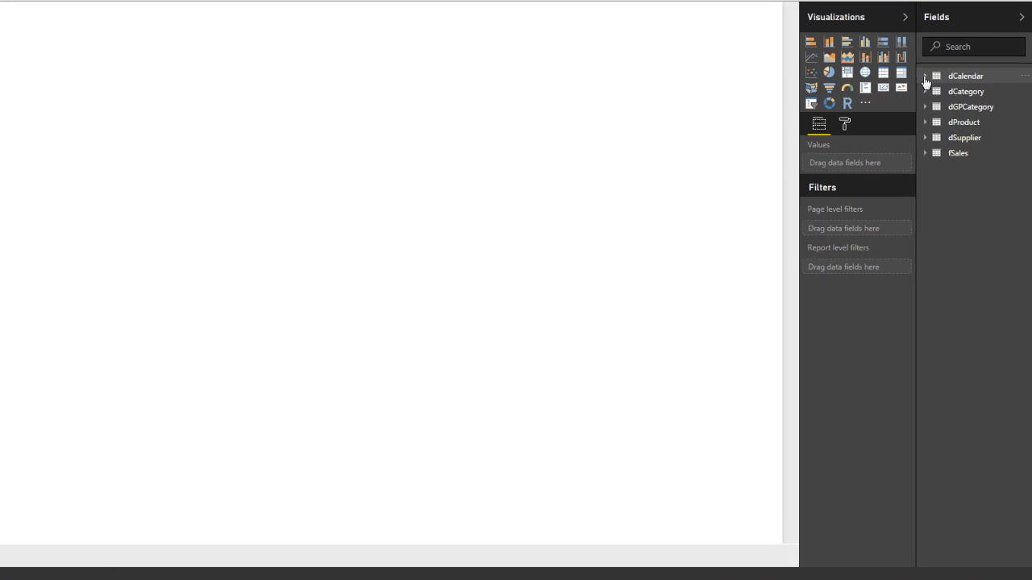
left_click(925, 77)
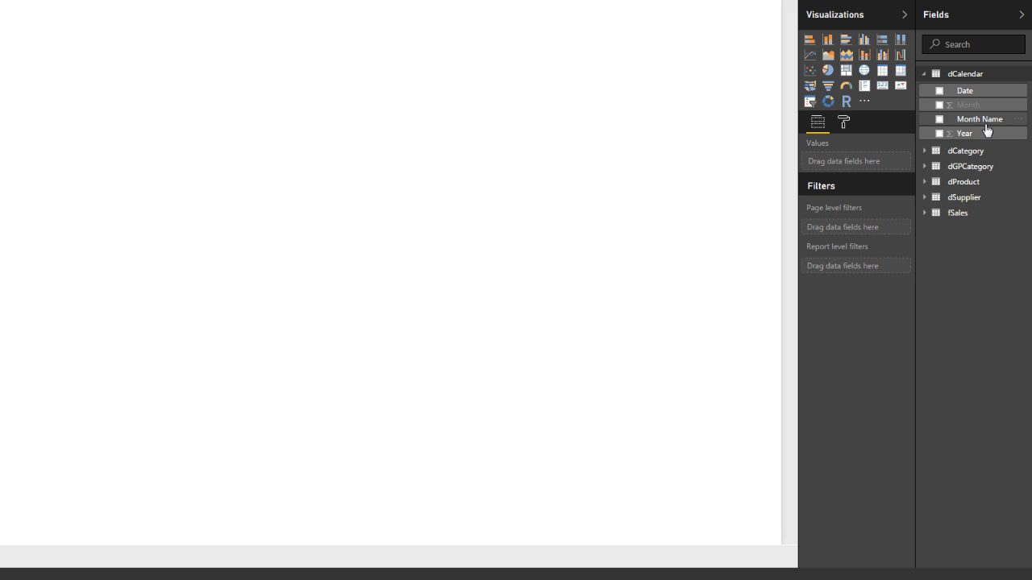
left_click(926, 214)
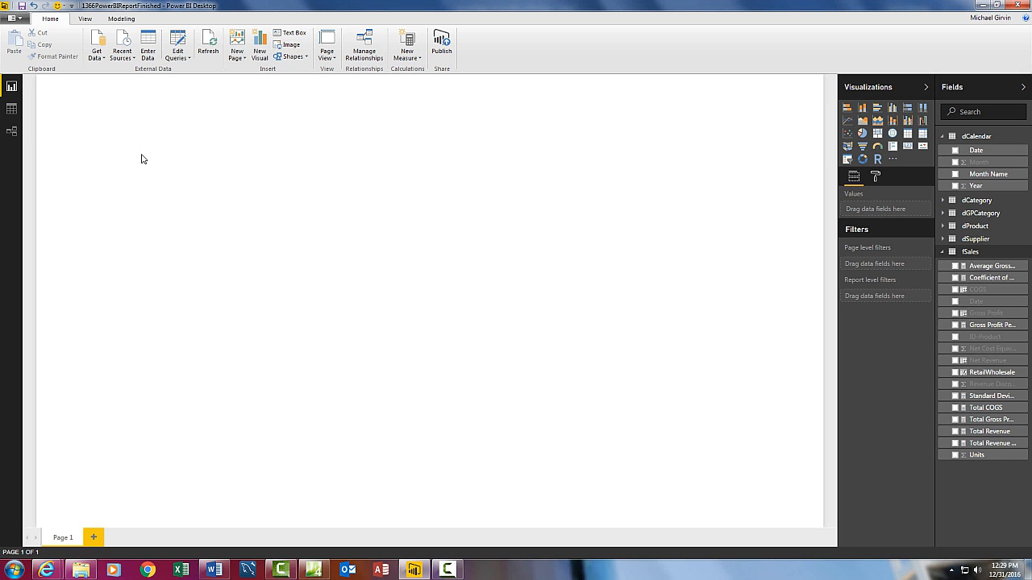
- Return to Data View and compare the dGPCategory lower limits with the gross profit values in fSales
left_click(12, 108)
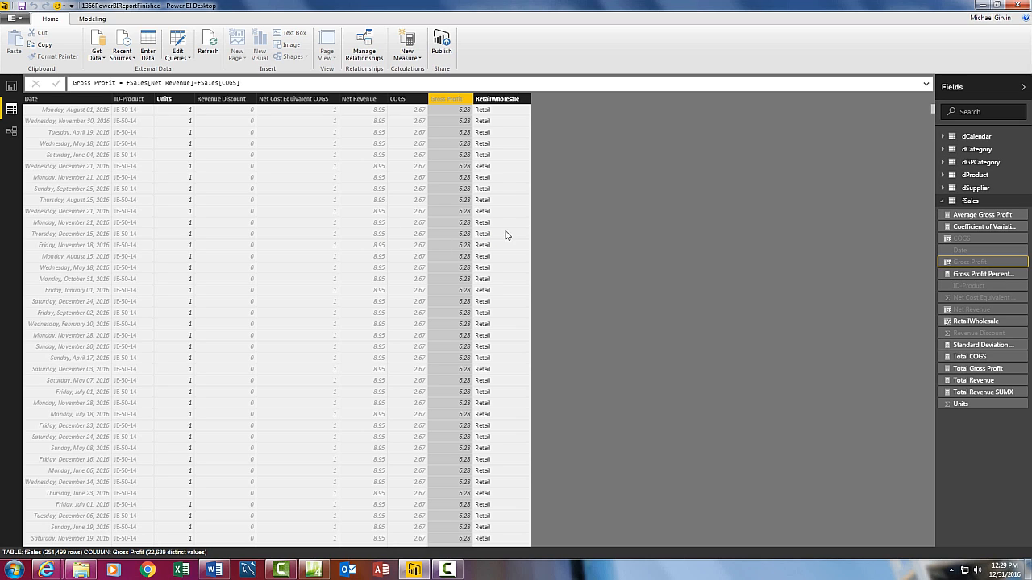
left_click(967, 164)
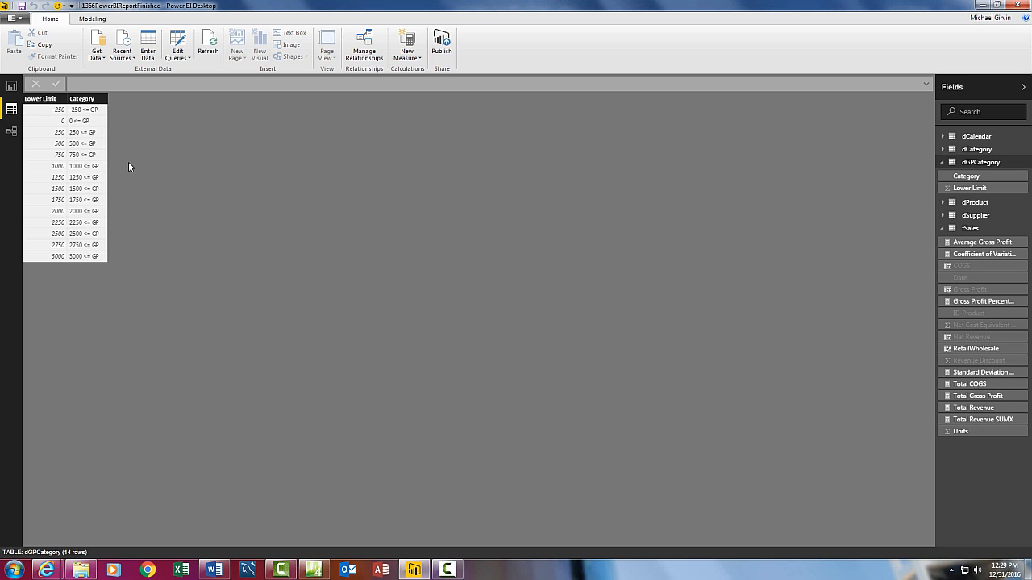
left_click(968, 229)
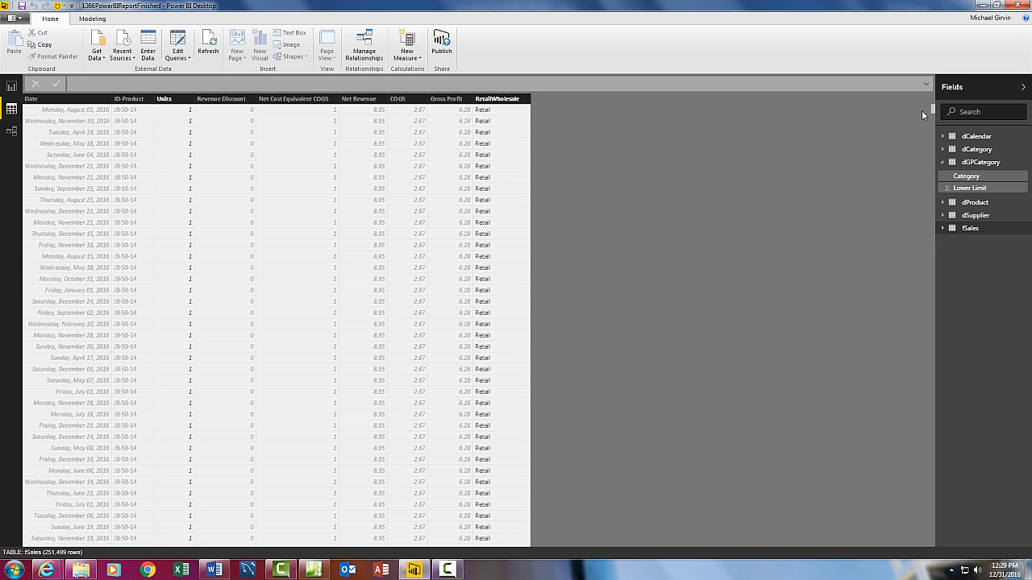
left_click_drag(934, 109, 940, 245)
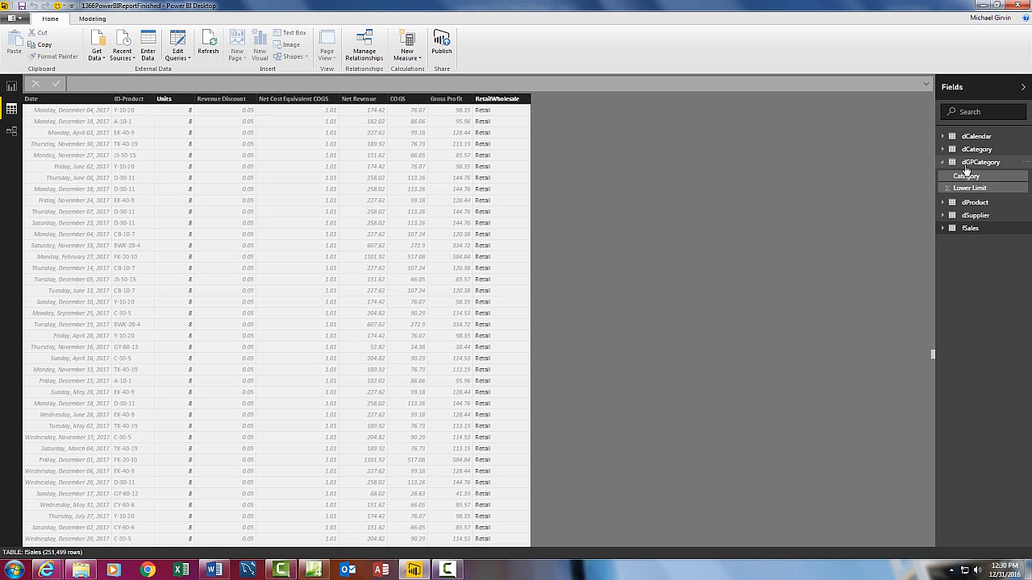
left_click(975, 163)
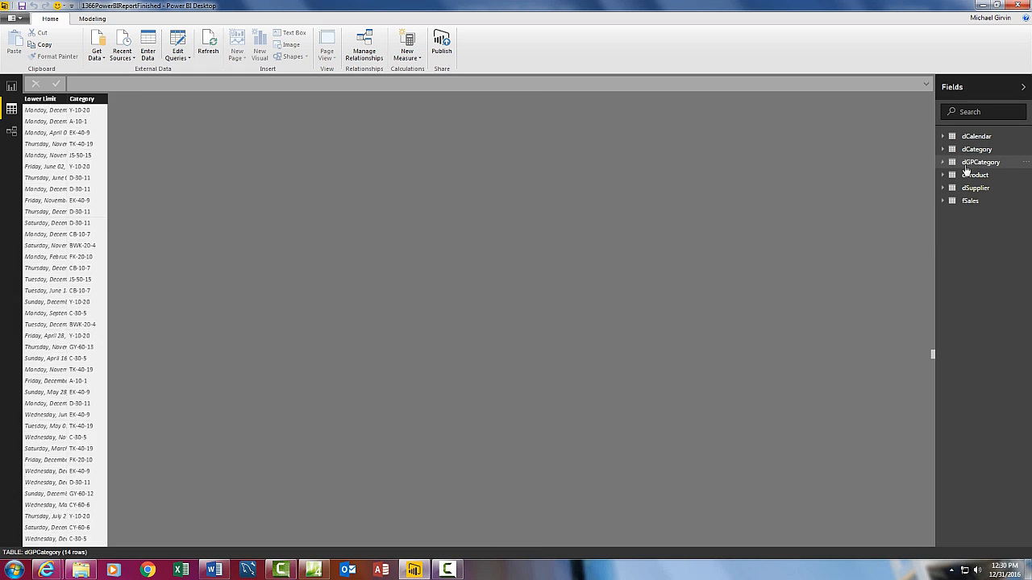
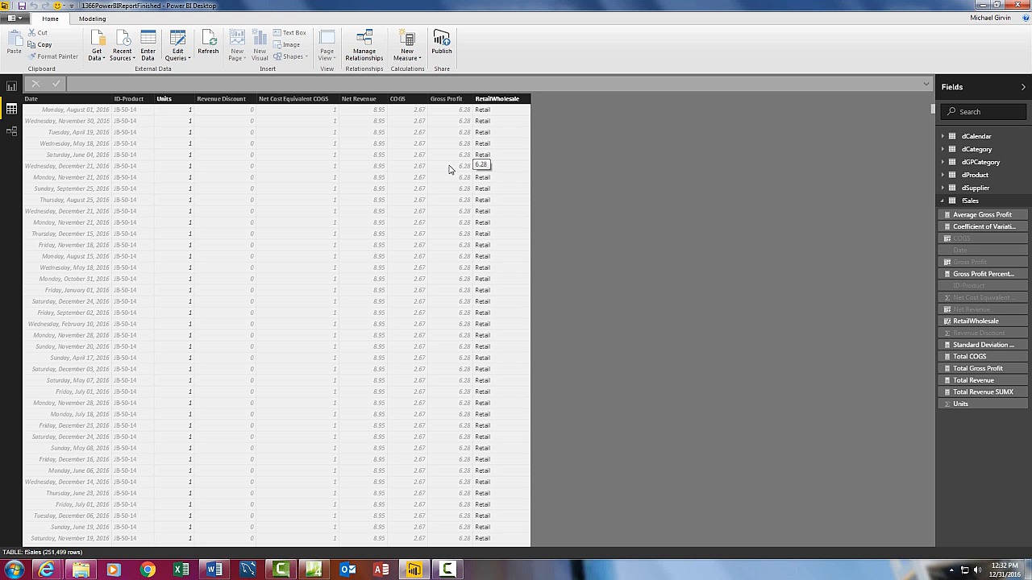
- Add a calculated column named Lower Limit to the fSales table and start its formula with the FLOOR function
left_click(93, 19)
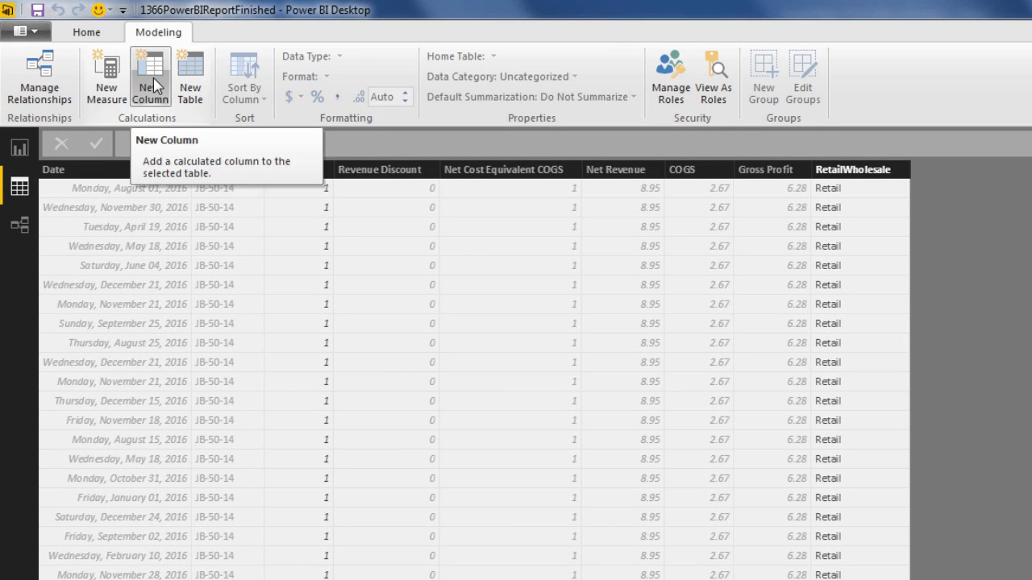
left_click(129, 61)
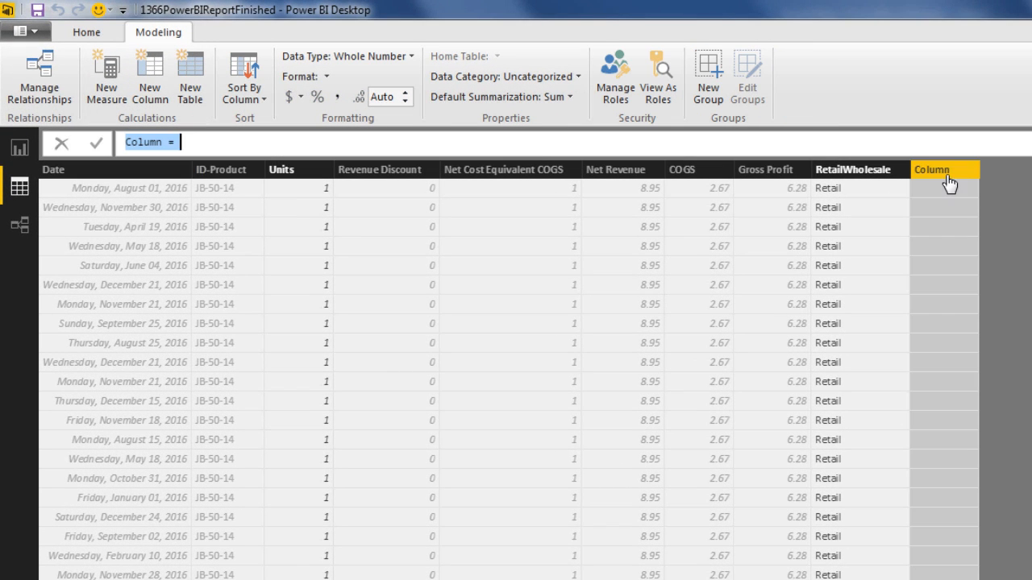
type("Lower Limit")
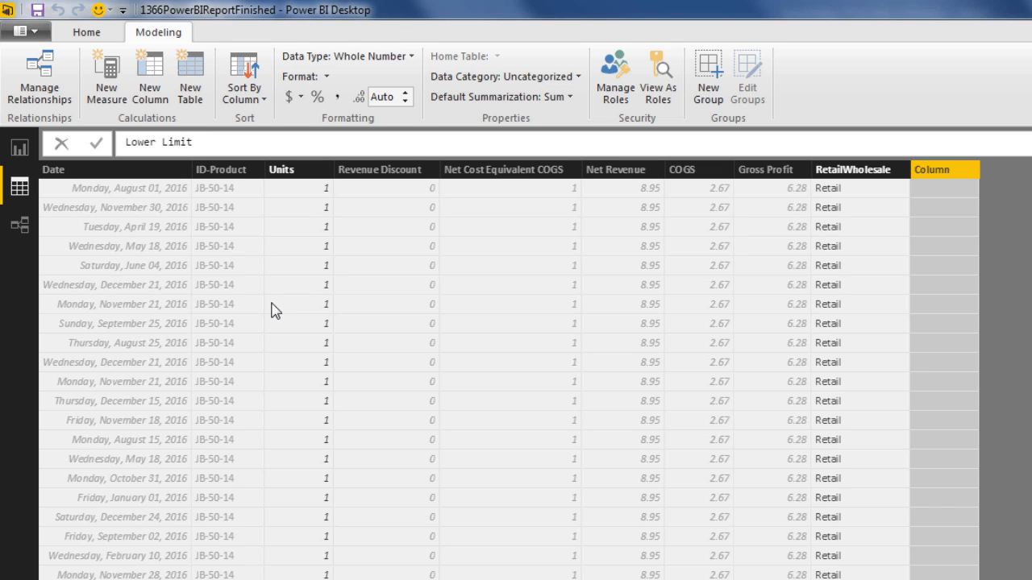
type(" = floo")
key("Tab")
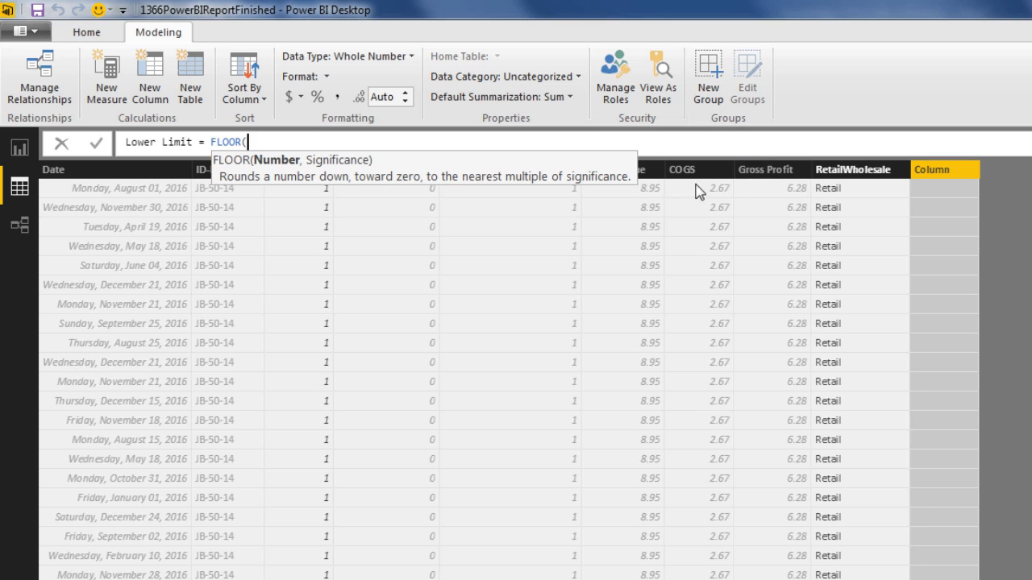
- Complete the Lower Limit formula with fSales[Gross Profit] as the number and 250 as the significance
type("fs")
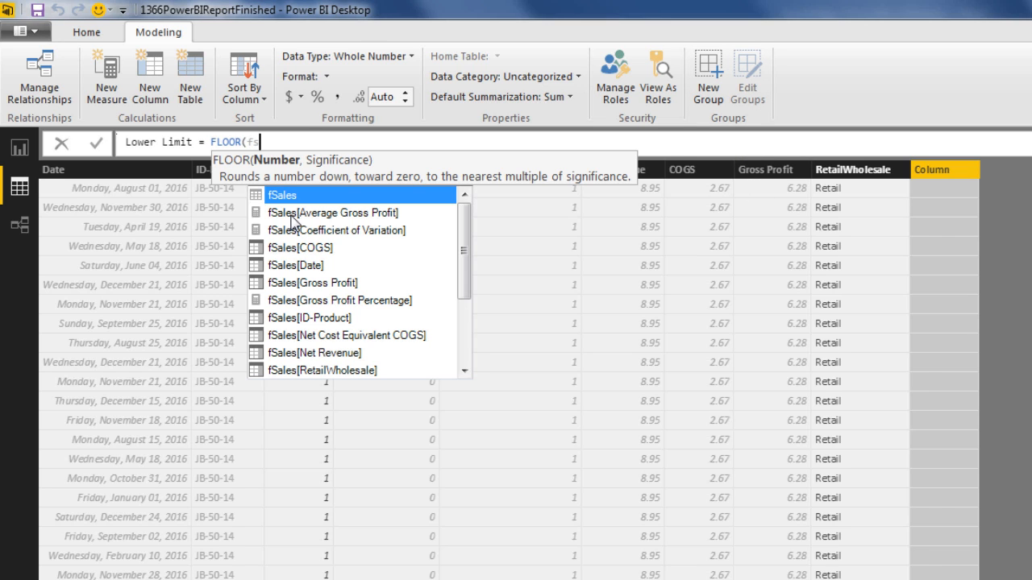
key("Down")
key("Down")
key("Down")
key("Down")
key("Down")
key("Tab")
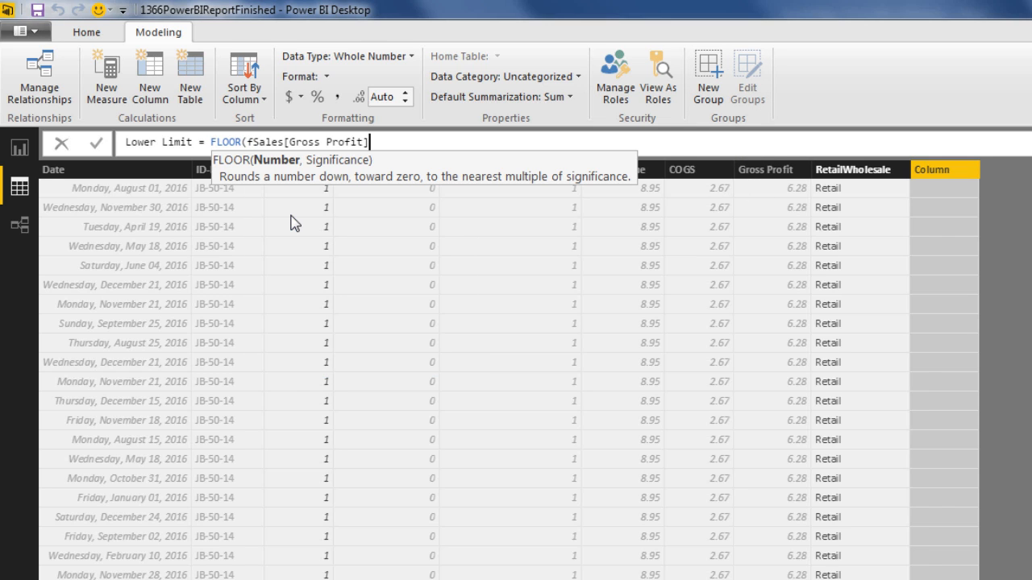
type(",")
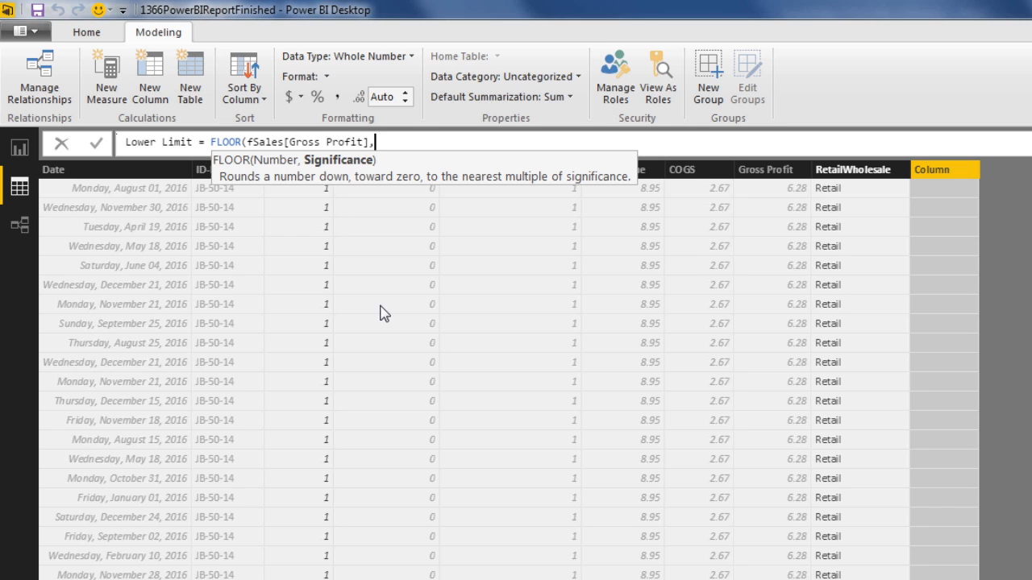
type("250)")
key("Return")
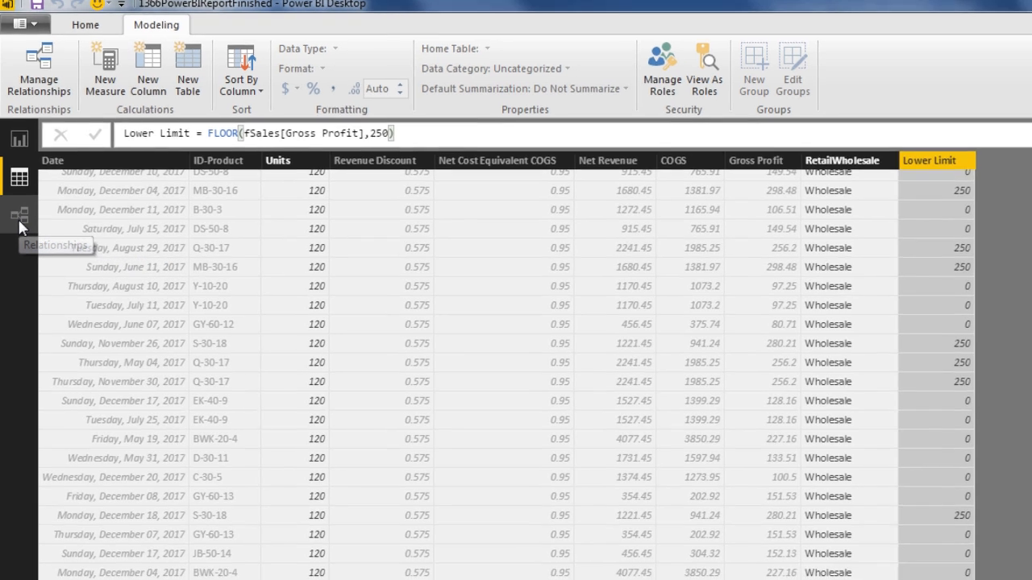
- Relate fSales Lower Limit to dGPCategory Lower Limit in Relationships view, reposition the dGPCategory table, and save the file
left_click(20, 228)
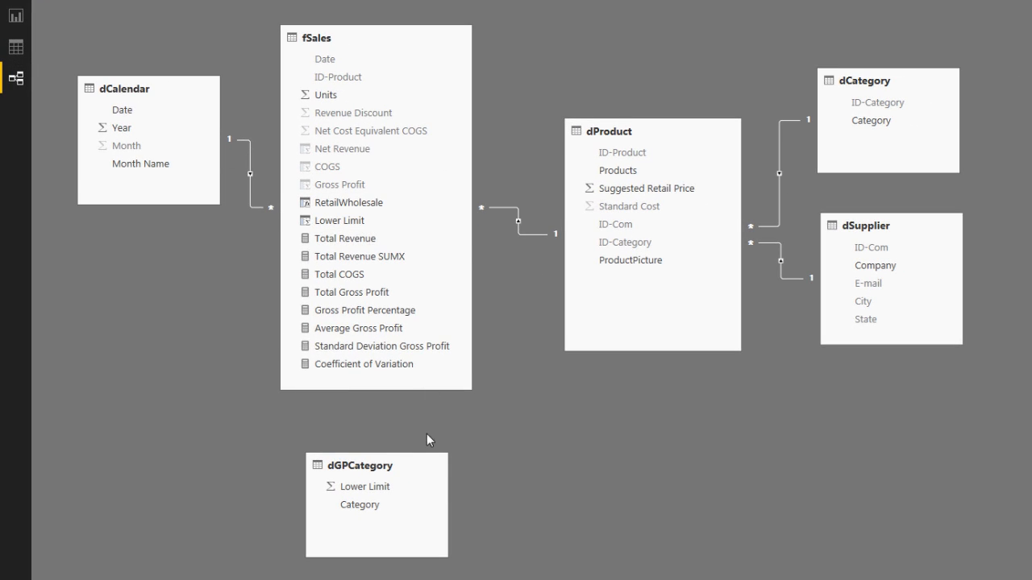
left_click_drag(340, 226, 360, 488)
left_click_drag(441, 474, 486, 488)
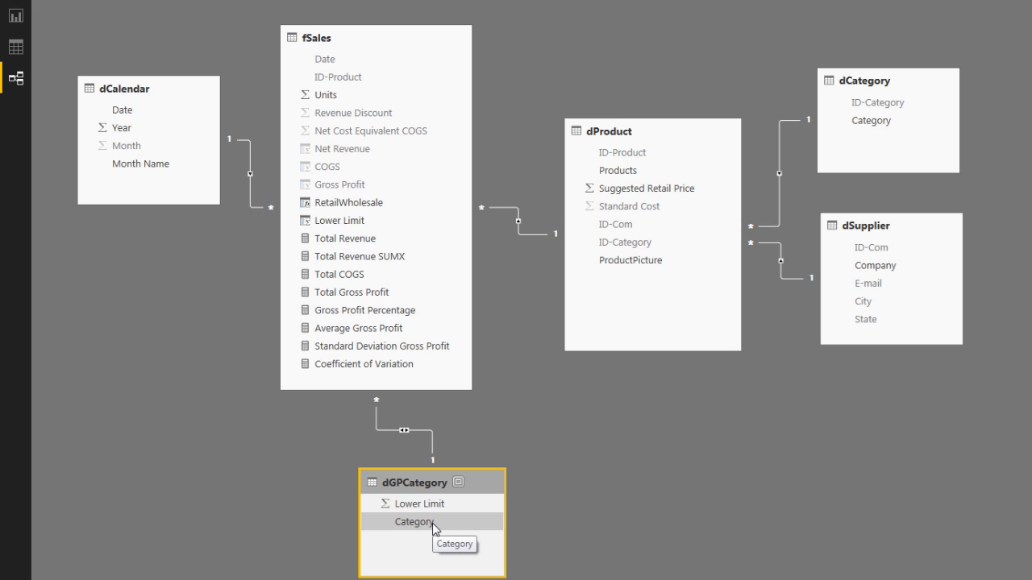
key("ctrl+s")
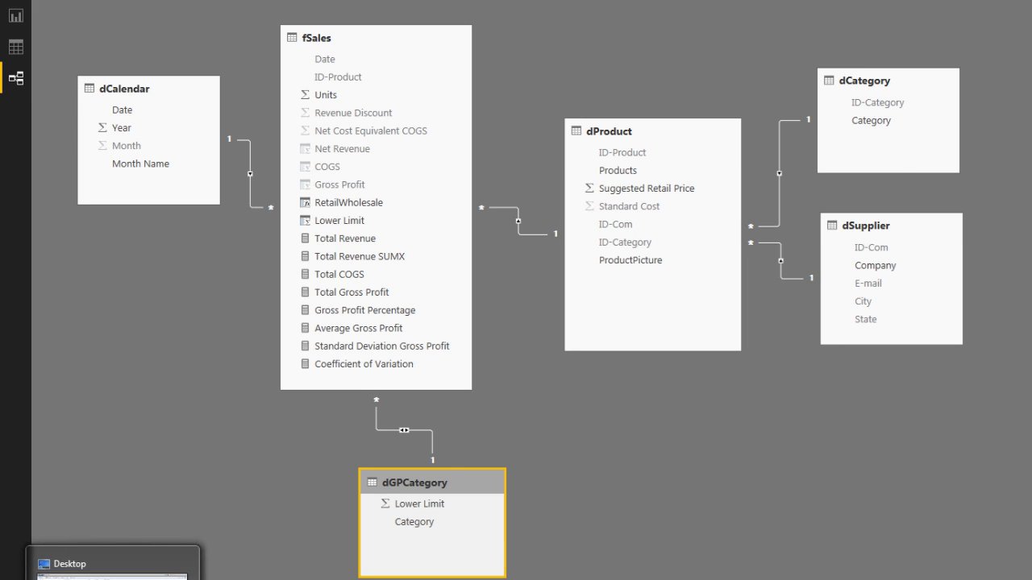
- Switch to the Excel workbook and extend the Category column formula with &" < "&A3 so each label includes the next lower limit
left_click(117, 579)
left_click(322, 579)
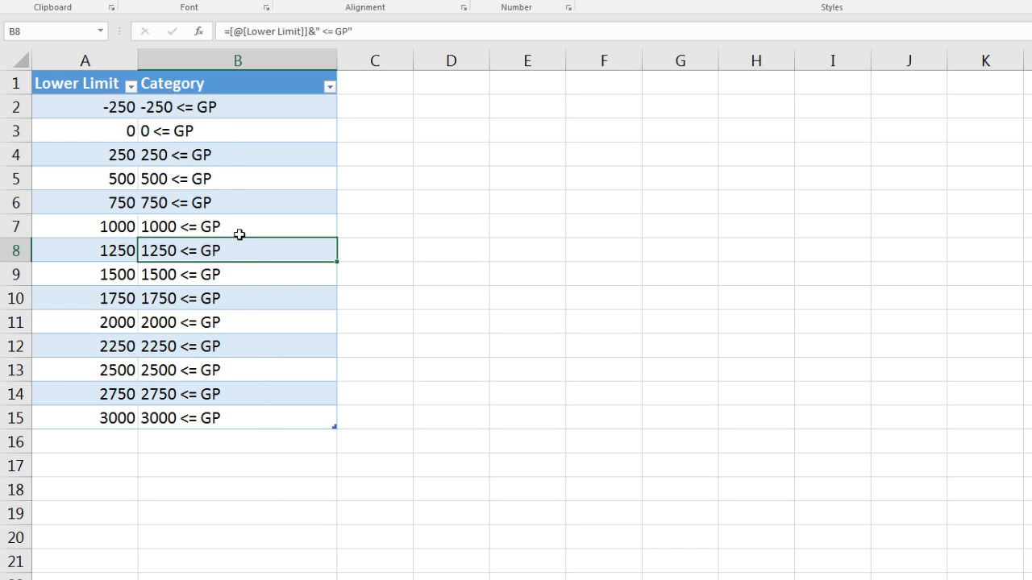
left_click(251, 417)
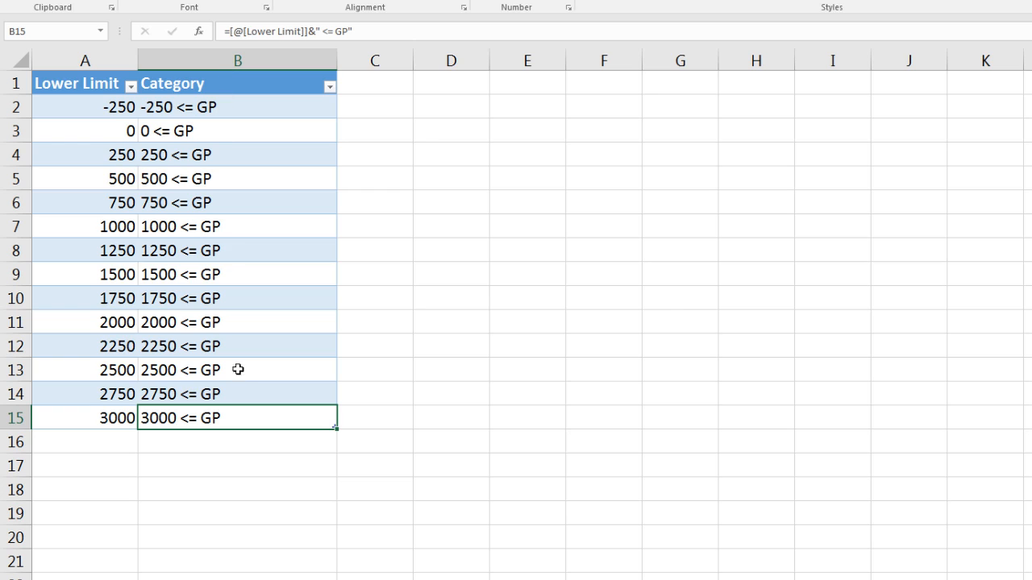
double_click(233, 113)
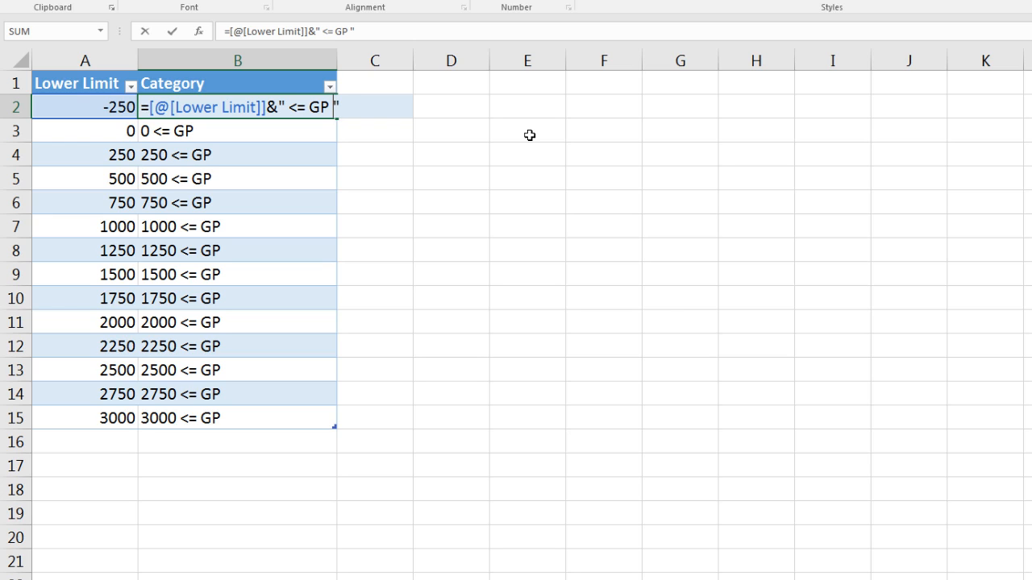
type("<")
left_click(385, 102)
type("&")
left_click(115, 130)
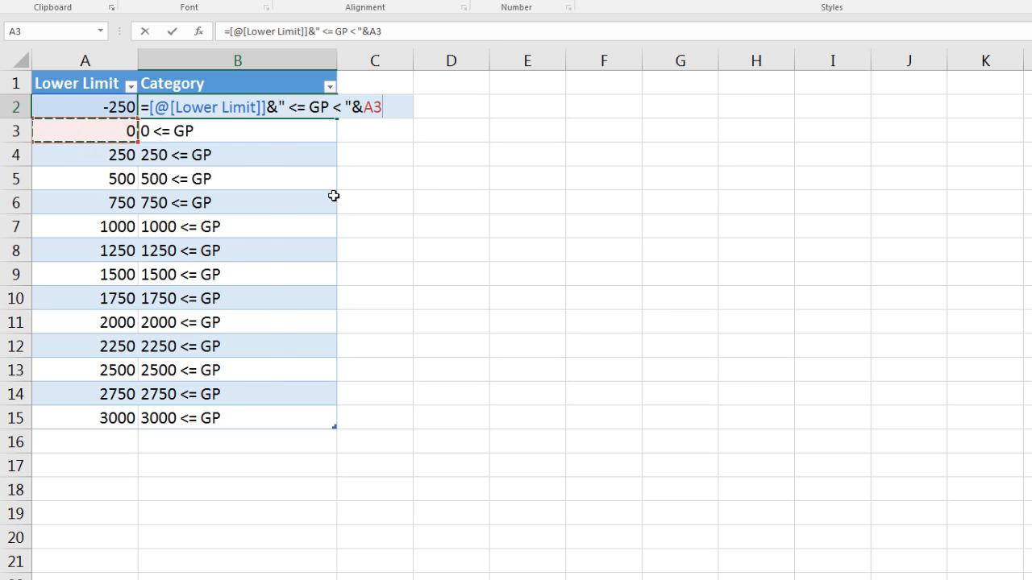
key("Return")
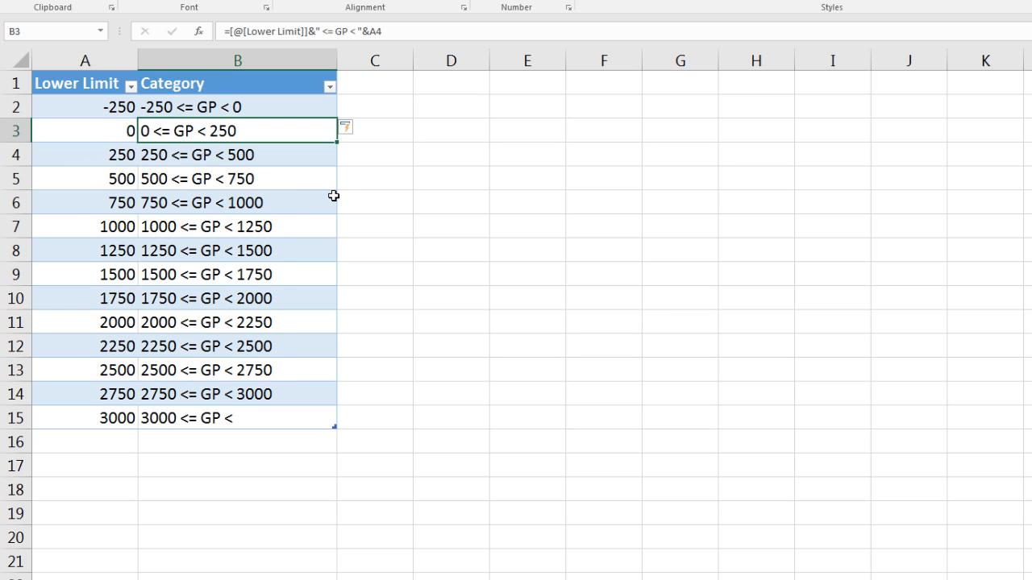
- Change the formula in B15 to =[@[Lower Limit]]&" <= GP" and revert the automatic fill of the other Category rows
double_click(306, 419)
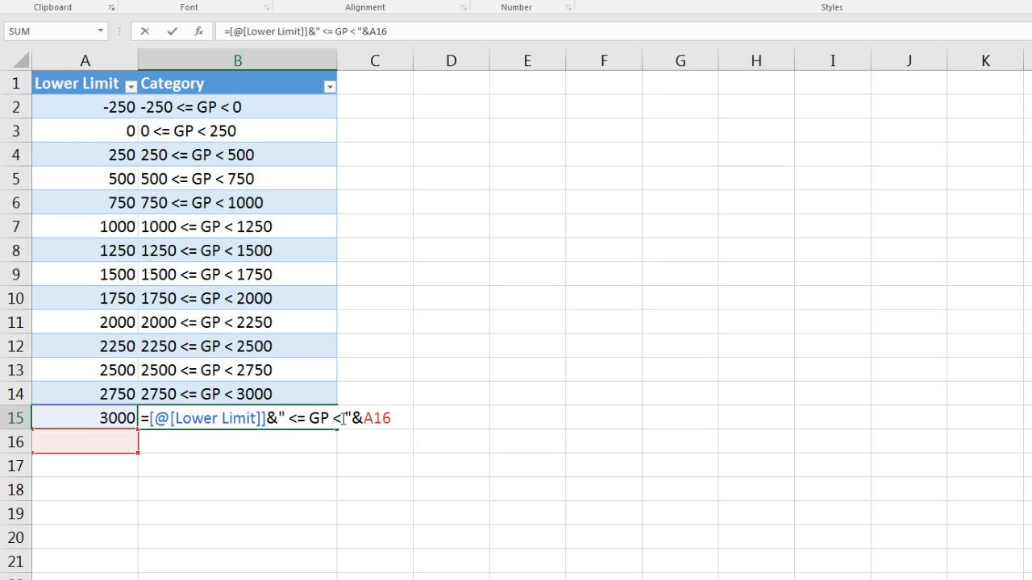
left_click_drag(330, 419, 540, 430)
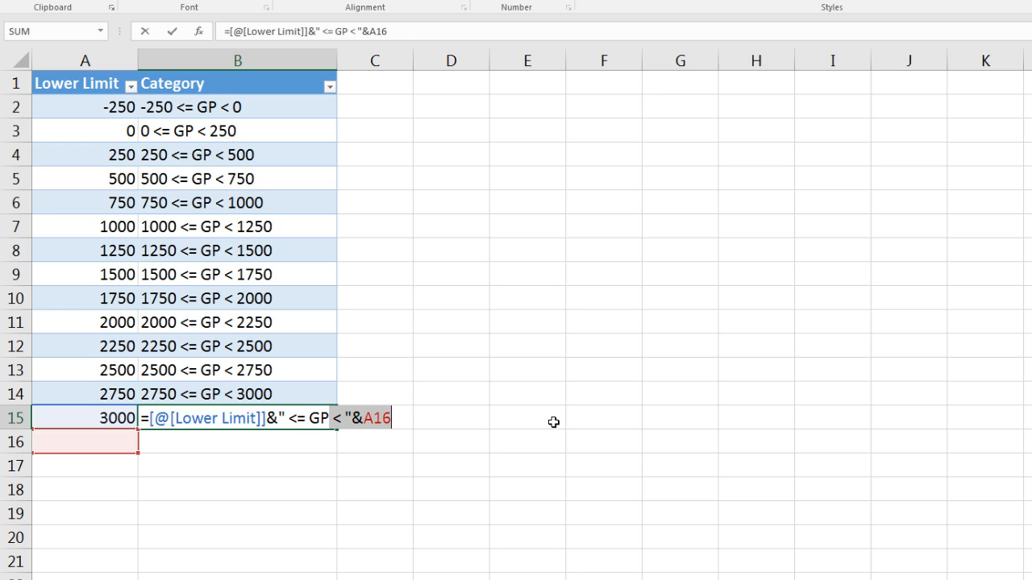
type("\"")
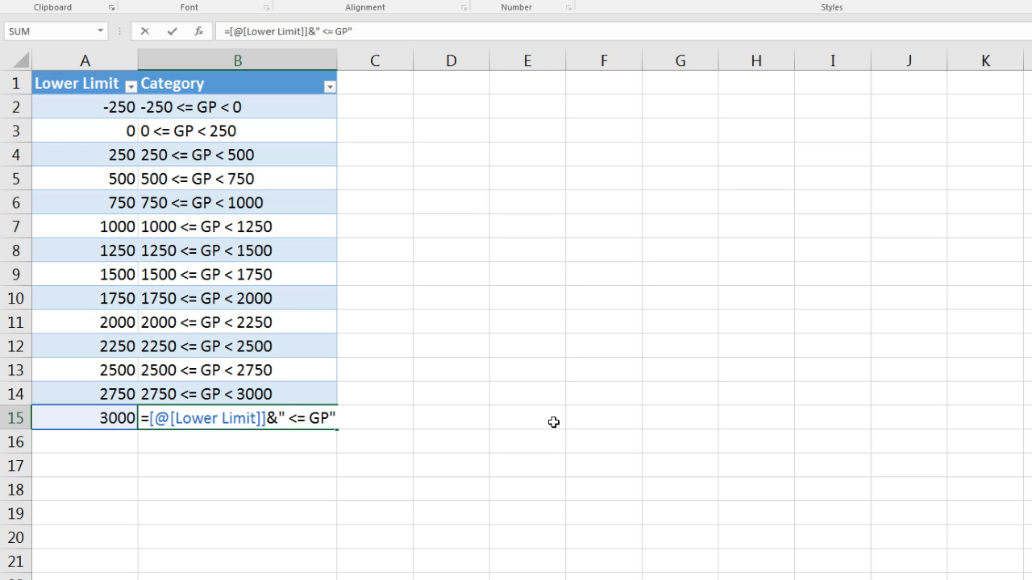
key("Return")
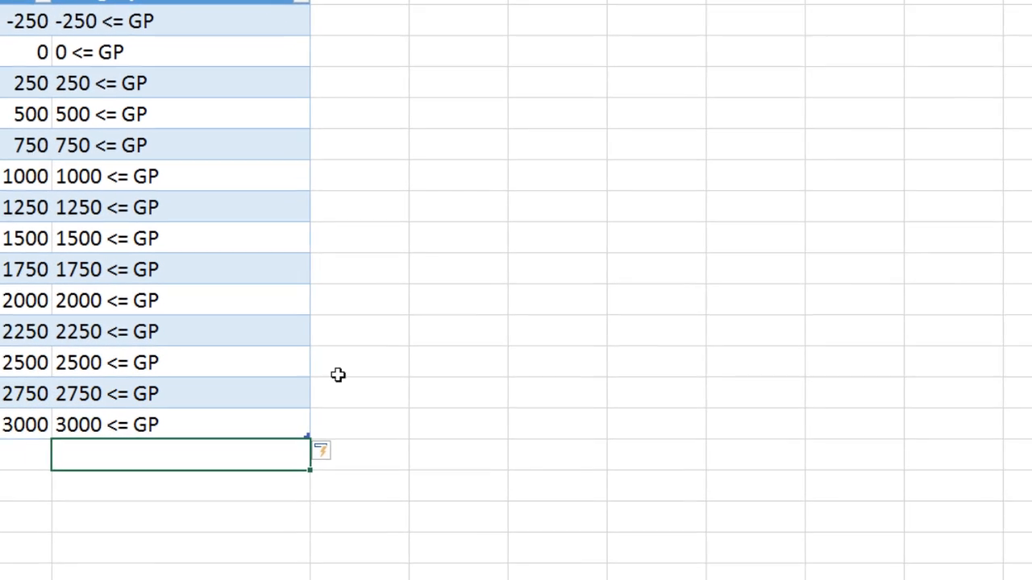
left_click(325, 453)
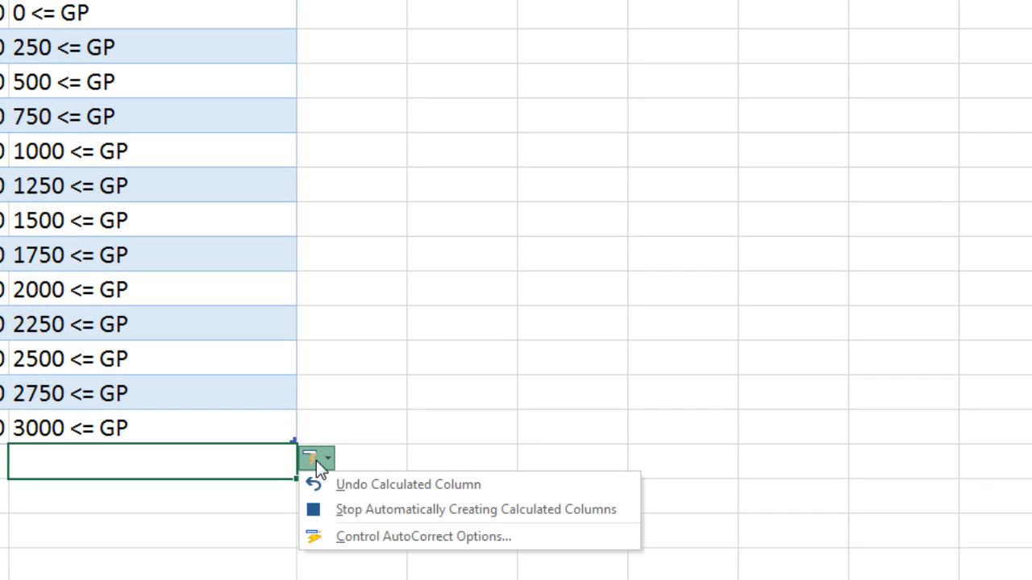
left_click(374, 517)
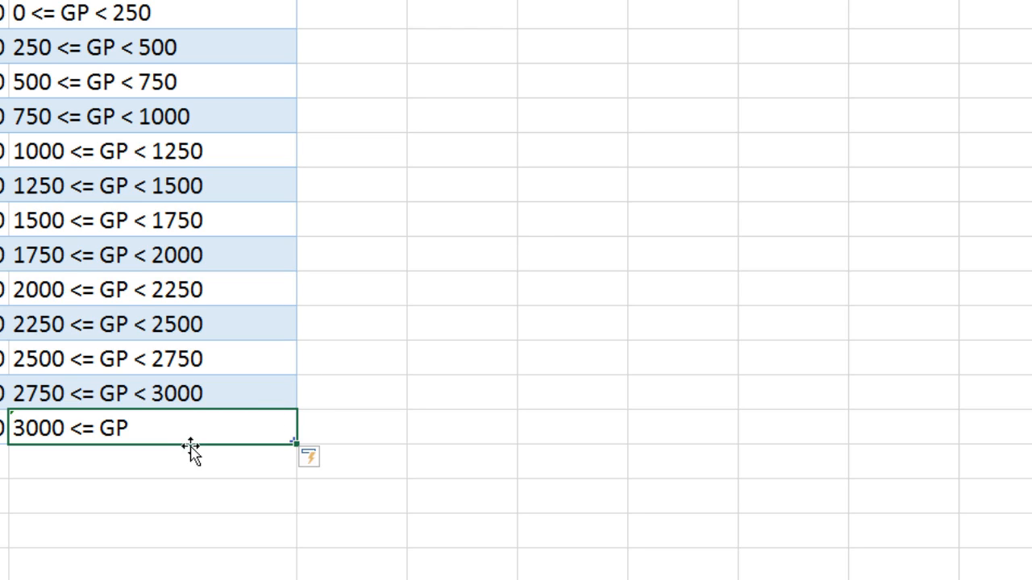
- Save and close the workbook, and refresh the data in Power BI Desktop
left_click(172, 513)
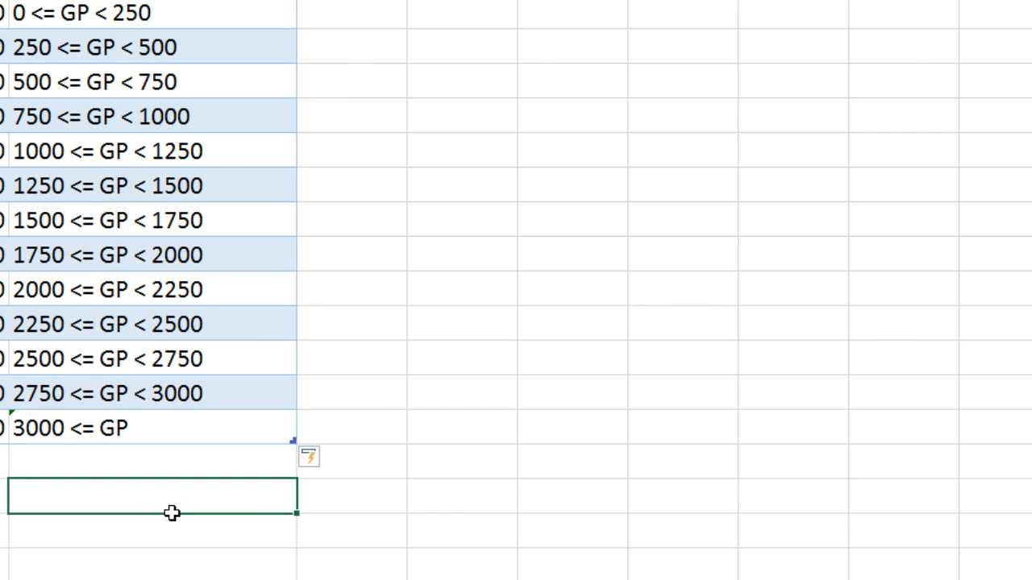
key("ctrl+s")
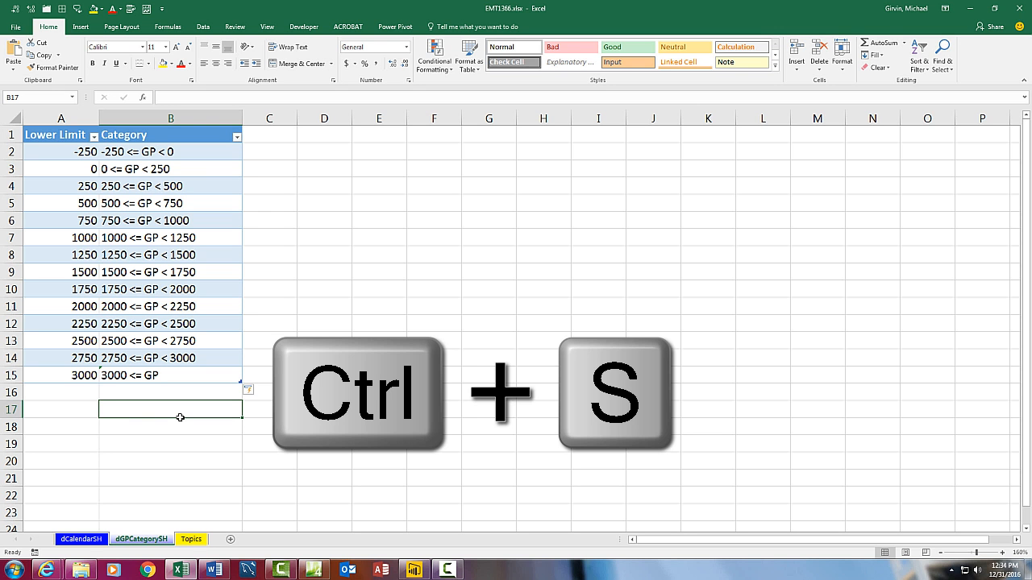
left_click(1022, 8)
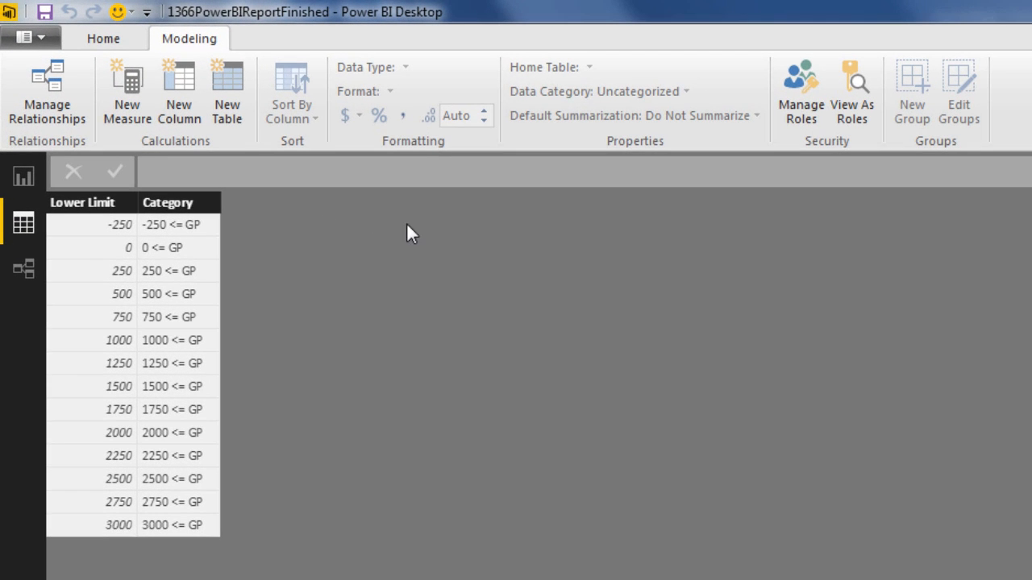
left_click(104, 39)
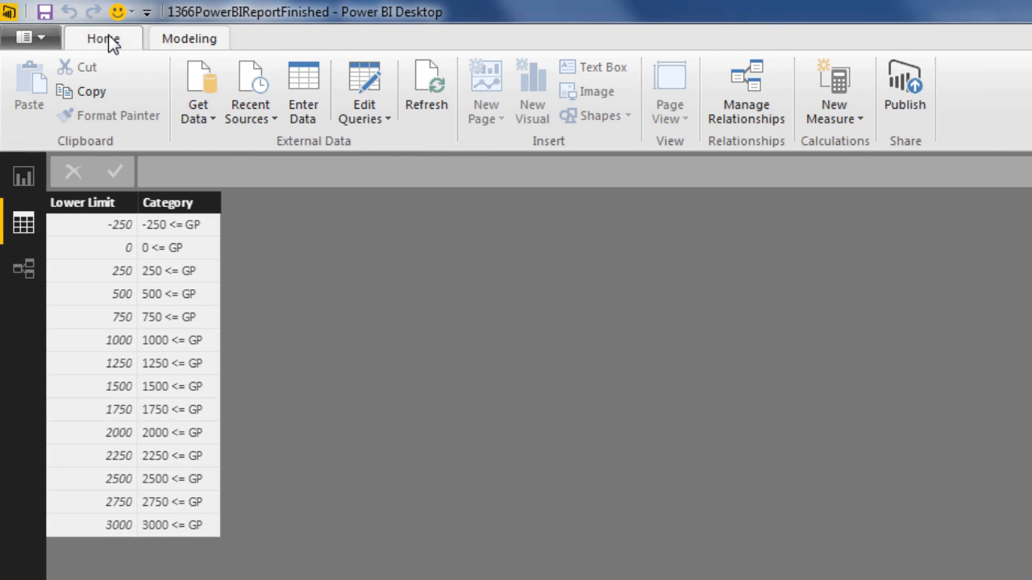
left_click(429, 104)
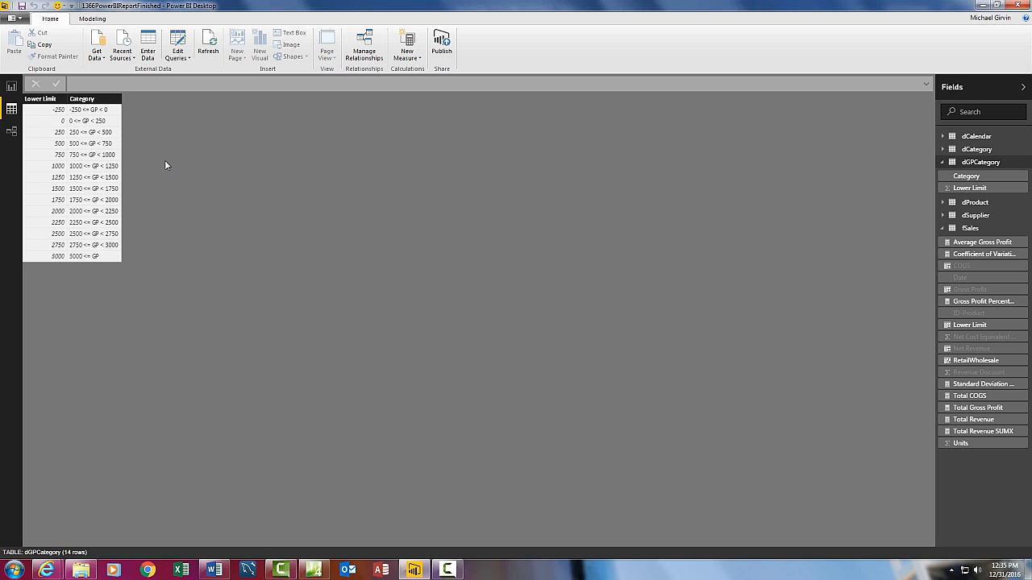
- Look over the available data source types and review the table relationships in Relationships view
left_click(104, 58)
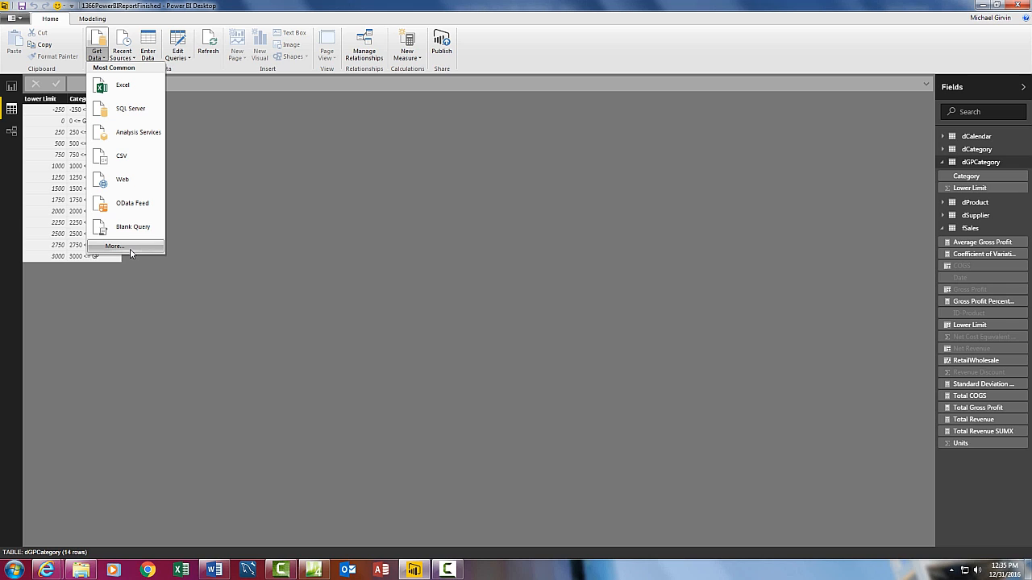
key("Escape")
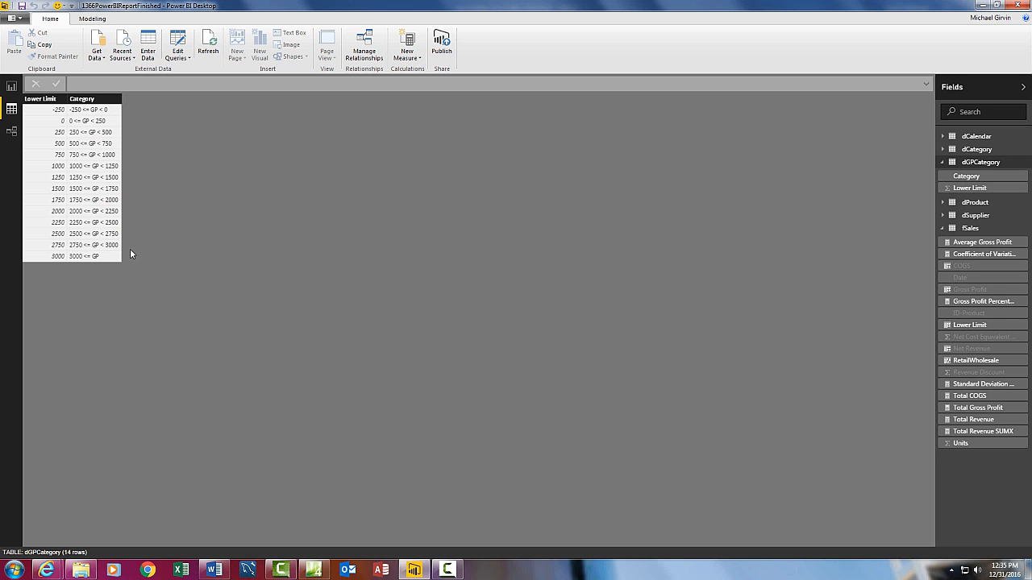
left_click(13, 132)
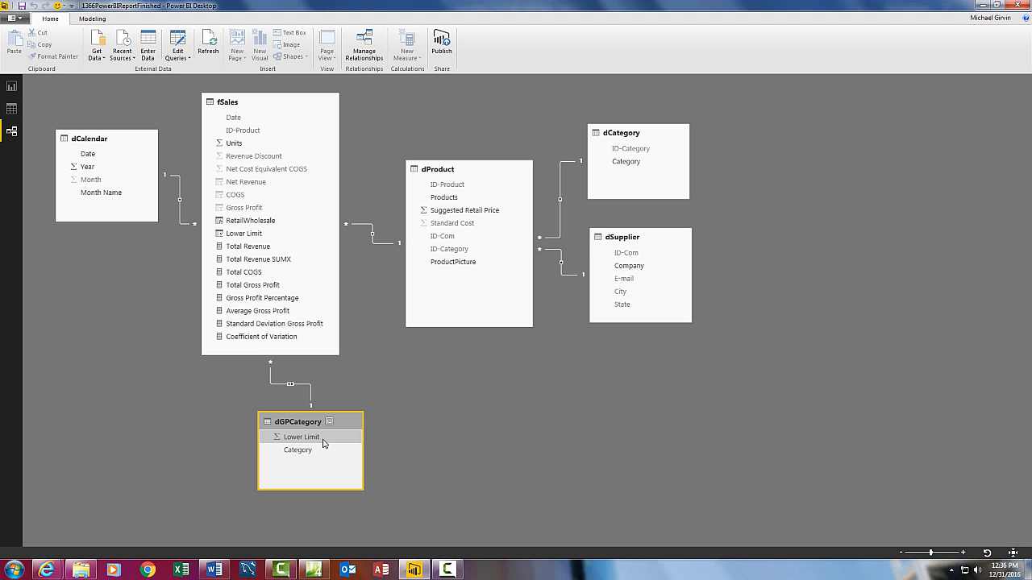
- In Report View, add a widened table visual with ProductPicture, Products, Total Gross Profit, Gross Profit Percentage and Coefficient of Variation
left_click(12, 88)
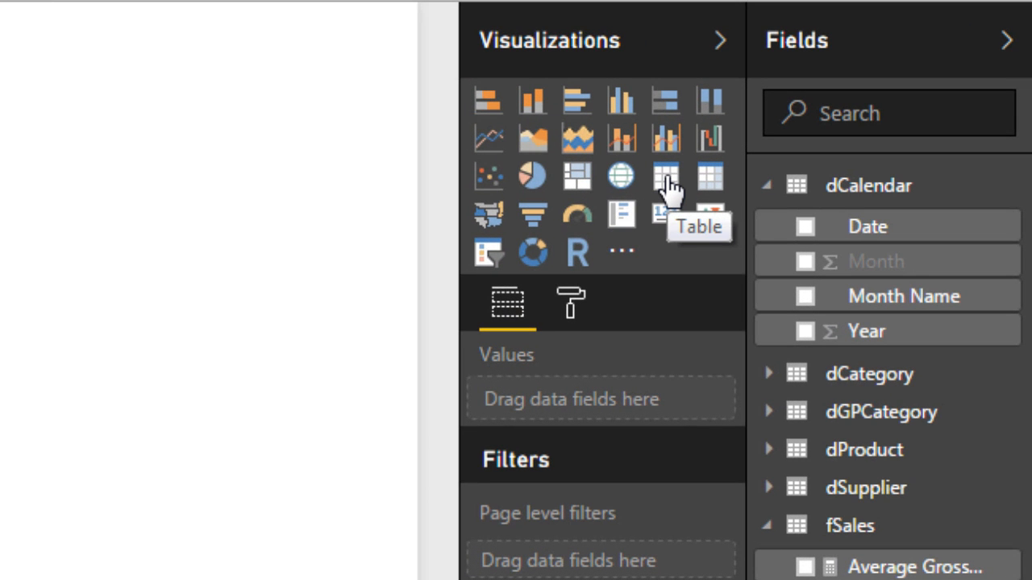
left_click(669, 187)
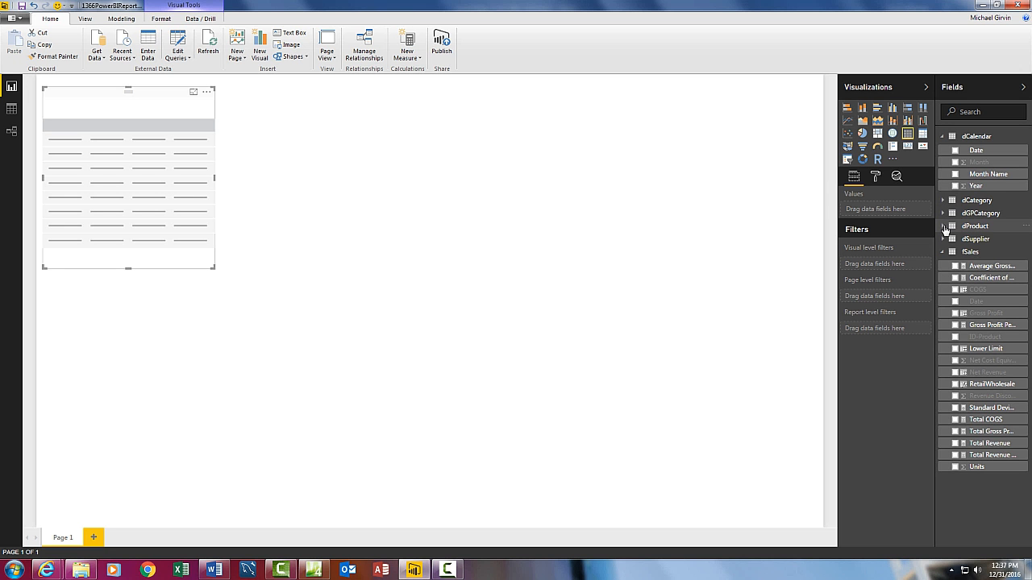
left_click(944, 228)
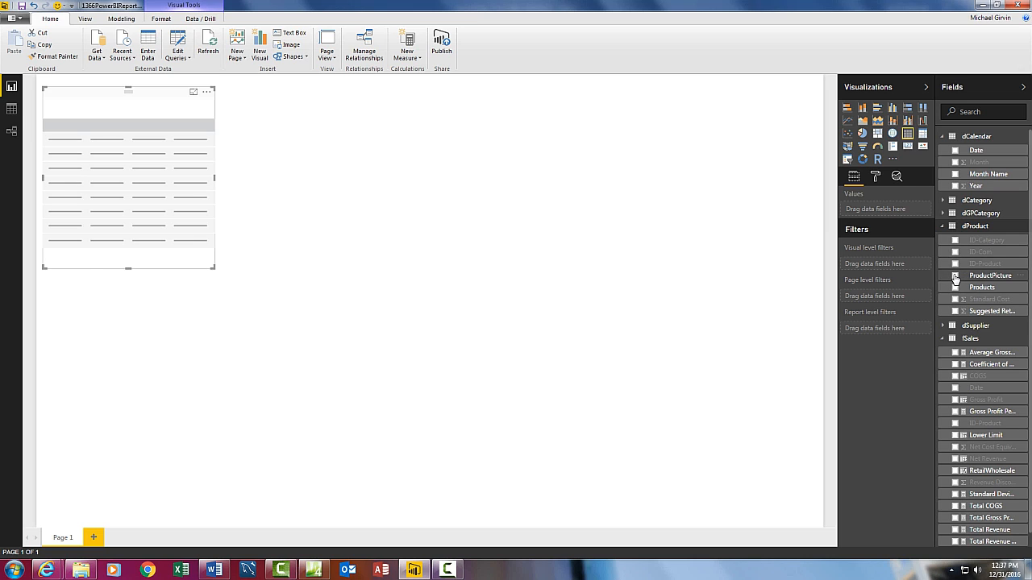
left_click(955, 276)
left_click(955, 288)
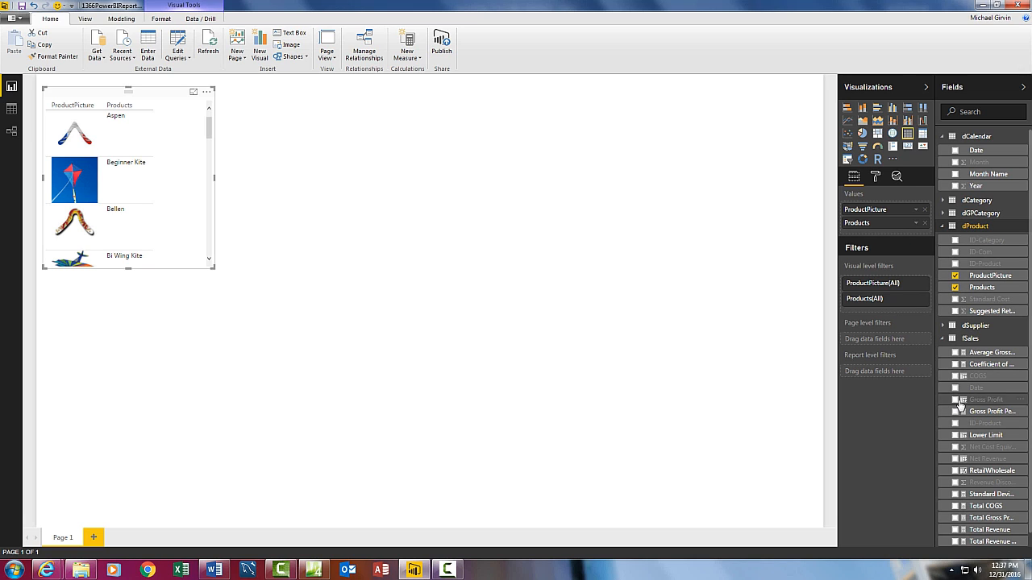
left_click(955, 519)
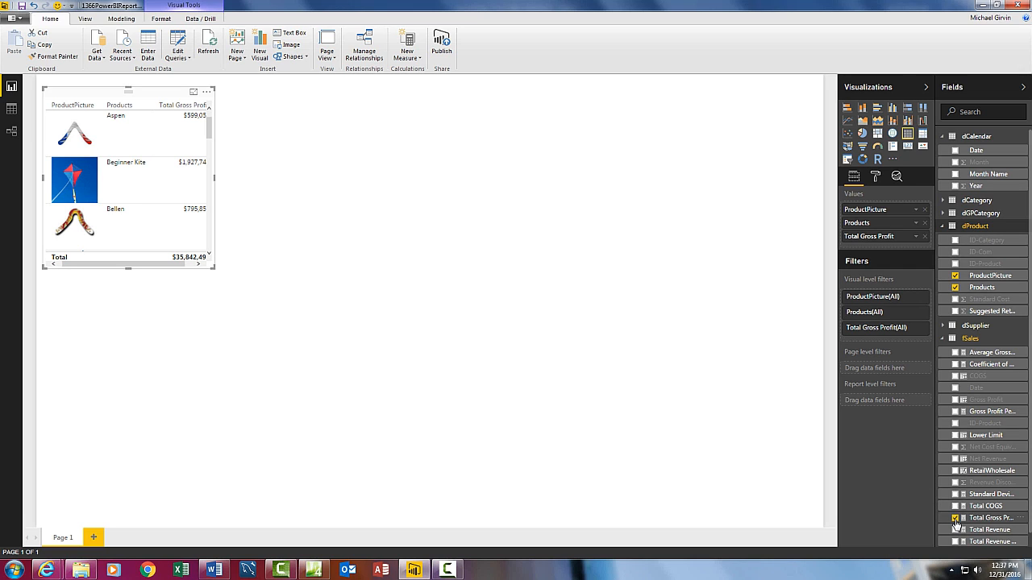
left_click(955, 411)
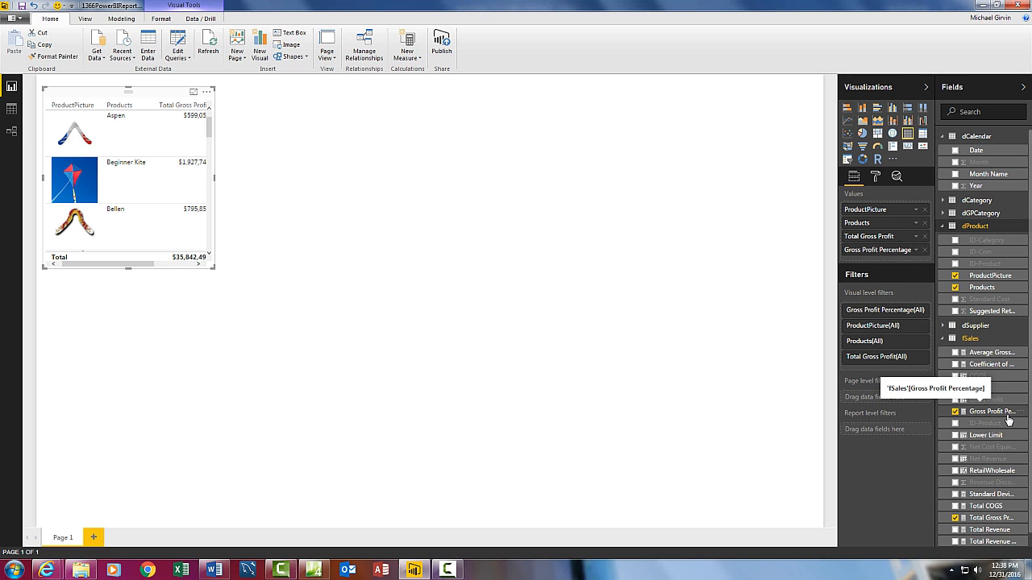
left_click(955, 365)
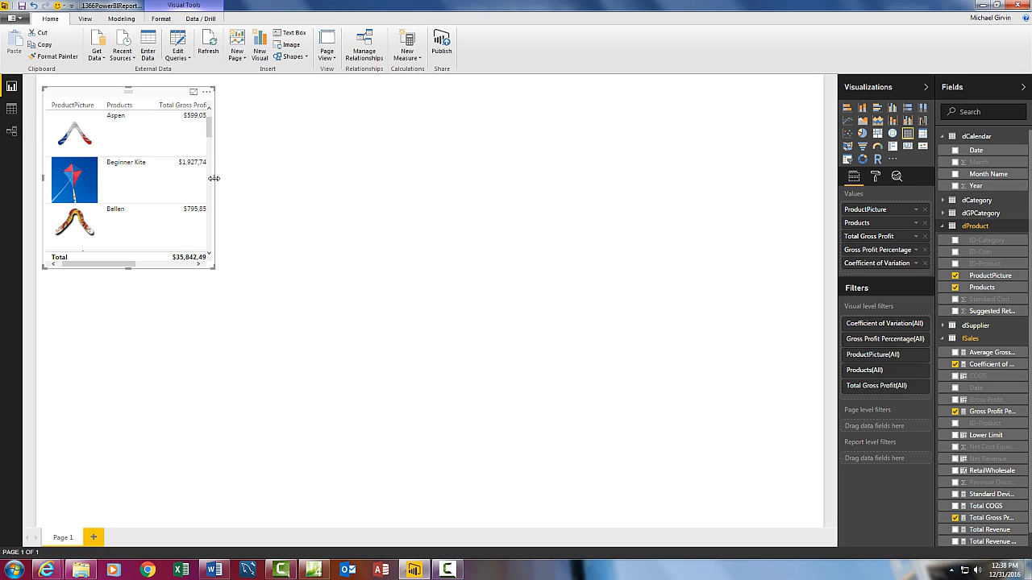
left_click_drag(213, 179, 443, 204)
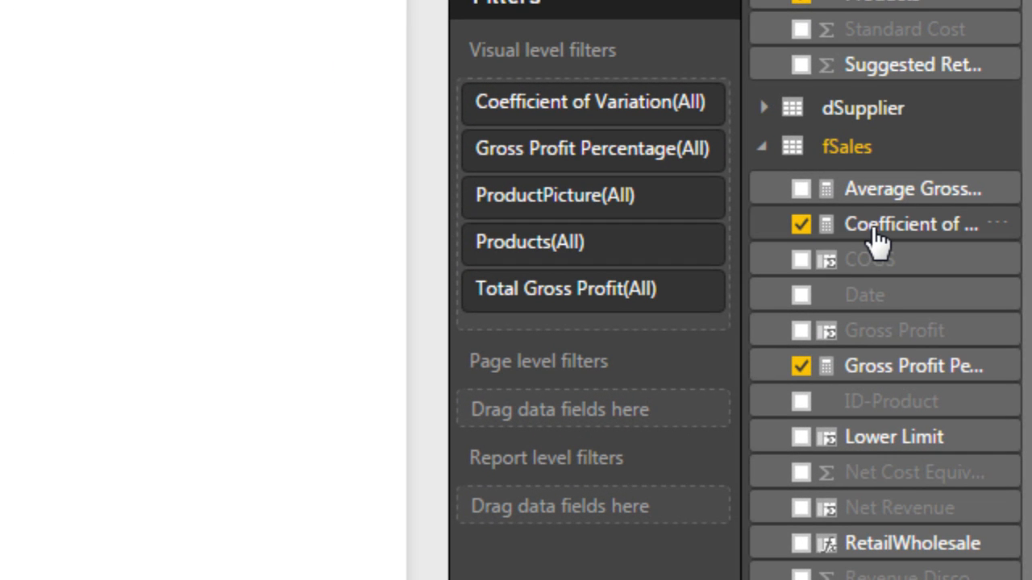
- Rename the Coefficient of Variation measure in fSales as Coefficient of Variation (GP)
right_click(872, 231)
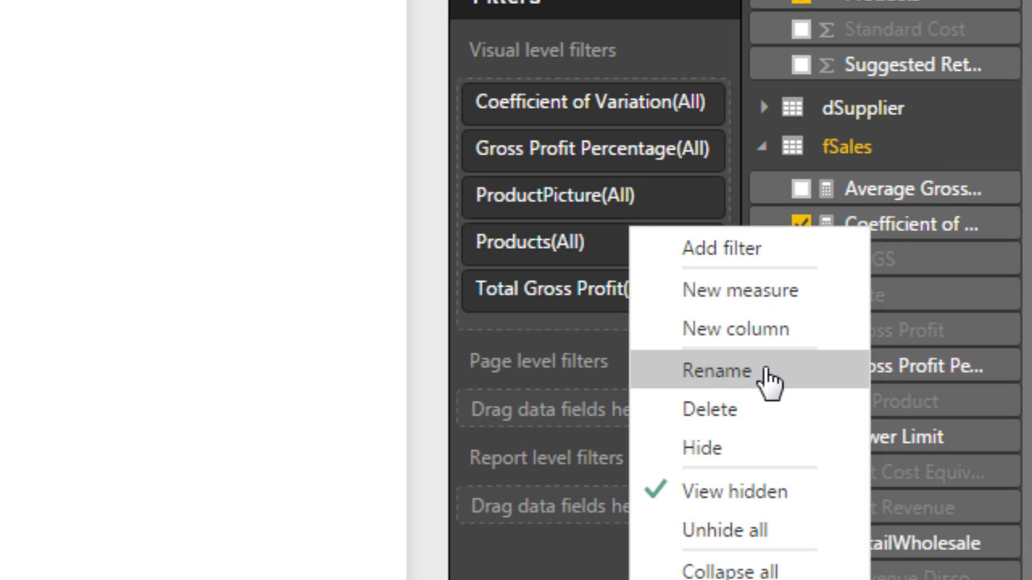
left_click(772, 369)
left_click_drag(742, 228, 632, 237)
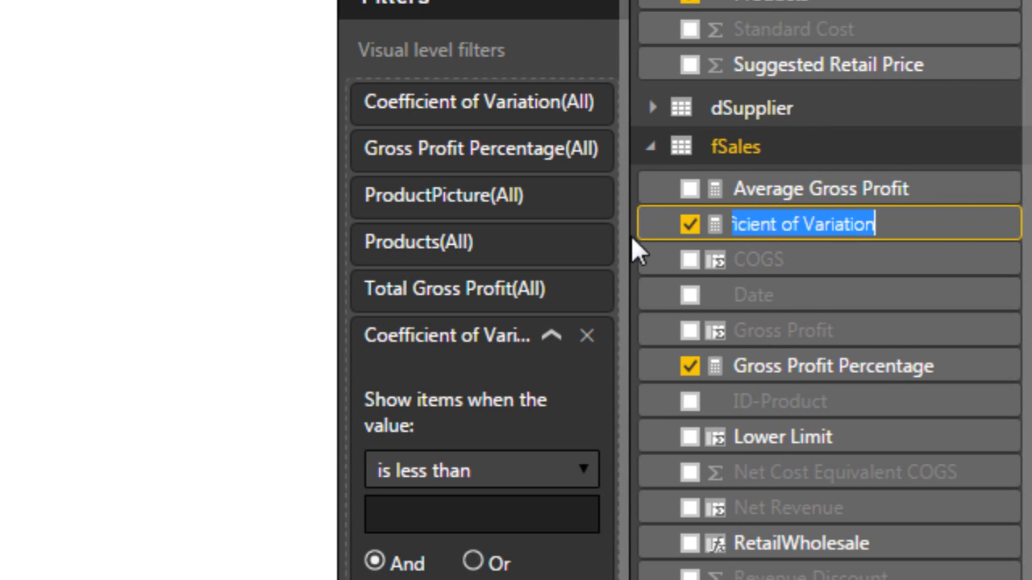
left_click(923, 225)
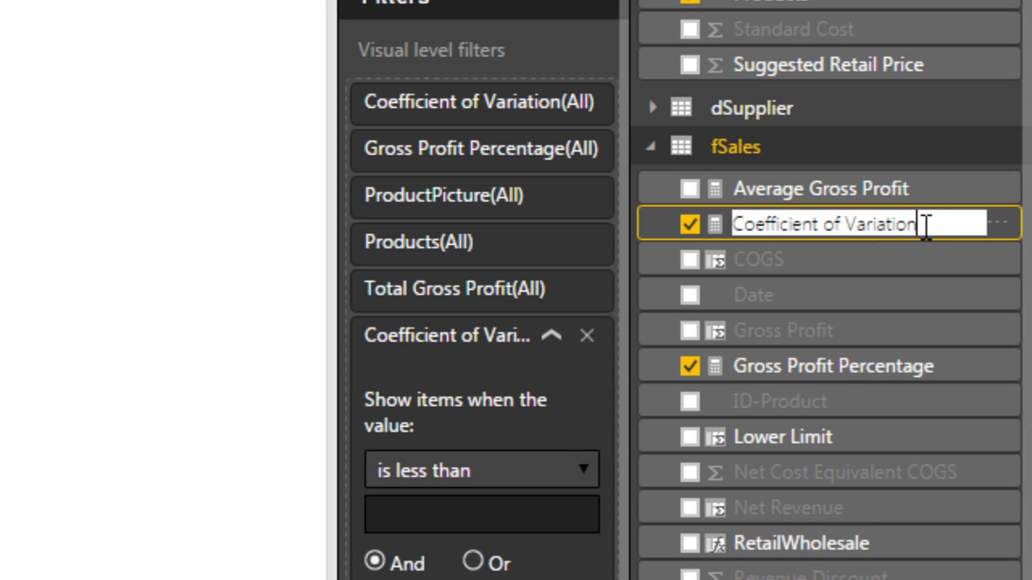
type("(GP)")
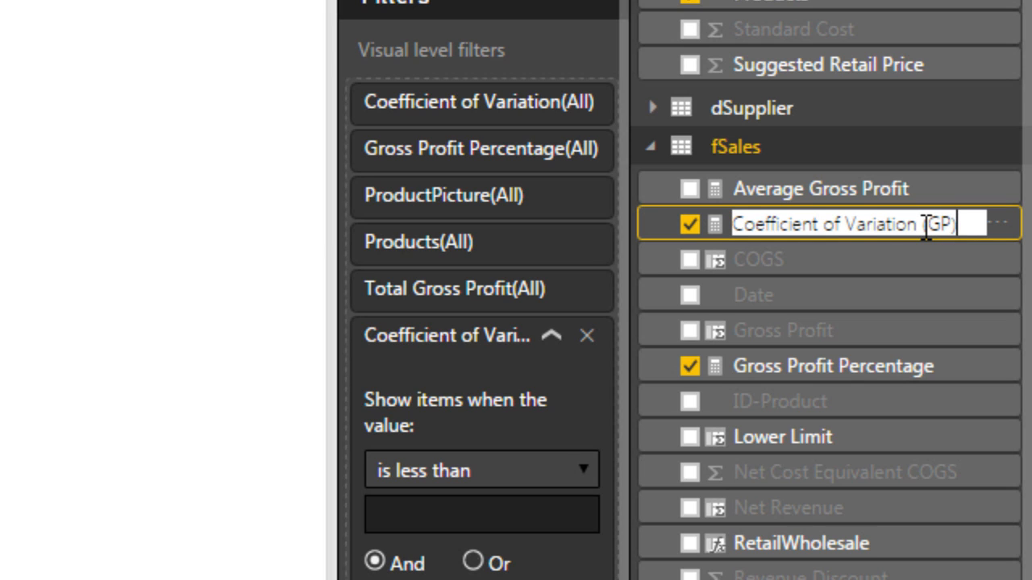
key("Return")
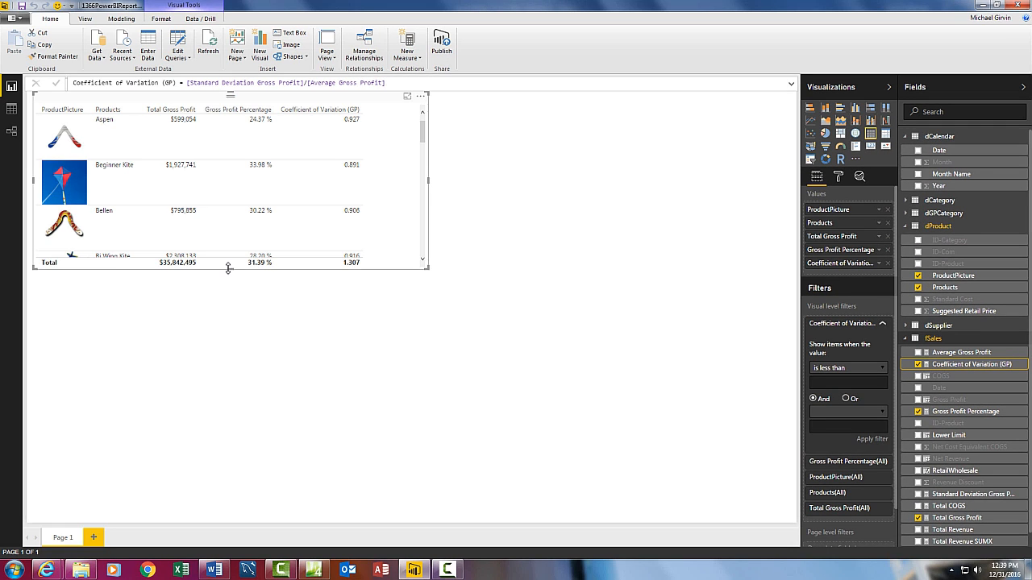
- Make the product table visual taller, move it slightly down the report page, and deselect it
left_click_drag(228, 269, 213, 454)
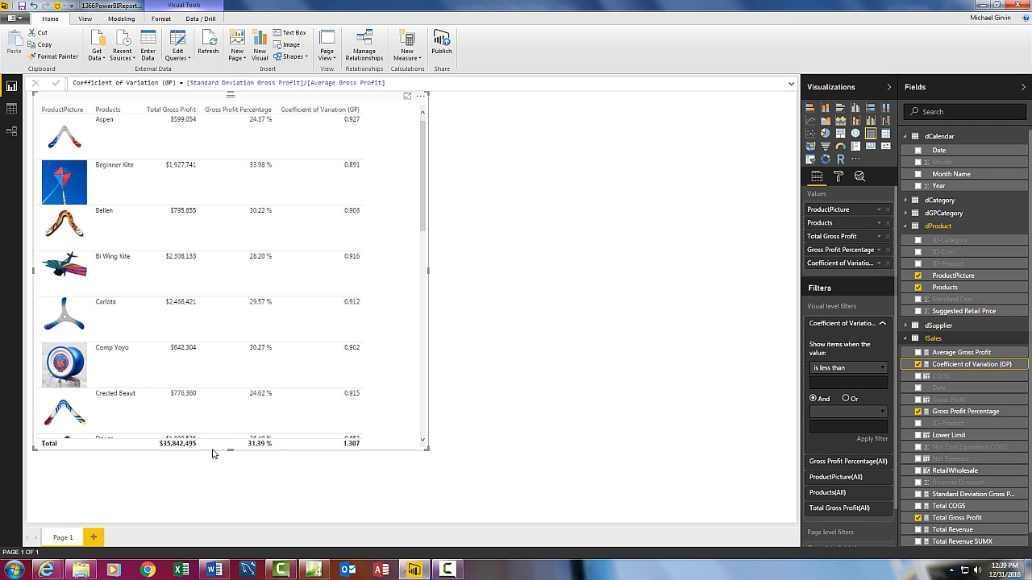
left_click_drag(316, 99, 312, 145)
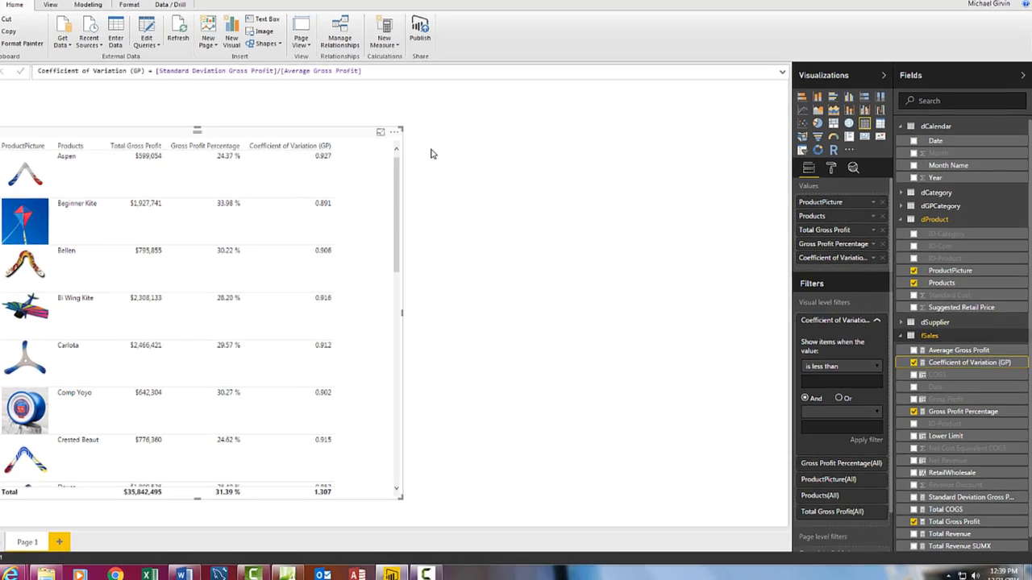
left_click(484, 164)
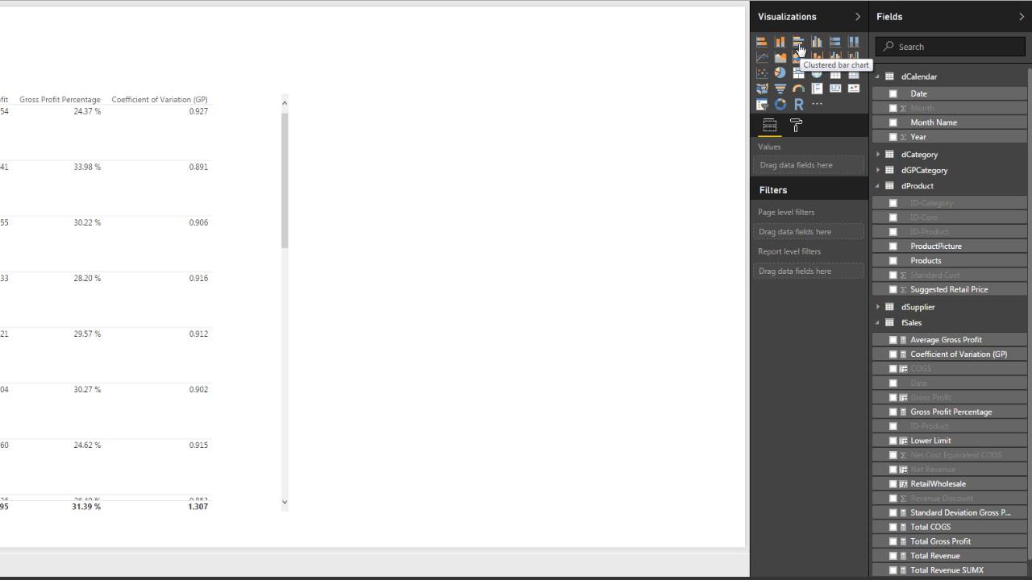
- Add a clustered bar chart of Average Gross Profit and Standard Deviation Gross Profit by Products, lowered and stretched to match the product table's height
left_click(799, 49)
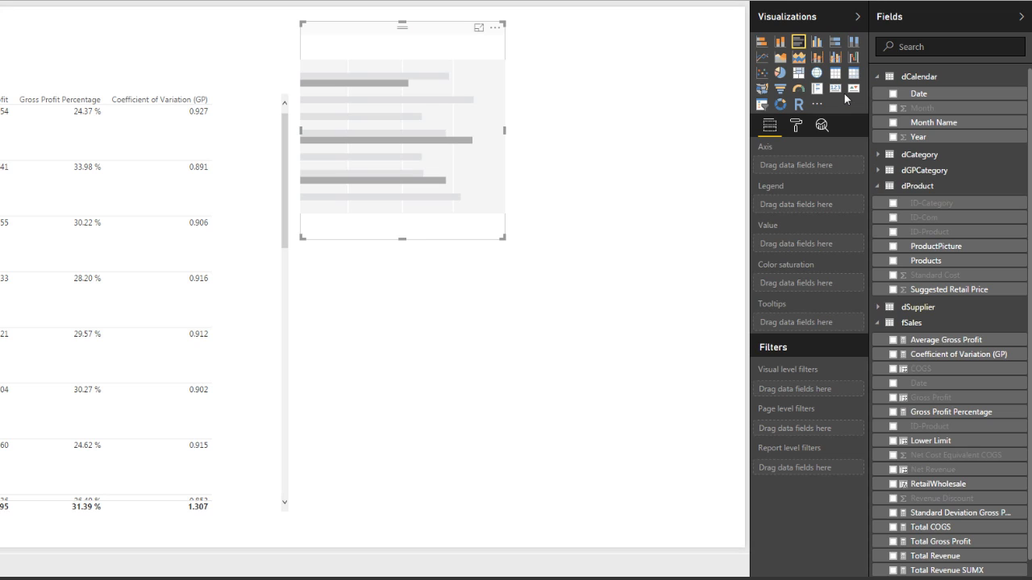
left_click(893, 261)
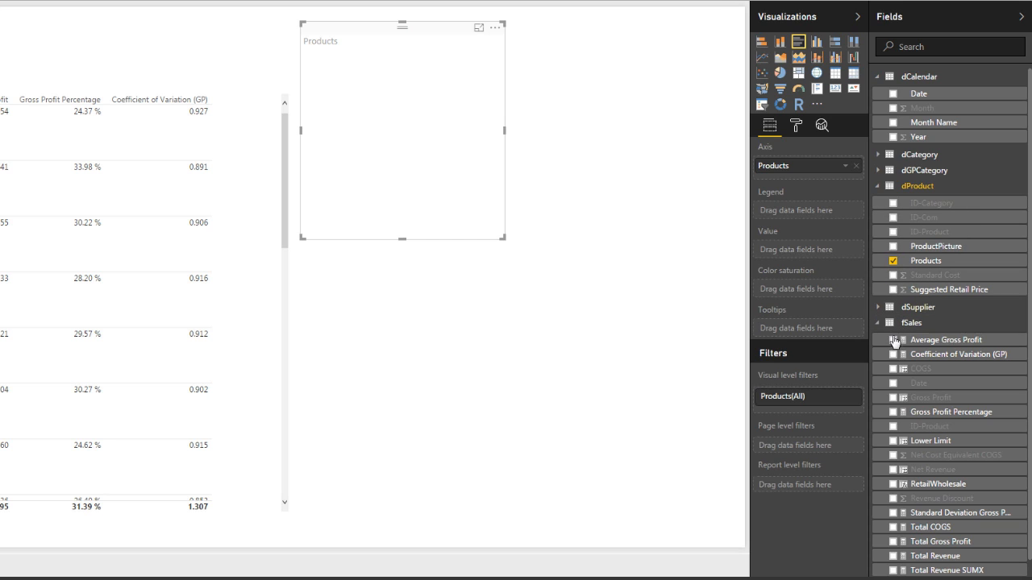
left_click(892, 340)
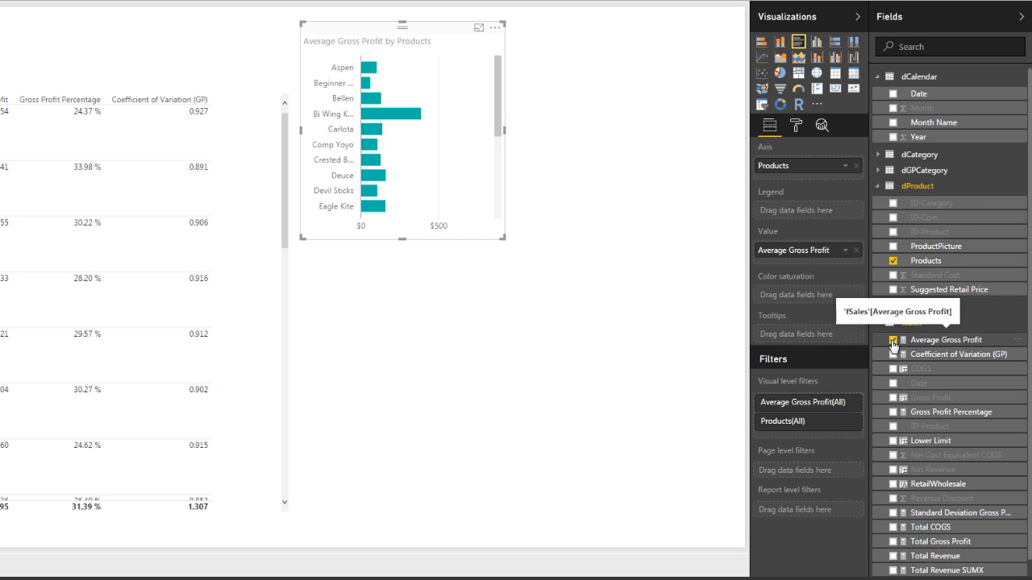
left_click(892, 513)
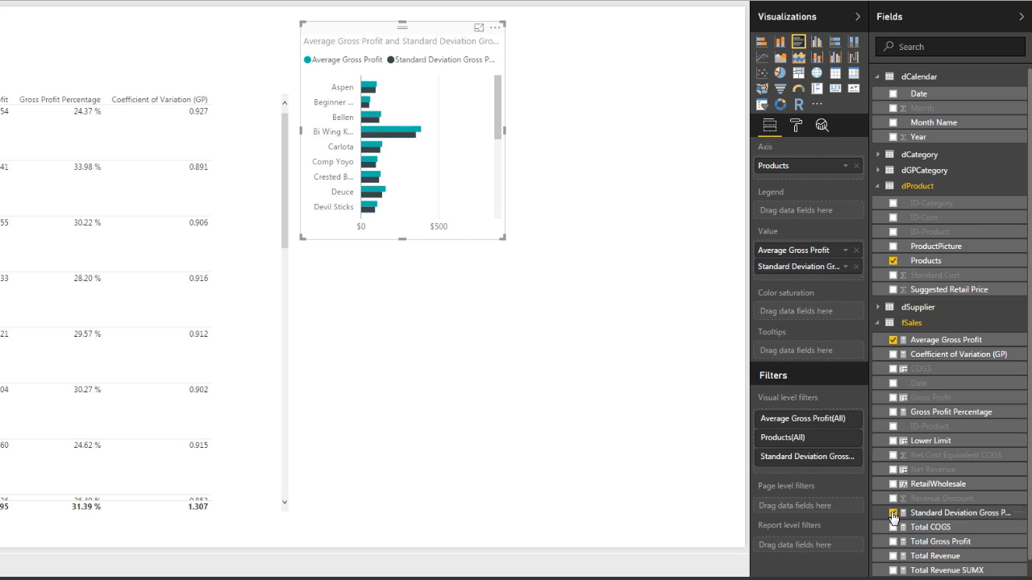
left_click_drag(384, 32, 384, 108)
left_click_drag(402, 313, 412, 516)
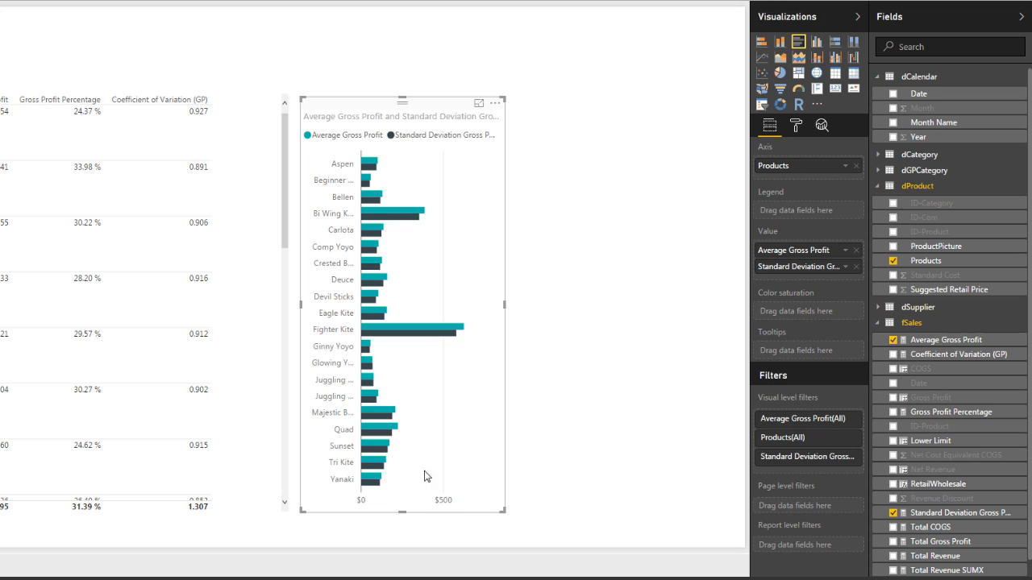
left_click(560, 112)
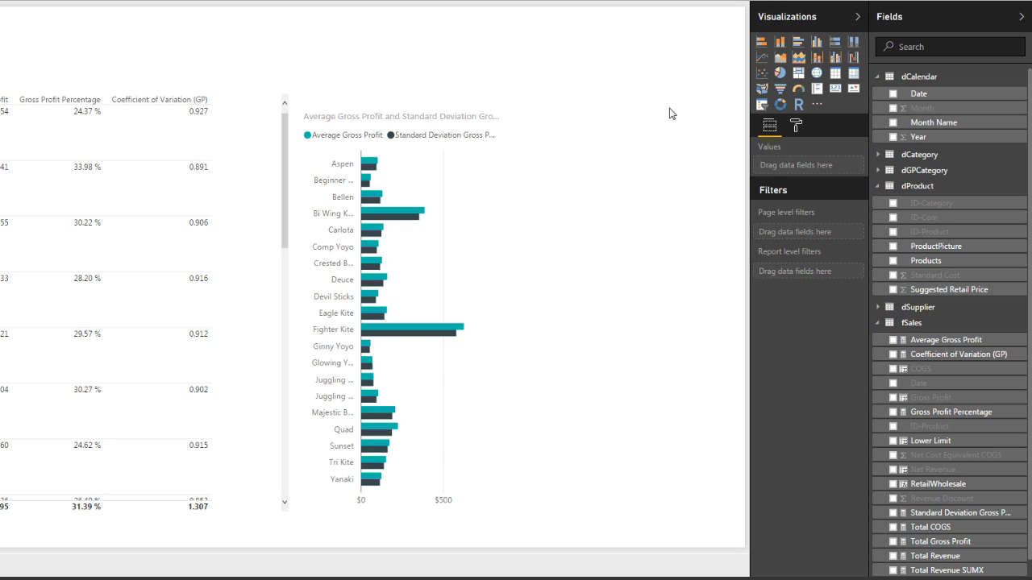
- Add a Year slicer from dCalendar, shrink it to fit its list, and place it beside the bar chart
left_click(763, 106)
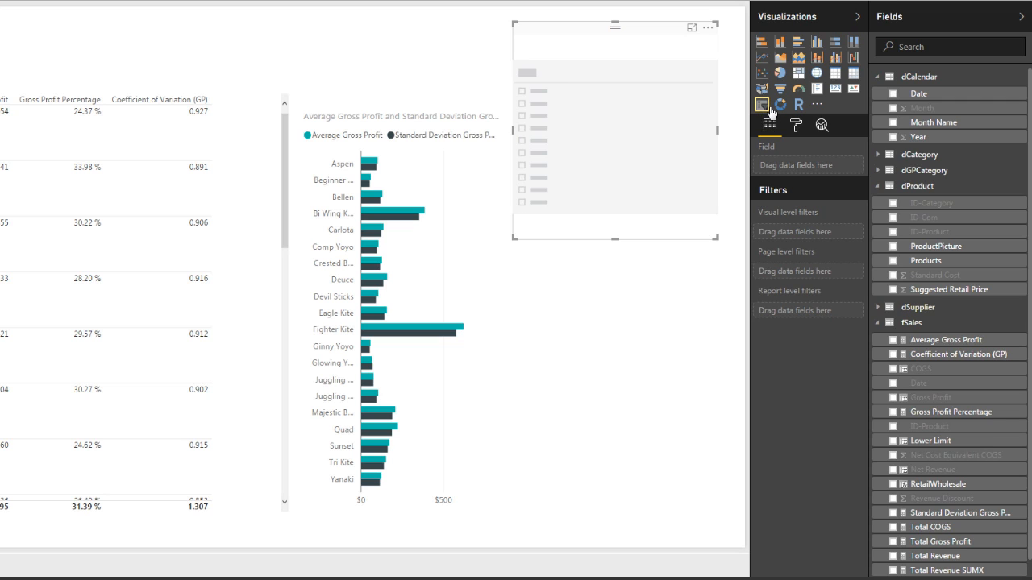
left_click(892, 137)
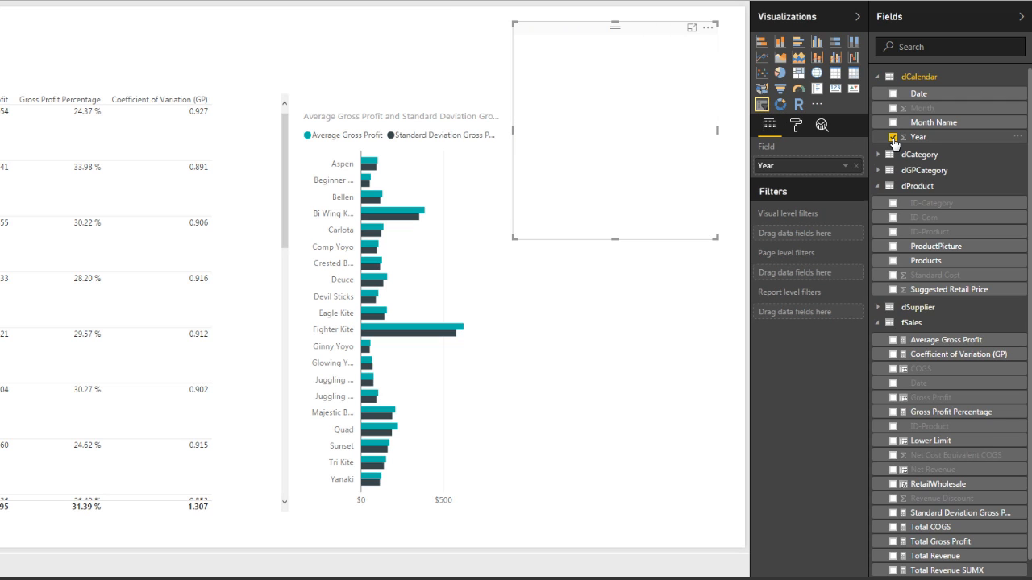
left_click_drag(716, 237, 585, 124)
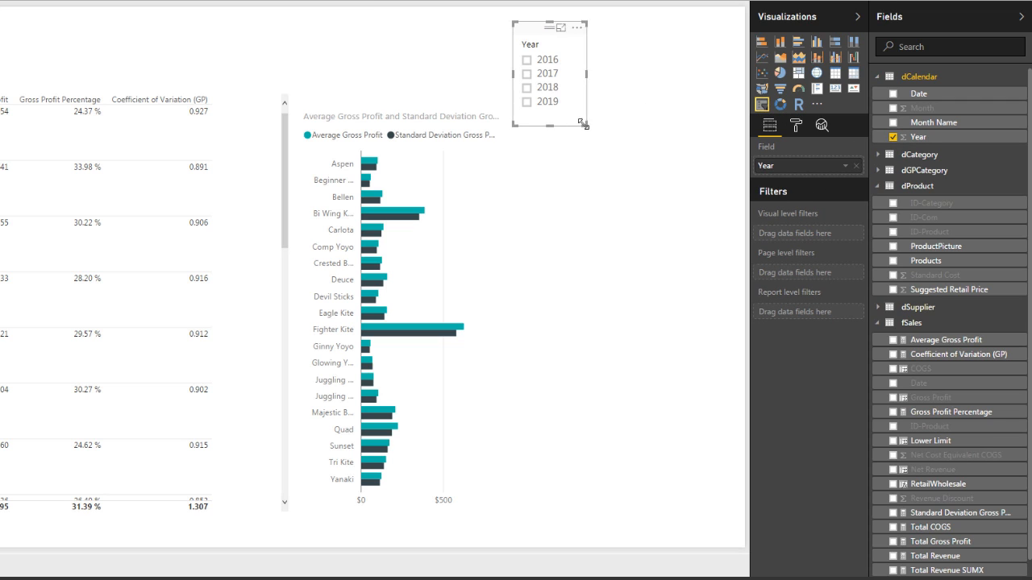
left_click_drag(551, 28, 566, 98)
left_click(713, 106)
- Add a compact RetailWholesale slicer from fSales and place it beside the Year slicer
left_click(763, 106)
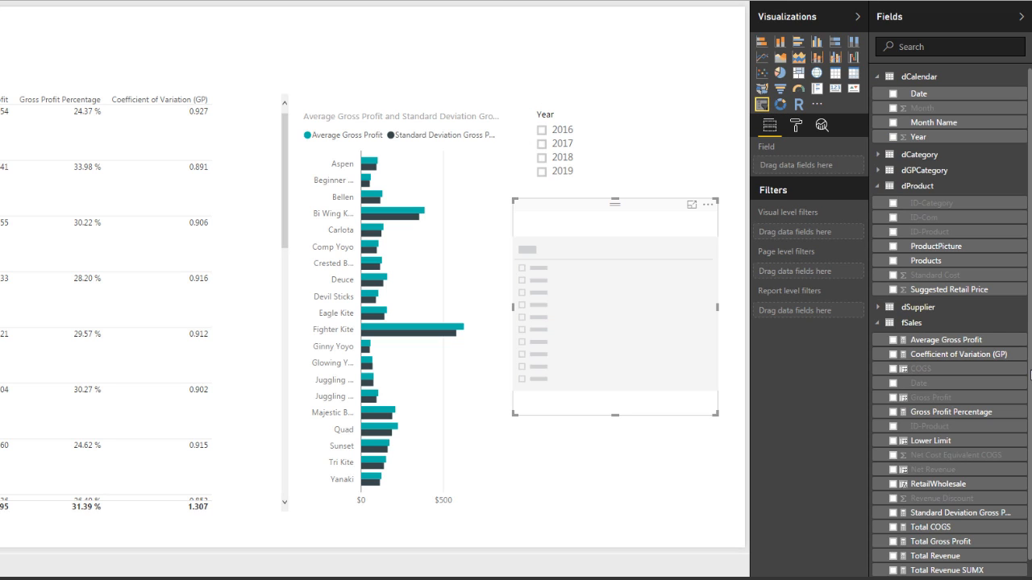
scroll(1030, 524, "down", 1)
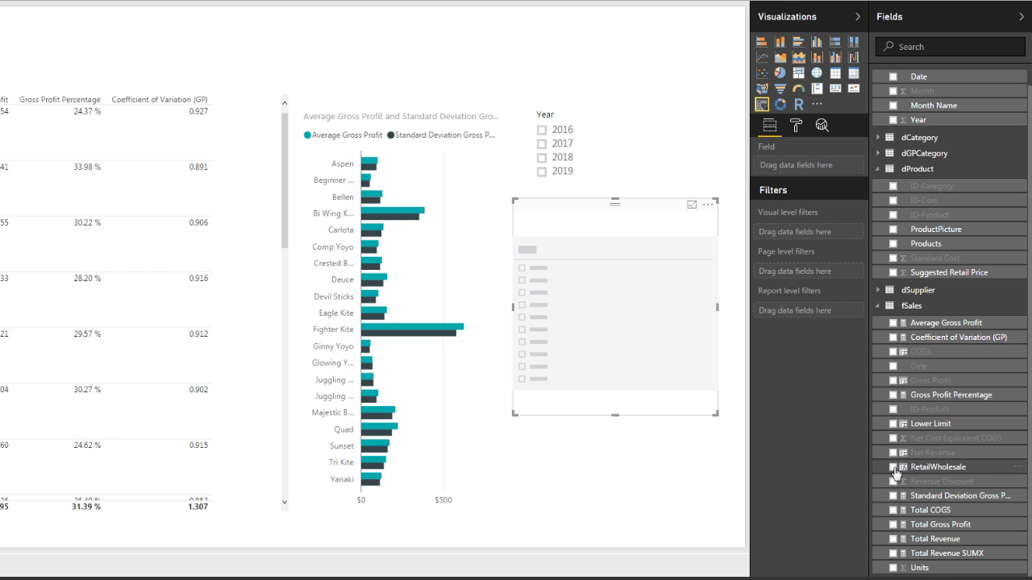
left_click(892, 467)
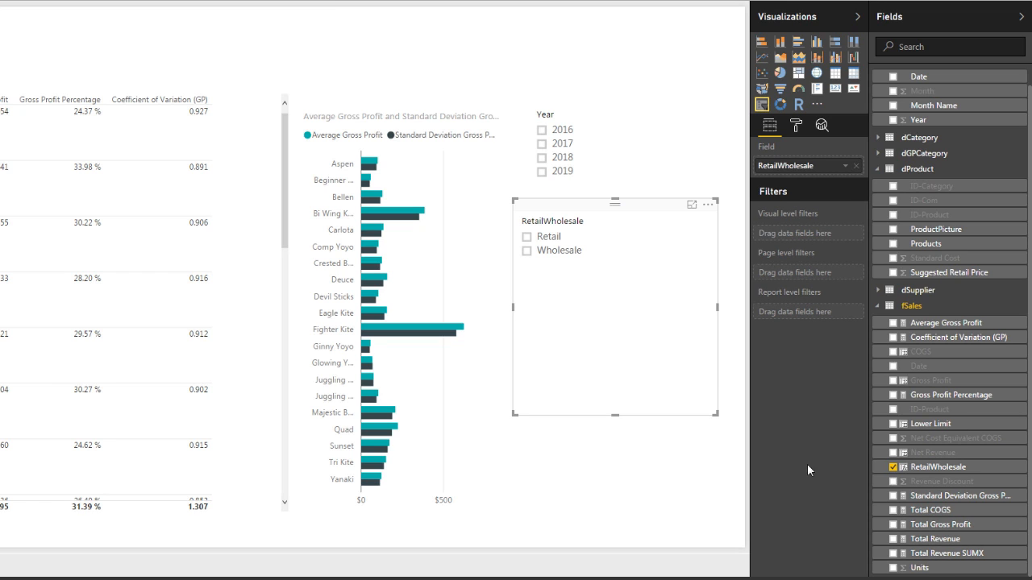
left_click_drag(717, 415, 612, 273)
left_click_drag(562, 204, 660, 109)
left_click(555, 227)
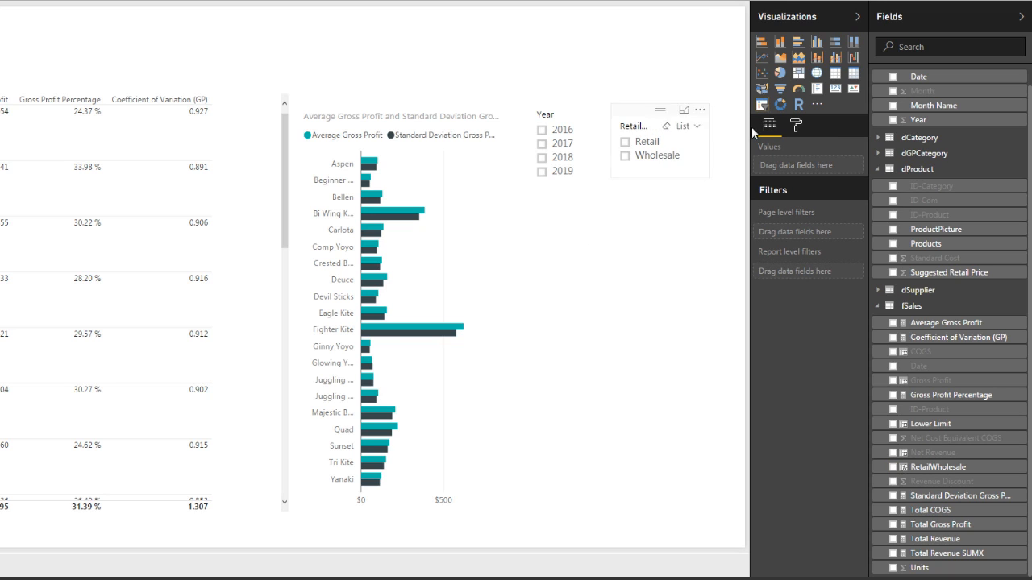
- Add a Company slicer from dSupplier, shrink it, and place it beneath the Year and RetailWholesale slicers
left_click(761, 106)
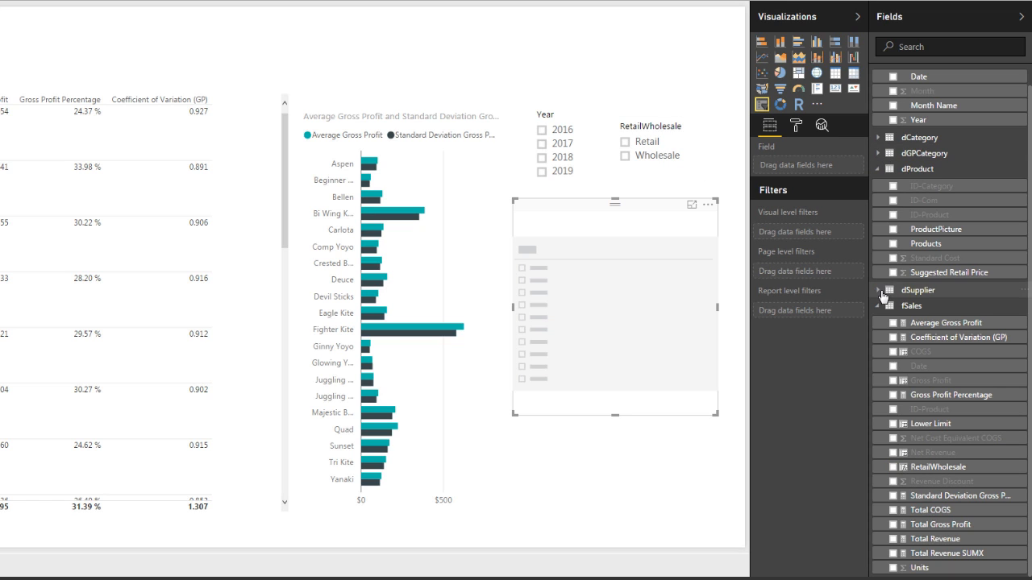
left_click(879, 291)
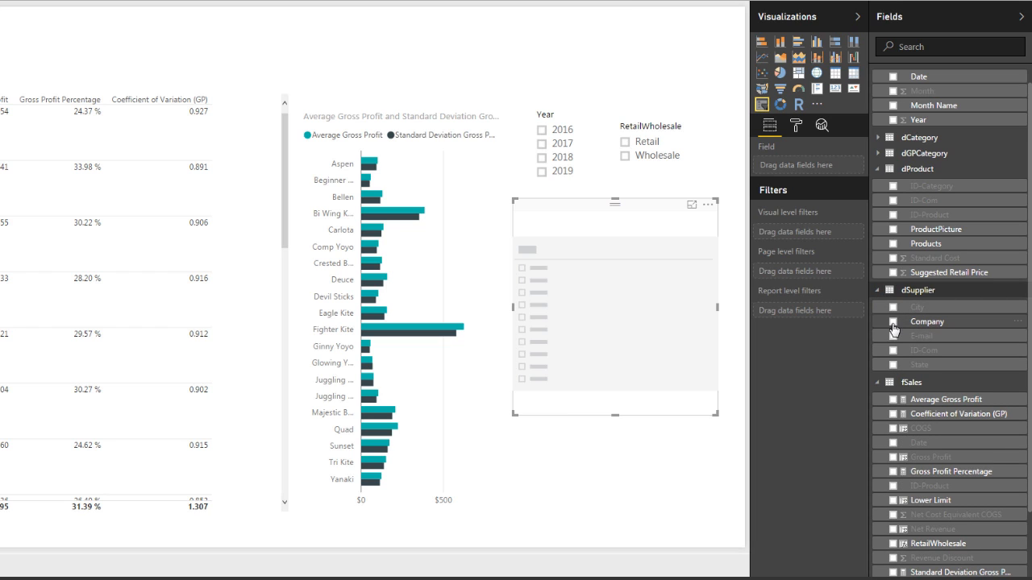
left_click(892, 322)
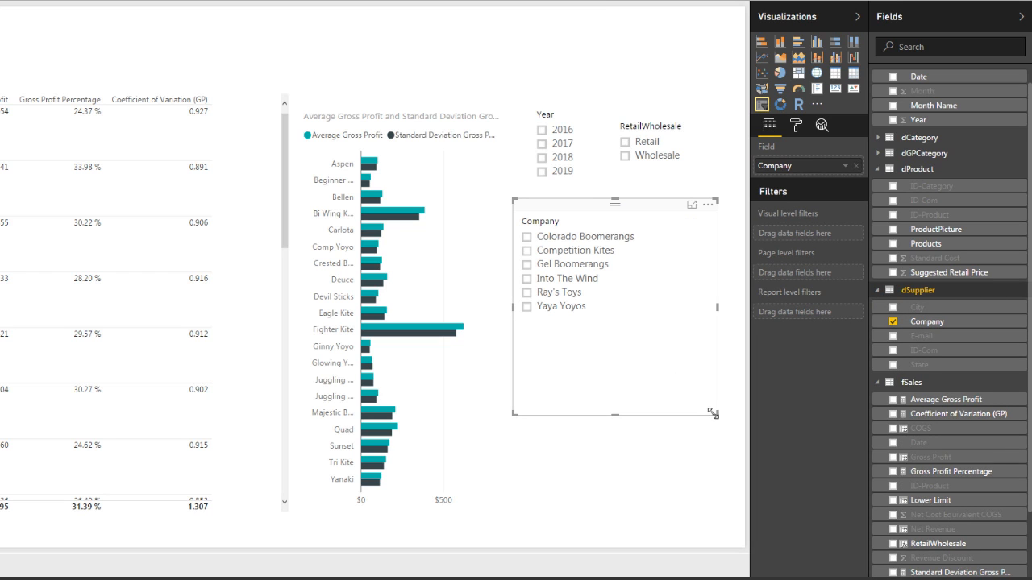
left_click_drag(715, 412, 632, 326)
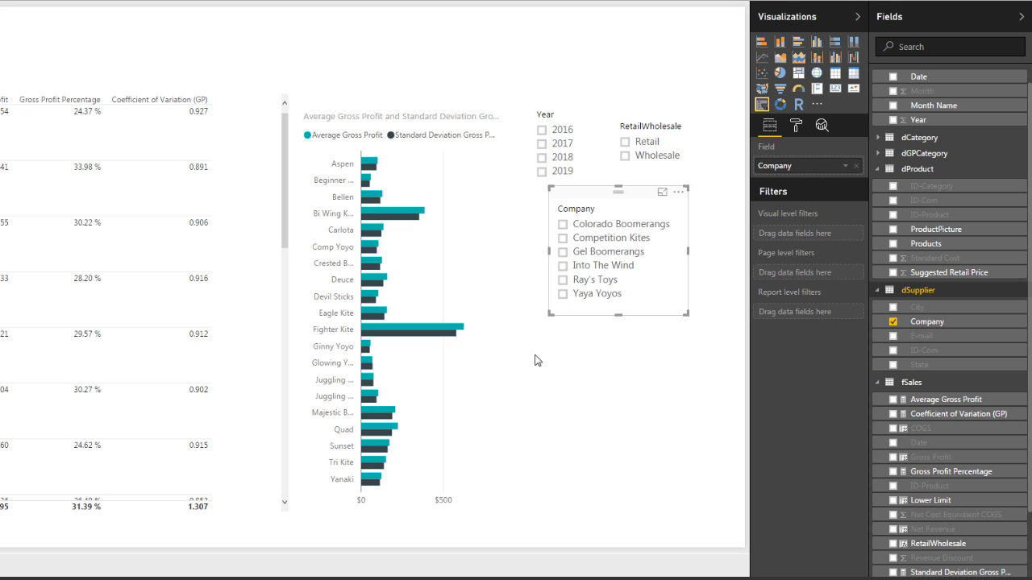
left_click(537, 361)
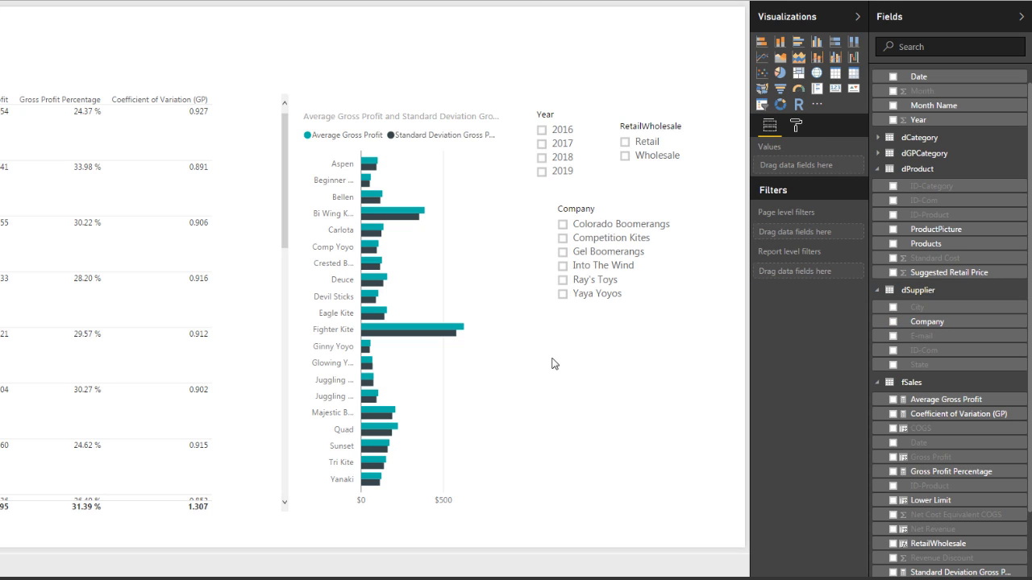
- Add a table visual below the Company slicer showing Category from dGPCategory
left_click(835, 73)
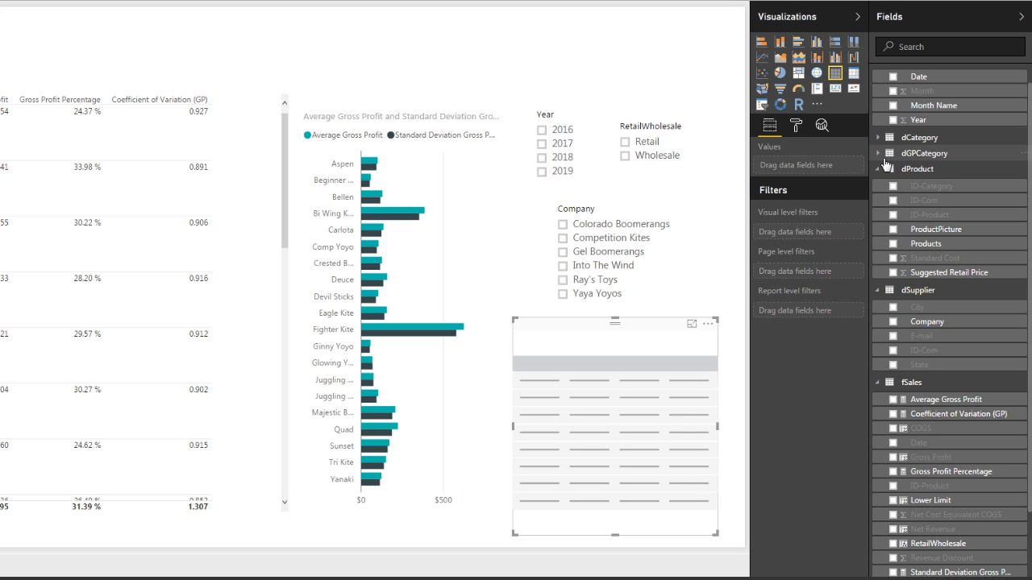
left_click(879, 155)
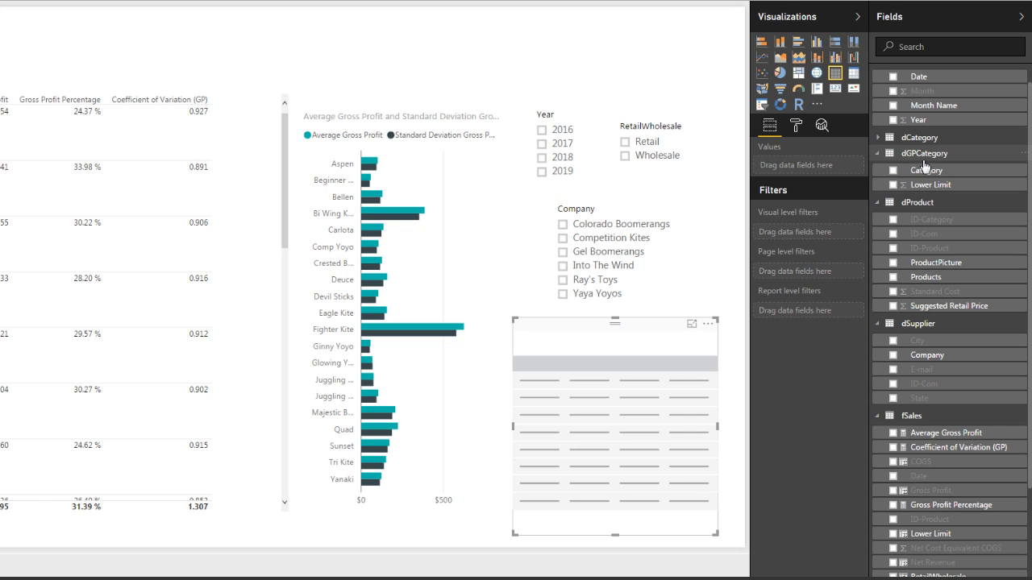
left_click(892, 171)
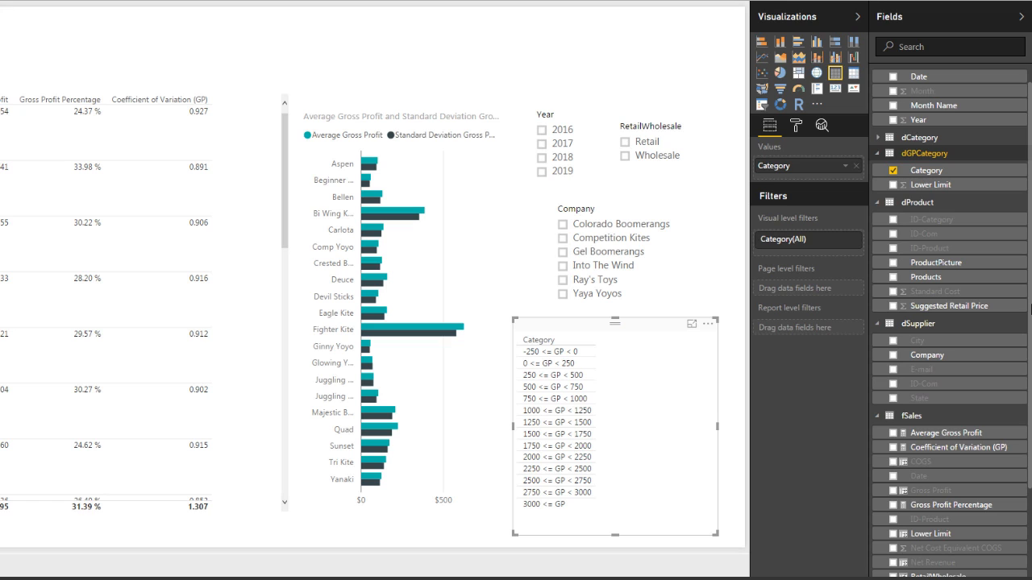
- Create a new measure in fSales with the formula Count Transactions = COUNTROWS(fSales)
scroll(1025, 451, "down", 3)
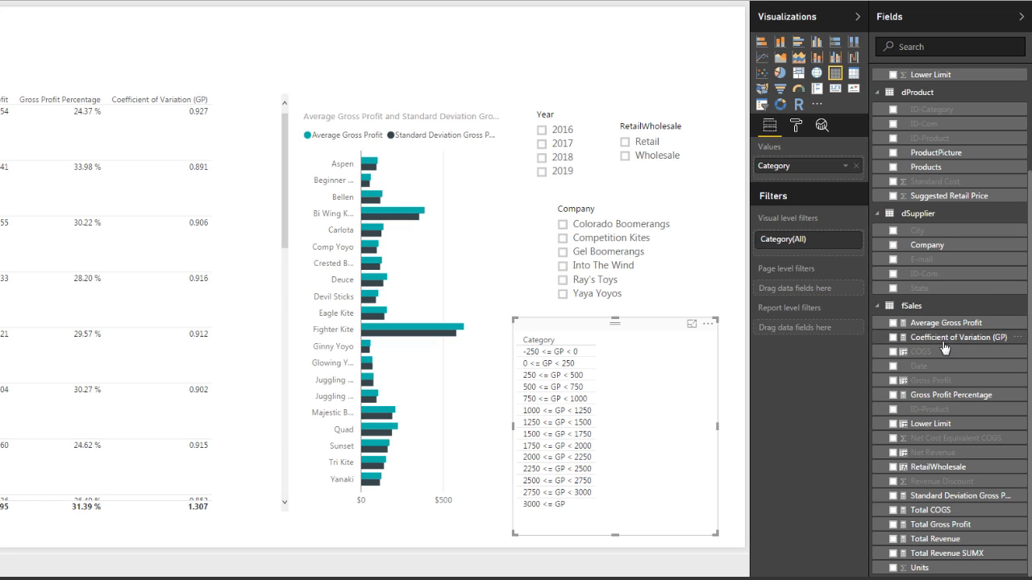
left_click(878, 305)
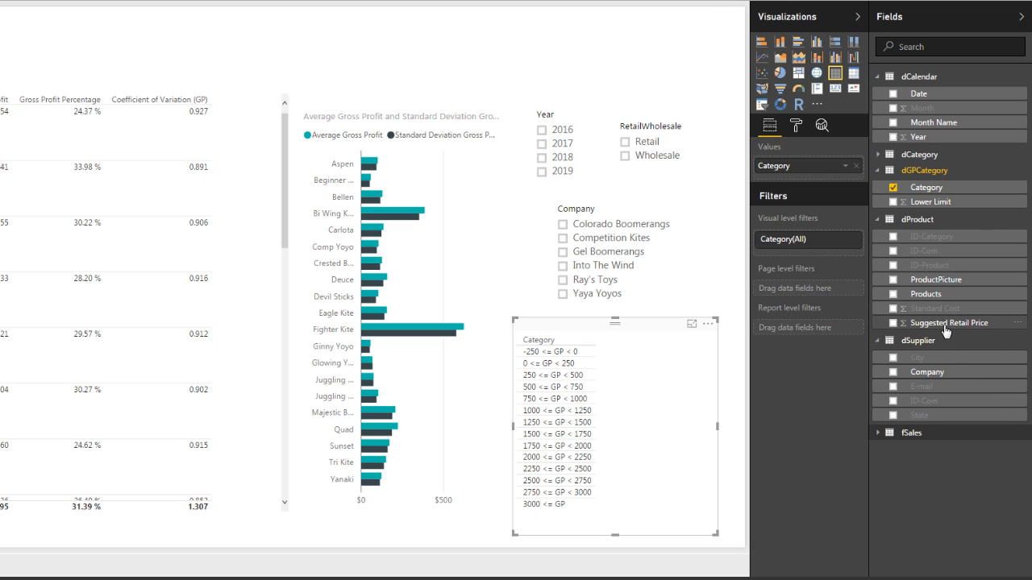
left_click(917, 438)
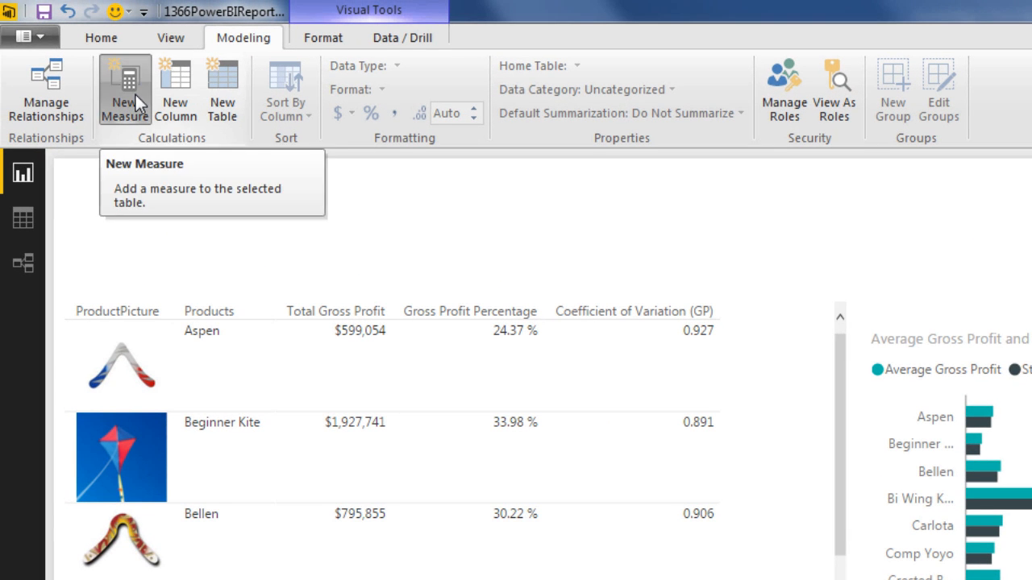
left_click(129, 95)
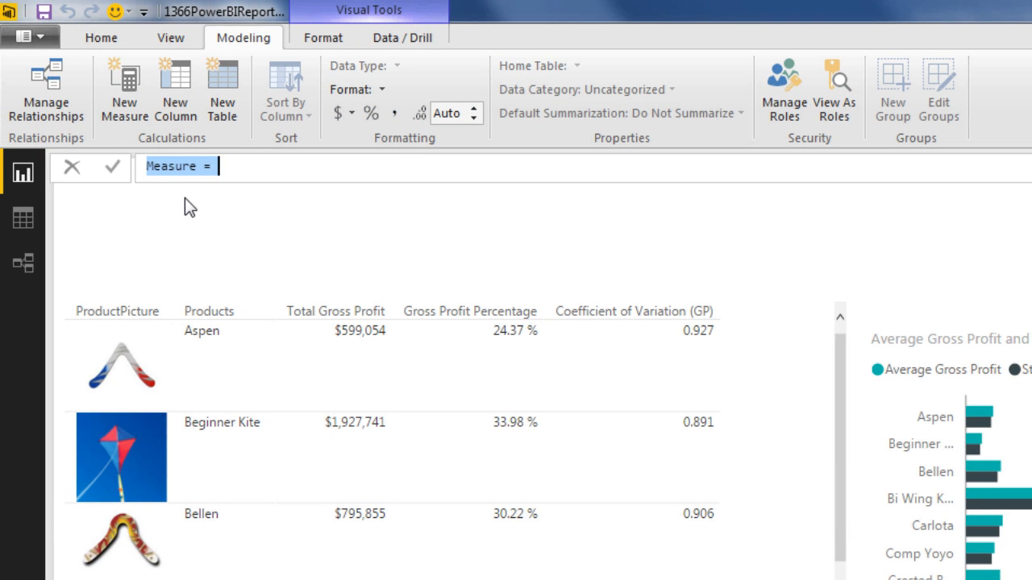
type("Count Transactions =")
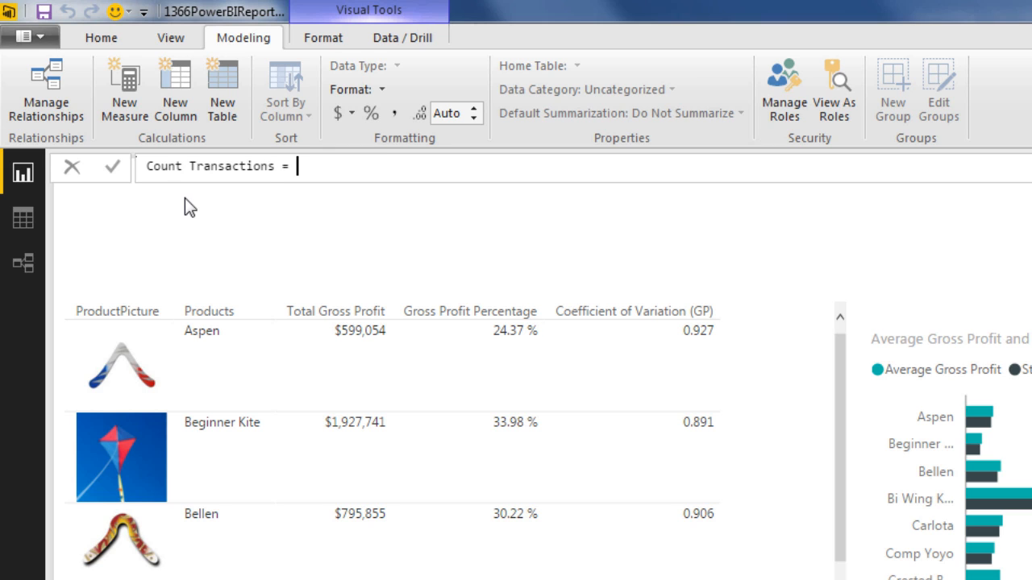
type(" Countr")
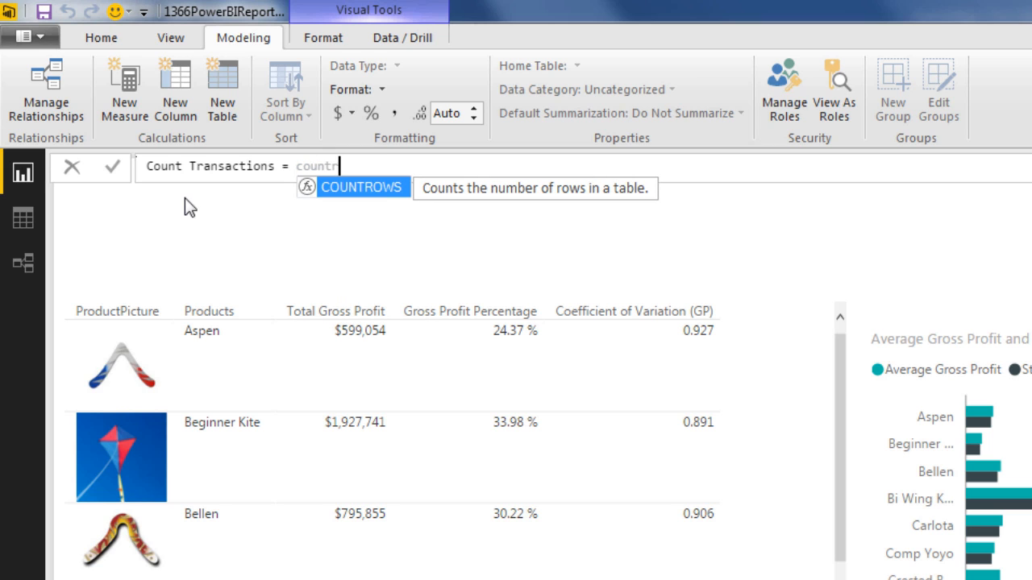
key("Tab")
type("f")
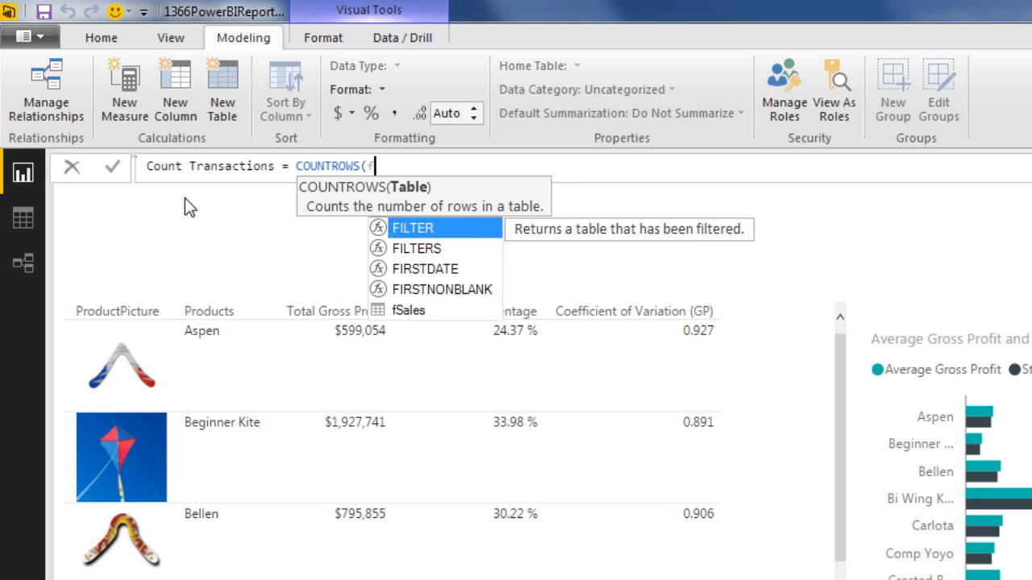
type("s")
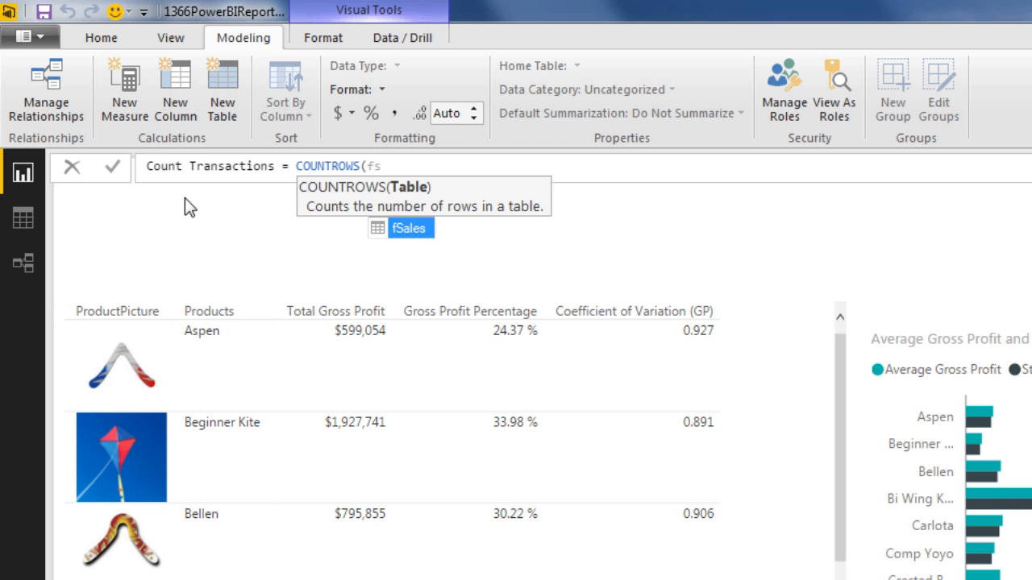
key("Tab")
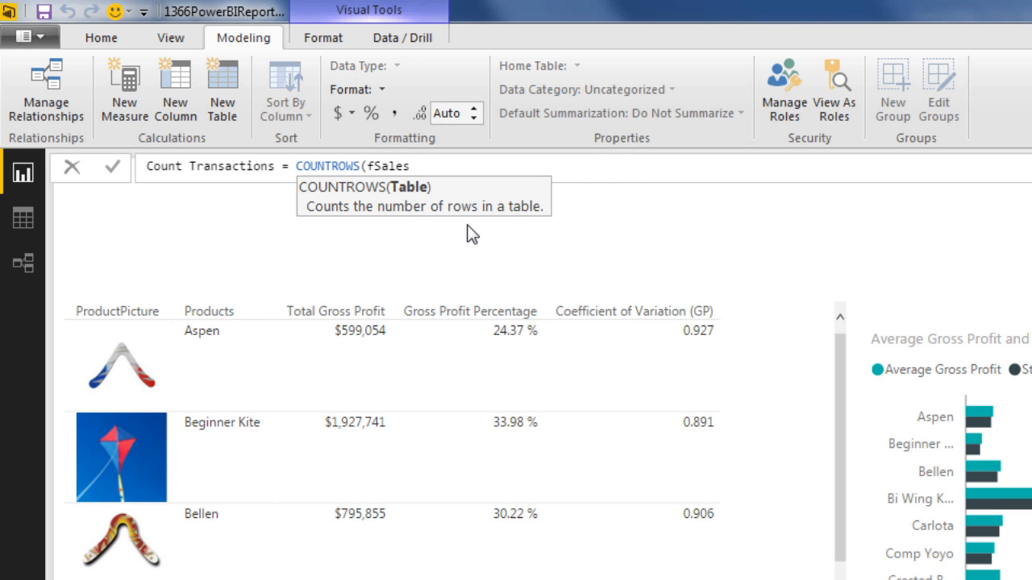
type(")")
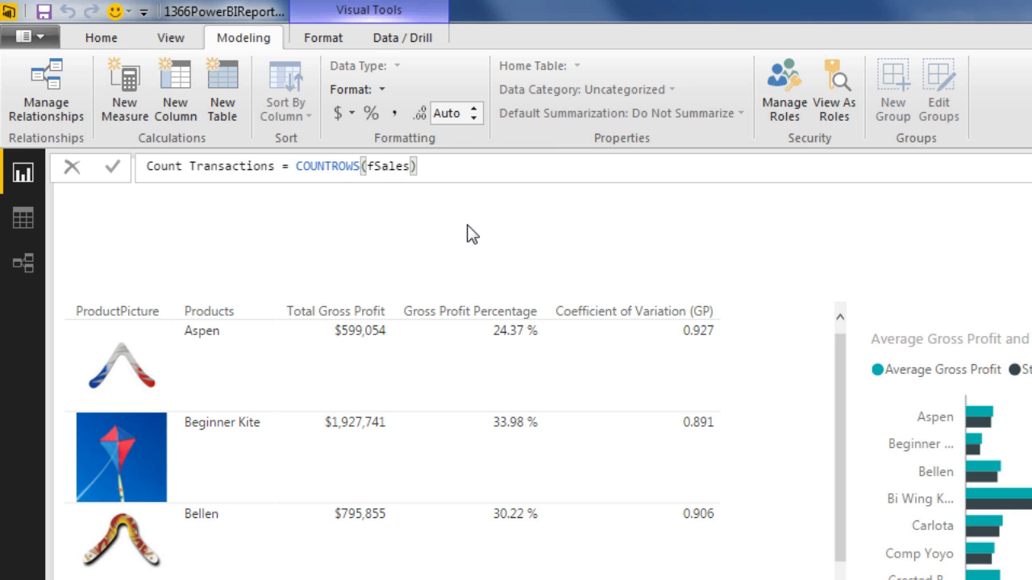
- Apply the thousands separator to the Count Transactions measure and add it to the gross profit category table
left_click(395, 115)
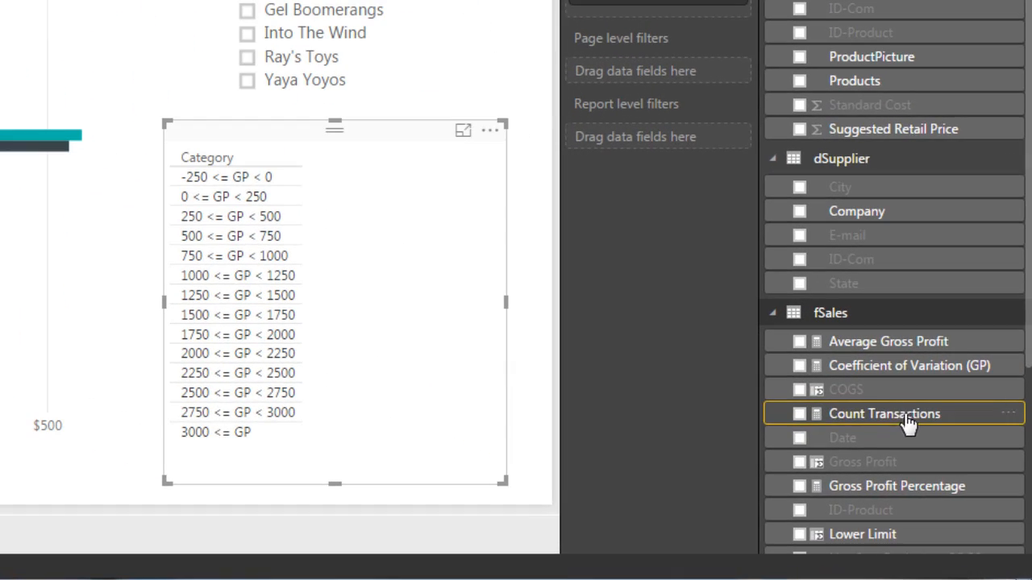
left_click(799, 414)
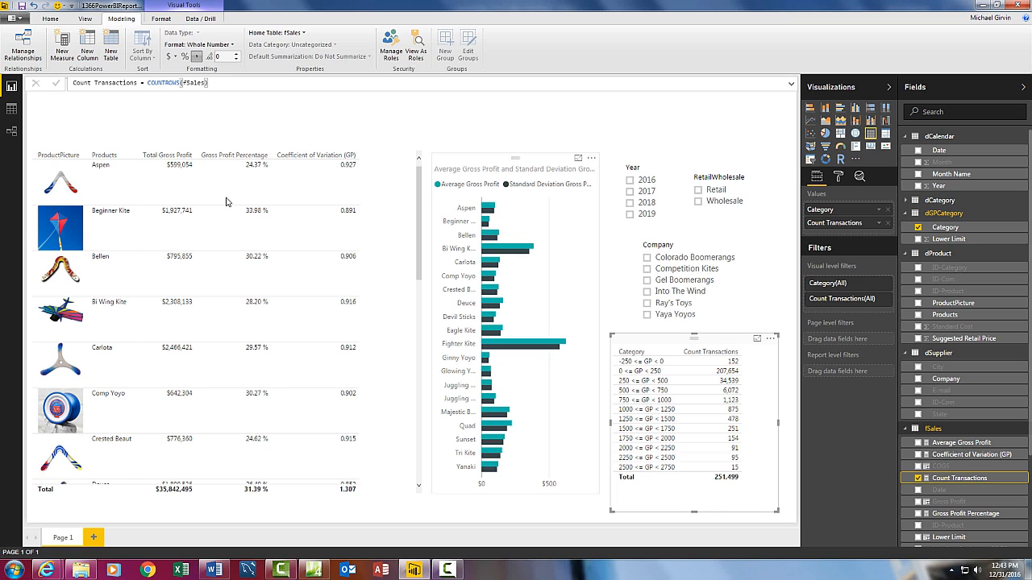
- Apply the Bold header table style to the product gross profit table
left_click(207, 143)
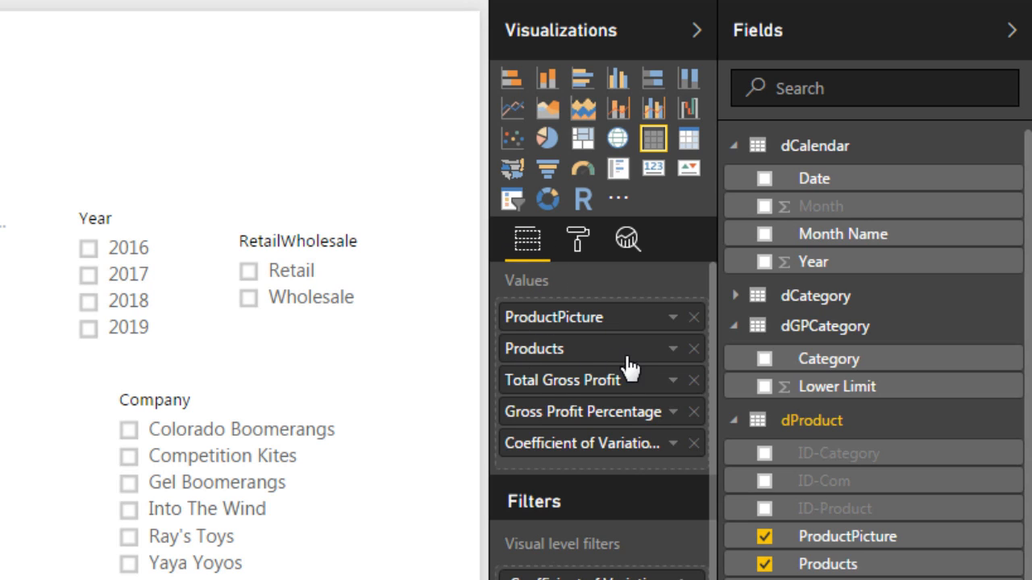
left_click(580, 253)
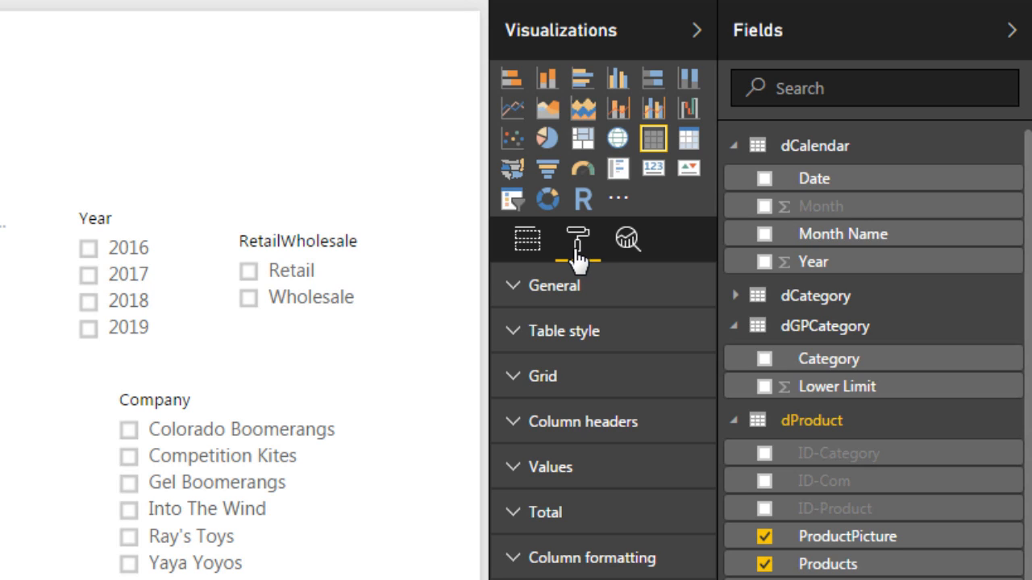
left_click(513, 334)
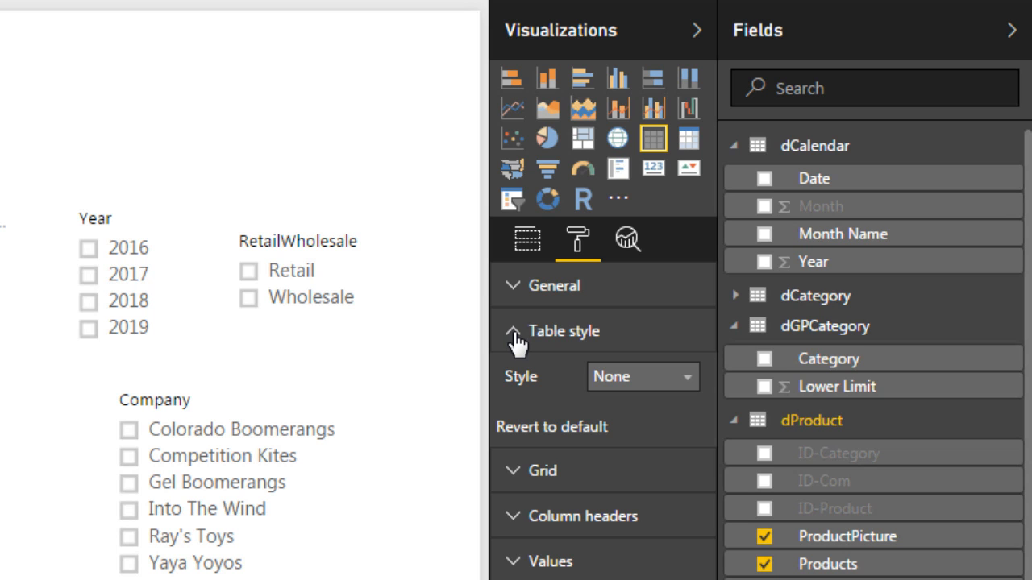
left_click(684, 385)
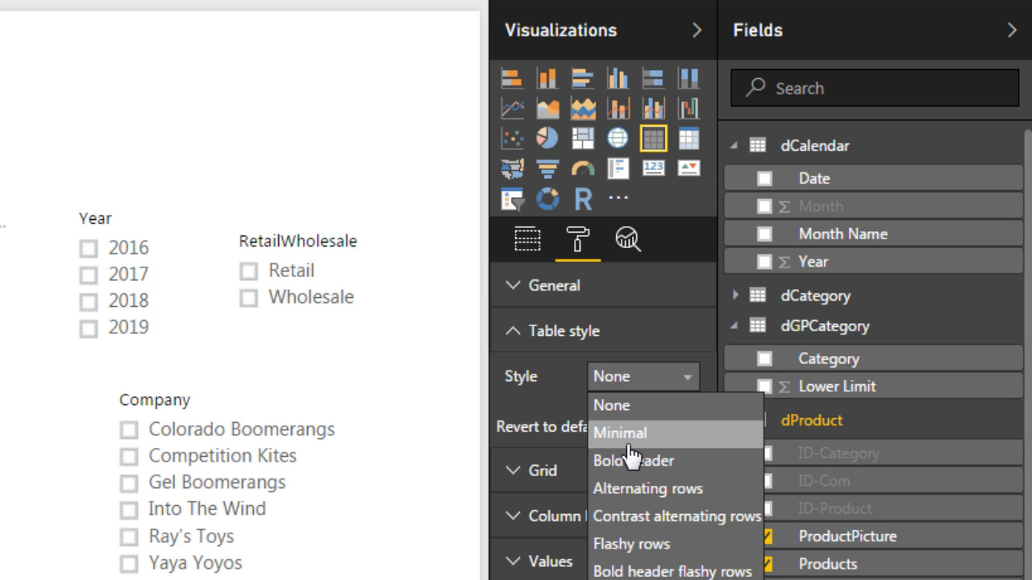
left_click(630, 461)
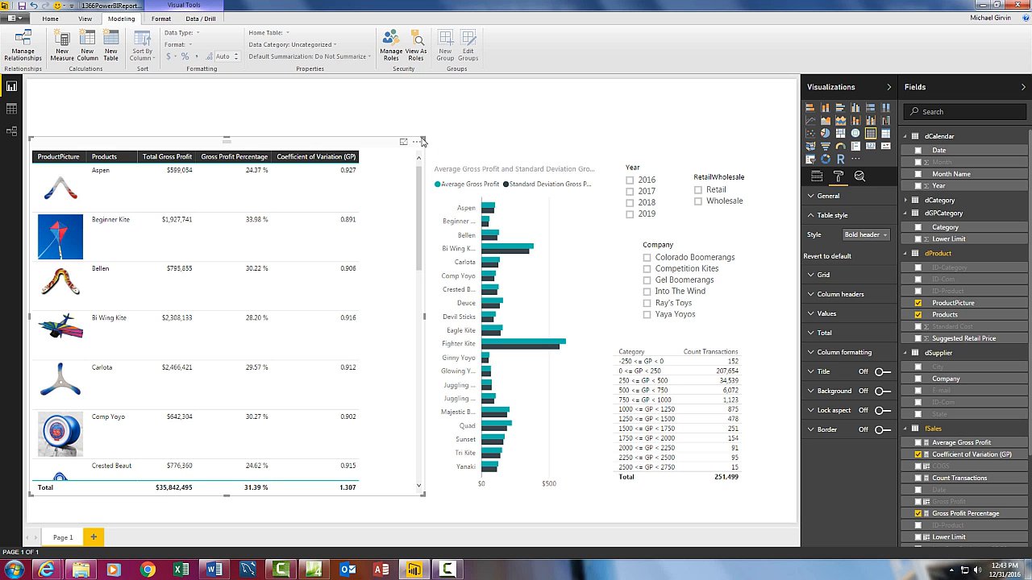
- Turn on data labels for the Average Gross Profit and Standard Deviation bar chart
left_click(477, 162)
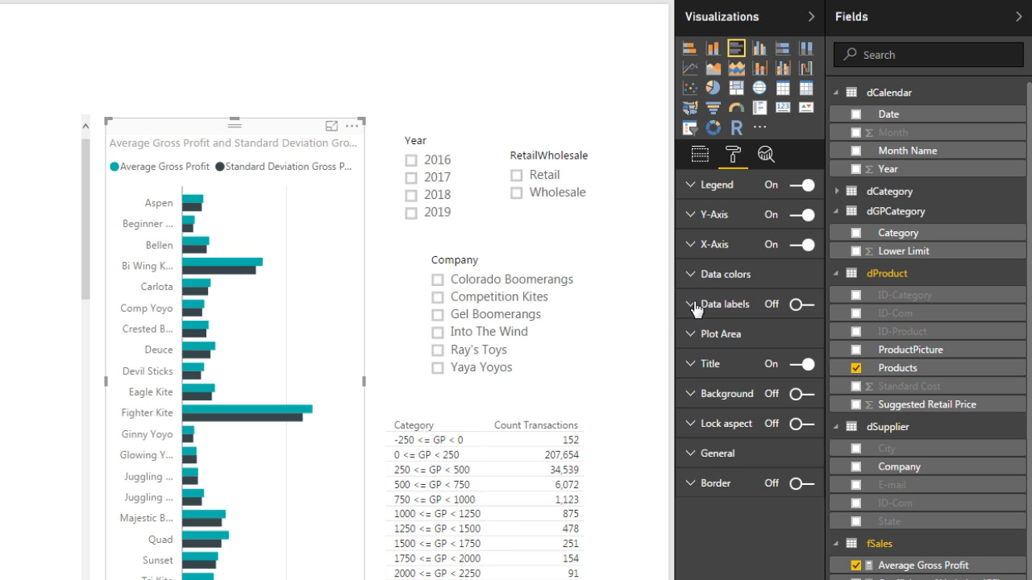
left_click(802, 308)
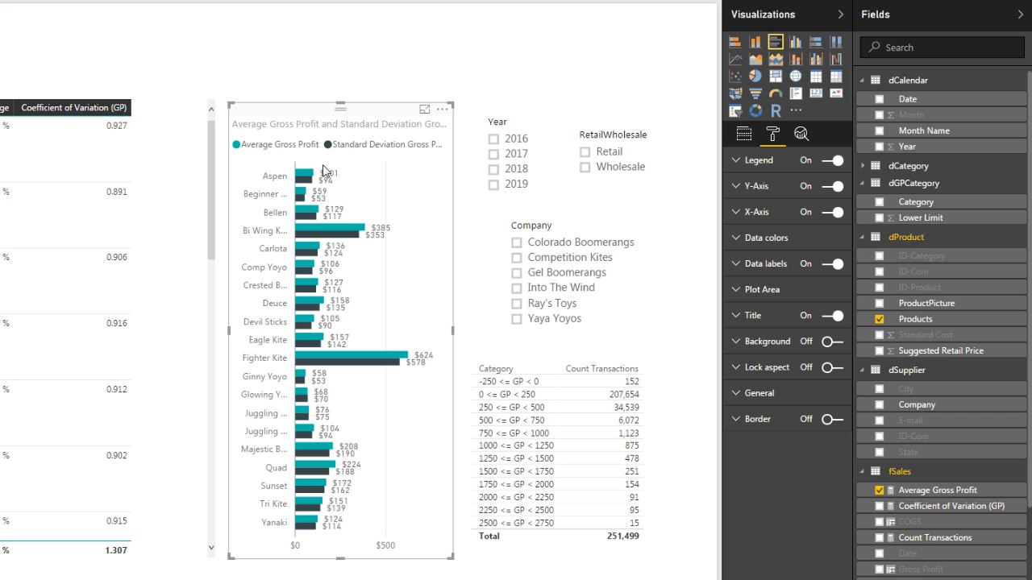
- Format the Year slicer's header with a white font on a black background
left_click(505, 106)
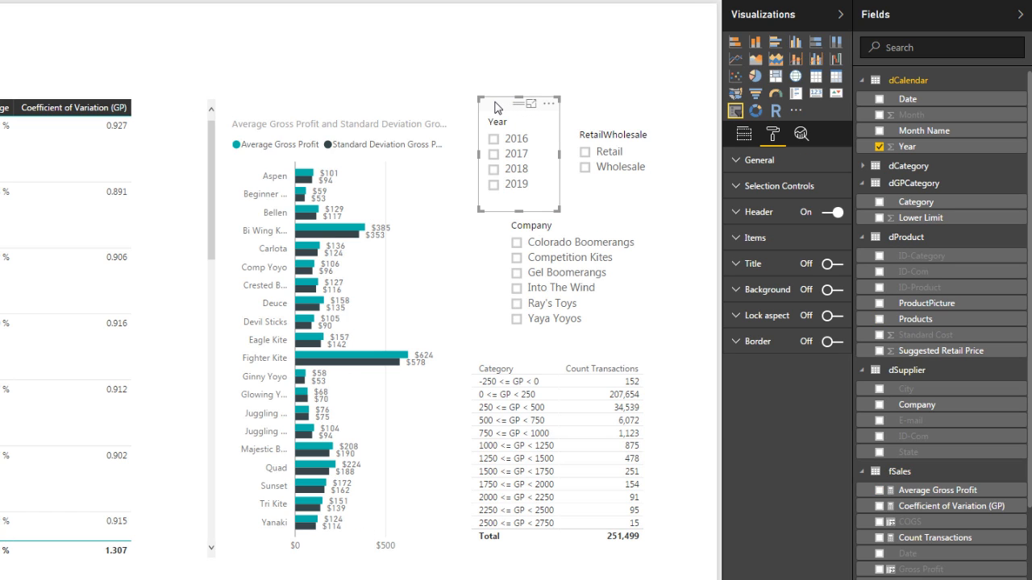
left_click(735, 214)
left_click(831, 239)
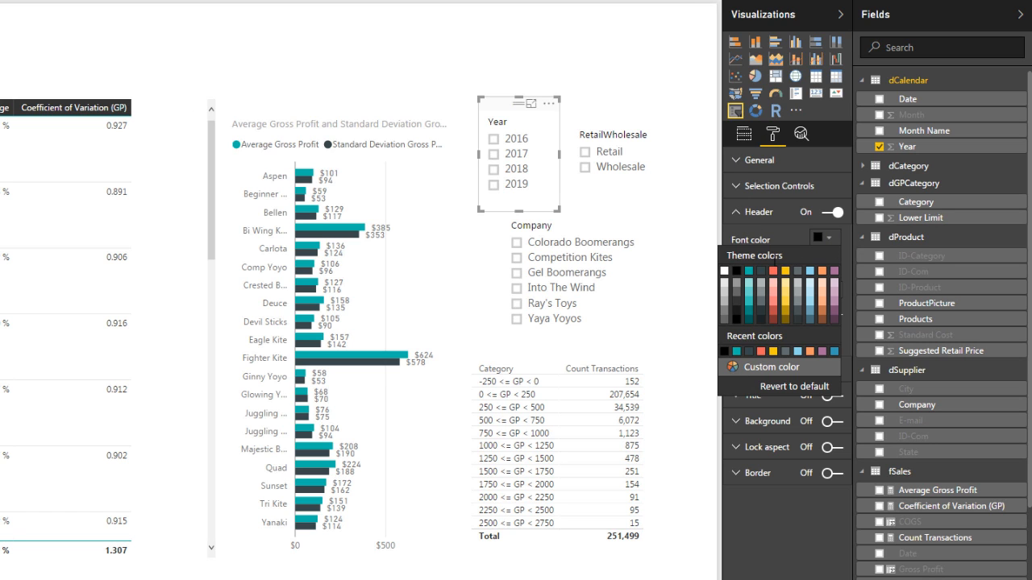
left_click(726, 272)
left_click(830, 264)
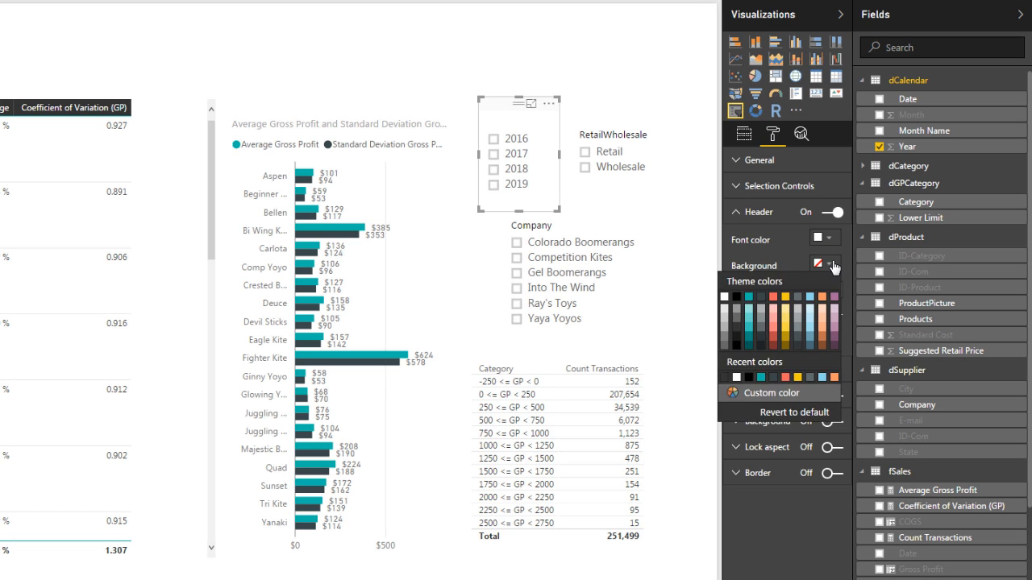
left_click(736, 297)
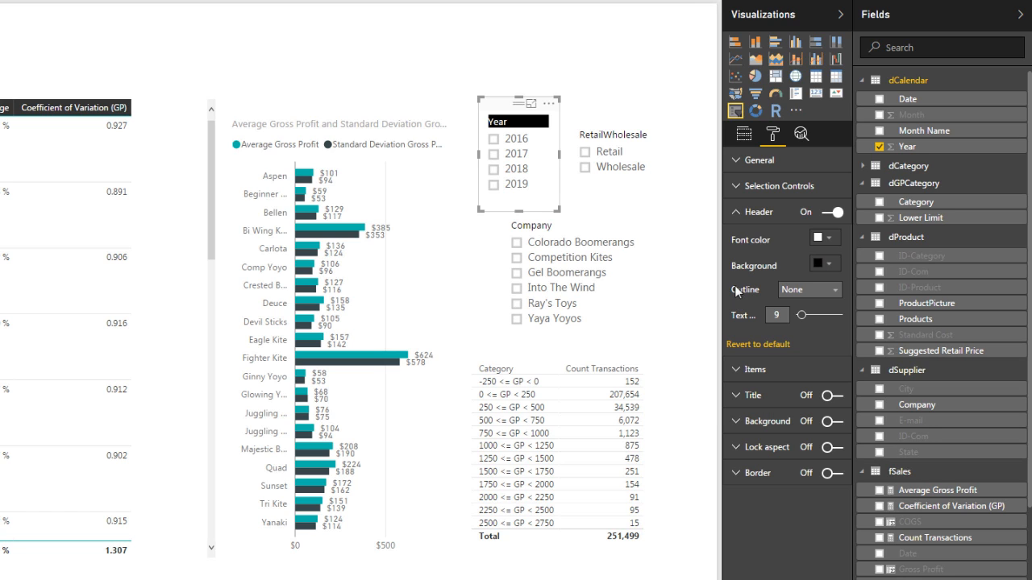
- Select the RetailWholesale and Company slicers together and give their headers a white font and a black background
left_click(629, 140)
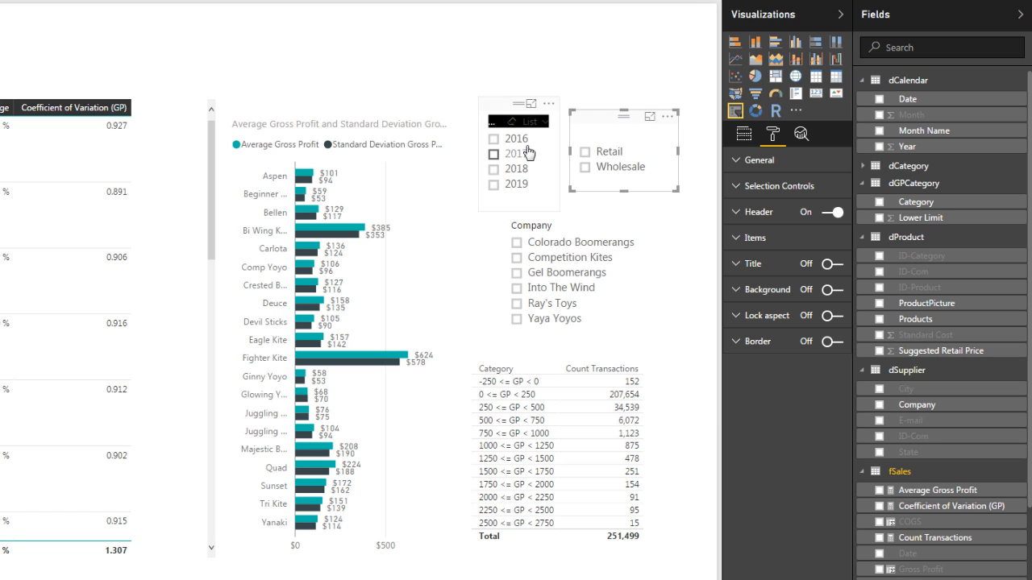
key("ctrl")
left_click(531, 217, "ctrl")
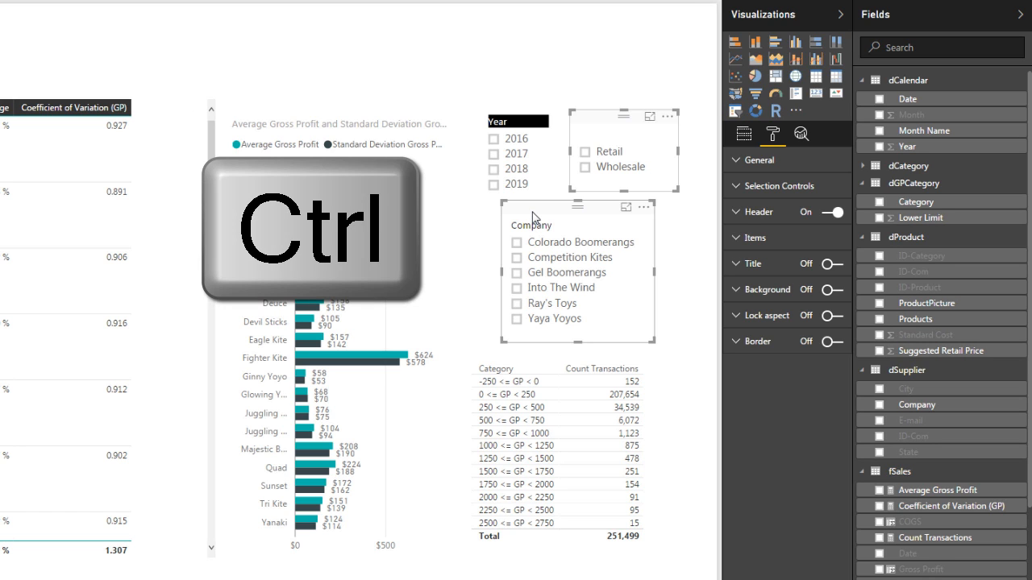
left_click(736, 212)
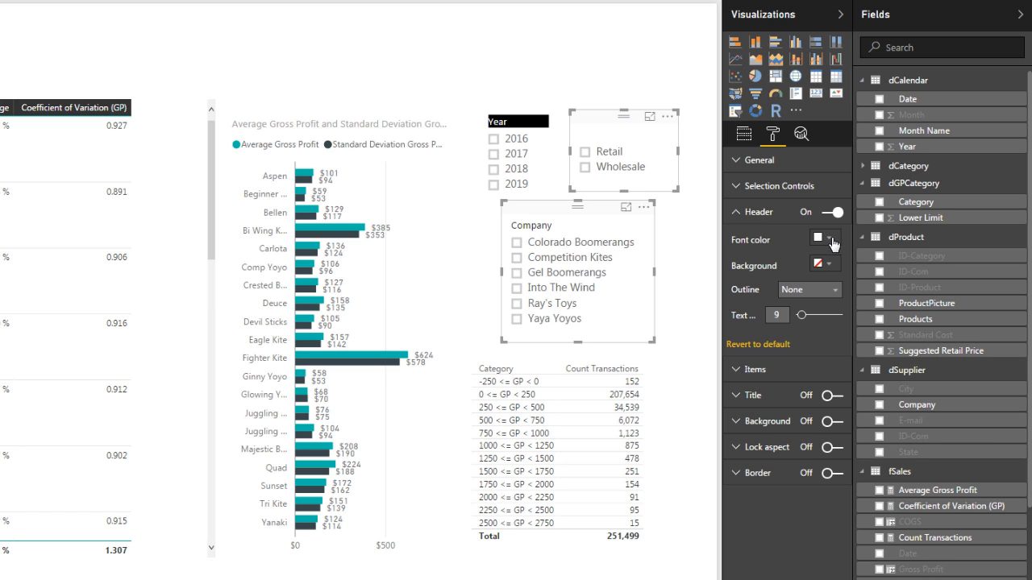
left_click(831, 240)
left_click(724, 272)
left_click(831, 266)
left_click(736, 298)
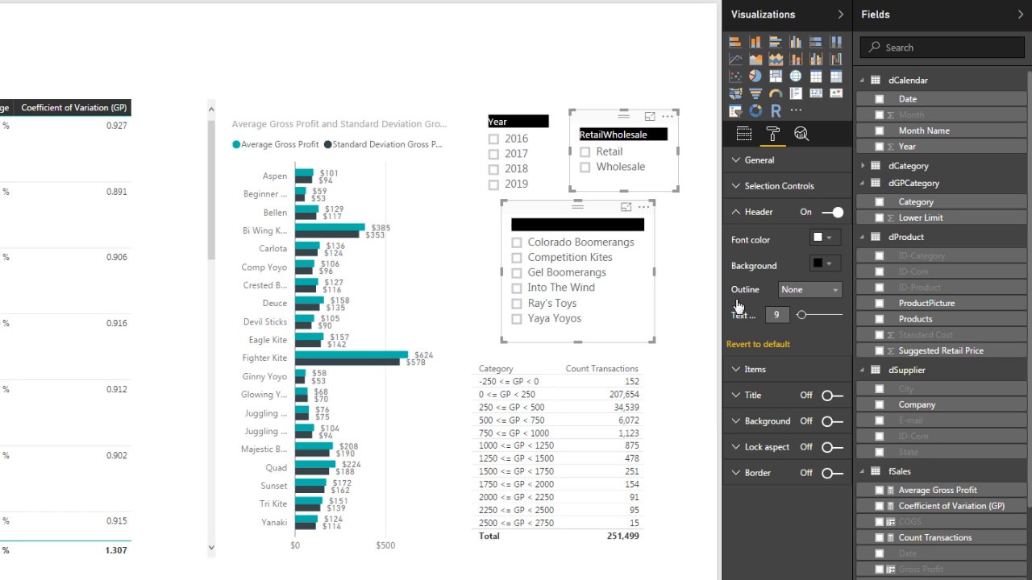
- Set the header font color of the Company slicer alone to white
left_click(597, 215)
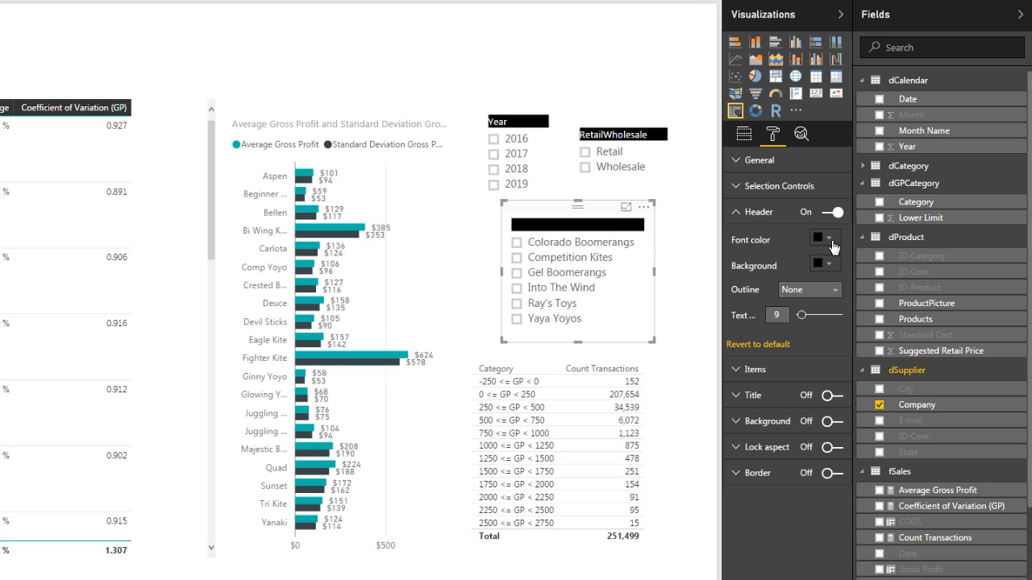
left_click(832, 244)
left_click(730, 276)
- Apply the Bold header table style to the Category and Count Transactions table
left_click(544, 359)
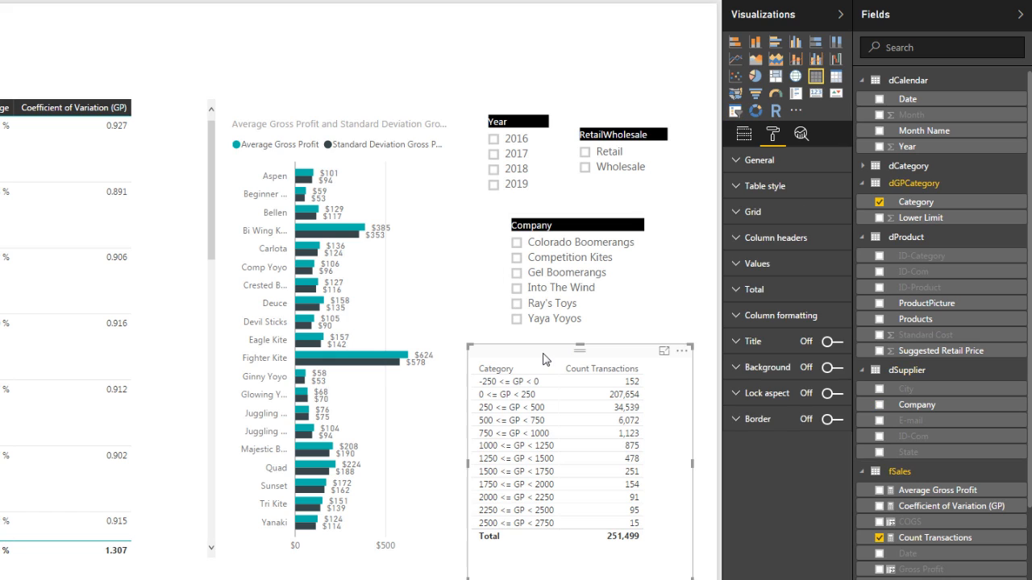
left_click(780, 187)
left_click(806, 213)
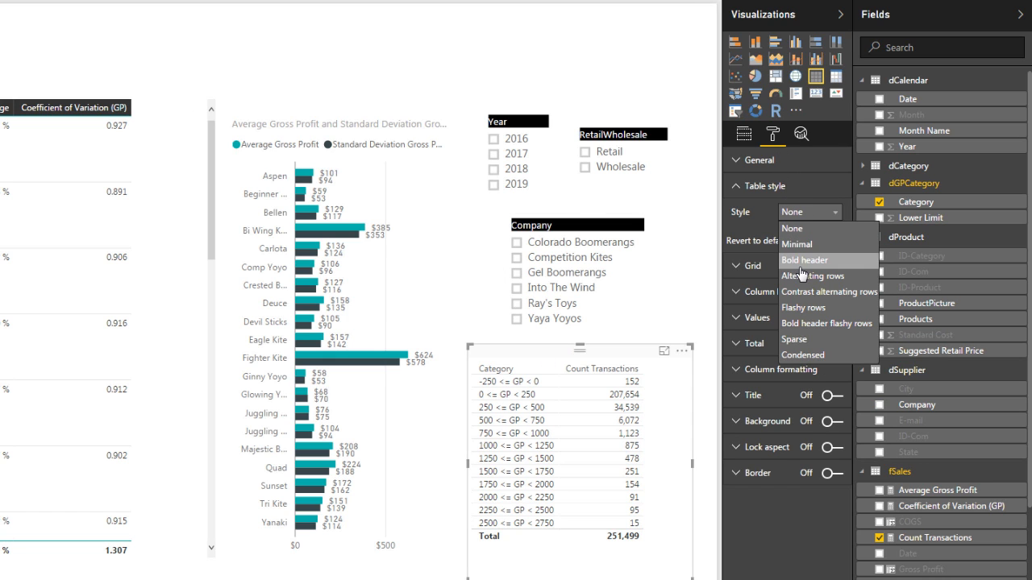
left_click(804, 260)
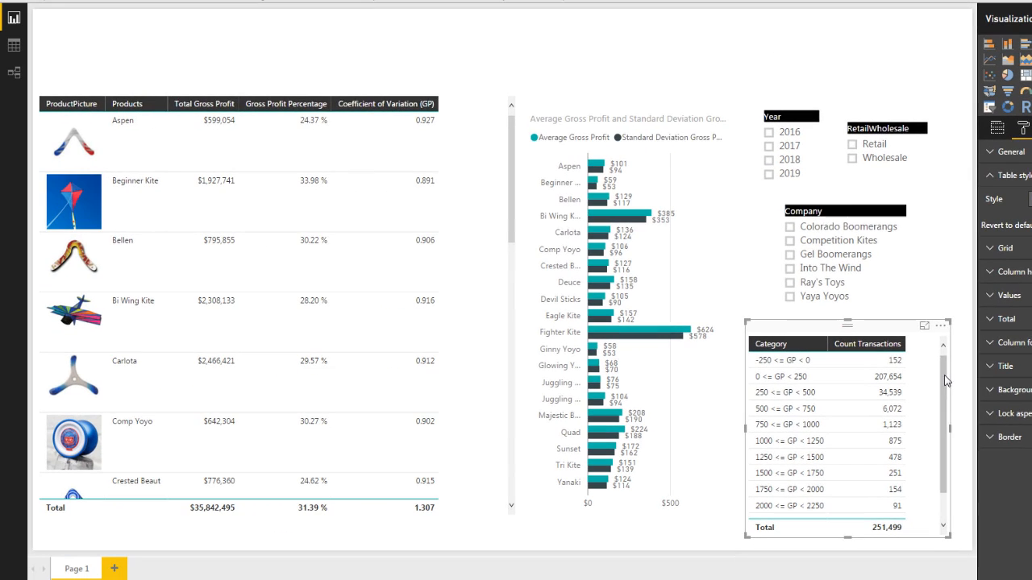
- Filter the page to Colorado Boomerangs, compare Retail with Wholesale, and narrow the Wholesale view to 2016
left_click(851, 146)
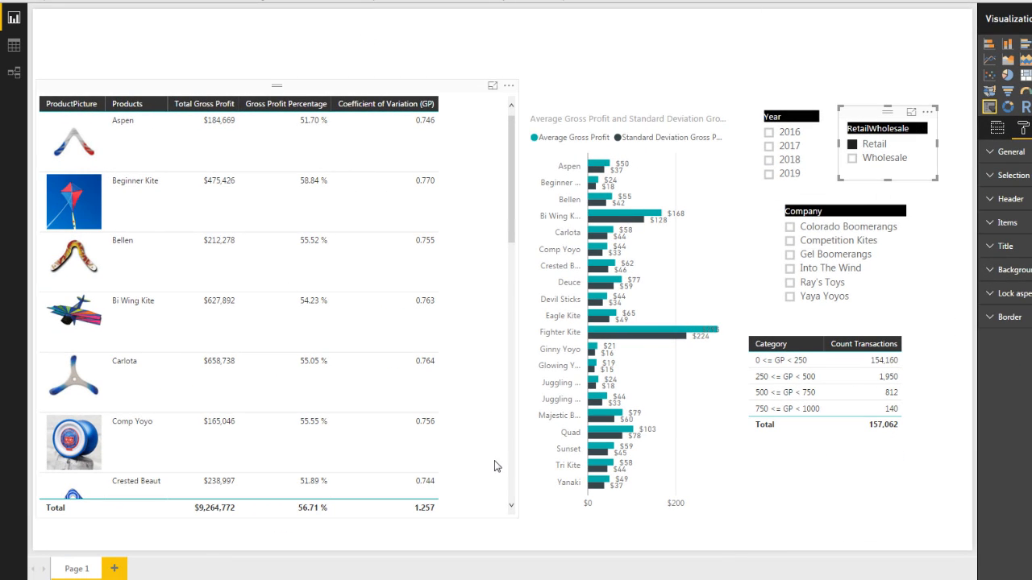
left_click(791, 229)
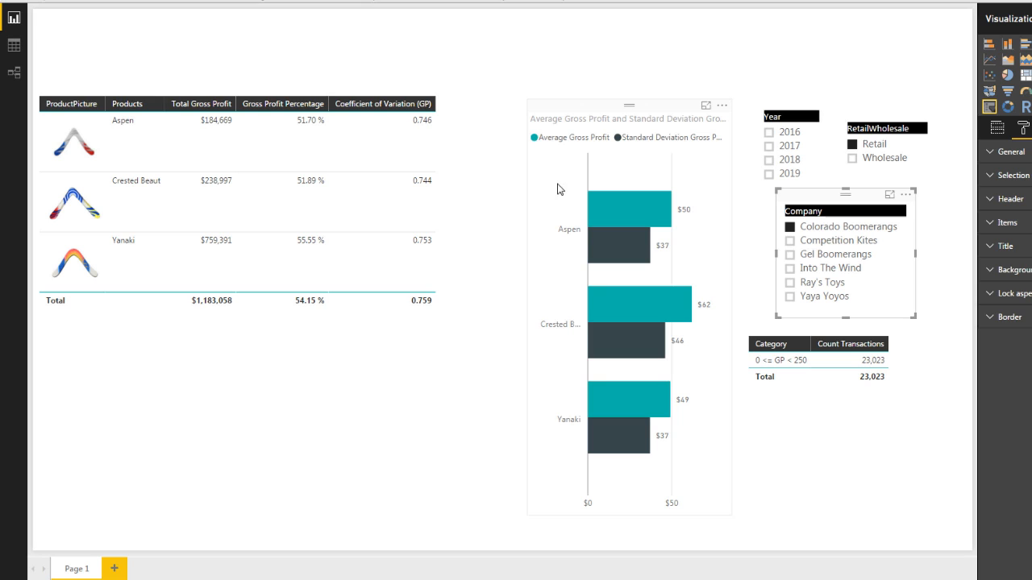
mouse_move(632, 238)
mouse_move(673, 224)
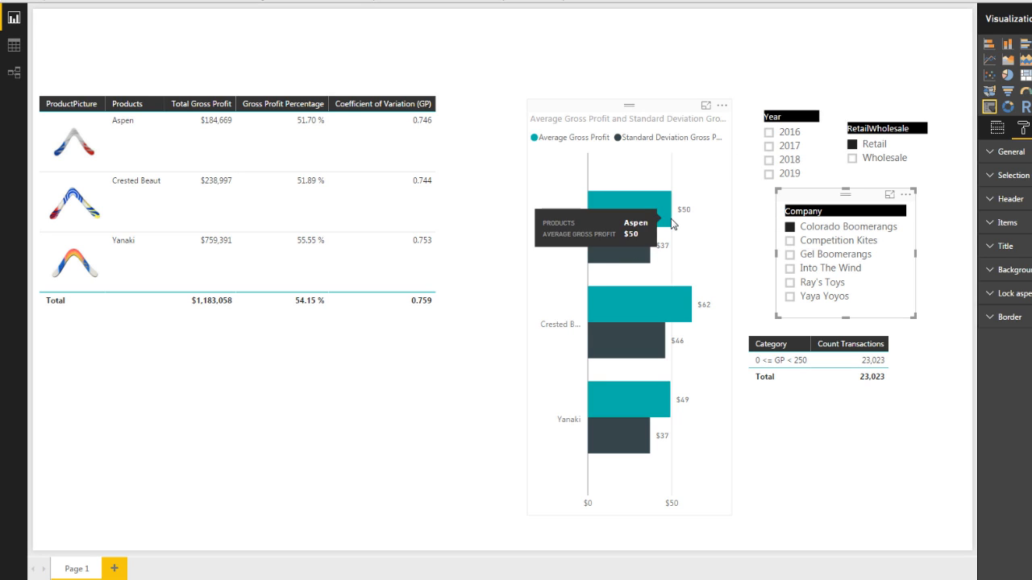
left_click(852, 158)
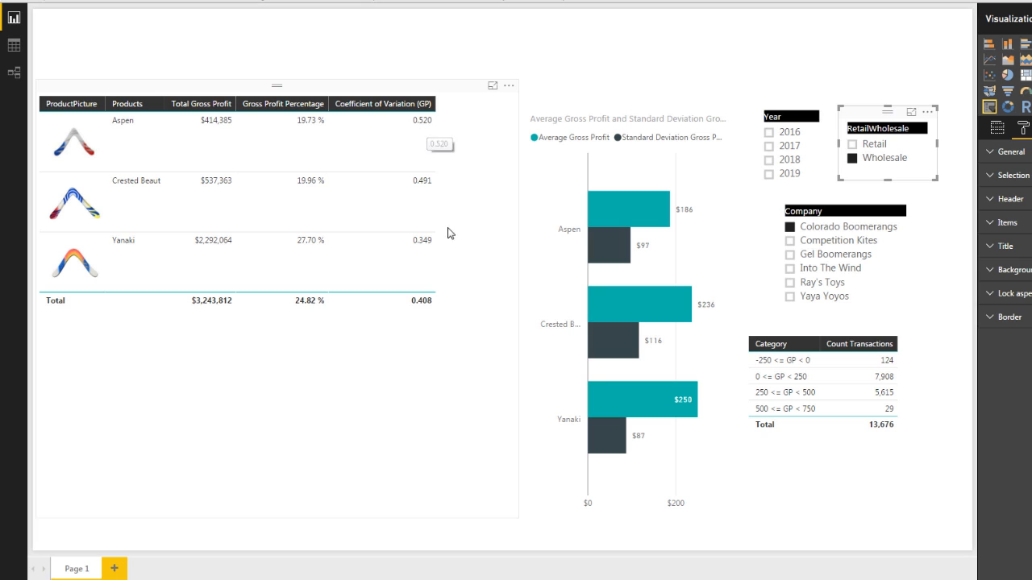
left_click(851, 146)
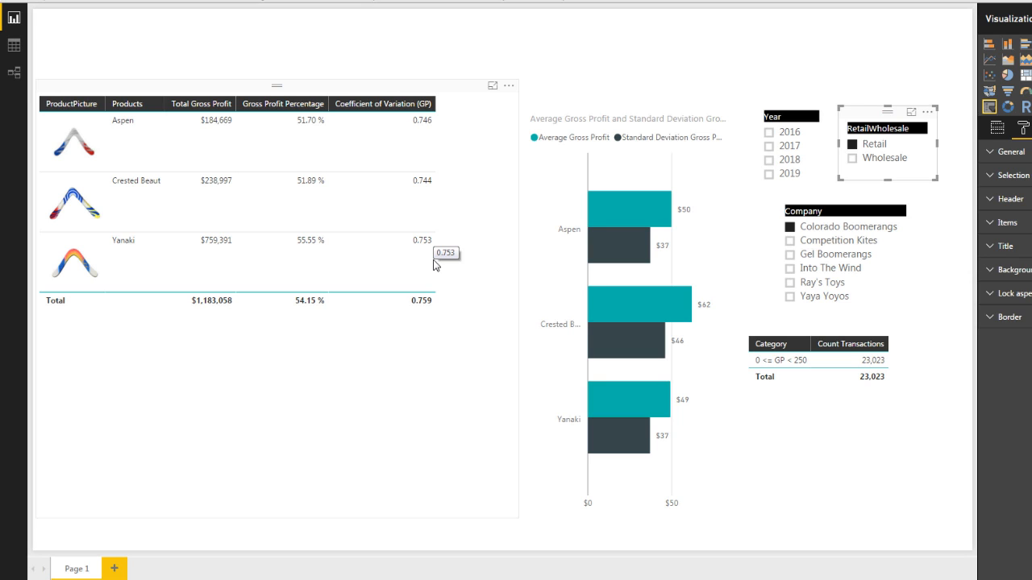
left_click(851, 159)
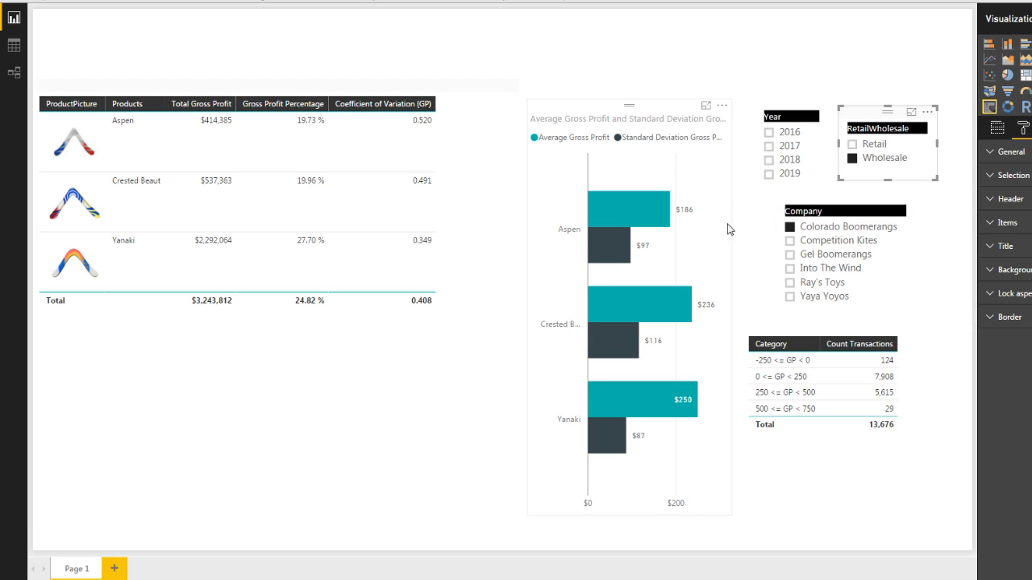
left_click(770, 132)
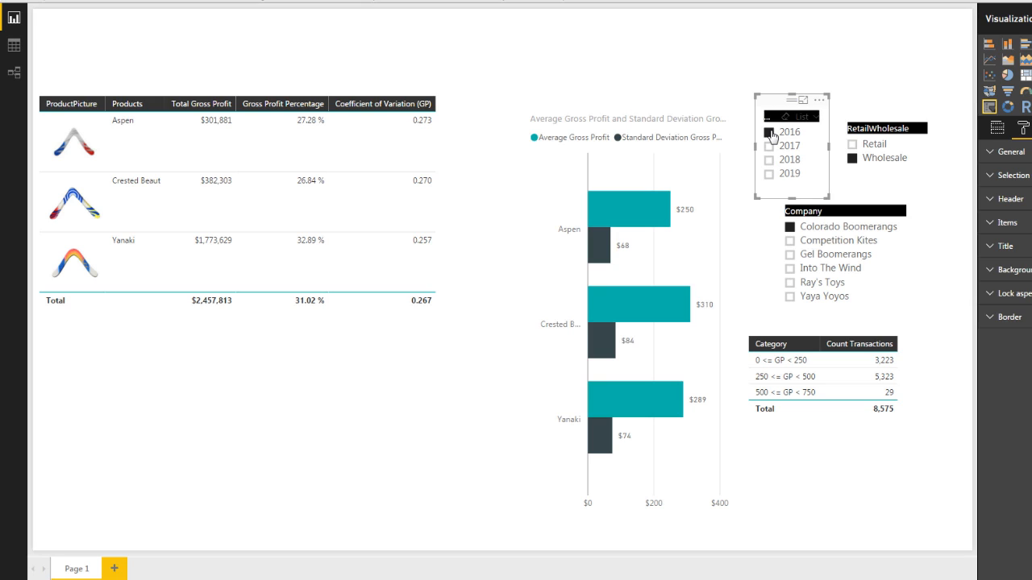
- Rename the report page Product Analysis
double_click(80, 569)
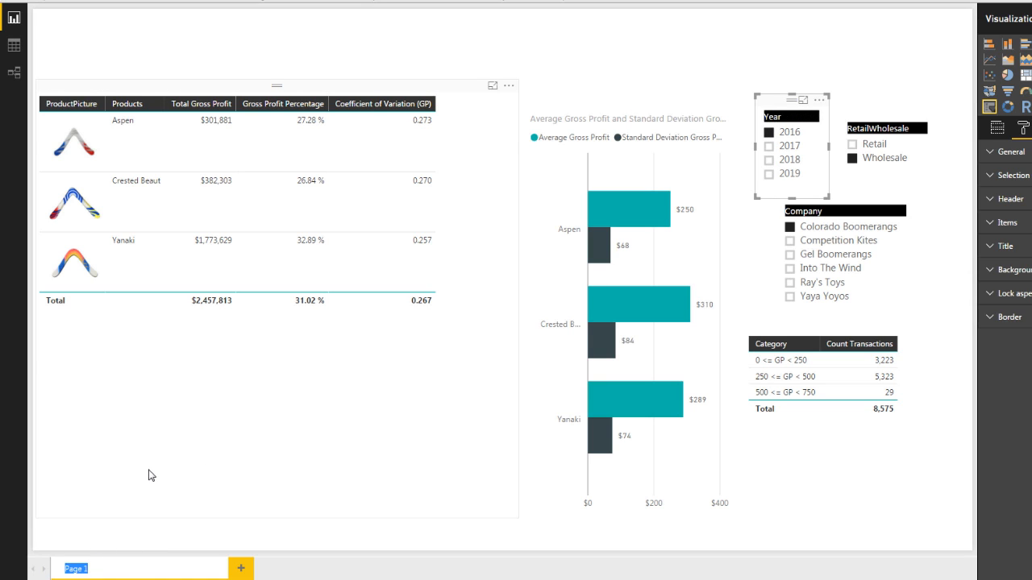
type("Product Analysis")
key("Return")
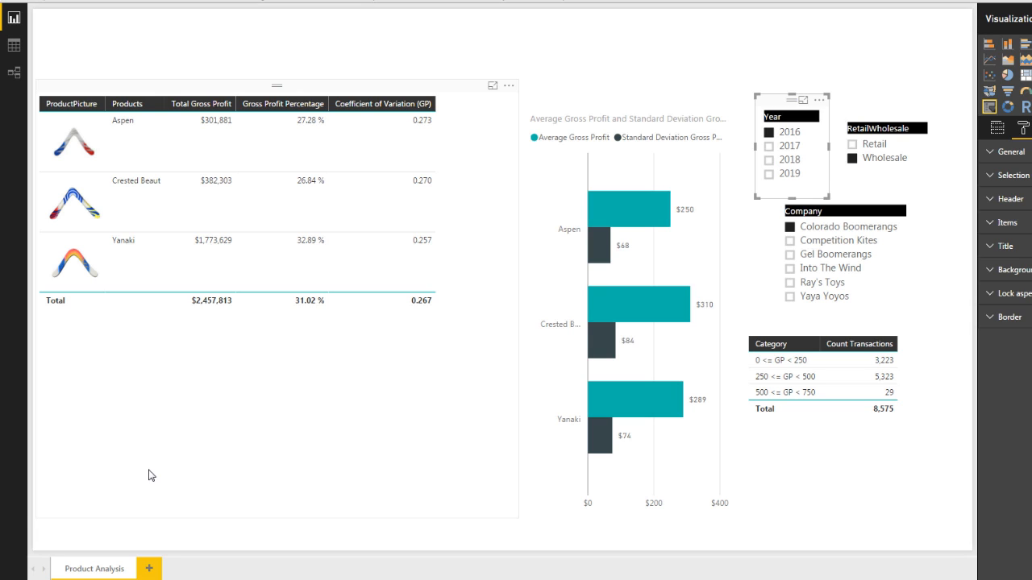
- Add a new report page with a clustered bar chart of Total Revenue and Total COGS by Products
left_click(151, 568)
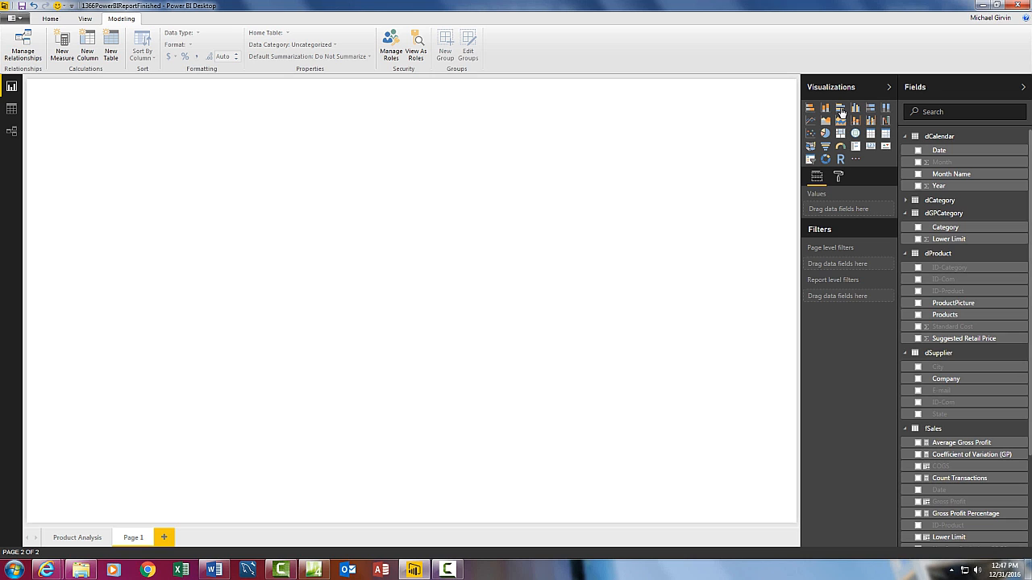
left_click(841, 109)
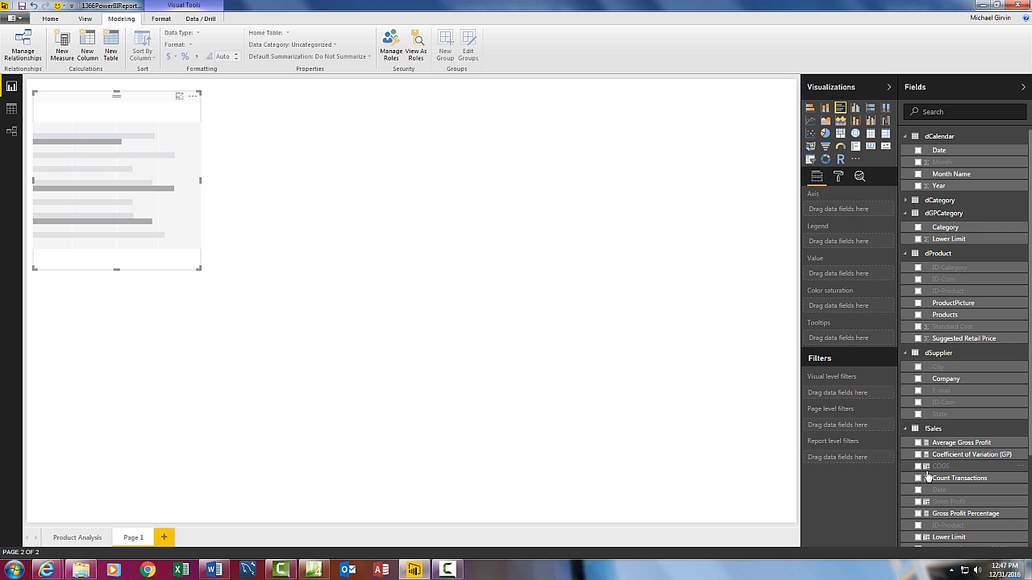
scroll(927, 475, "down", 3)
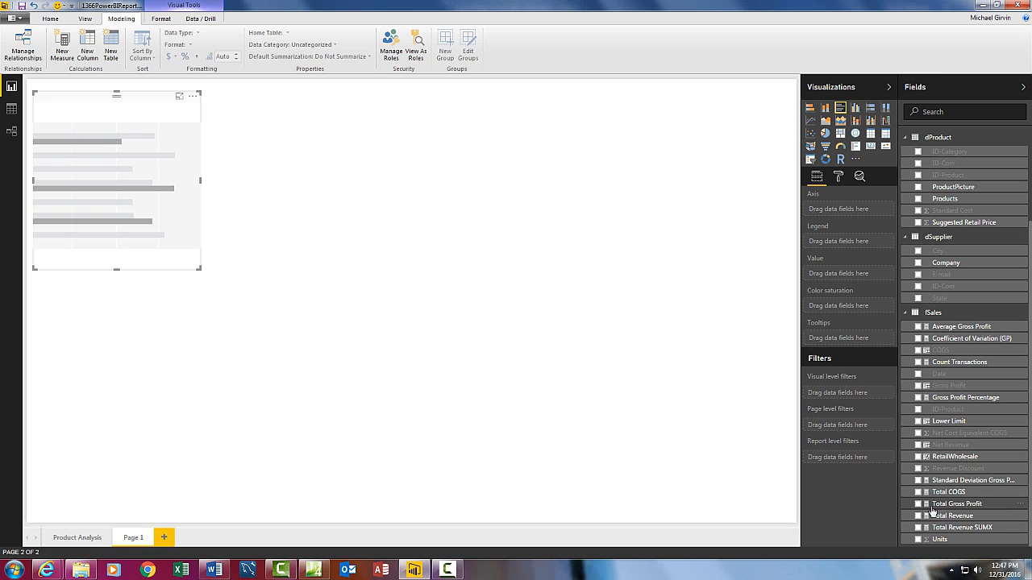
left_click(918, 516)
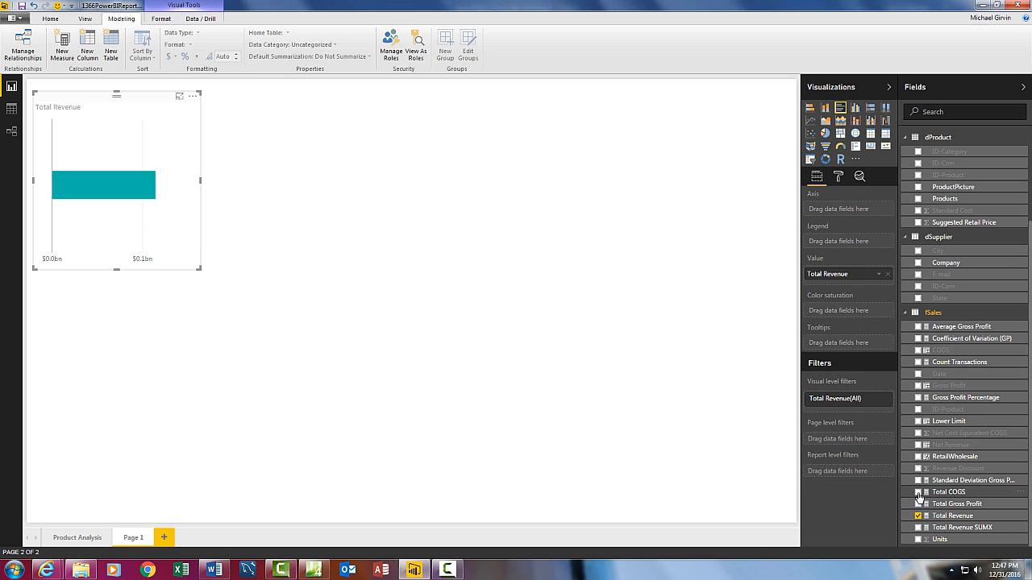
left_click(918, 493)
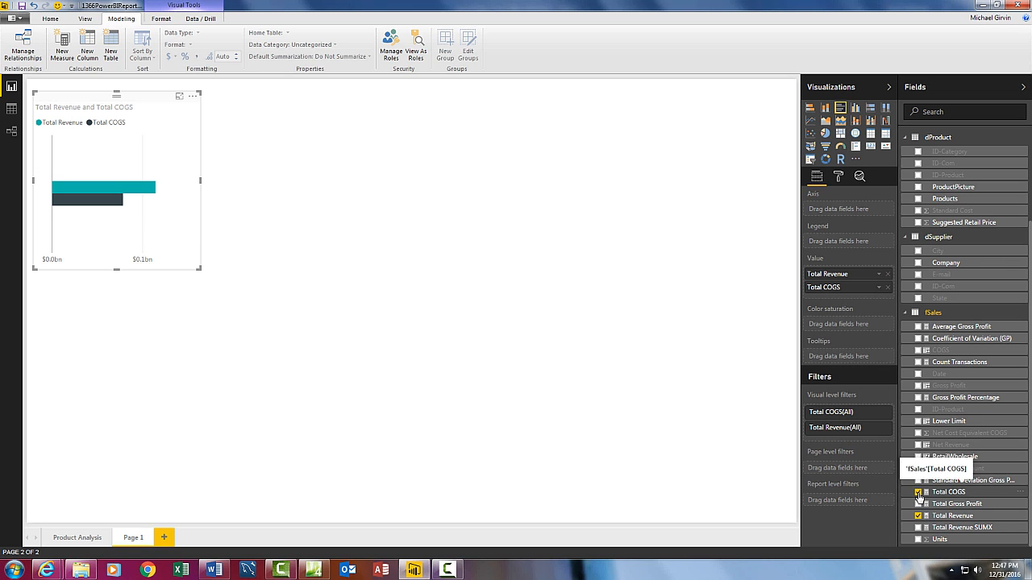
left_click(917, 199)
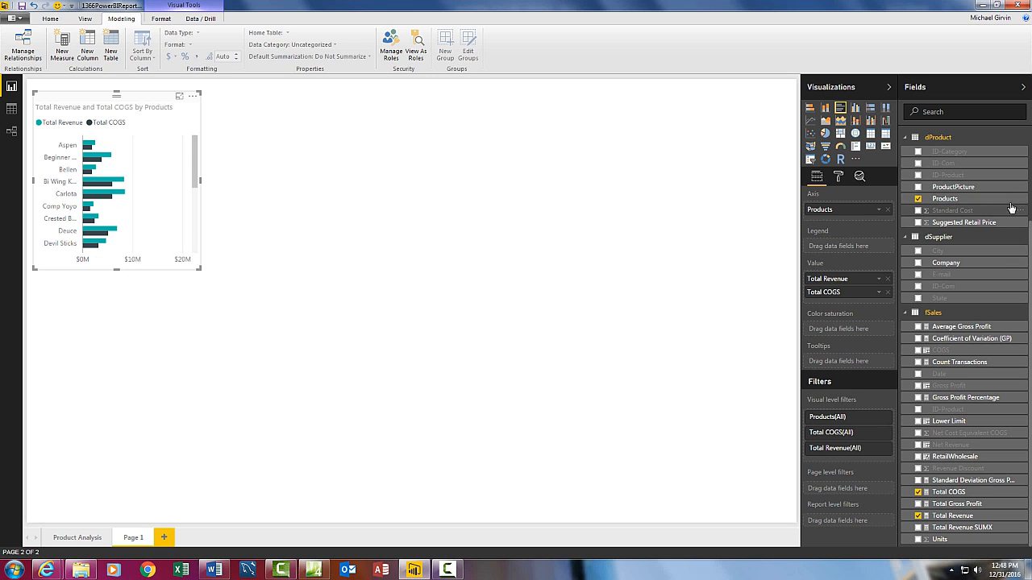
scroll(964, 322, "up", 2)
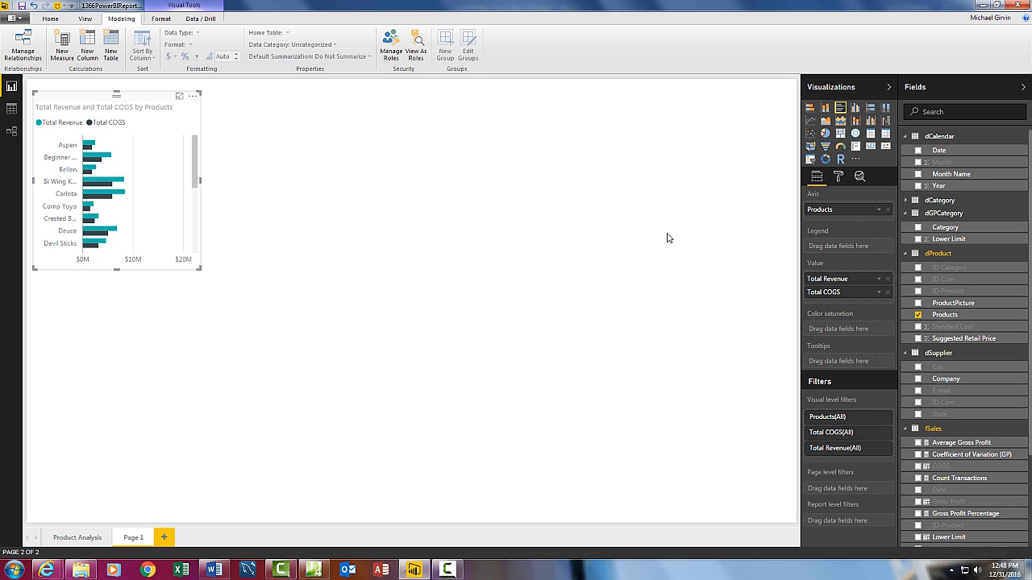
- Enlarge the clustered bar chart until every product fits, turn on its data labels, and widen it further
left_click_drag(200, 269, 311, 498)
left_click(838, 179)
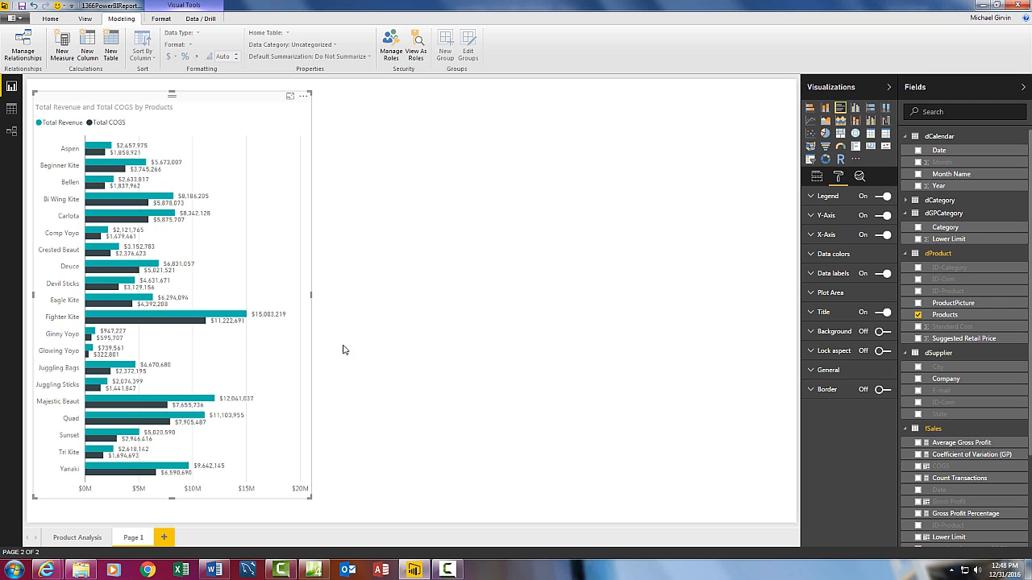
left_click_drag(310, 296, 395, 317)
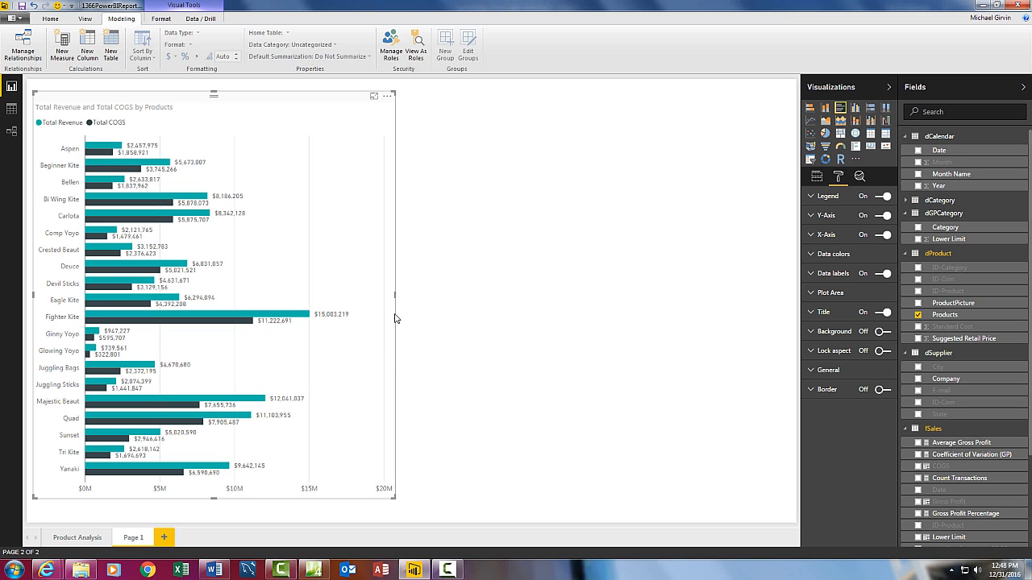
- Add a Year slicer beside the chart and a Month Name slicer below it
left_click(495, 180)
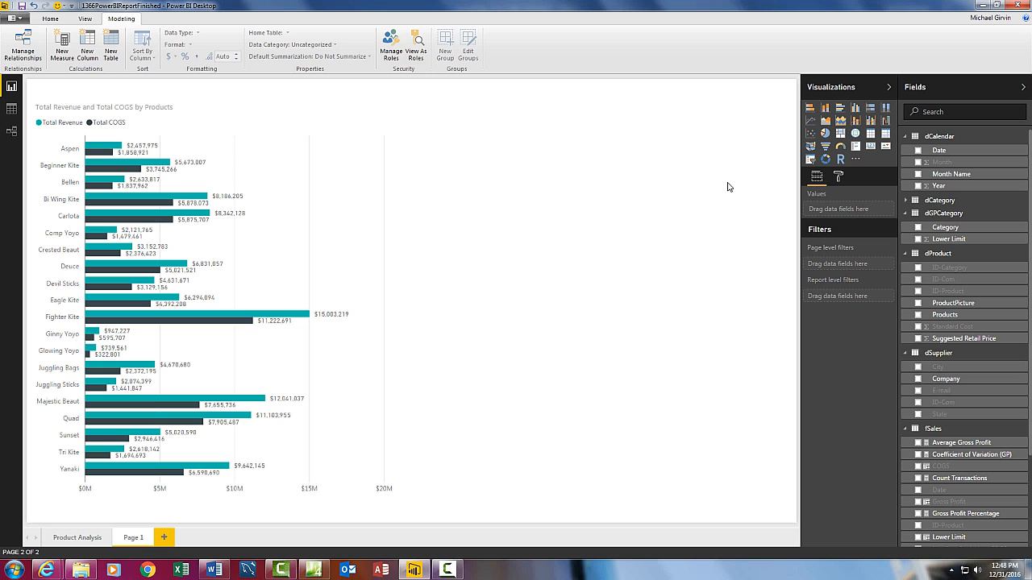
left_click(811, 159)
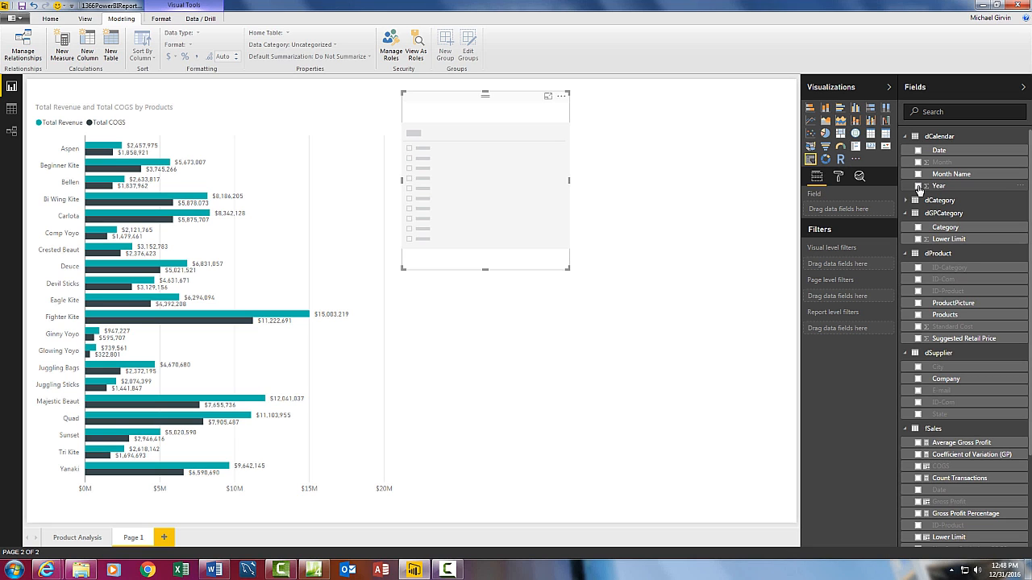
left_click(918, 186)
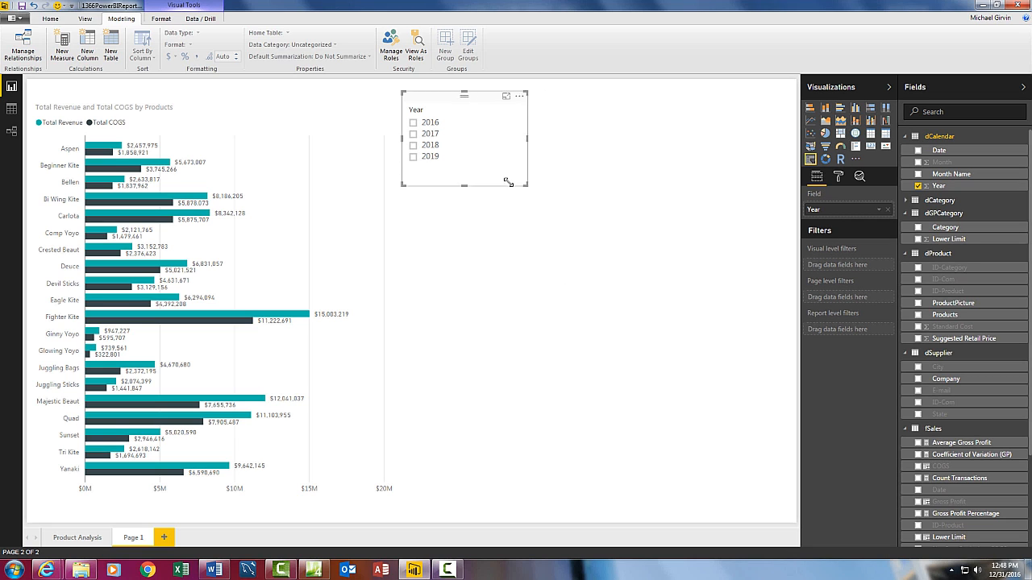
left_click(796, 150)
left_click(811, 159)
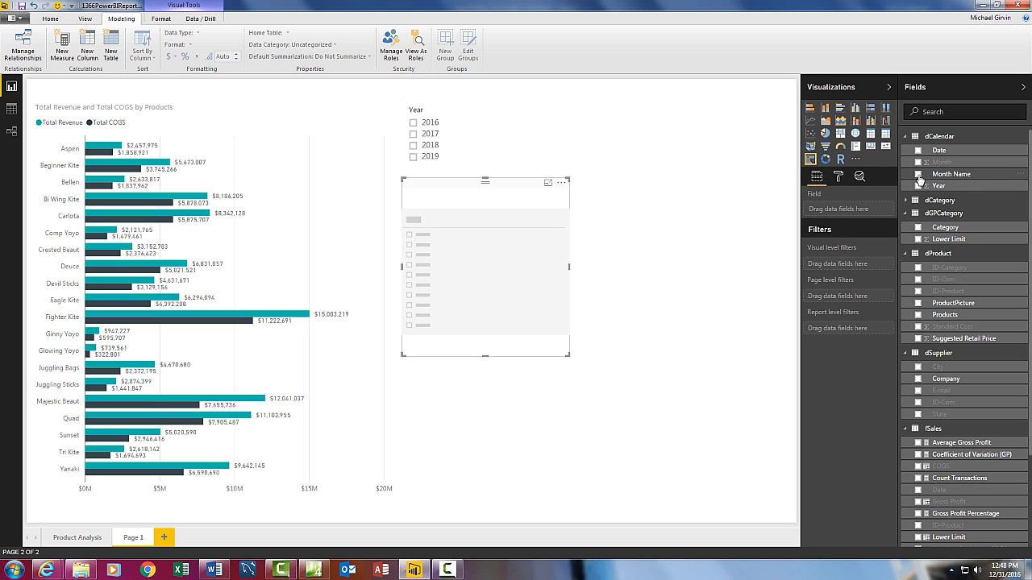
left_click(918, 174)
left_click_drag(484, 186, 493, 214)
- Format the headers of the Year and Month Name slicers together with a white font and a dark purple background
left_click(425, 101, "ctrl")
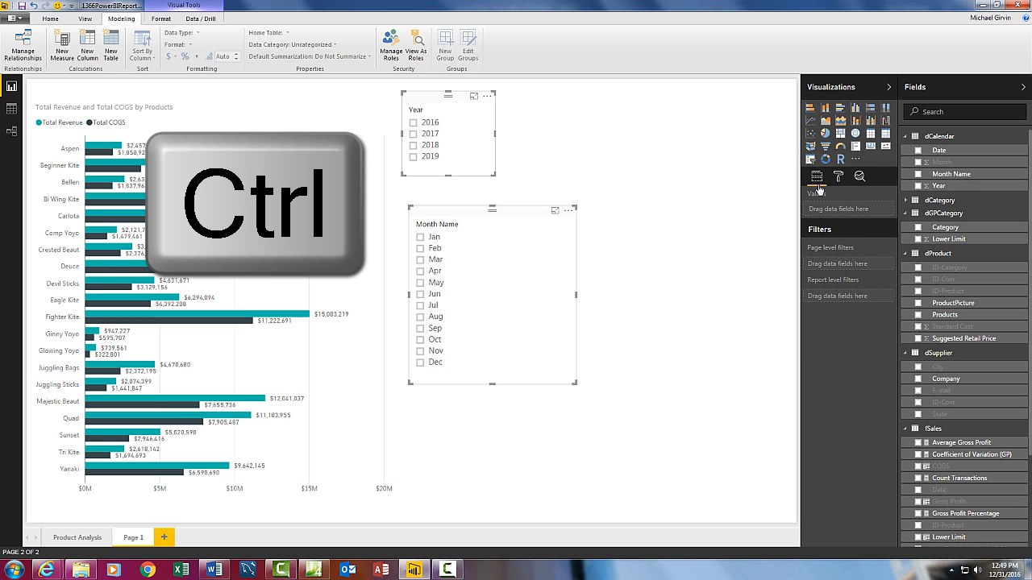
left_click(836, 178)
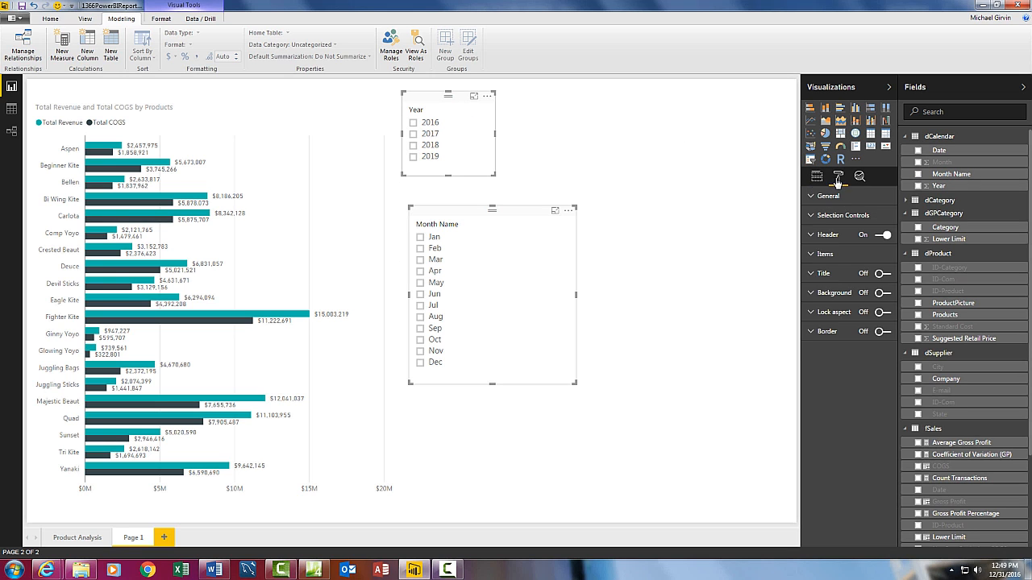
left_click(813, 236)
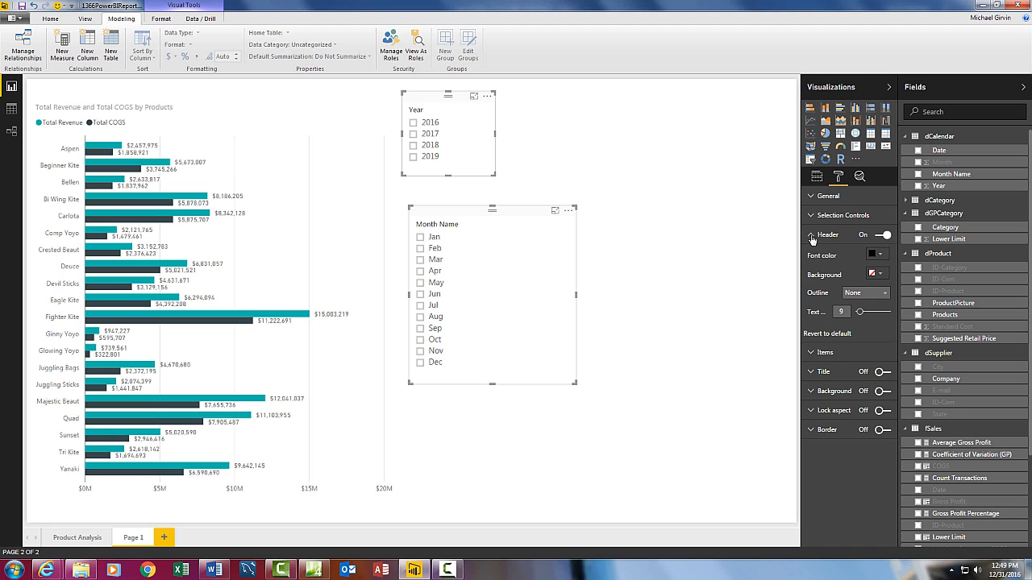
left_click(882, 256)
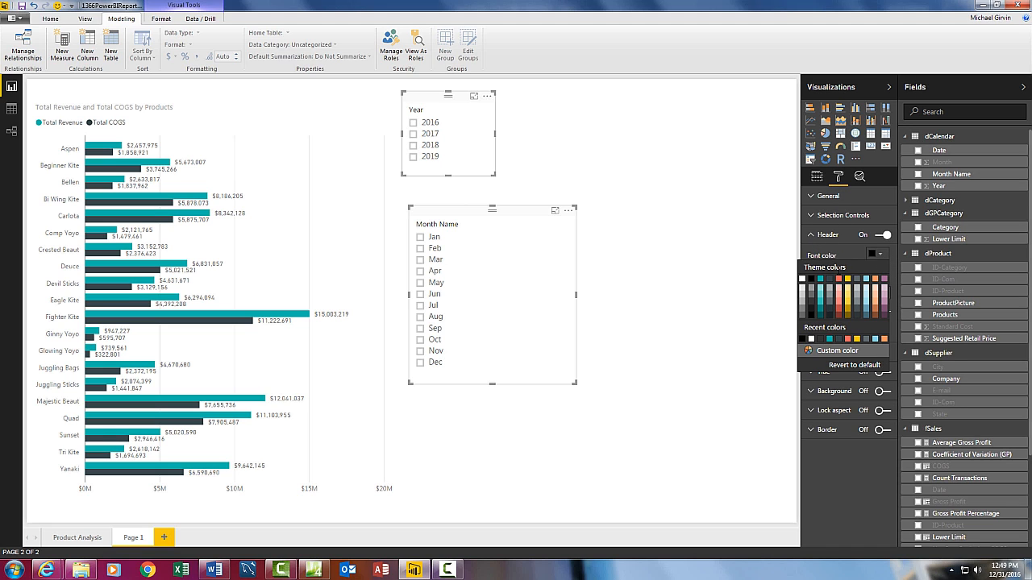
left_click(884, 305)
left_click(805, 281)
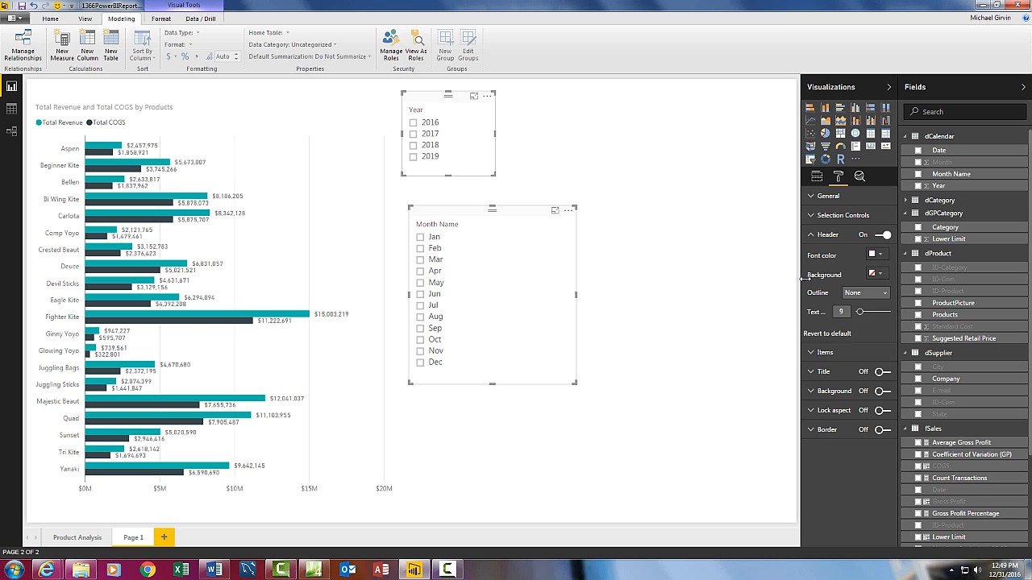
left_click(880, 275)
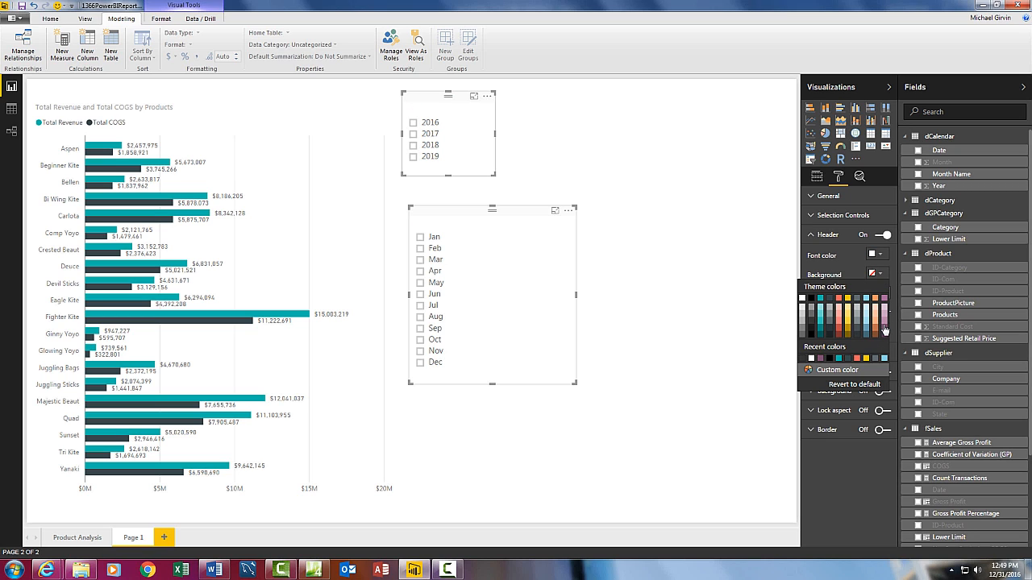
left_click(884, 331)
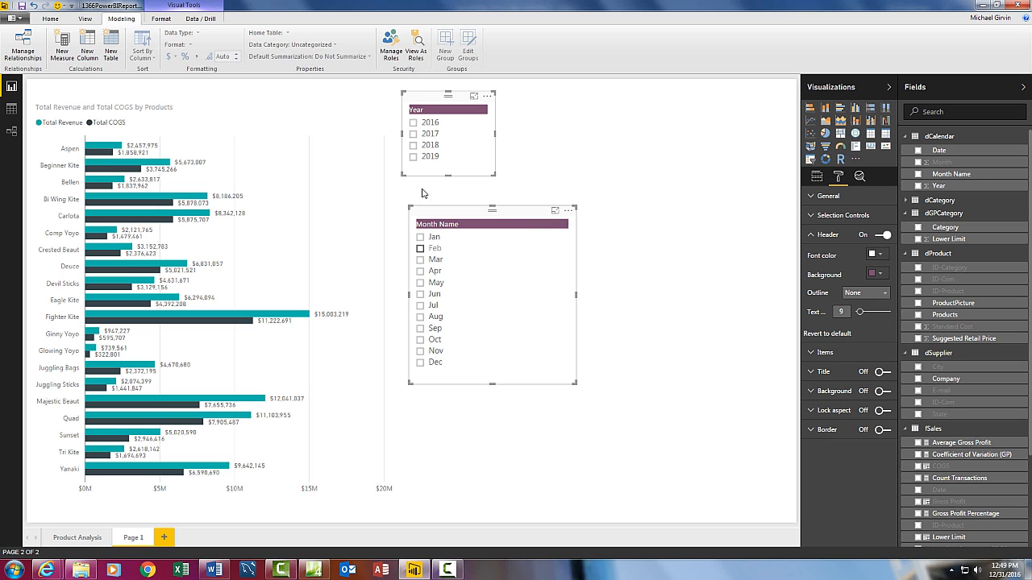
- Move the Year and Month Name slicers farther from the chart and filter the page to Feb 2017
left_click(413, 123)
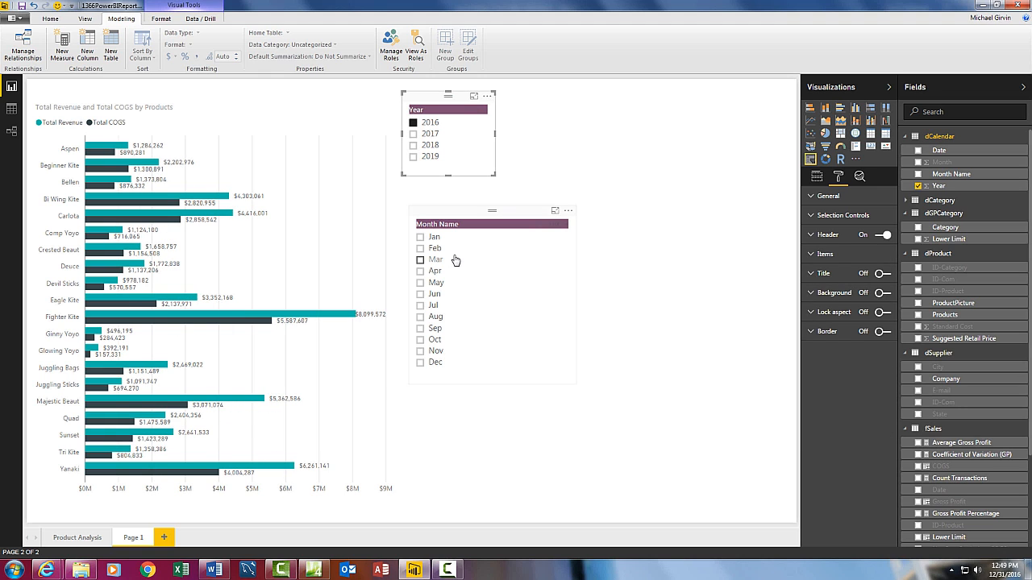
left_click_drag(436, 101, 531, 113)
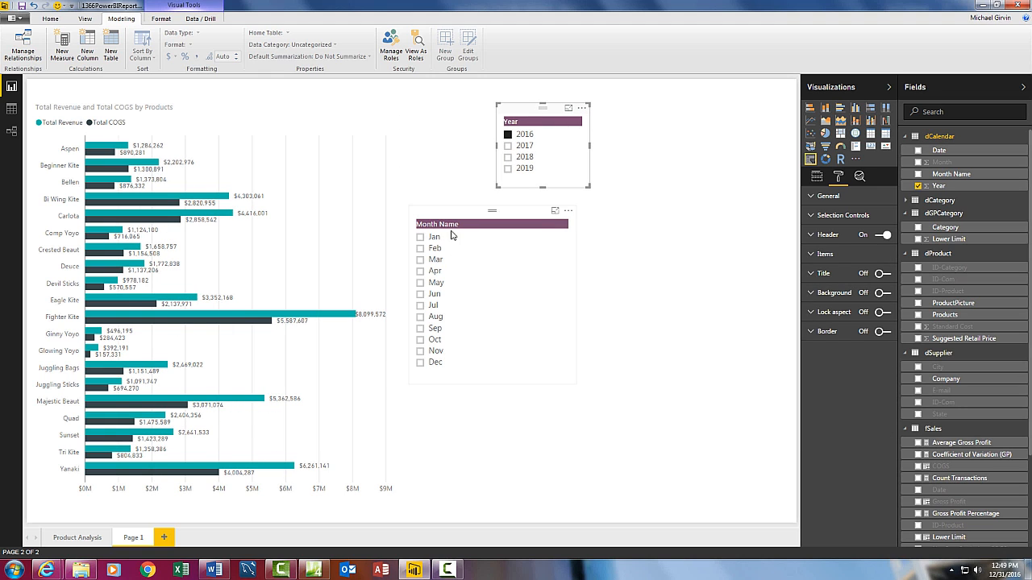
left_click_drag(454, 218, 511, 228)
left_click(508, 146)
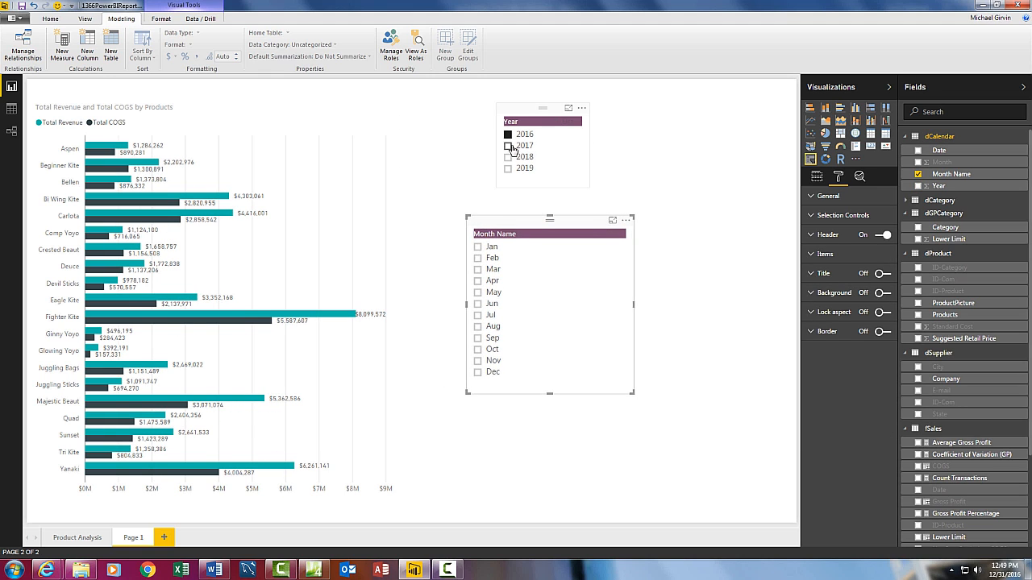
left_click(476, 247)
left_click(477, 258)
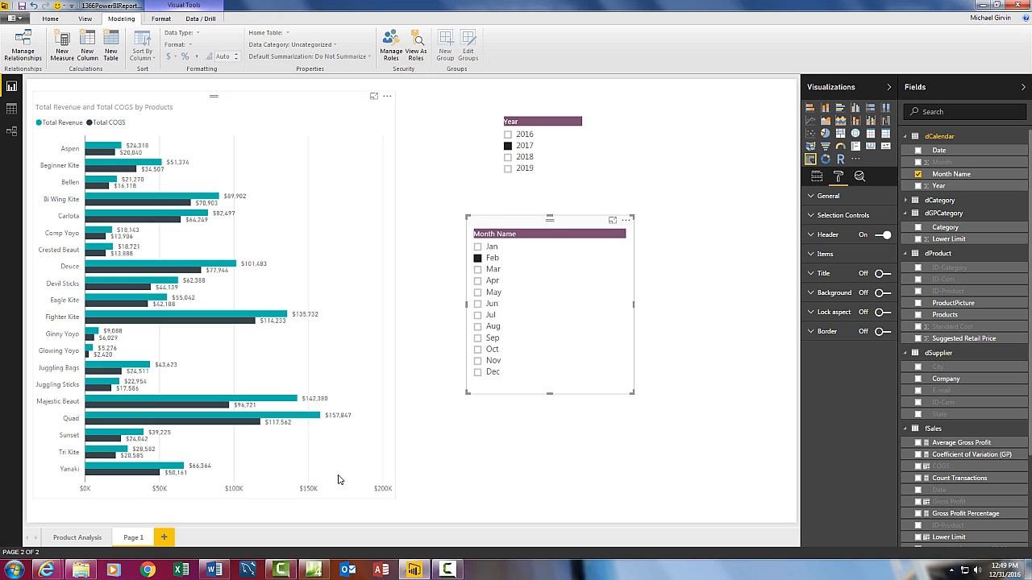
- Save the report and rename the second page Product by Date
key("ctrl+s")
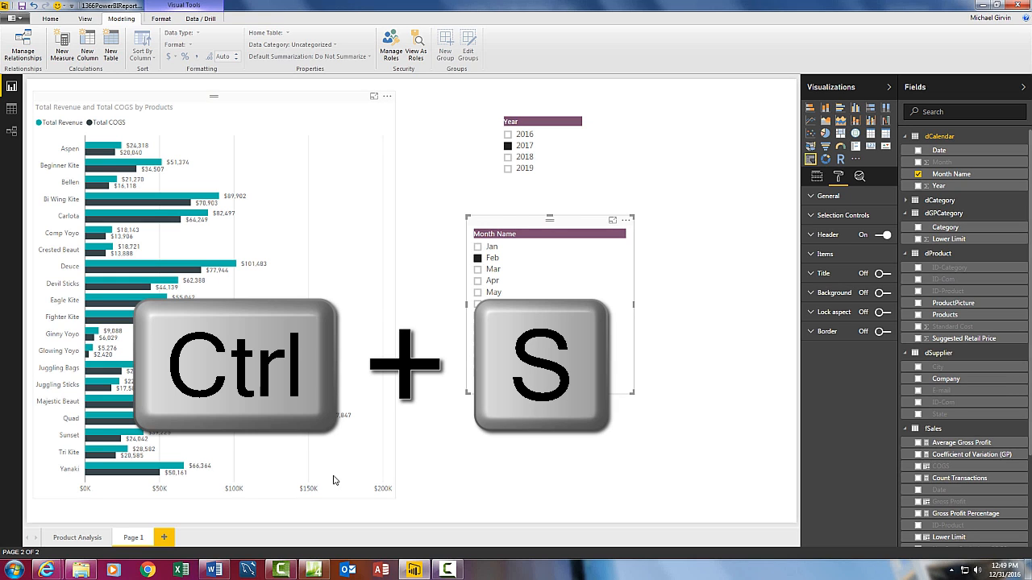
double_click(140, 542)
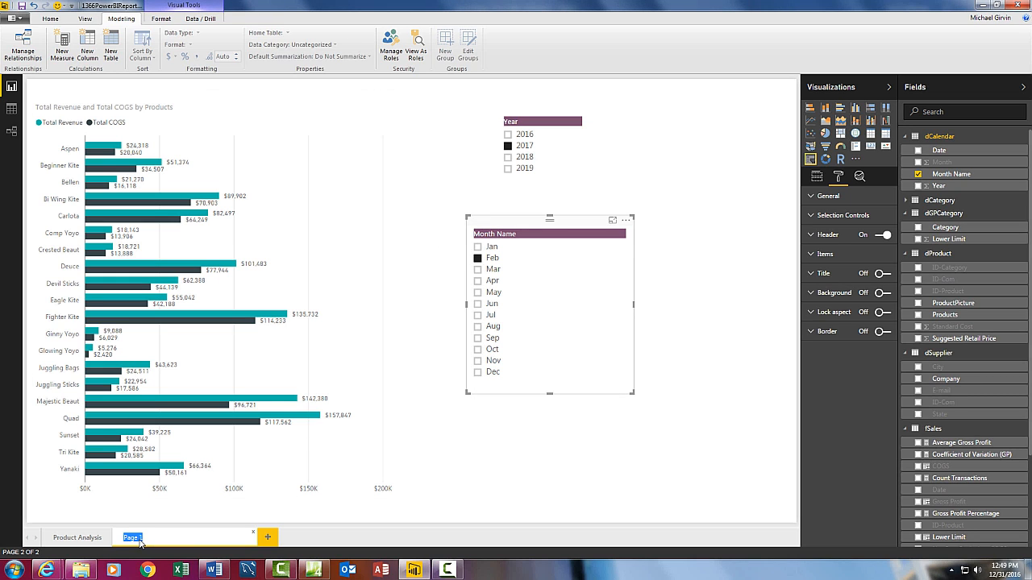
type("Product by Date")
key("Return")
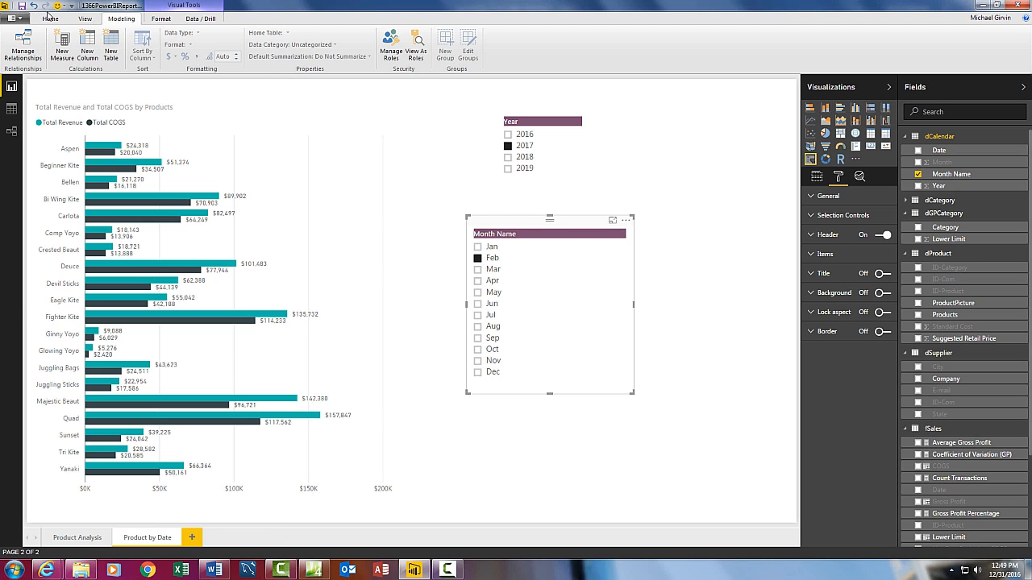
- Publish the report to Power BI, saving the changes and replacing the existing 1366PowerBIReportFinished dataset
left_click(50, 18)
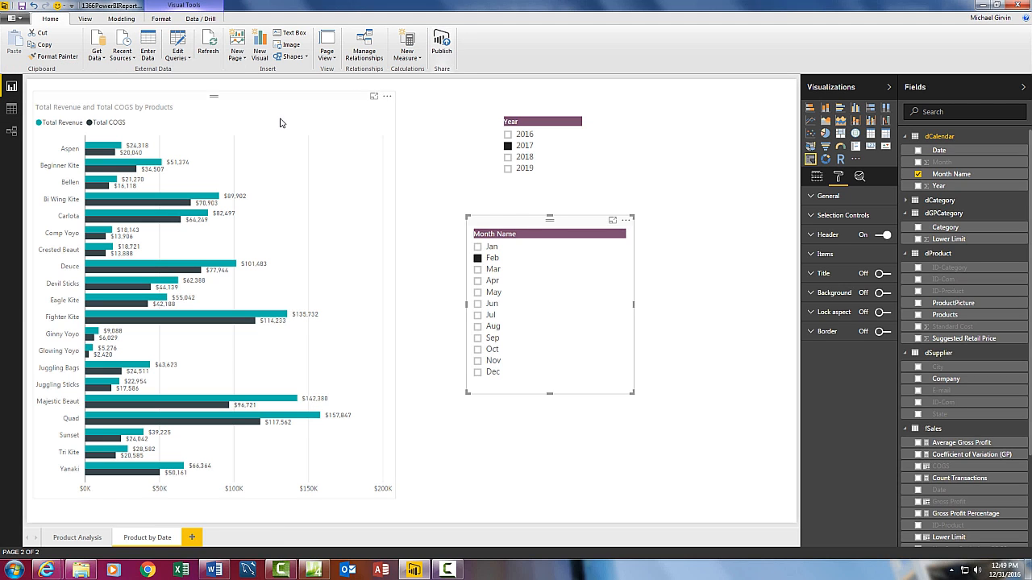
left_click(13, 17)
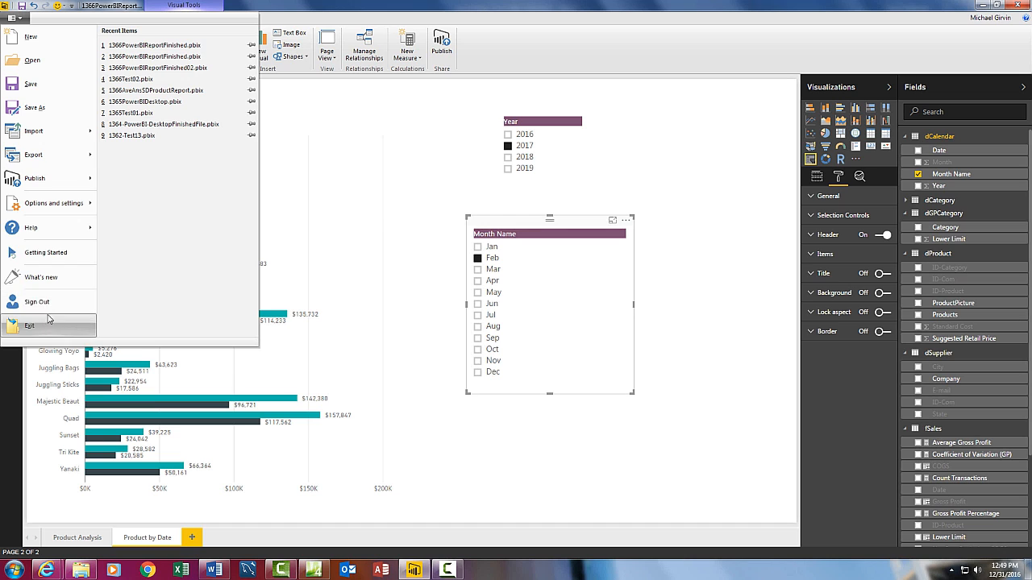
left_click(13, 19)
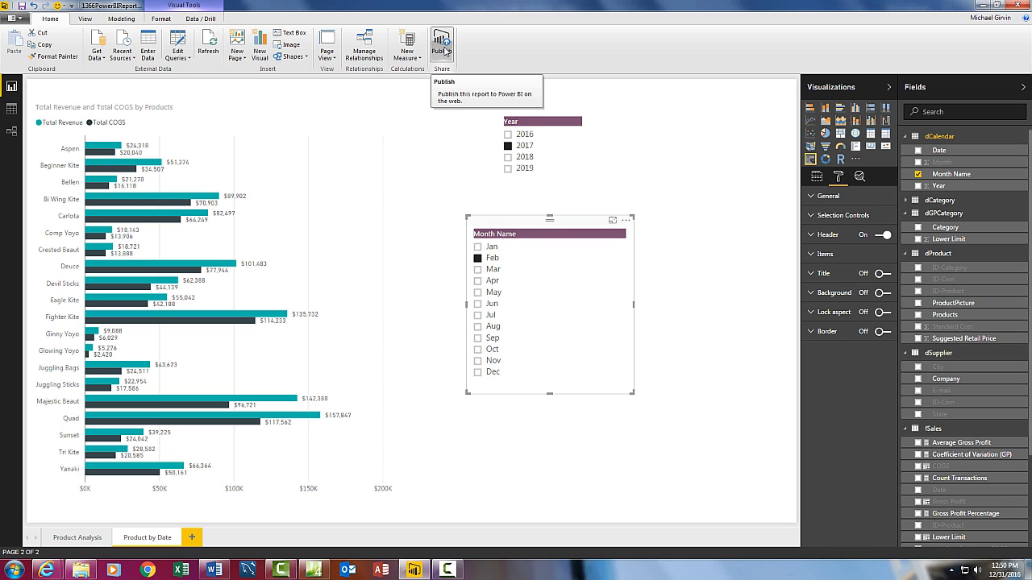
left_click(444, 51)
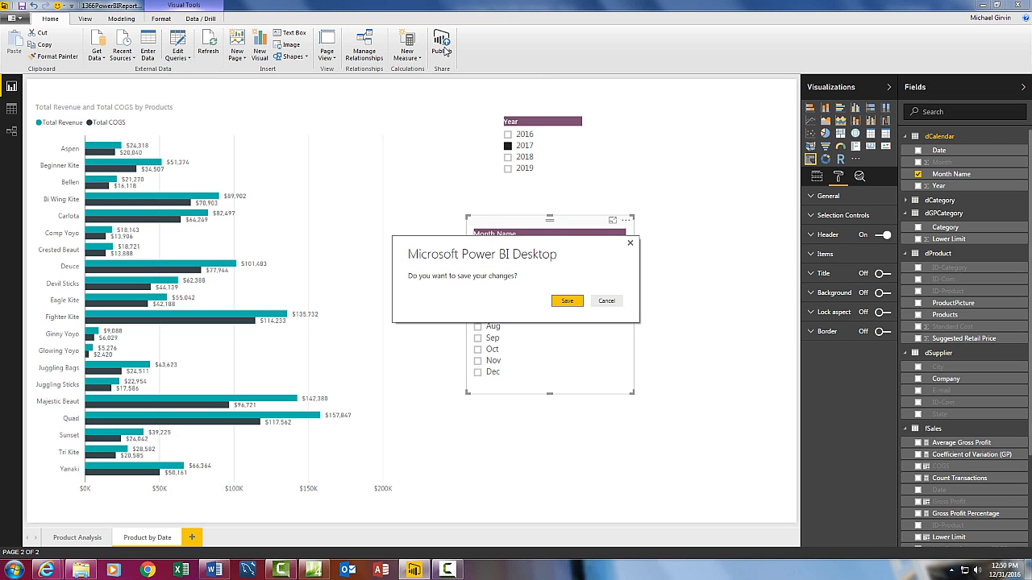
left_click(569, 299)
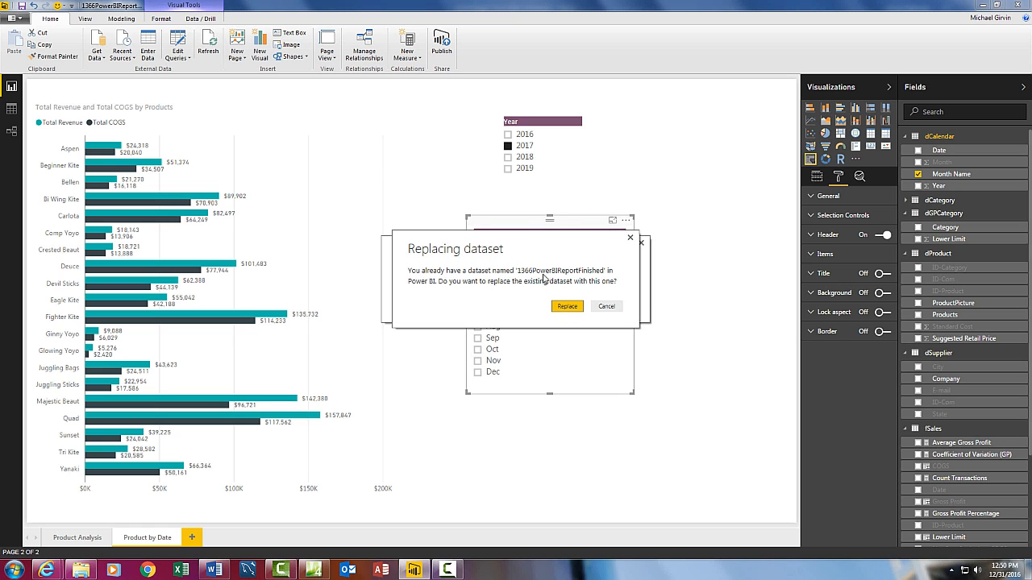
left_click(572, 306)
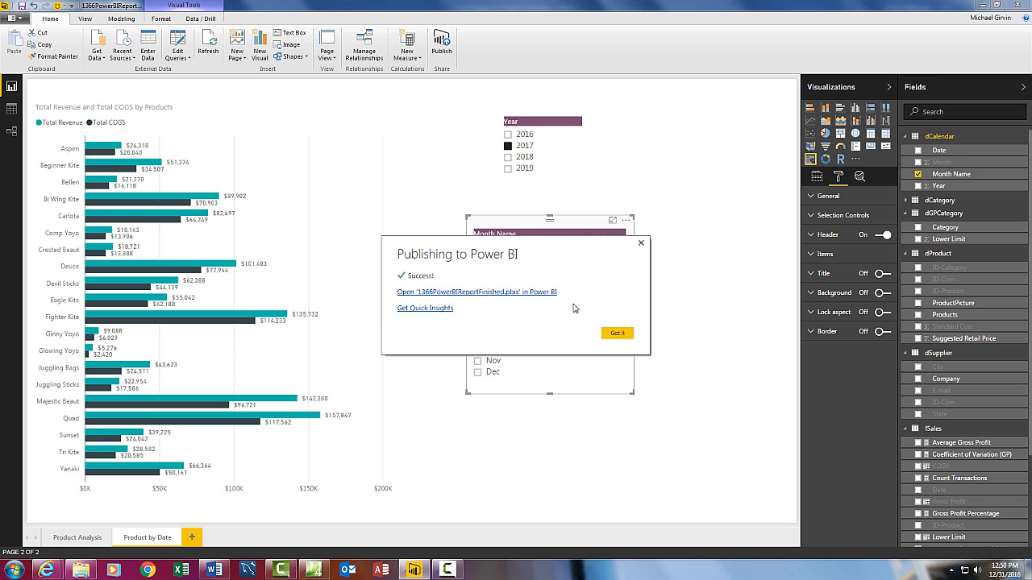
- Open the published 1366PowerBIReportFinished report in Power BI on the web and sign in with the existing account
left_click(472, 293)
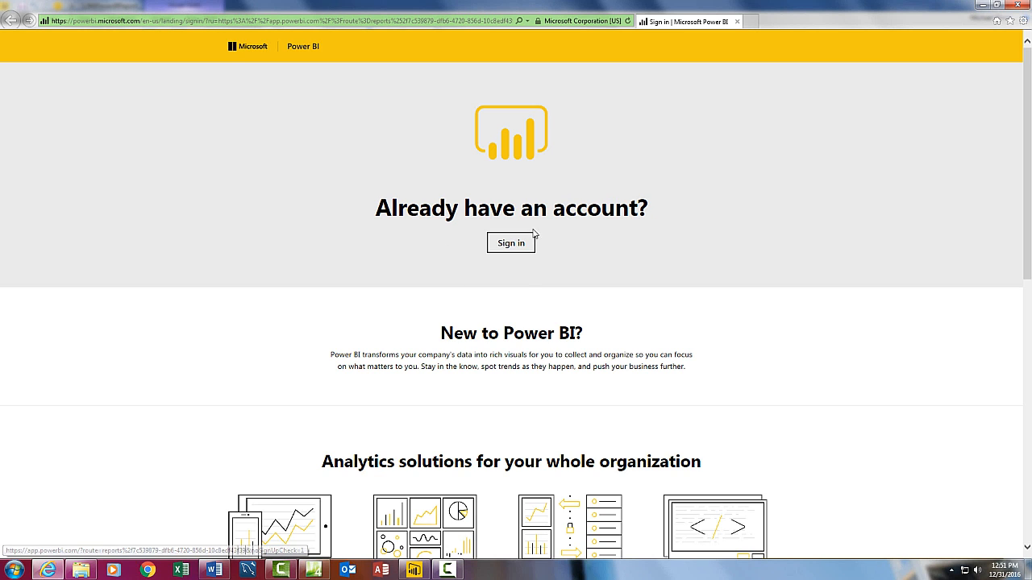
scroll(560, 272, "down", 3)
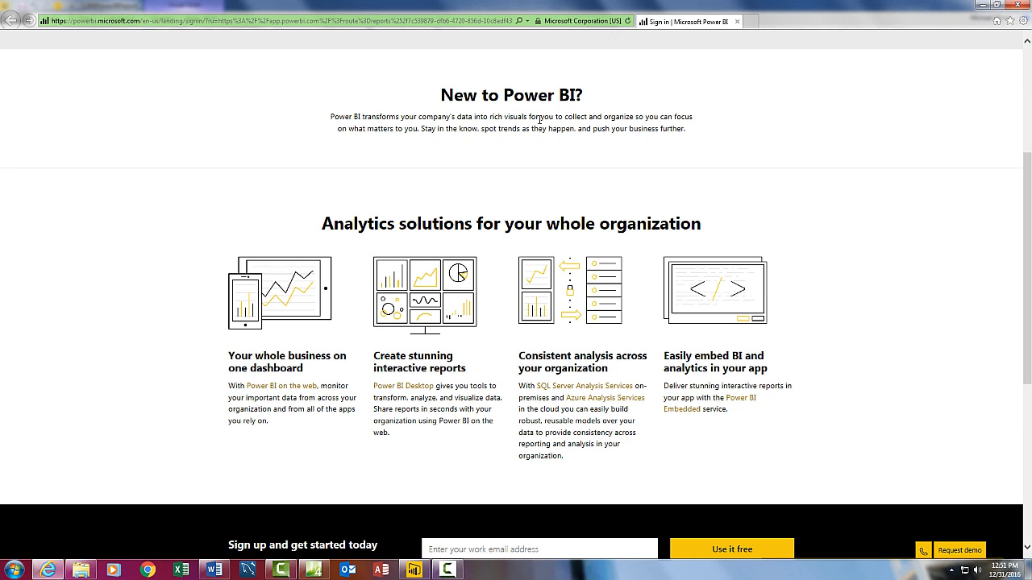
scroll(540, 123, "down", 3)
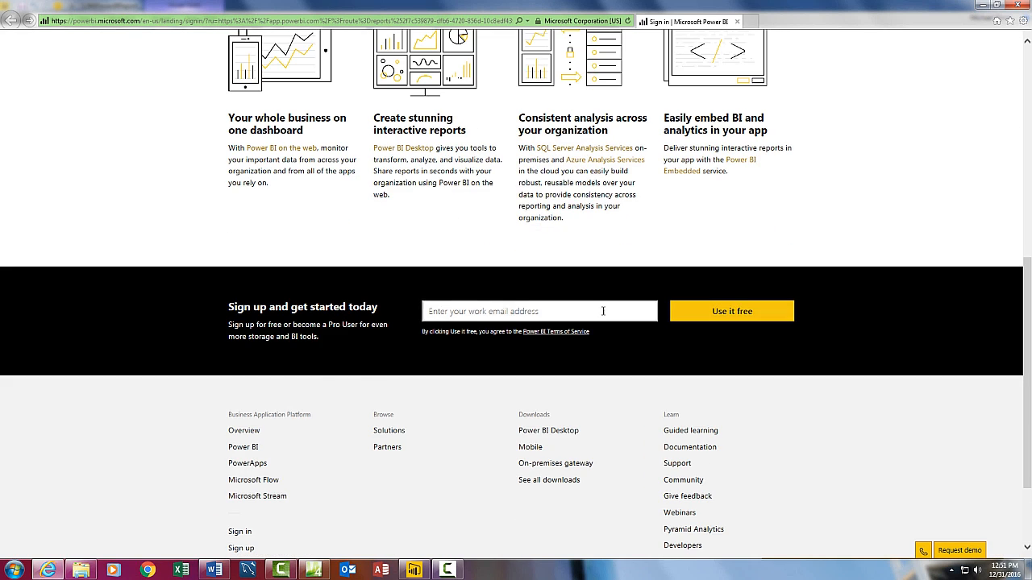
scroll(604, 315, "up", 6)
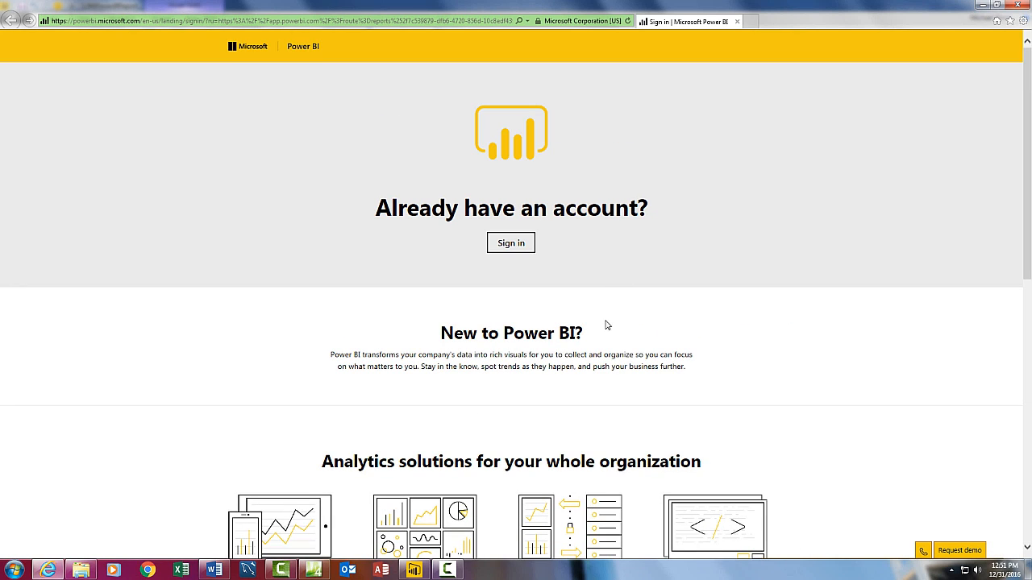
left_click(525, 244)
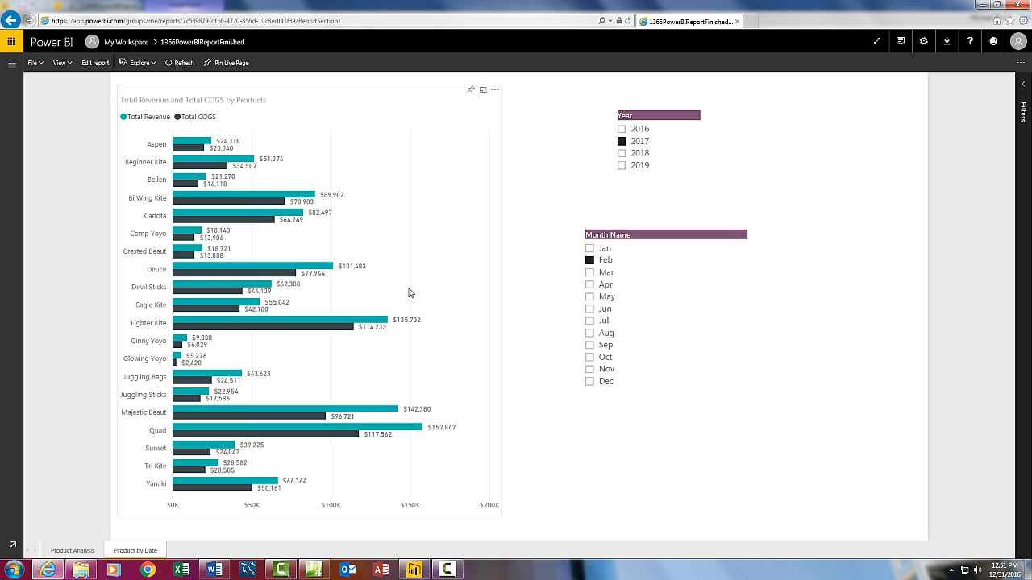
- Filter the published Product by Date page to 2016 and the Product Analysis page to 2017
mouse_move(201, 163)
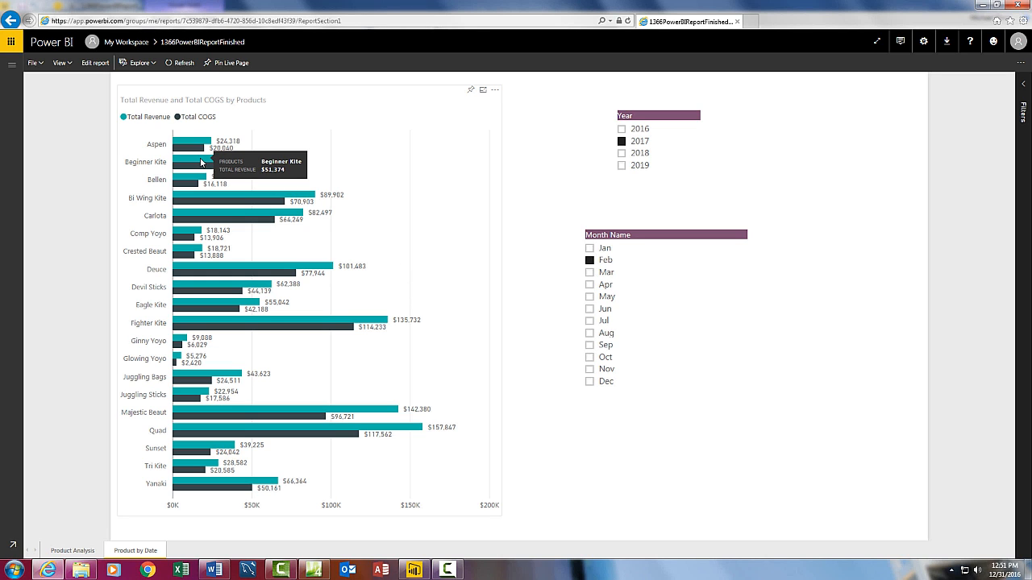
left_click(621, 129)
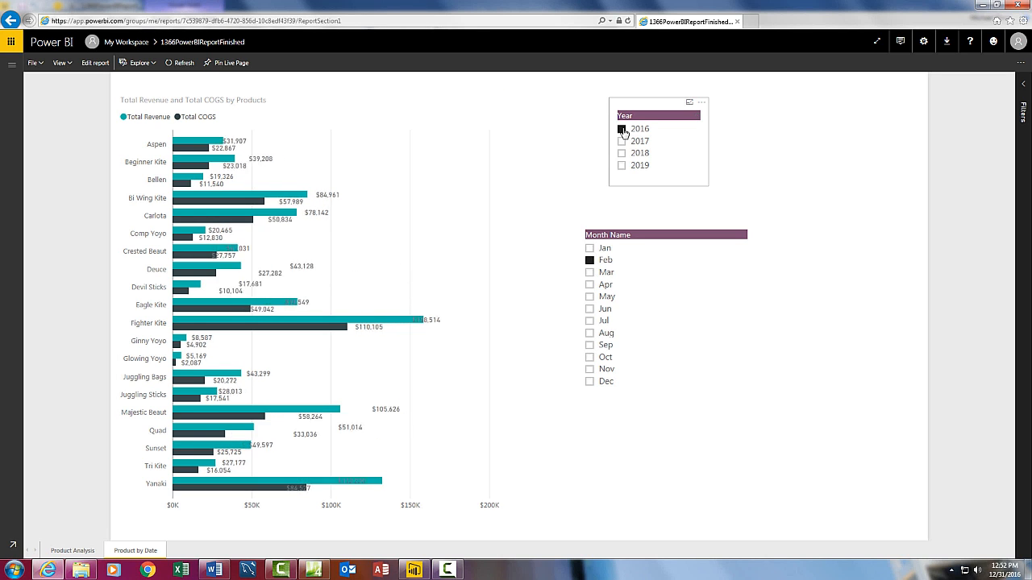
left_click(72, 551)
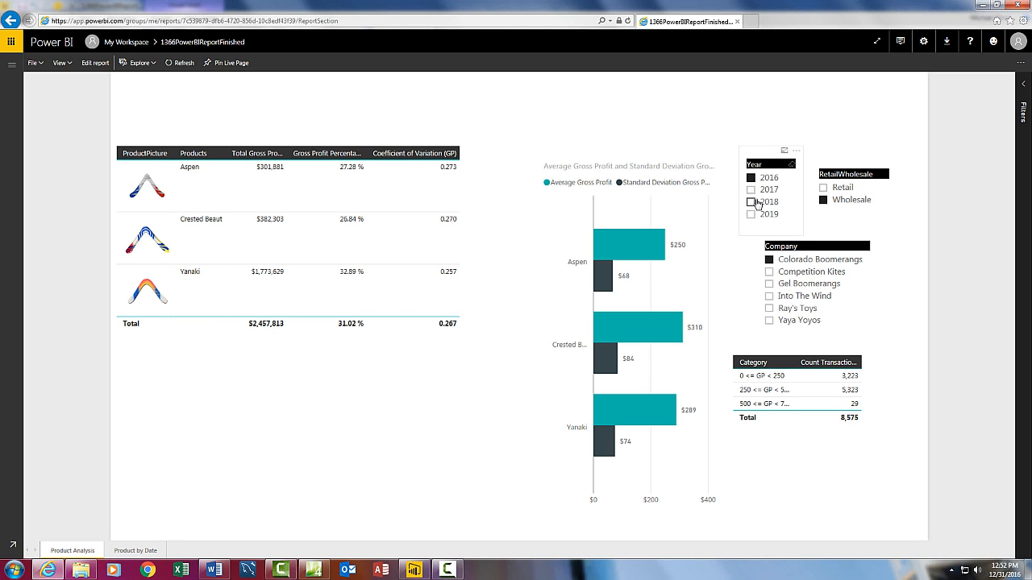
left_click(751, 191)
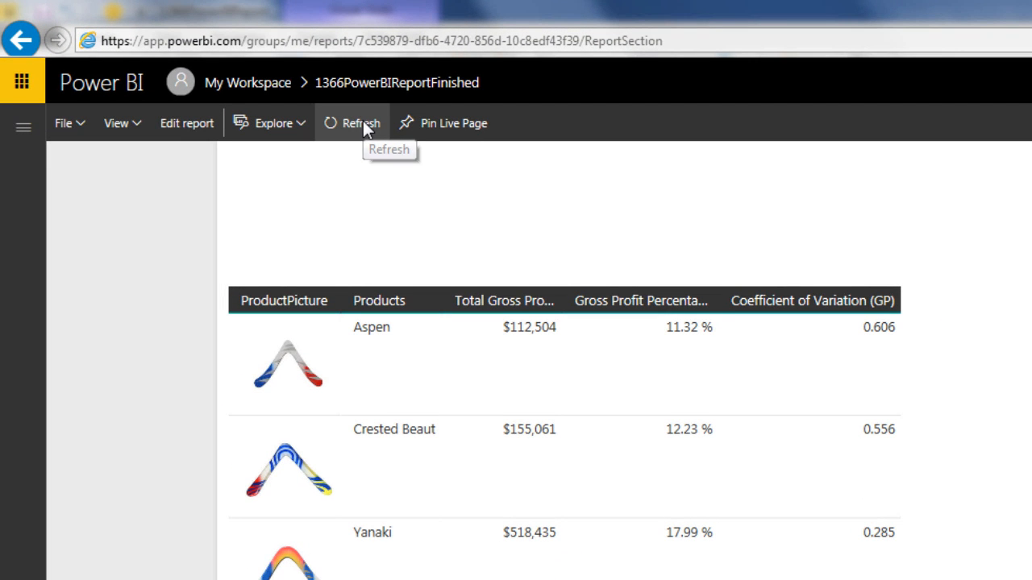
- Examine the fields of the dCalendar, dCategory, dGPCategory, dProduct and fSales tables in the report's editing view, and return to reading view
left_click(193, 127)
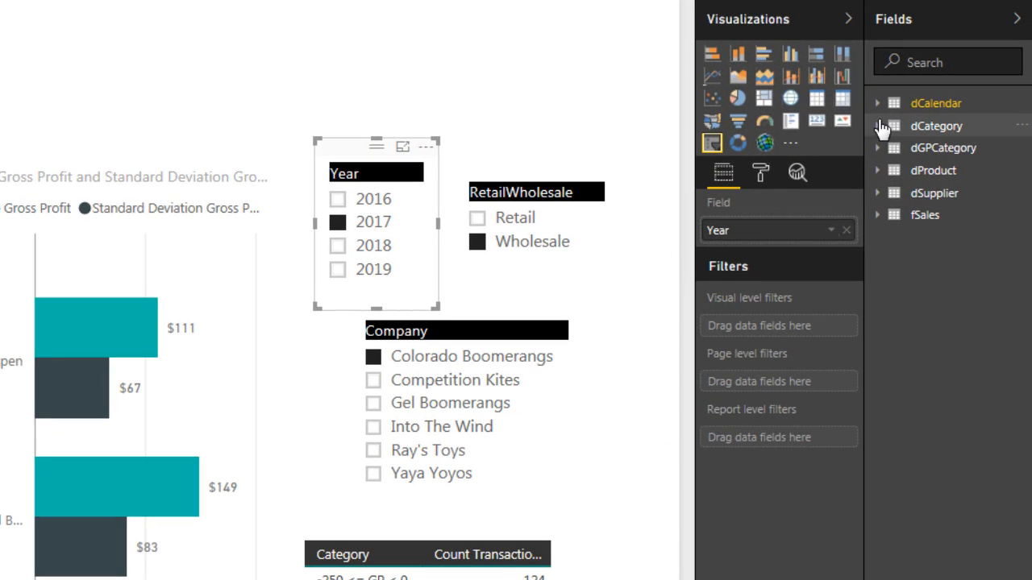
left_click(877, 104)
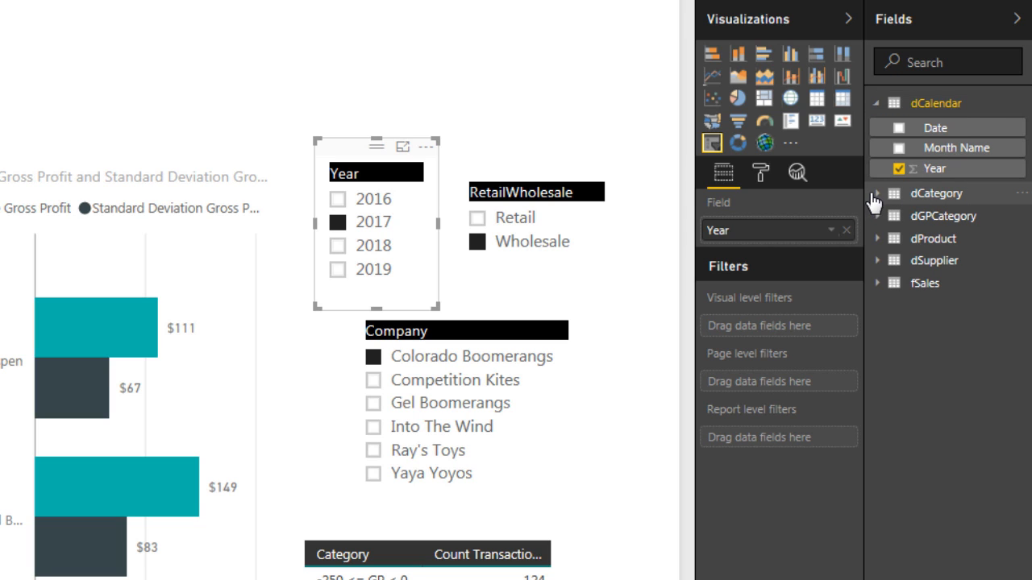
left_click(876, 194)
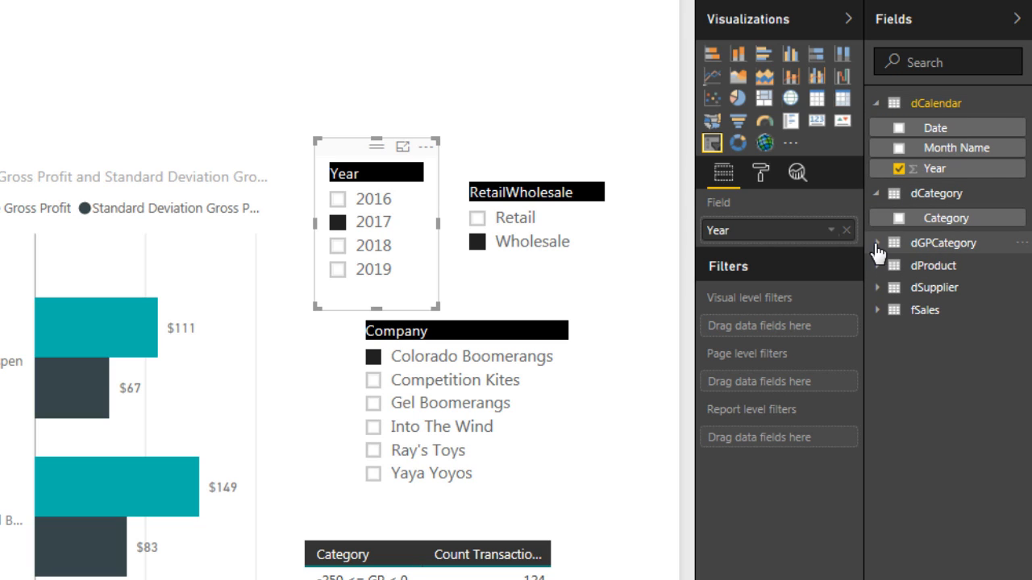
left_click(877, 244)
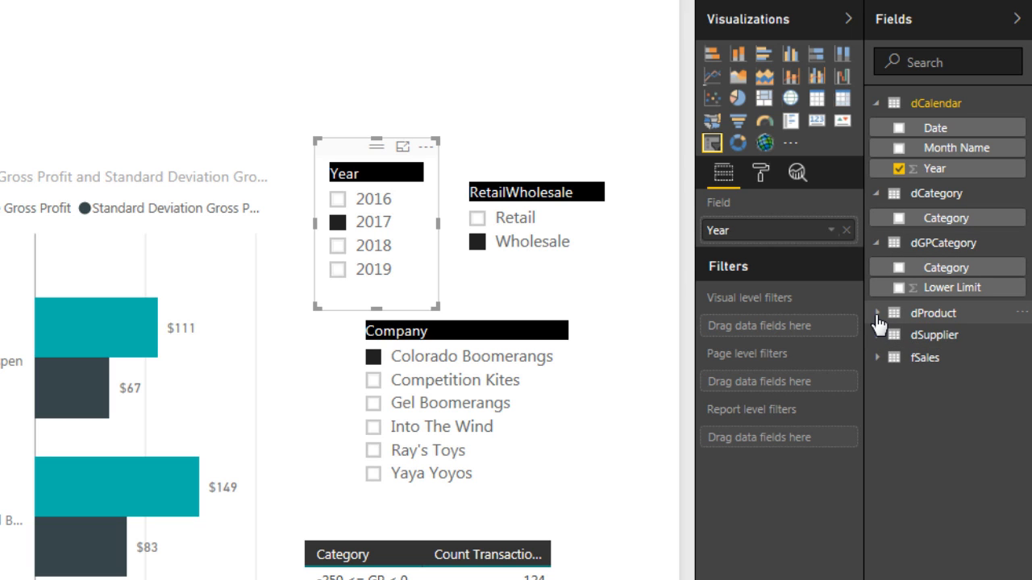
left_click(878, 315)
left_click(877, 425)
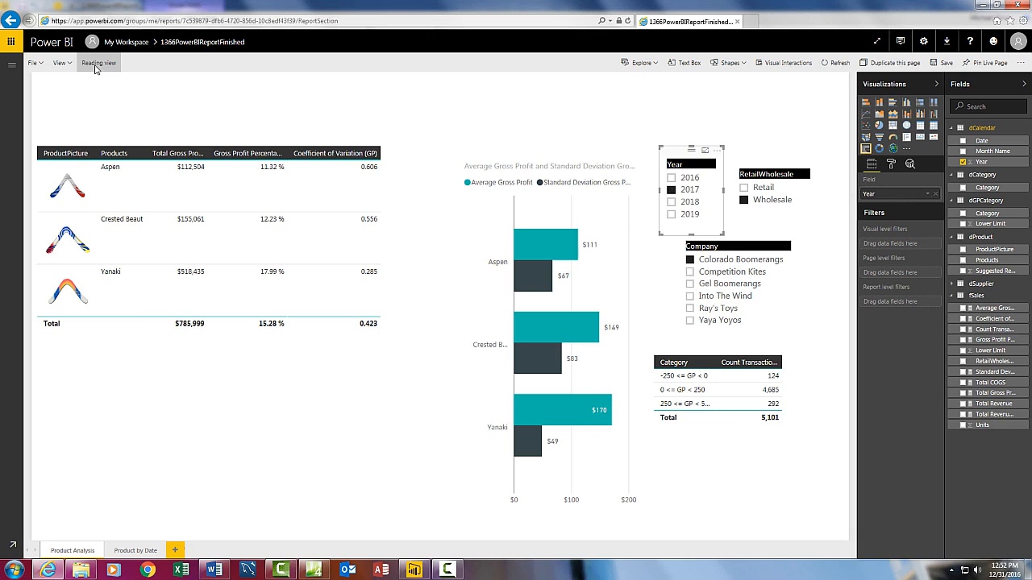
left_click(96, 63)
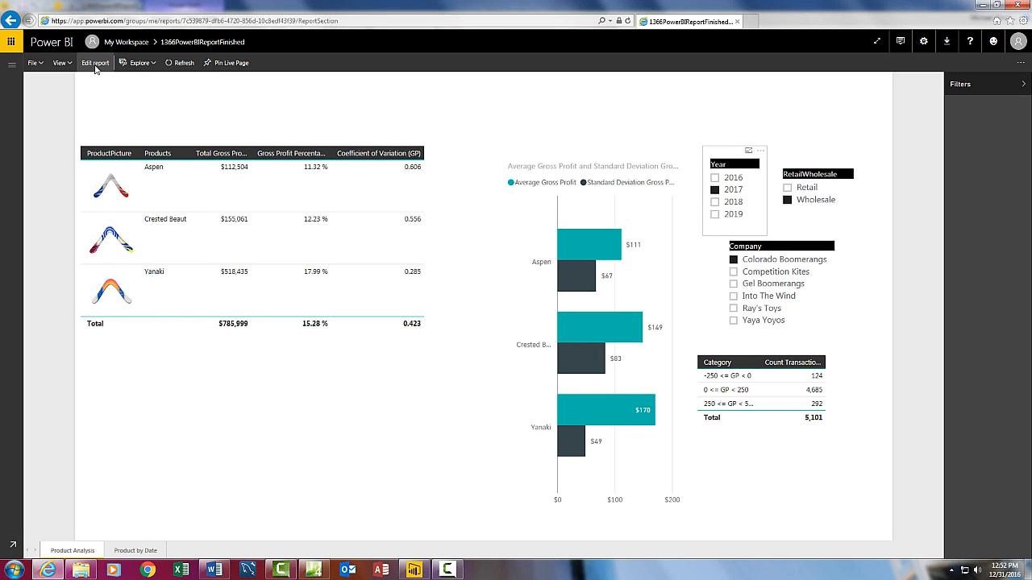
- Publish the report to the web by creating a public embed code, and select the HTML snippet for a website
left_click(36, 63)
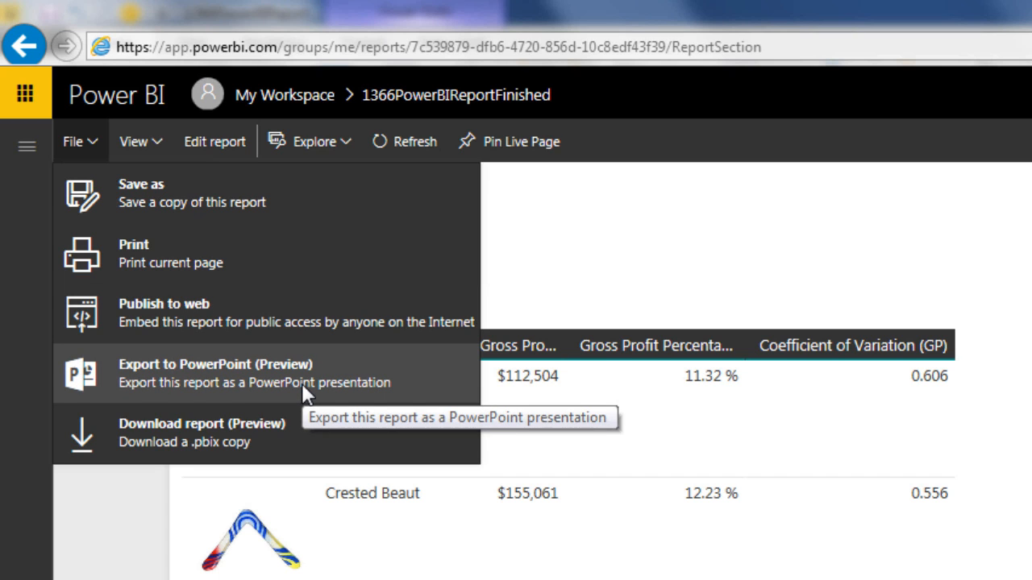
left_click(129, 322)
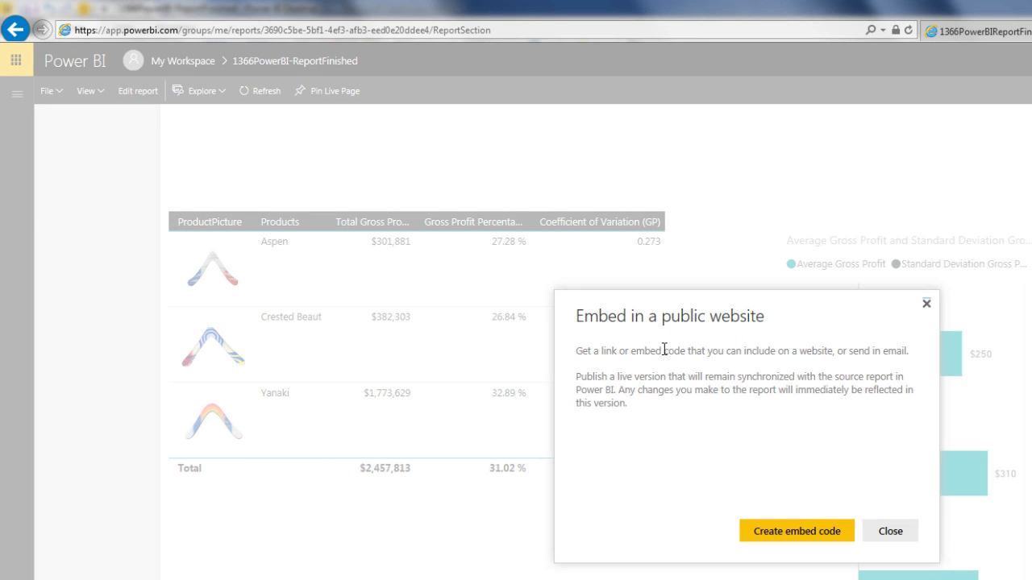
left_click(793, 535)
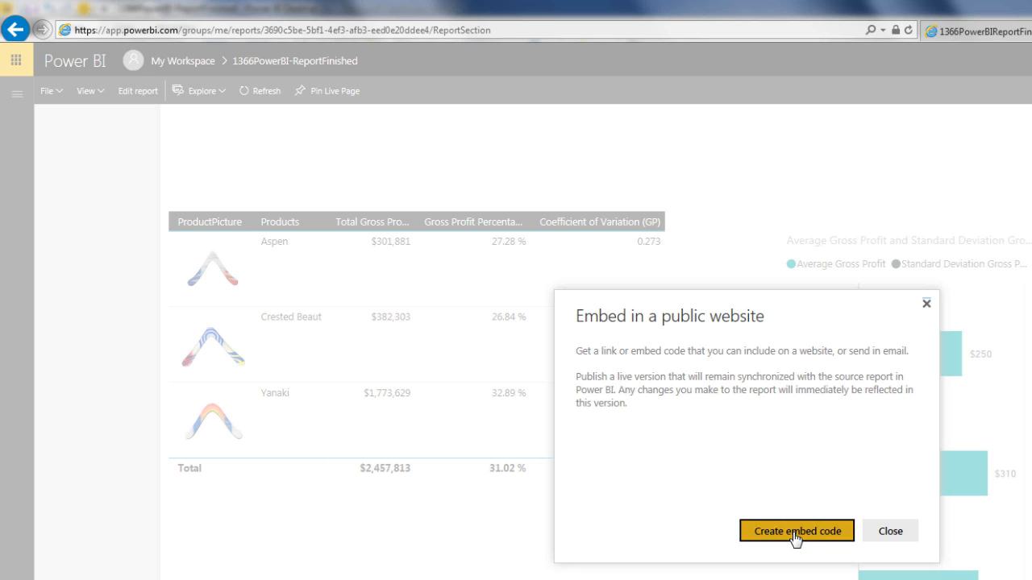
left_click(821, 533)
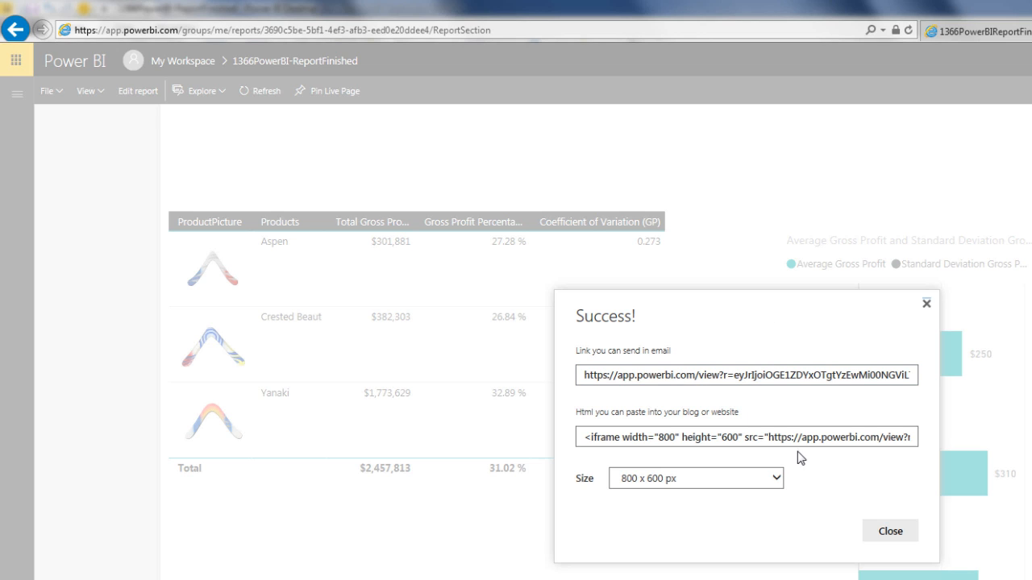
left_click(592, 437)
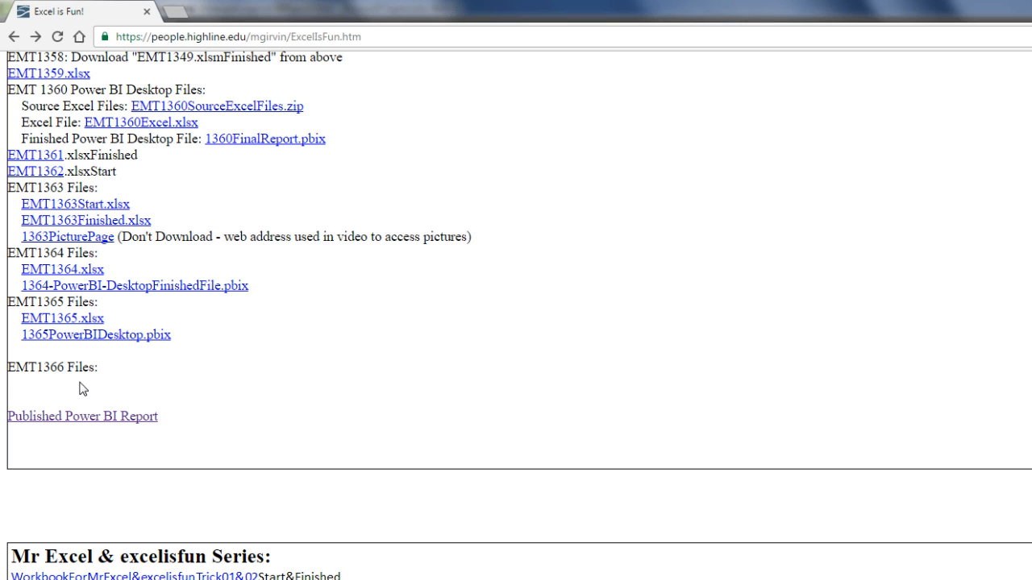
- Open the Published Power BI Report link under EMT1366 Files and try its Aspen bar, 2017 year and second-page Apr month filters
left_click(85, 420)
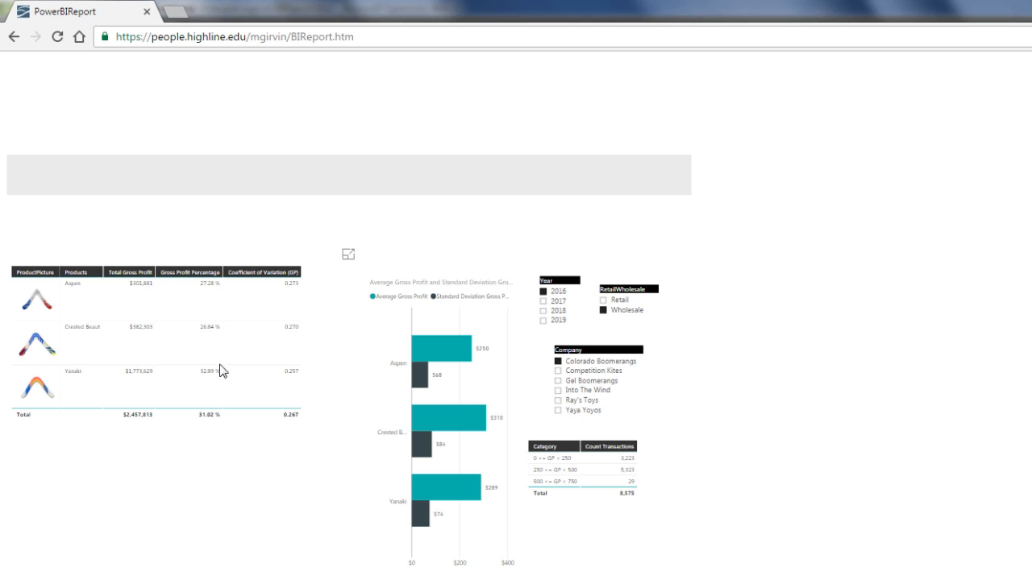
left_click(446, 349)
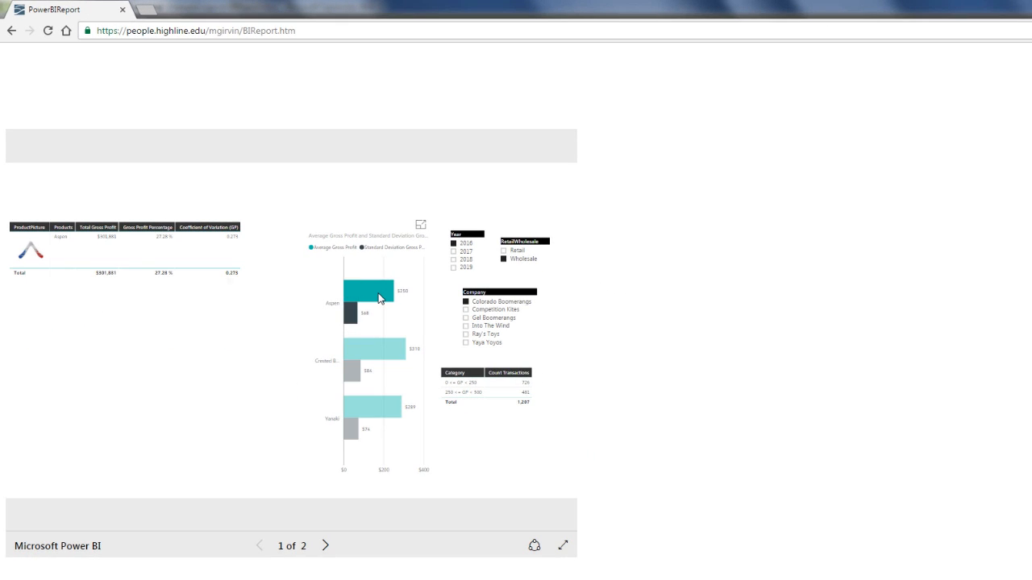
left_click(453, 253)
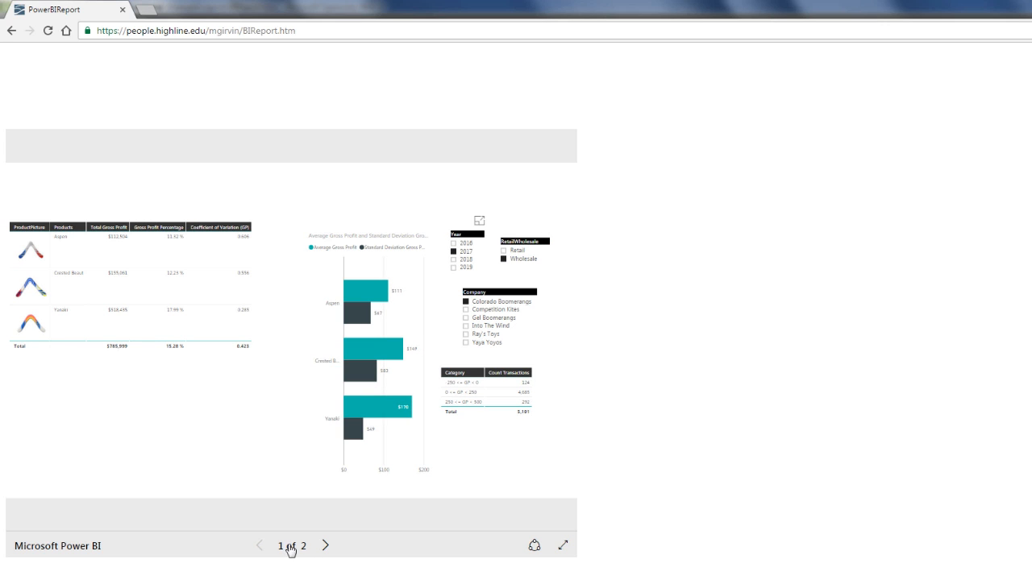
left_click(325, 546)
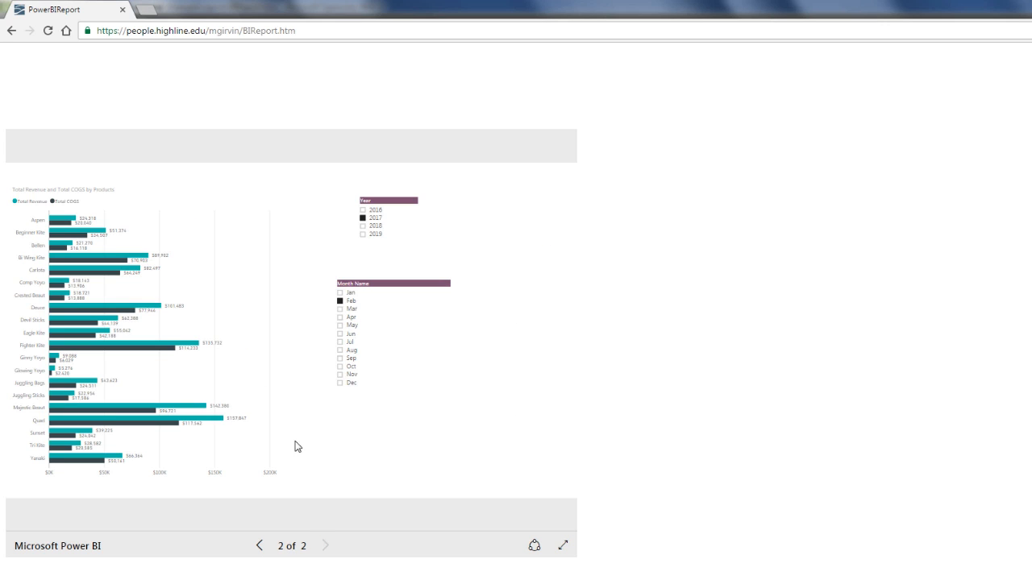
left_click(342, 318)
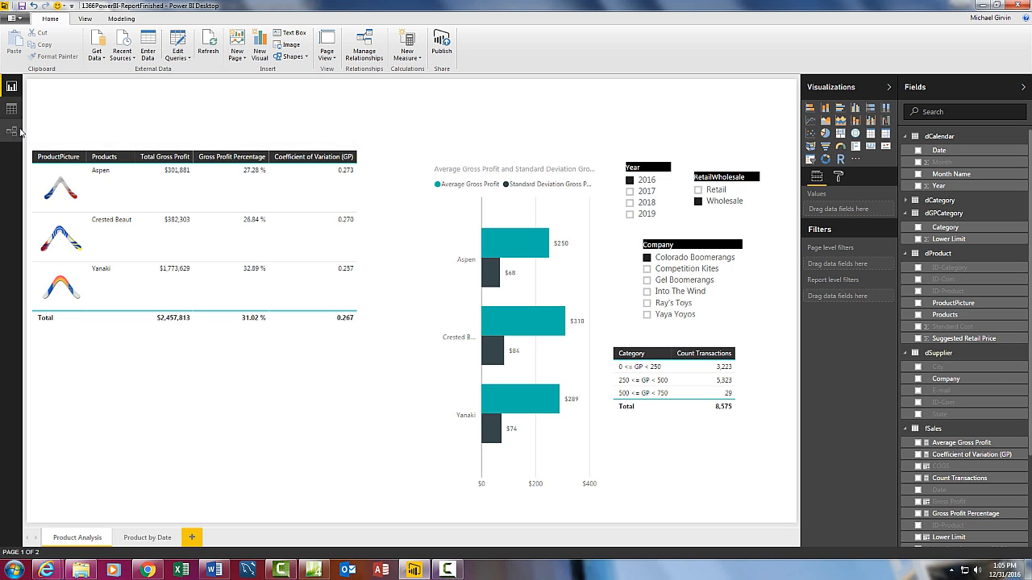
- View the table relationships of the 1366PowerBI-ReportFinished model in Power BI Desktop and return to the report pages
left_click(13, 132)
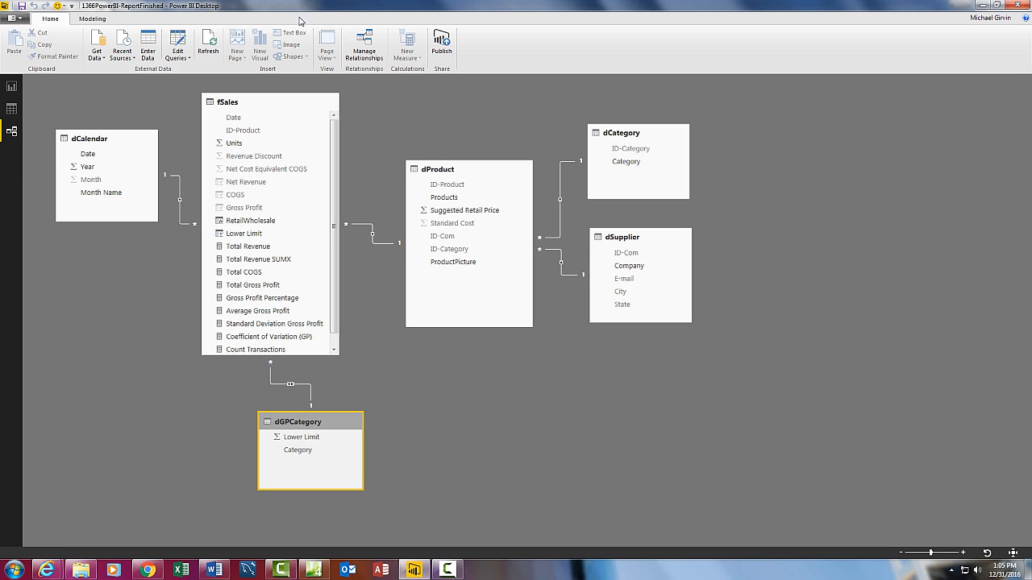
left_click(11, 87)
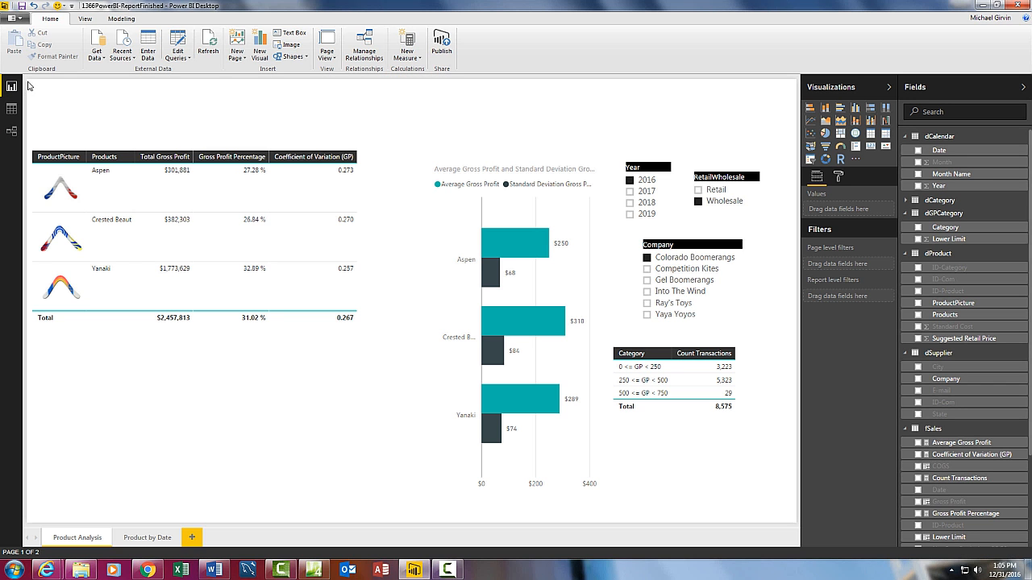